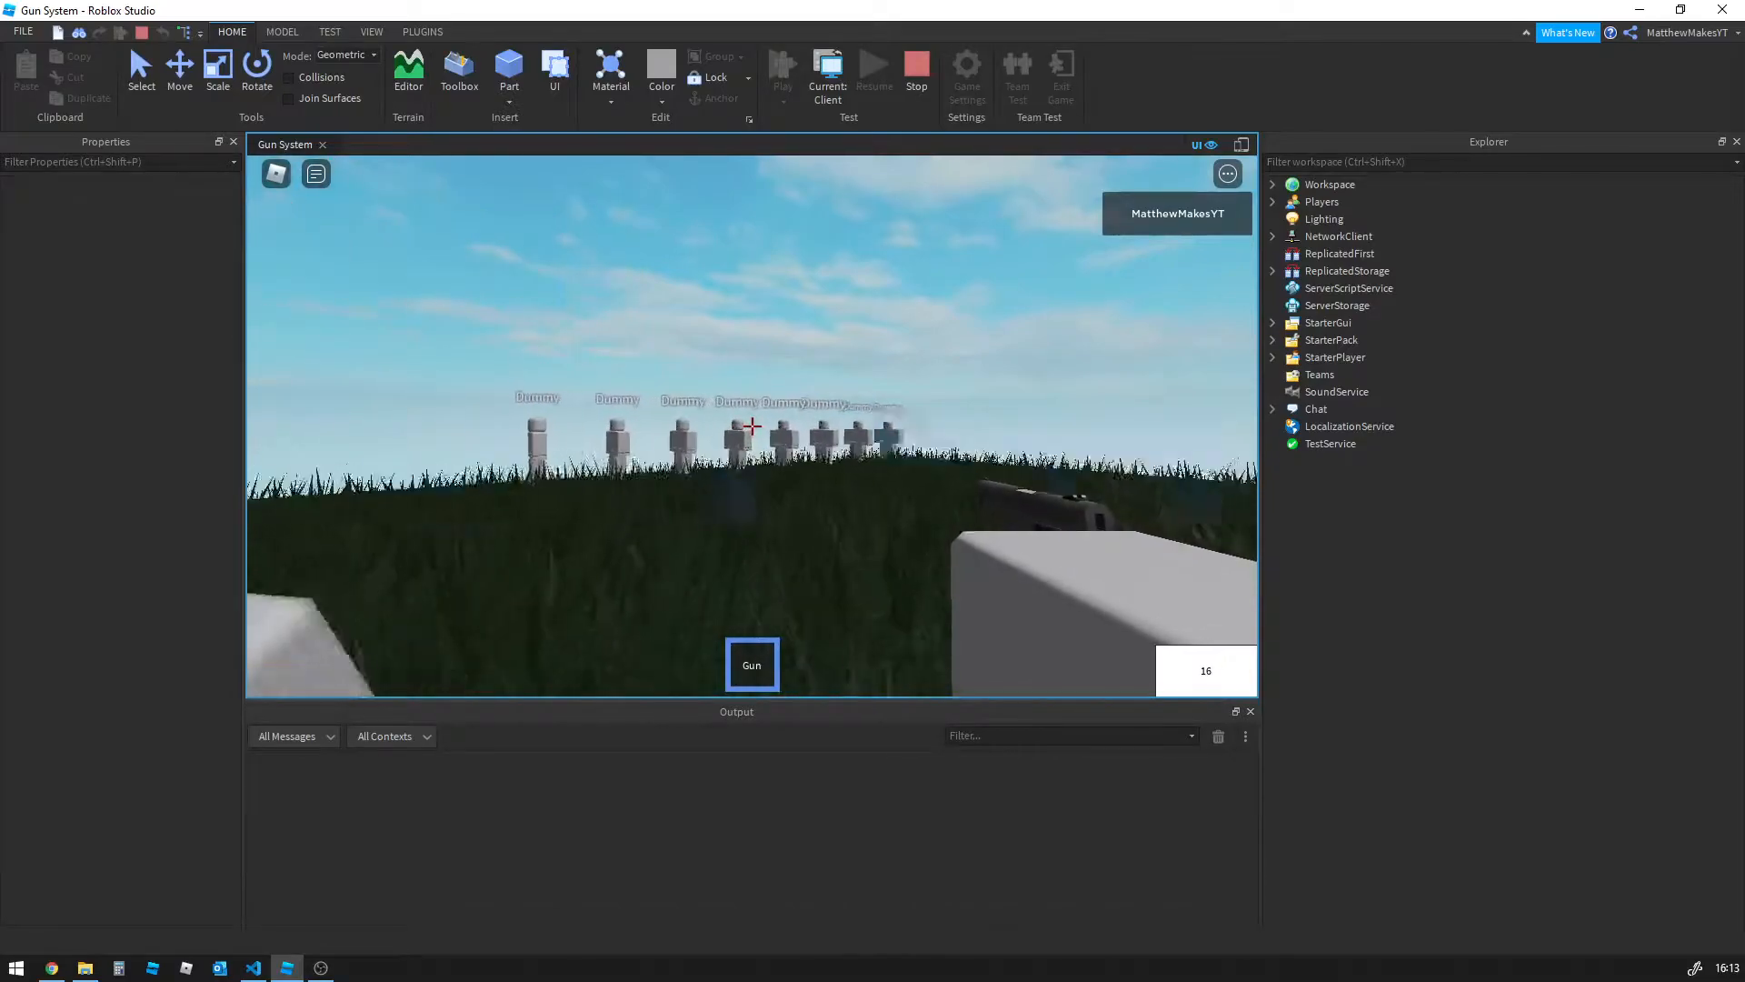
# Walk through the playtest to the grey wall and fire several test shots at it
pyautogui.press('w')
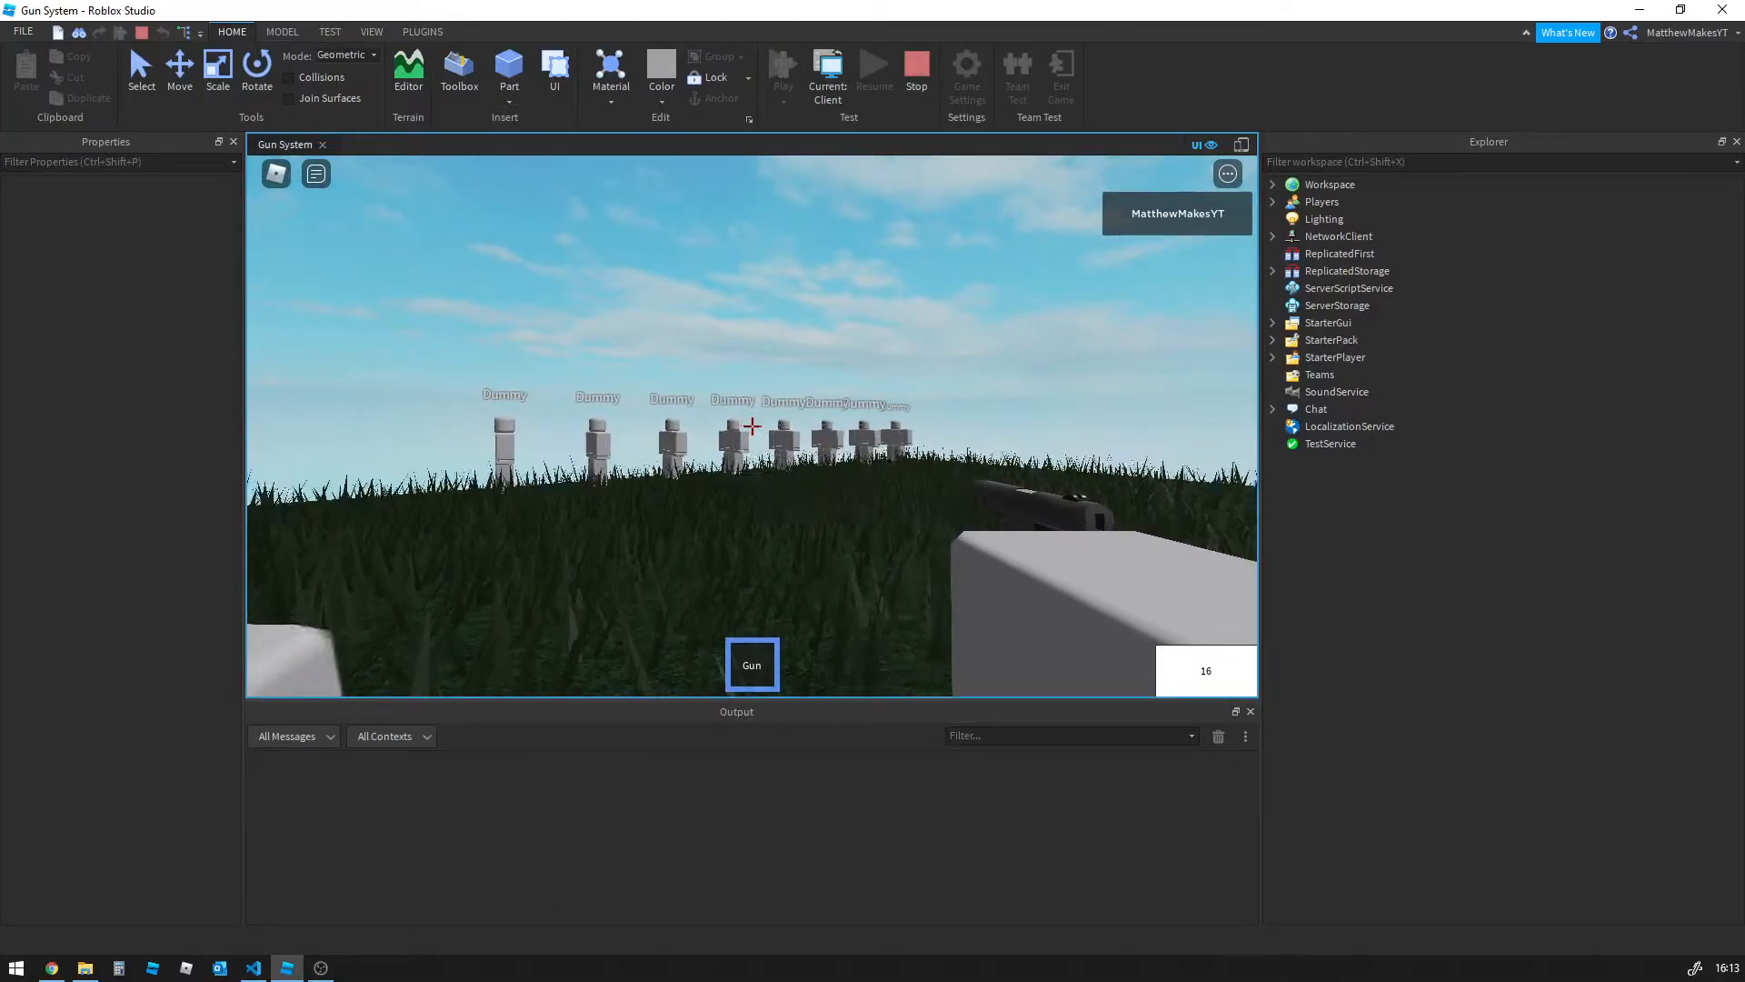
pyautogui.press('d')
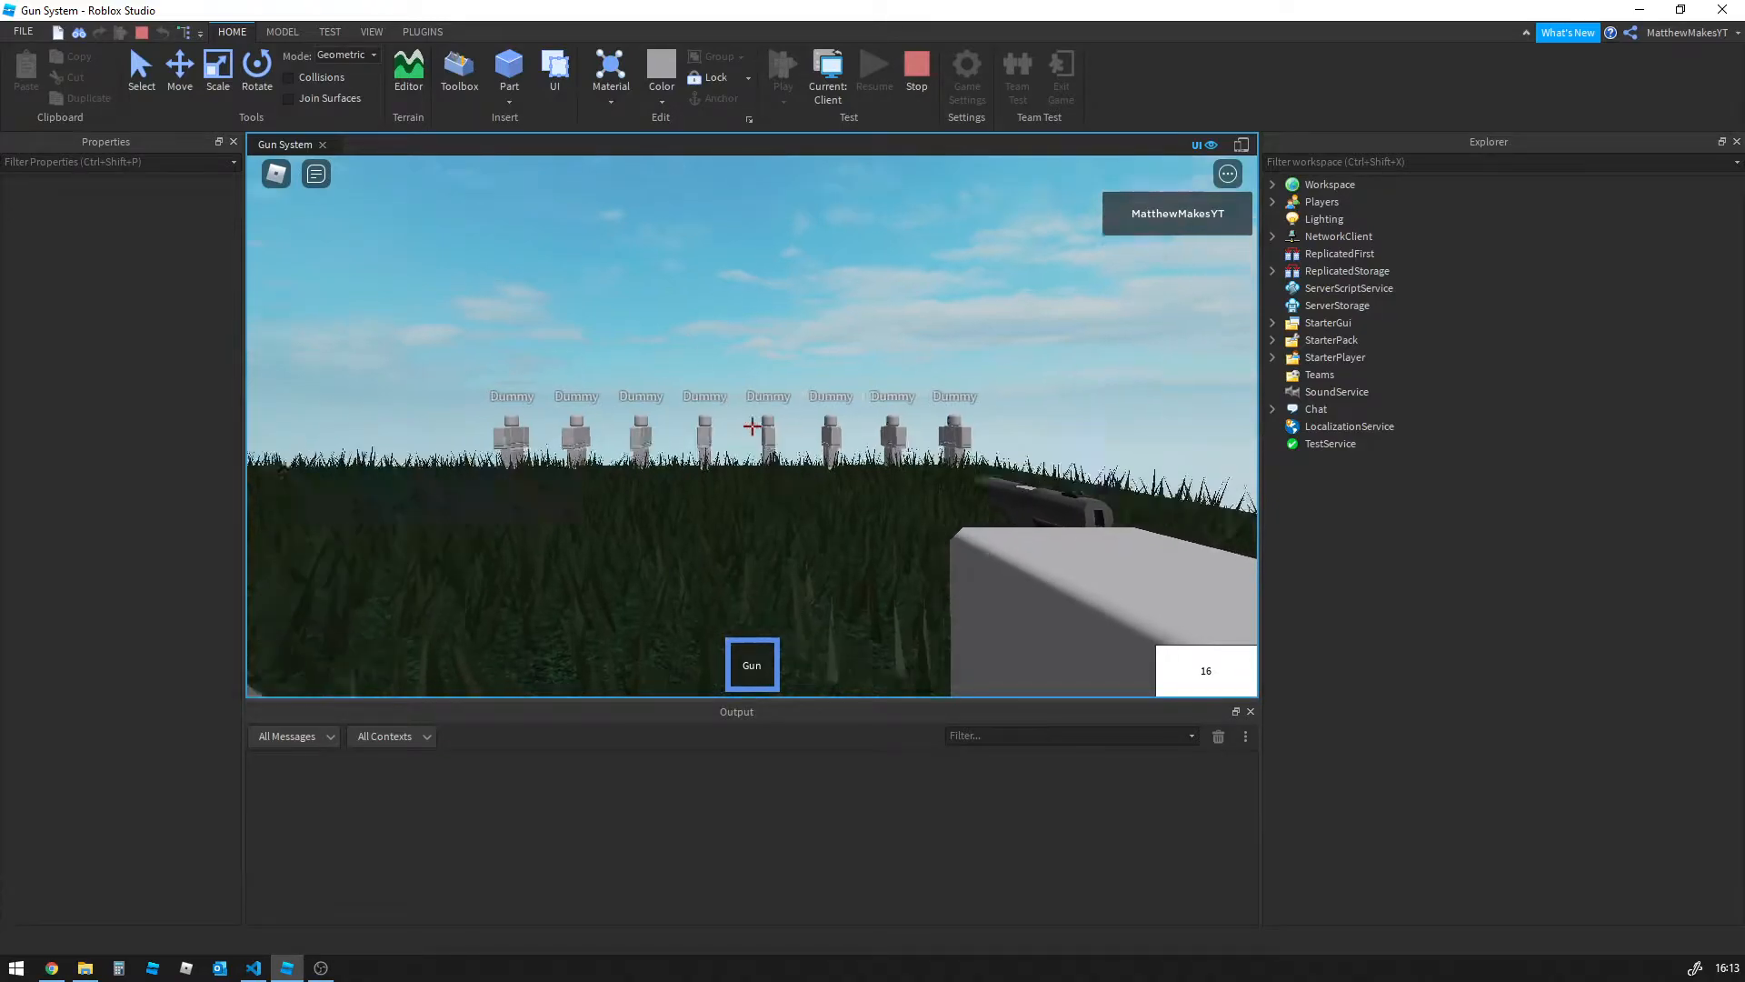
pyautogui.press('w')
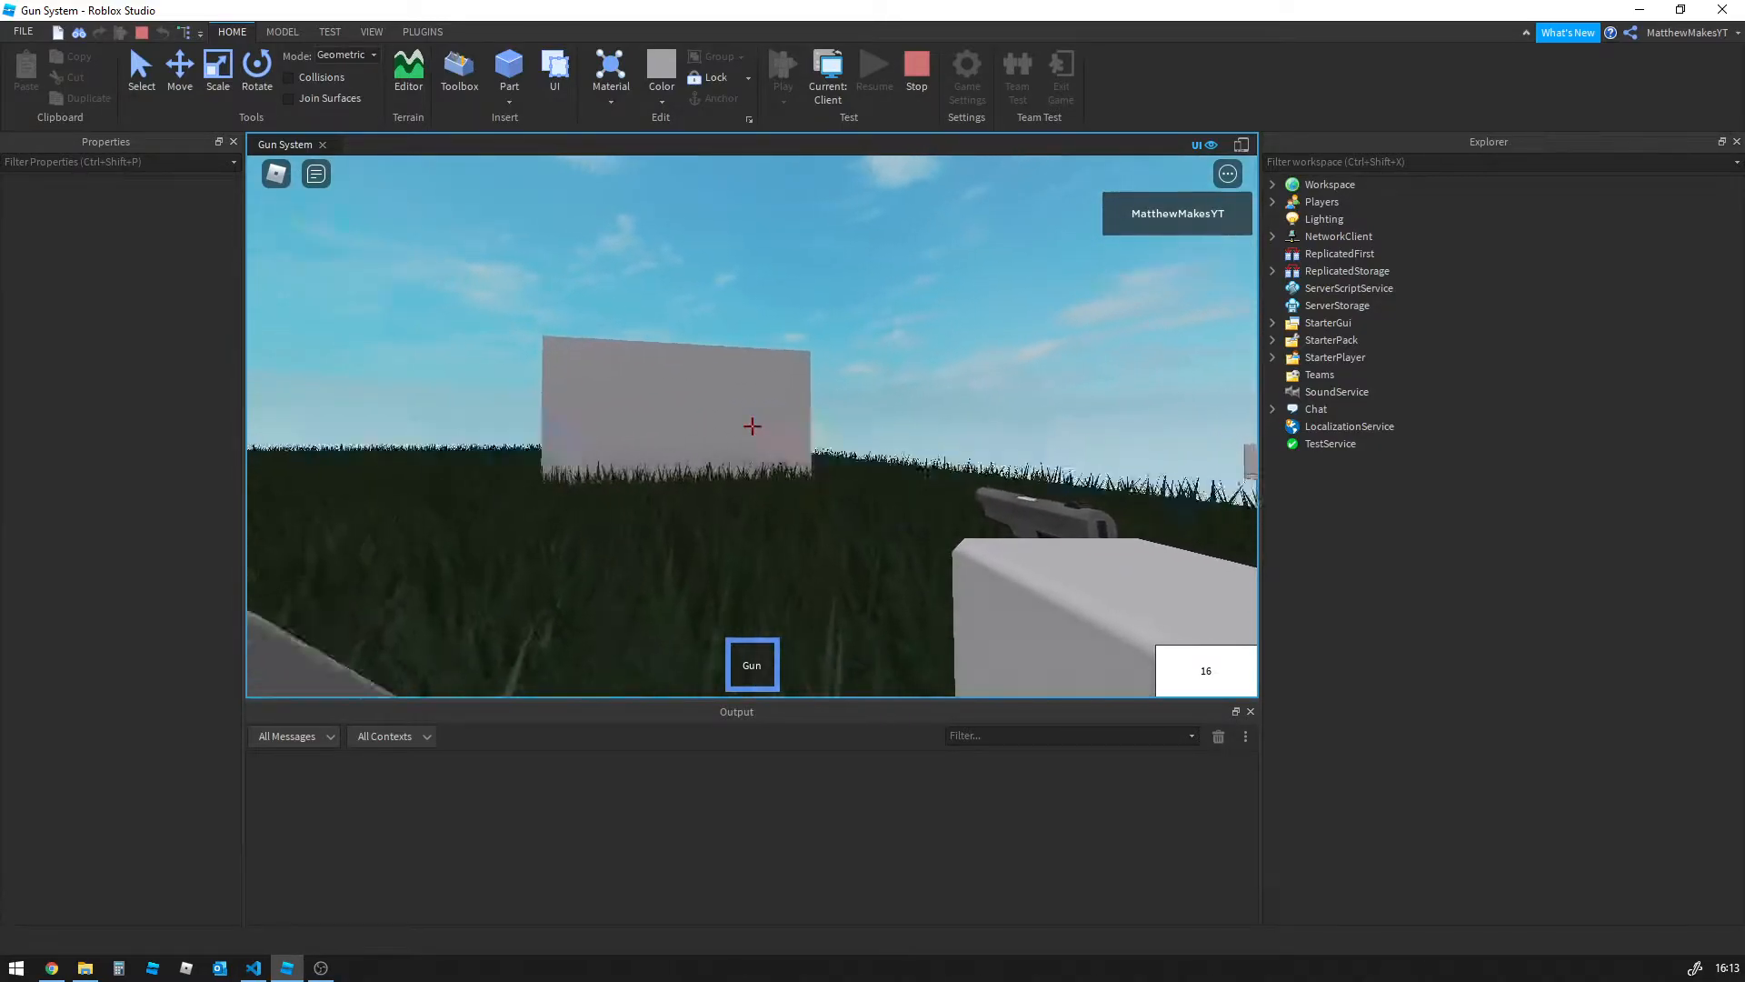
pyautogui.click(751, 425)
pyautogui.click(752, 425)
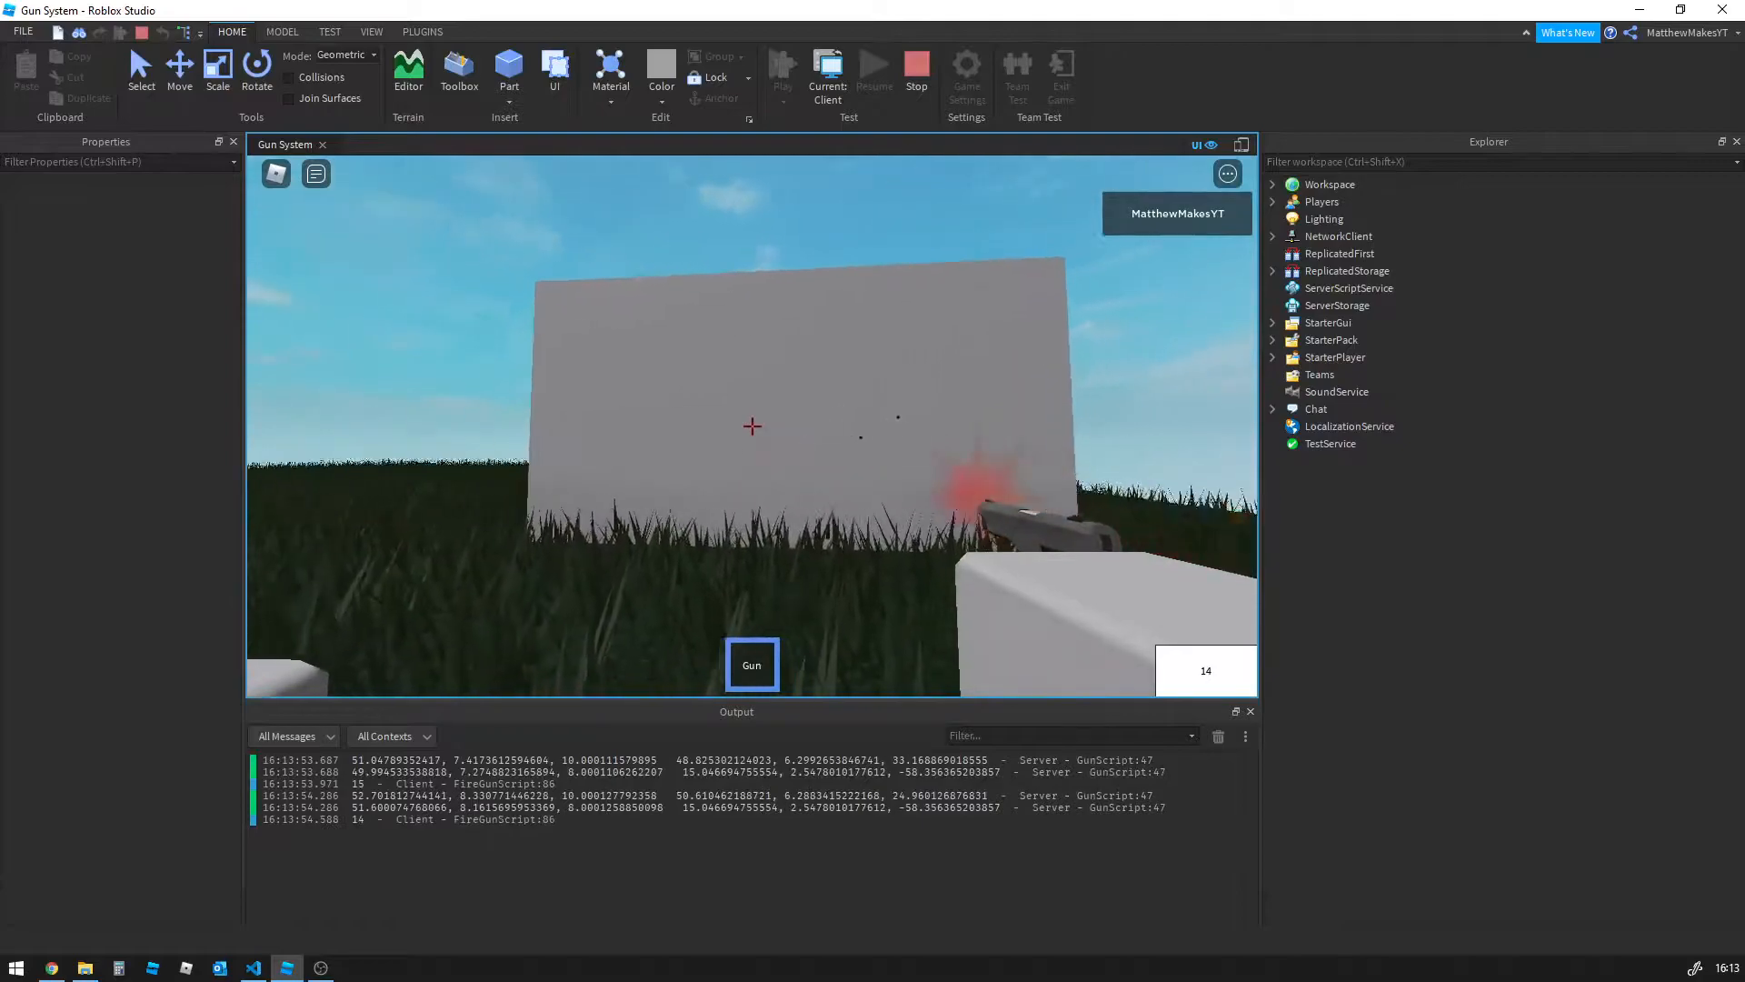
pyautogui.click(752, 425)
pyautogui.click(751, 425)
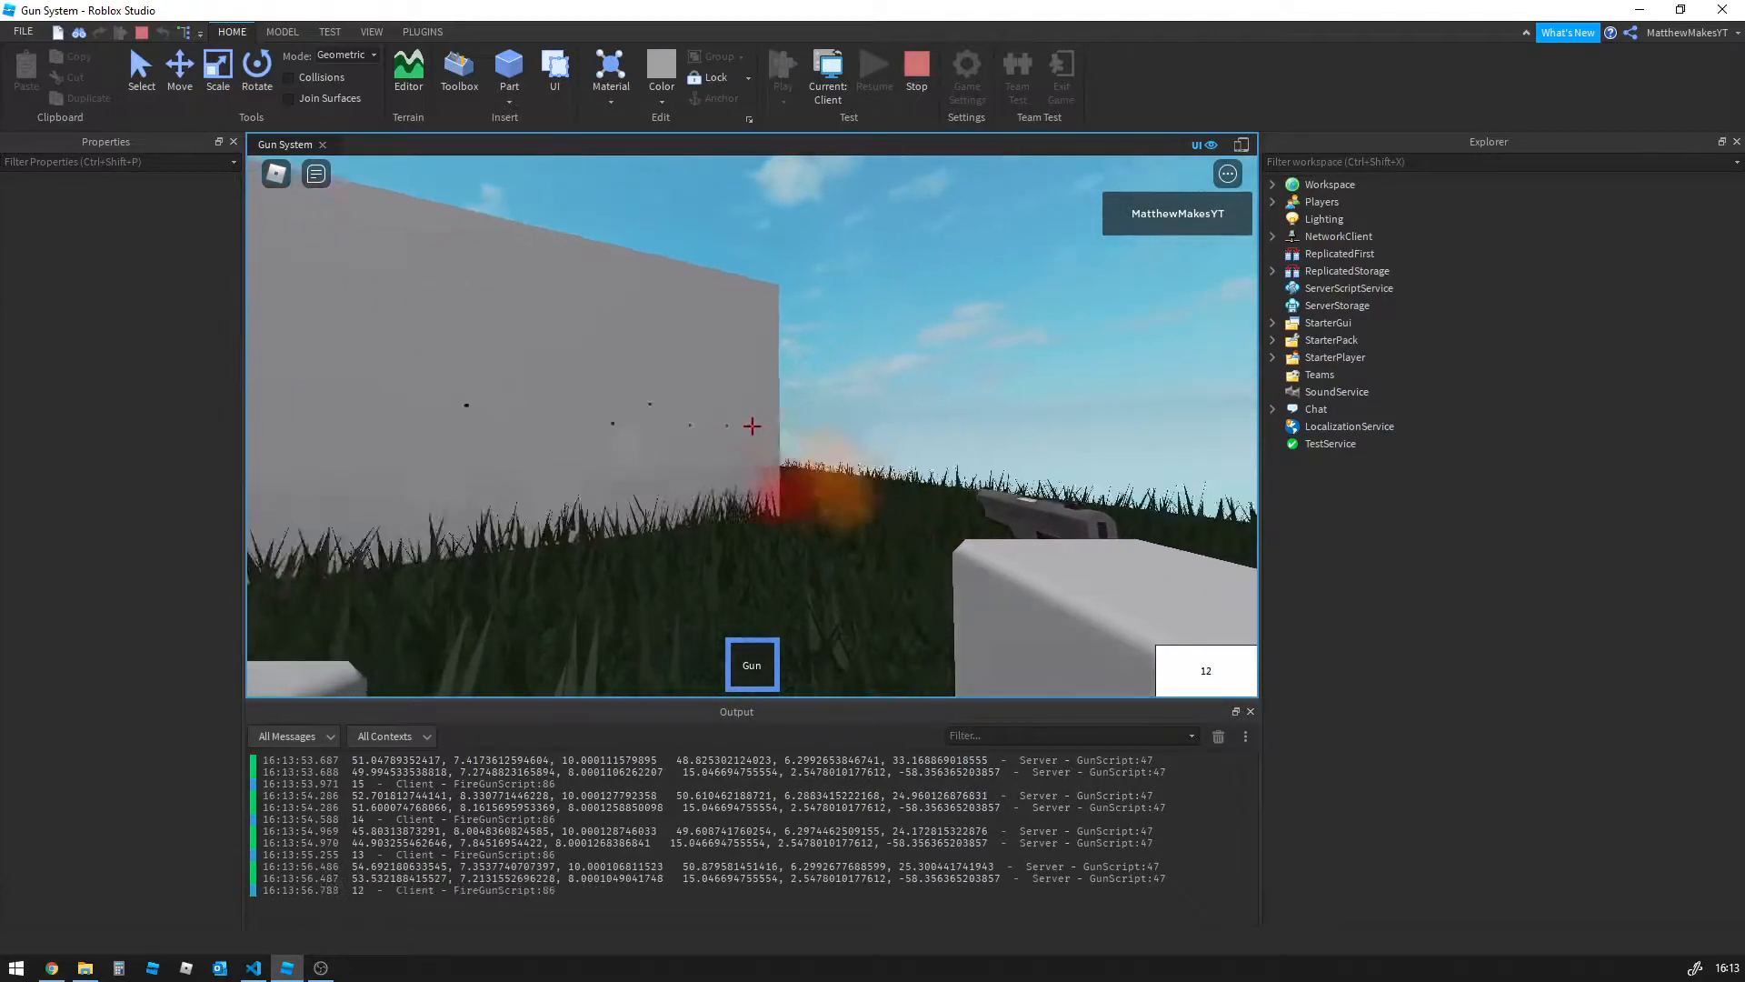
# Approach the row of dummies and shoot the first one repeatedly in the head and body
pyautogui.press('w')
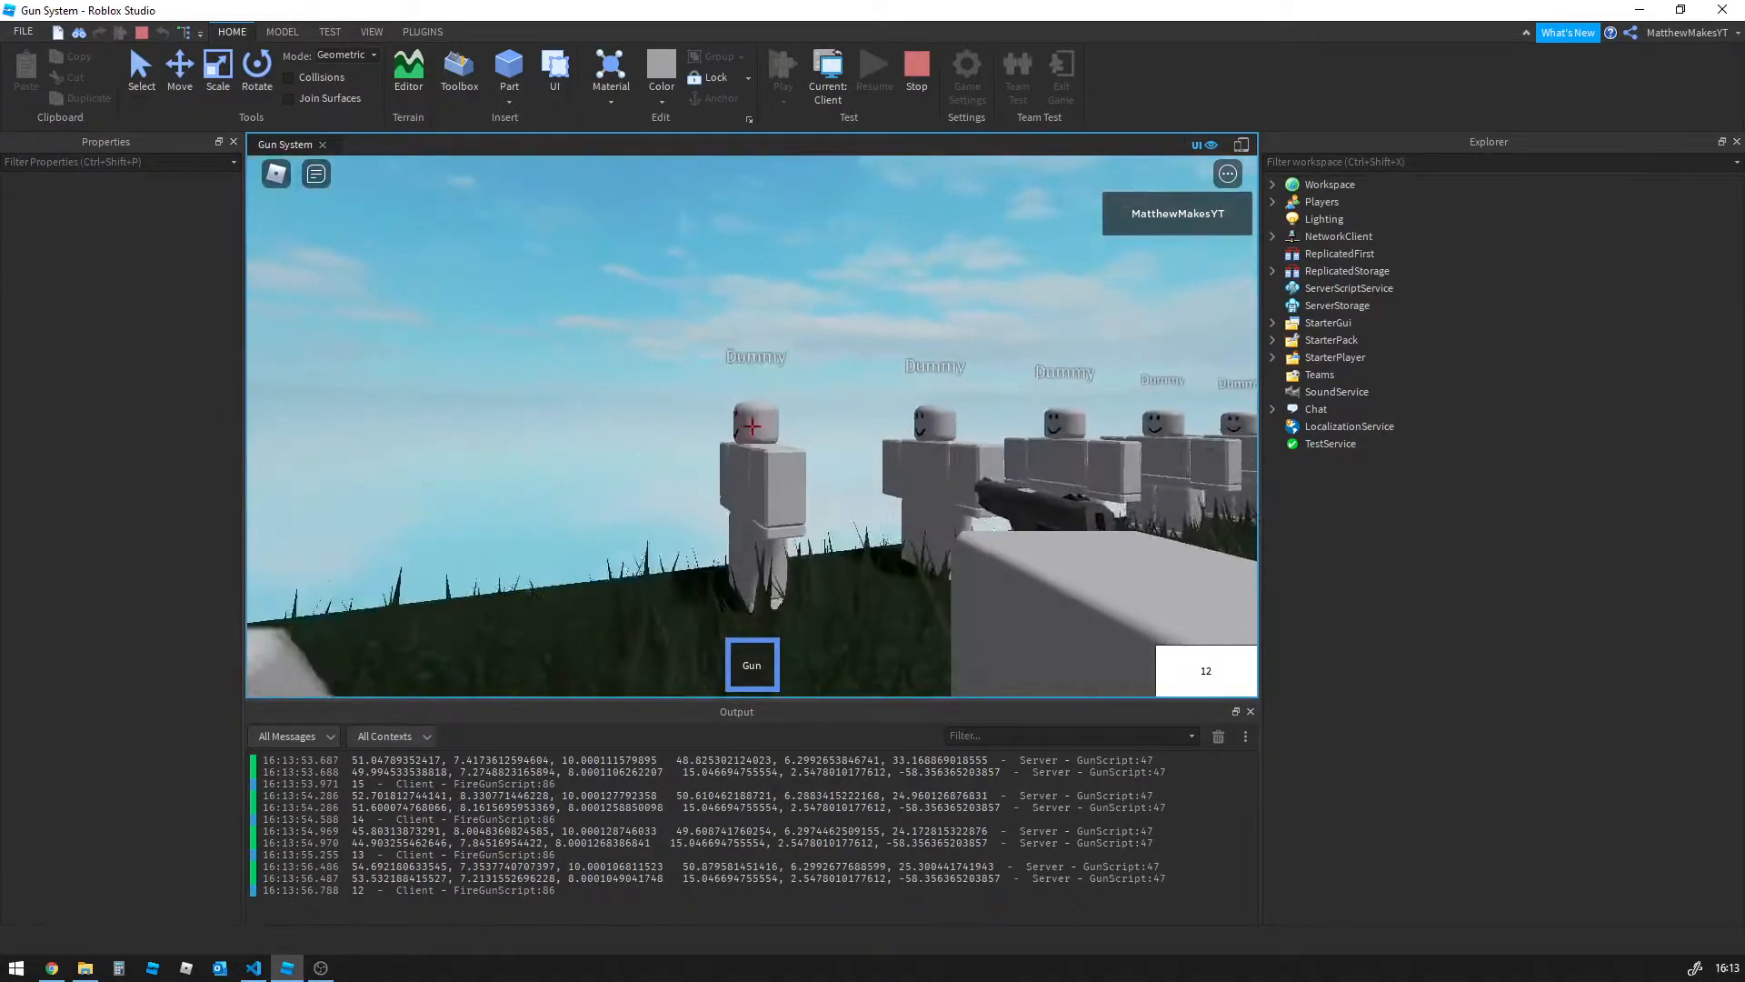
pyautogui.click(752, 425)
pyautogui.click(752, 425)
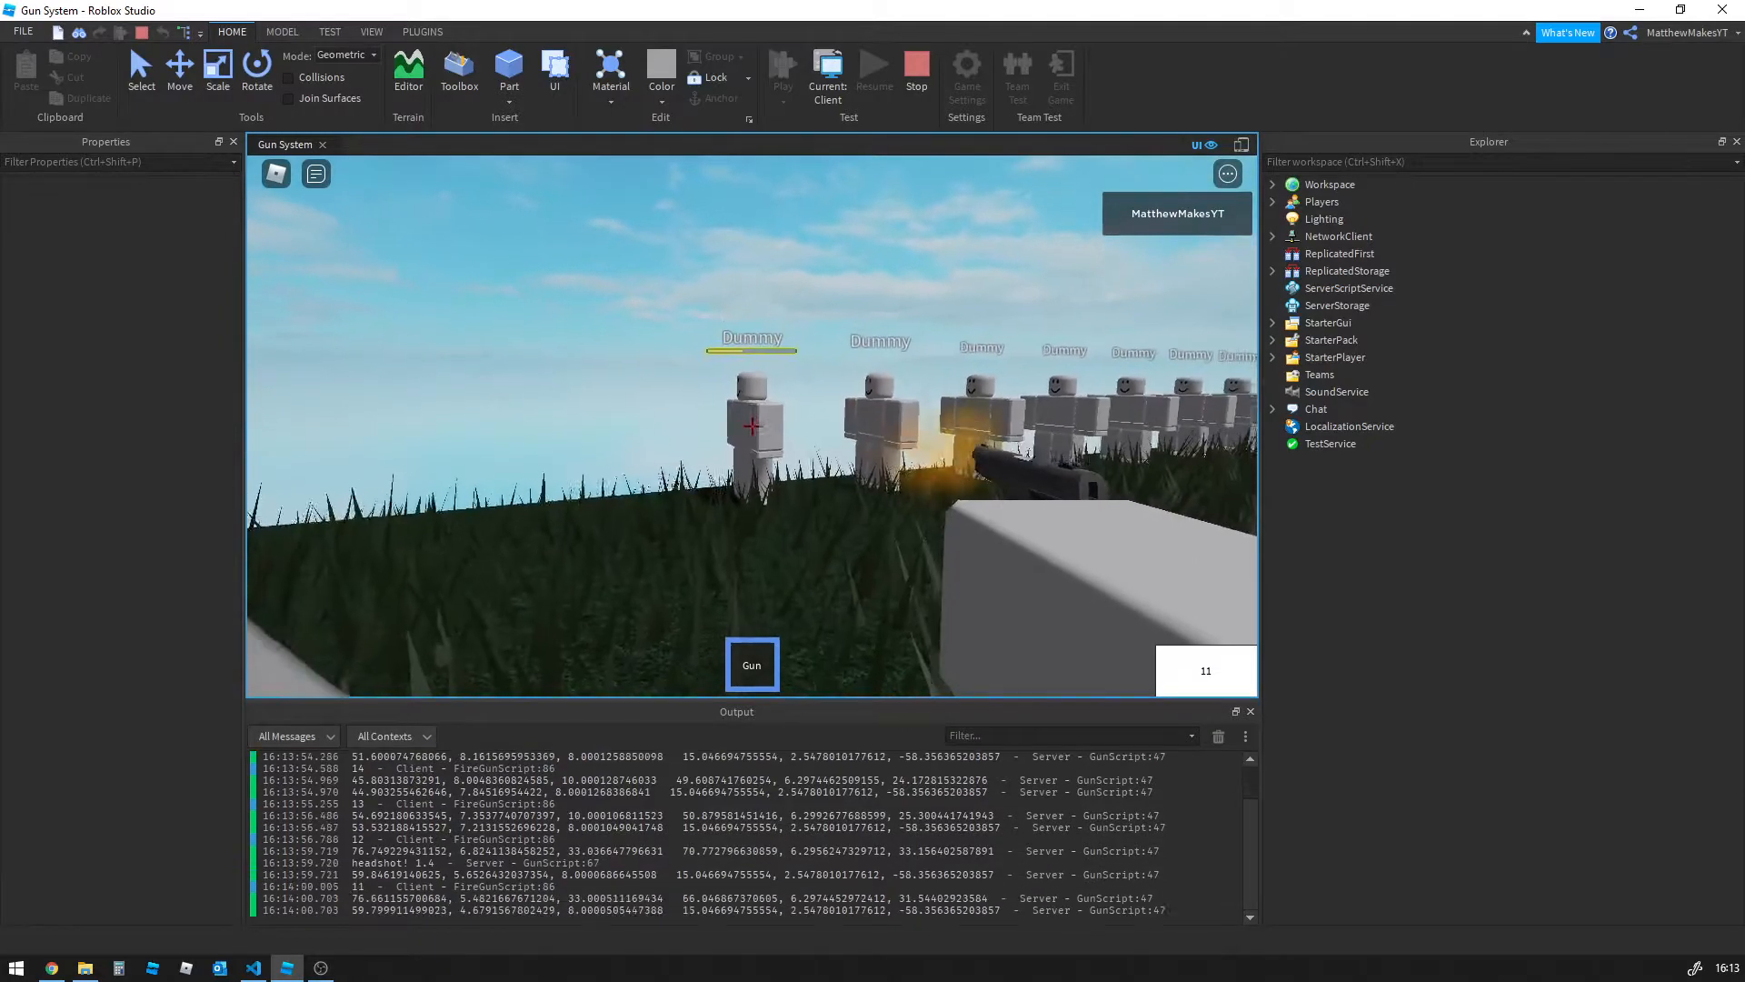
pyautogui.click(751, 425)
pyautogui.click(752, 425)
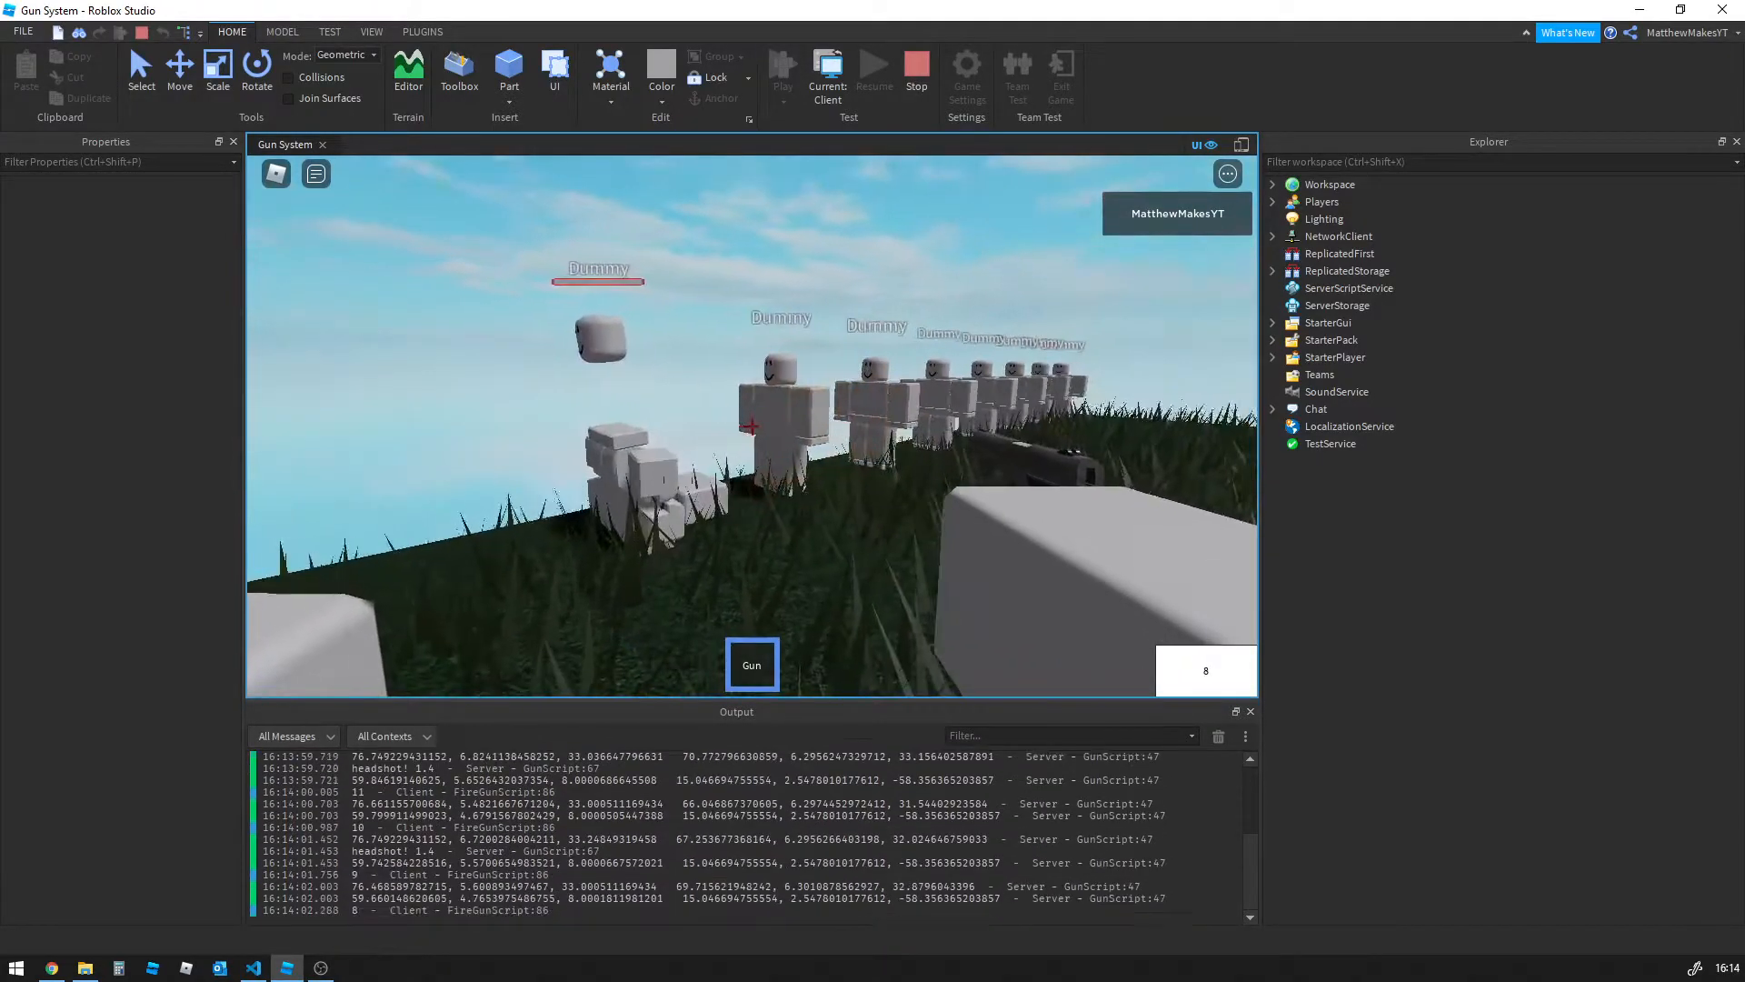
# Test aiming and fire at the dummy at the other end of the row, and stop the playtest
pyautogui.rightClick(752, 426)
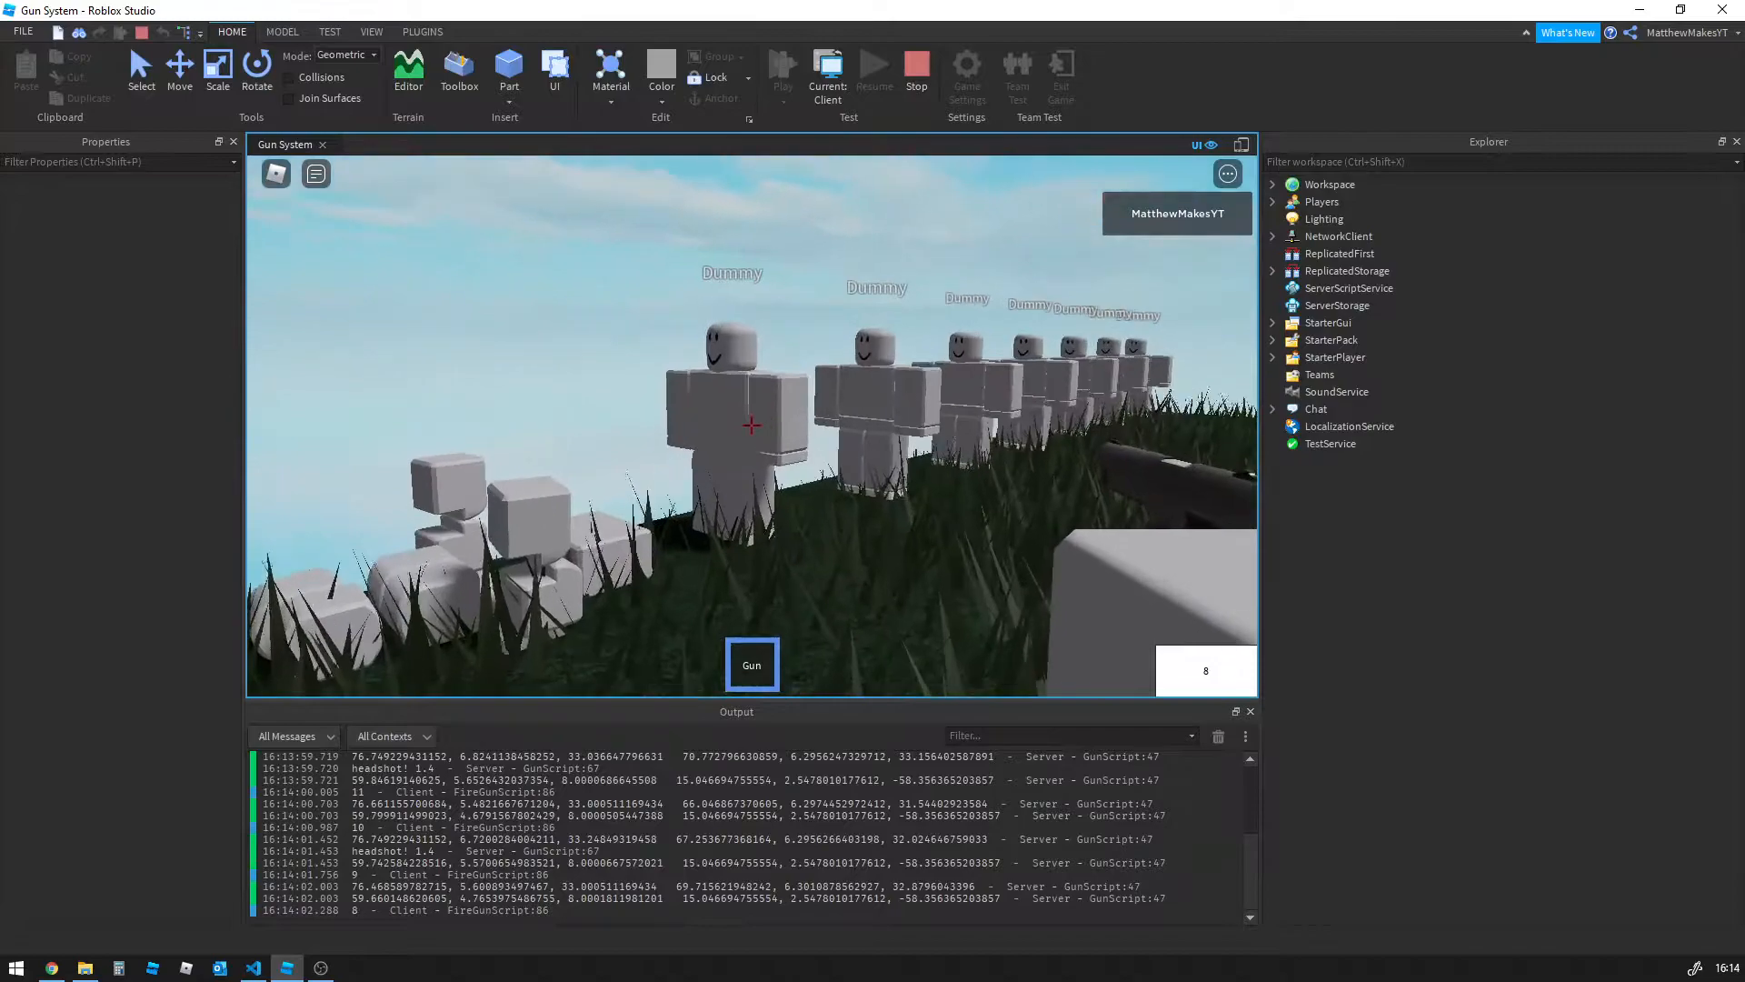
pyautogui.press('w')
pyautogui.press('w')
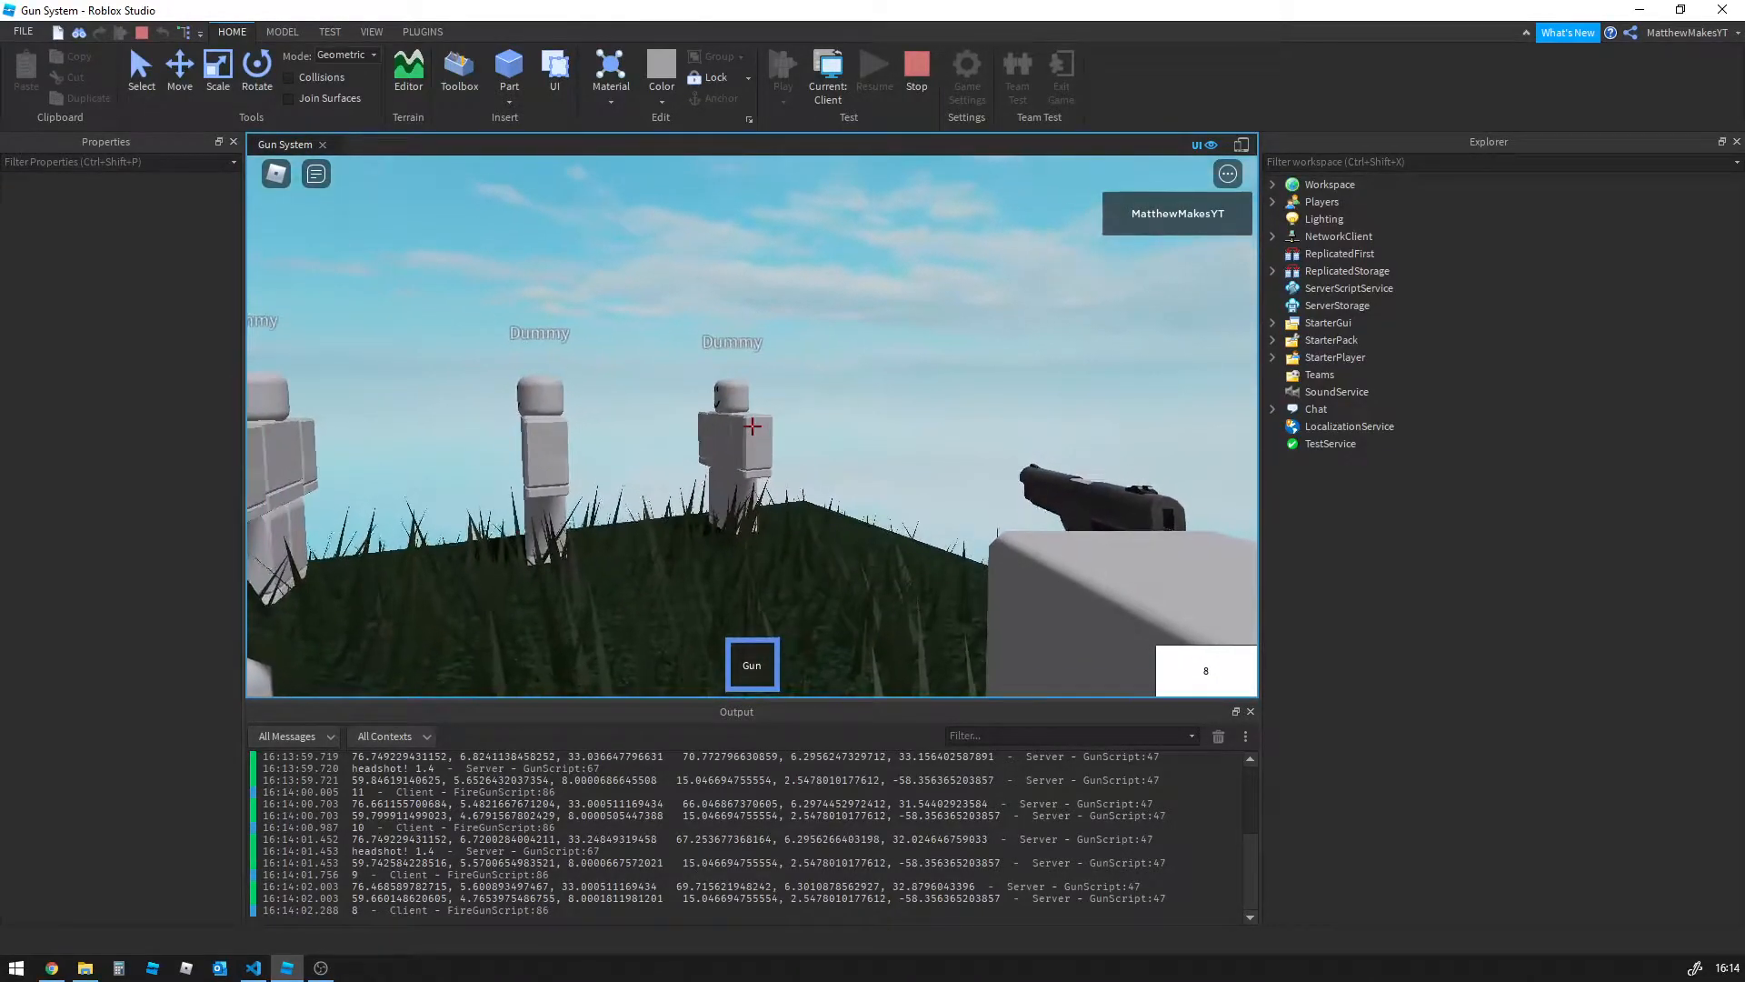
pyautogui.click(752, 425)
pyautogui.click(752, 426)
pyautogui.click(751, 426)
pyautogui.click(752, 426)
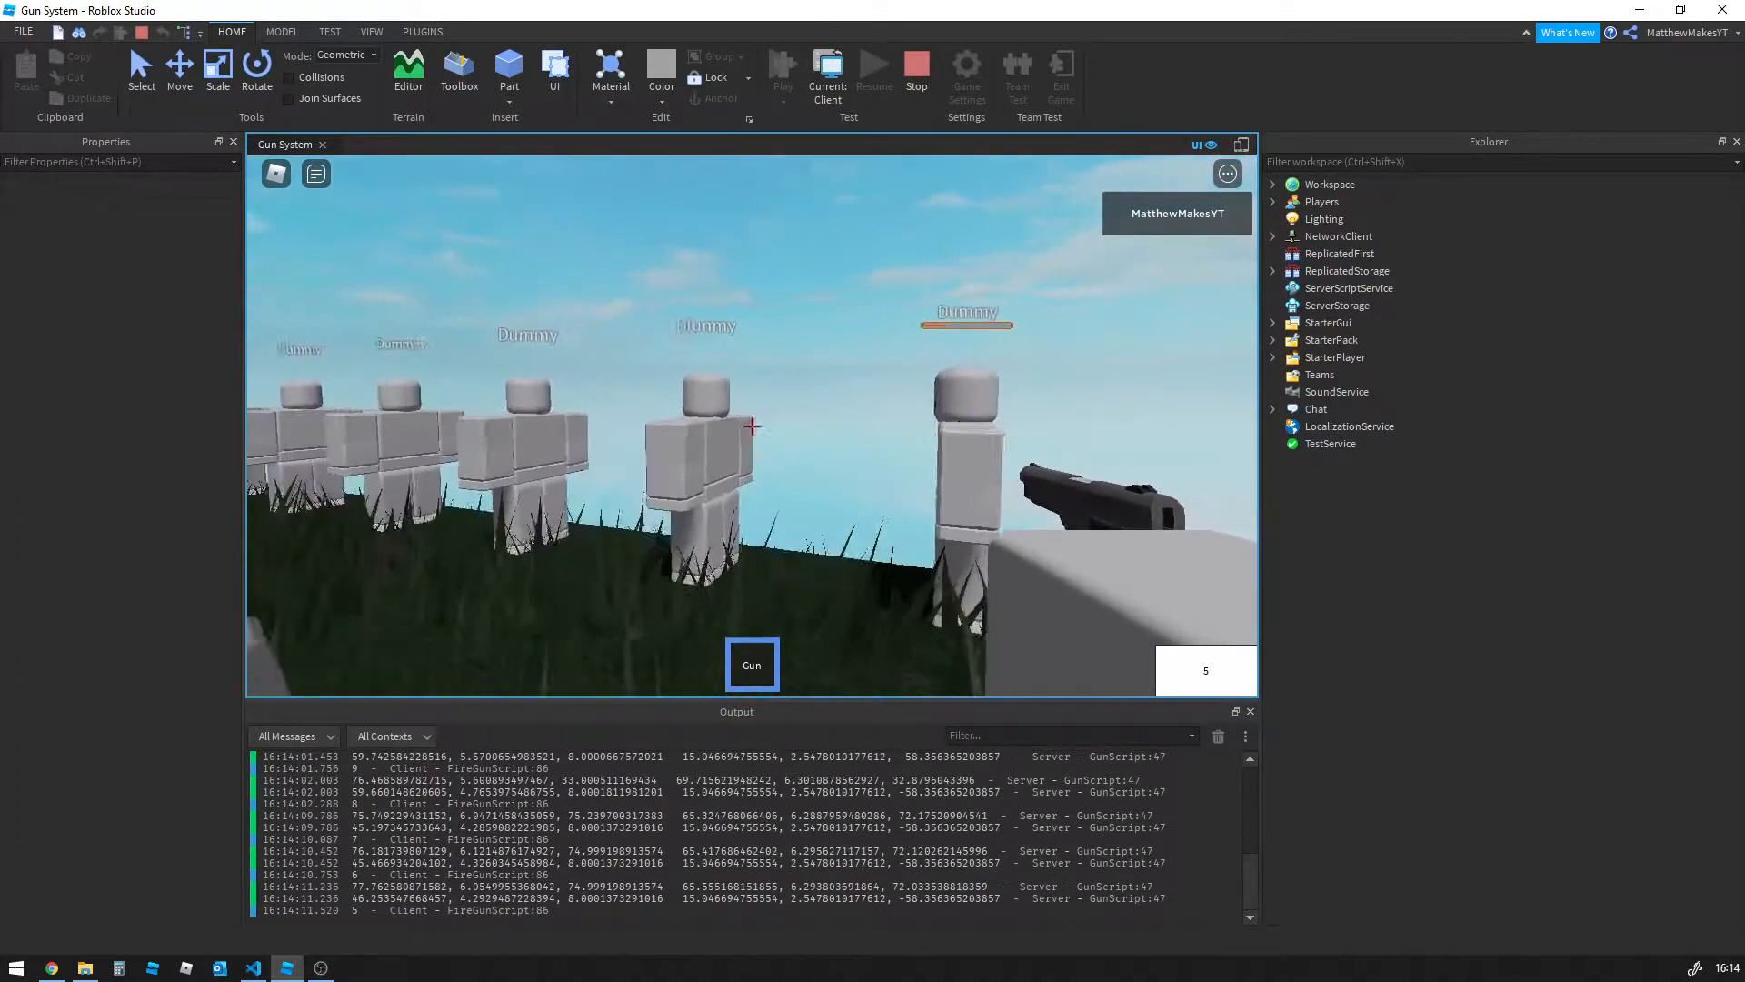
pyautogui.hotkey('shift', 'F5')
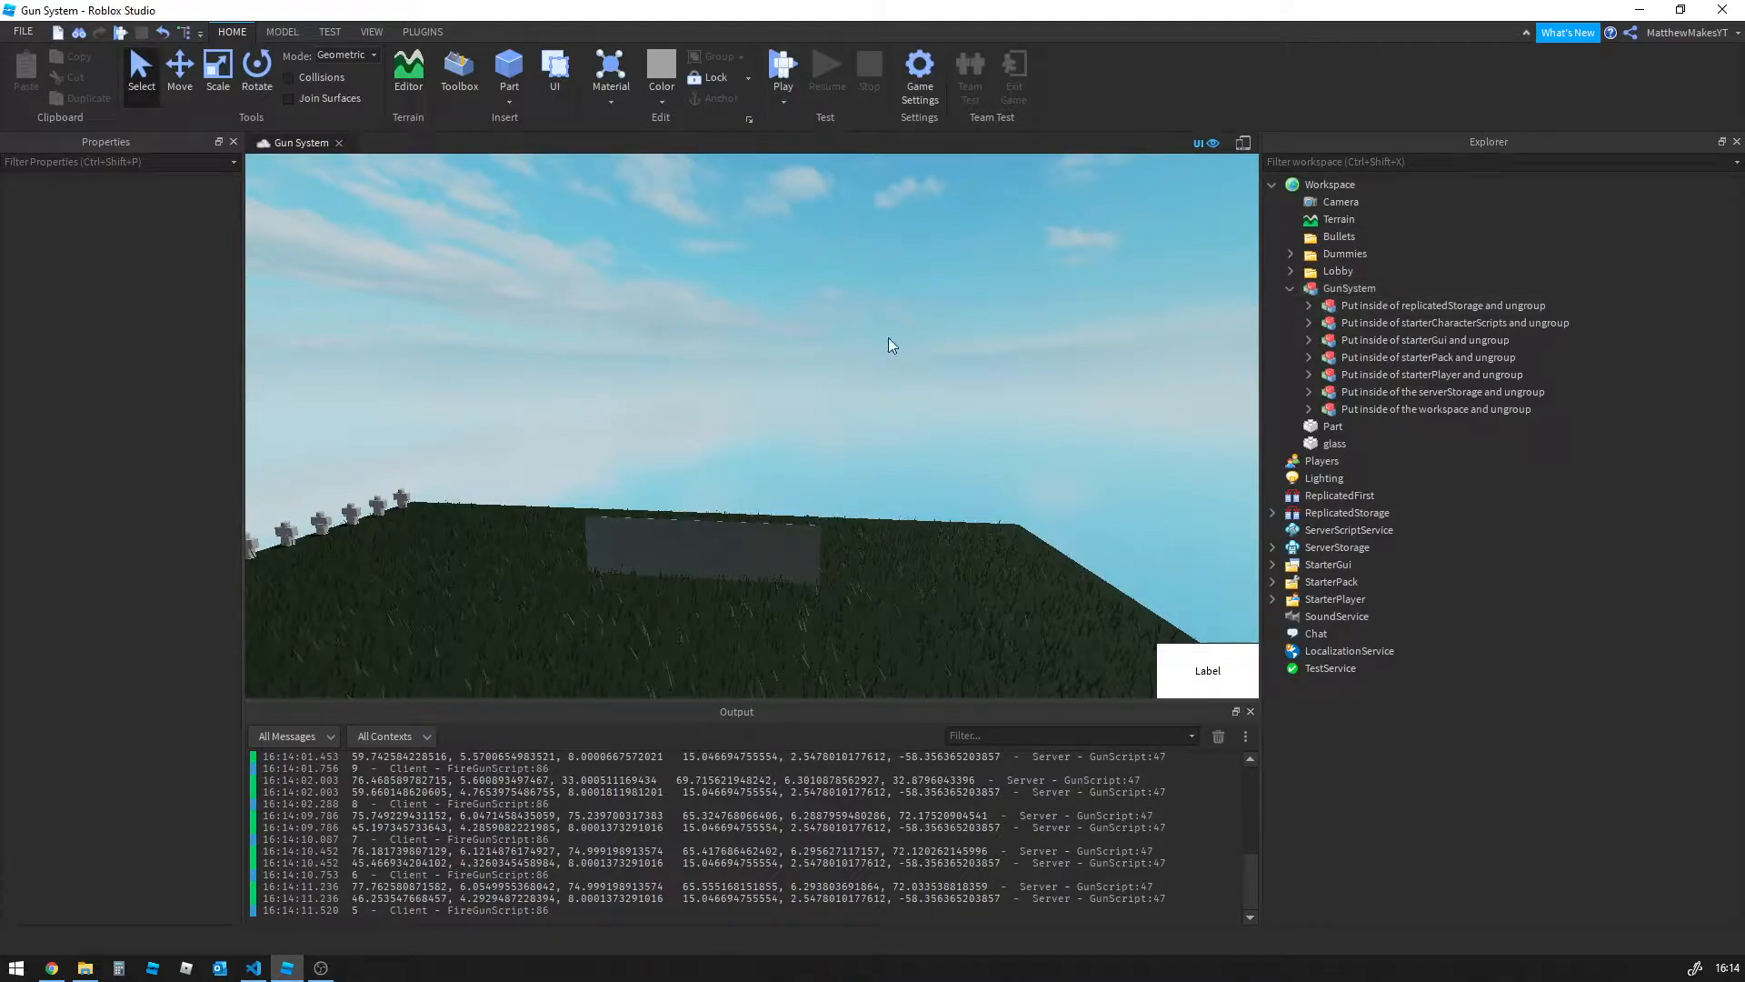
# Collapse the GunSystem model in Workspace and open the Toolbox on the My Models inventory
pyautogui.click(1290, 288)
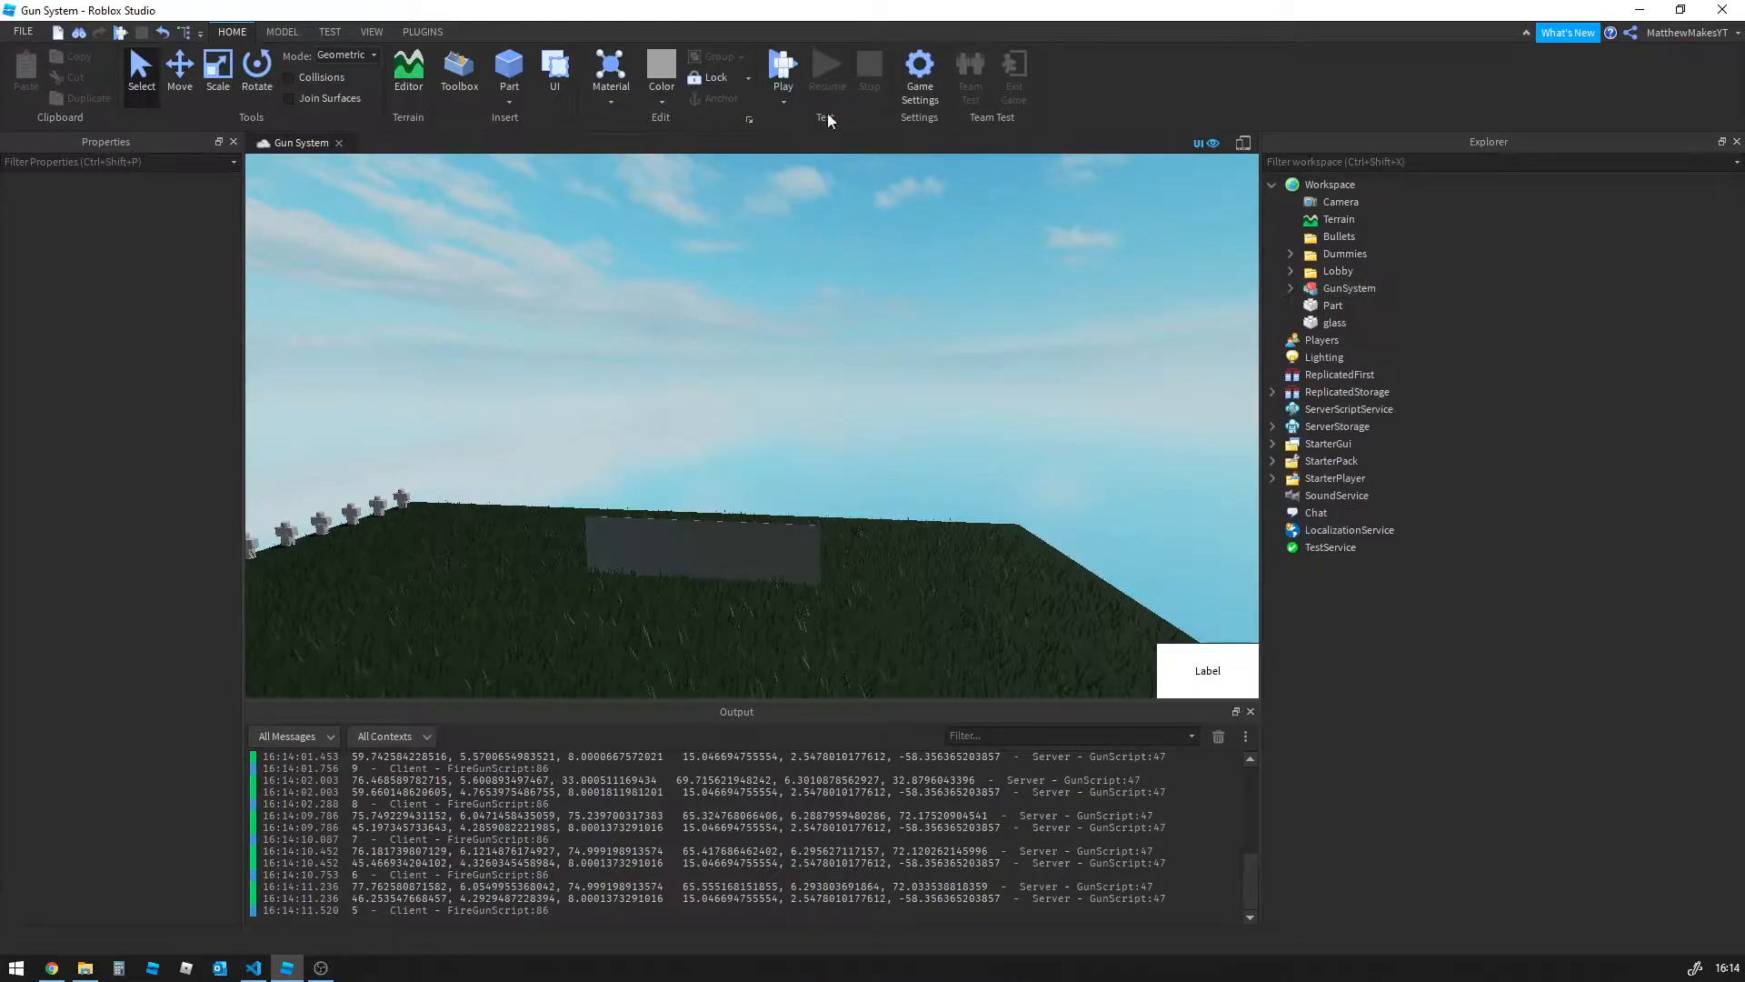
pyautogui.click(297, 35)
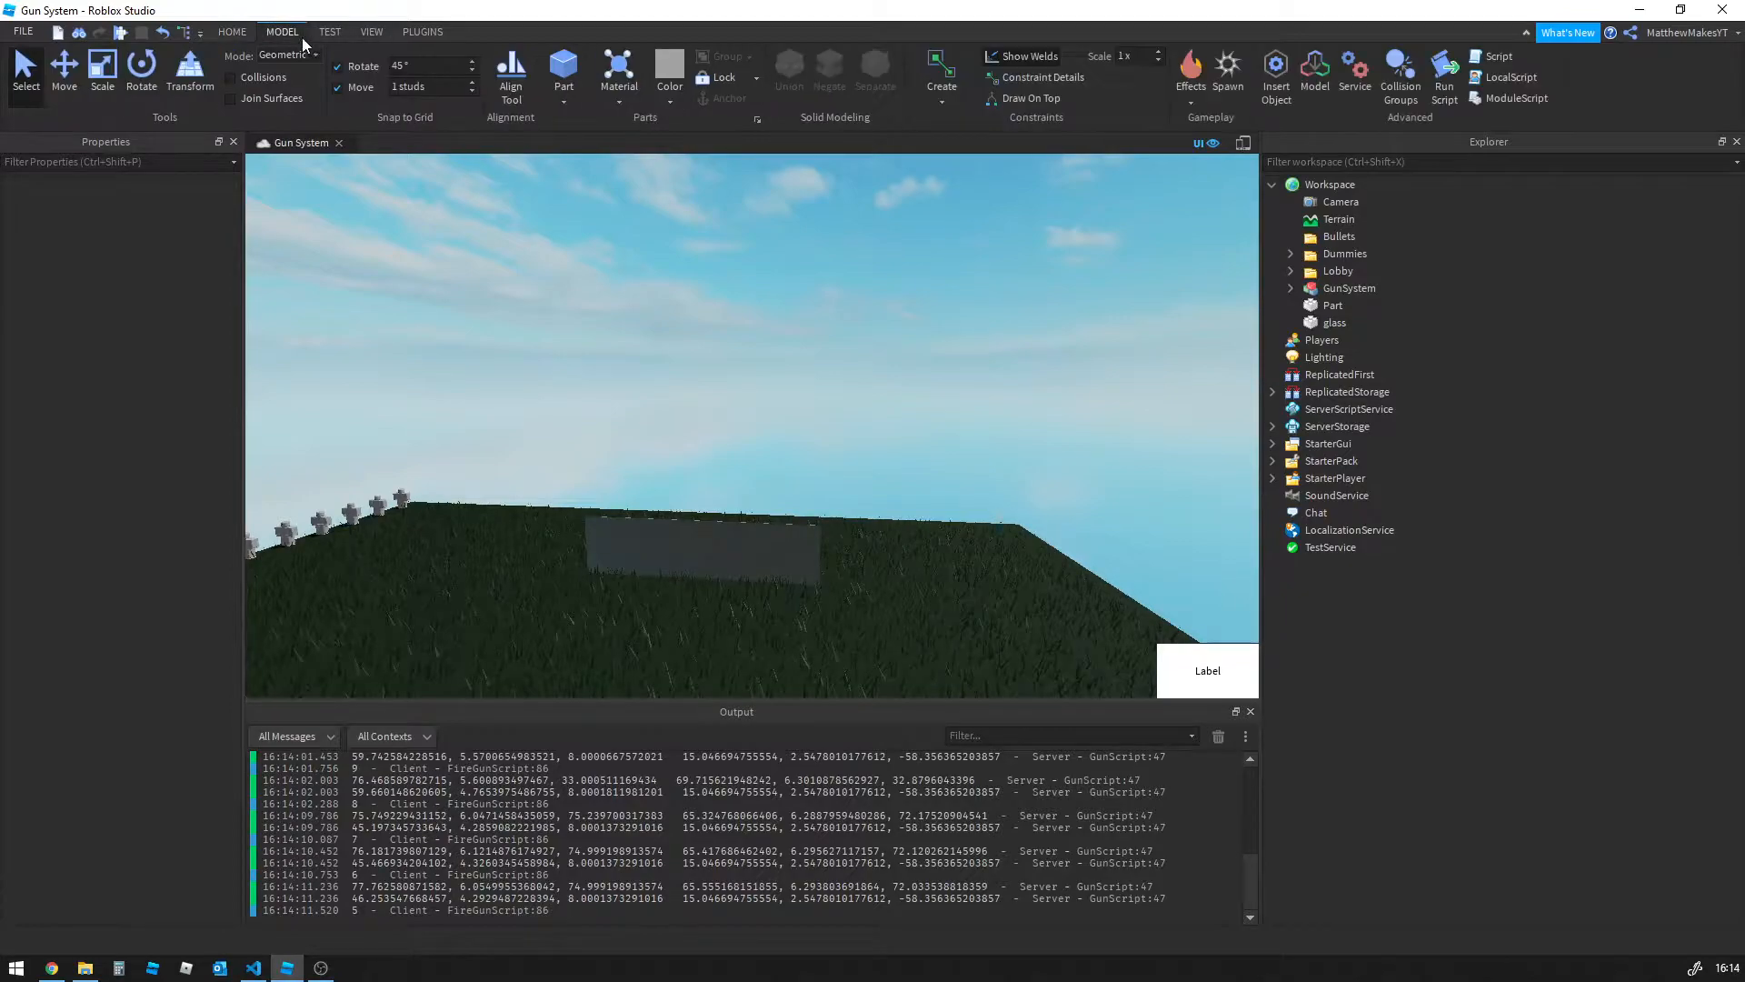
pyautogui.click(359, 32)
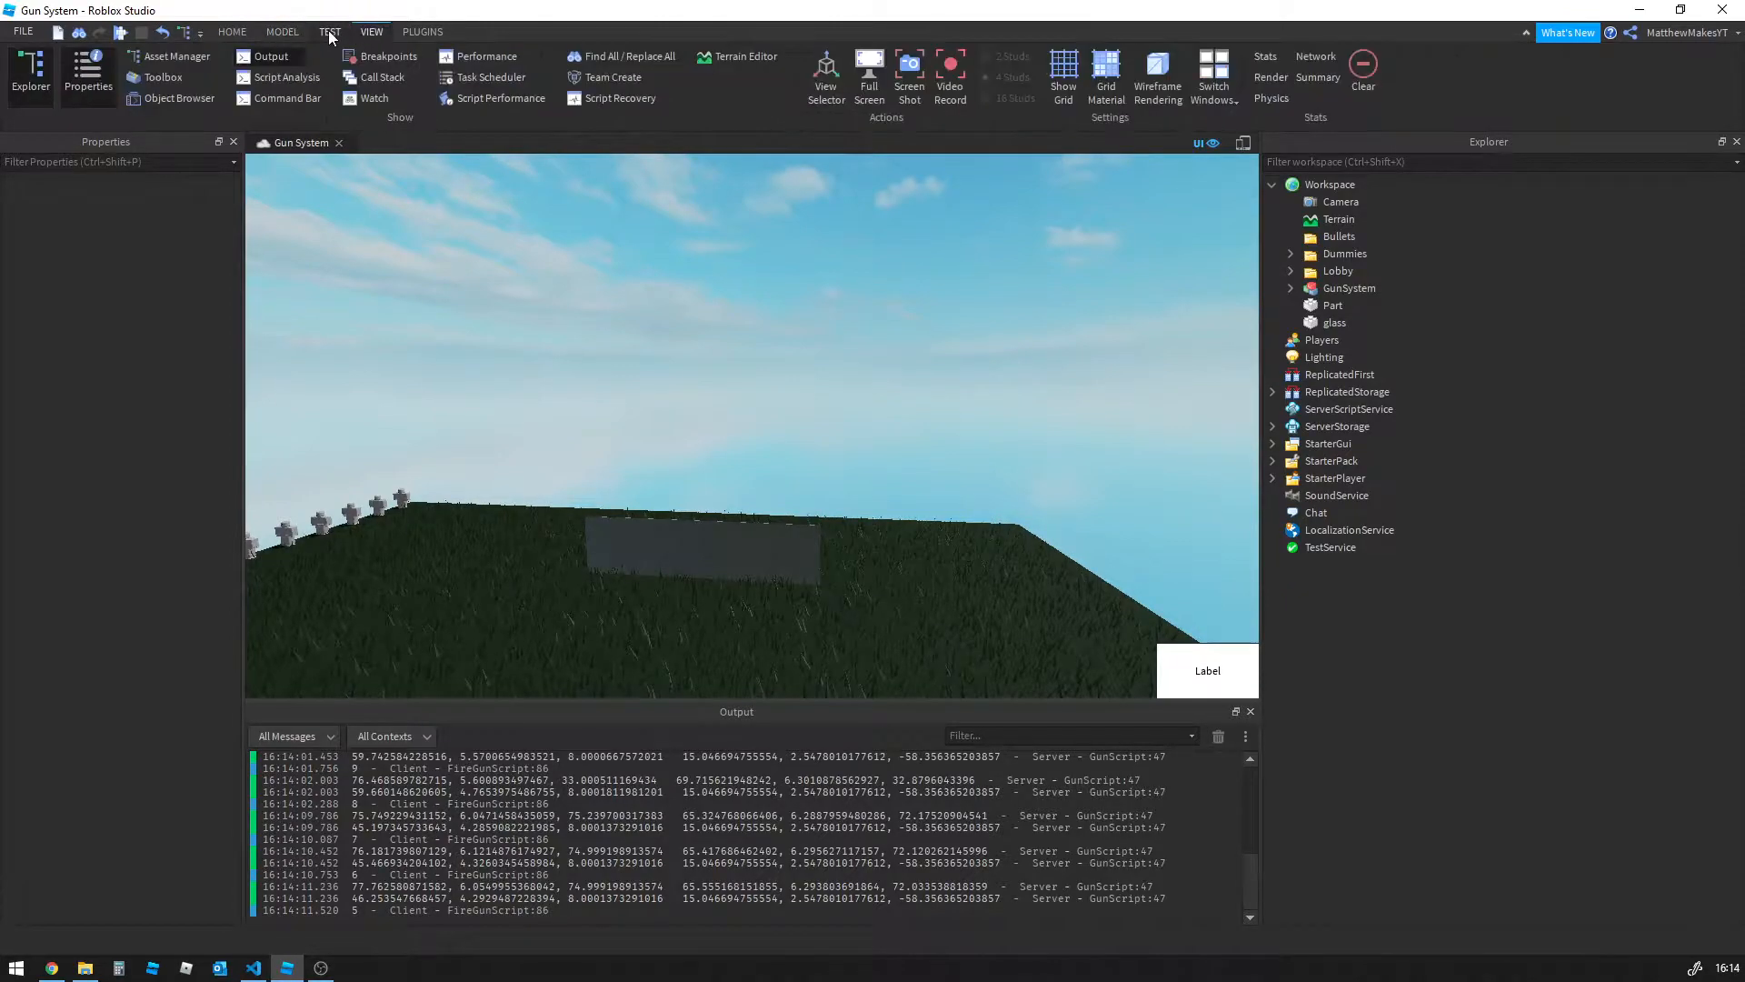
pyautogui.click(169, 76)
pyautogui.click(38, 207)
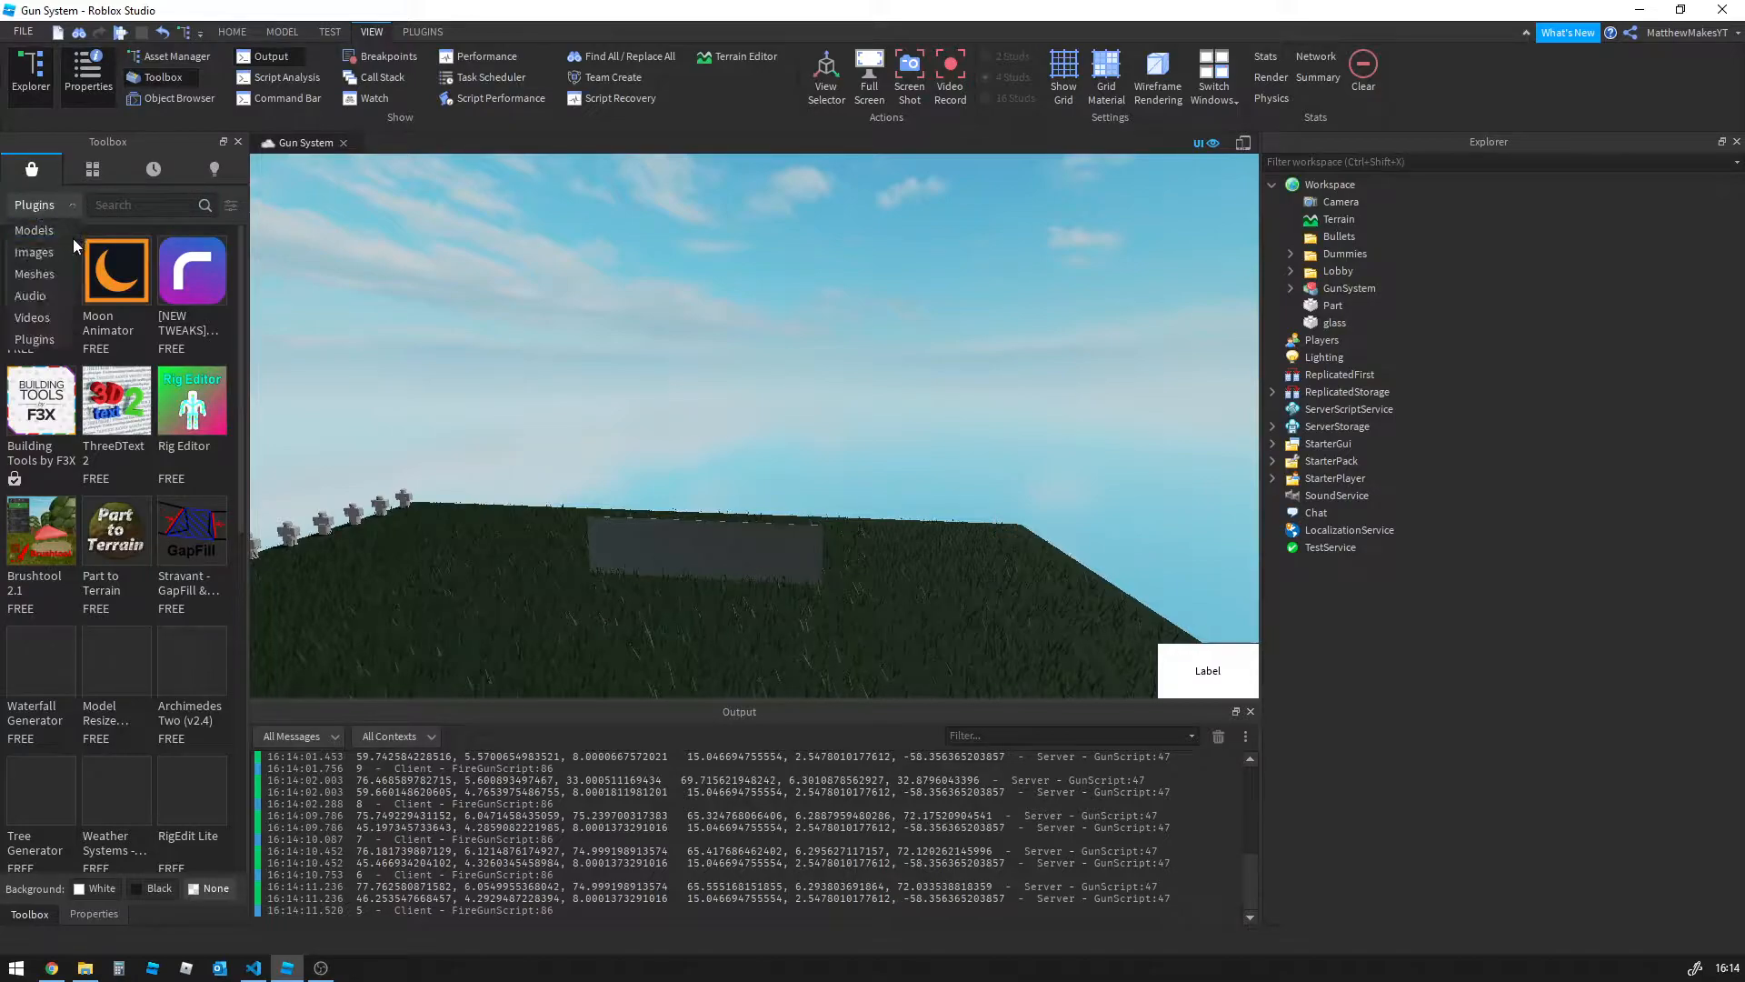
pyautogui.click(36, 231)
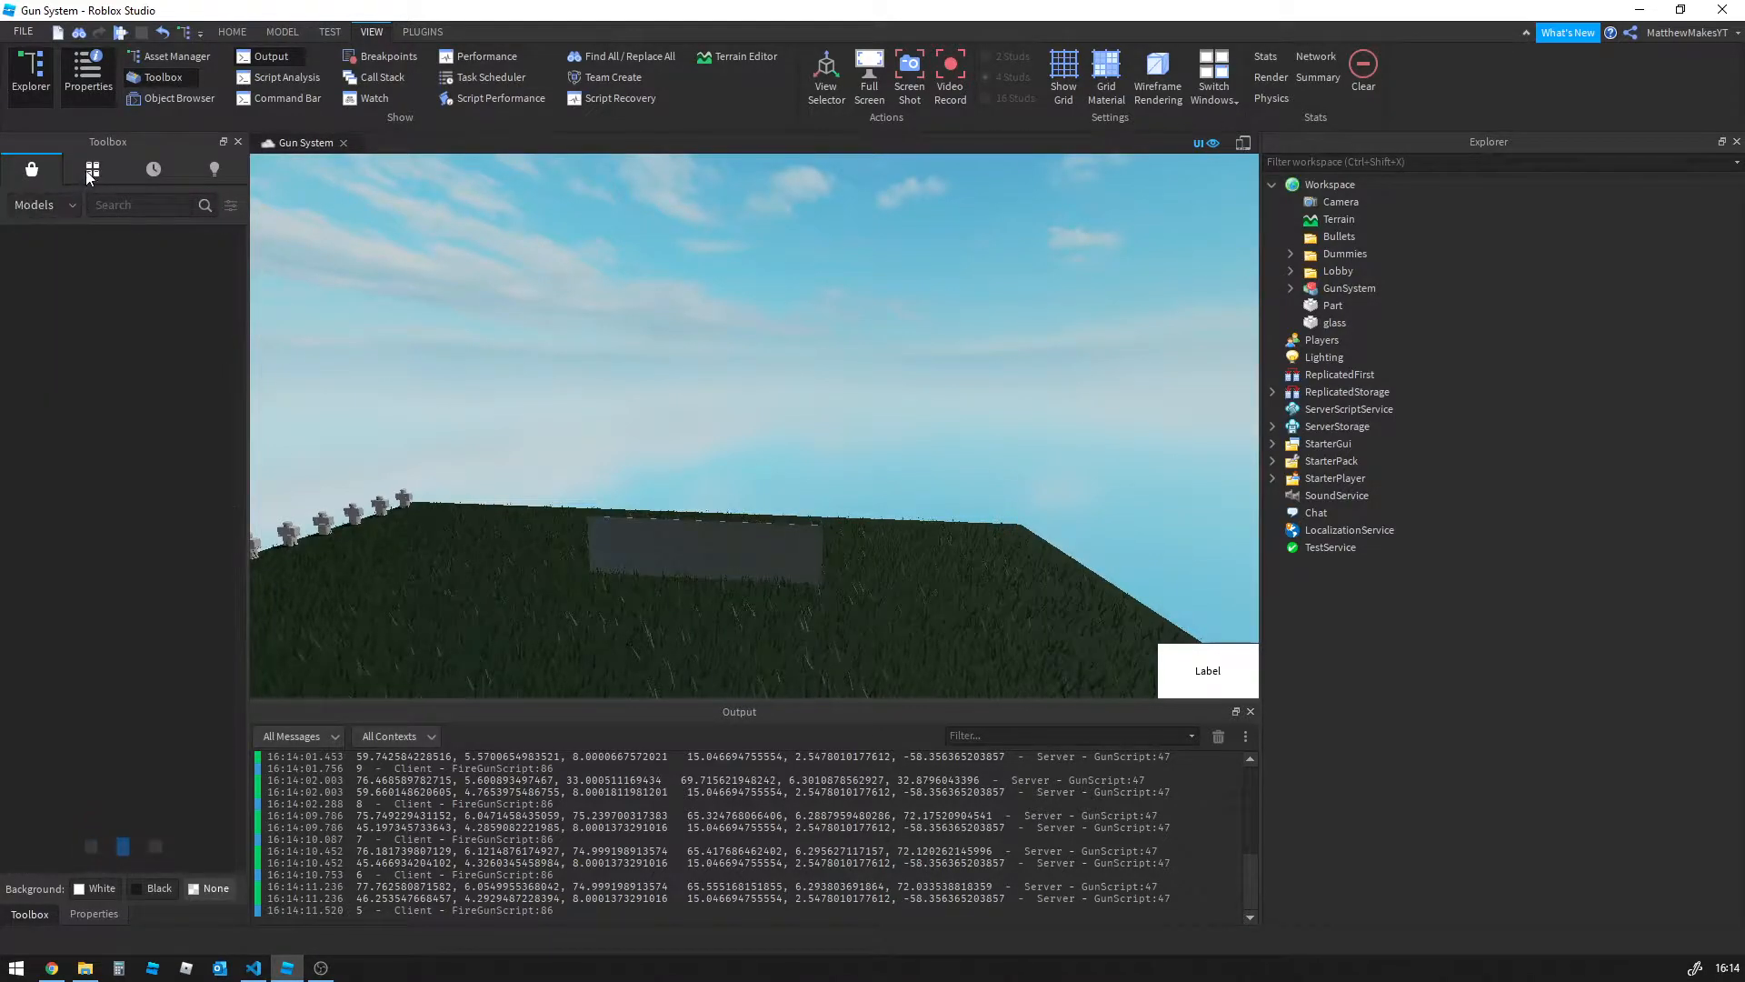
pyautogui.click(91, 168)
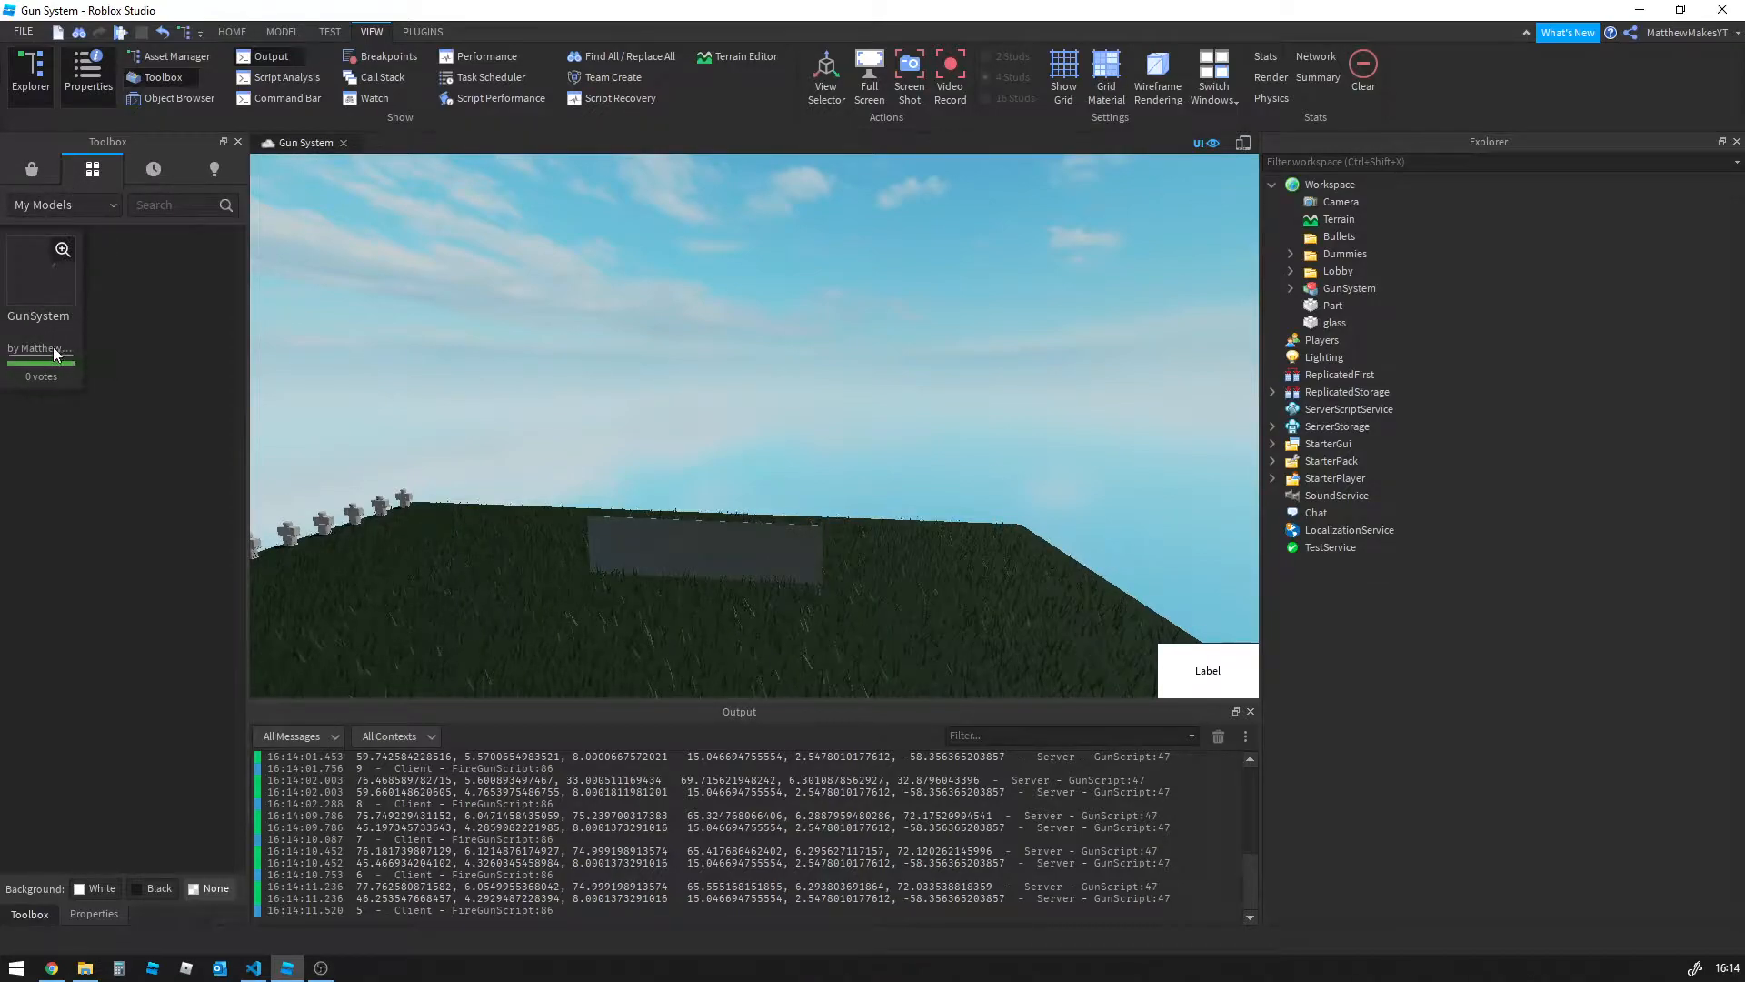
# Insert the GunSystem model from My Models onto the grass near the wall and expand its contents
pyautogui.moveTo(419, 318); pyautogui.dragTo(432, 327, button='right')
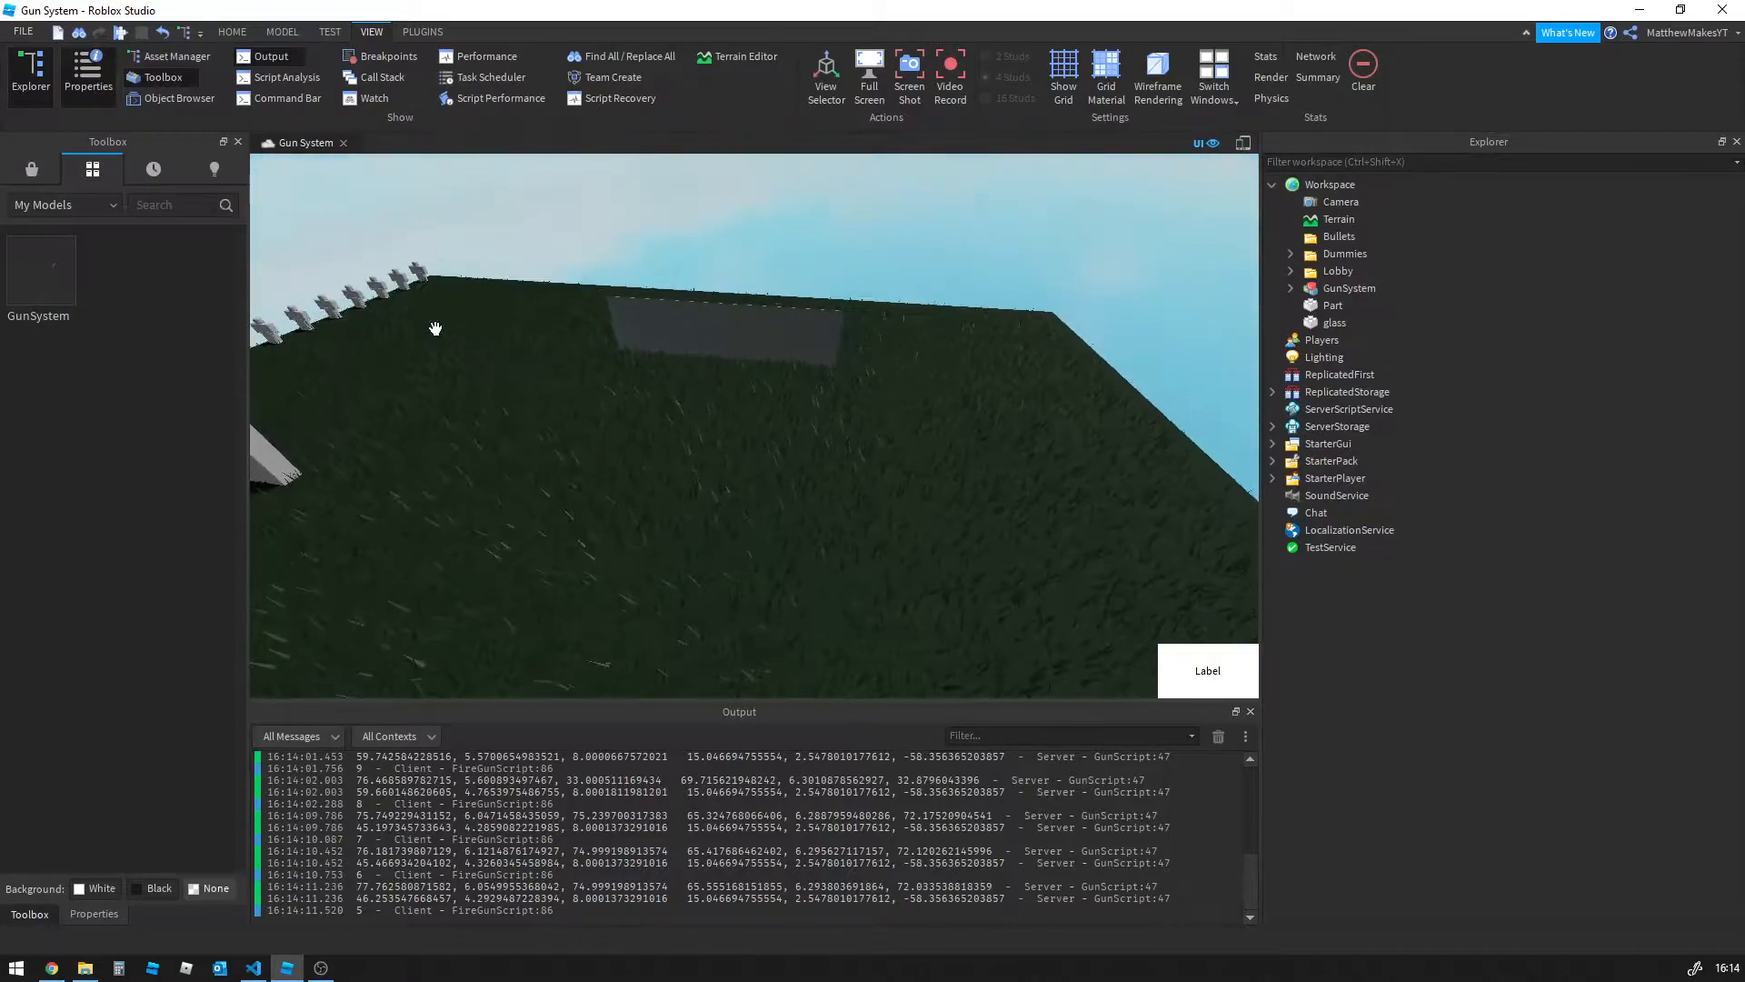
pyautogui.moveTo(38, 300); pyautogui.dragTo(939, 424)
pyautogui.moveTo(1079, 380); pyautogui.dragTo(900, 390)
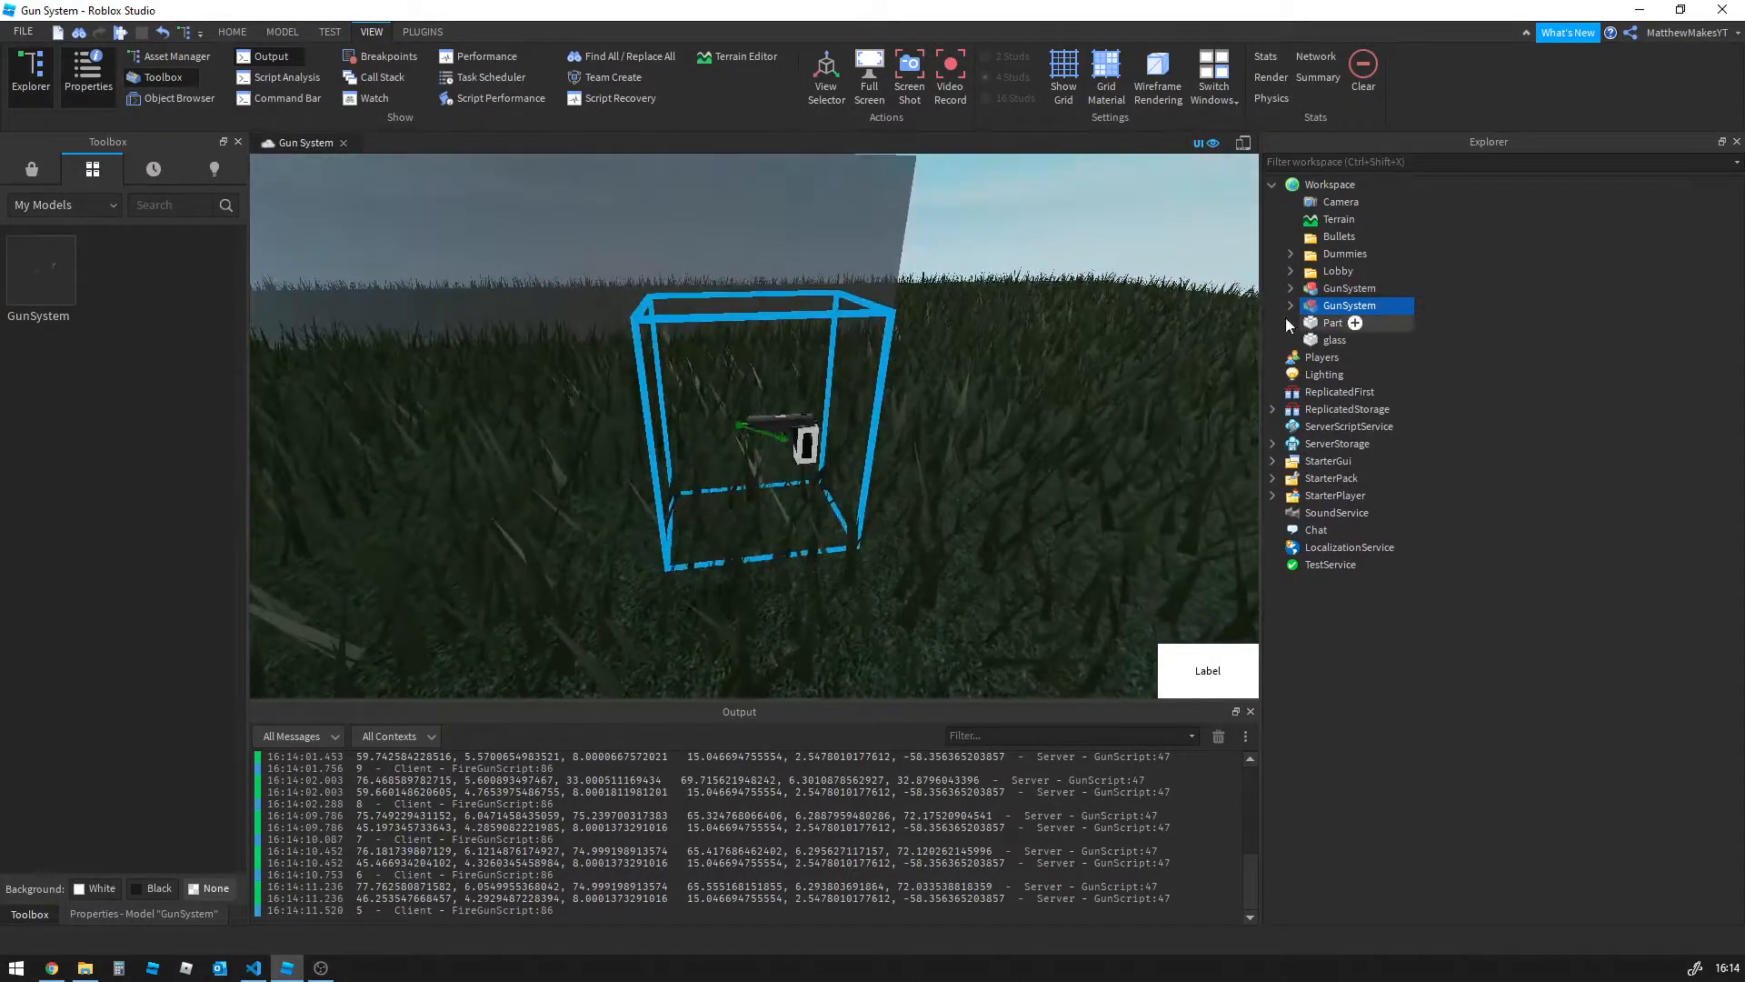
pyautogui.click(1289, 306)
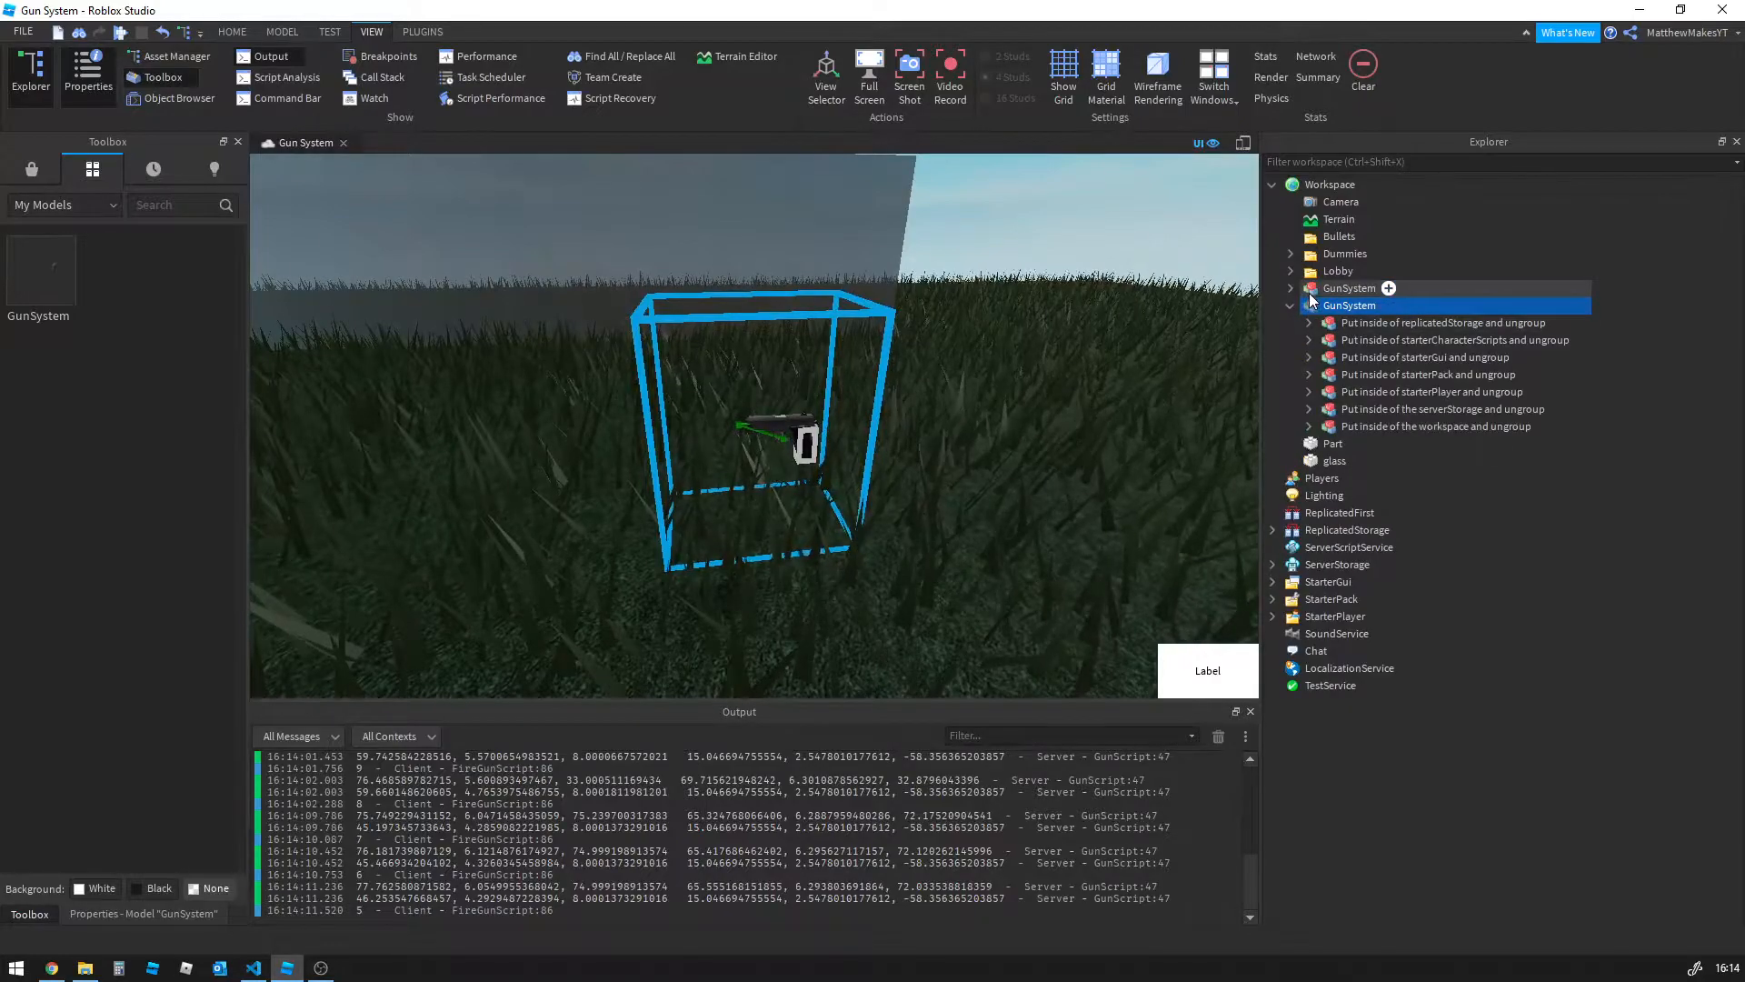
# Delete the older GunSystem model from Workspace and inspect the newly inserted gun up close
pyautogui.click(1309, 292)
pyautogui.press('Delete')
pyautogui.click(777, 438)
pyautogui.scroll(5, 801, 439)
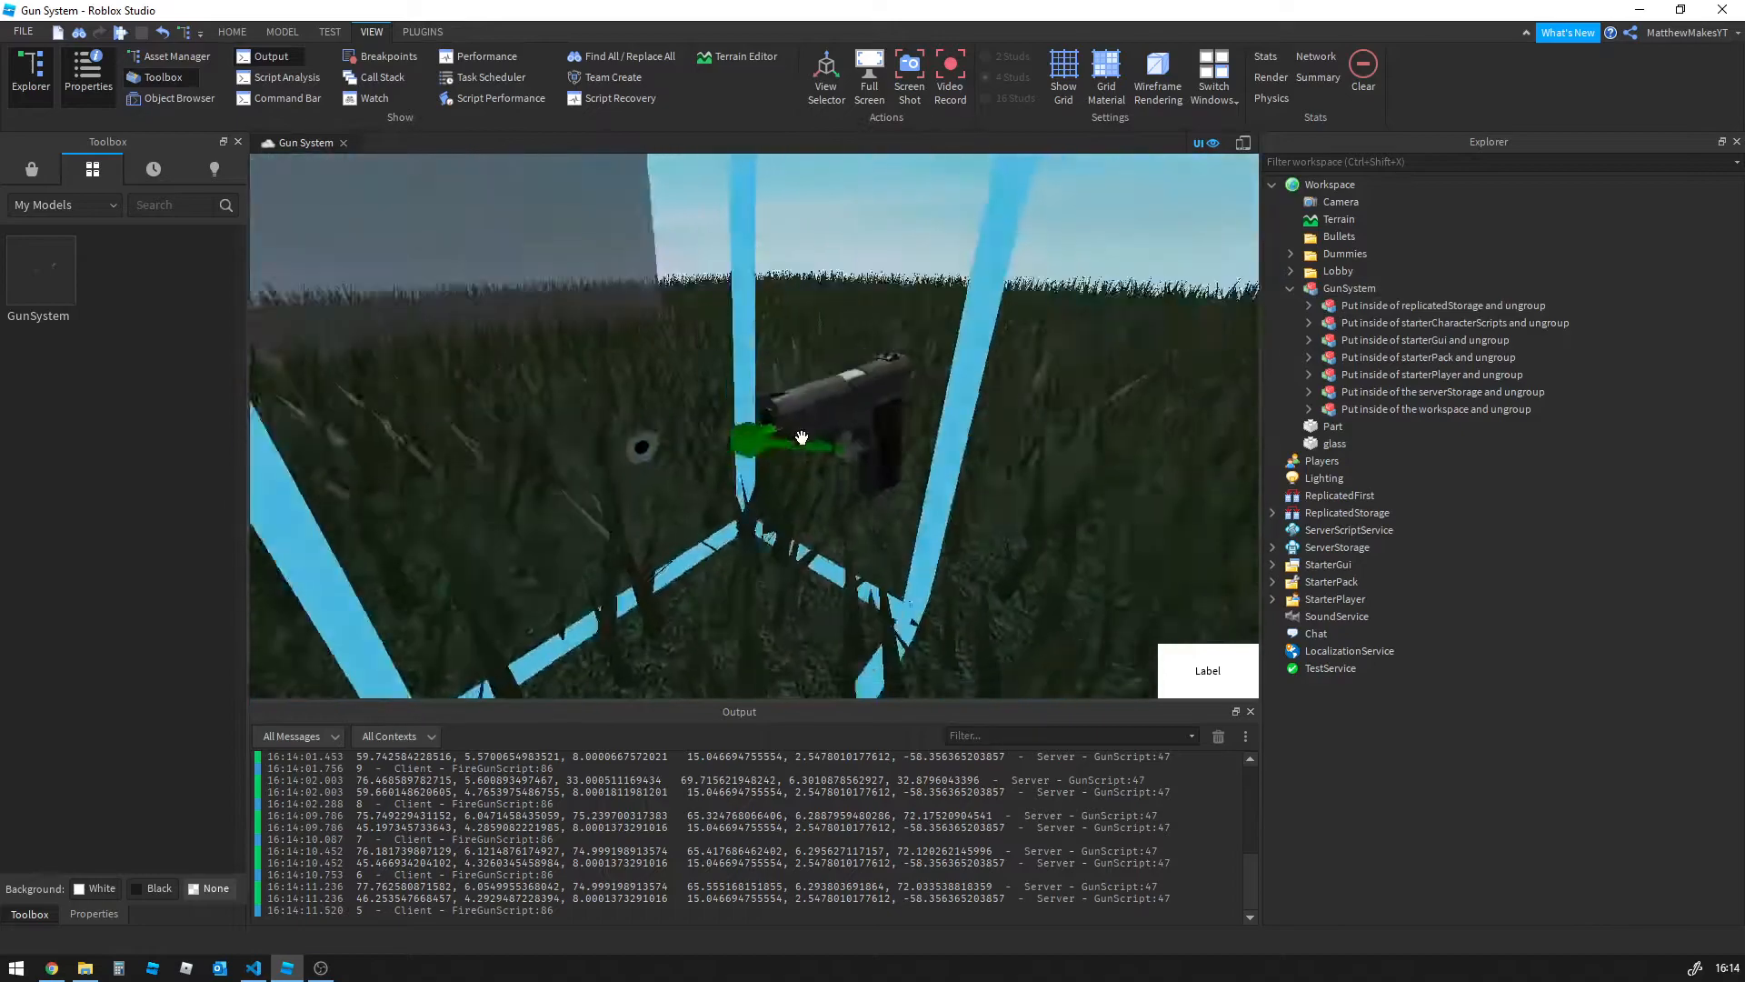
pyautogui.scroll(-5, 801, 439)
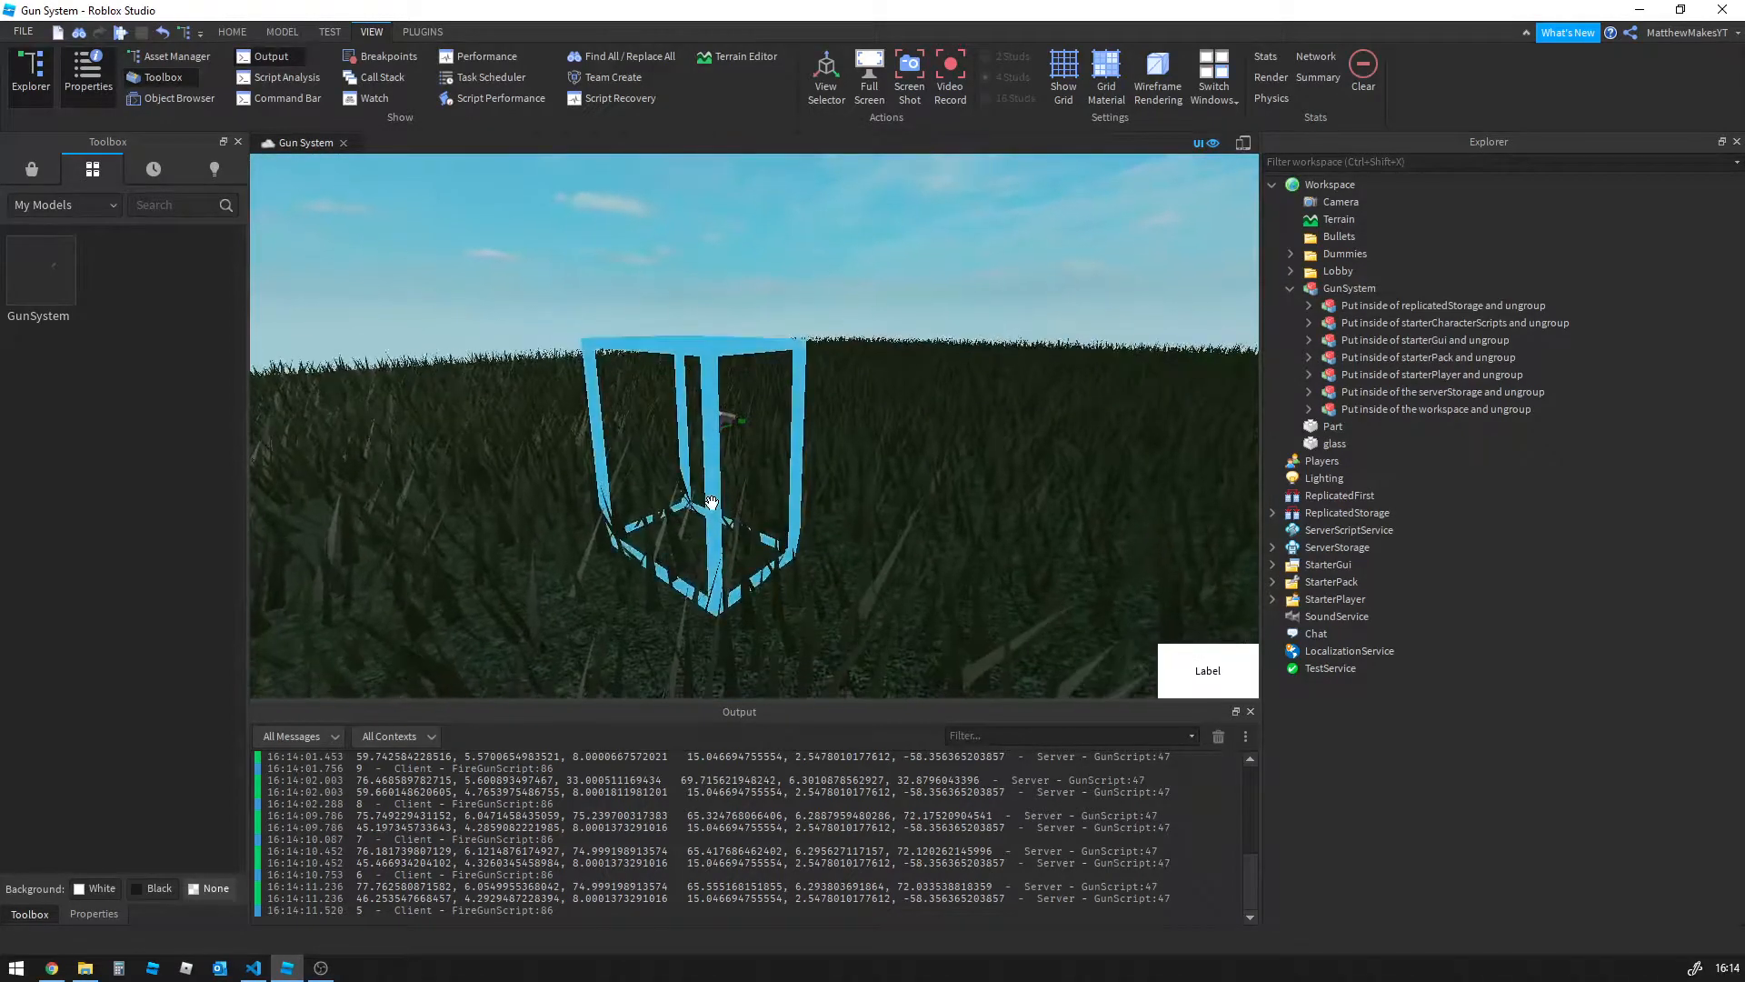
pyautogui.click(953, 479)
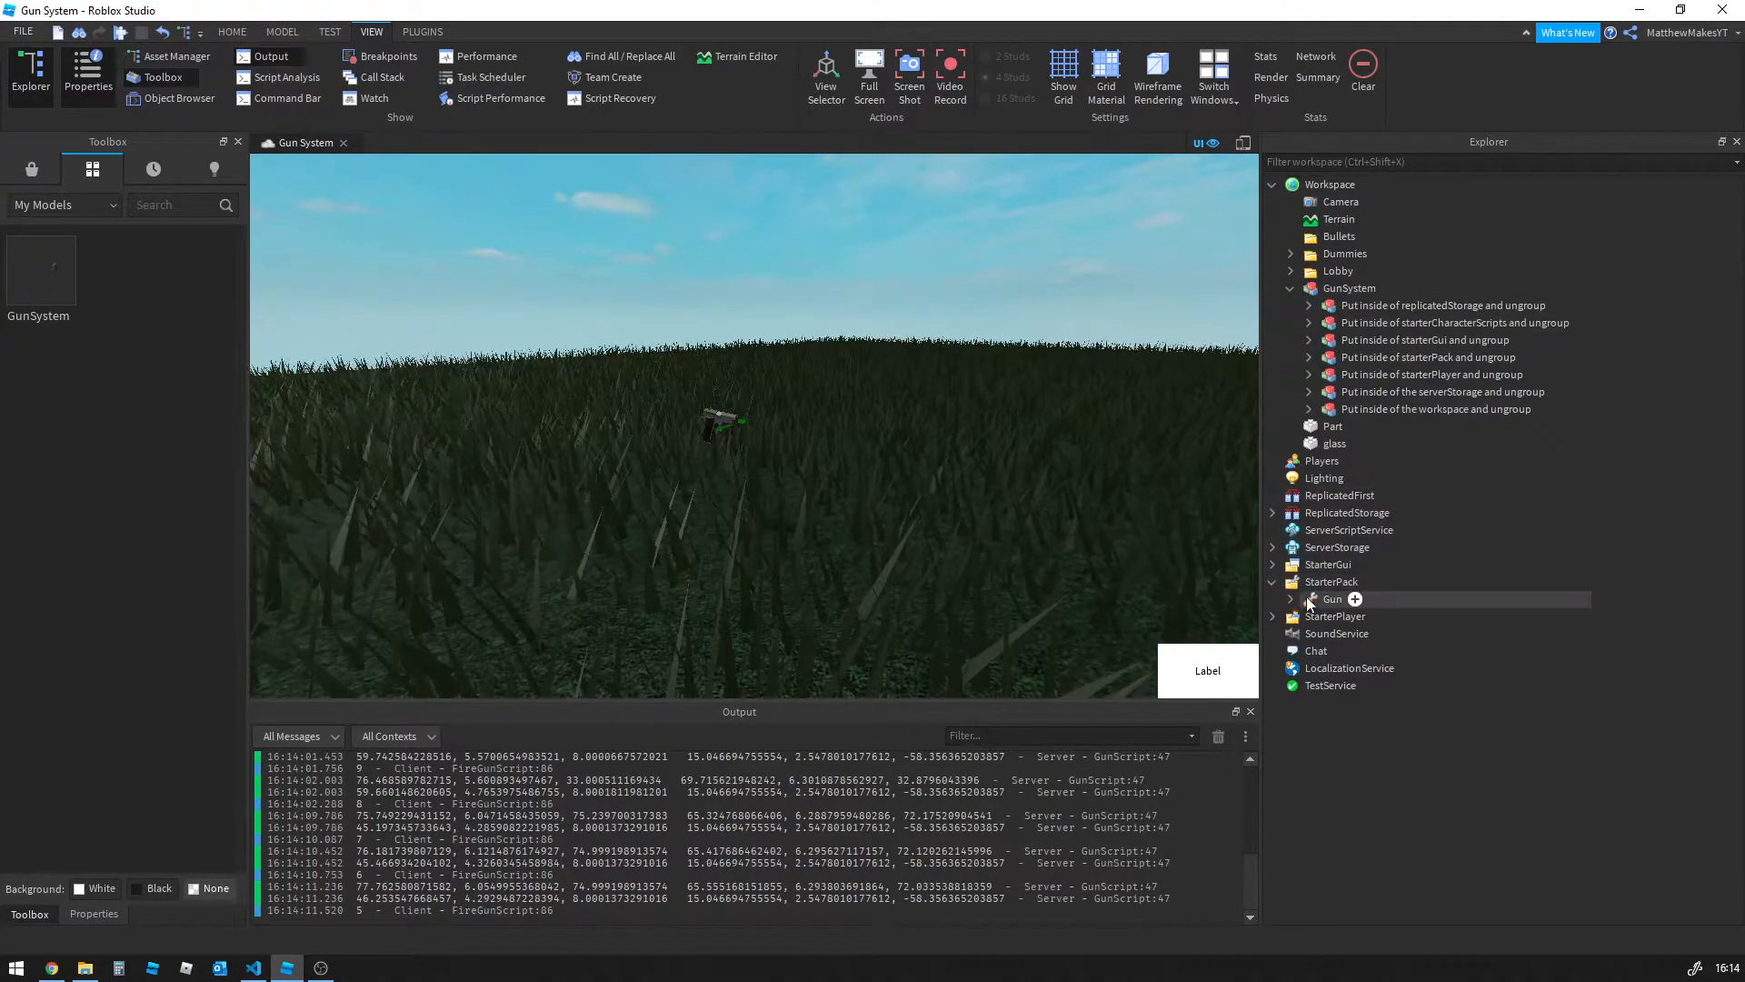
# Move the "Put inside of replicatedStorage and ungroup" model into ReplicatedStorage and delete the old DefaultFOV and FireEvent there
pyautogui.moveTo(1339, 303); pyautogui.dragTo(1354, 313)
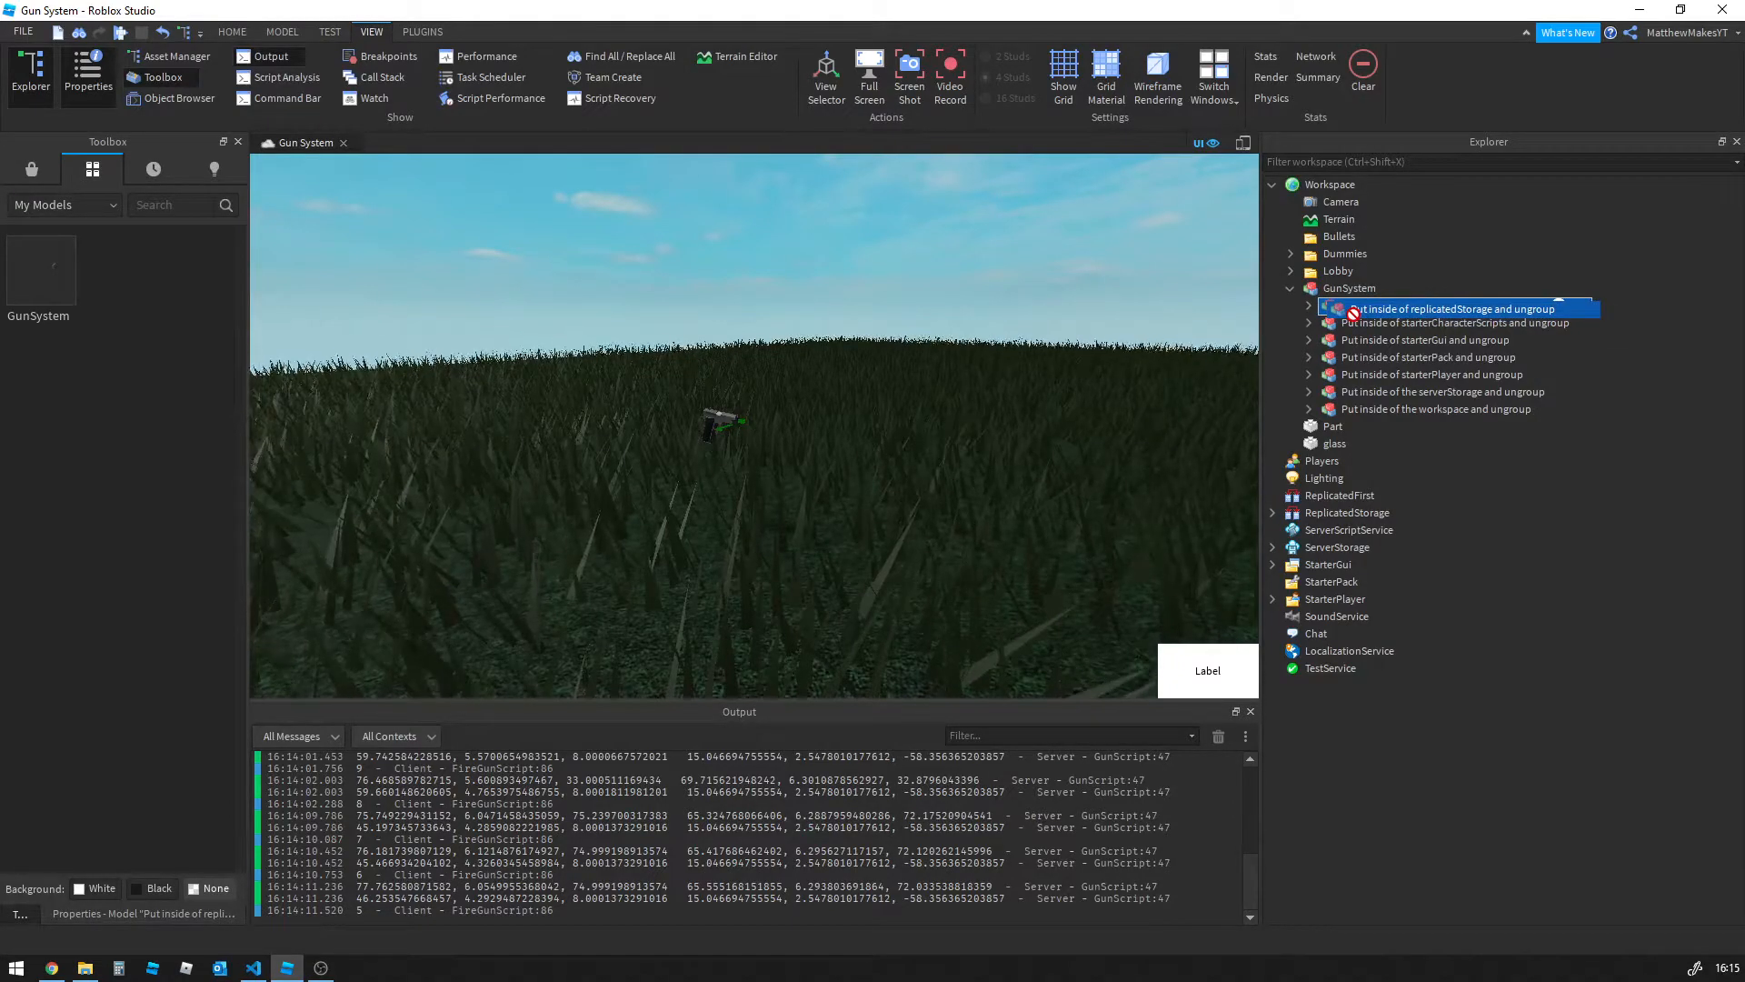
pyautogui.moveTo(1361, 312); pyautogui.dragTo(1385, 507)
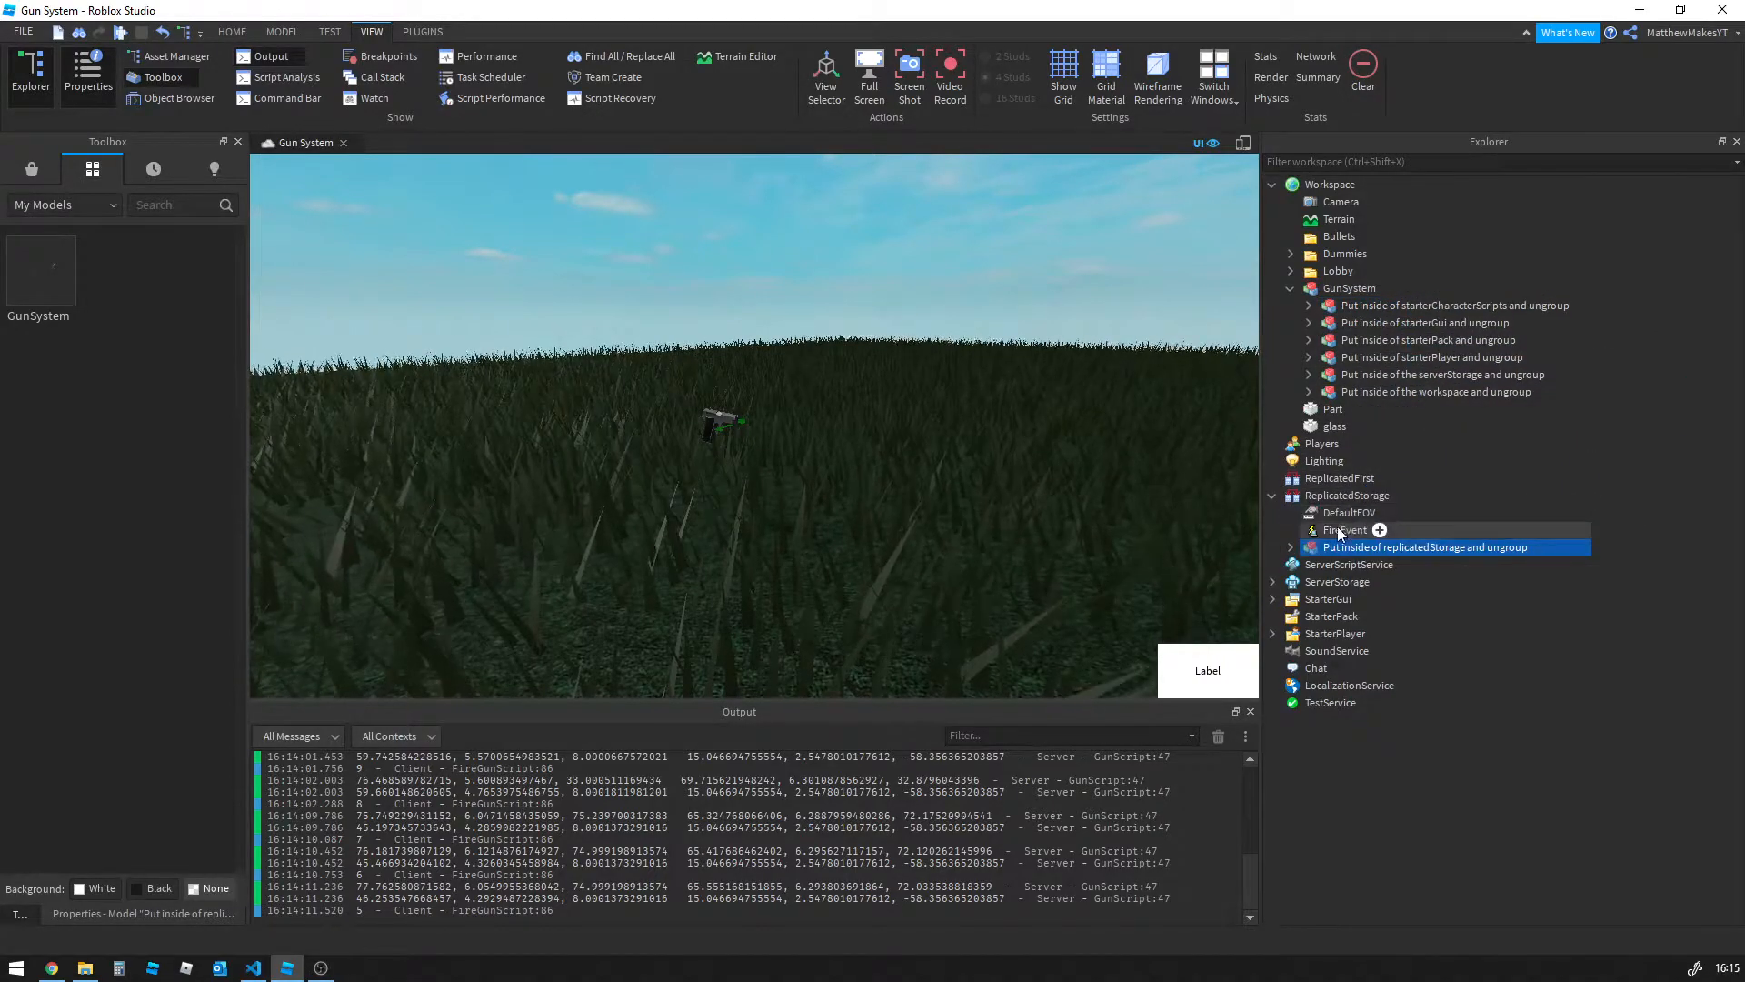
pyautogui.click(1338, 529)
pyautogui.keyDown('shift'); pyautogui.click(1336, 515); pyautogui.keyUp('shift')
pyautogui.press('Delete')
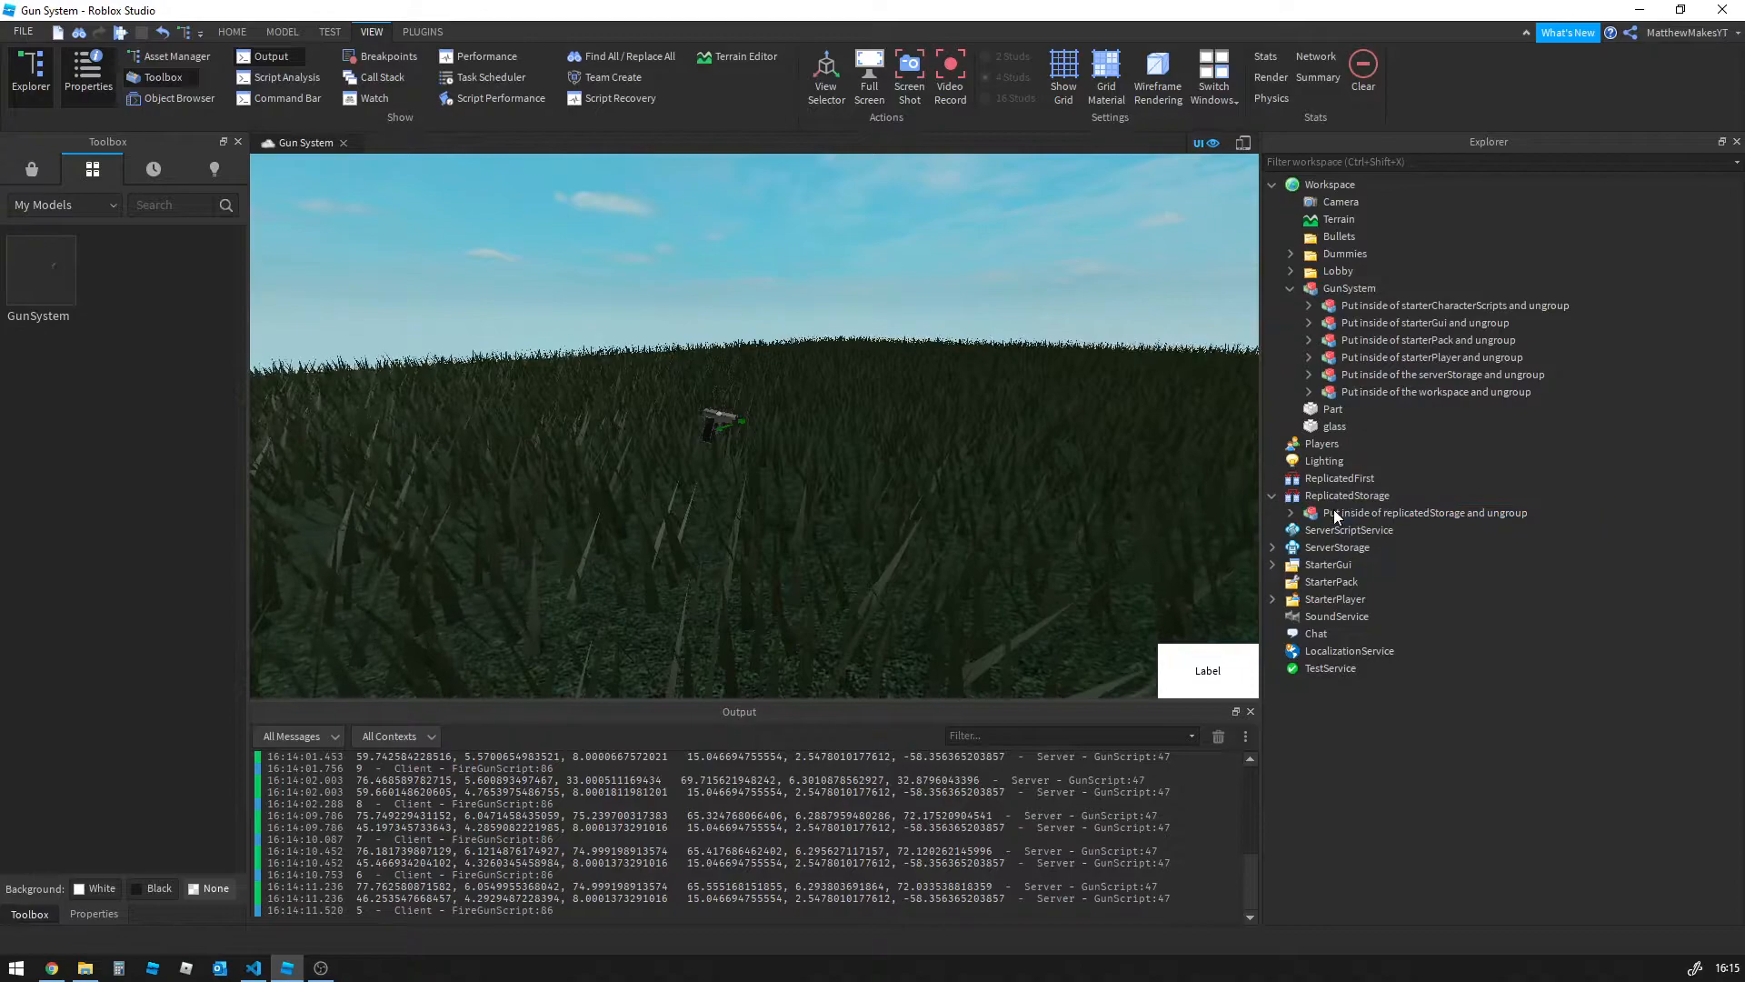
# Ungroup the "Put inside of replicatedStorage and ungroup" model inside ReplicatedStorage and clear the selection
pyautogui.click(1273, 547)
pyautogui.click(1273, 548)
pyautogui.click(1317, 513)
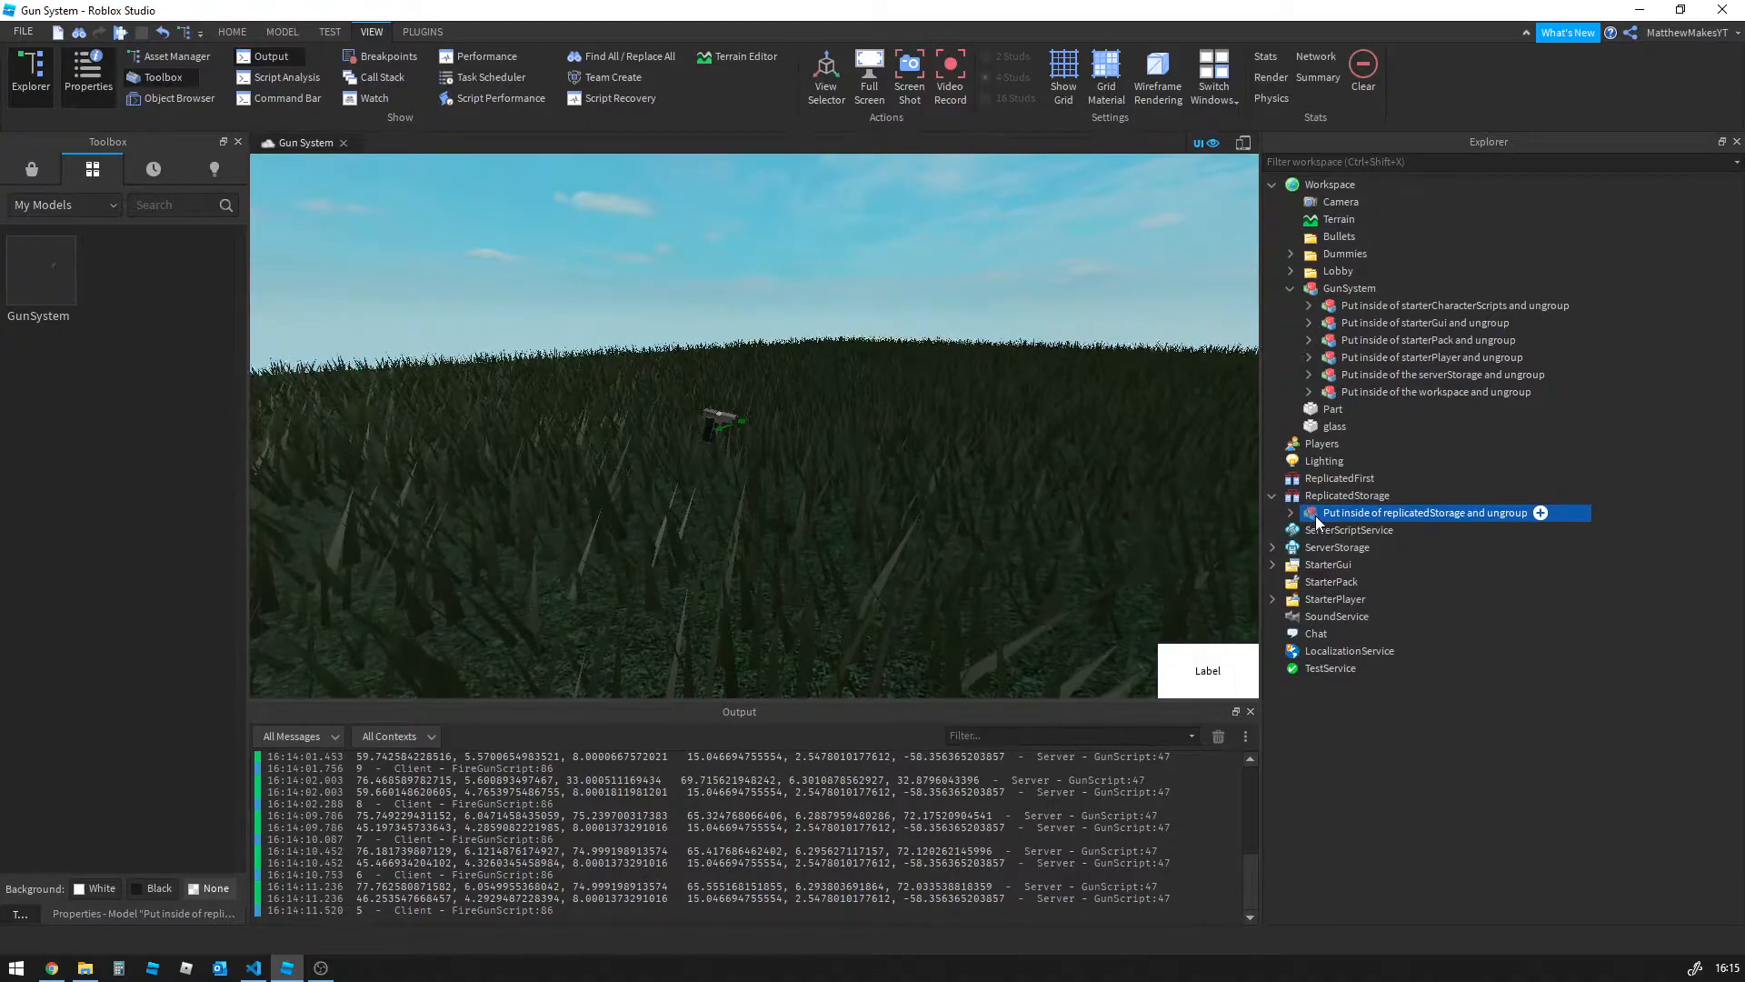
pyautogui.rightClick(1315, 516)
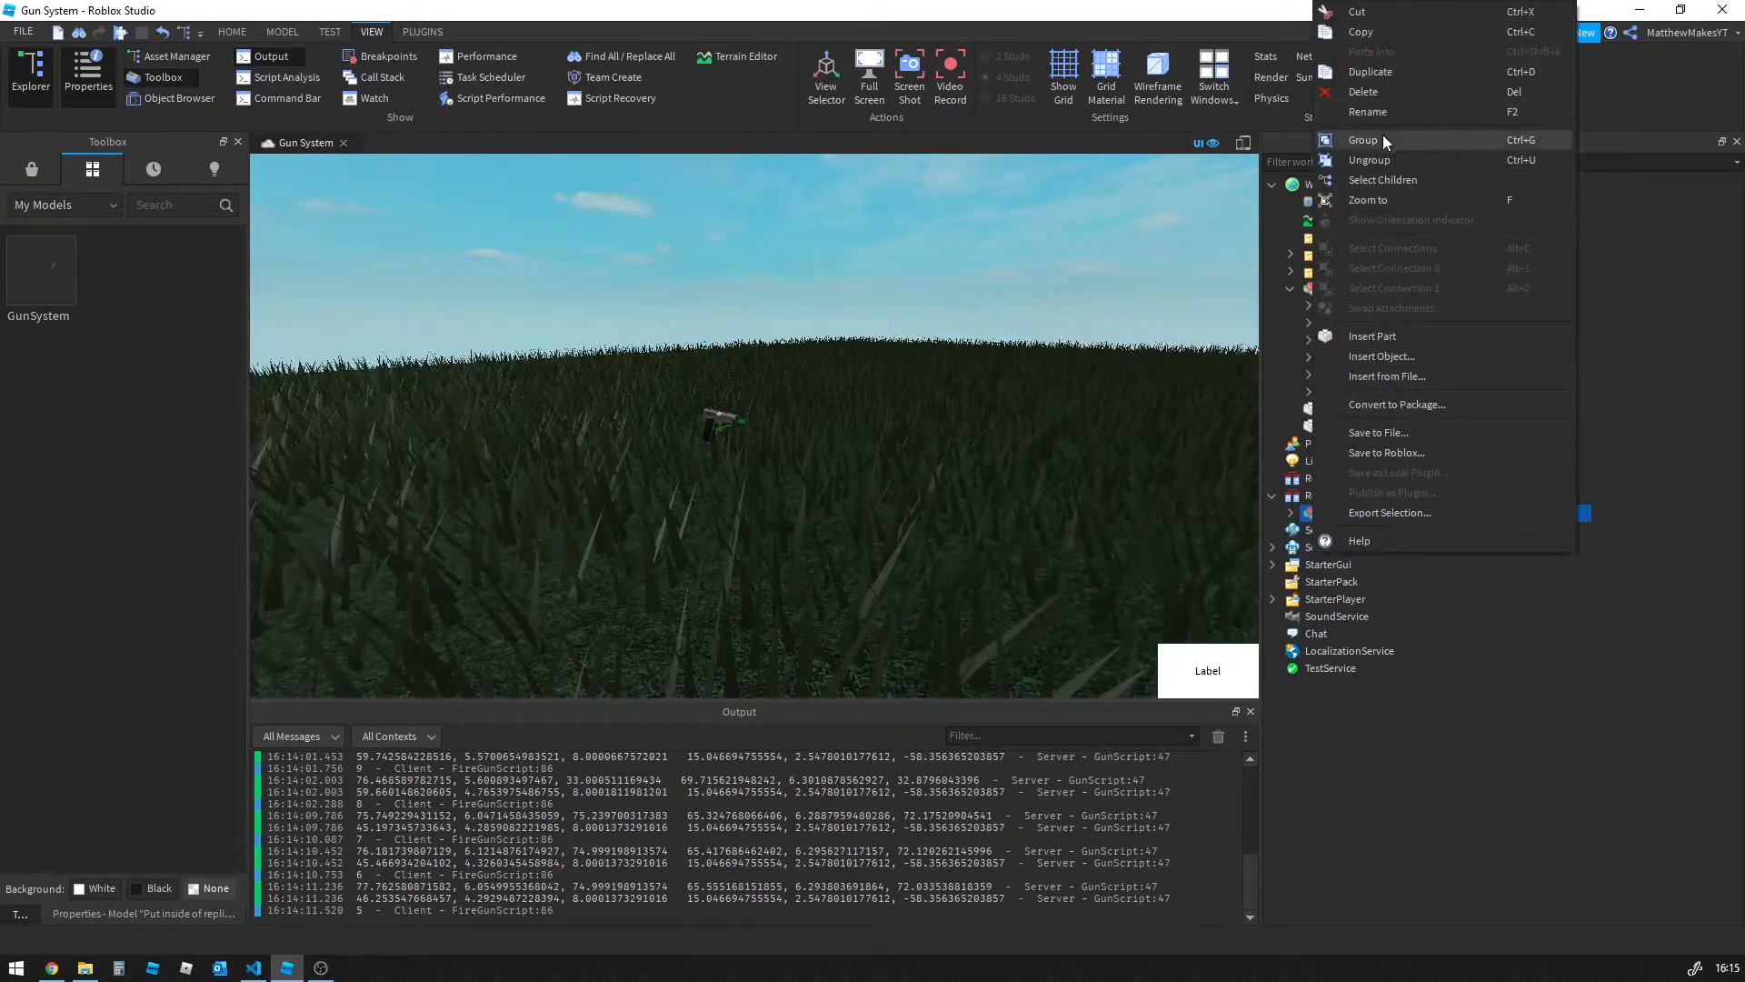
pyautogui.click(1380, 159)
pyautogui.moveTo(1149, 477); pyautogui.dragTo(1059, 347, button='right')
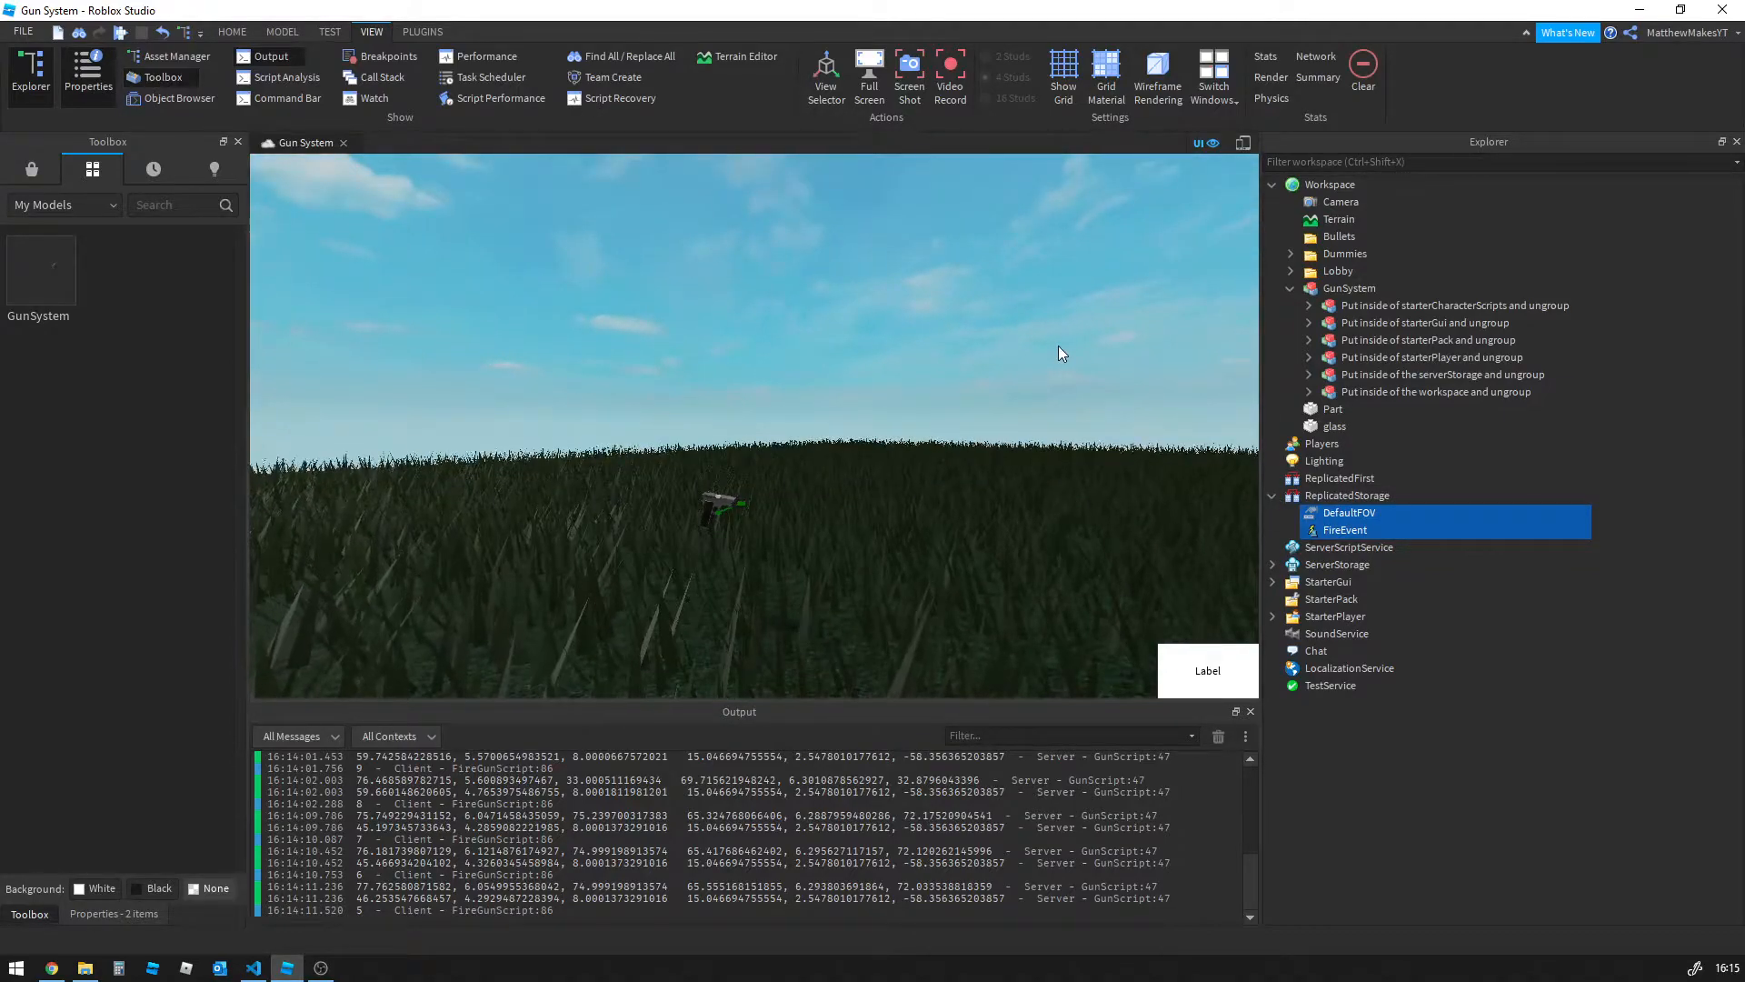
pyautogui.click(1264, 492)
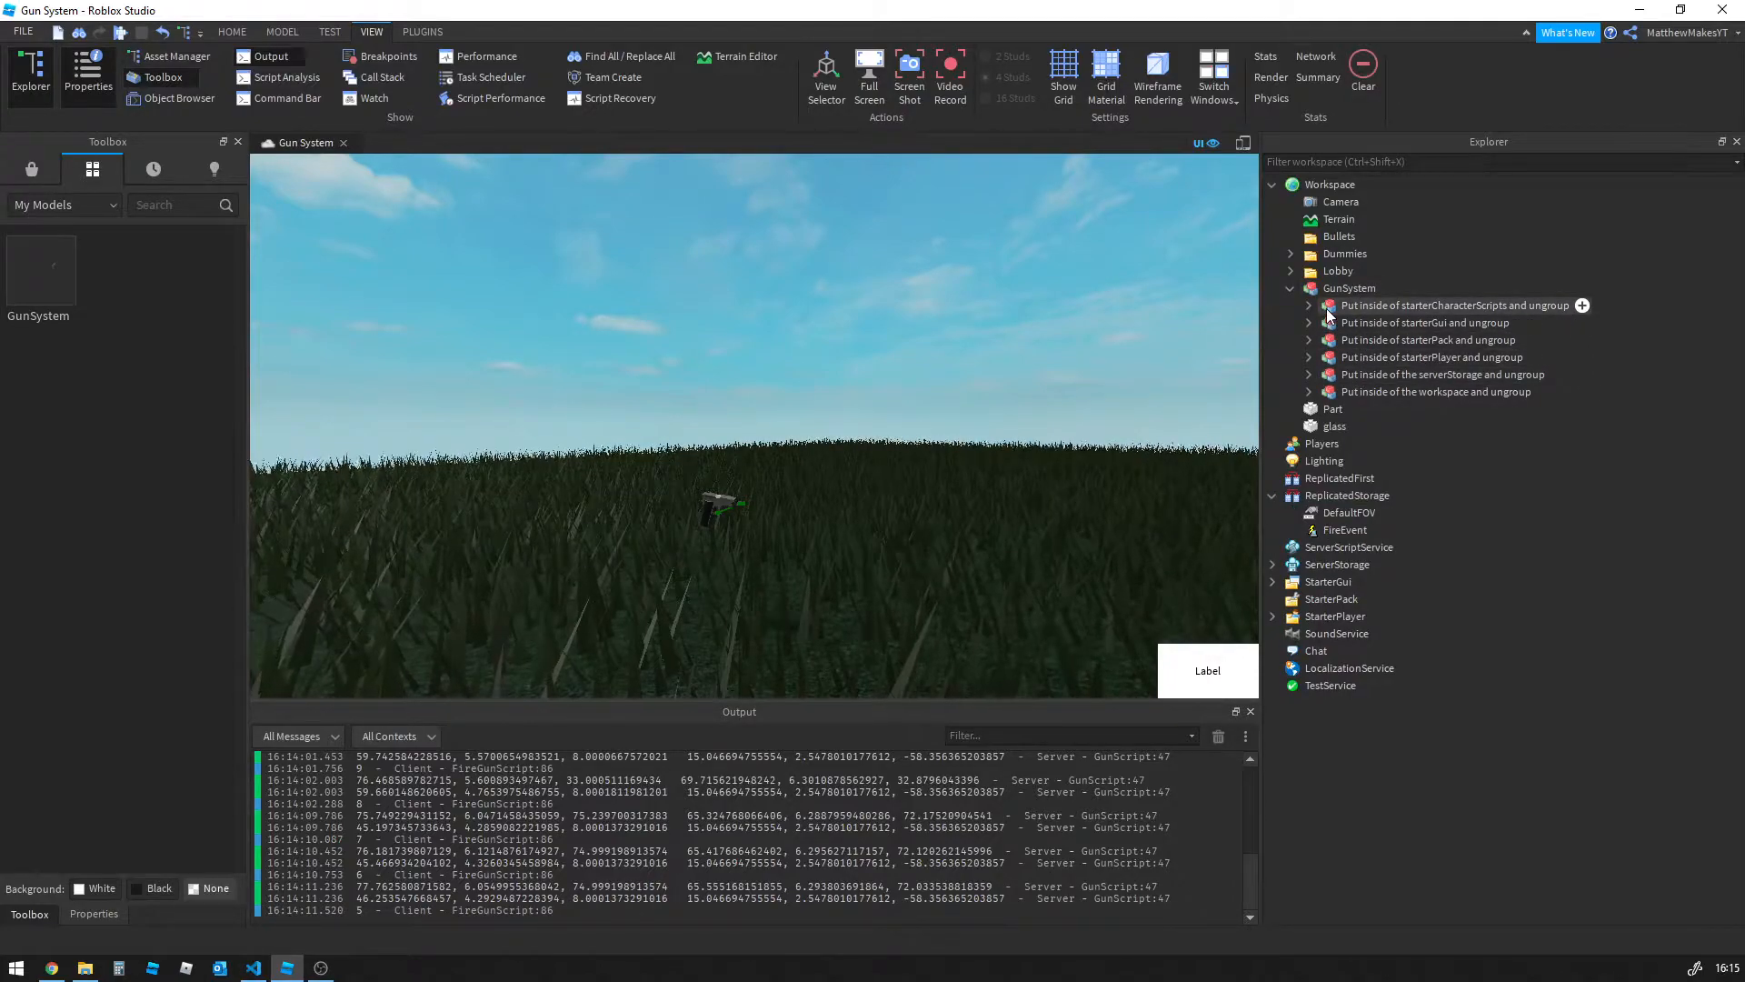
# Delete StarterCharacter from StarterPlayer and remove the old scripts inside StarterCharacterScripts
pyautogui.click(1273, 617)
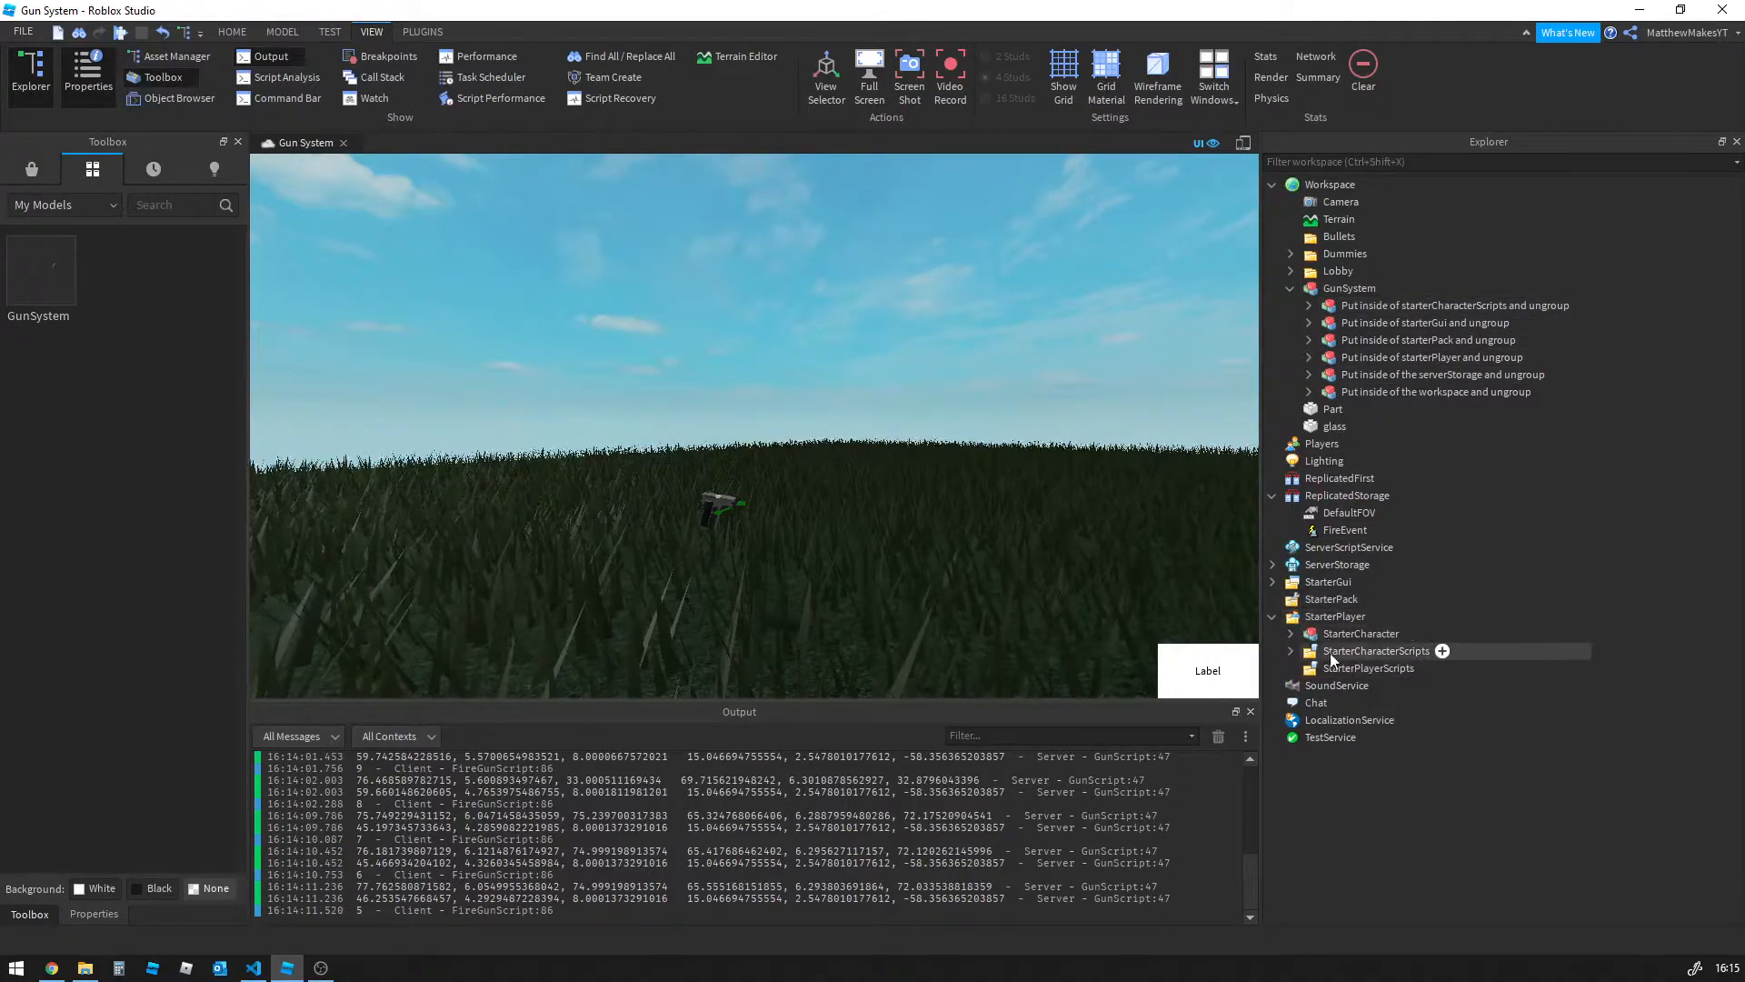
pyautogui.click(1309, 636)
pyautogui.press('Delete')
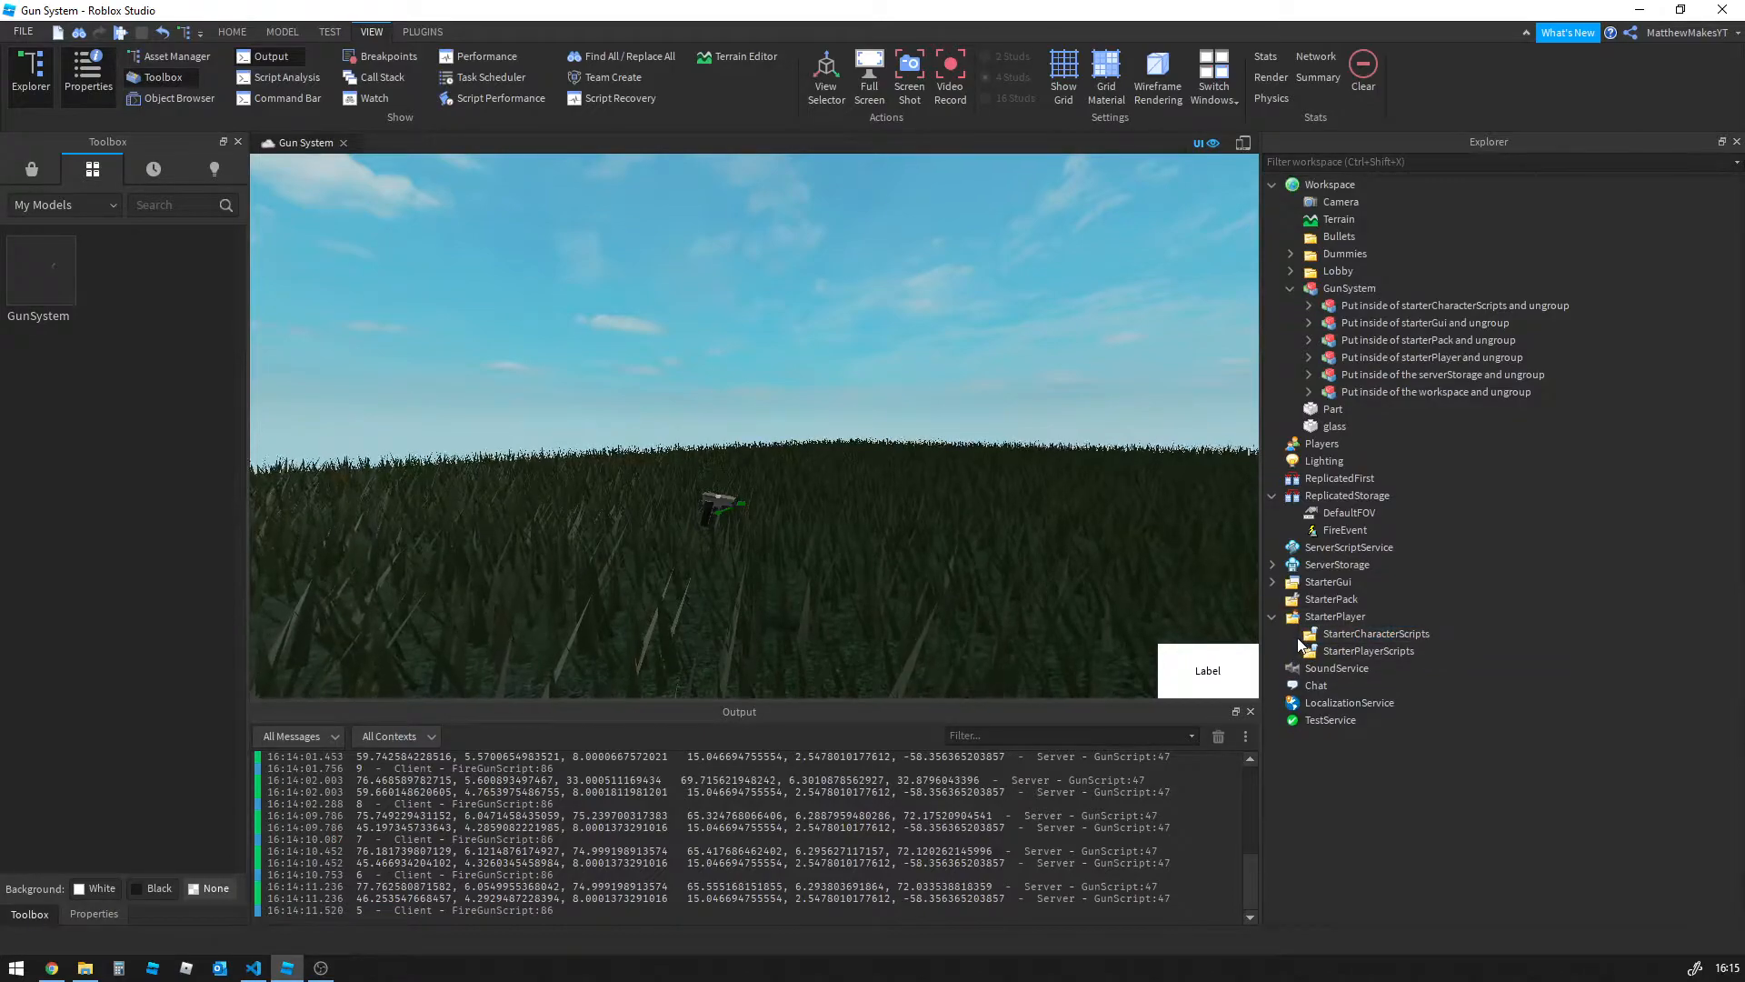
pyautogui.click(1291, 635)
pyautogui.click(1332, 655)
pyautogui.press('Delete')
pyautogui.click(1333, 653)
pyautogui.press('Delete')
# Move the "Put inside of starterCharacterScripts and ungroup" model into StarterCharacterScripts and ungroup it
pyautogui.moveTo(1372, 306); pyautogui.dragTo(1366, 630)
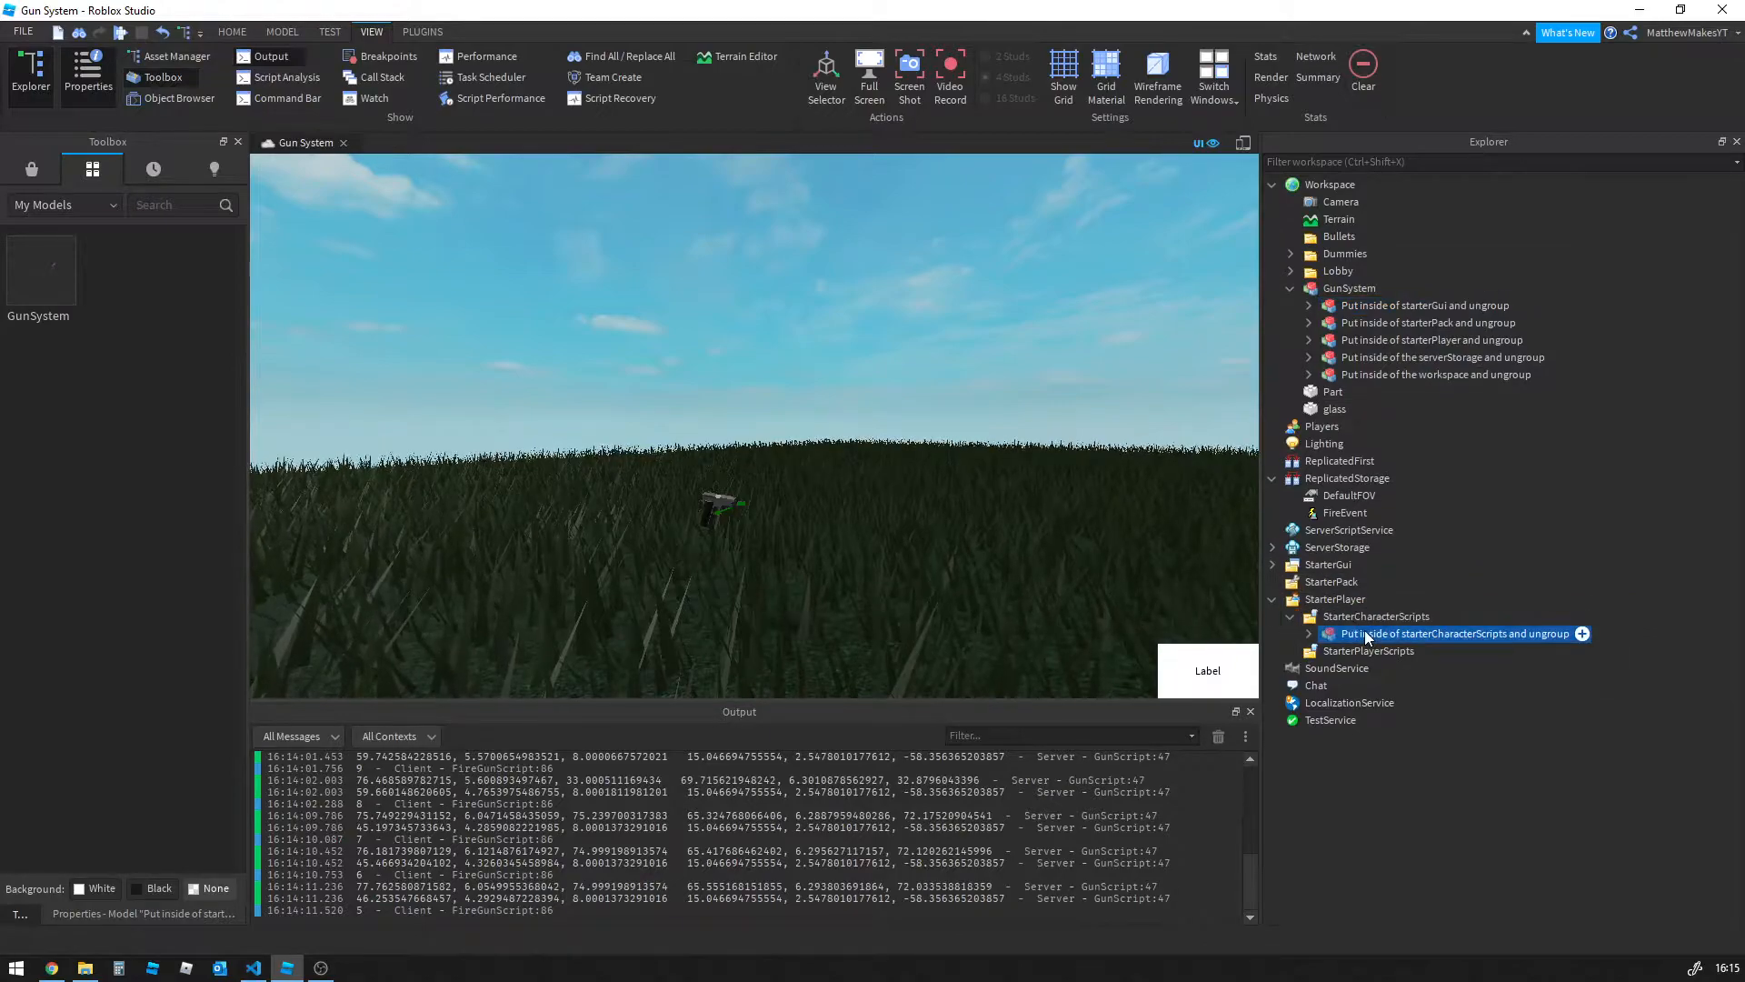
pyautogui.hotkey('ctrl', 'u')
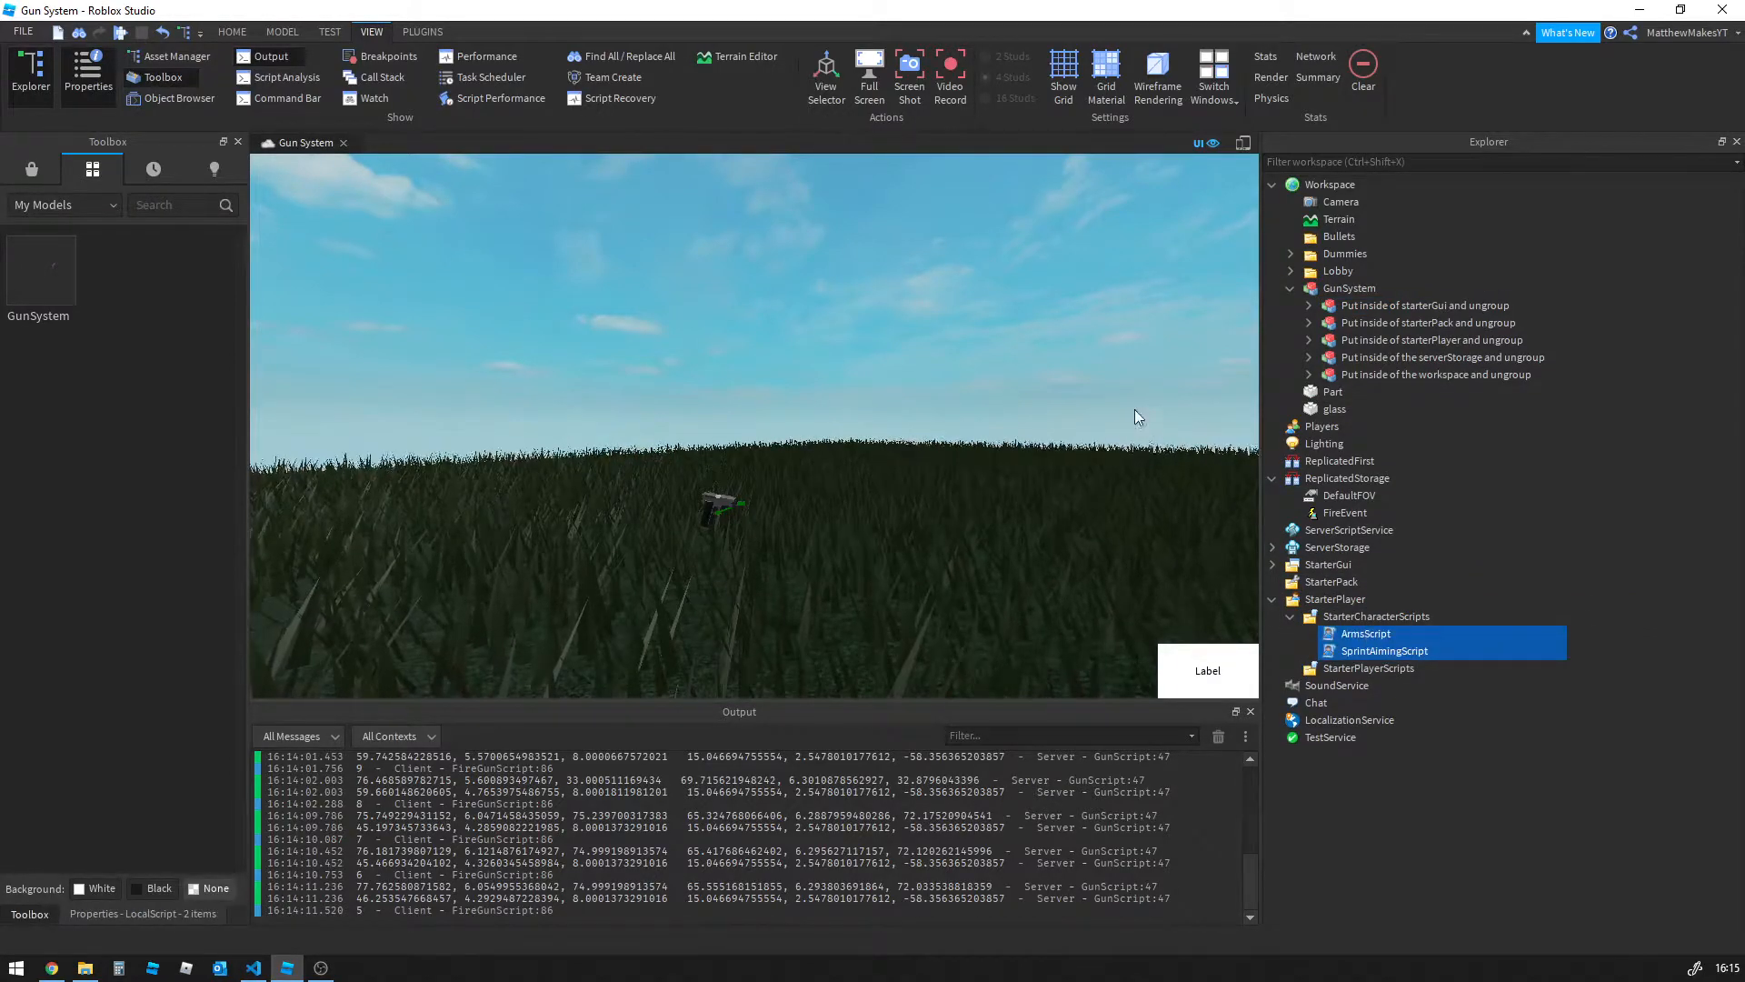
# Replace the old ScreenGui in StarterGui by moving the "Put inside of starterGui and ungroup" model there and ungrouping it
pyautogui.click(1289, 616)
pyautogui.click(1137, 384)
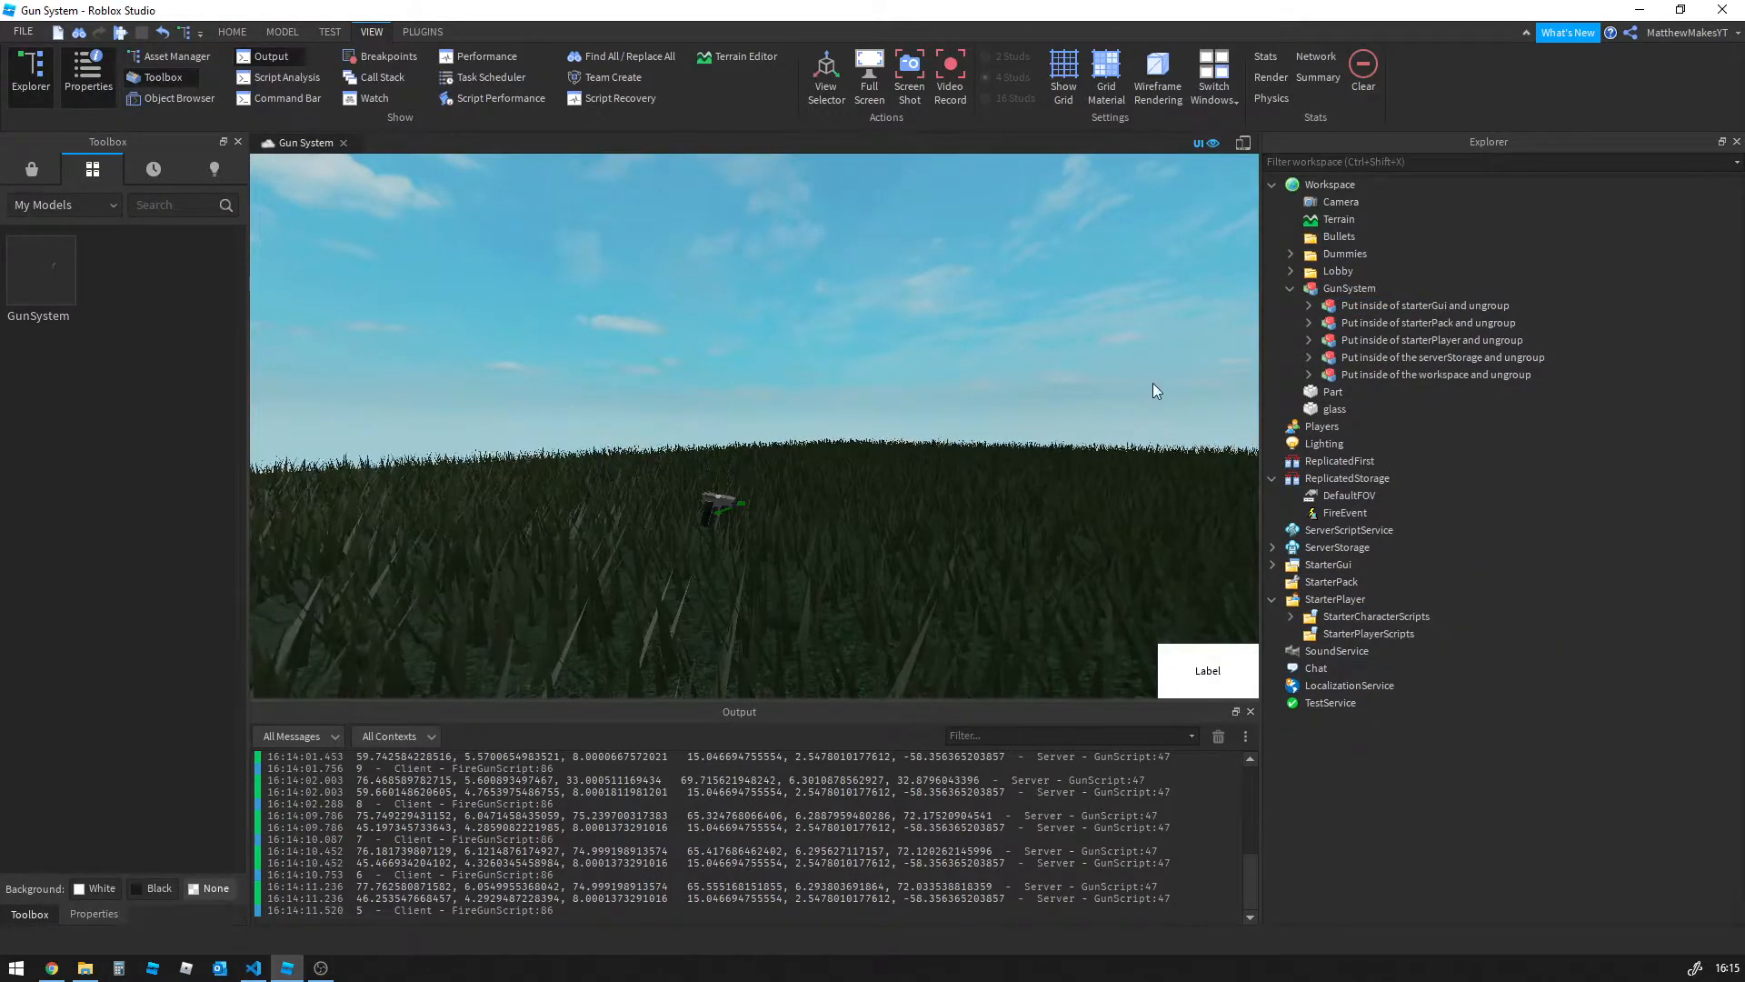
pyautogui.moveTo(1332, 309); pyautogui.dragTo(1341, 565)
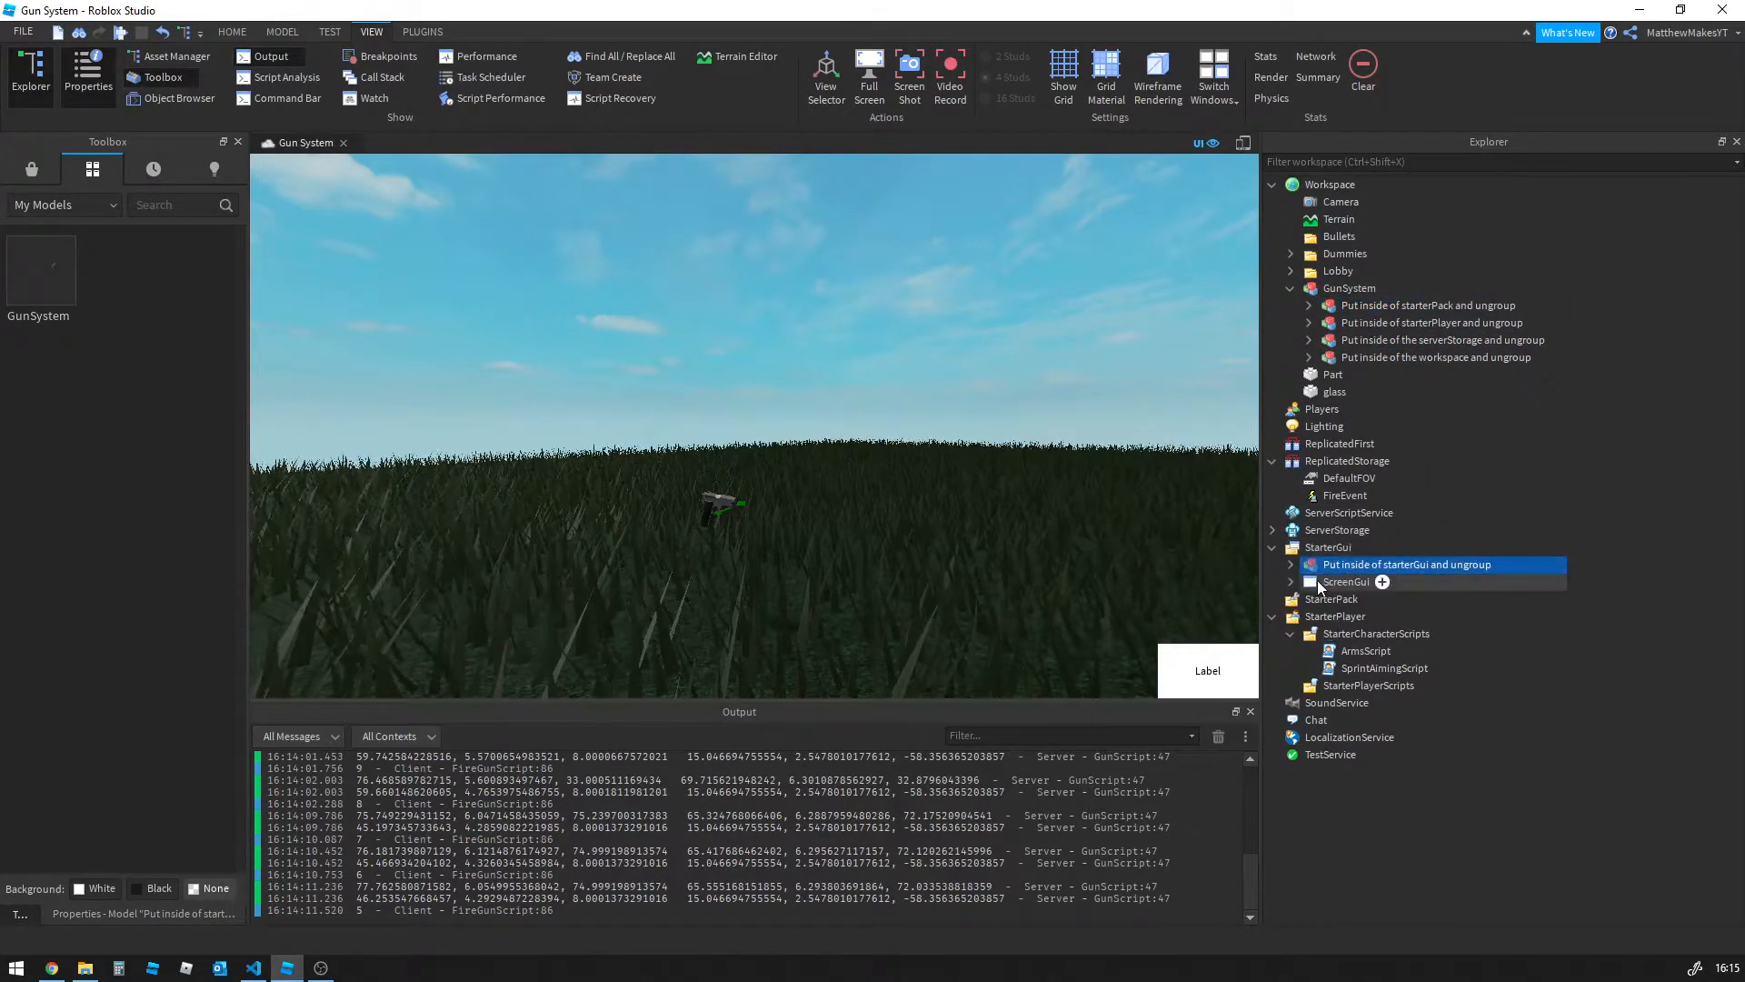
pyautogui.click(1321, 567)
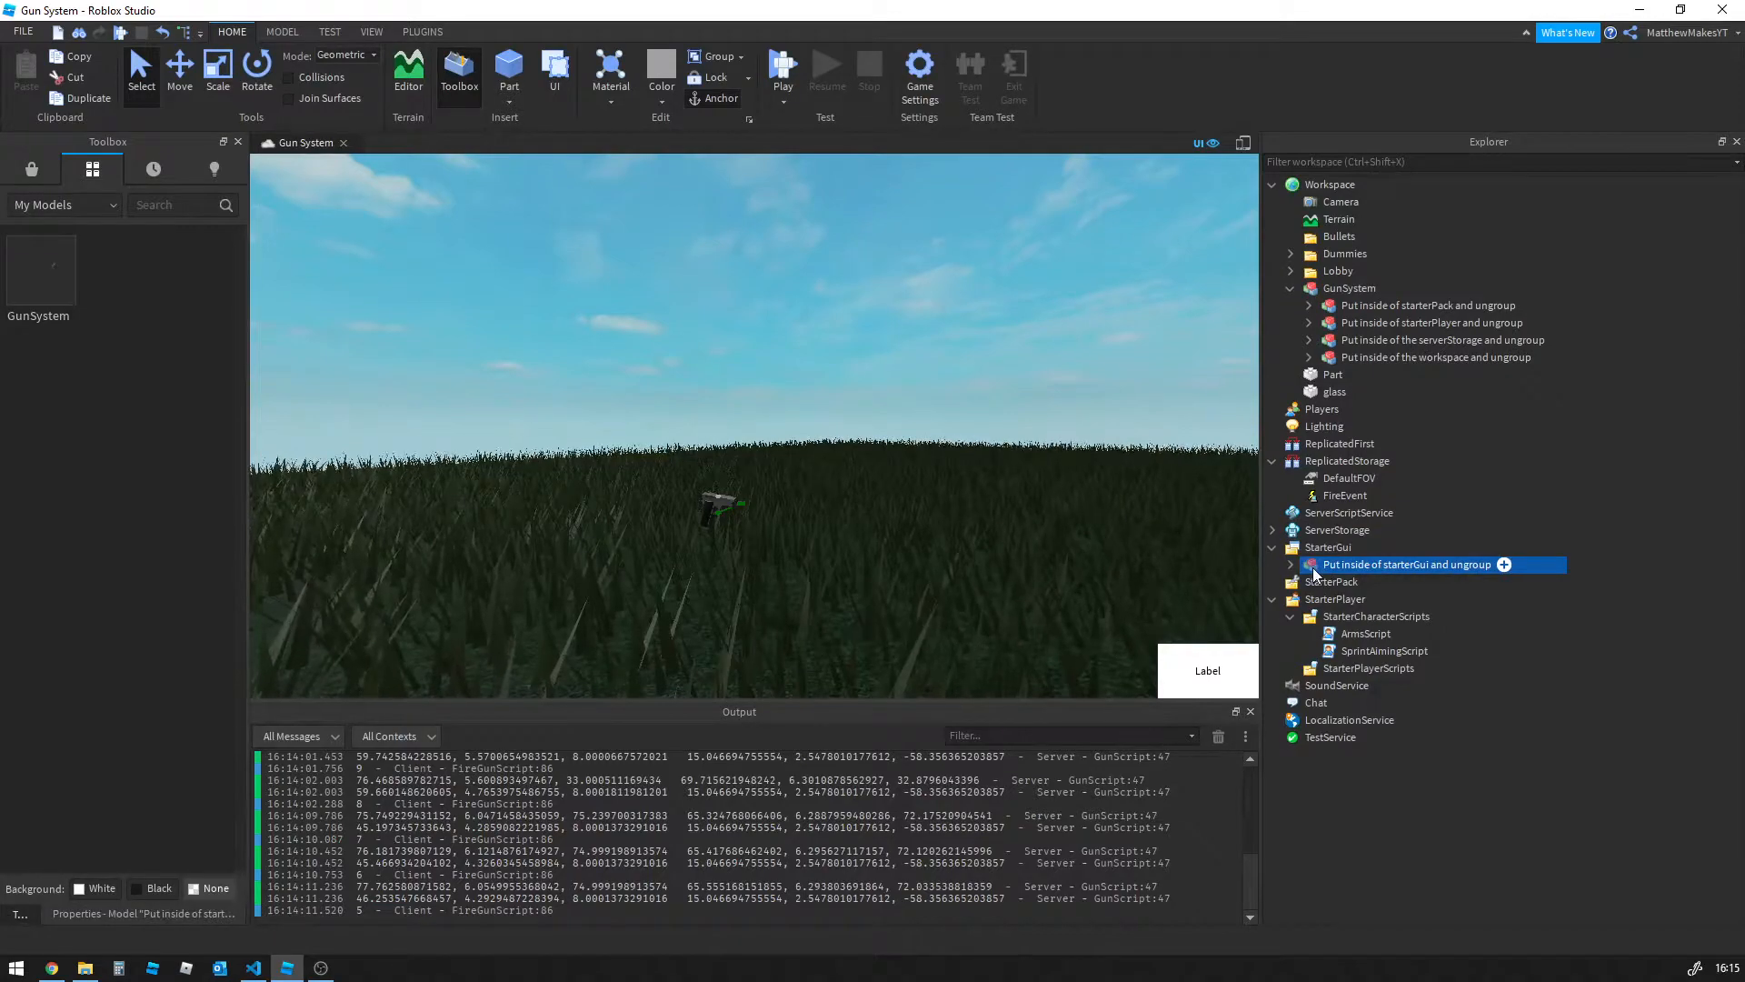
pyautogui.hotkey('ctrl', 'u')
pyautogui.click(1181, 344)
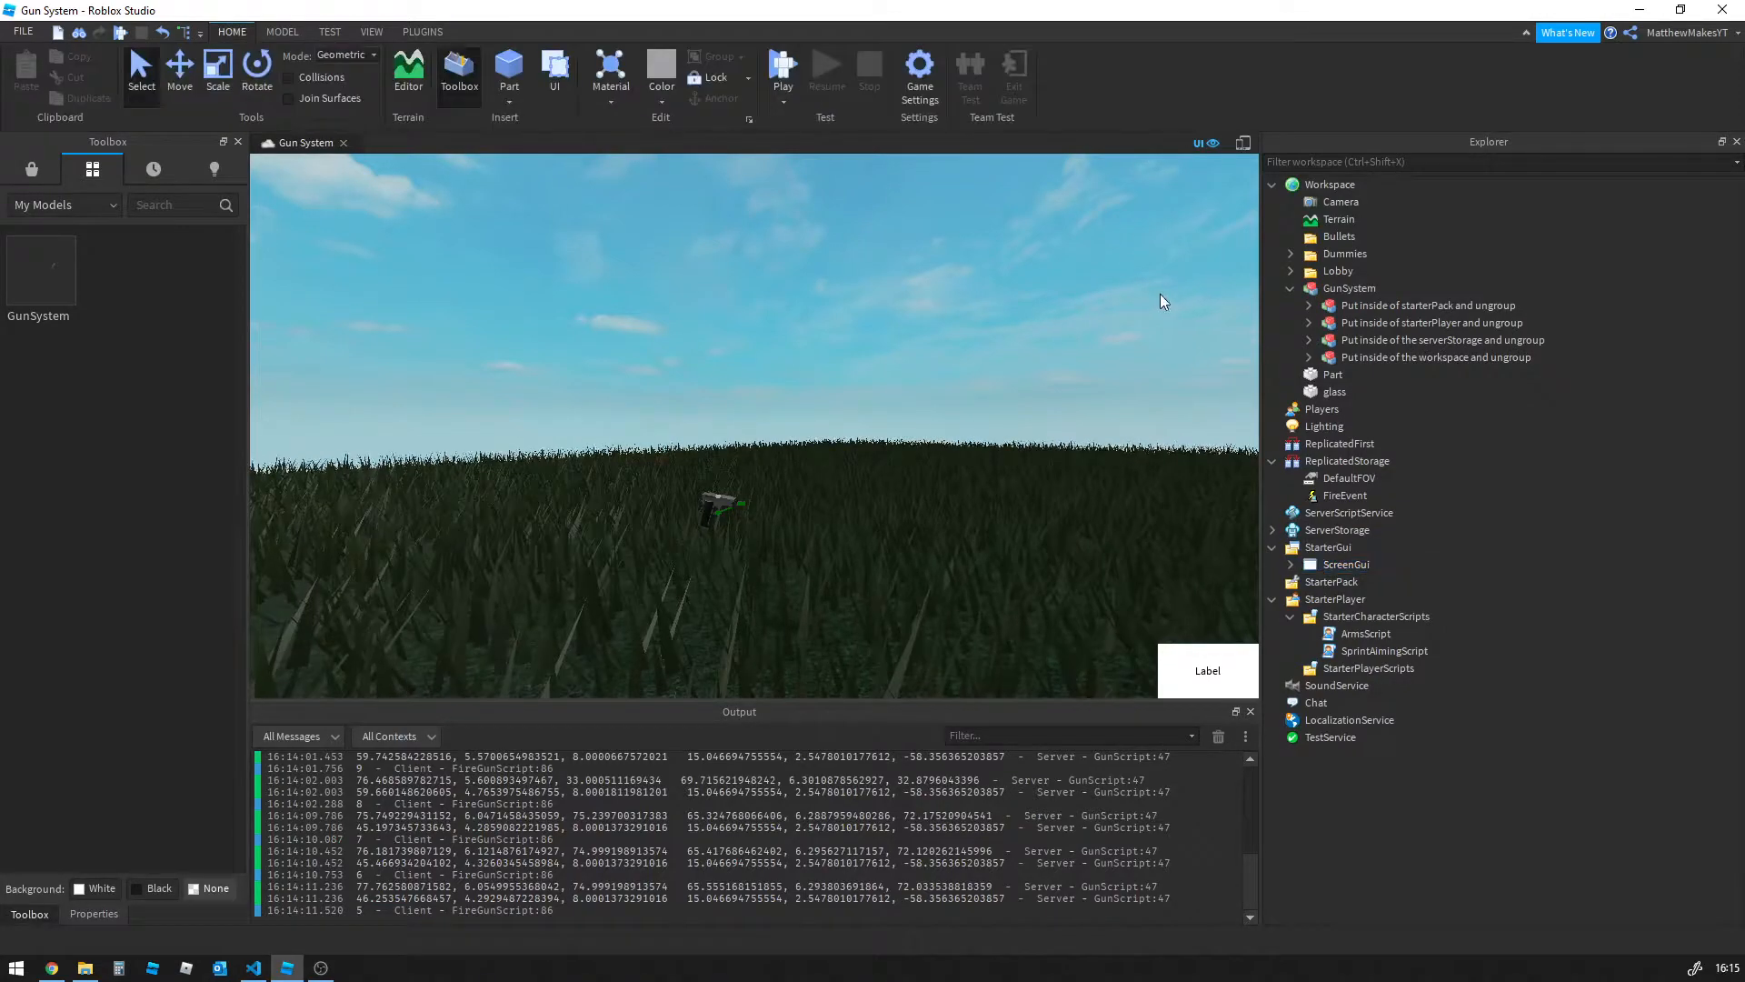
# Move the "Put inside of starterPack and ungroup" model into StarterPack and ungroup it
pyautogui.click(1272, 547)
pyautogui.moveTo(1329, 311); pyautogui.dragTo(1397, 566)
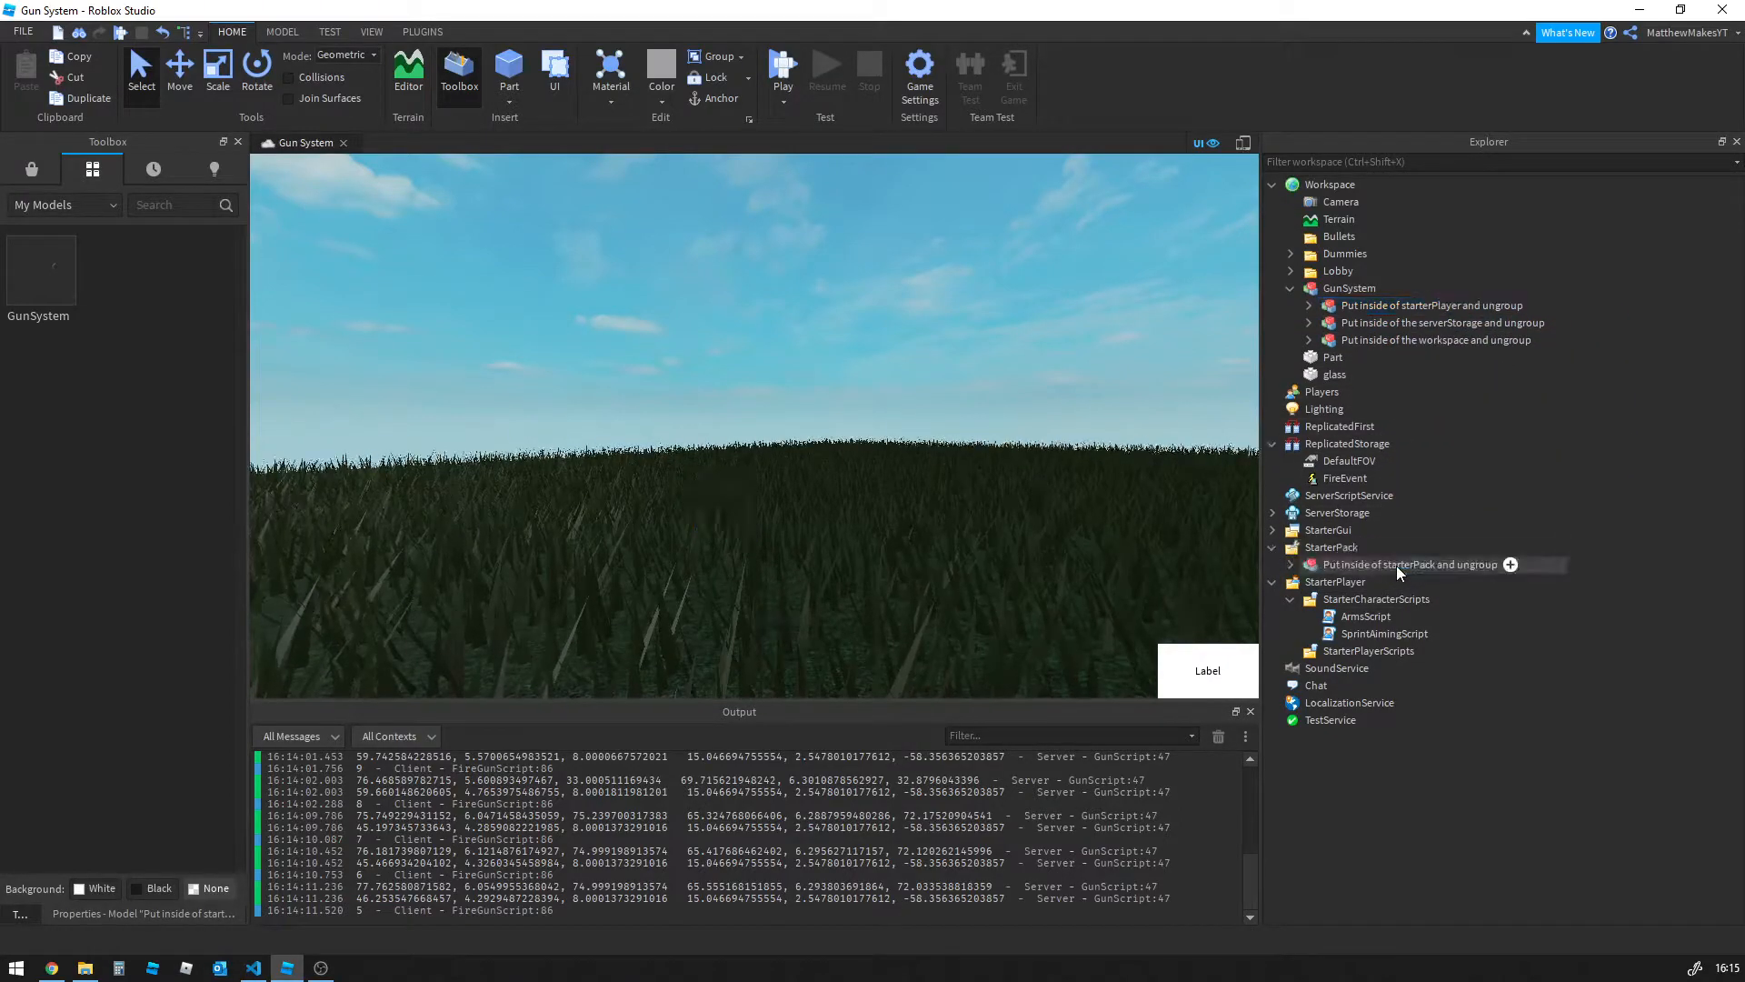
pyautogui.hotkey('ctrl', 'u')
pyautogui.click(1273, 548)
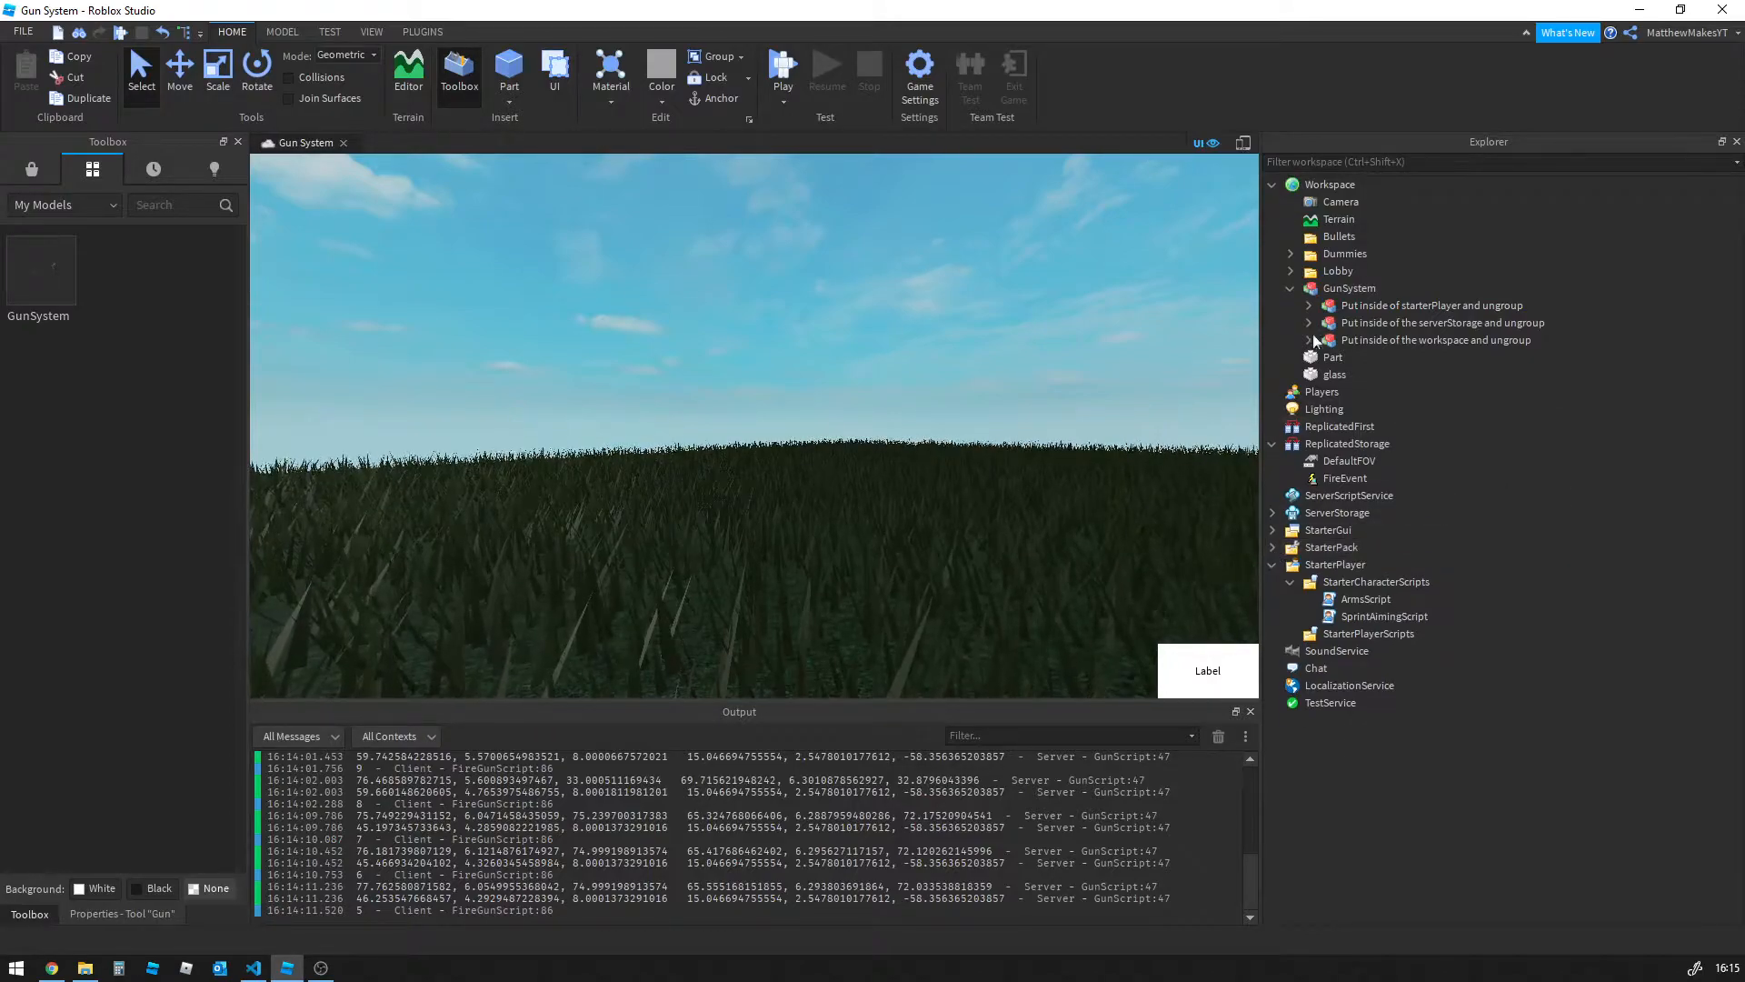
# Move the "Put inside of starterPlayer and ungroup" model into StarterPlayer and ungroup it
pyautogui.click(1290, 584)
pyautogui.click(1272, 564)
pyautogui.moveTo(1418, 306); pyautogui.dragTo(1355, 565)
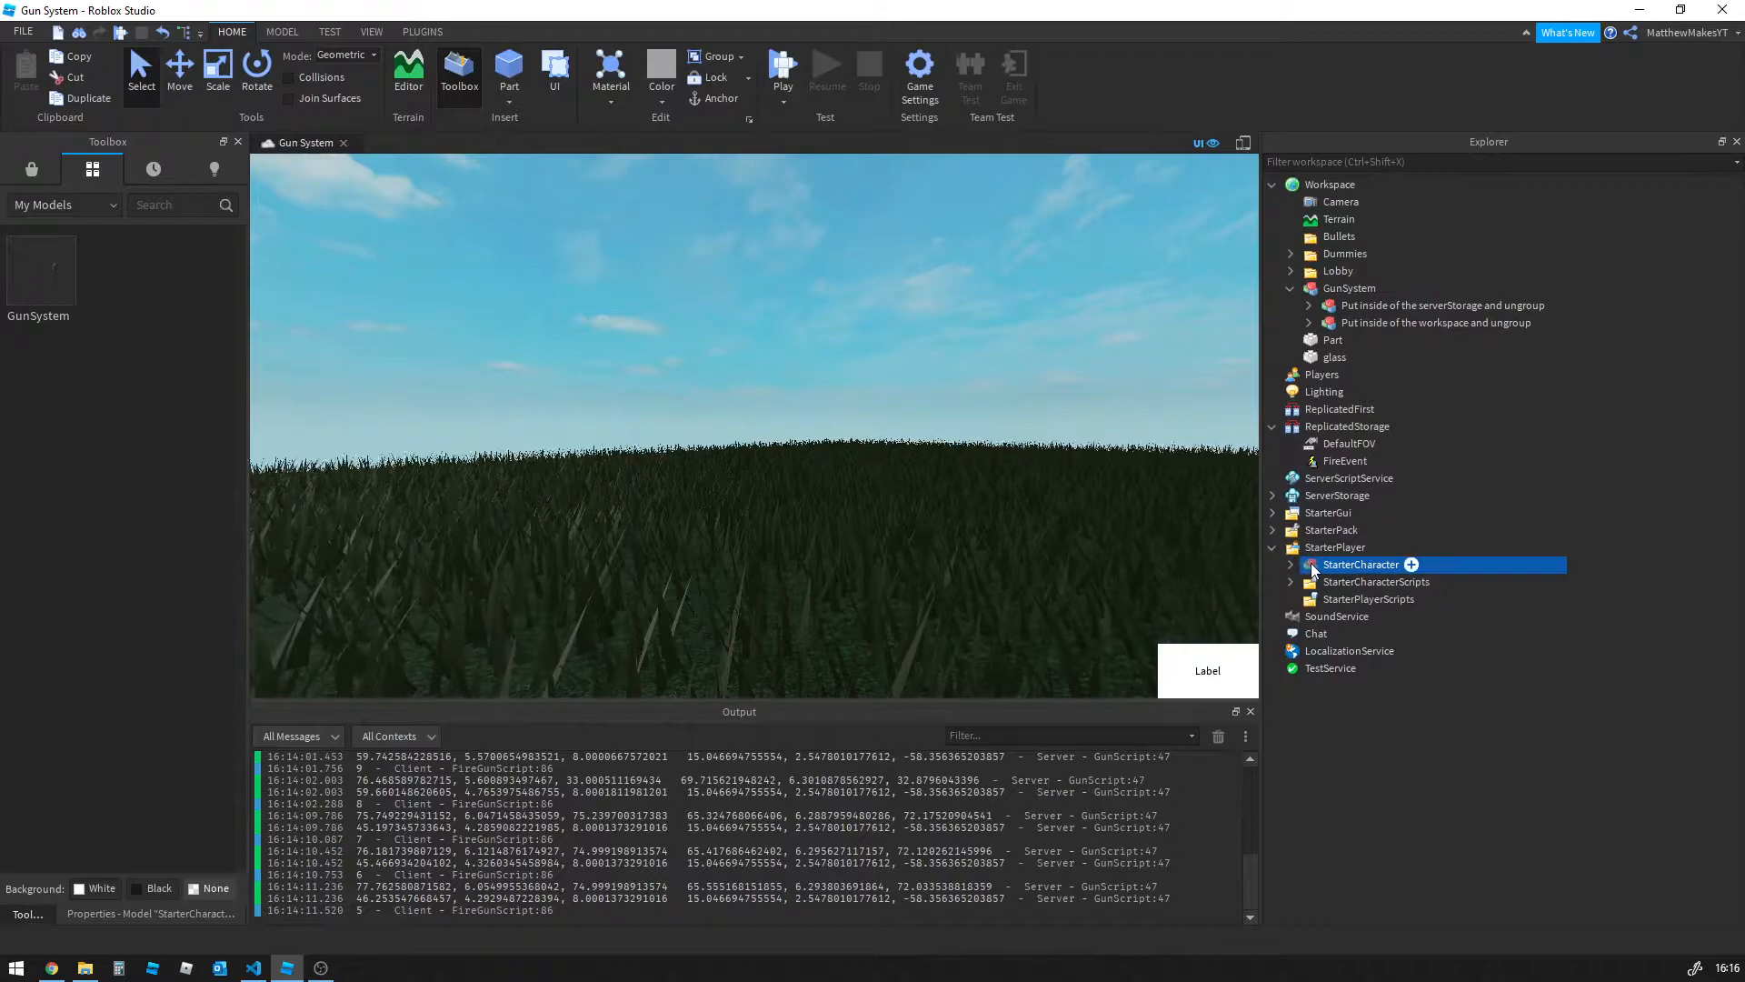
# Move StarterCharacter from StarterPlayer to Workspace and expand its parts
pyautogui.moveTo(1312, 568); pyautogui.dragTo(1329, 186)
pyautogui.press('f')
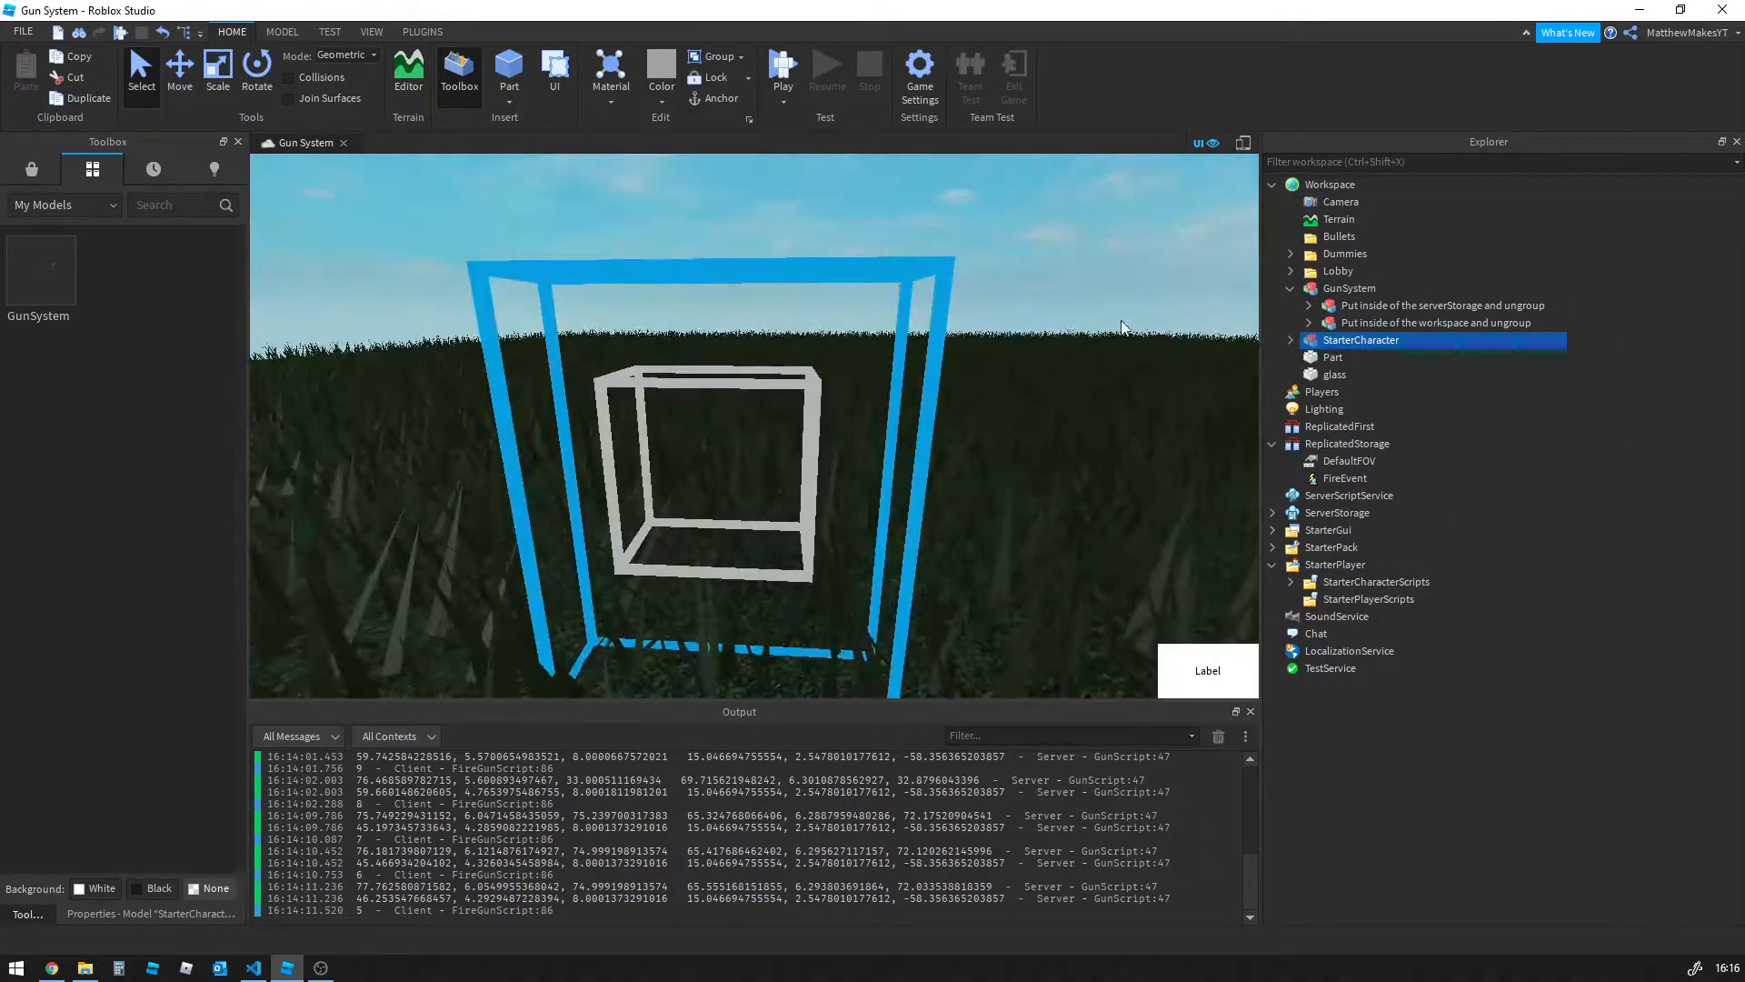
pyautogui.click(1291, 341)
# Set the transparency of all seven StarterCharacter parts, from Head to Torso, to 0
pyautogui.click(1342, 373)
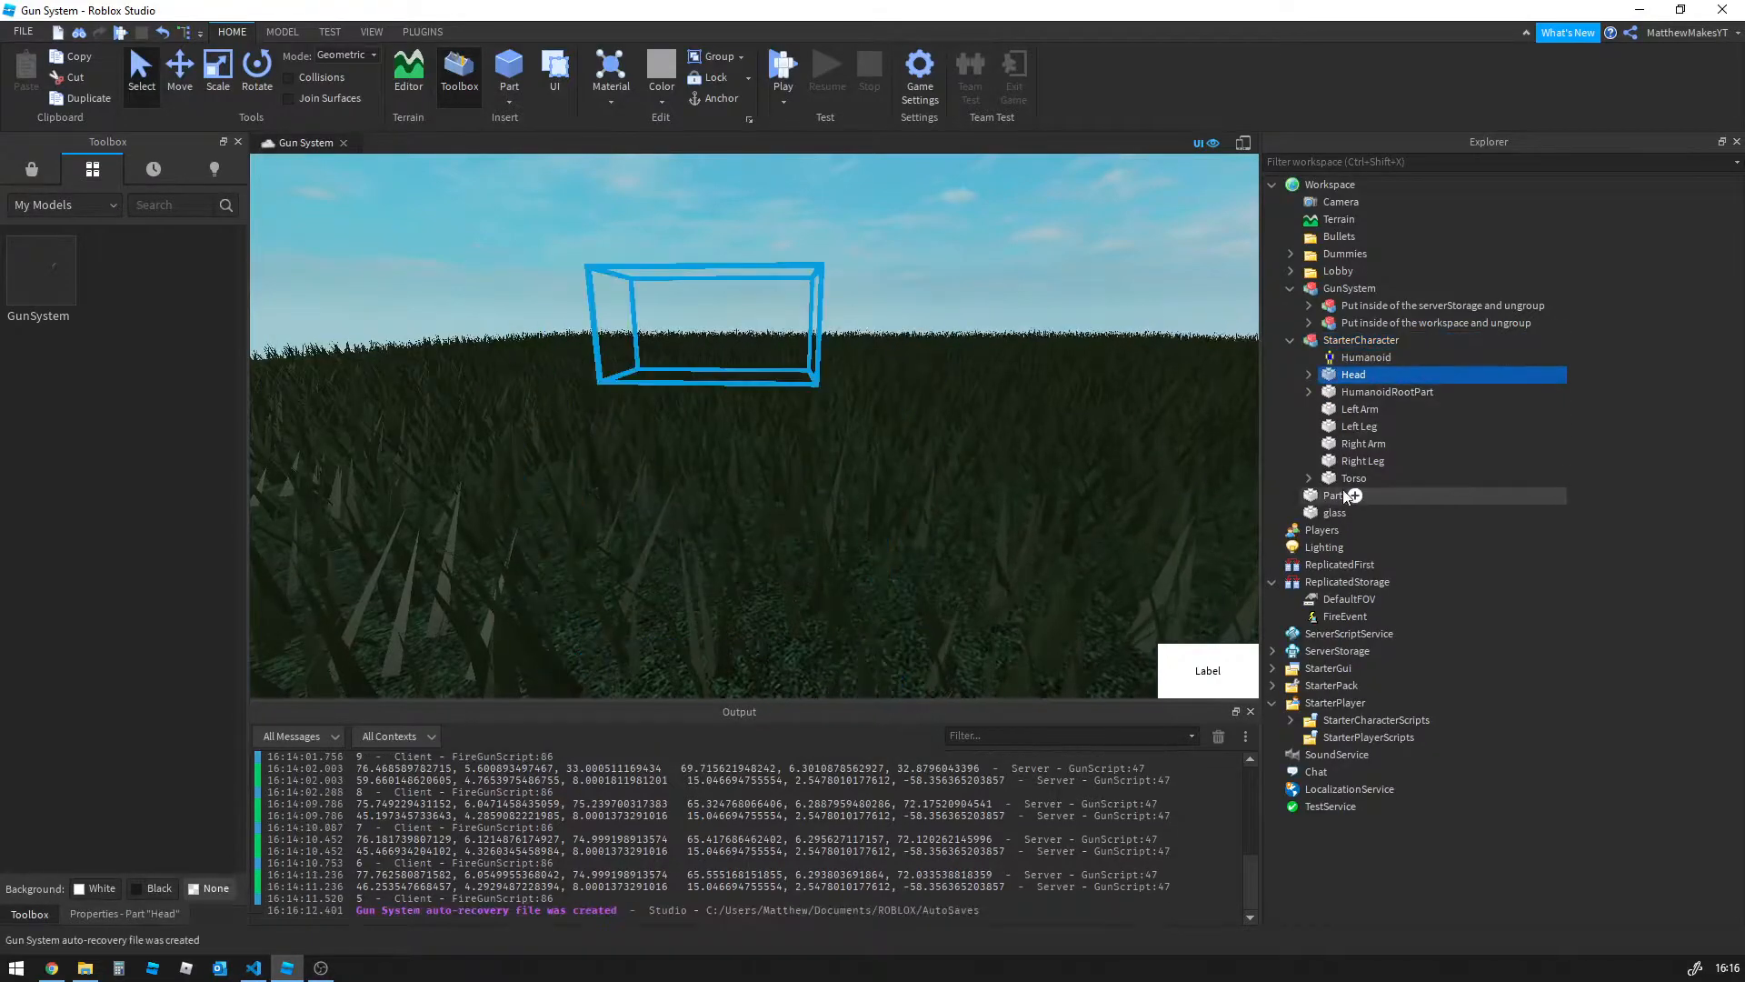
pyautogui.keyDown('ctrl'); pyautogui.click(1333, 480); pyautogui.keyUp('ctrl')
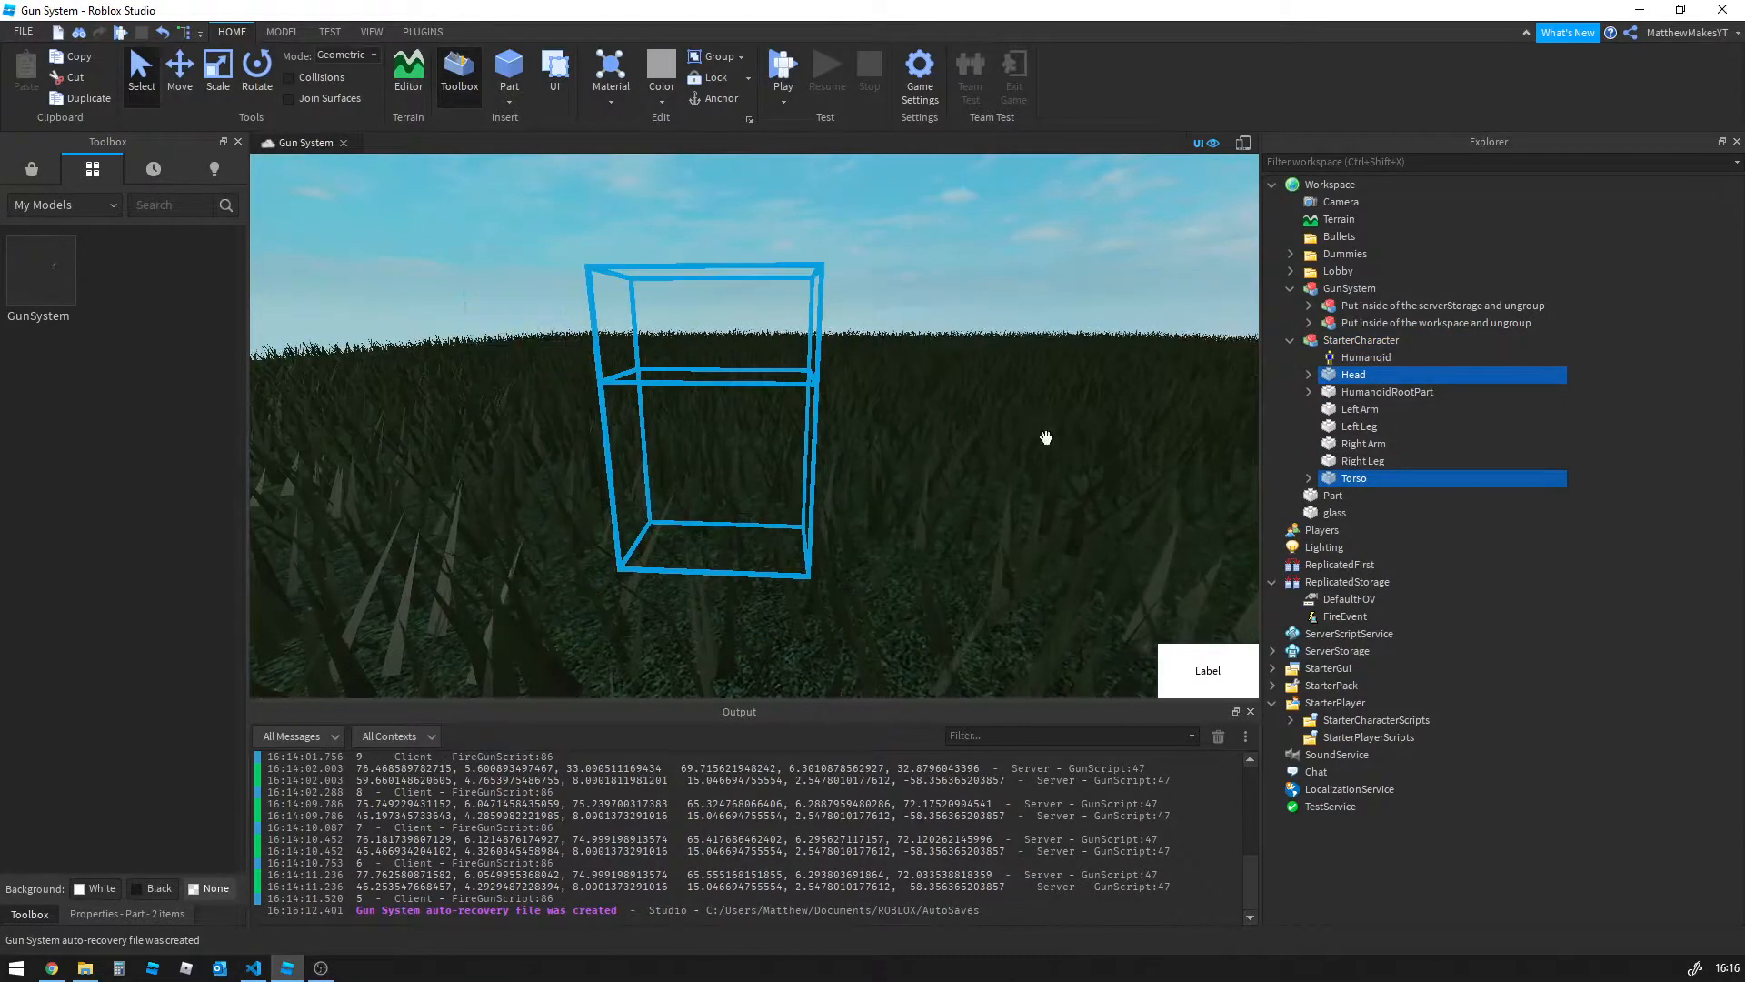
pyautogui.click(1328, 477)
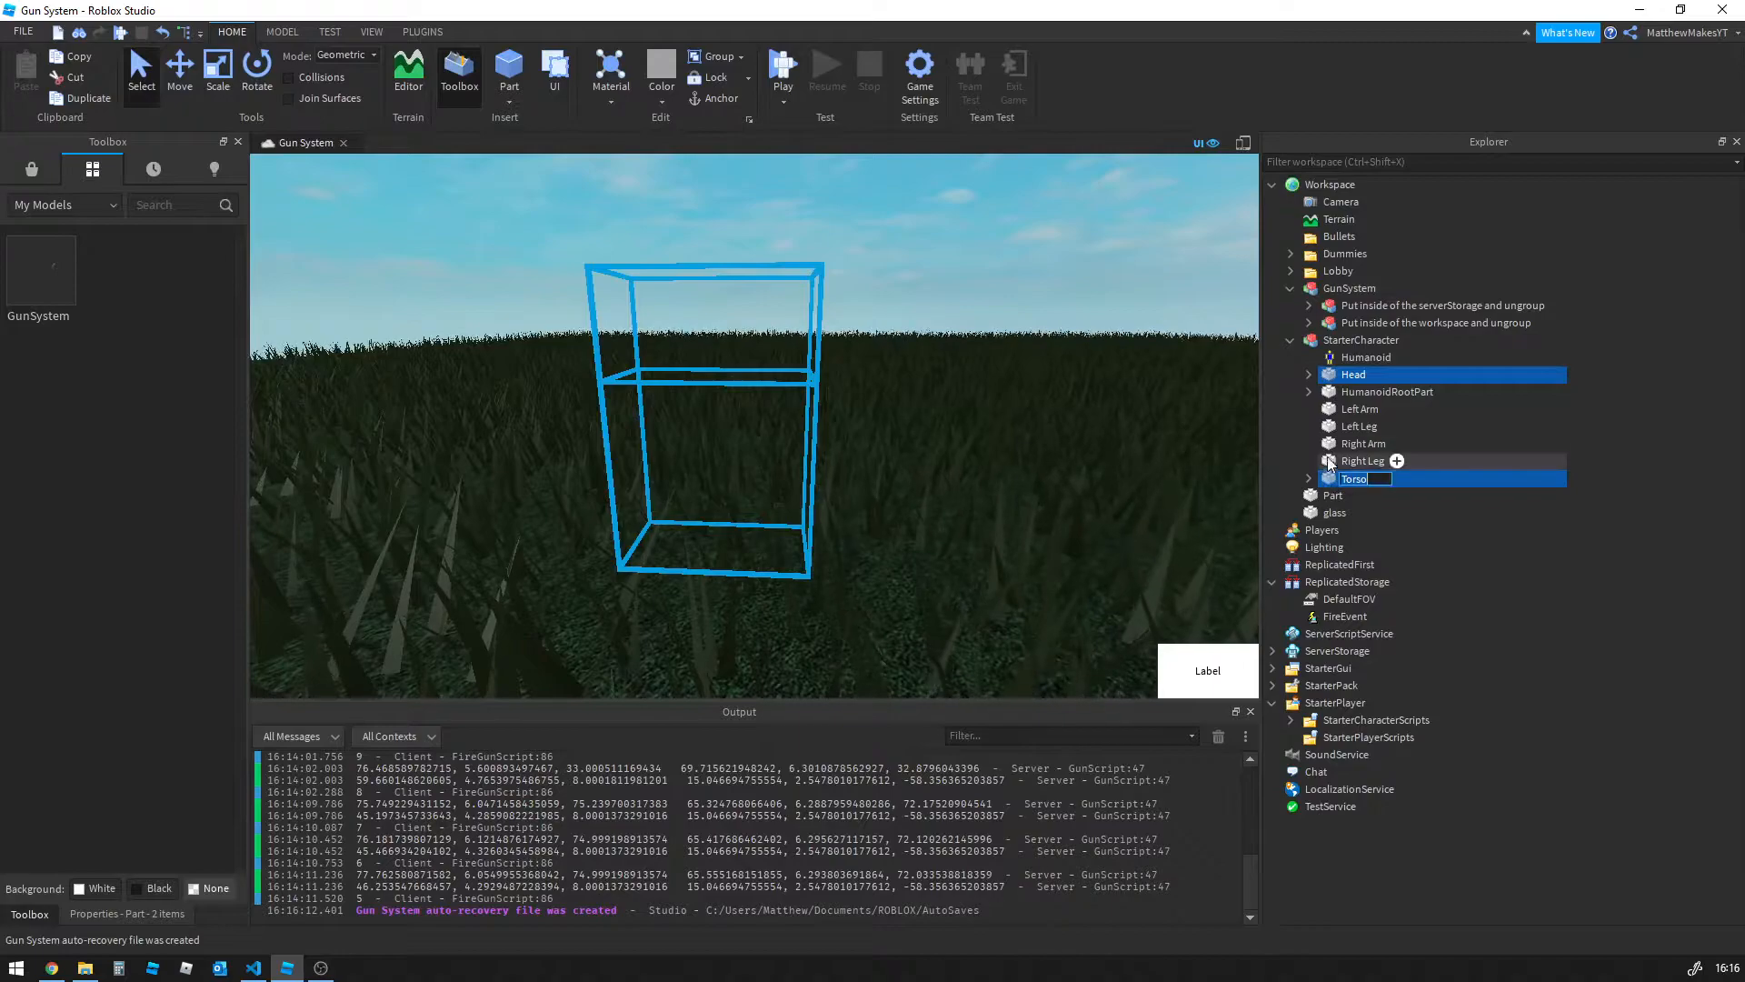
pyautogui.keyDown('shift'); pyautogui.click(1330, 393); pyautogui.keyUp('shift')
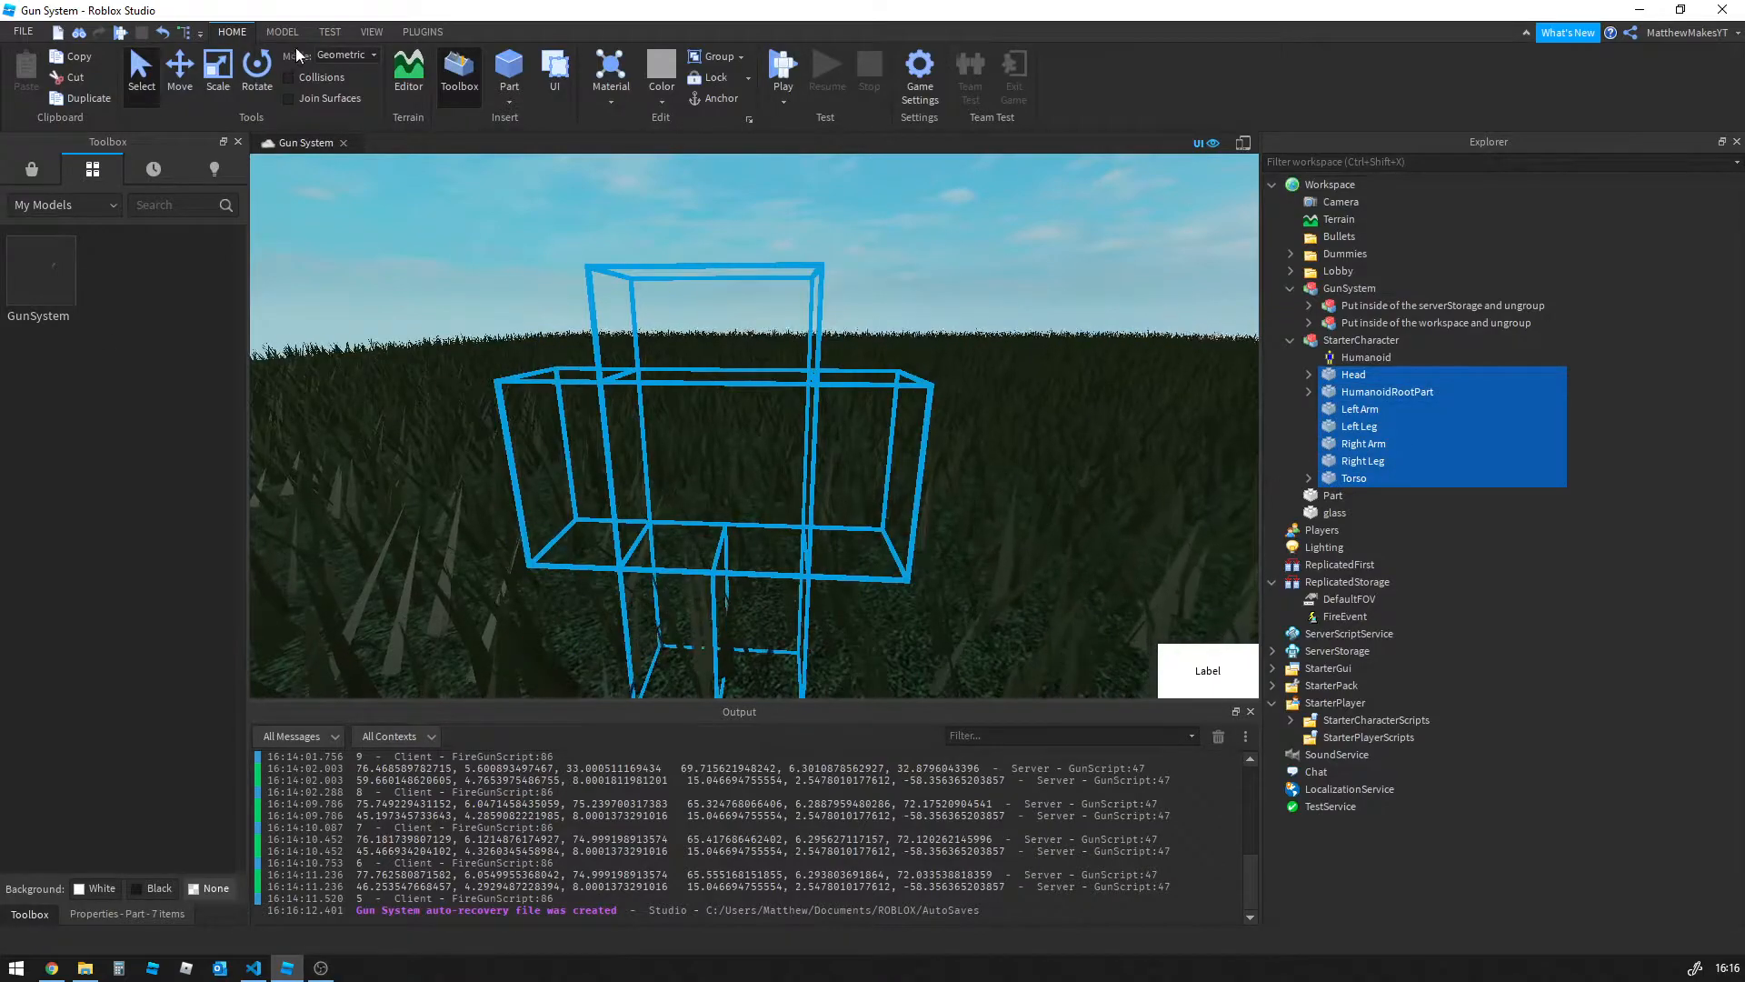
pyautogui.click(113, 914)
pyautogui.click(143, 319)
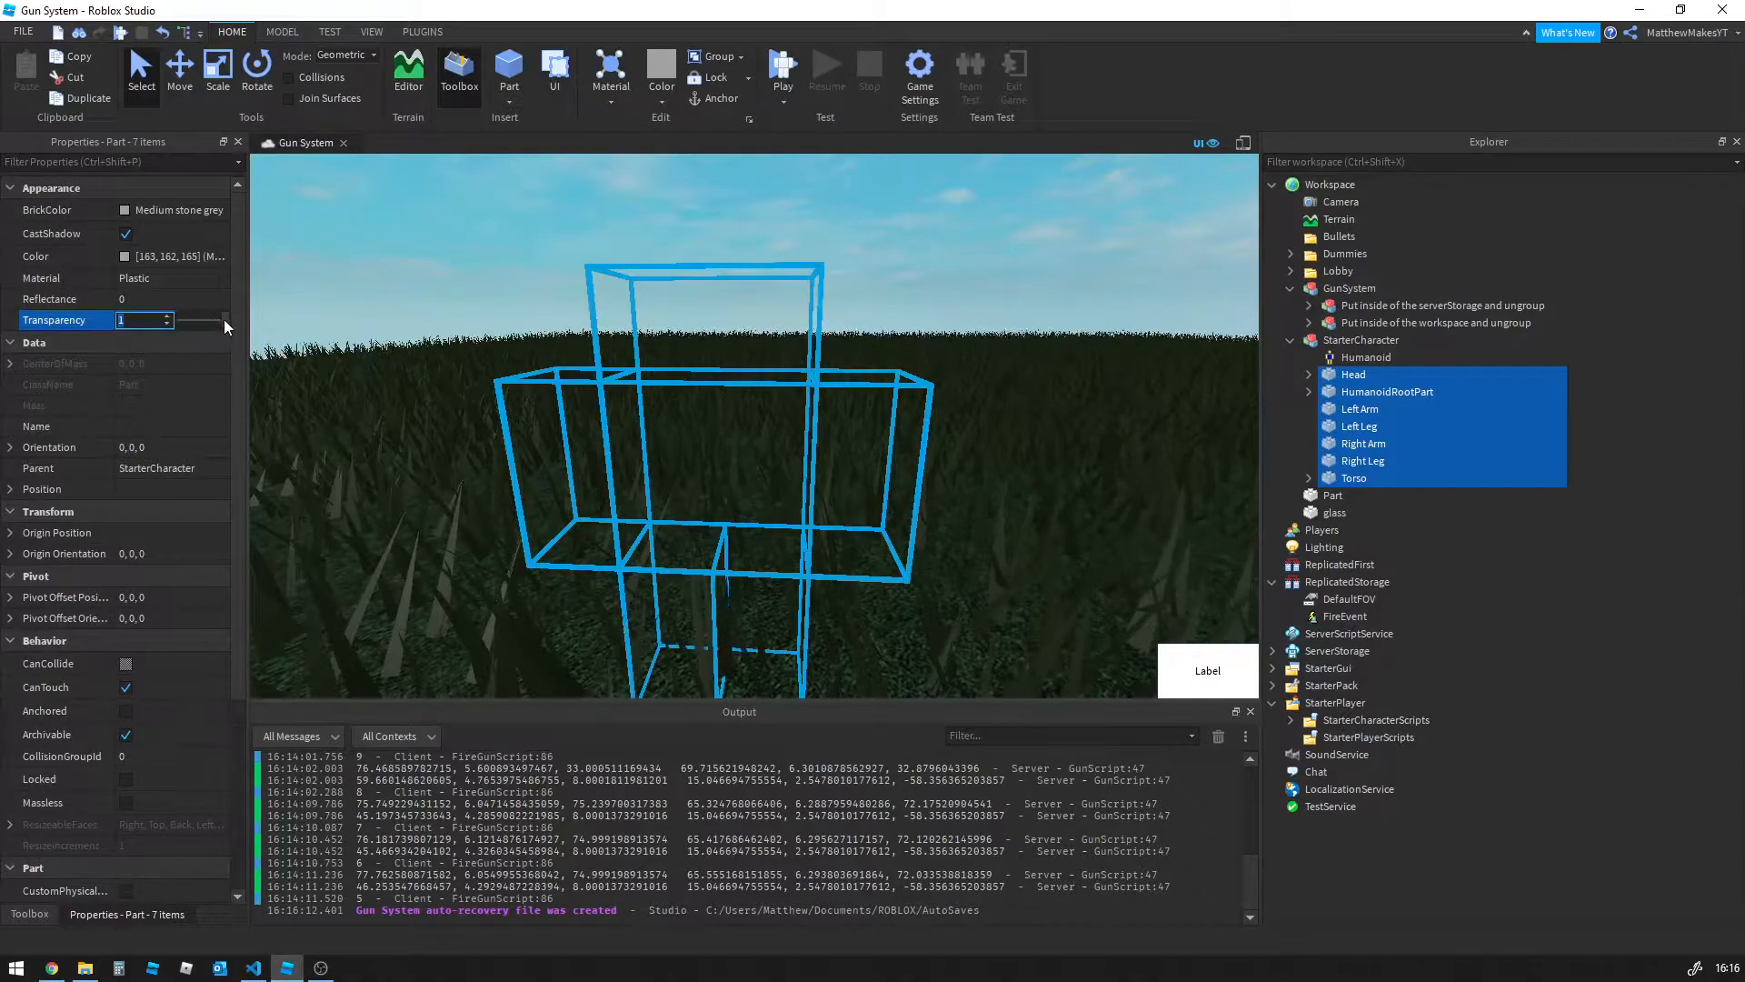
pyautogui.moveTo(222, 319); pyautogui.dragTo(173, 329)
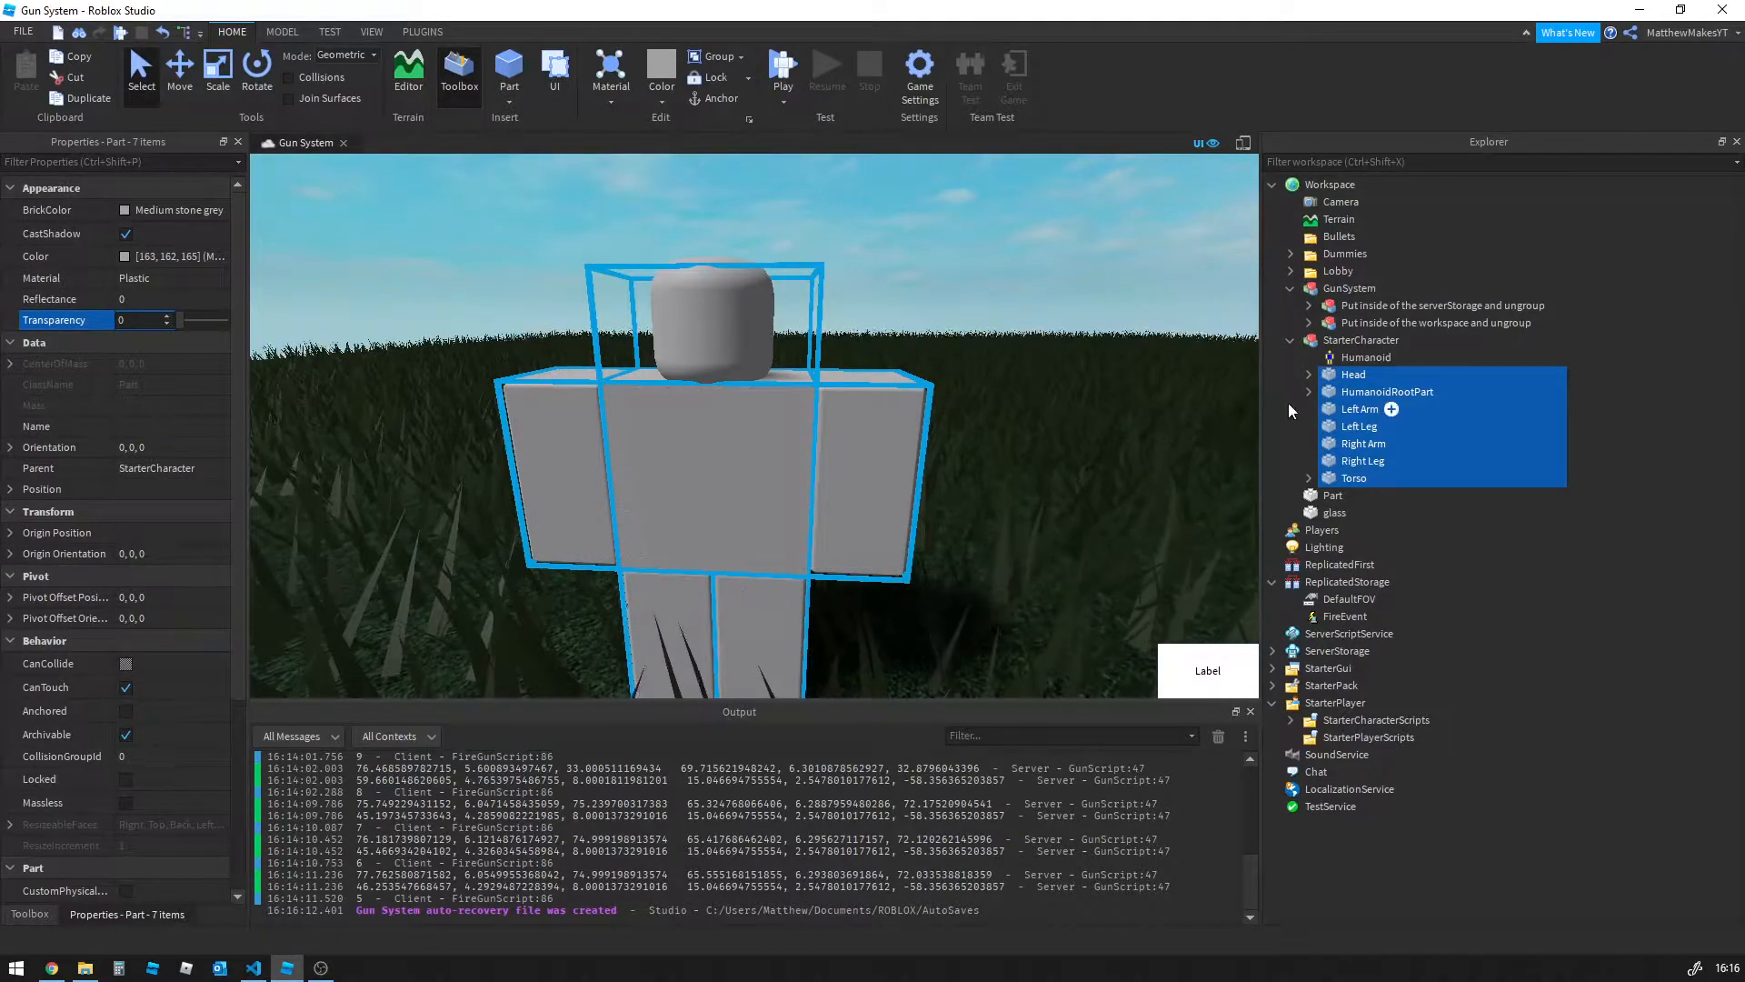
# Adjust the transparency of the Face decal on StarterCharacter's Head and clear the selection
pyautogui.click(1311, 374)
pyautogui.click(1370, 409)
pyautogui.click(194, 255)
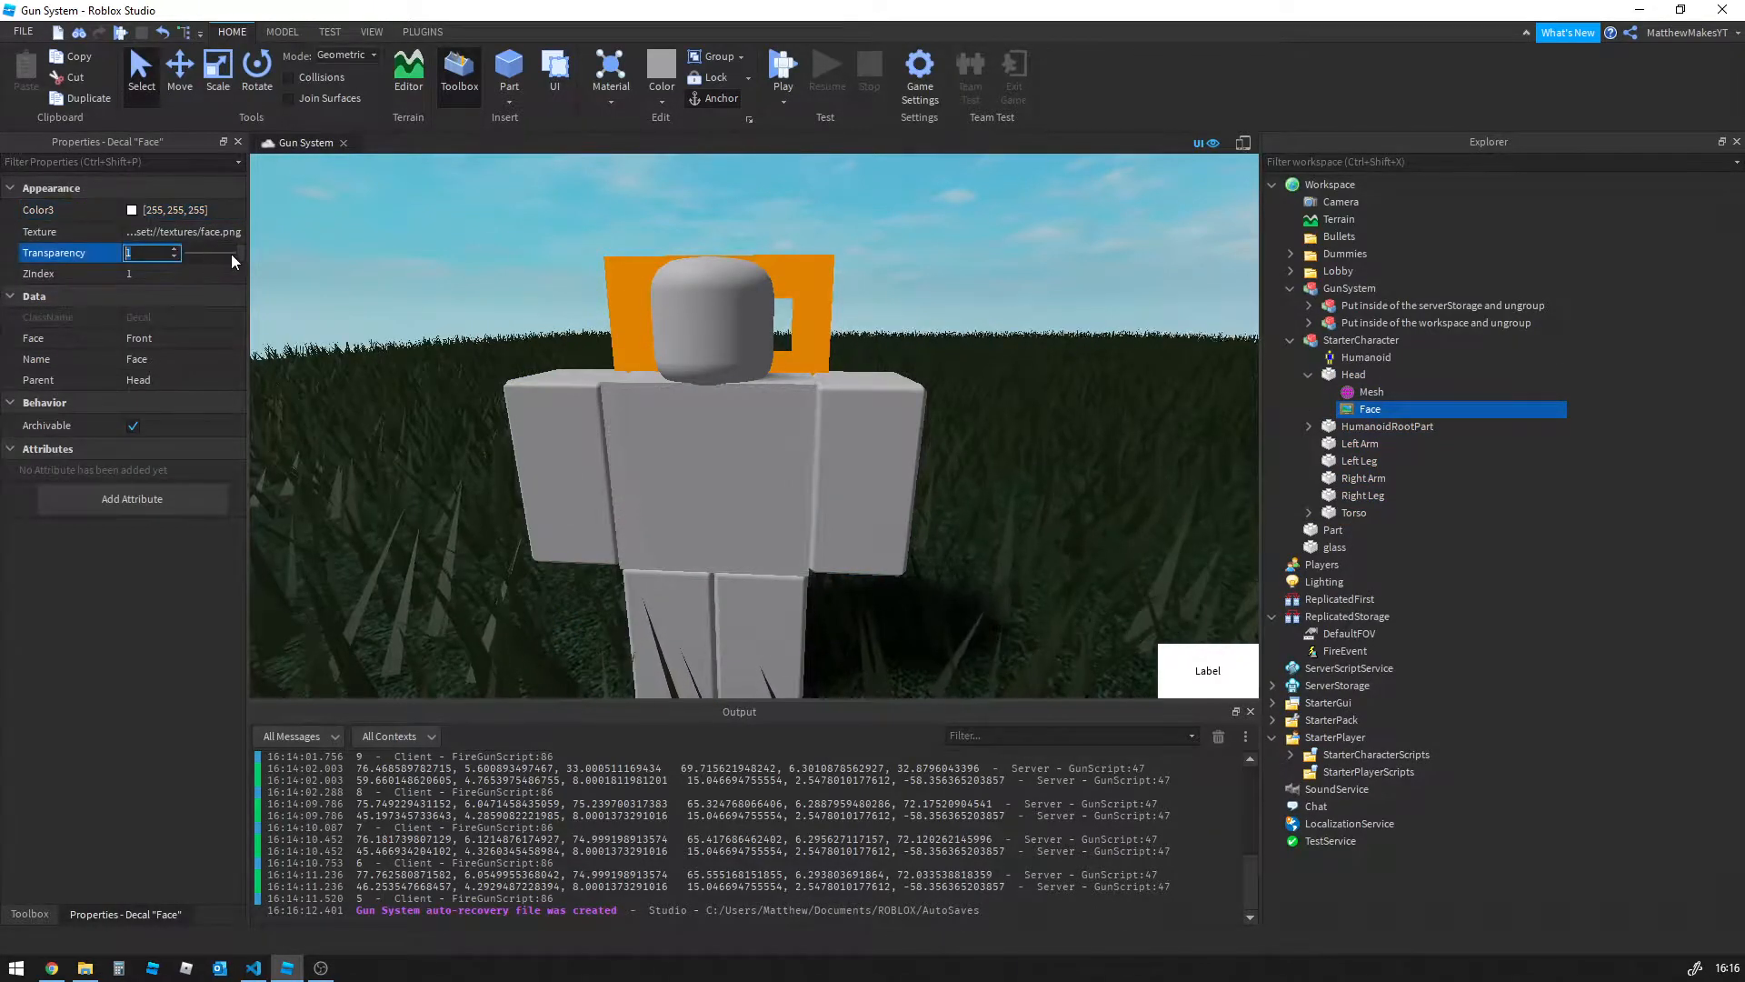
pyautogui.click(467, 238)
pyautogui.moveTo(467, 238); pyautogui.dragTo(468, 239, button='right')
pyautogui.moveTo(780, 292); pyautogui.dragTo(780, 293, button='right')
# Move the StarterCharacter model from Workspace back into StarterPlayer
pyautogui.click(1308, 375)
pyautogui.click(1289, 340)
pyautogui.moveTo(1322, 340); pyautogui.dragTo(1334, 564)
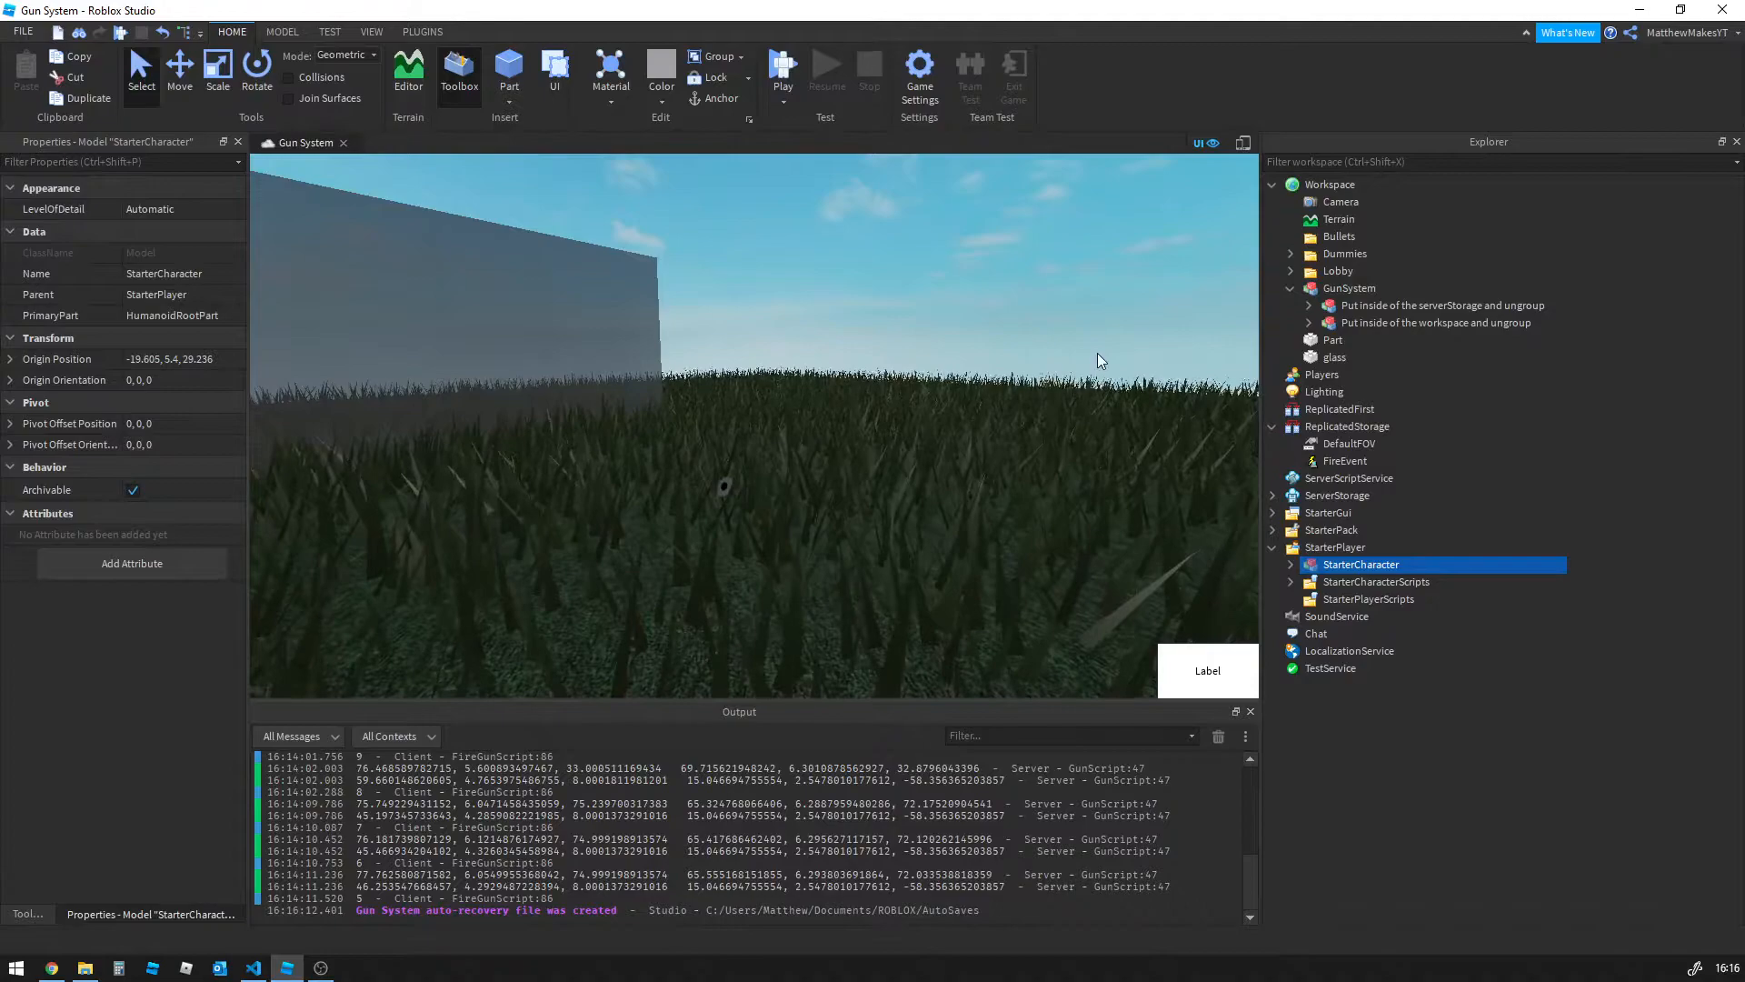
# Move the "Put inside of the serverStorage and ungroup" model into ServerStorage and ungroup it
pyautogui.moveTo(1320, 306); pyautogui.dragTo(1325, 512)
pyautogui.click(1320, 530)
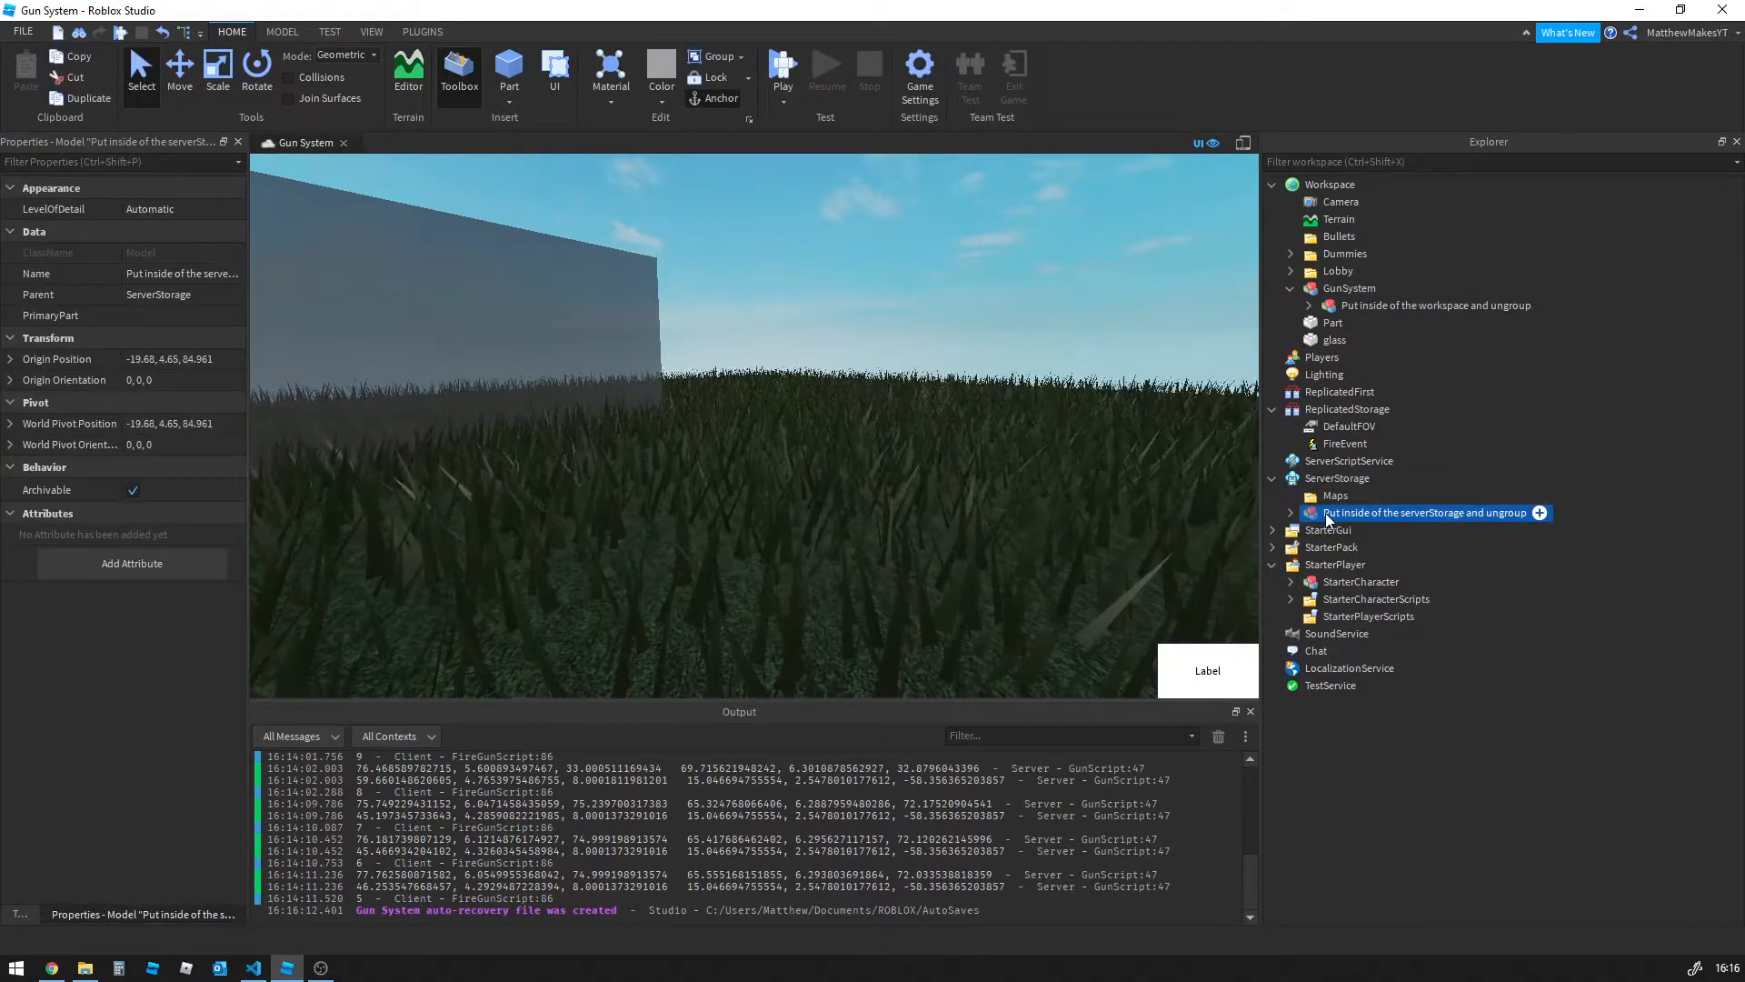
pyautogui.hotkey('ctrl', 'u')
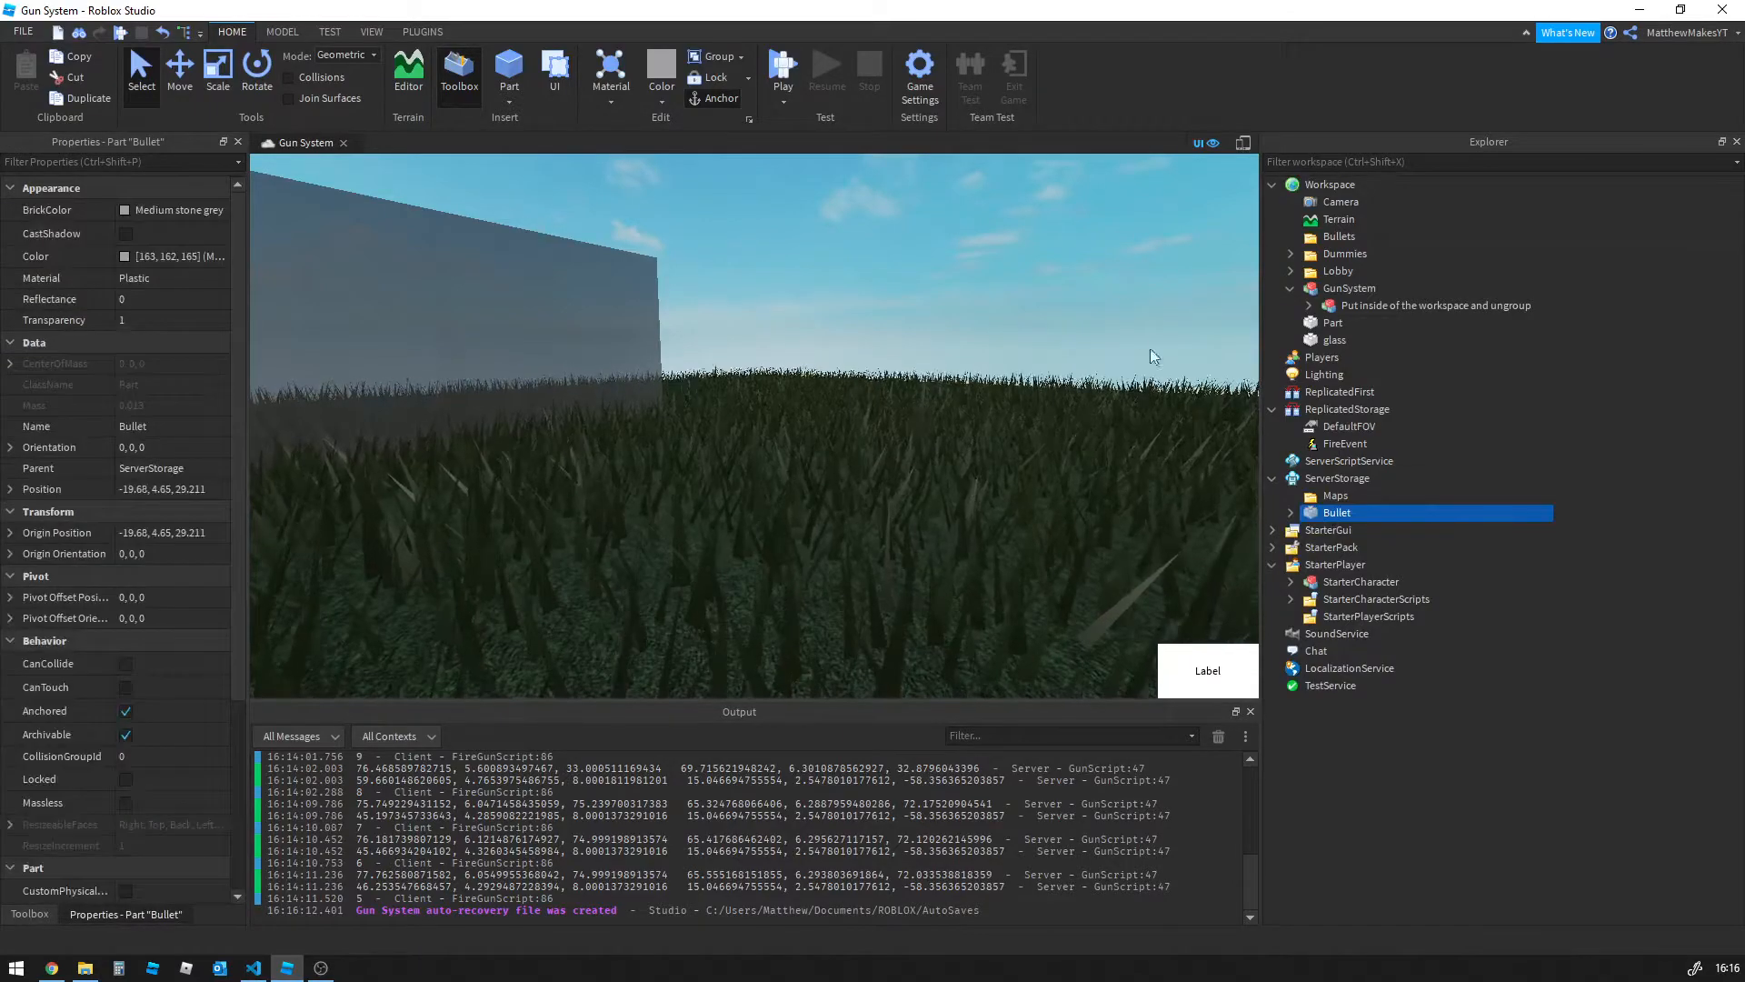
# Move the "Put inside of the workspace and ungroup" model directly under Workspace and ungroup it
pyautogui.moveTo(1320, 307); pyautogui.dragTo(1322, 185)
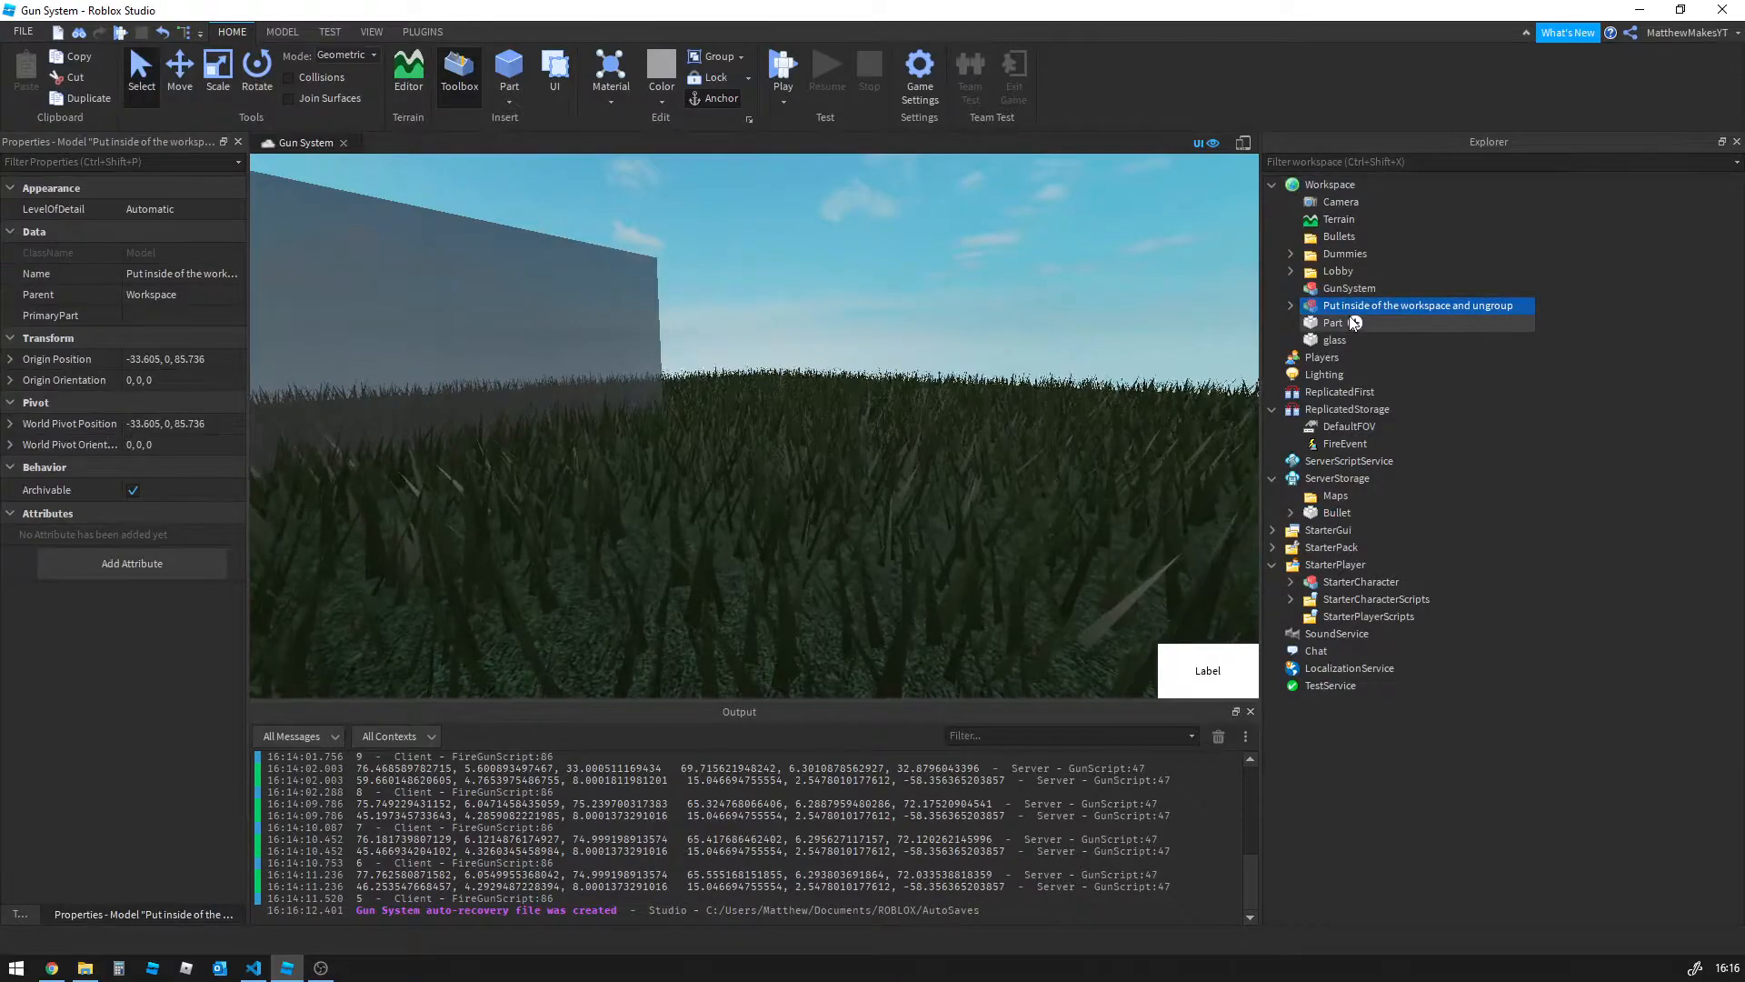
pyautogui.hotkey('ctrl', 'u')
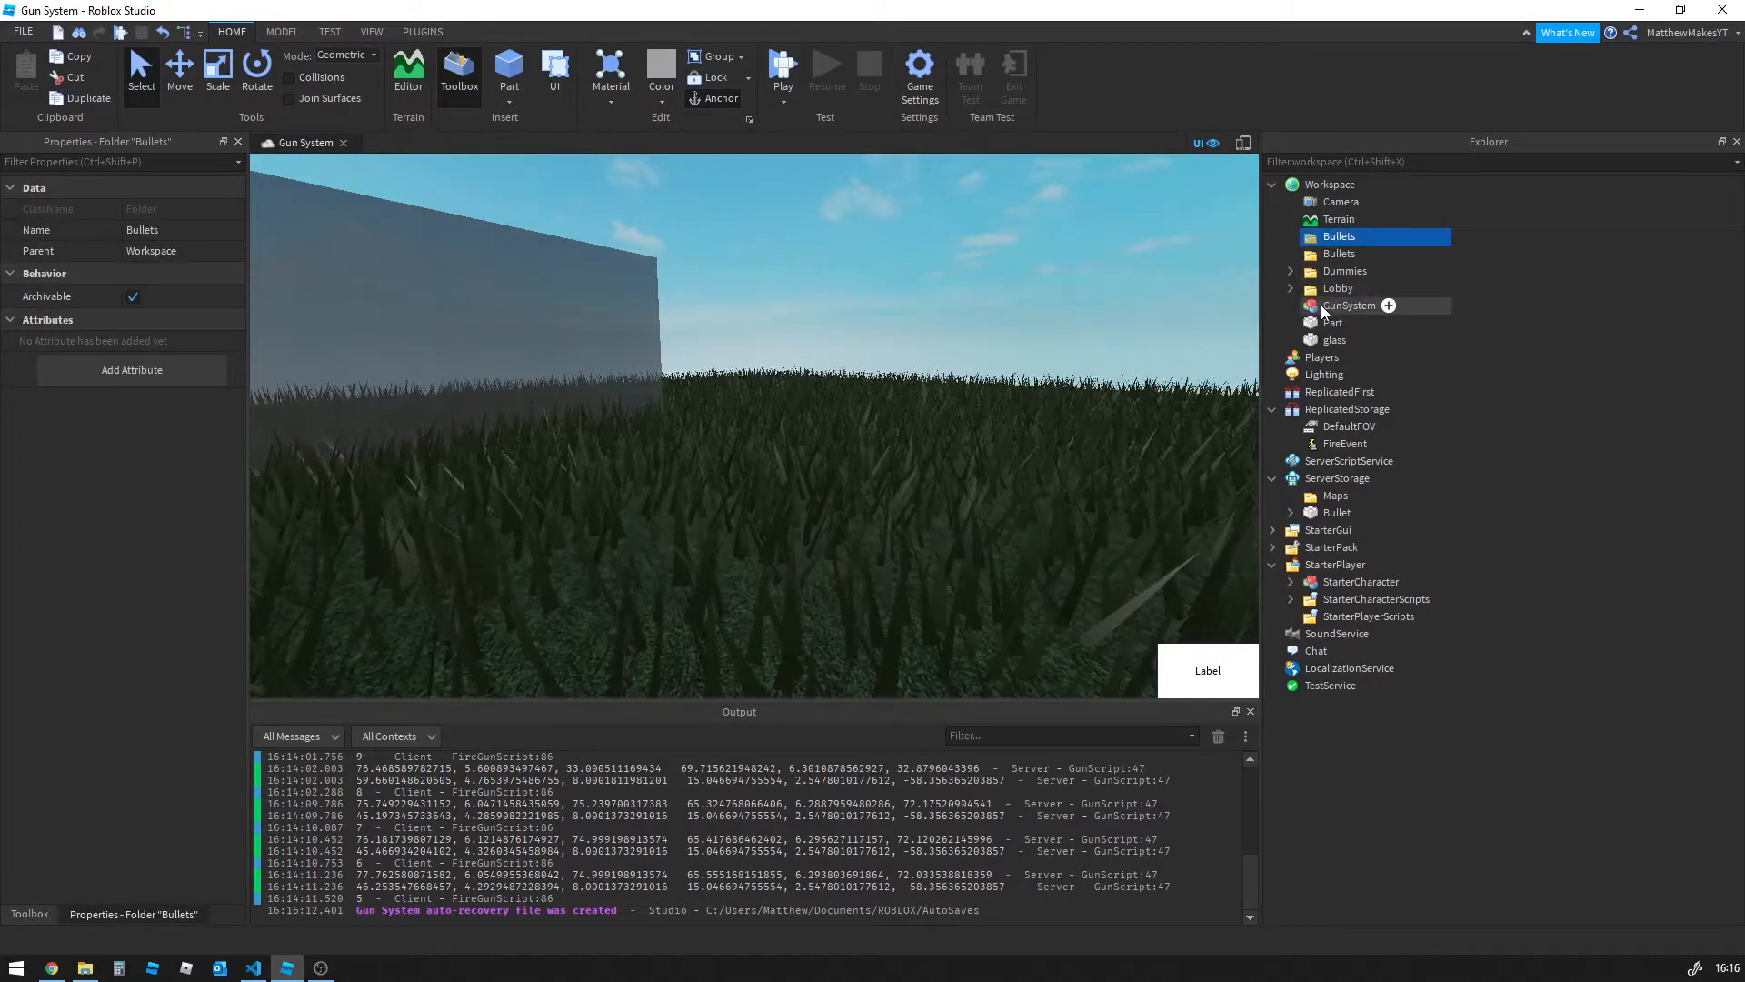
# Delete the emptied GunSystem model and the duplicate Bullets folder from Workspace
pyautogui.click(1336, 306)
pyautogui.press('Delete')
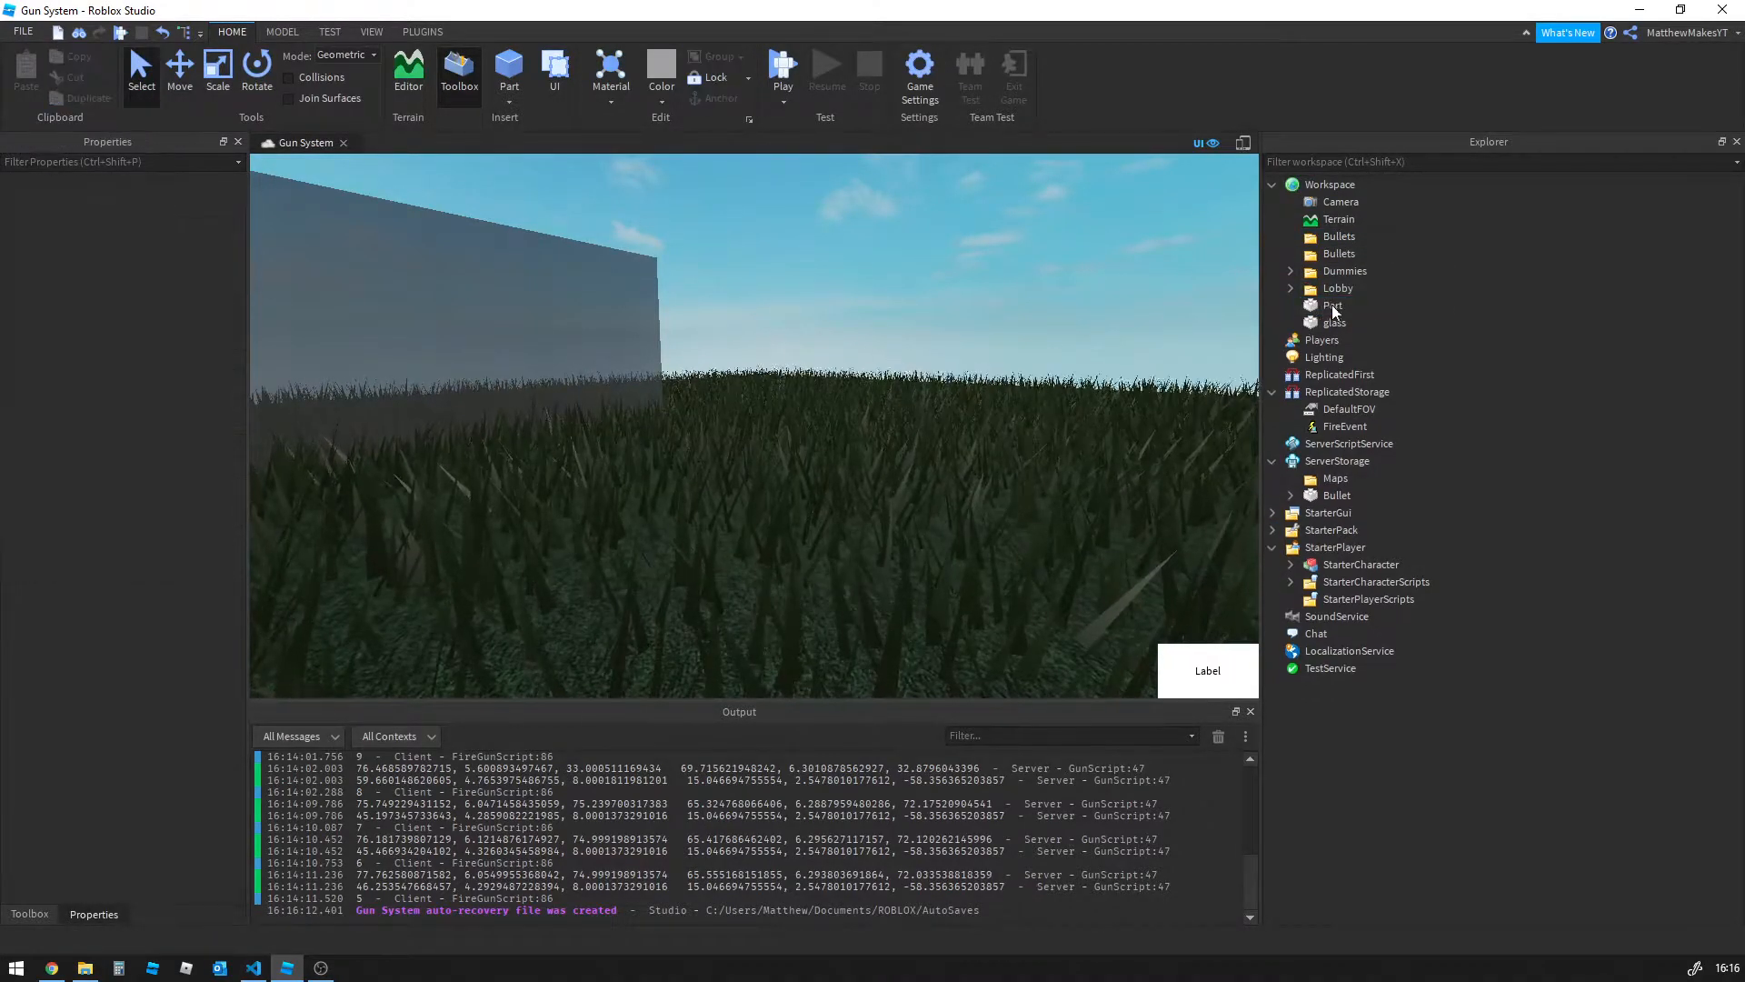
pyautogui.moveTo(994, 315); pyautogui.dragTo(989, 283, button='right')
pyautogui.click(1339, 253)
pyautogui.press('Delete')
pyautogui.scroll(-5, 989, 282)
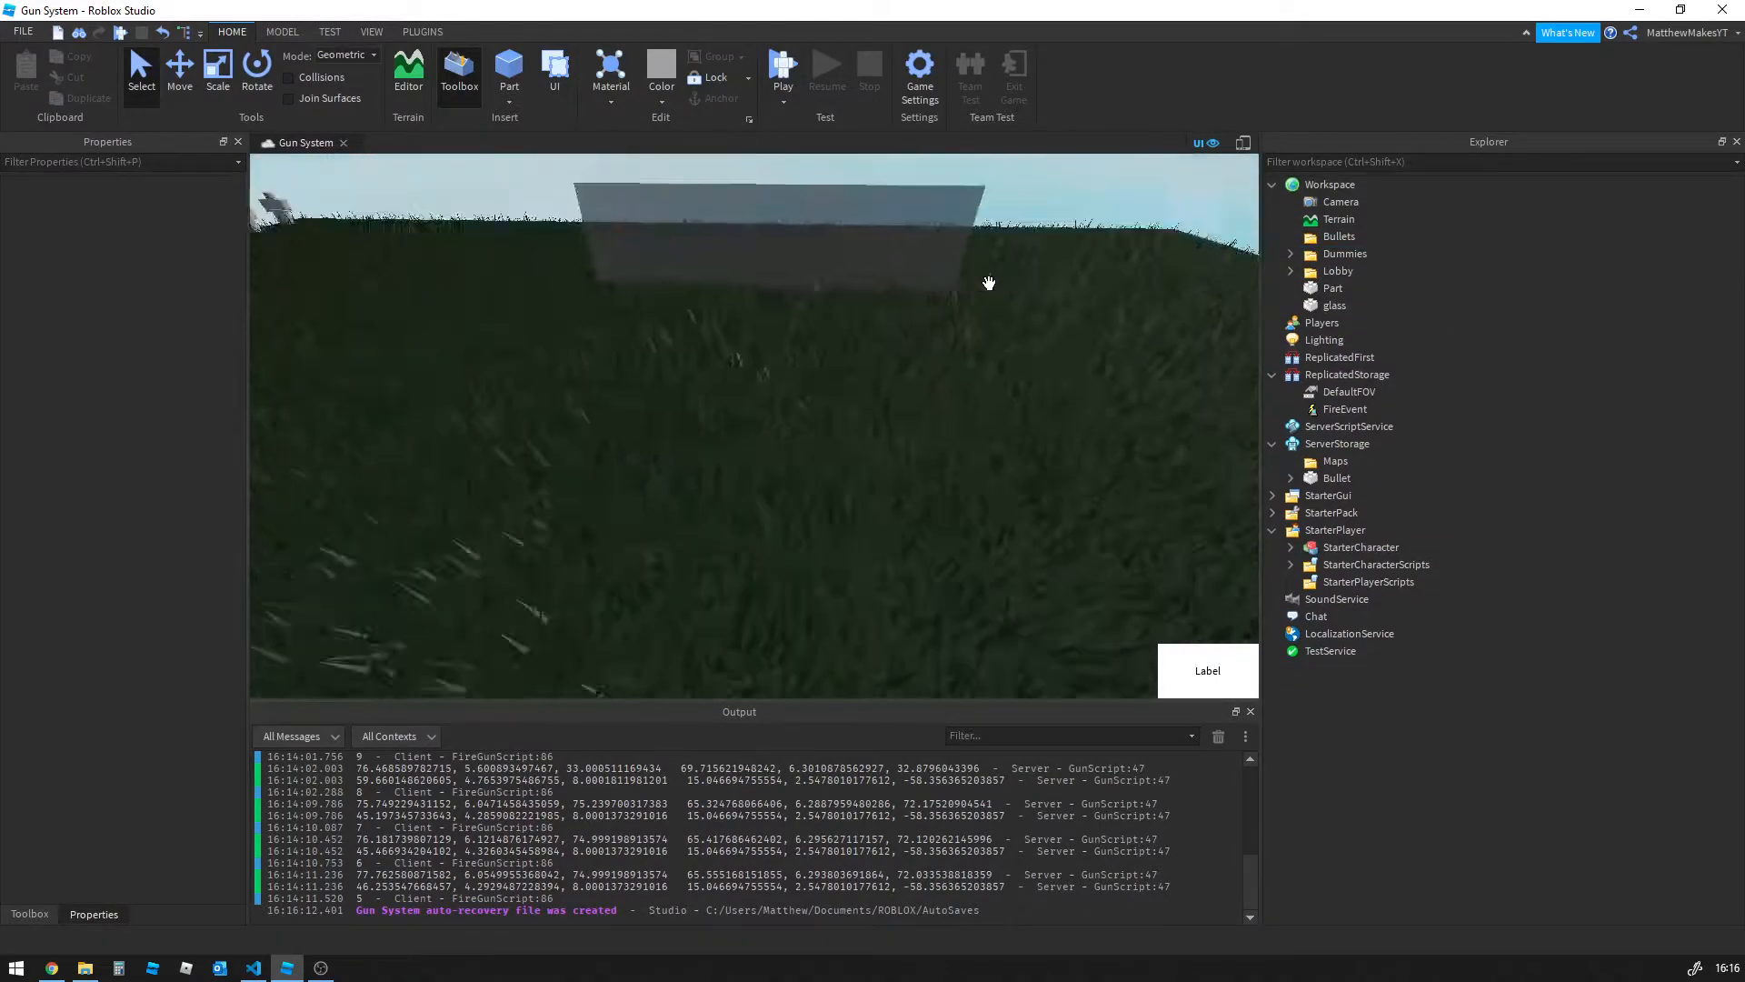
# Playtest the place, equipping the gun and moving around with the character, and stop the test
pyautogui.click(795, 73)
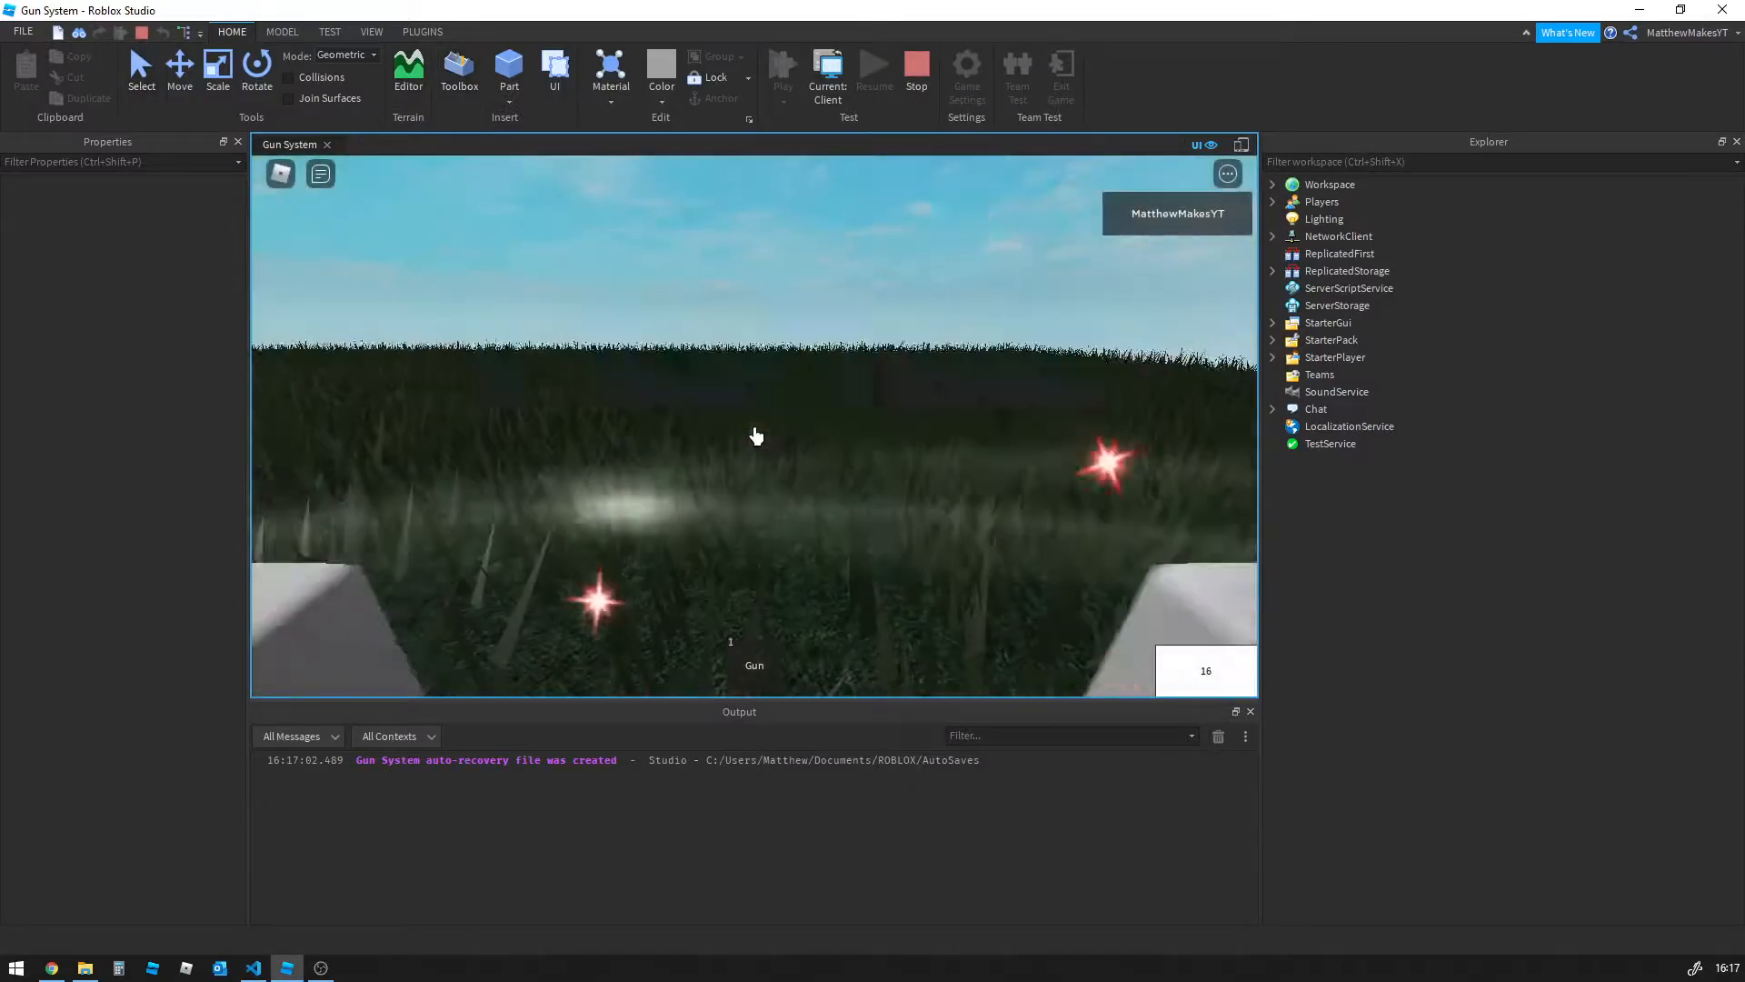
pyautogui.press('1')
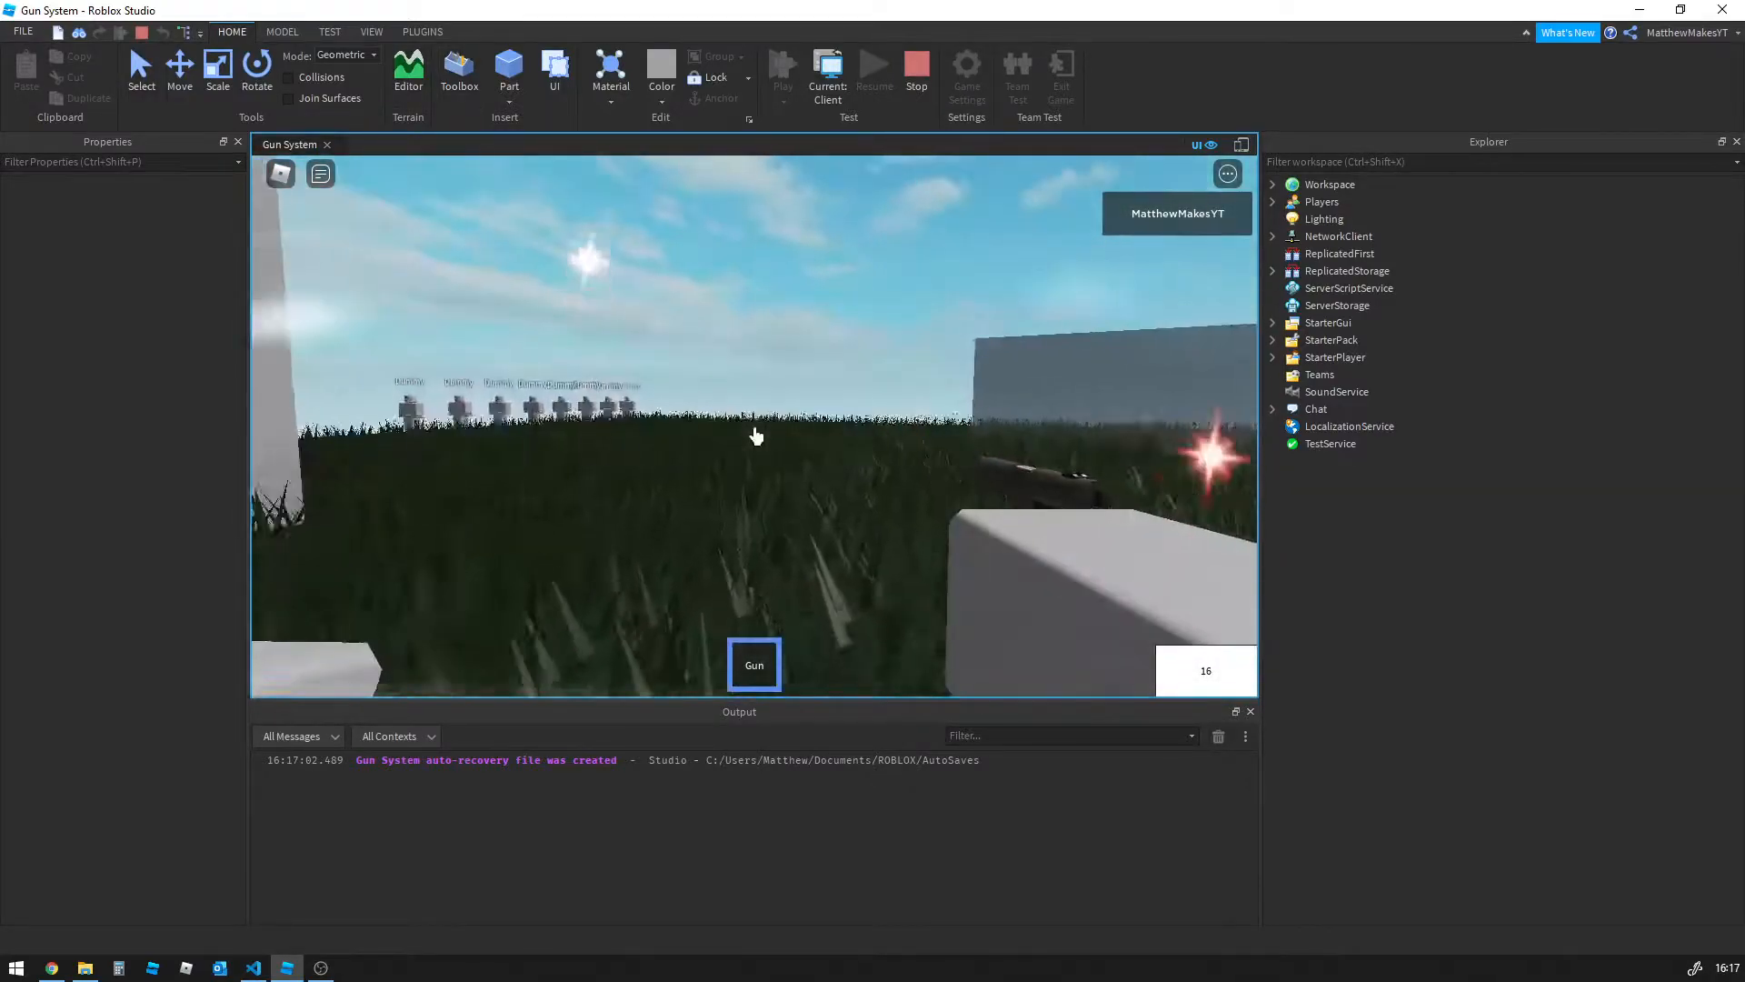
pyautogui.press('1')
pyautogui.press('w')
pyautogui.press('space')
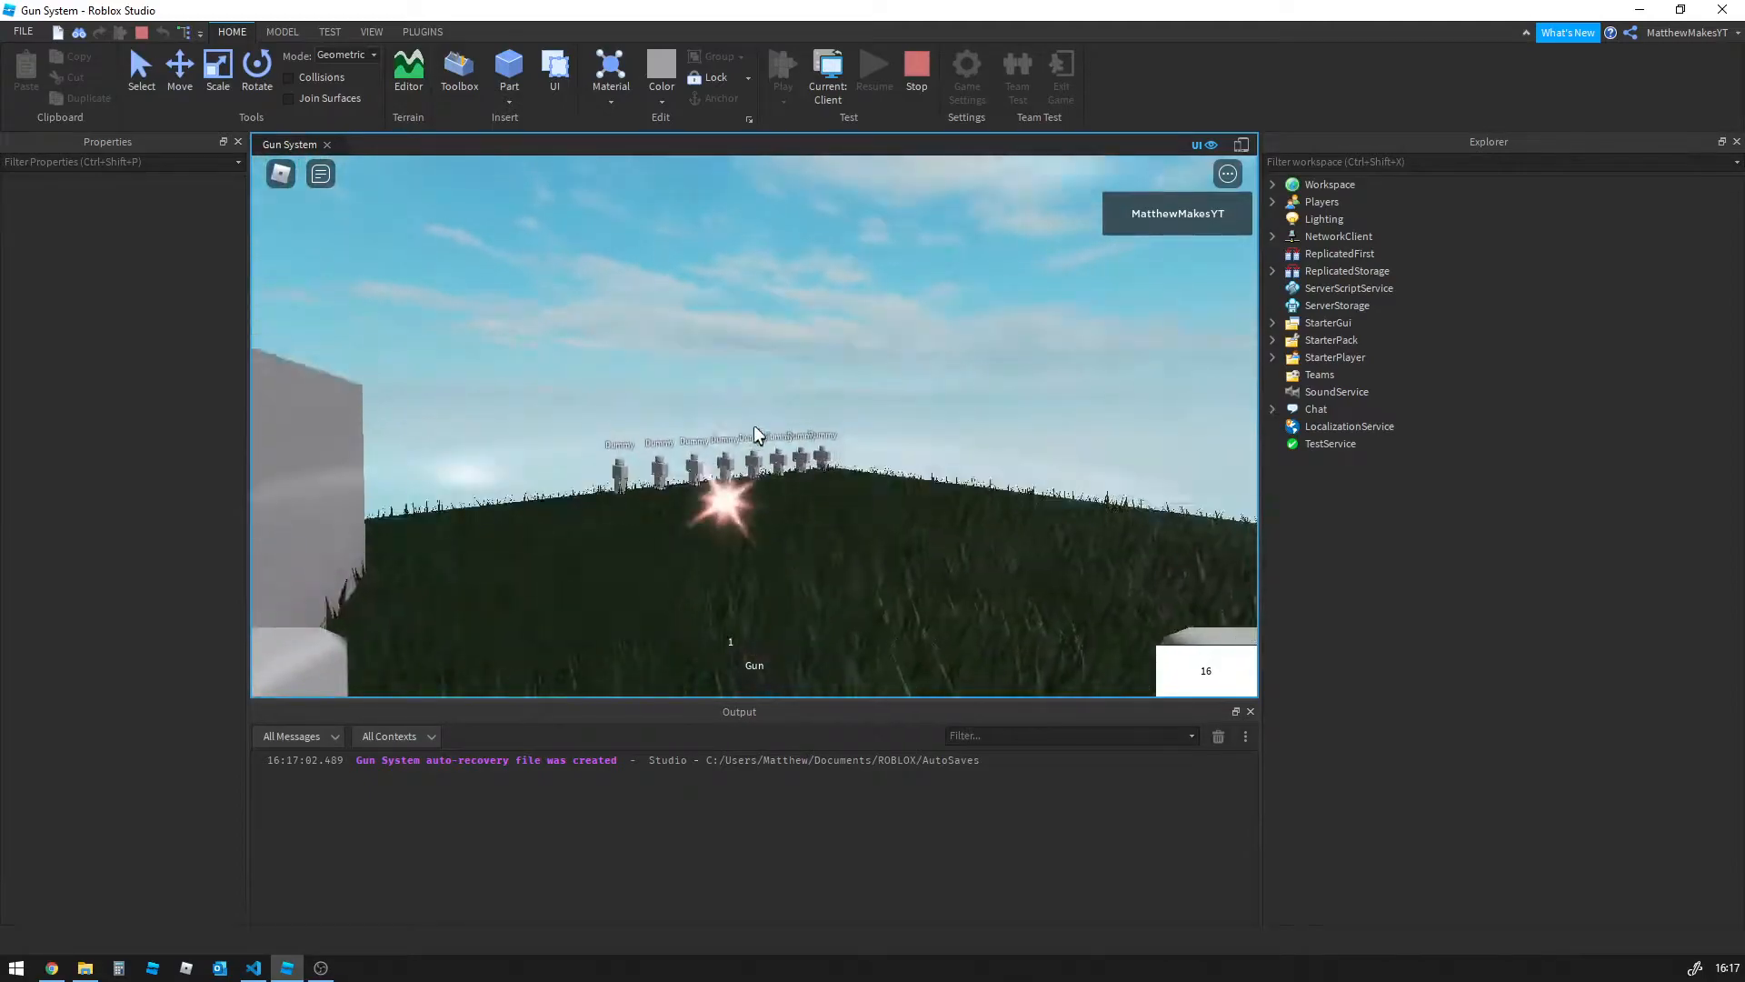
pyautogui.press('1')
pyautogui.click(755, 425)
pyautogui.hotkey('shift', 'F5')
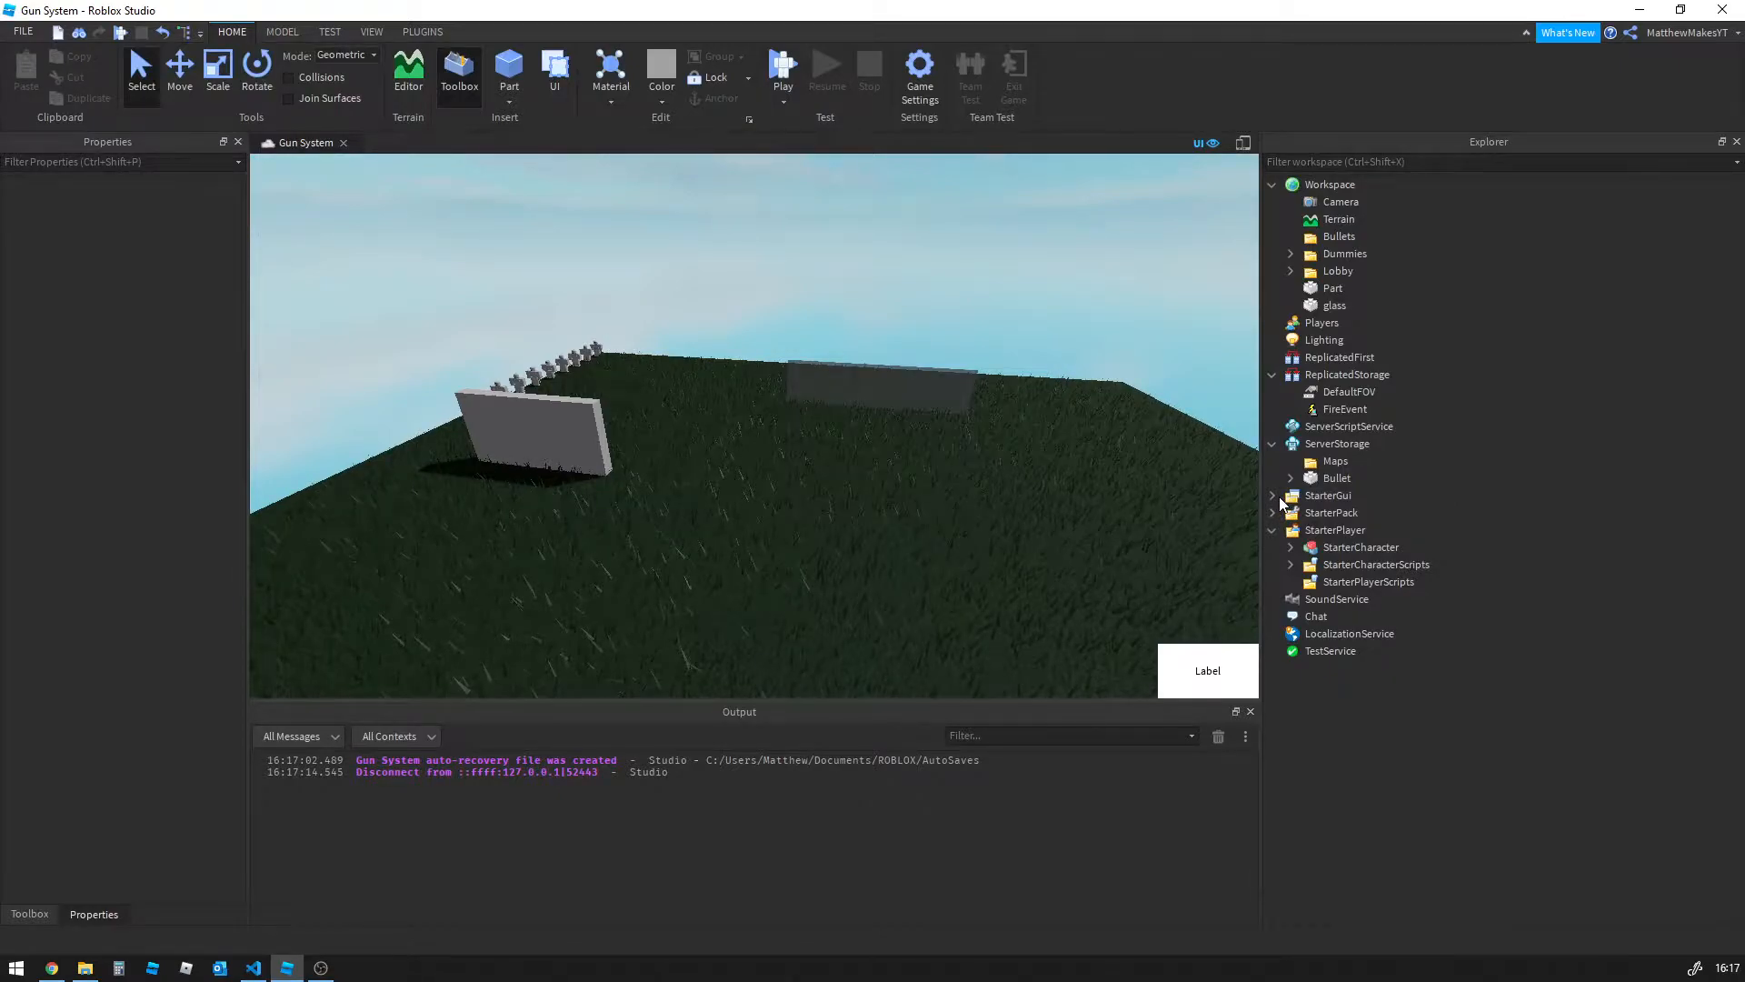
# Collapse StarterPlayer and expand the Gun tool in StarterPack to examine its contents
pyautogui.click(1291, 565)
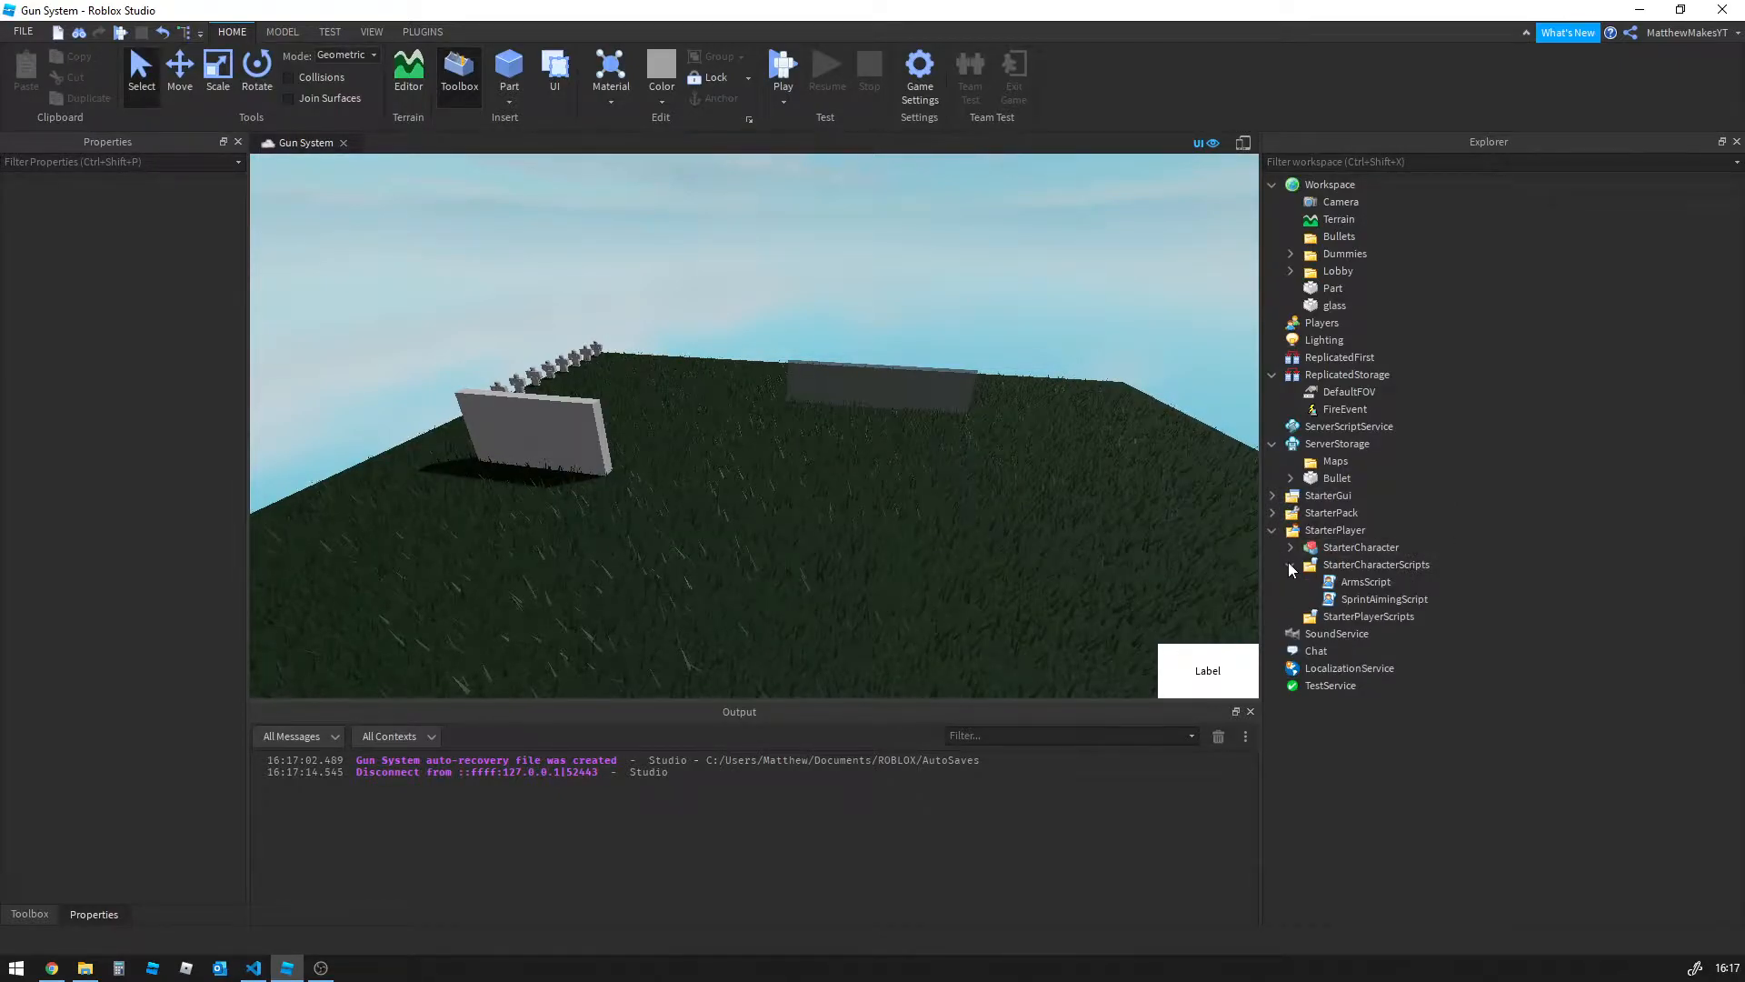
pyautogui.click(1290, 564)
pyautogui.click(1272, 530)
pyautogui.click(1272, 513)
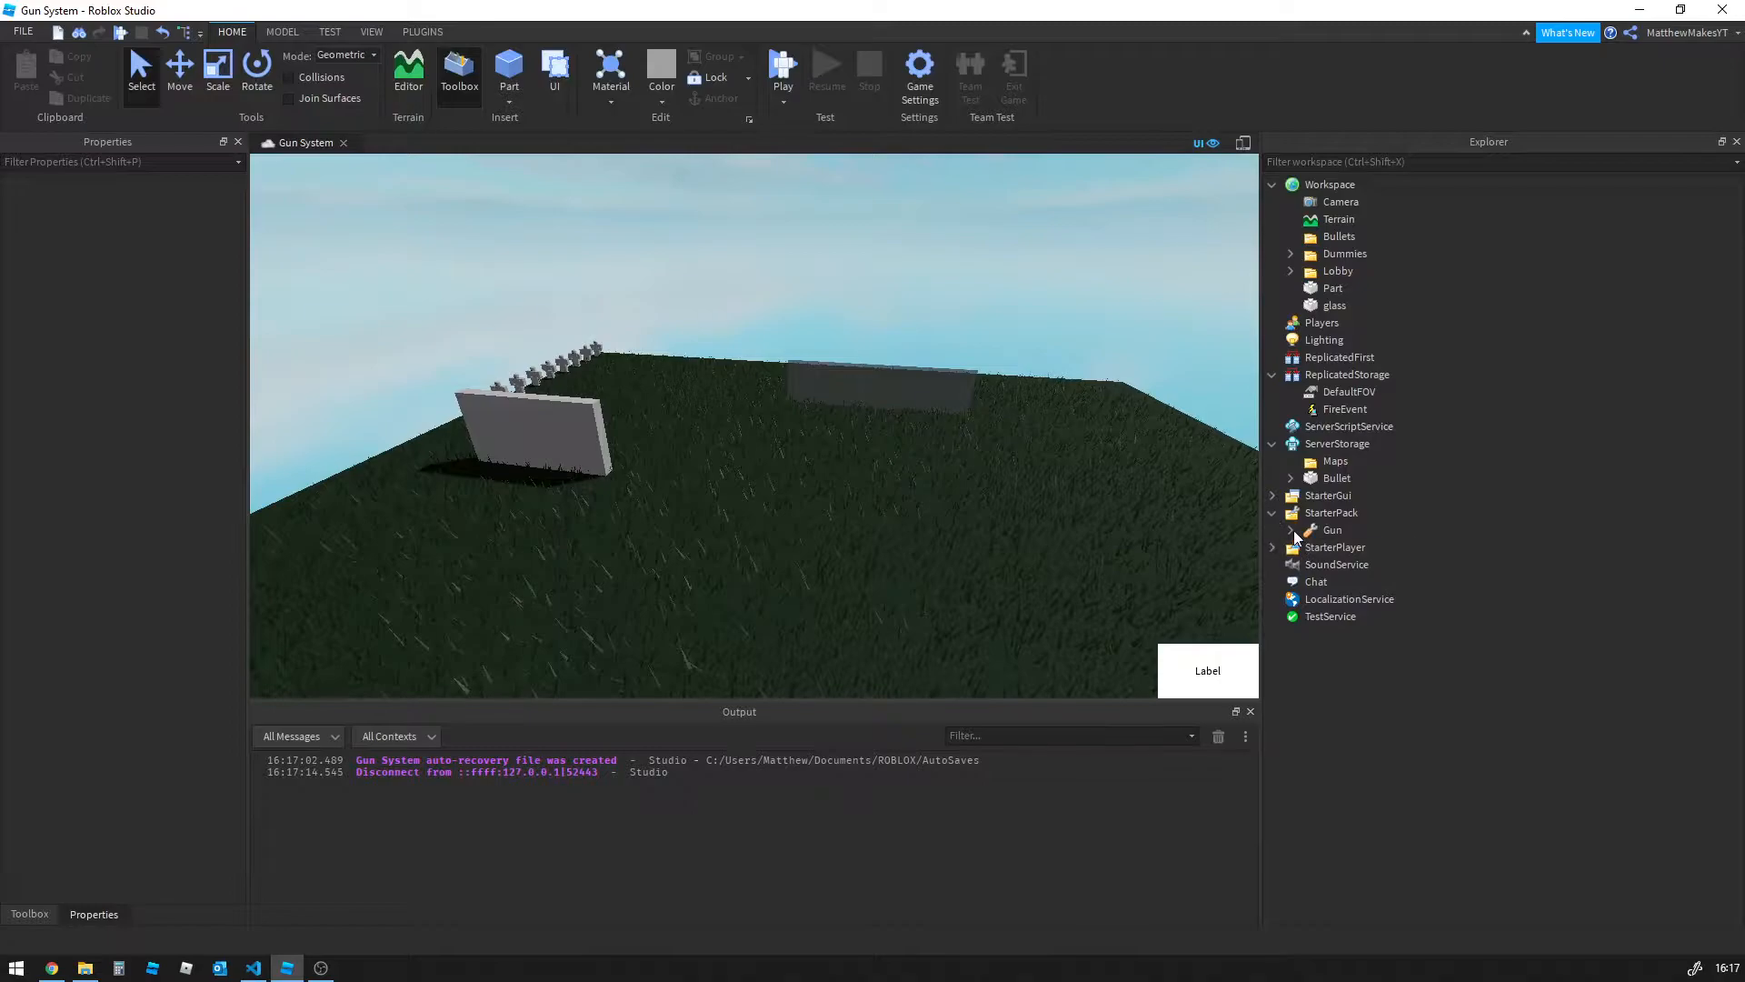
pyautogui.click(1291, 530)
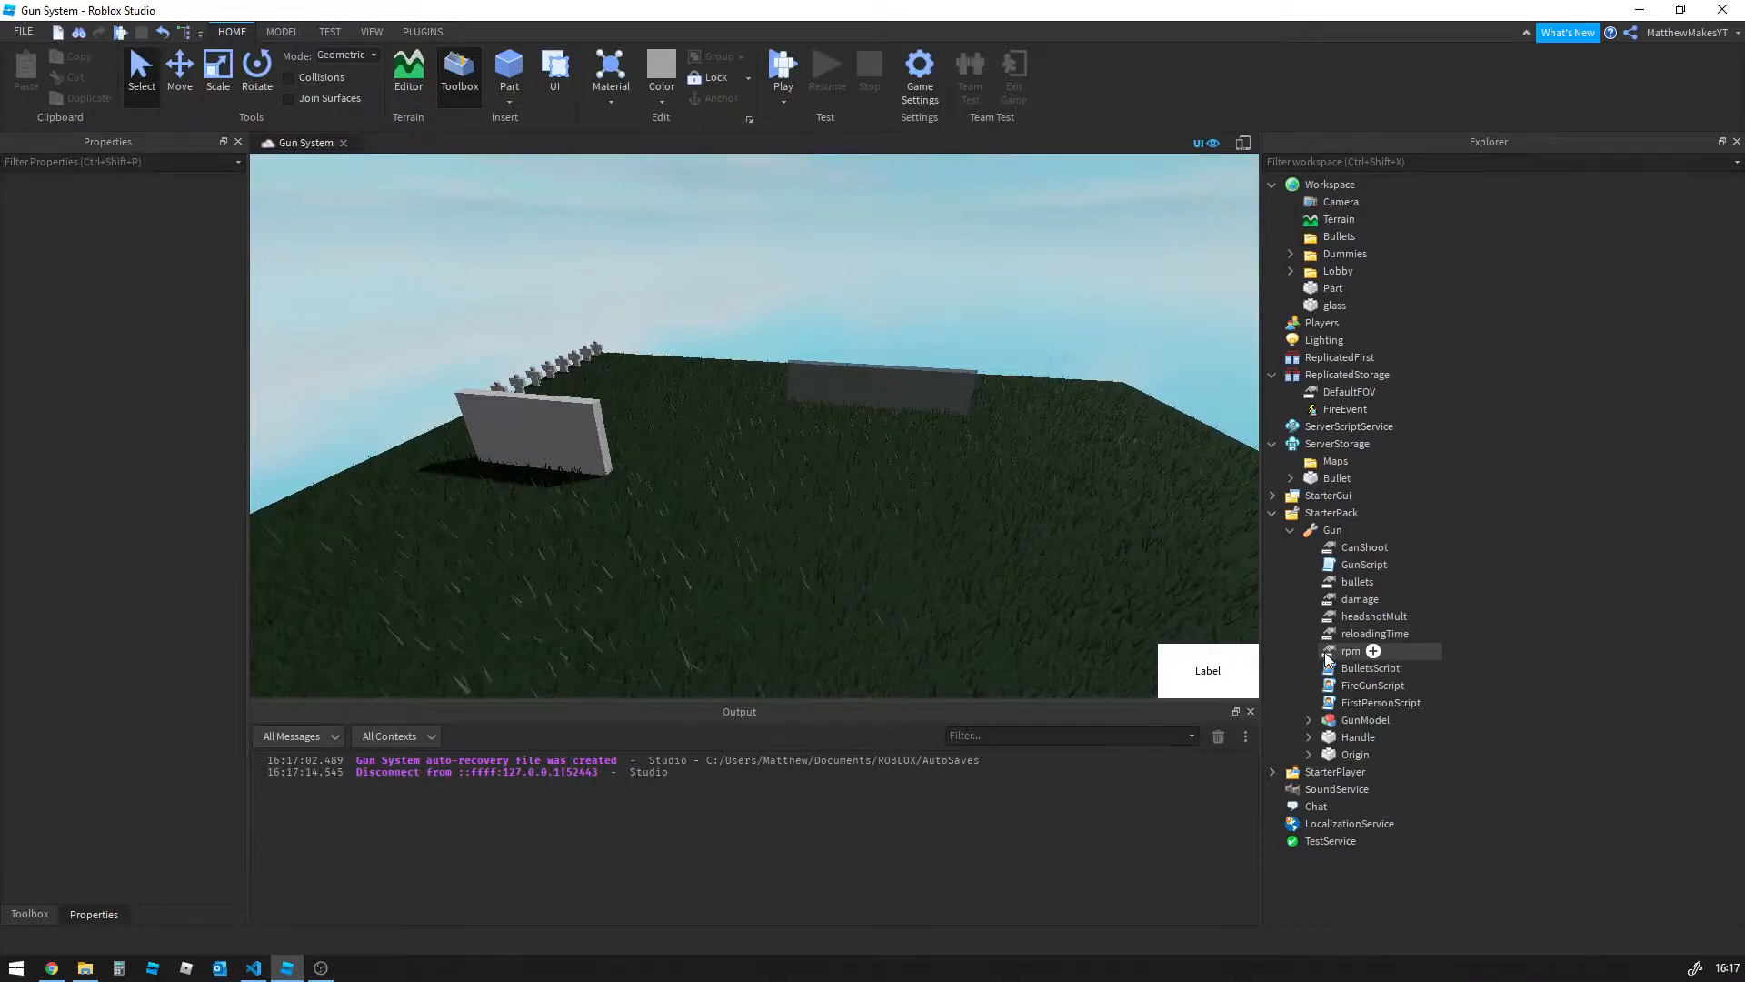
# Inspect the properties of the Gun tool's bullets, reloadingTime and damage values
pyautogui.click(1329, 583)
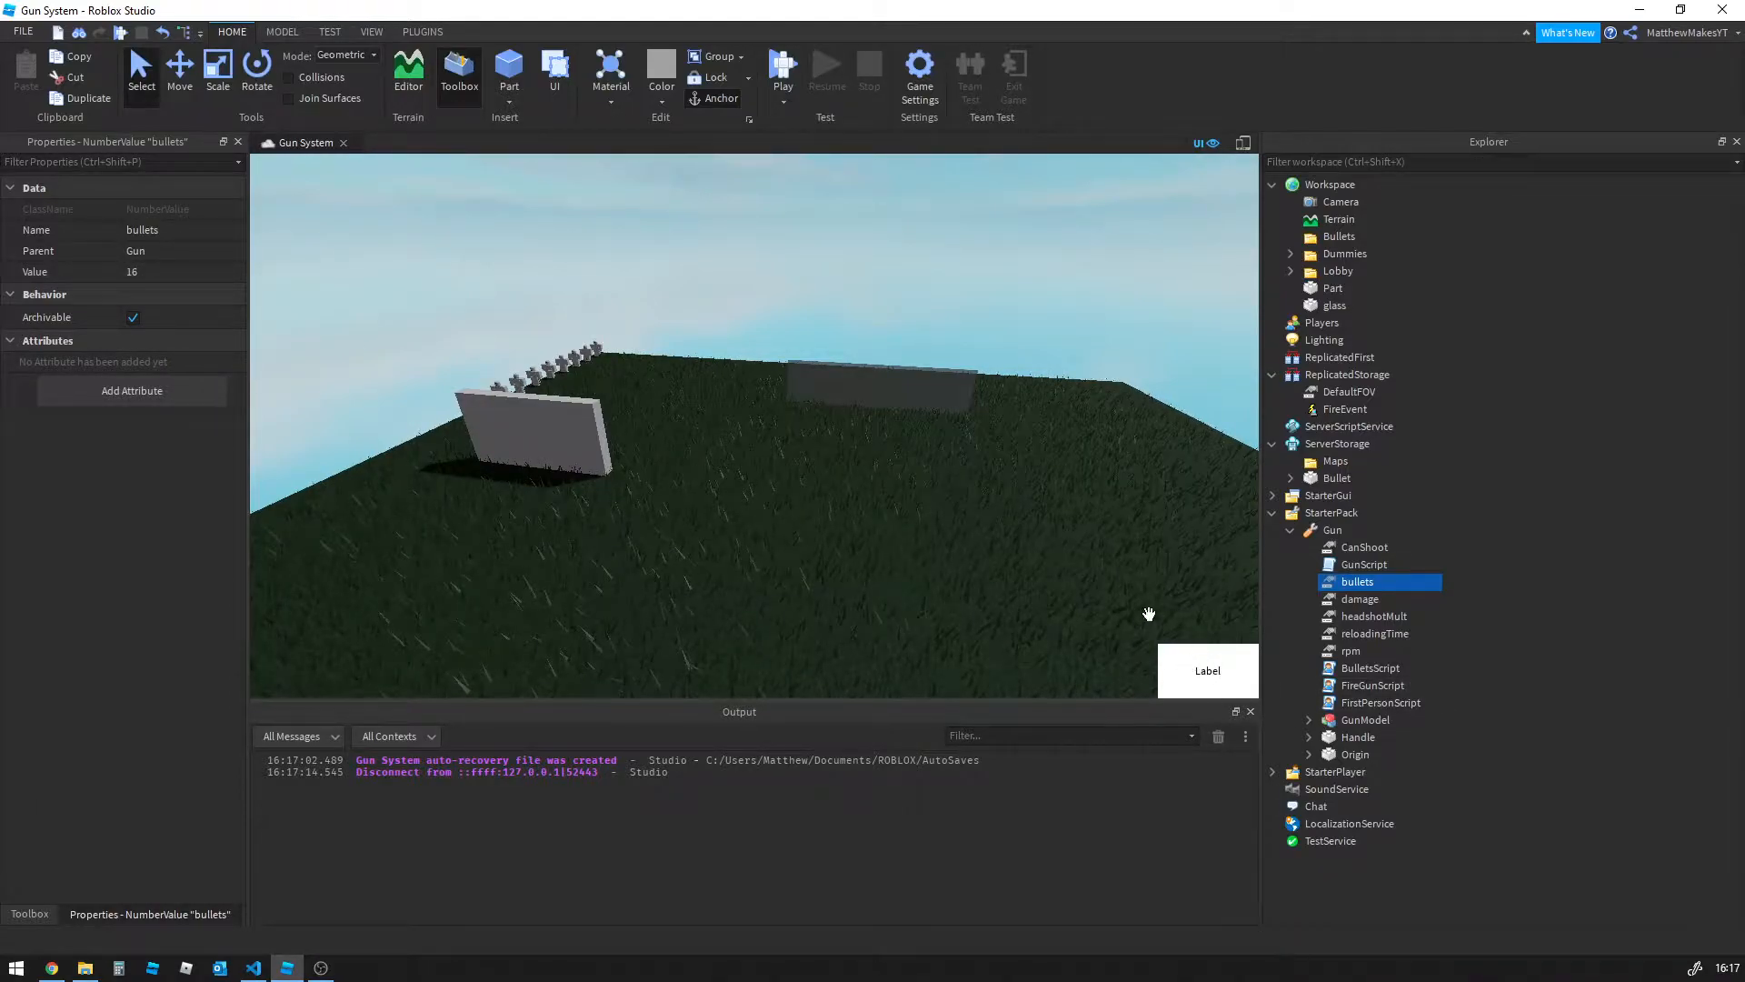
pyautogui.click(831, 304)
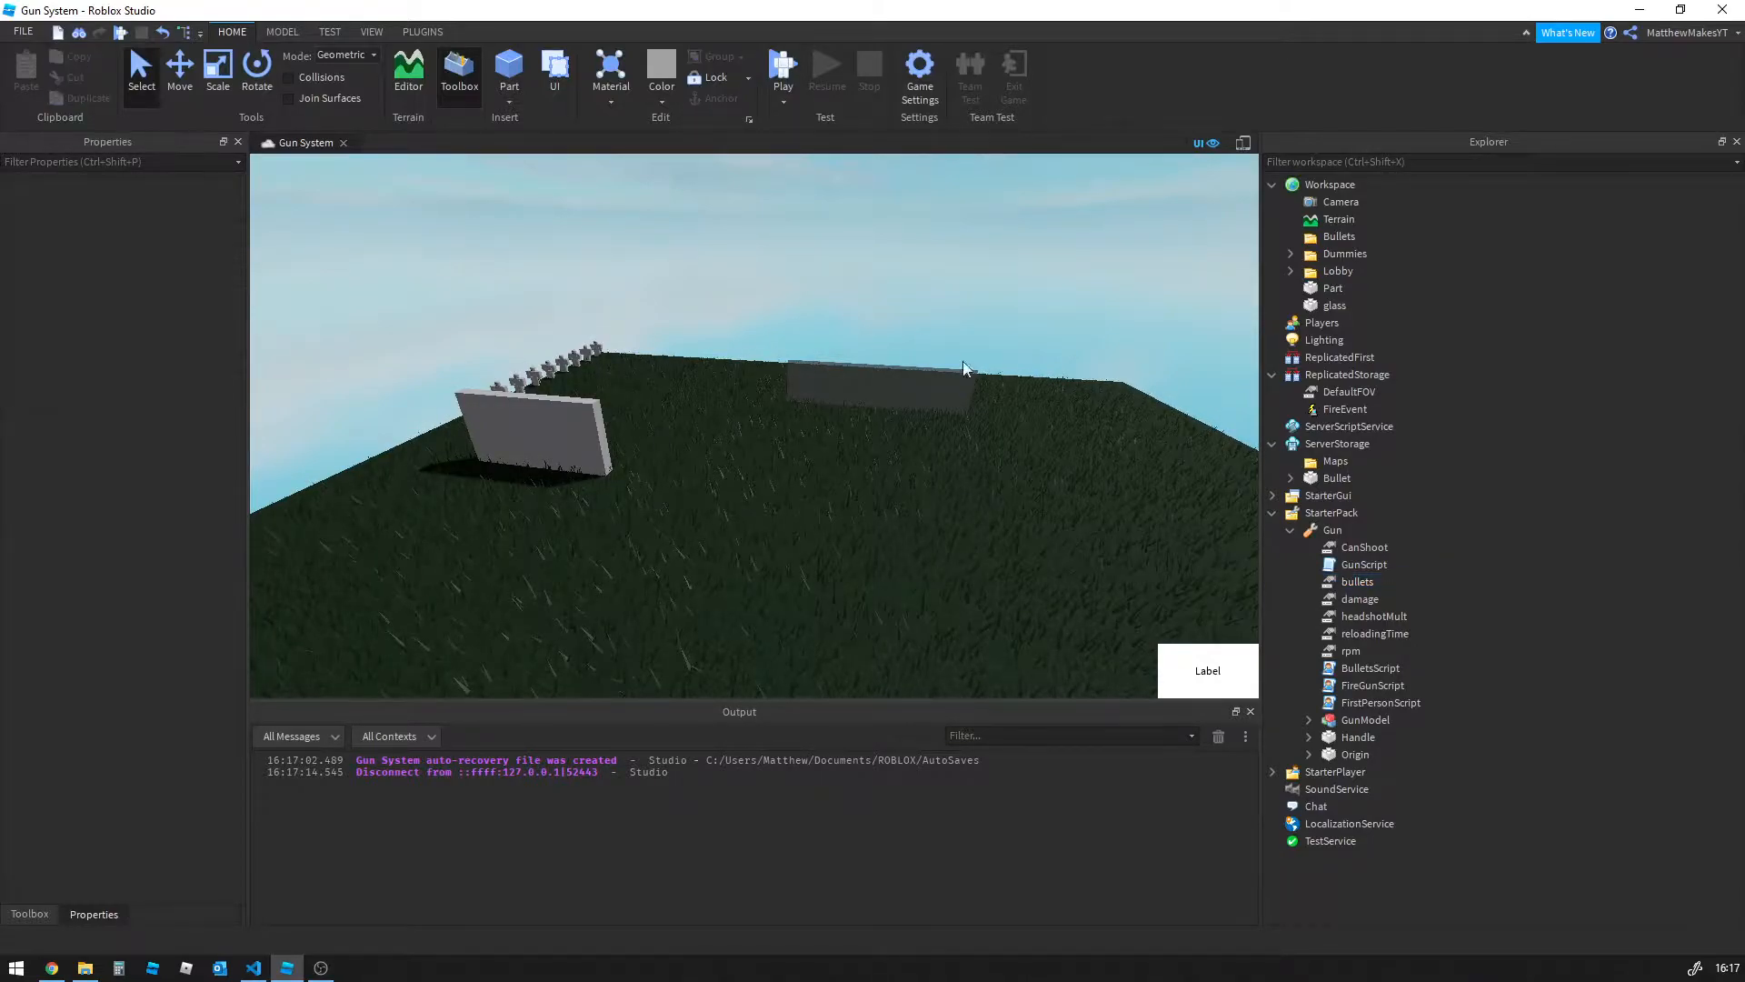
pyautogui.click(1328, 636)
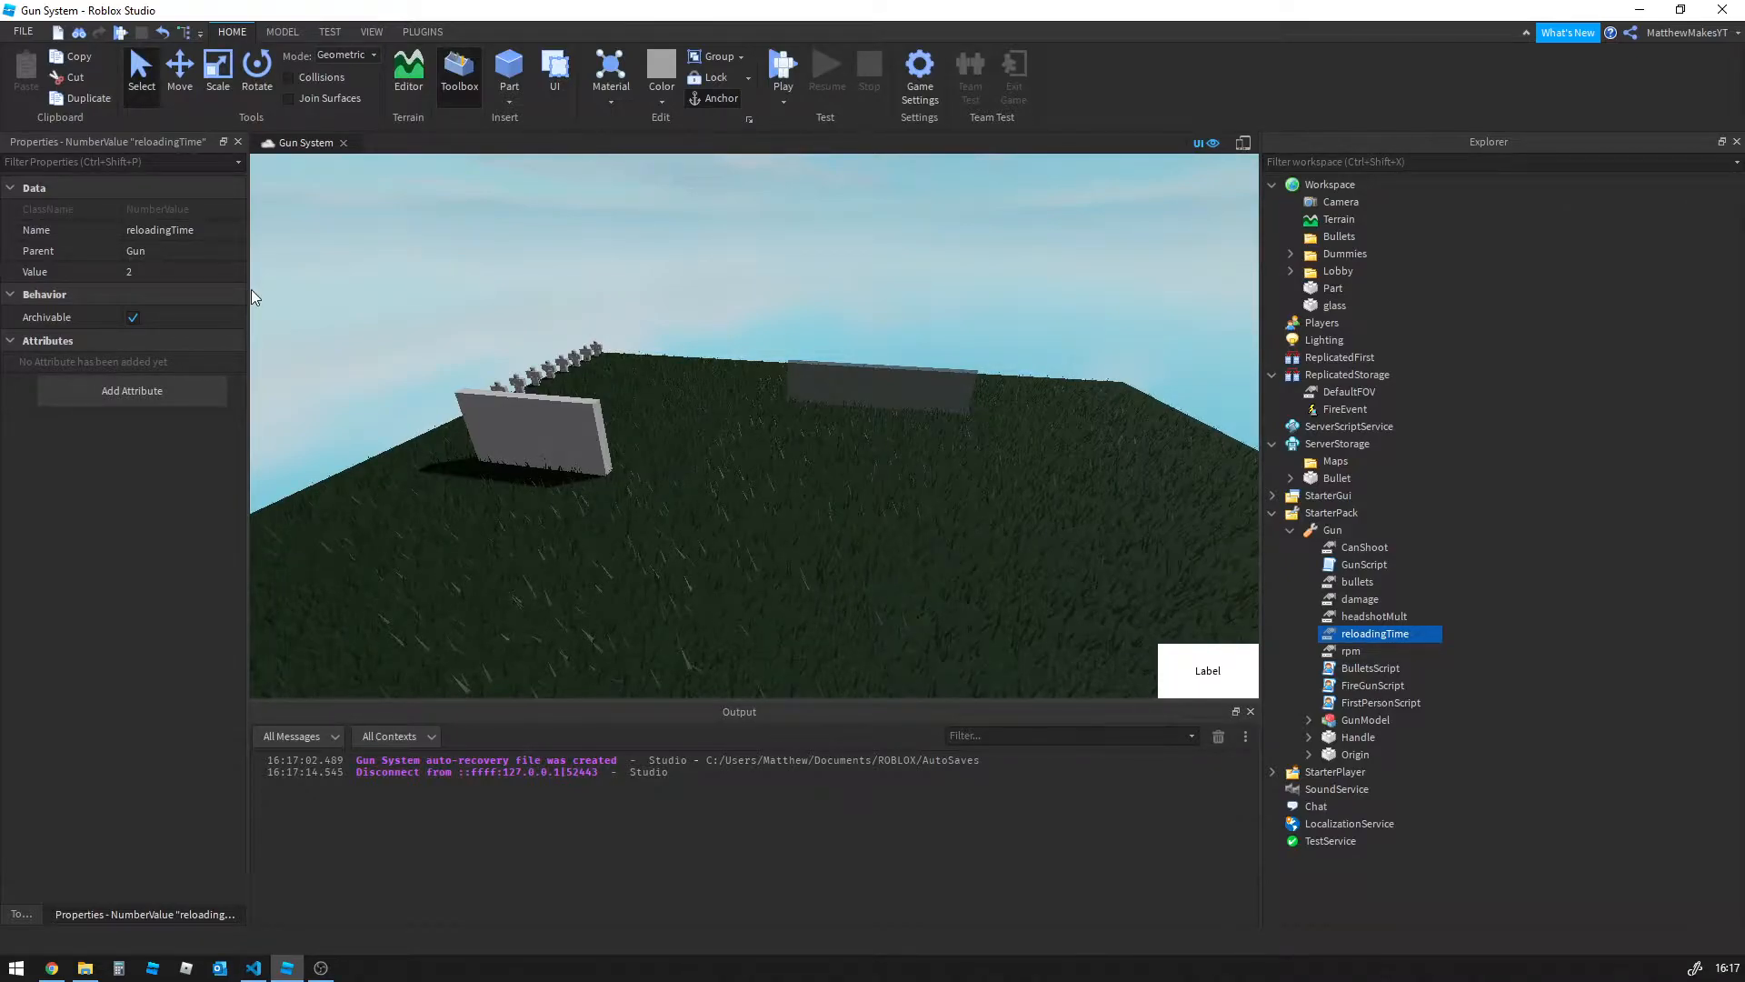
pyautogui.click(371, 283)
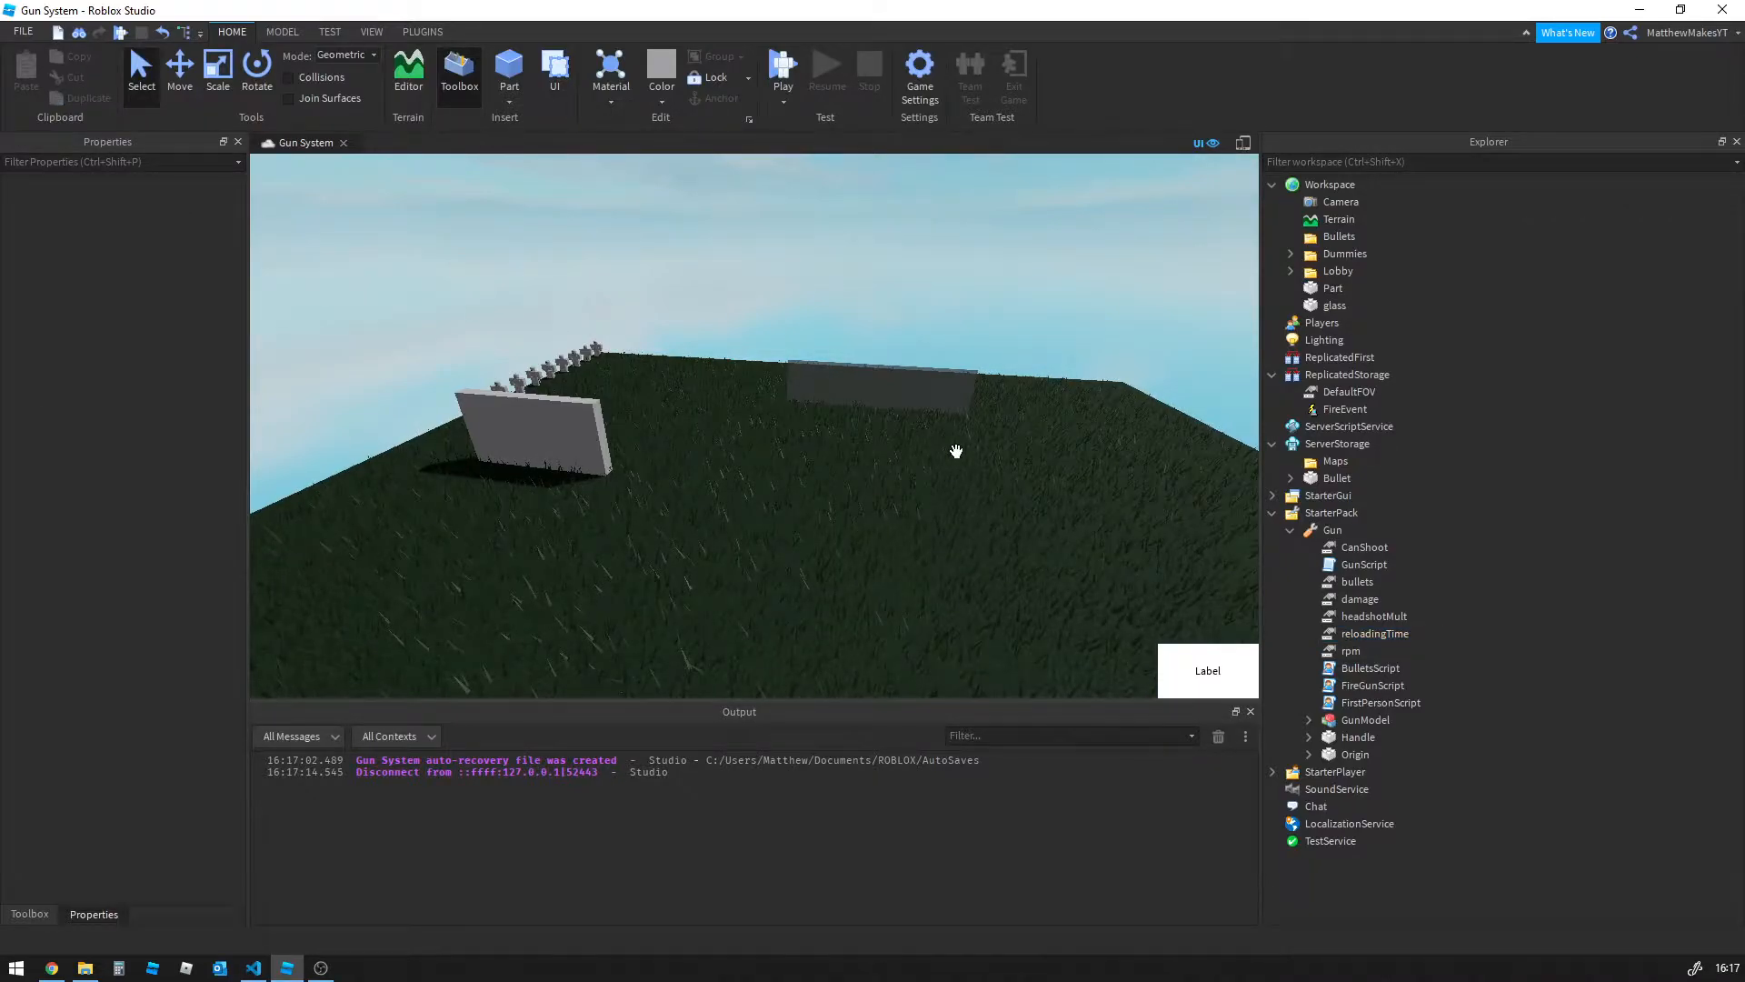
pyautogui.click(1332, 607)
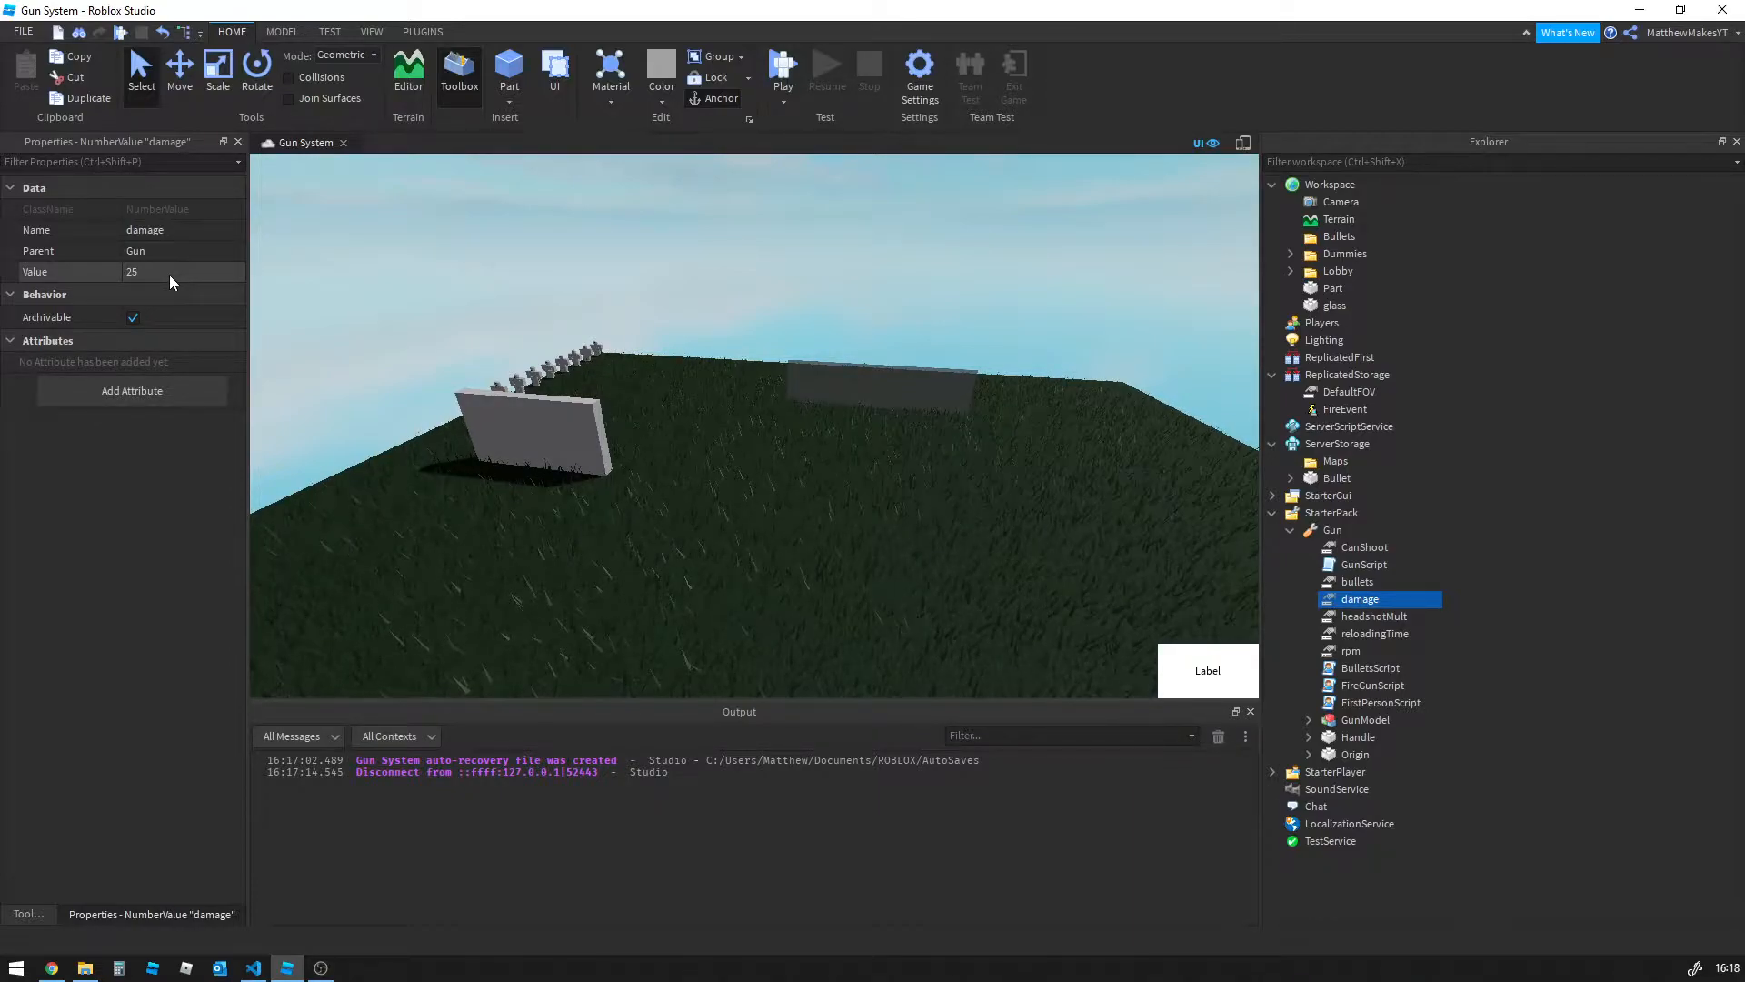
pyautogui.click(557, 280)
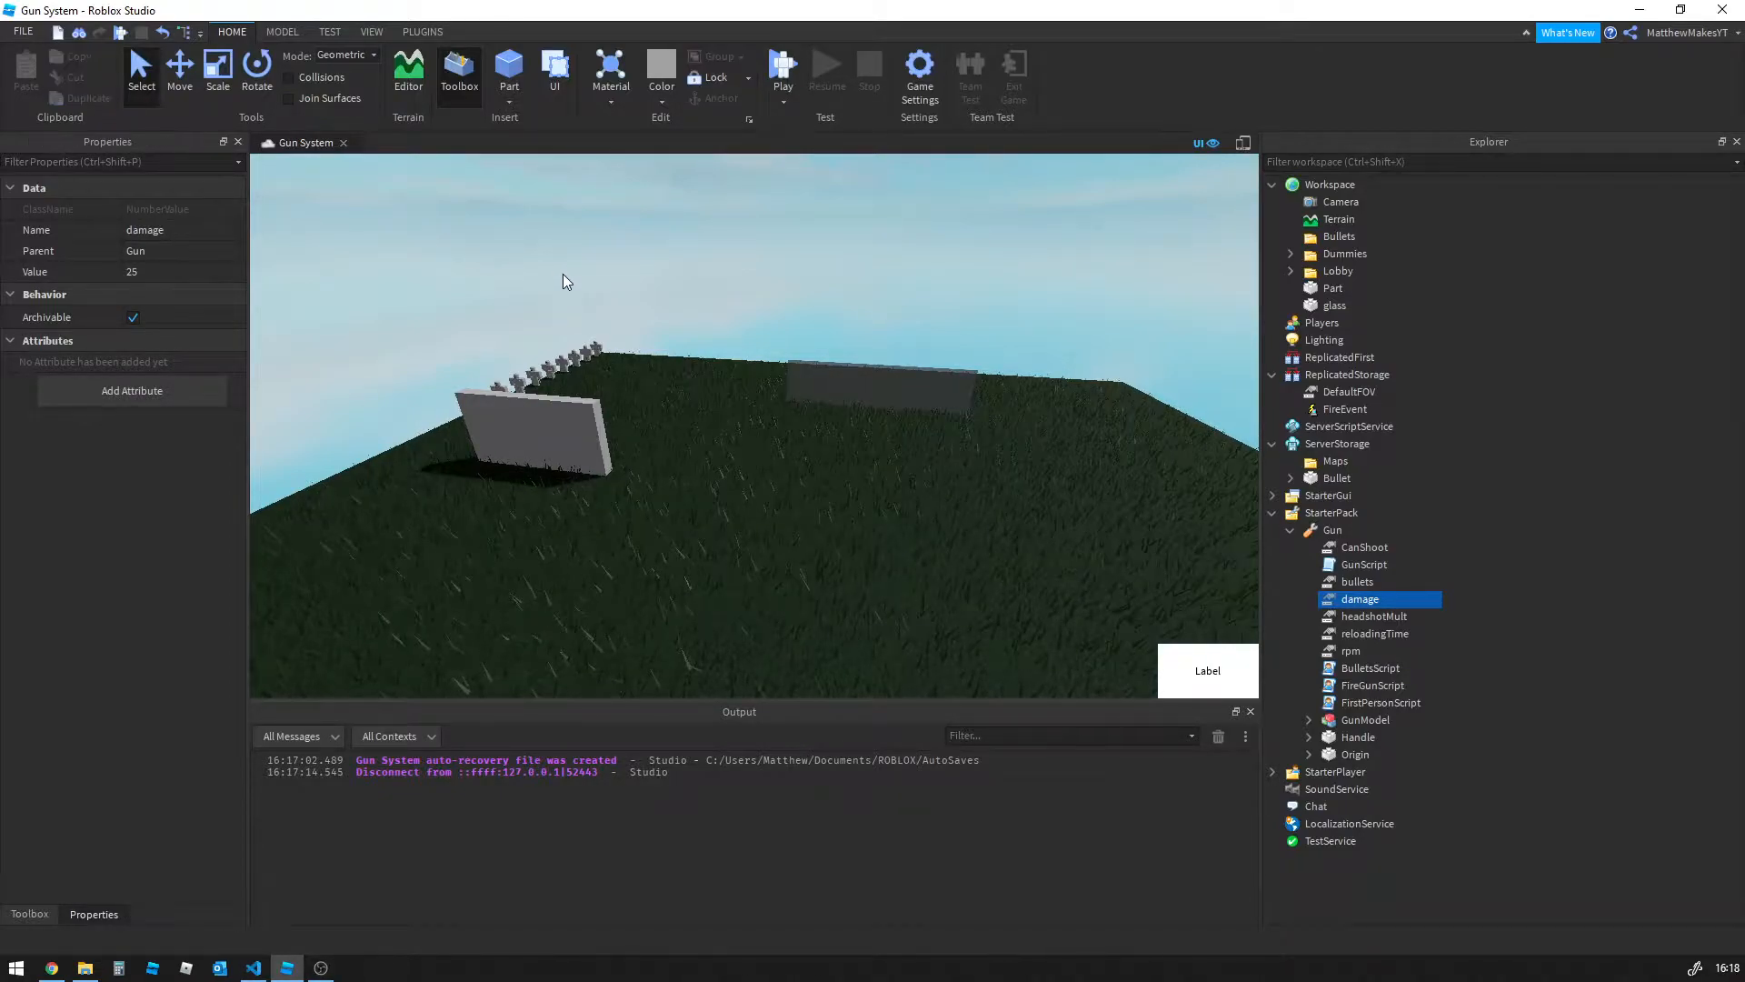
# Inspect the Gun's reloadingTime and rpm values, and work out 60 ÷ 200 in Calculator before closing it
pyautogui.click(1333, 634)
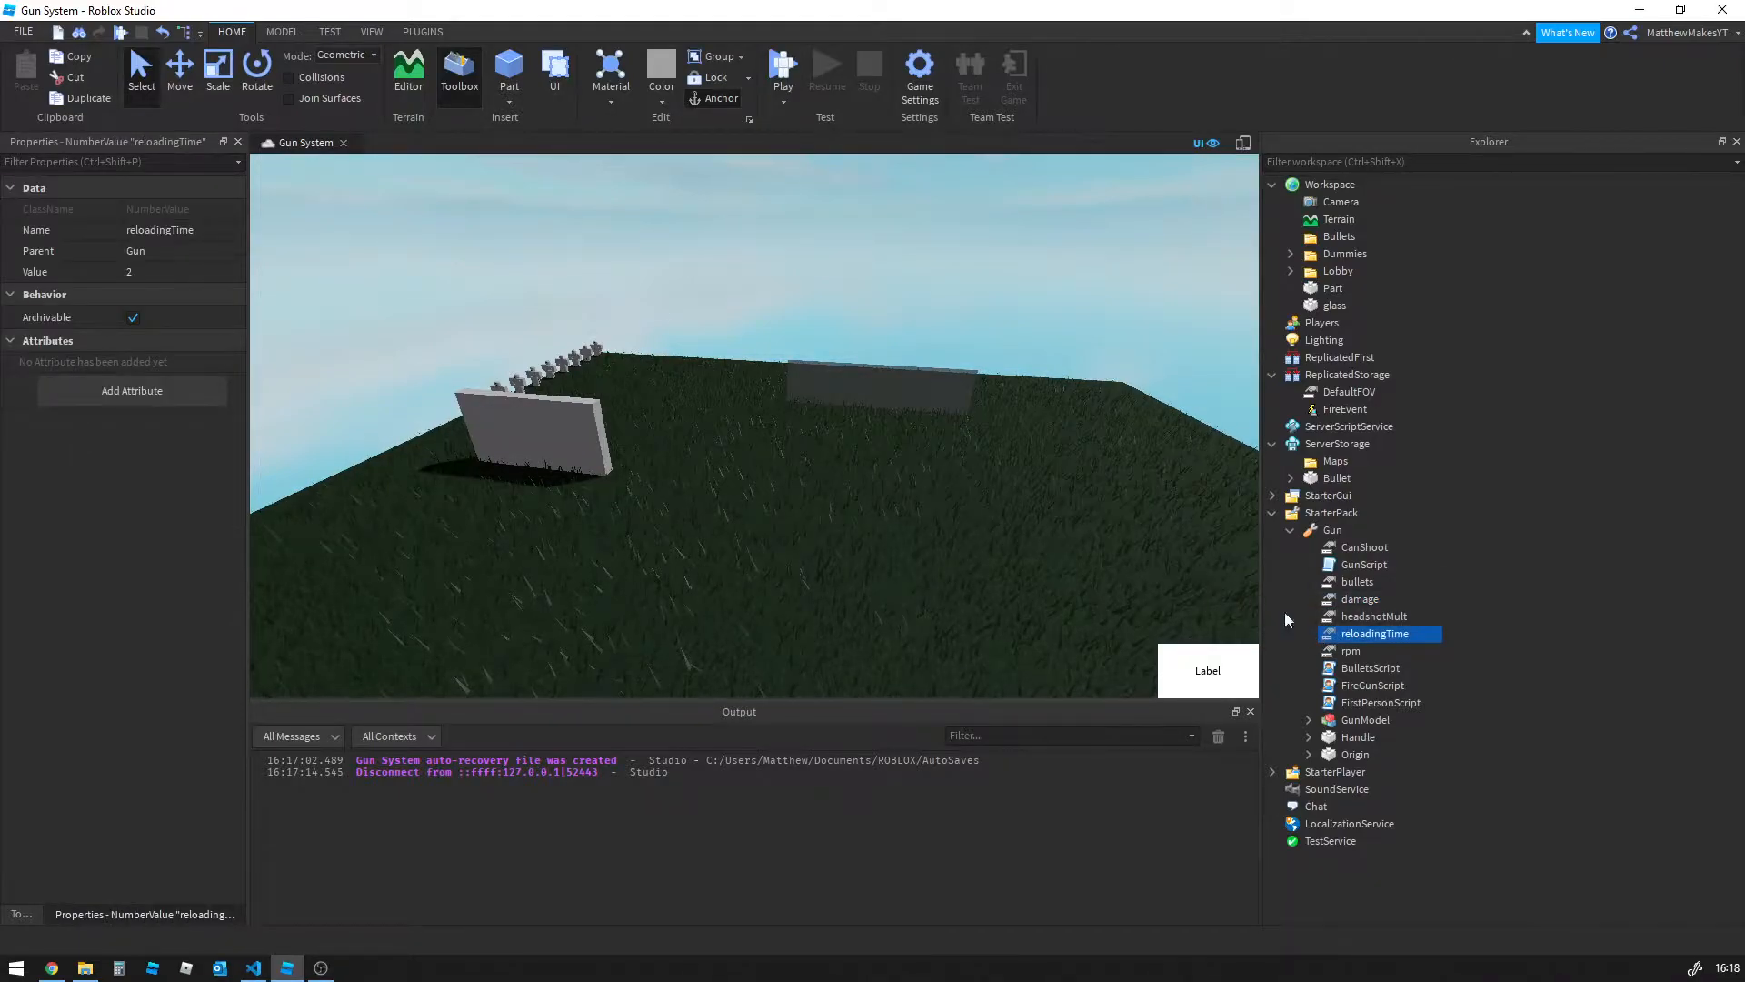
pyautogui.click(1329, 652)
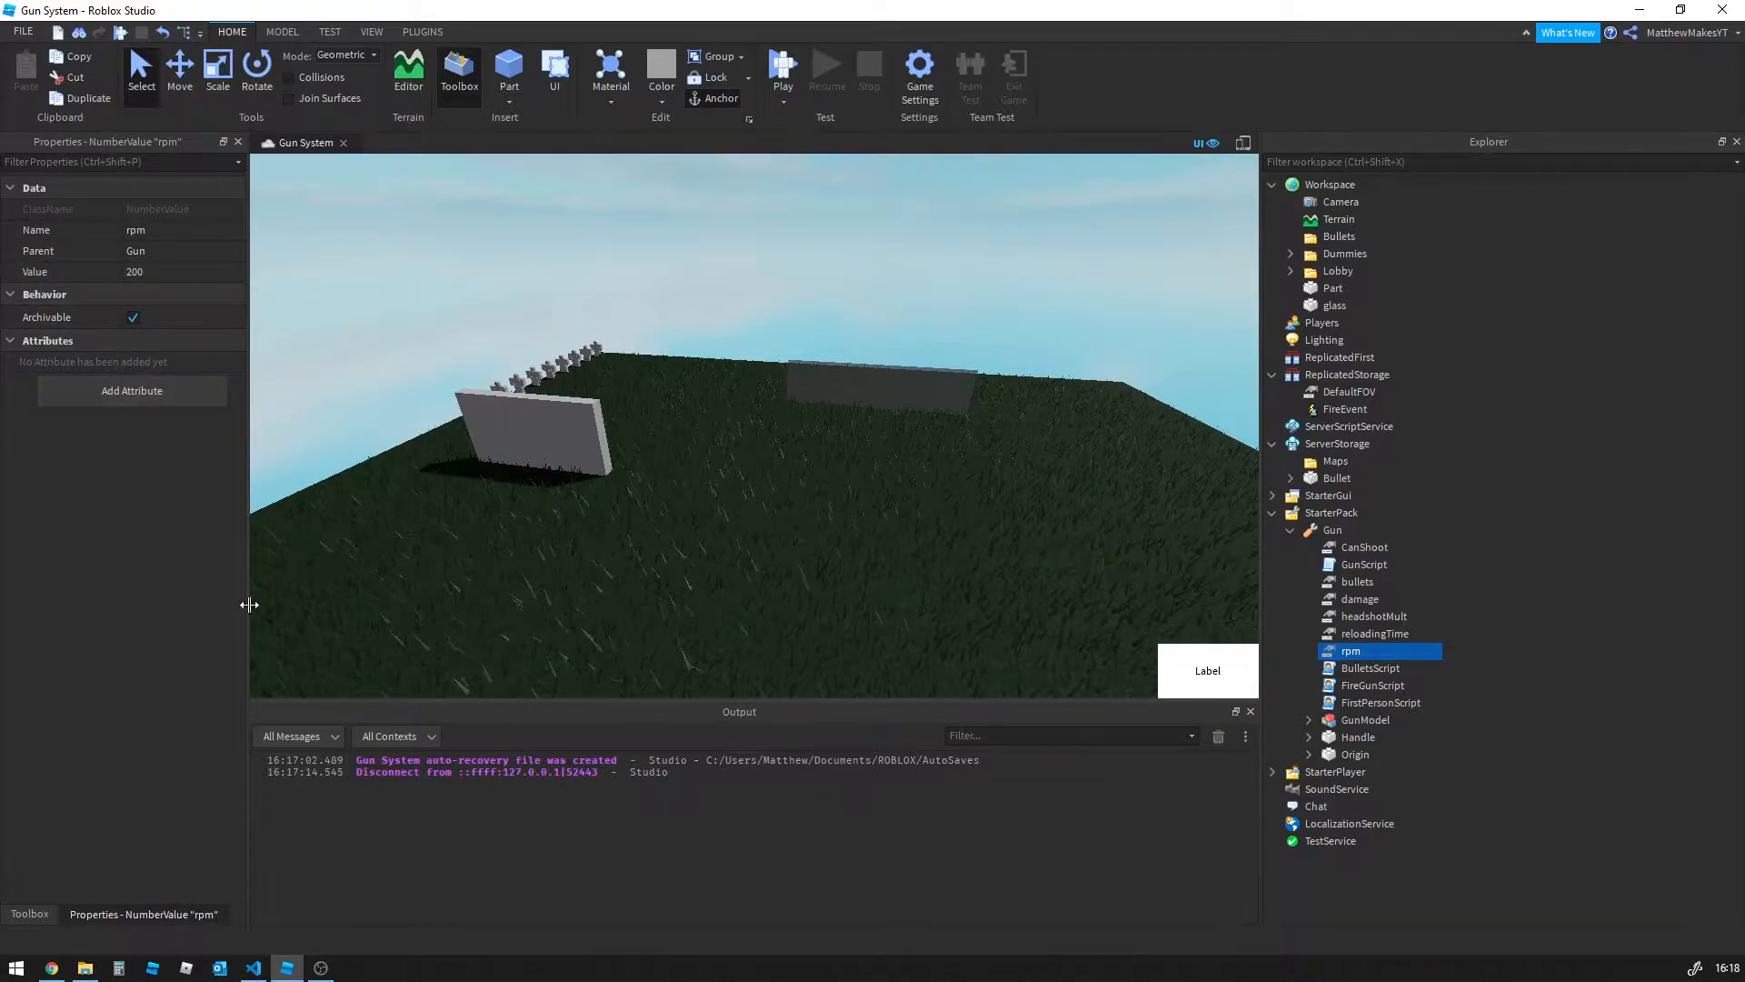
pyautogui.click(119, 968)
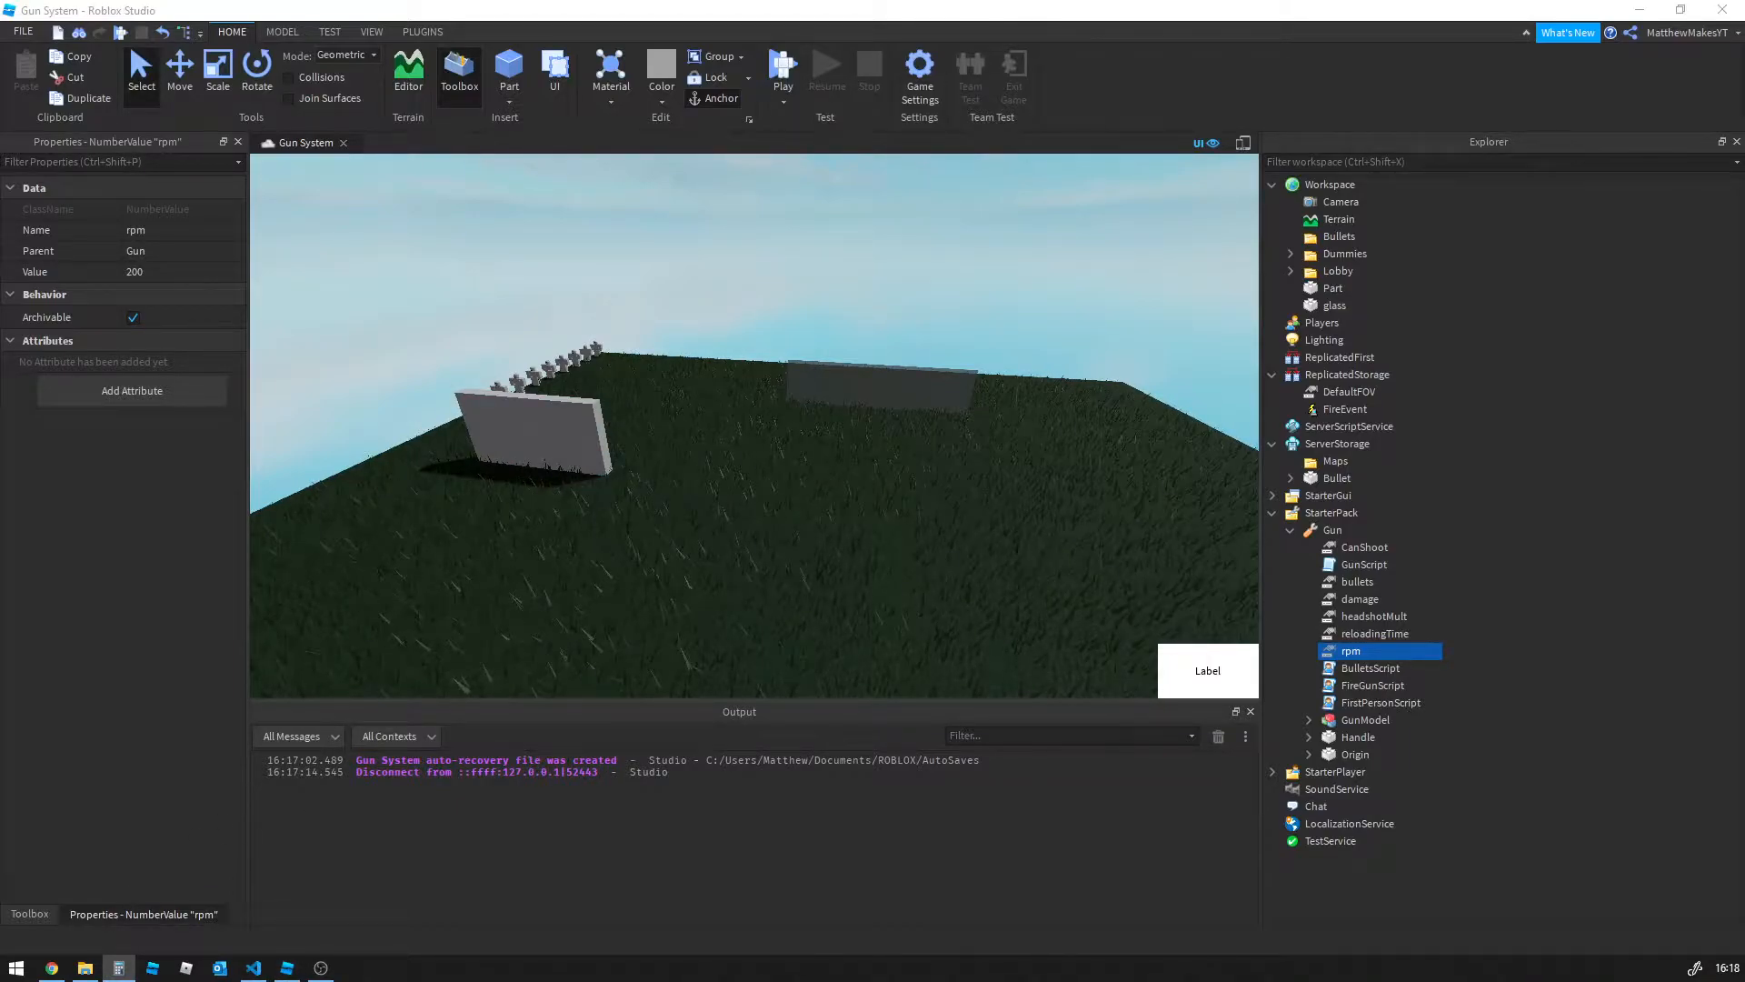
pyautogui.moveTo(1220, 625); pyautogui.dragTo(857, 207)
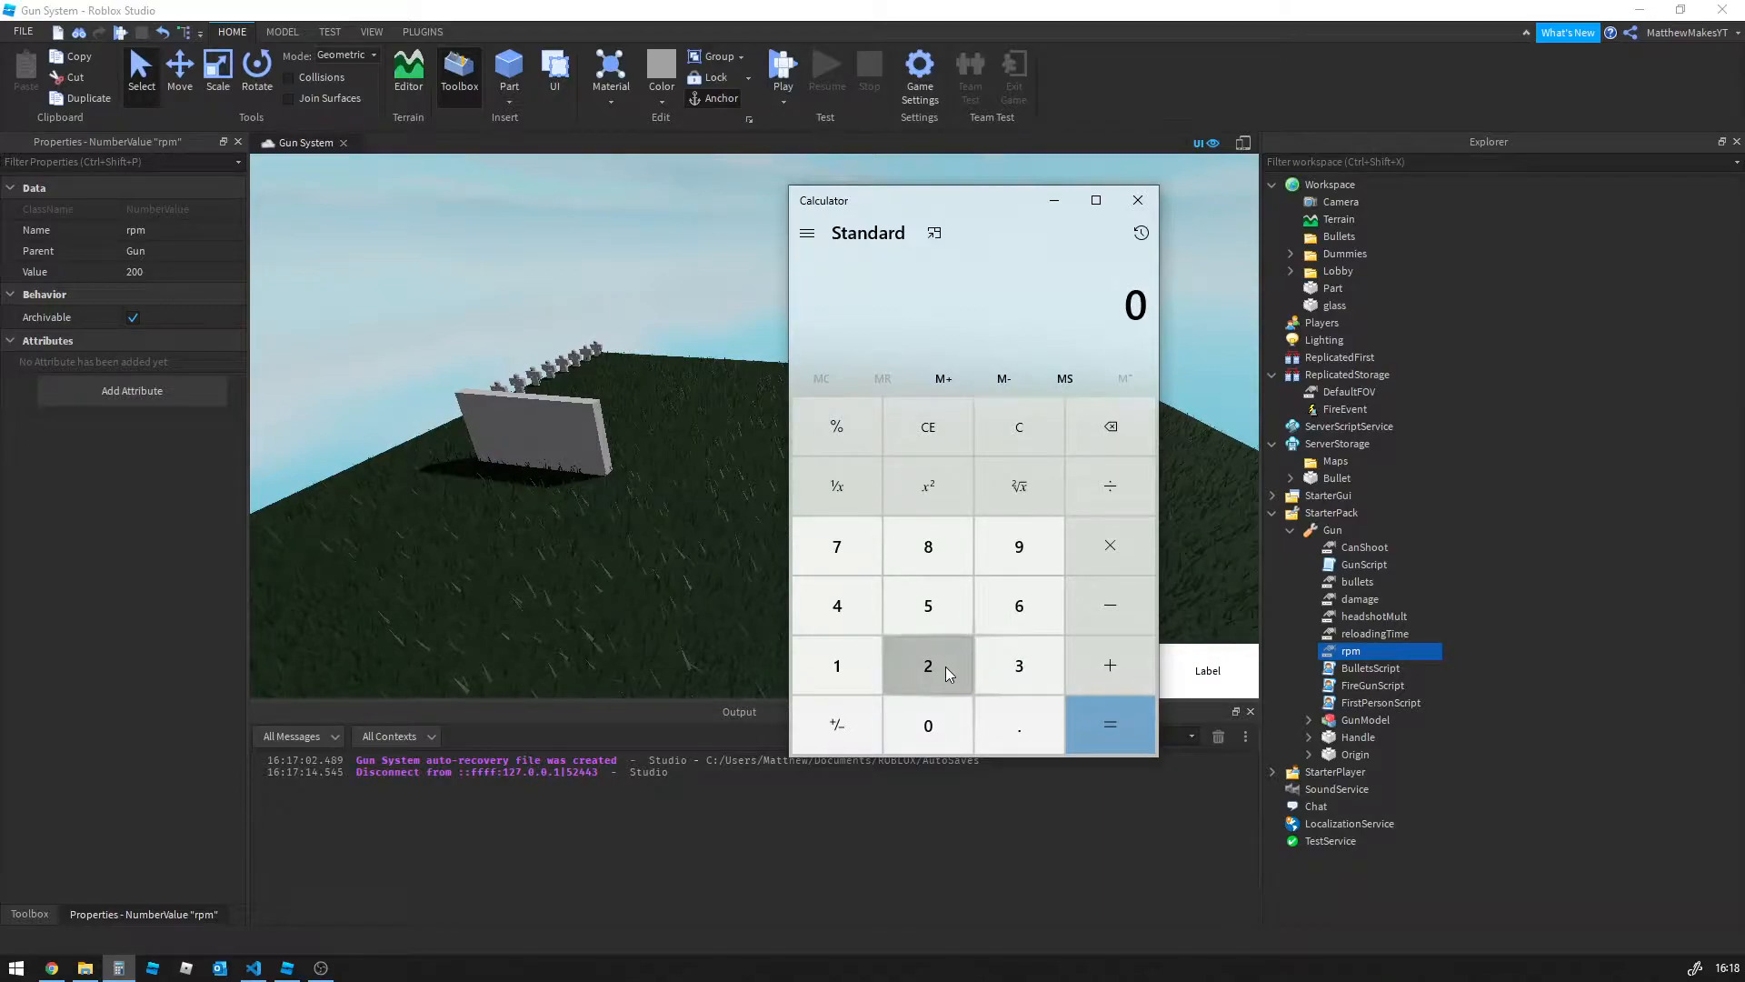
pyautogui.click(1014, 611)
pyautogui.click(932, 719)
pyautogui.click(1120, 491)
pyautogui.click(920, 661)
pyautogui.click(920, 662)
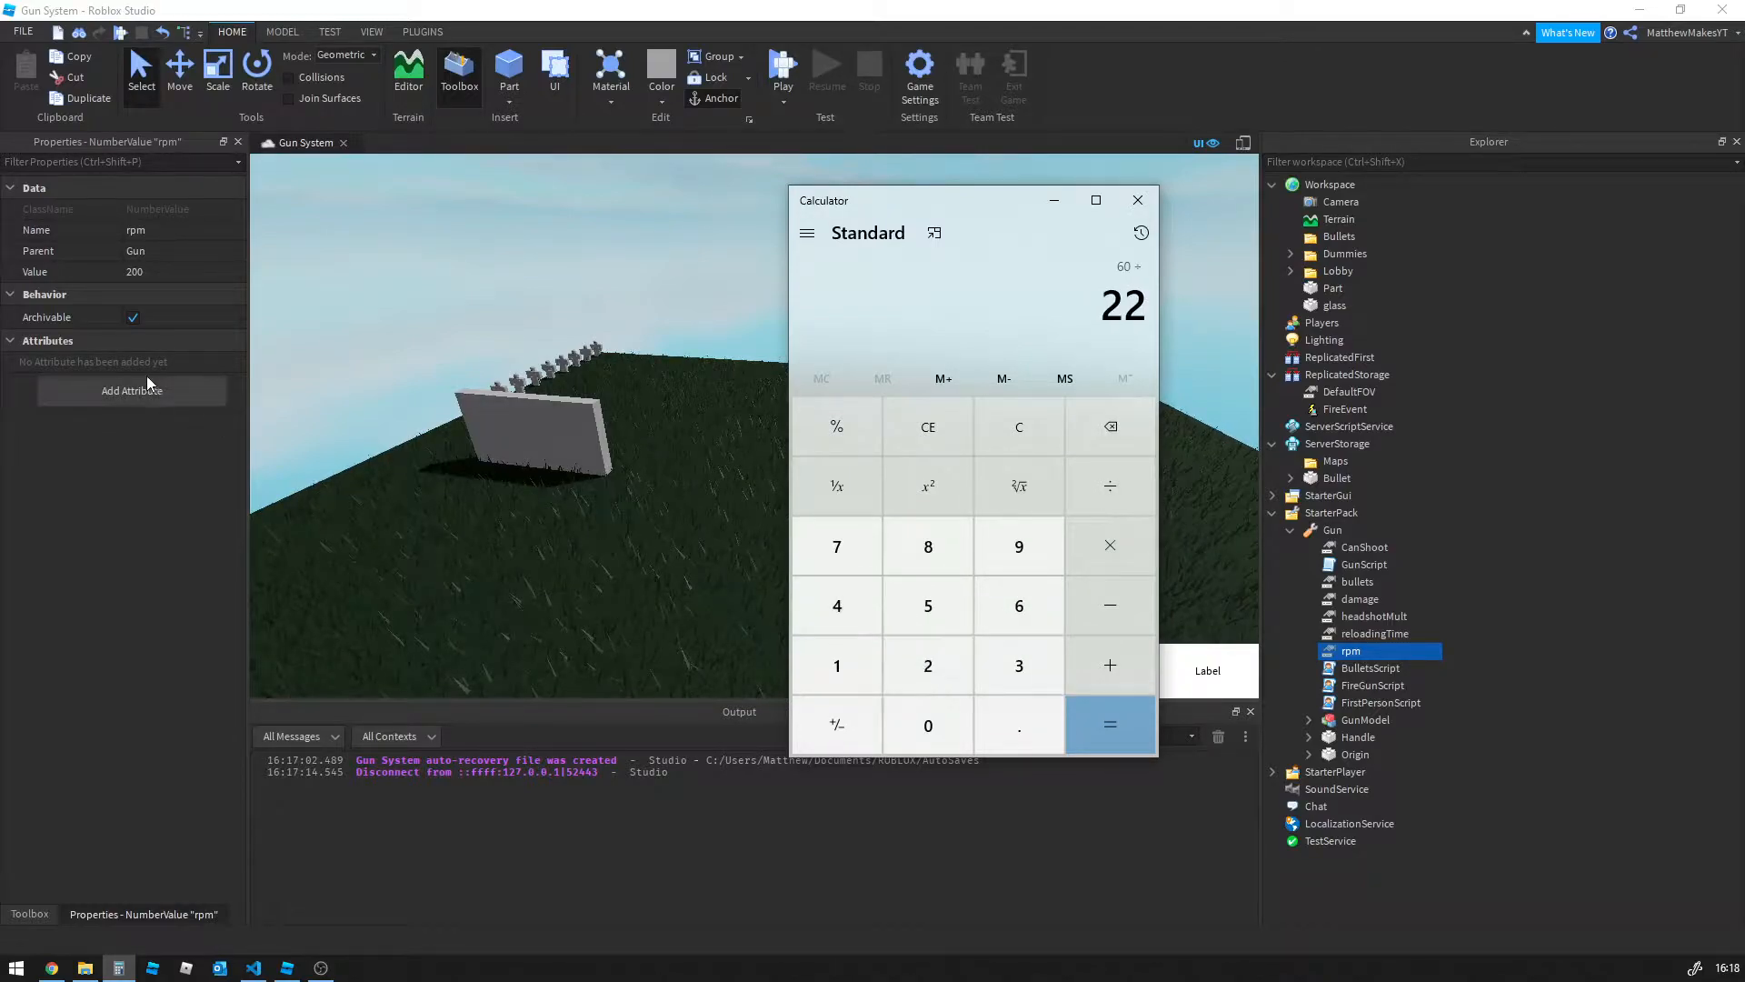
pyautogui.click(945, 713)
pyautogui.click(945, 712)
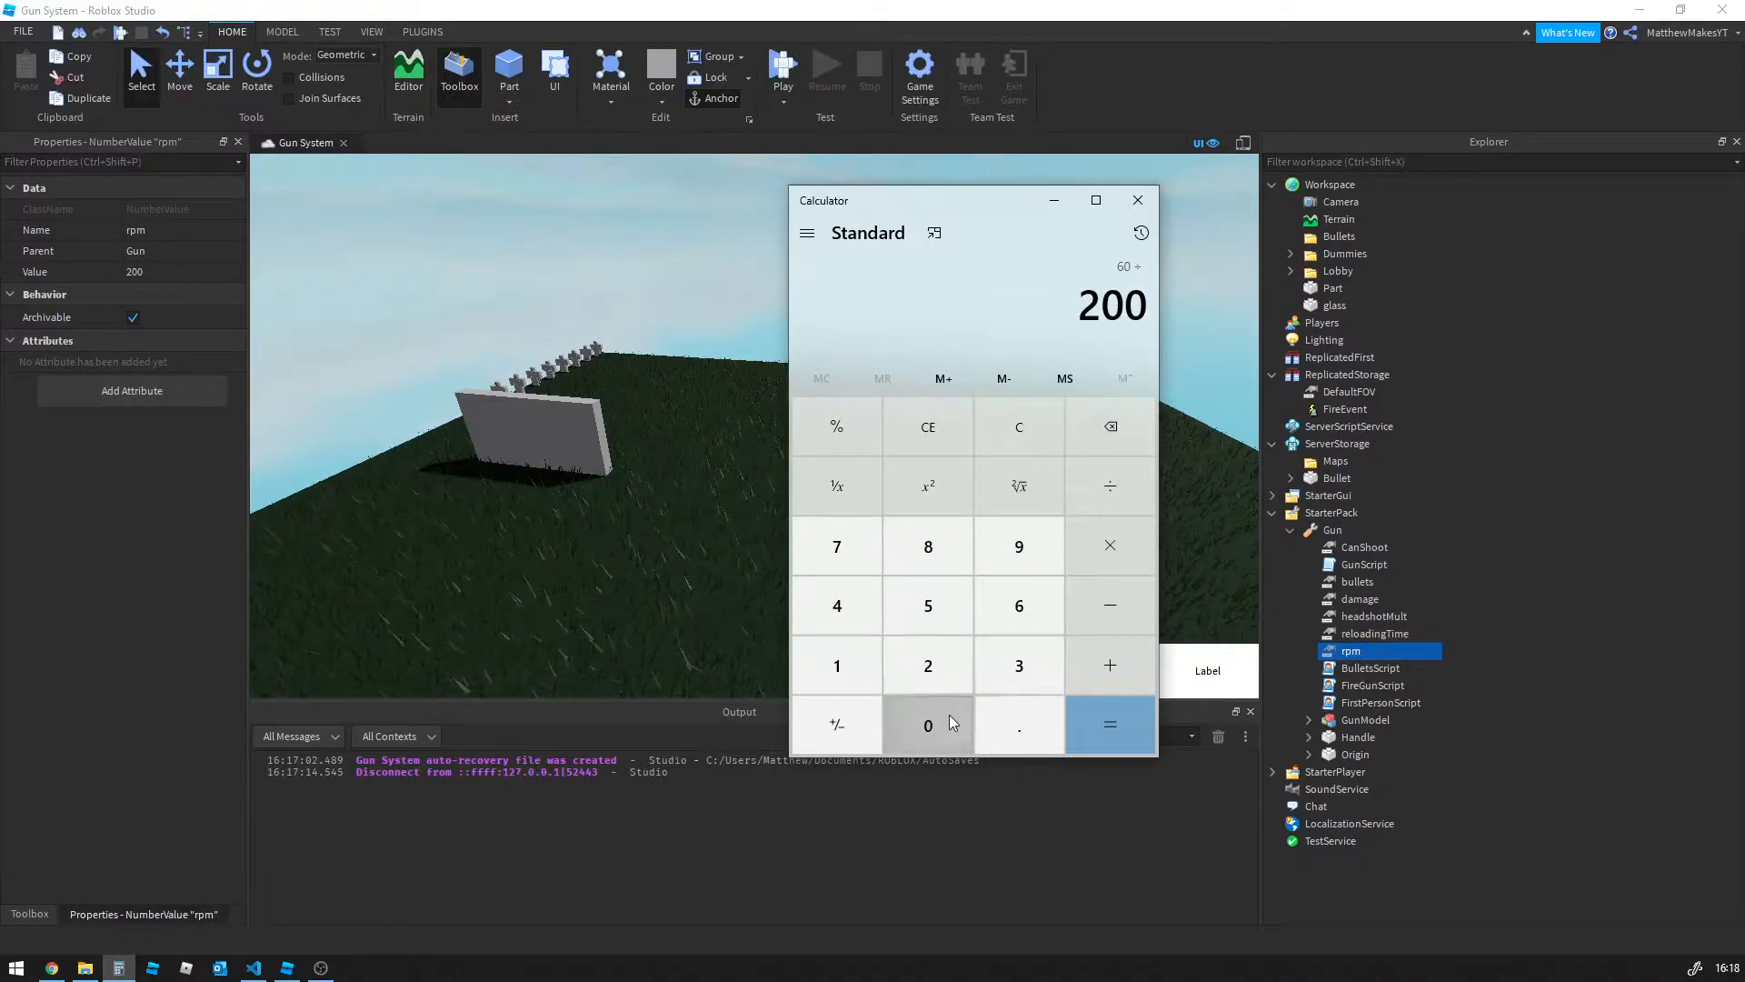
pyautogui.click(1096, 717)
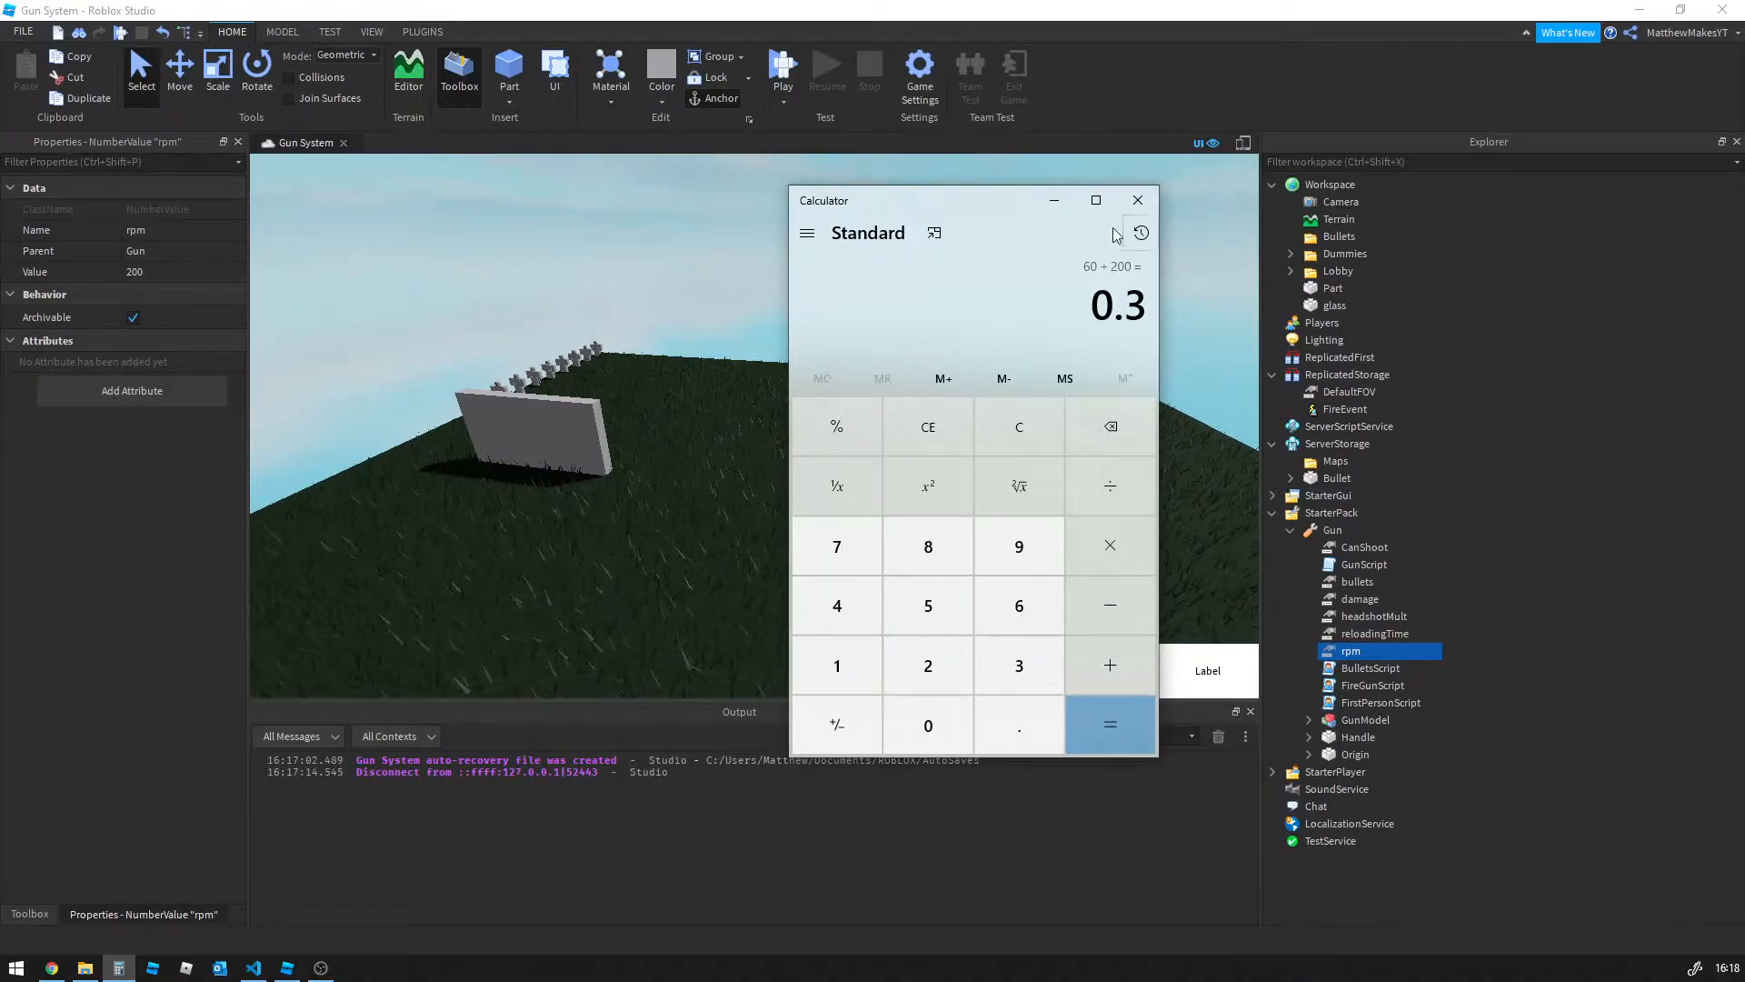
pyautogui.click(1137, 199)
pyautogui.click(1067, 267)
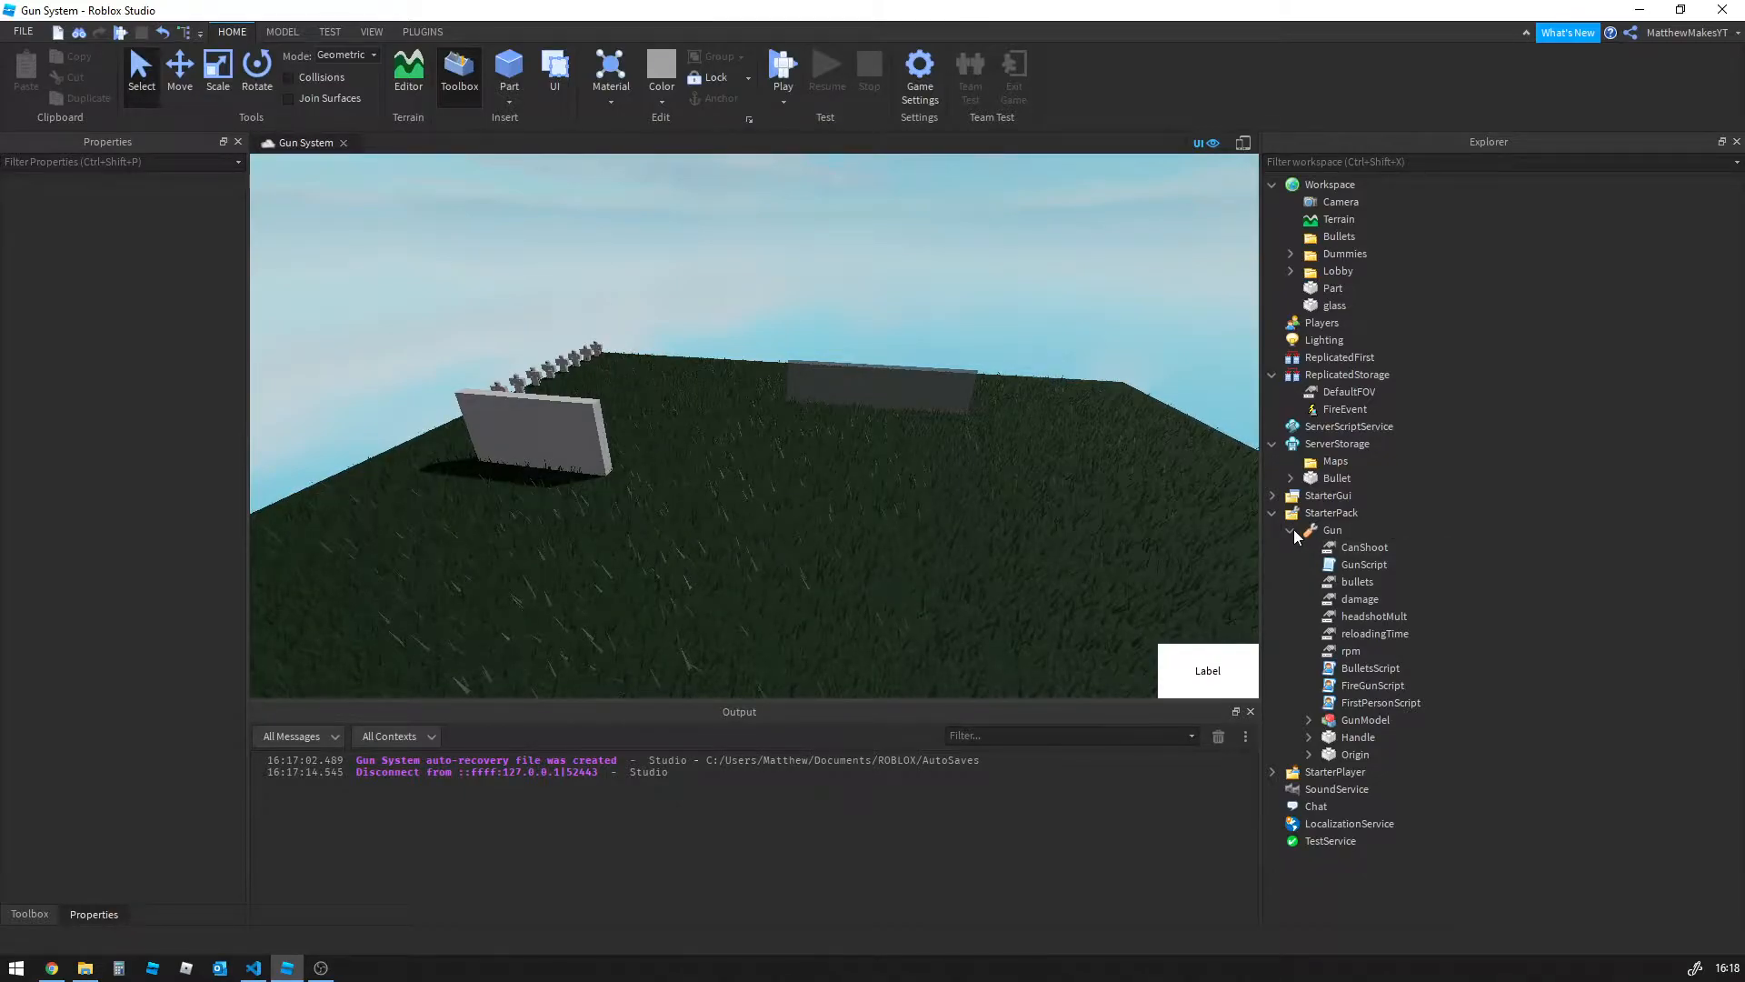
# Expand GunModel to see its parts, and move the Gun tool from StarterPack into Workspace, expanding and focusing on it
pyautogui.click(1309, 720)
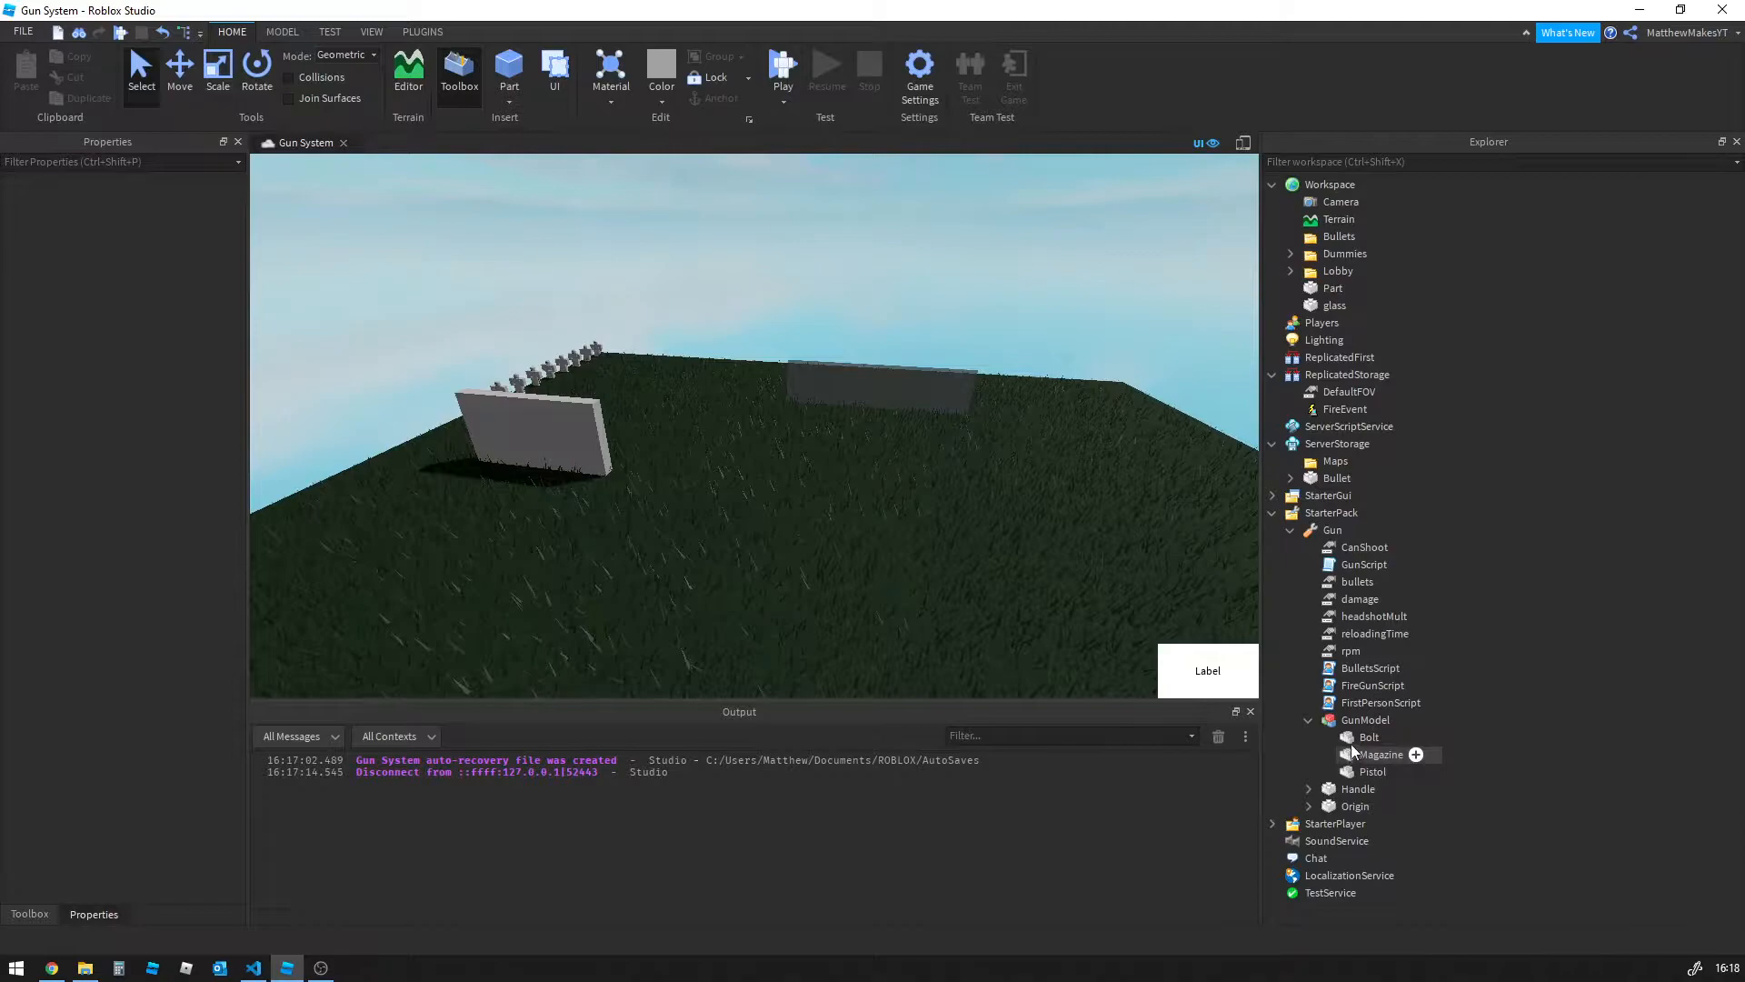
pyautogui.moveTo(1371, 535); pyautogui.dragTo(1332, 188)
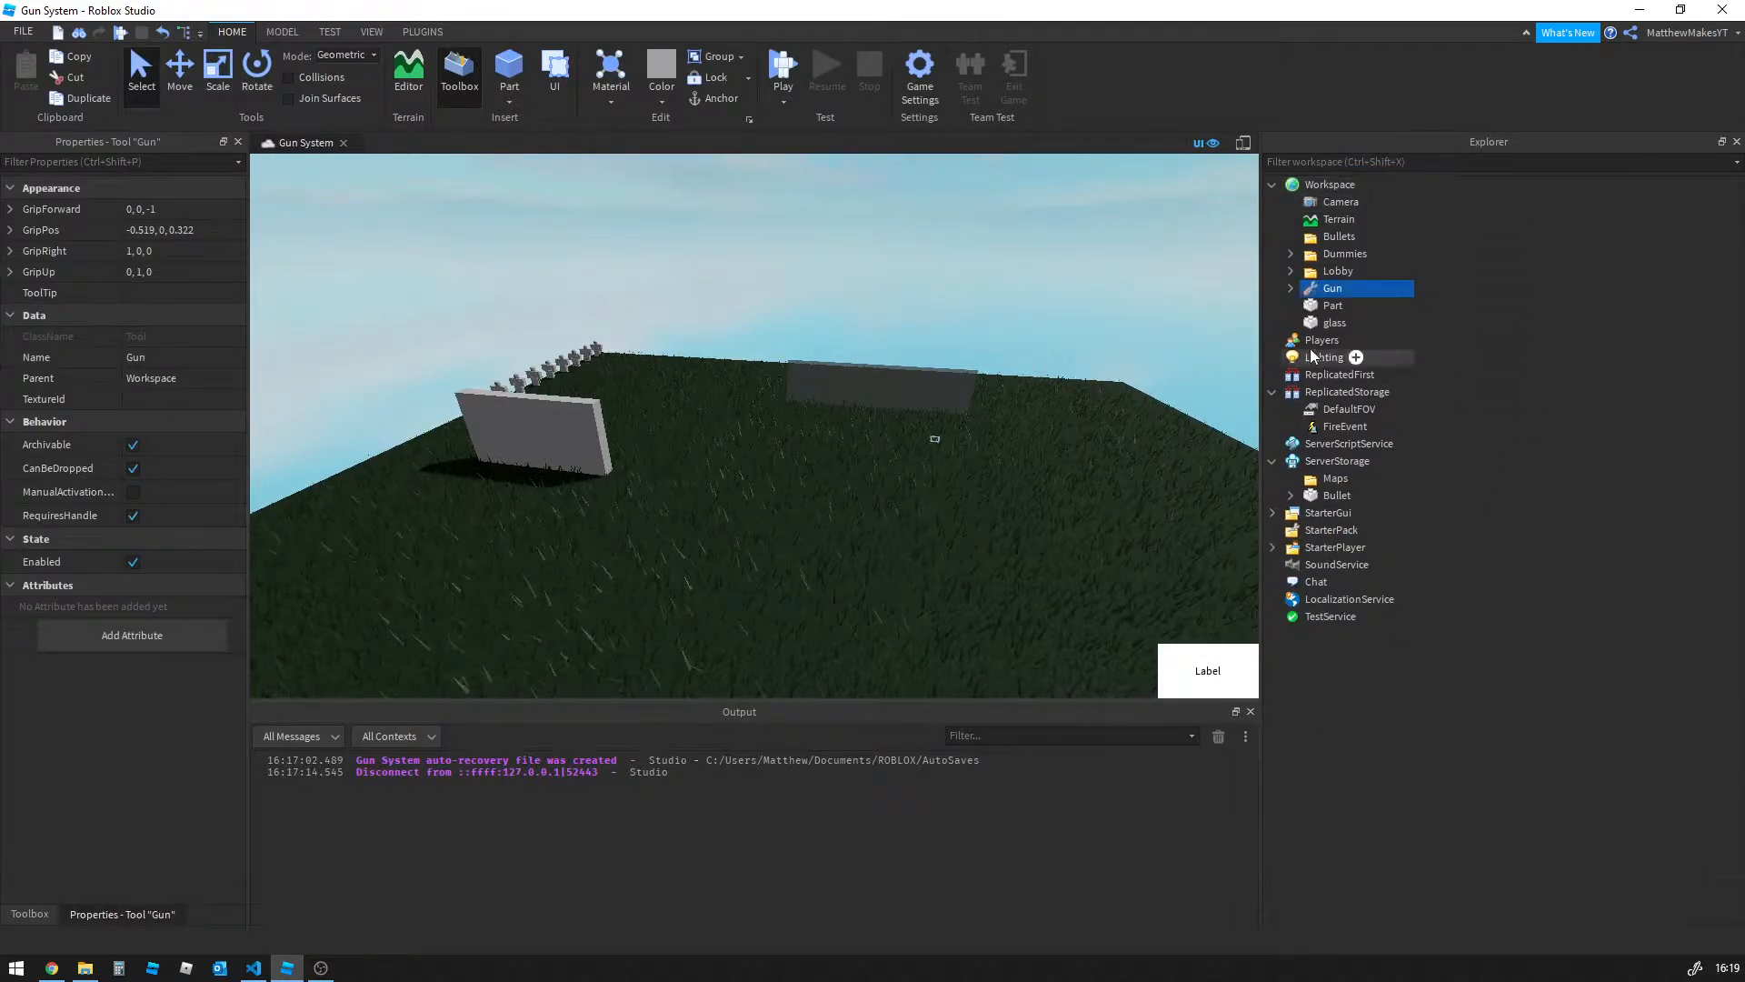
pyautogui.click(1290, 289)
pyautogui.press('f')
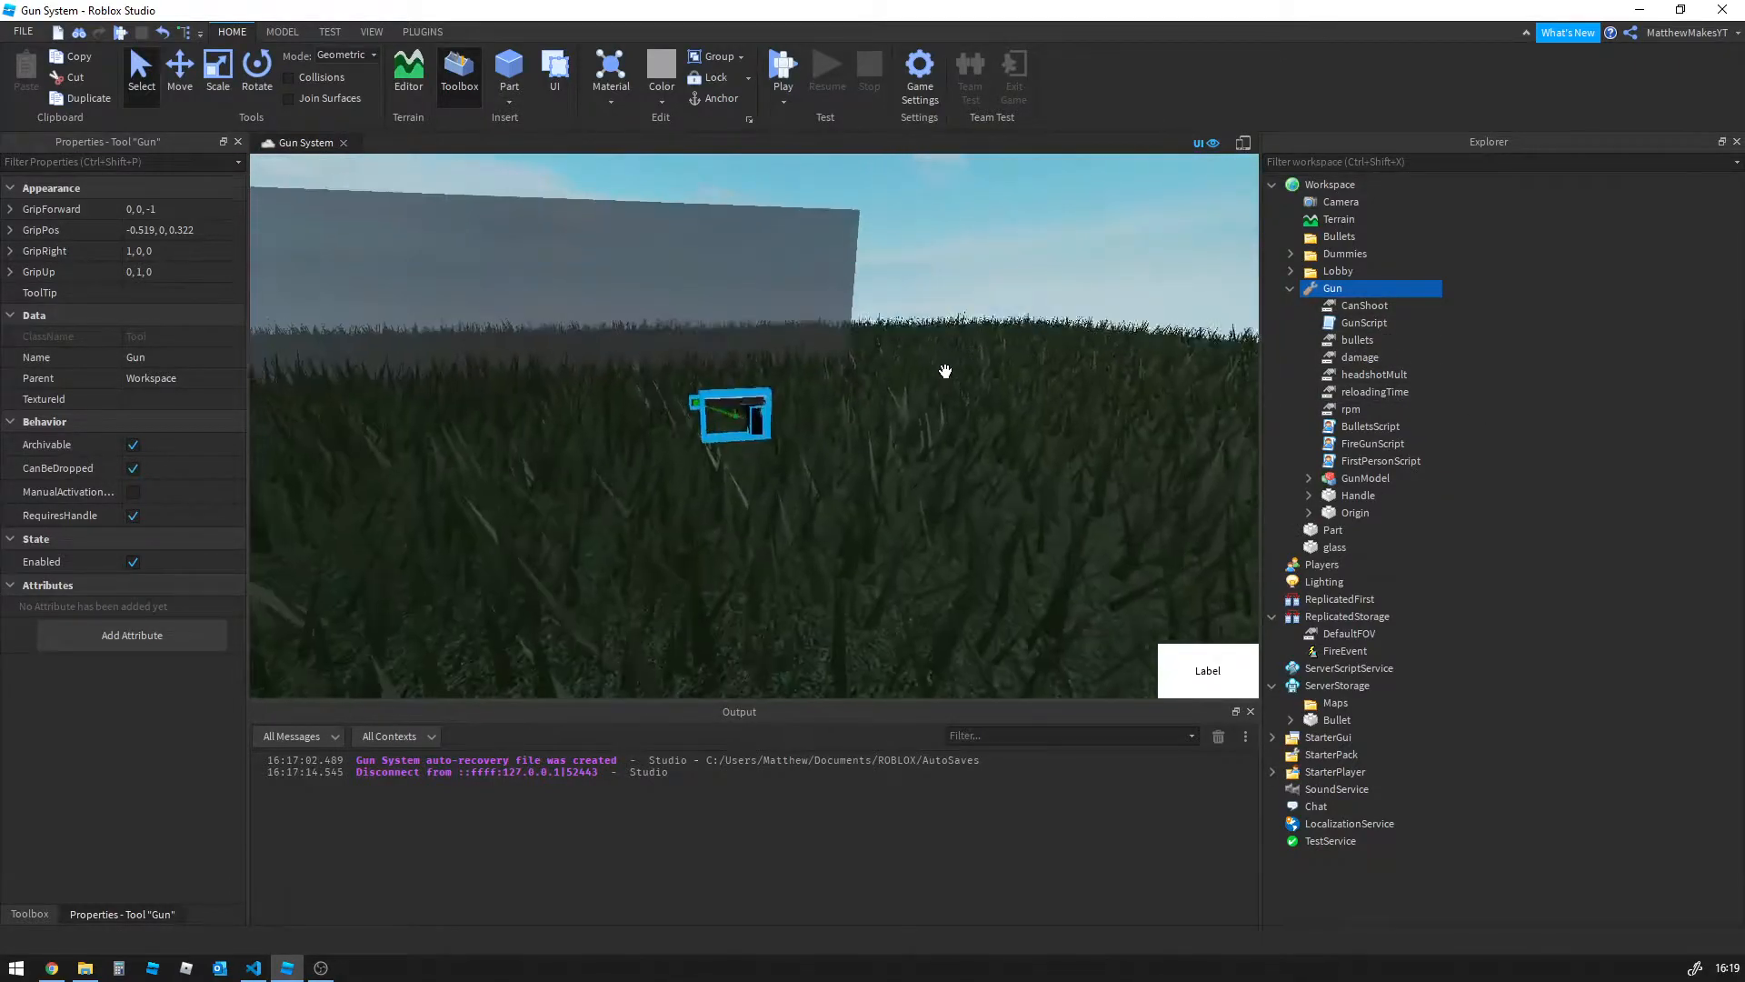
pyautogui.moveTo(943, 374); pyautogui.dragTo(940, 385, button='right')
pyautogui.press('d')
pyautogui.press('a')
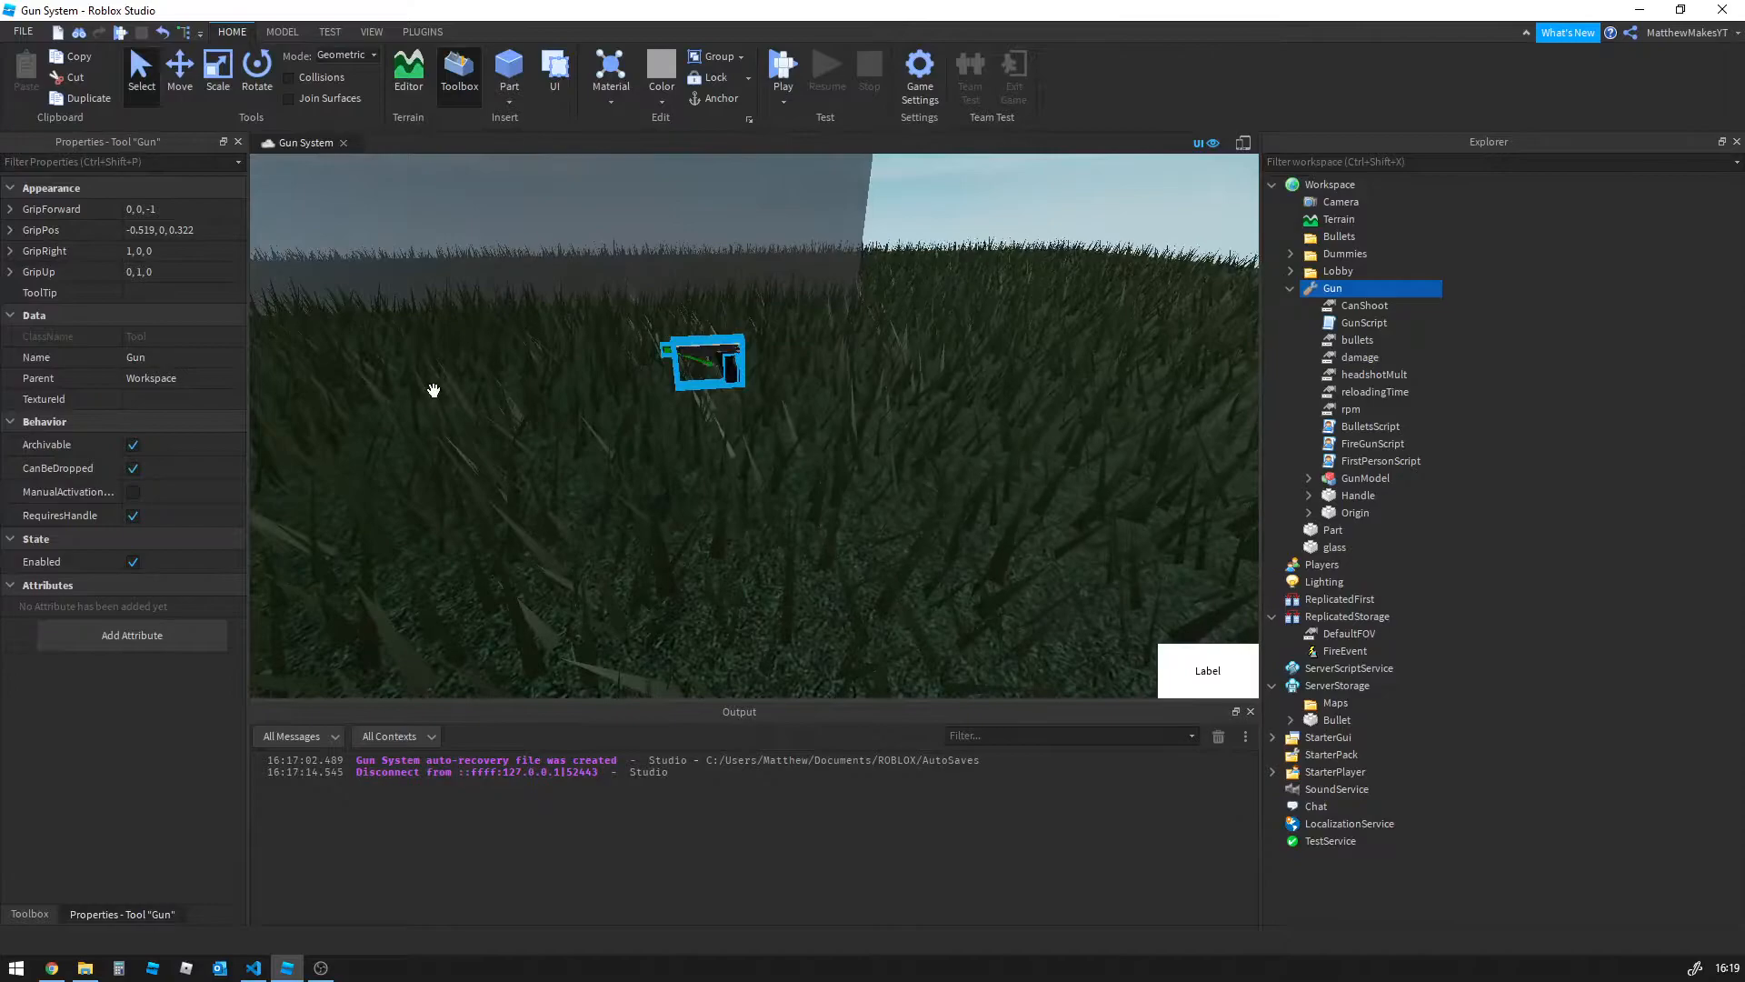
# Search the marketplace models in the Toolbox for "gun" and insert the M4 Gun [FREE] model into the place
pyautogui.click(325, 35)
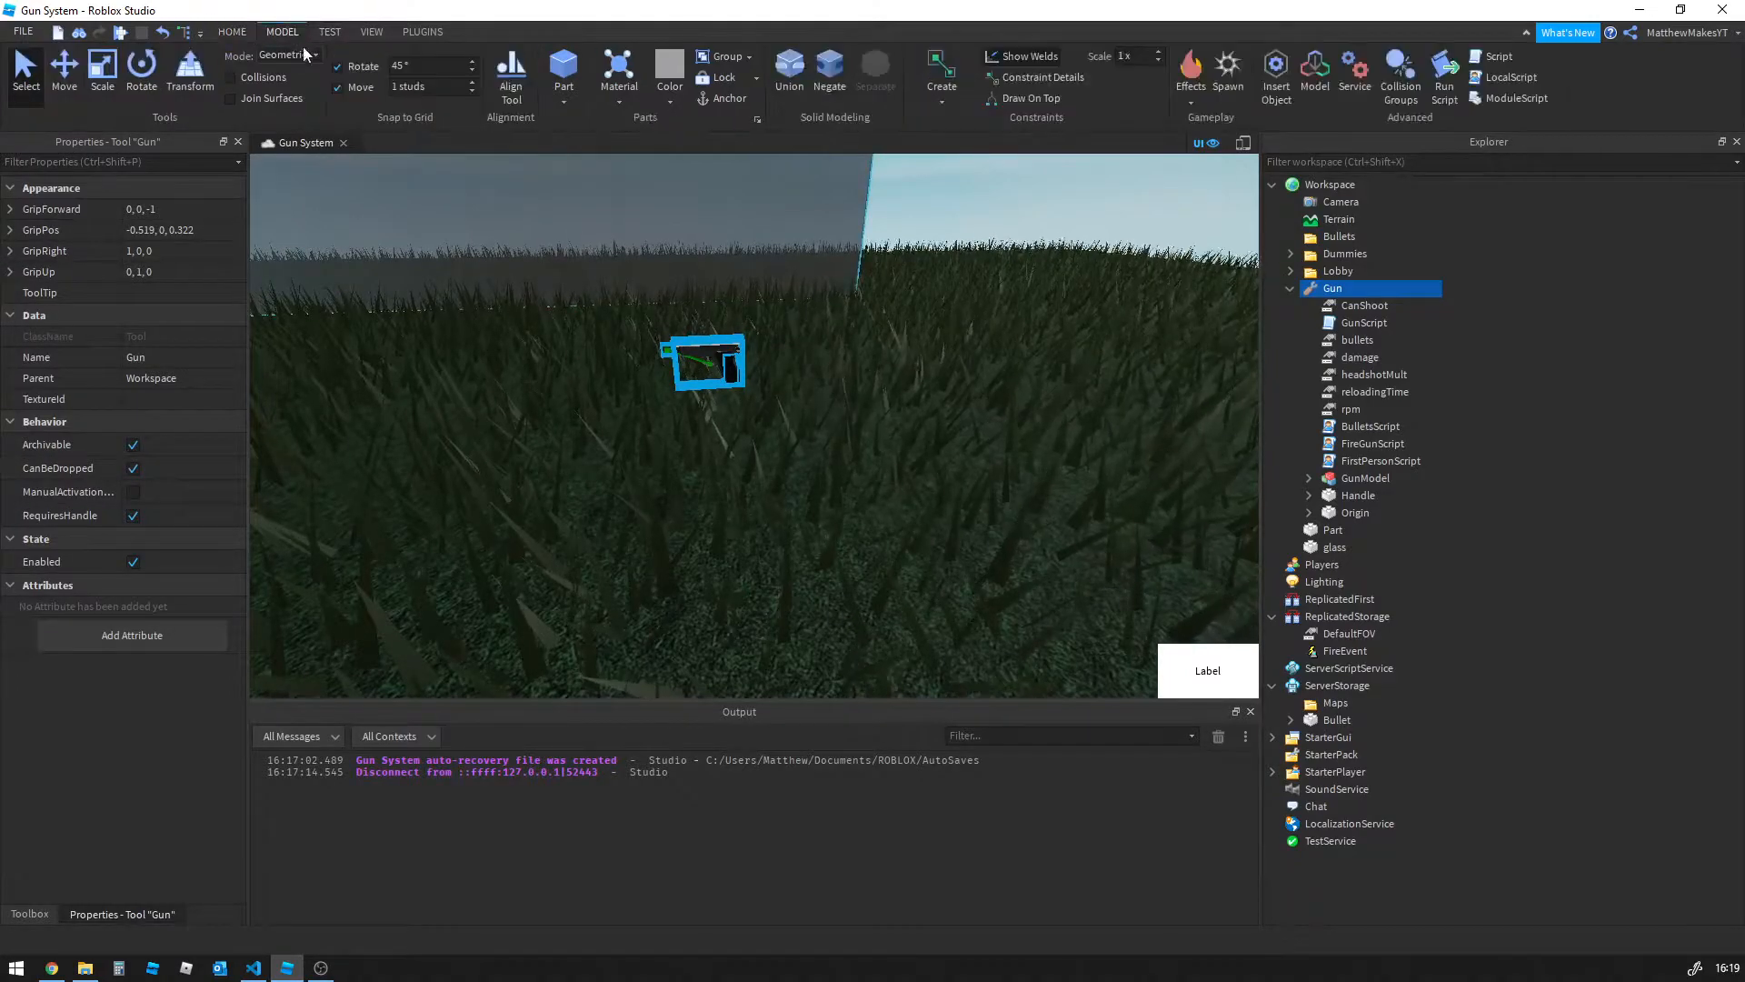
pyautogui.click(371, 32)
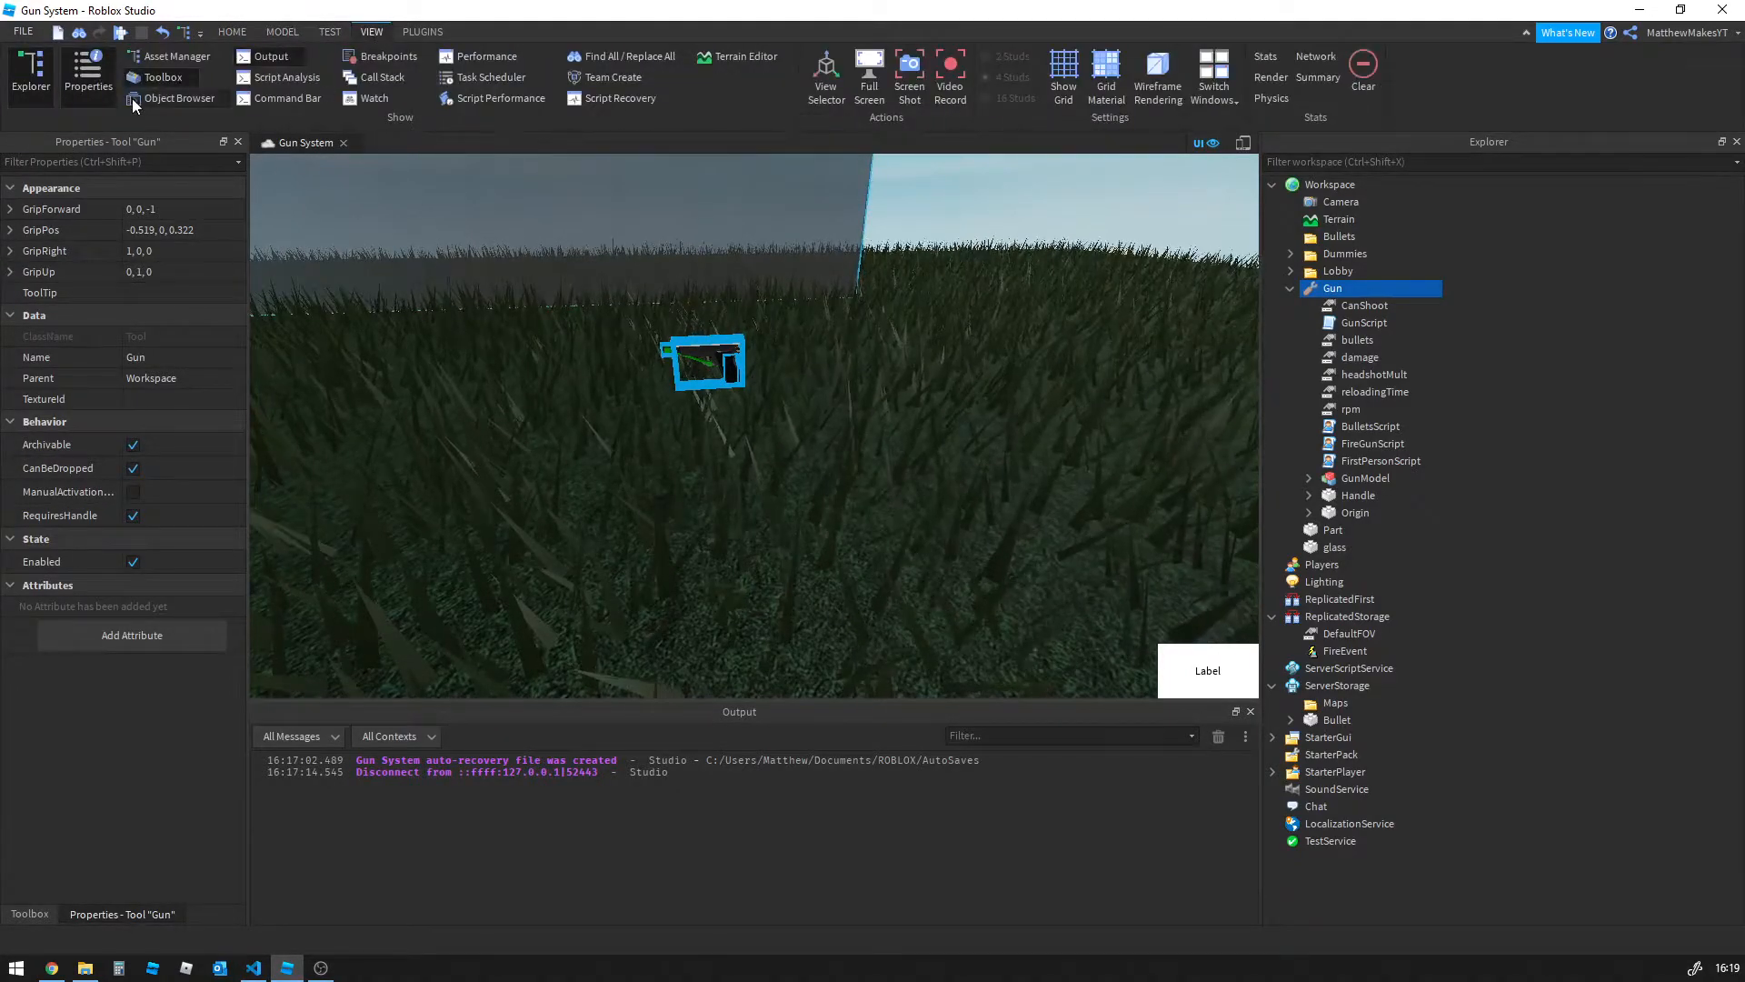
pyautogui.click(163, 78)
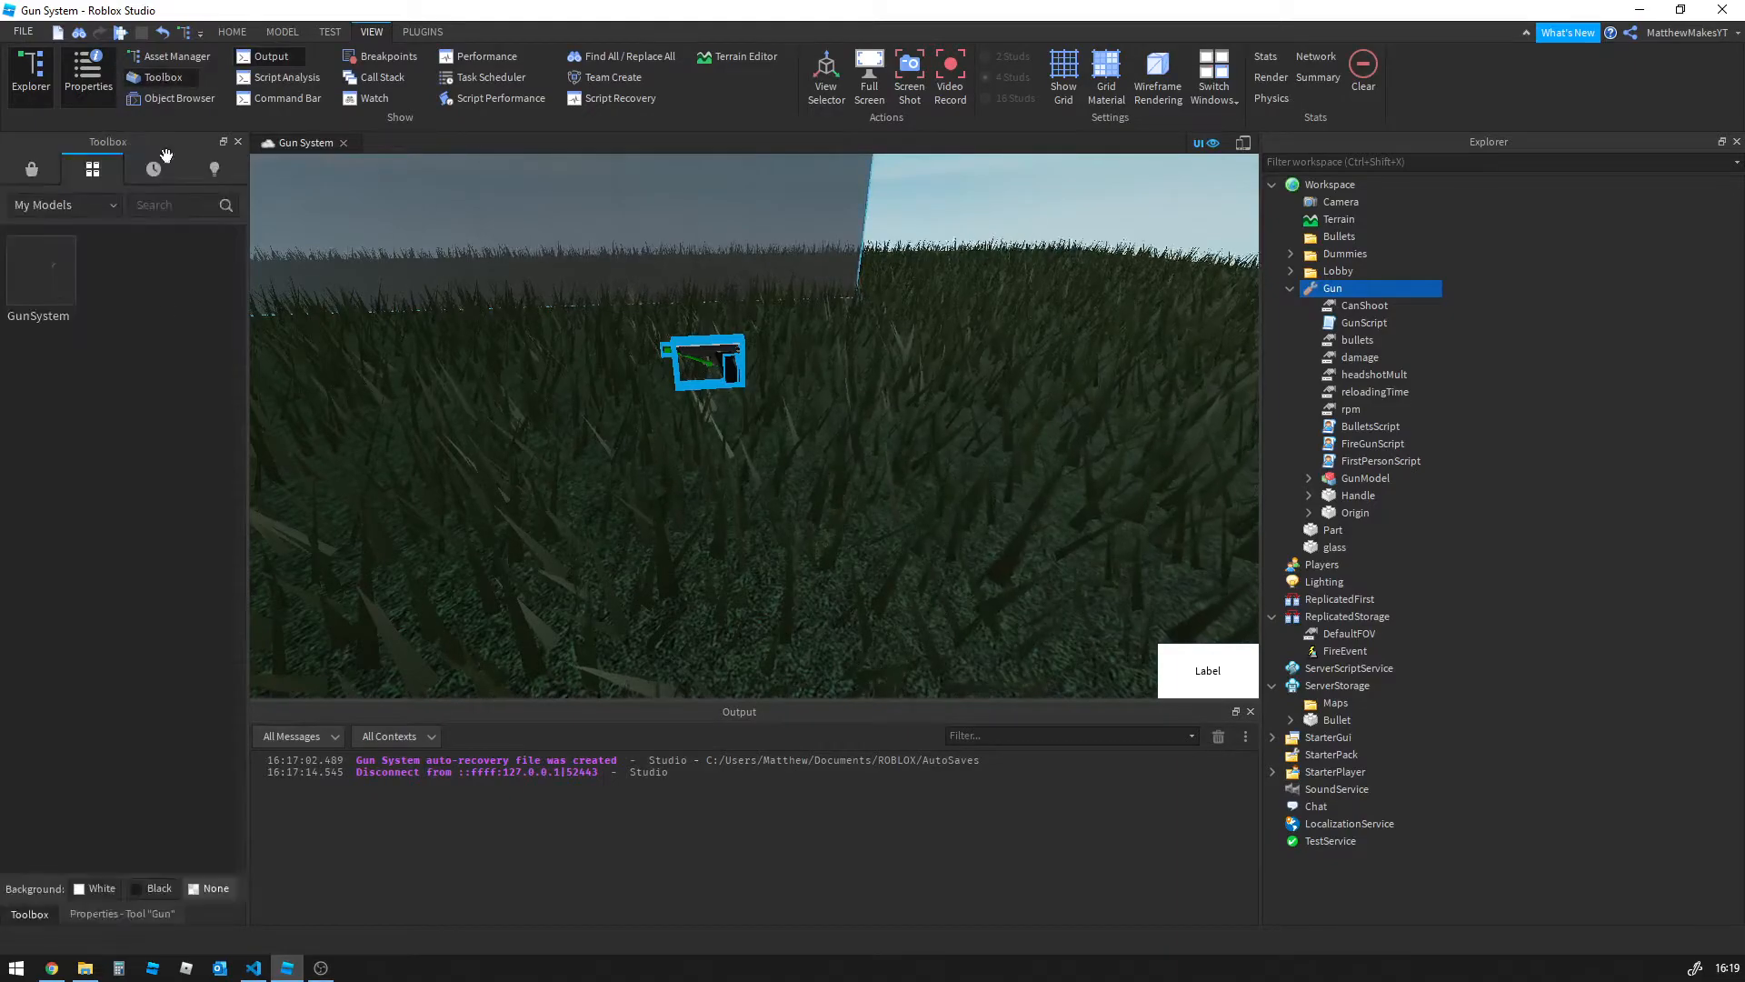
pyautogui.click(67, 207)
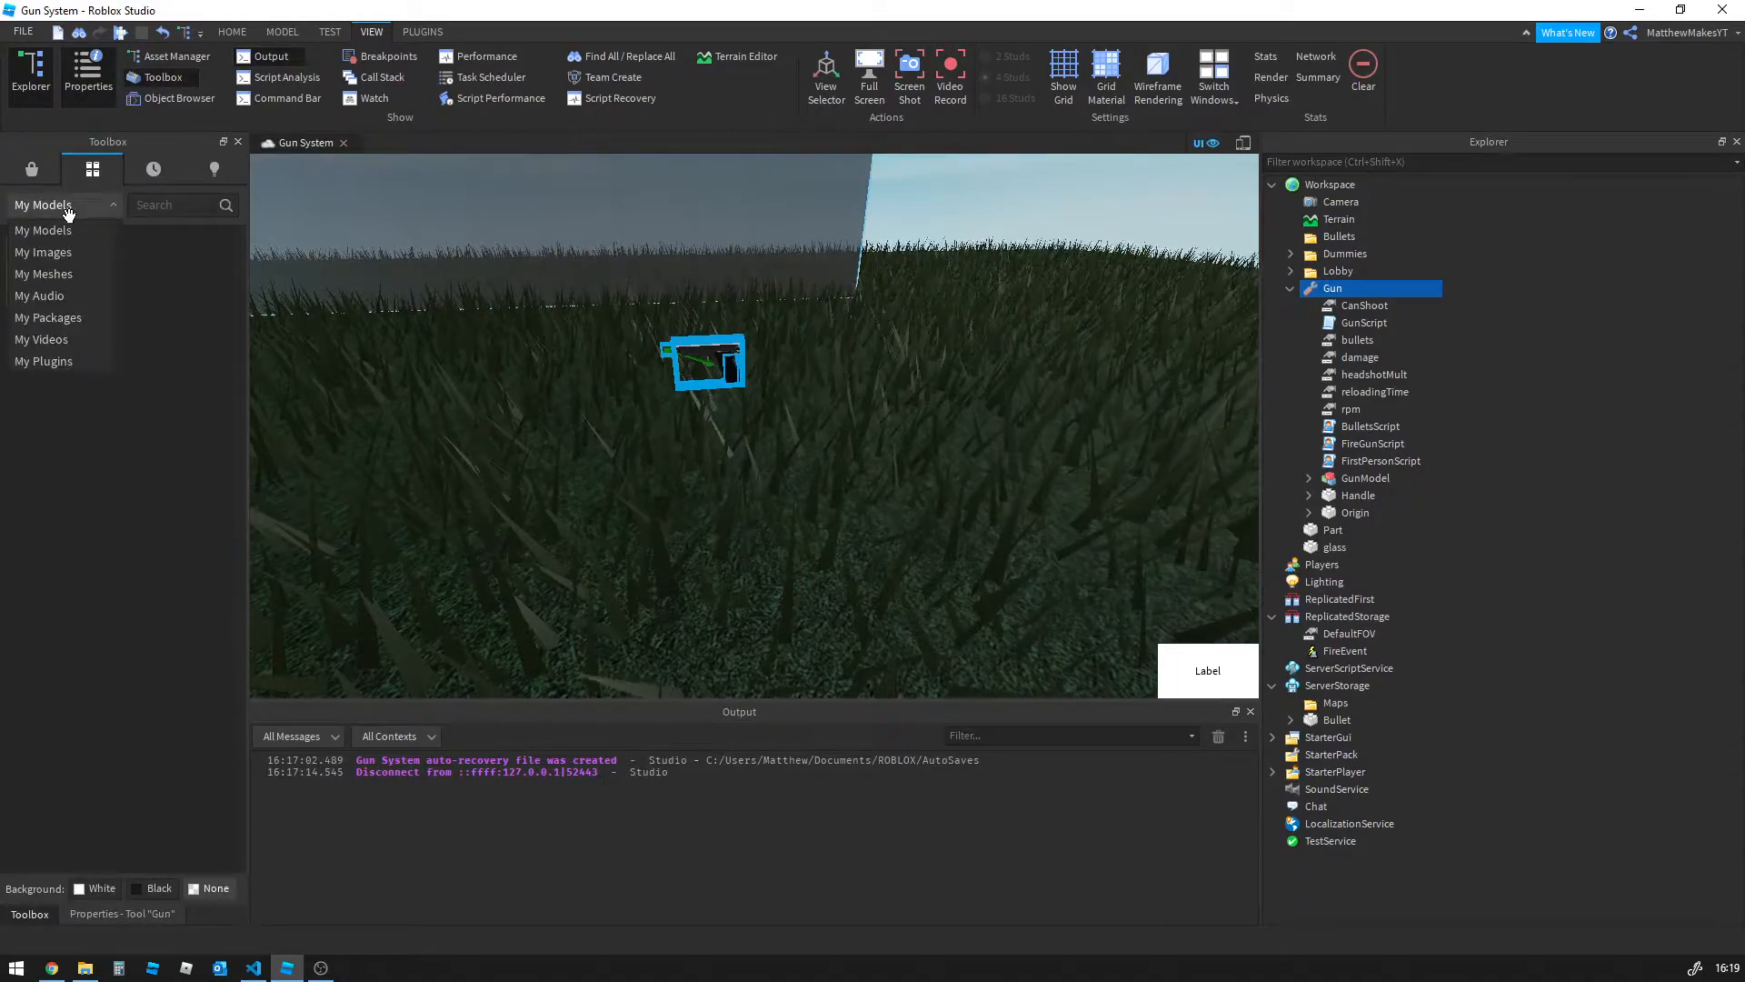
pyautogui.click(31, 169)
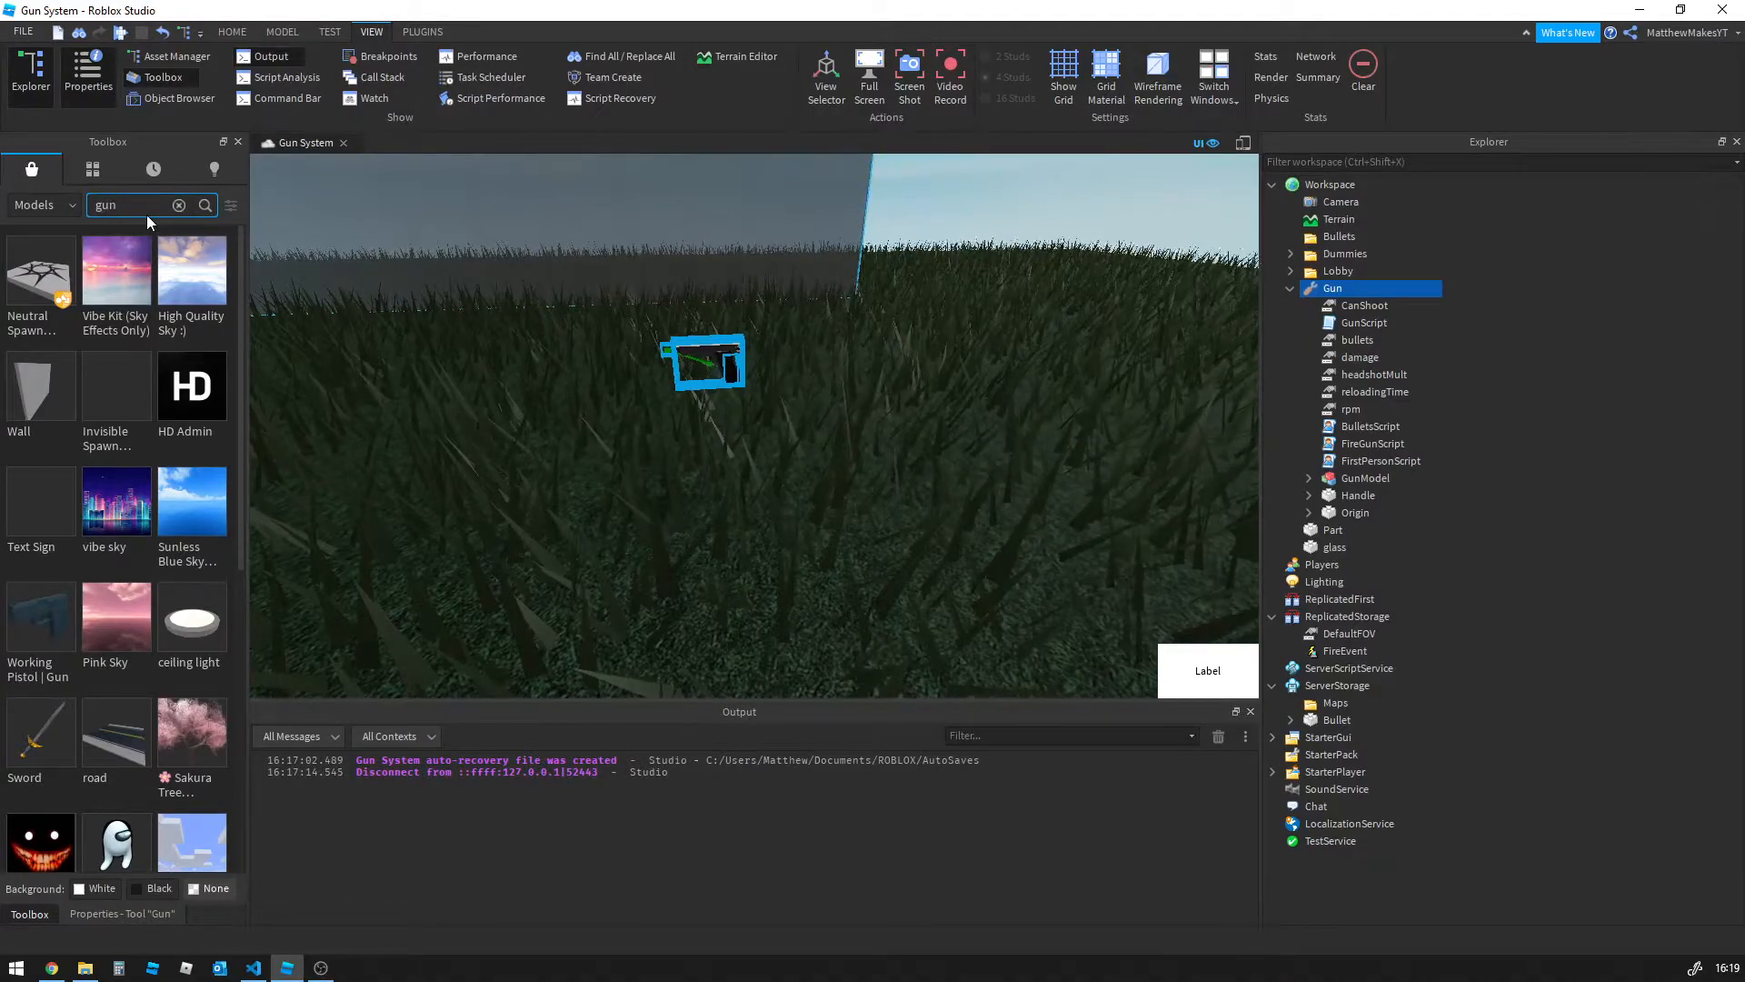
pyautogui.press('Return')
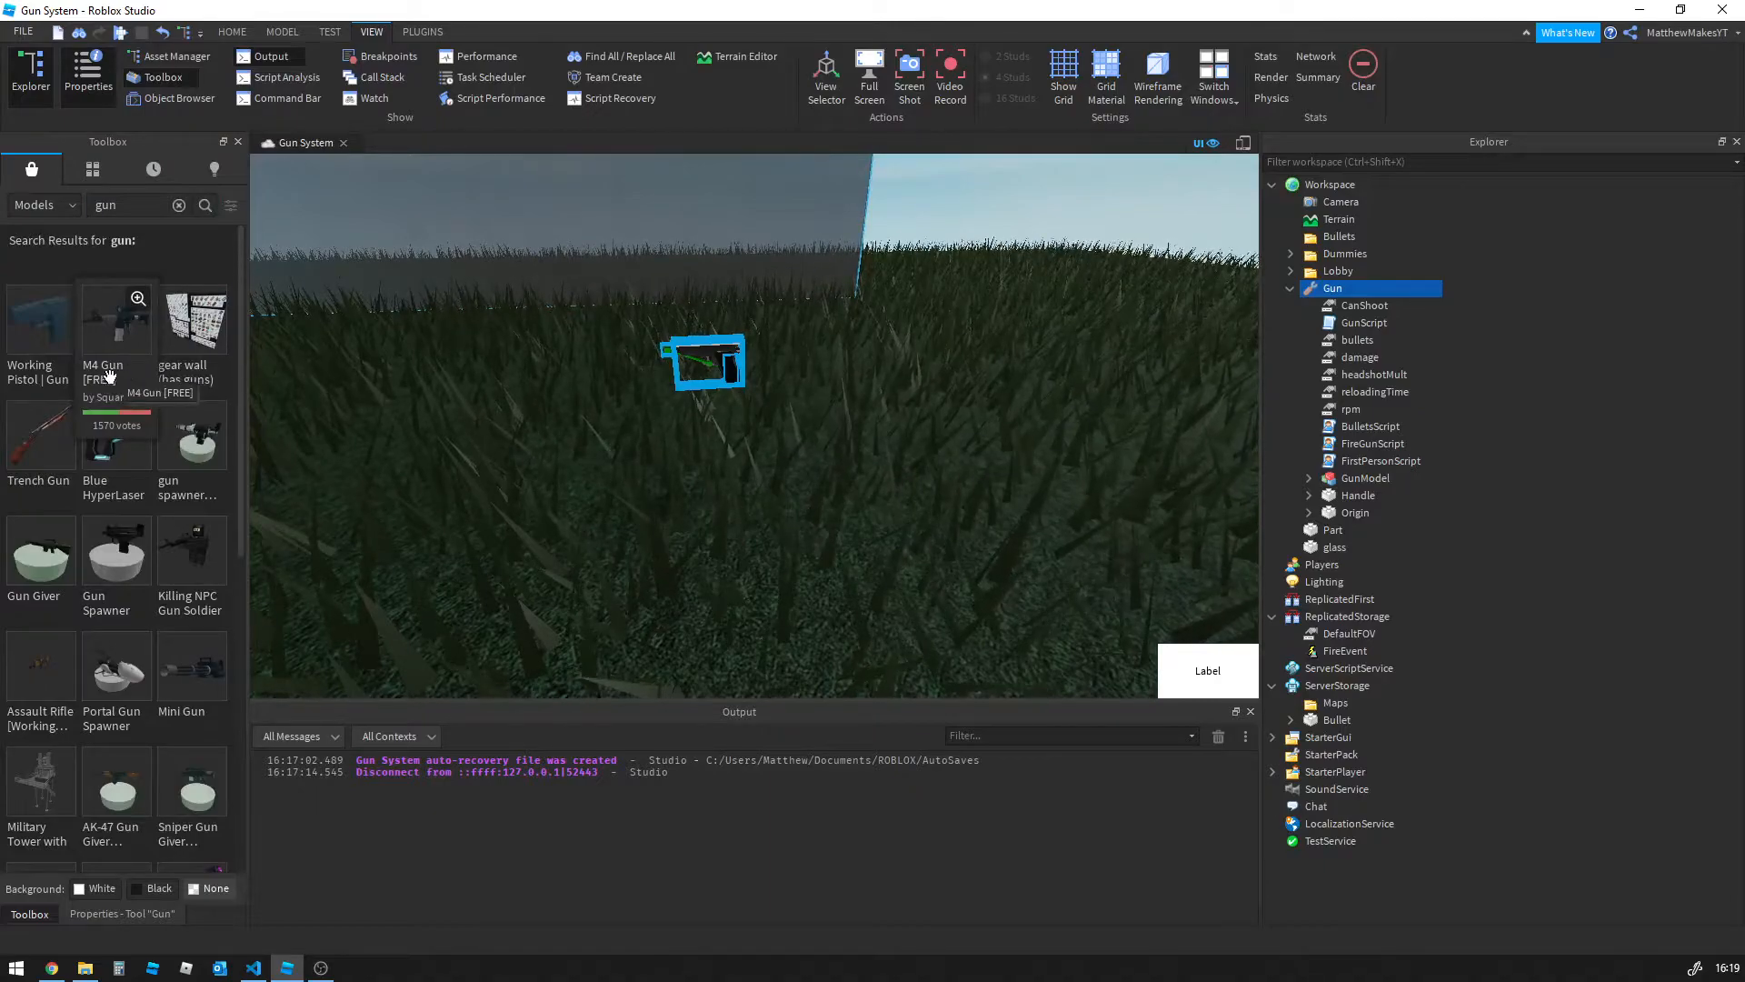
pyautogui.moveTo(109, 375); pyautogui.dragTo(444, 476)
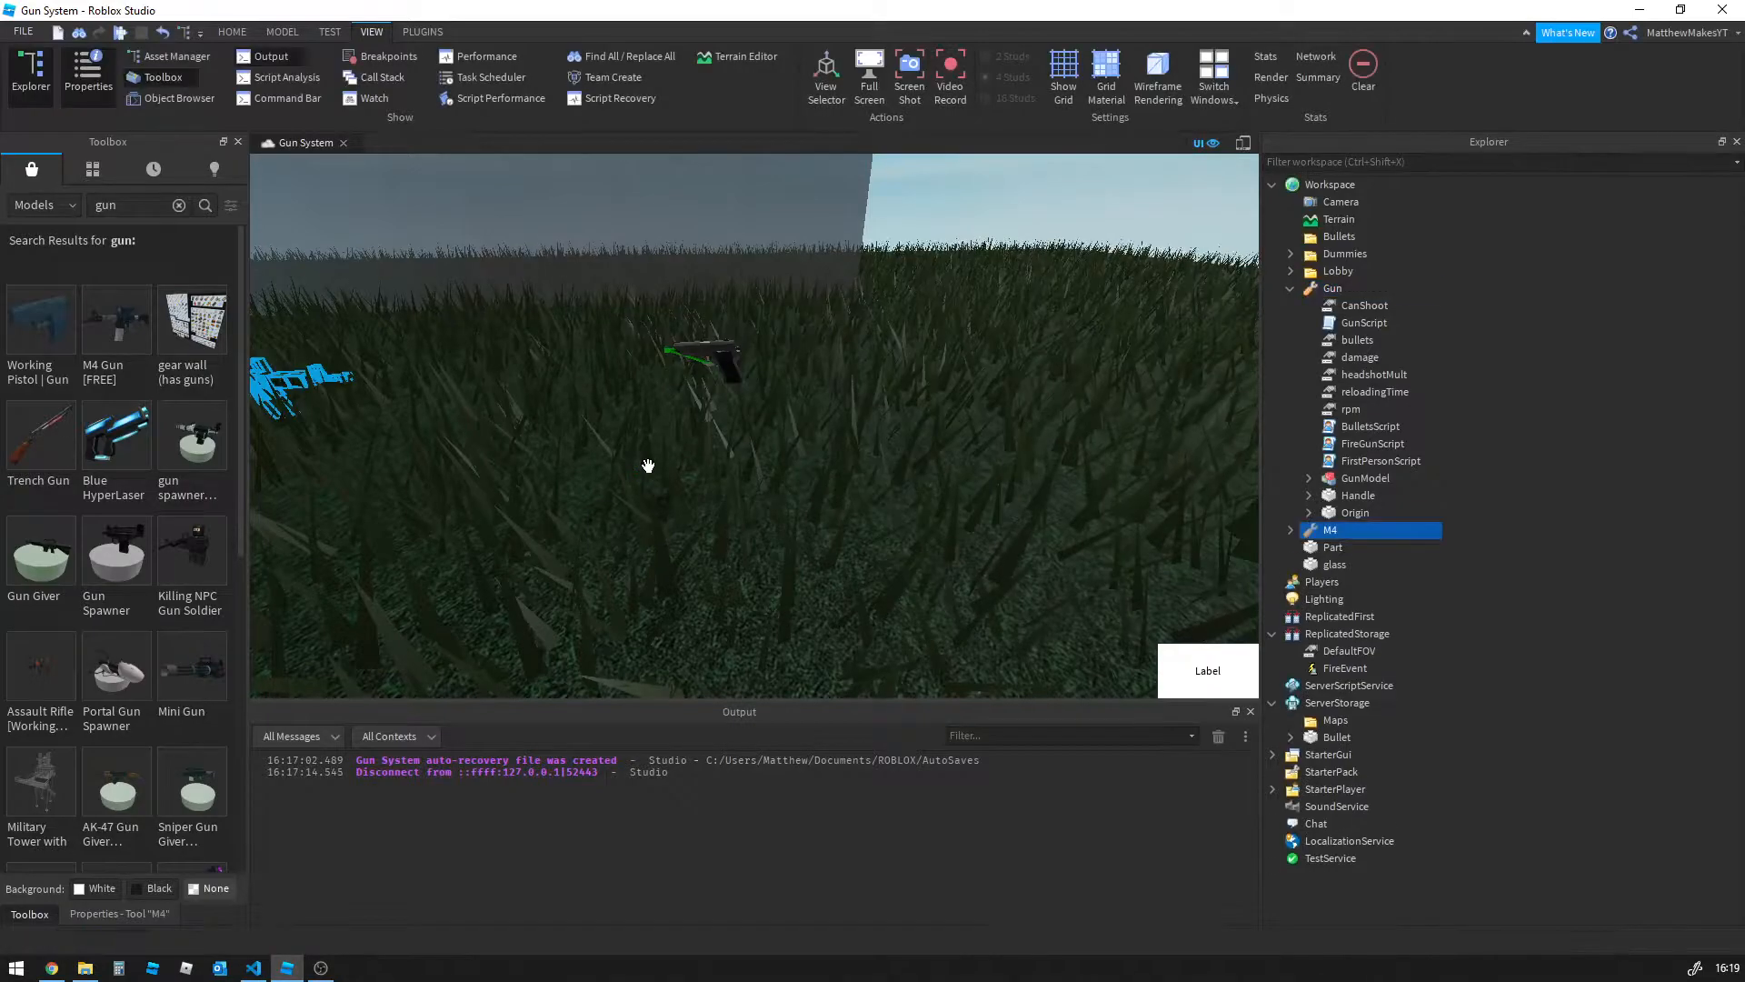
# Delete the M4's non-part children, from ThumbnailCamera through SETTINGS, including its ammo values and scripts
pyautogui.moveTo(597, 432); pyautogui.dragTo(597, 432, button='right')
pyautogui.press('w')
pyautogui.press('w')
pyautogui.press('s')
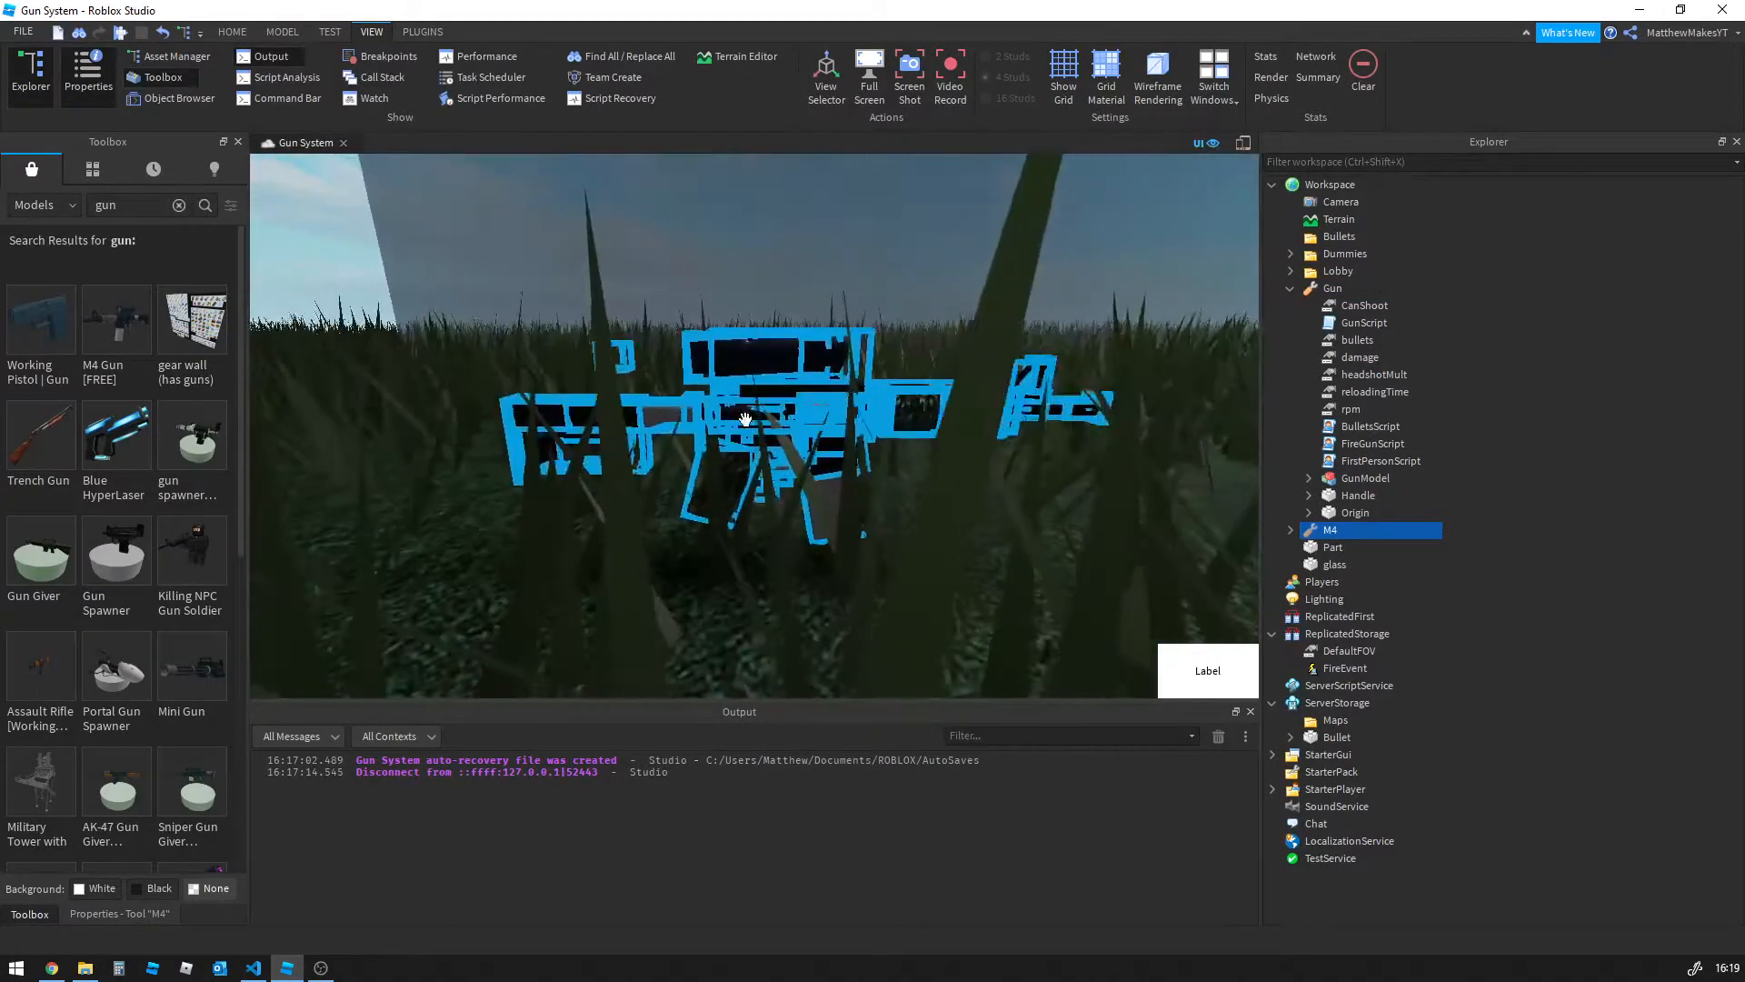
pyautogui.click(1290, 530)
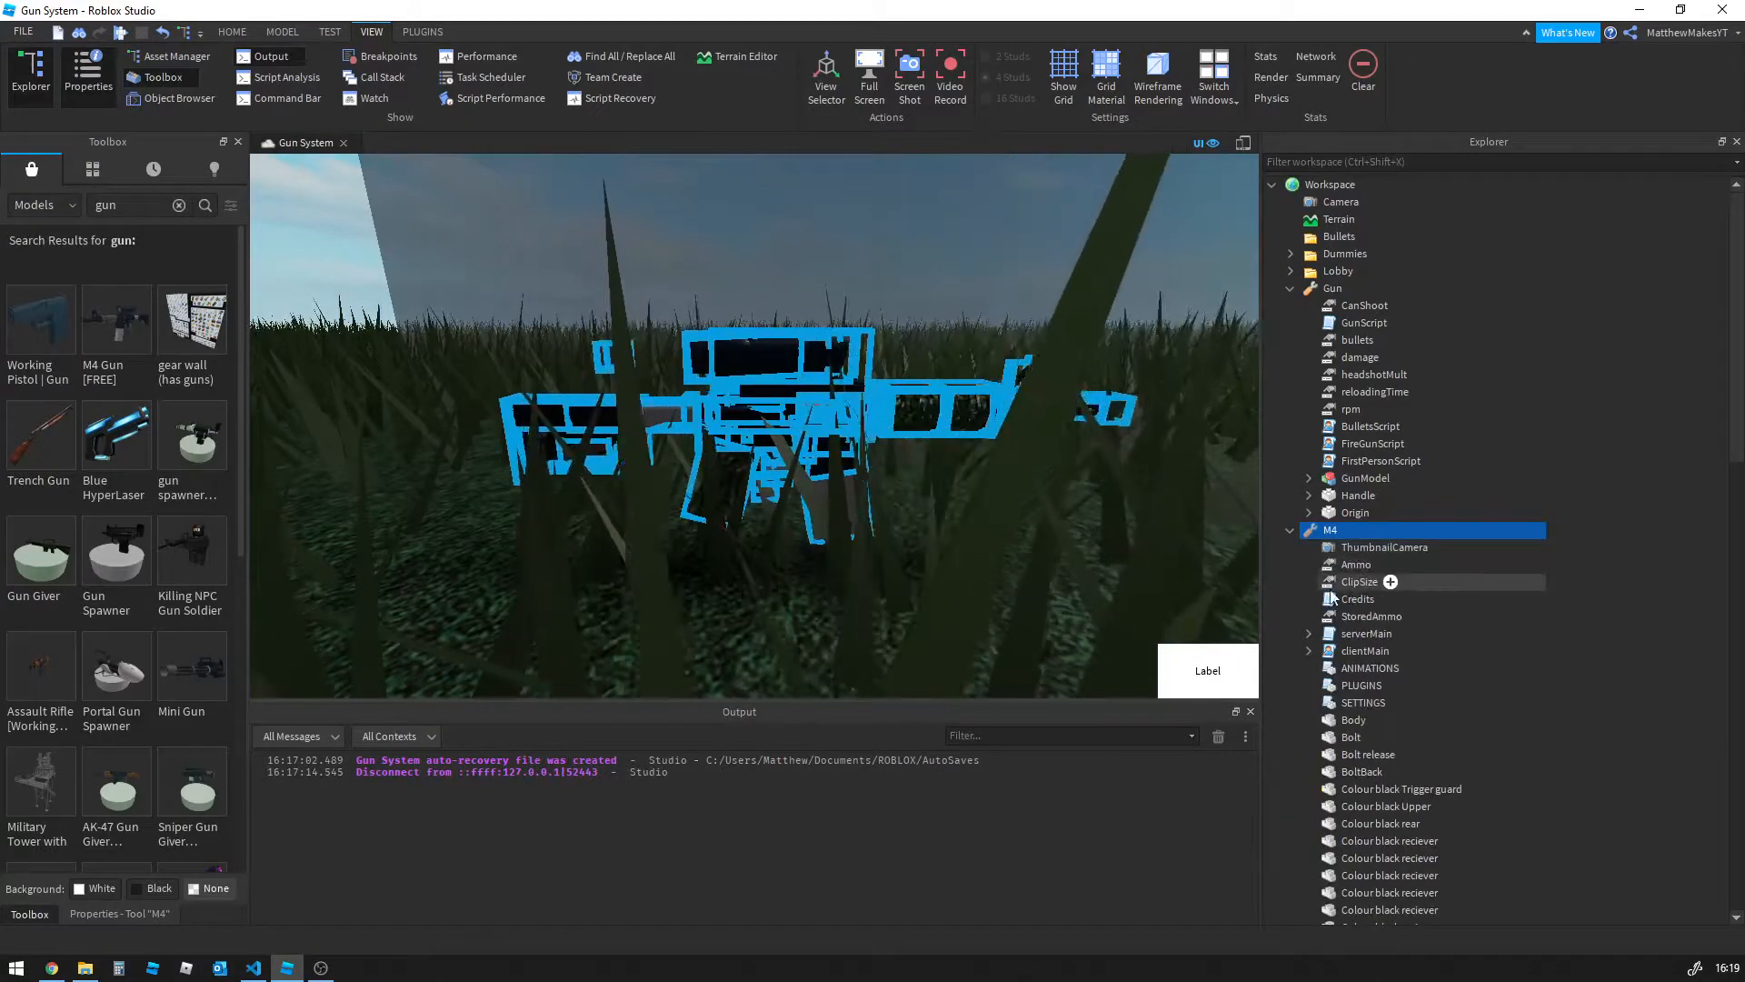
pyautogui.click(1343, 547)
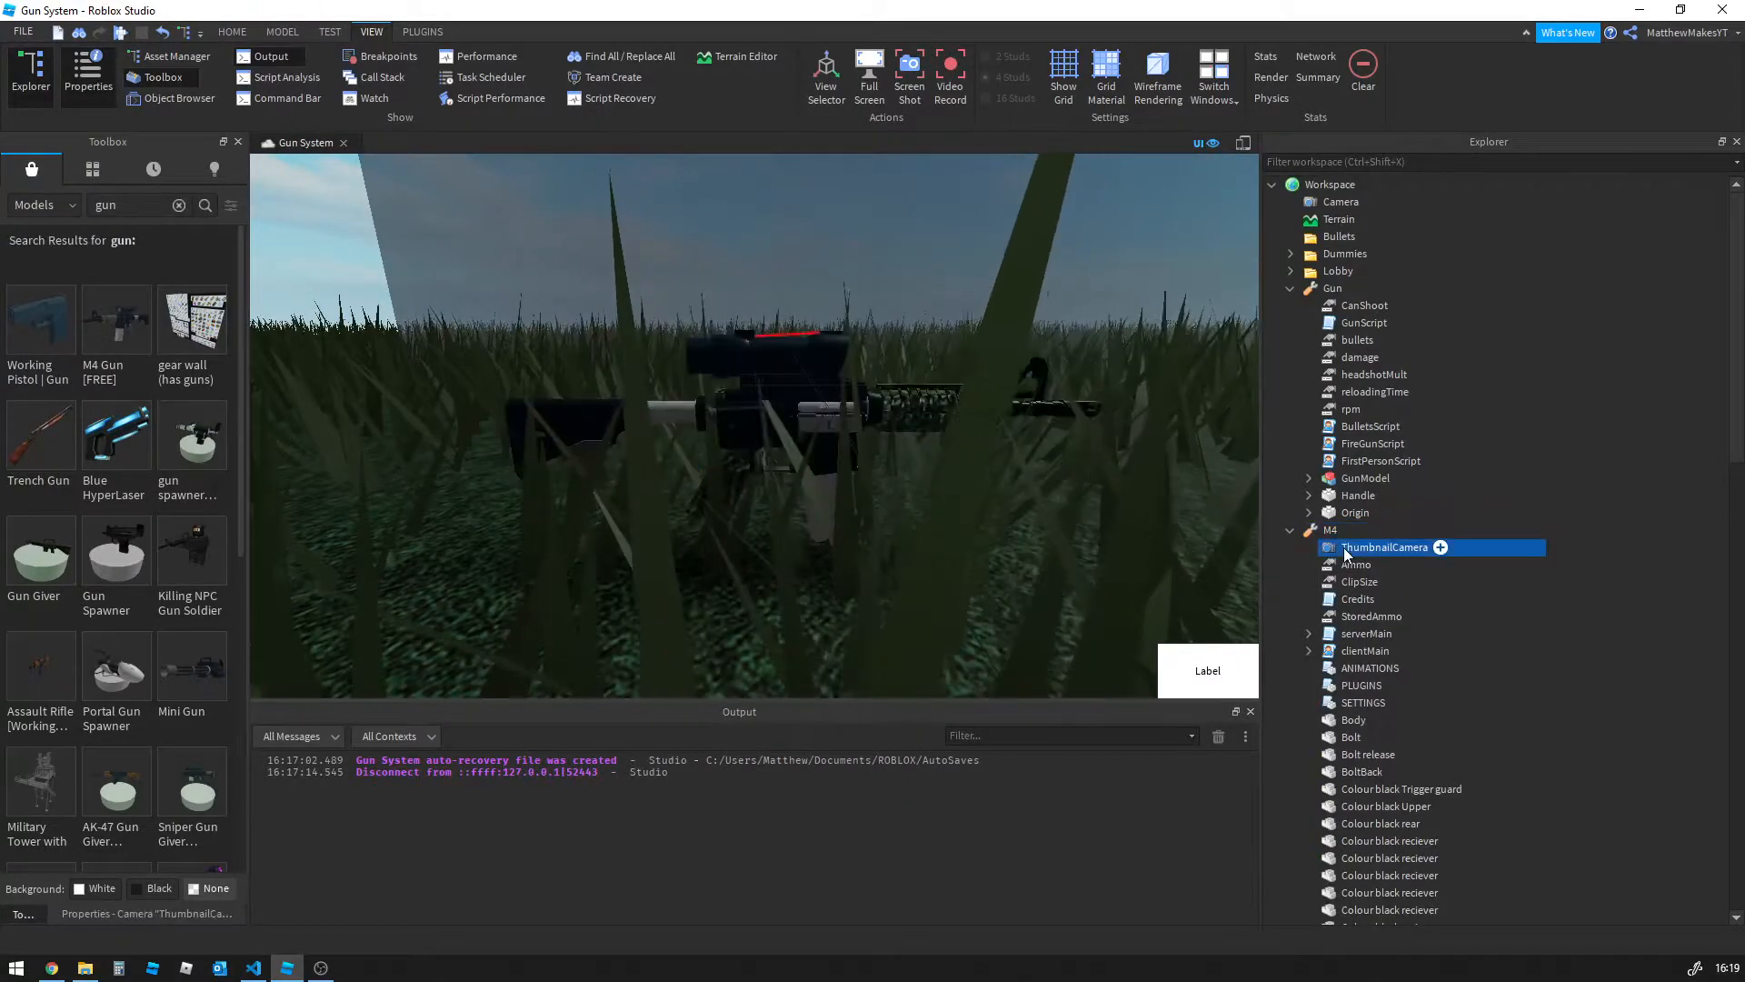
pyautogui.keyDown('shift'); pyautogui.click(1338, 707); pyautogui.keyUp('shift')
# Select every M4 part from Body to pin and select their children to reveal the objects nested inside
pyautogui.scroll(-12, 1338, 706)
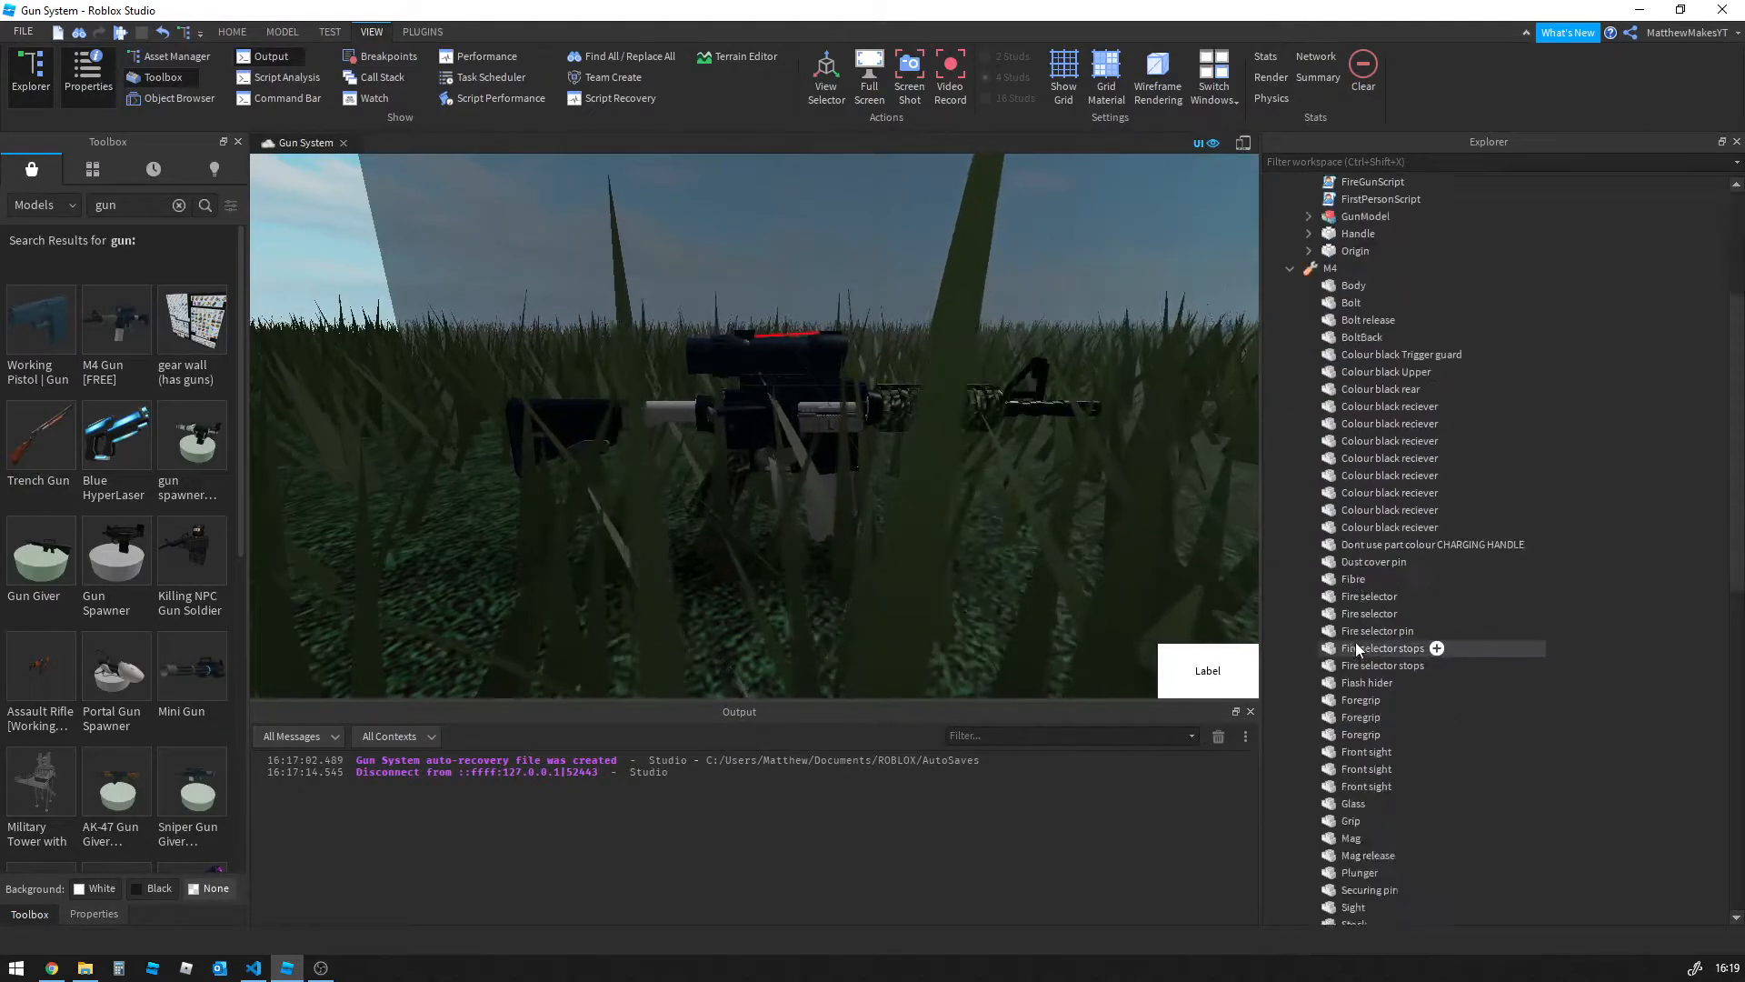
pyautogui.scroll(-7, 1363, 695)
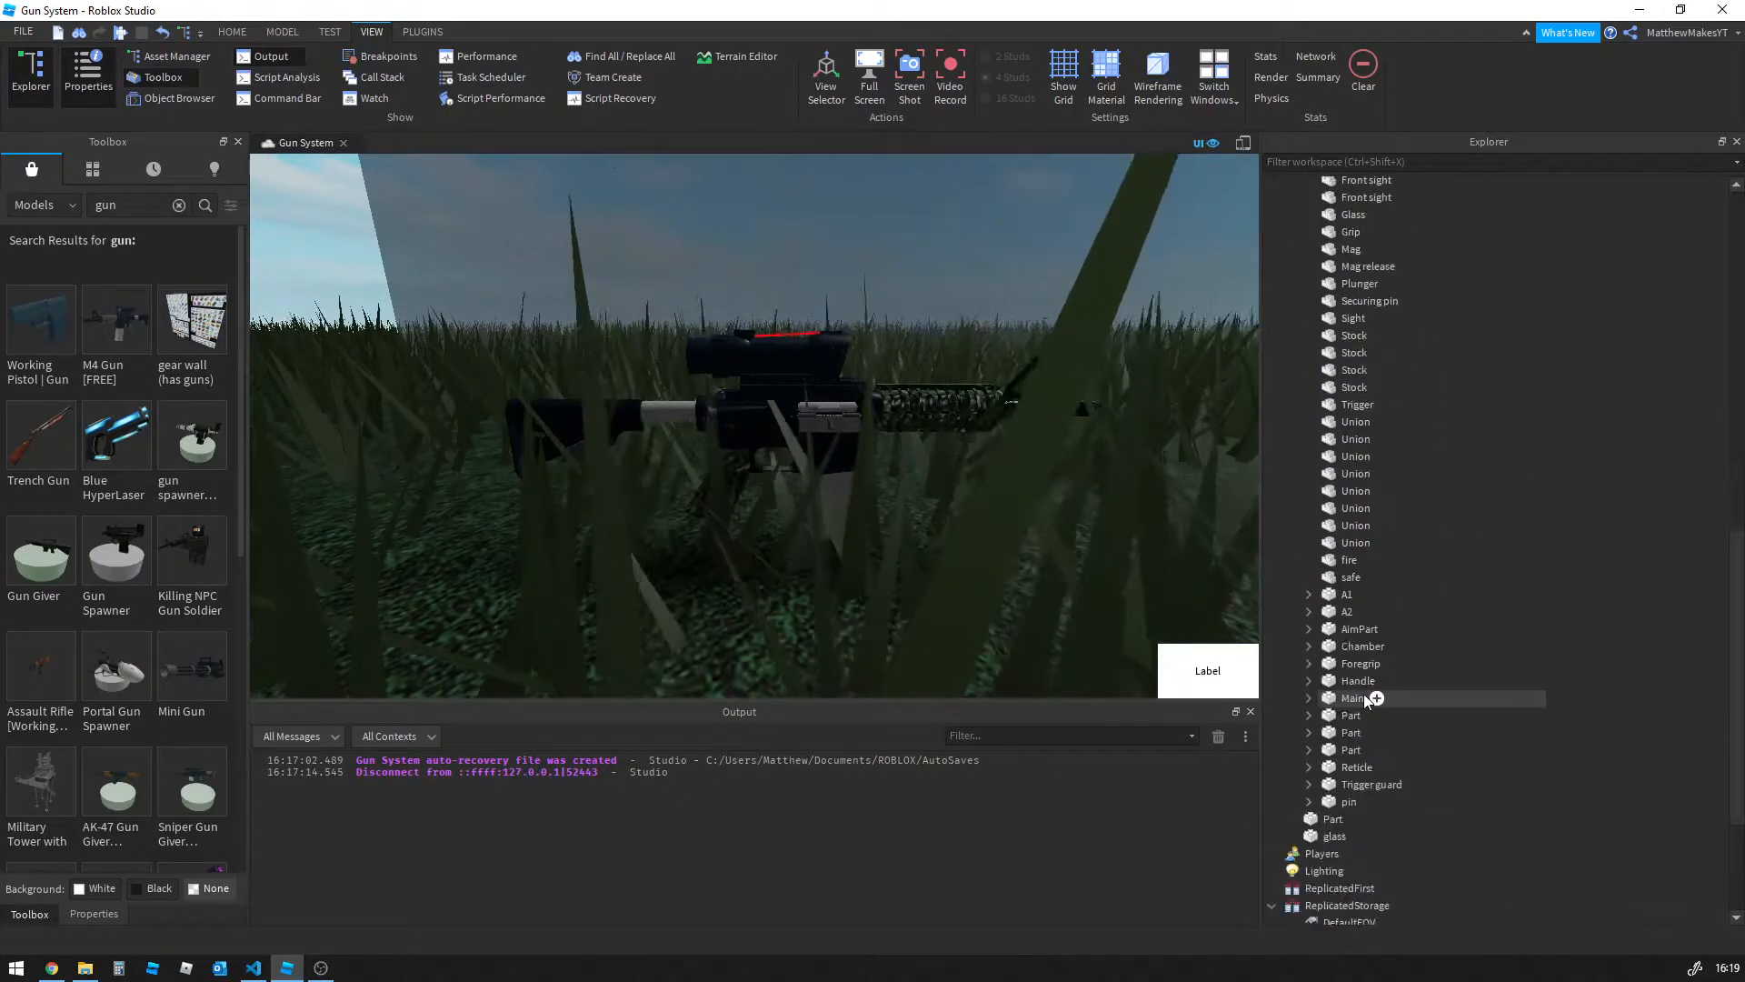
pyautogui.click(1340, 806)
pyautogui.scroll(15, 1339, 637)
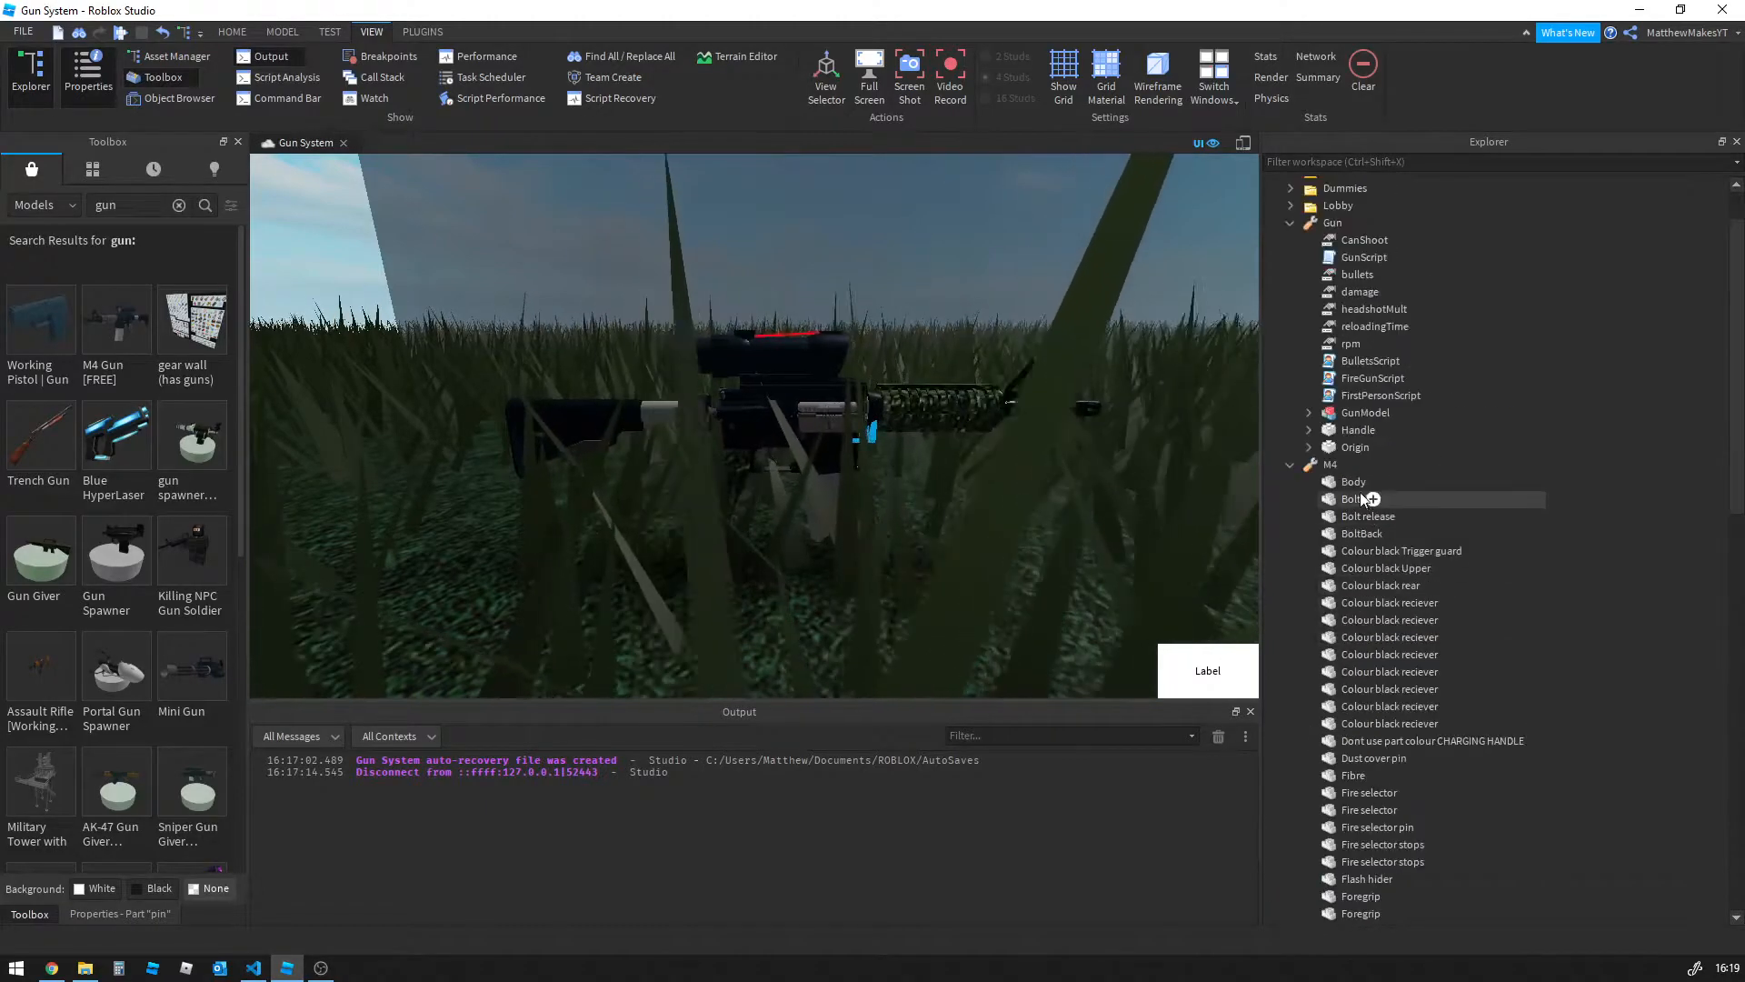
pyautogui.keyDown('ctrl'); pyautogui.click(1353, 482); pyautogui.keyUp('ctrl')
pyautogui.scroll(-12, 1344, 502)
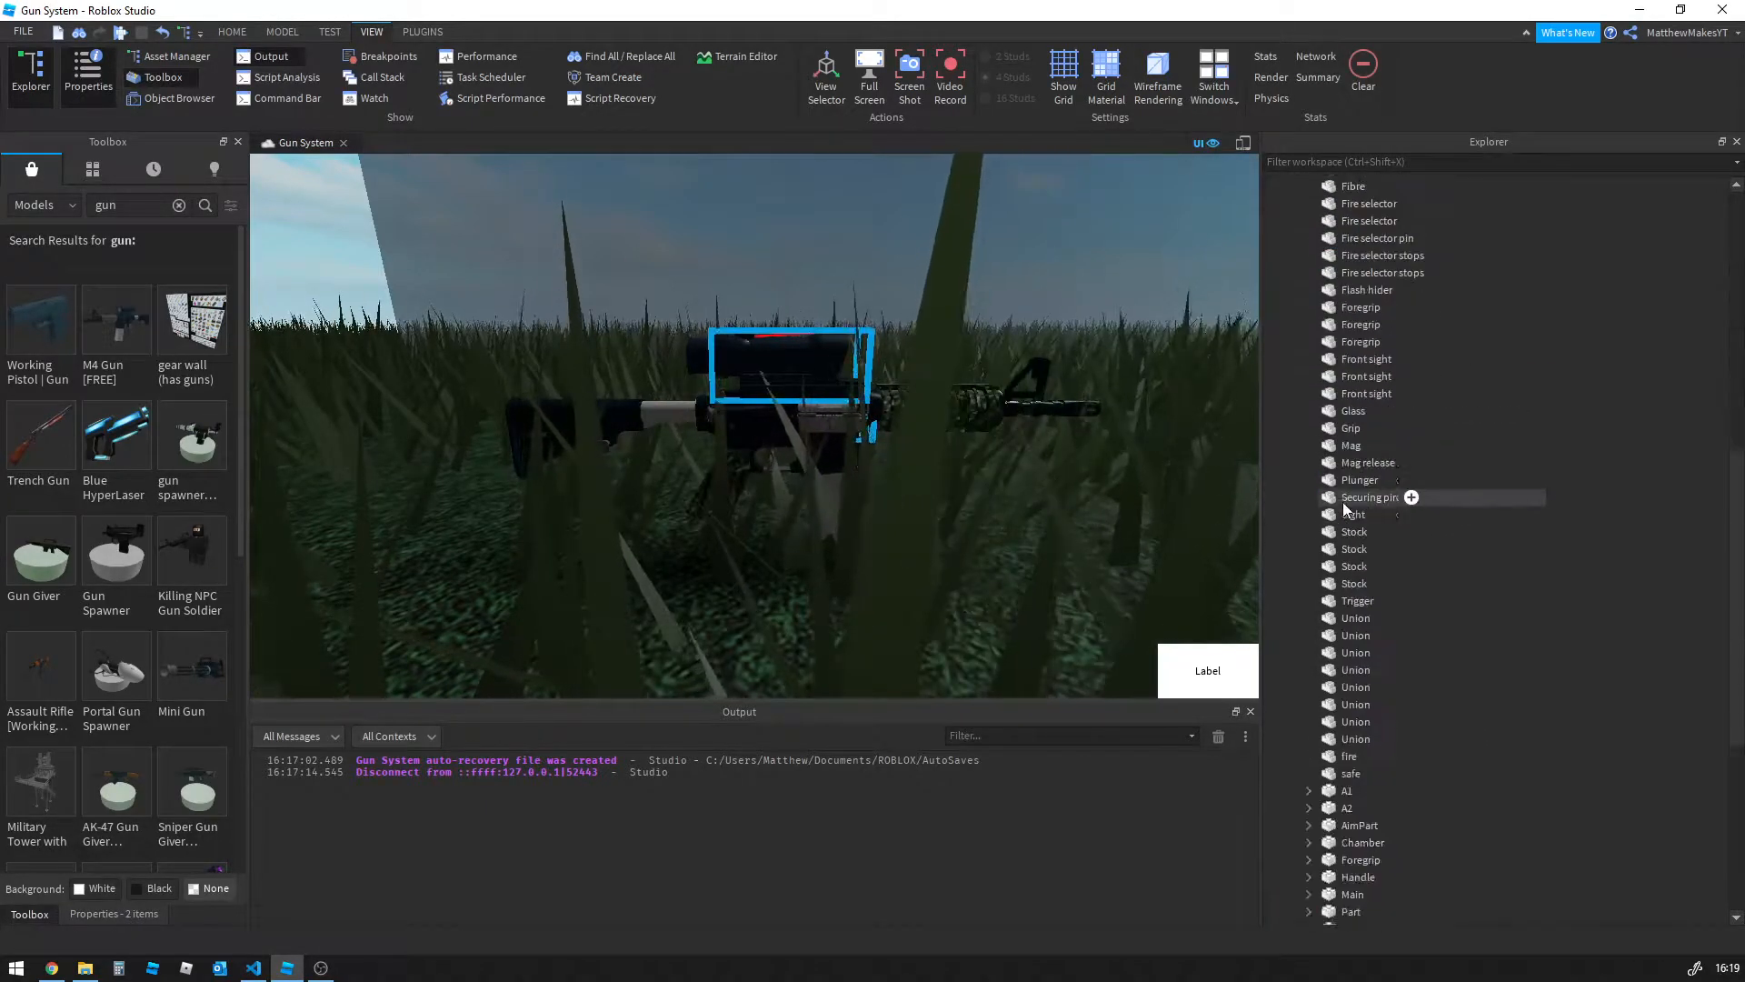
pyautogui.scroll(-5, 1344, 649)
pyautogui.keyDown('shift'); pyautogui.click(1340, 649); pyautogui.keyUp('shift')
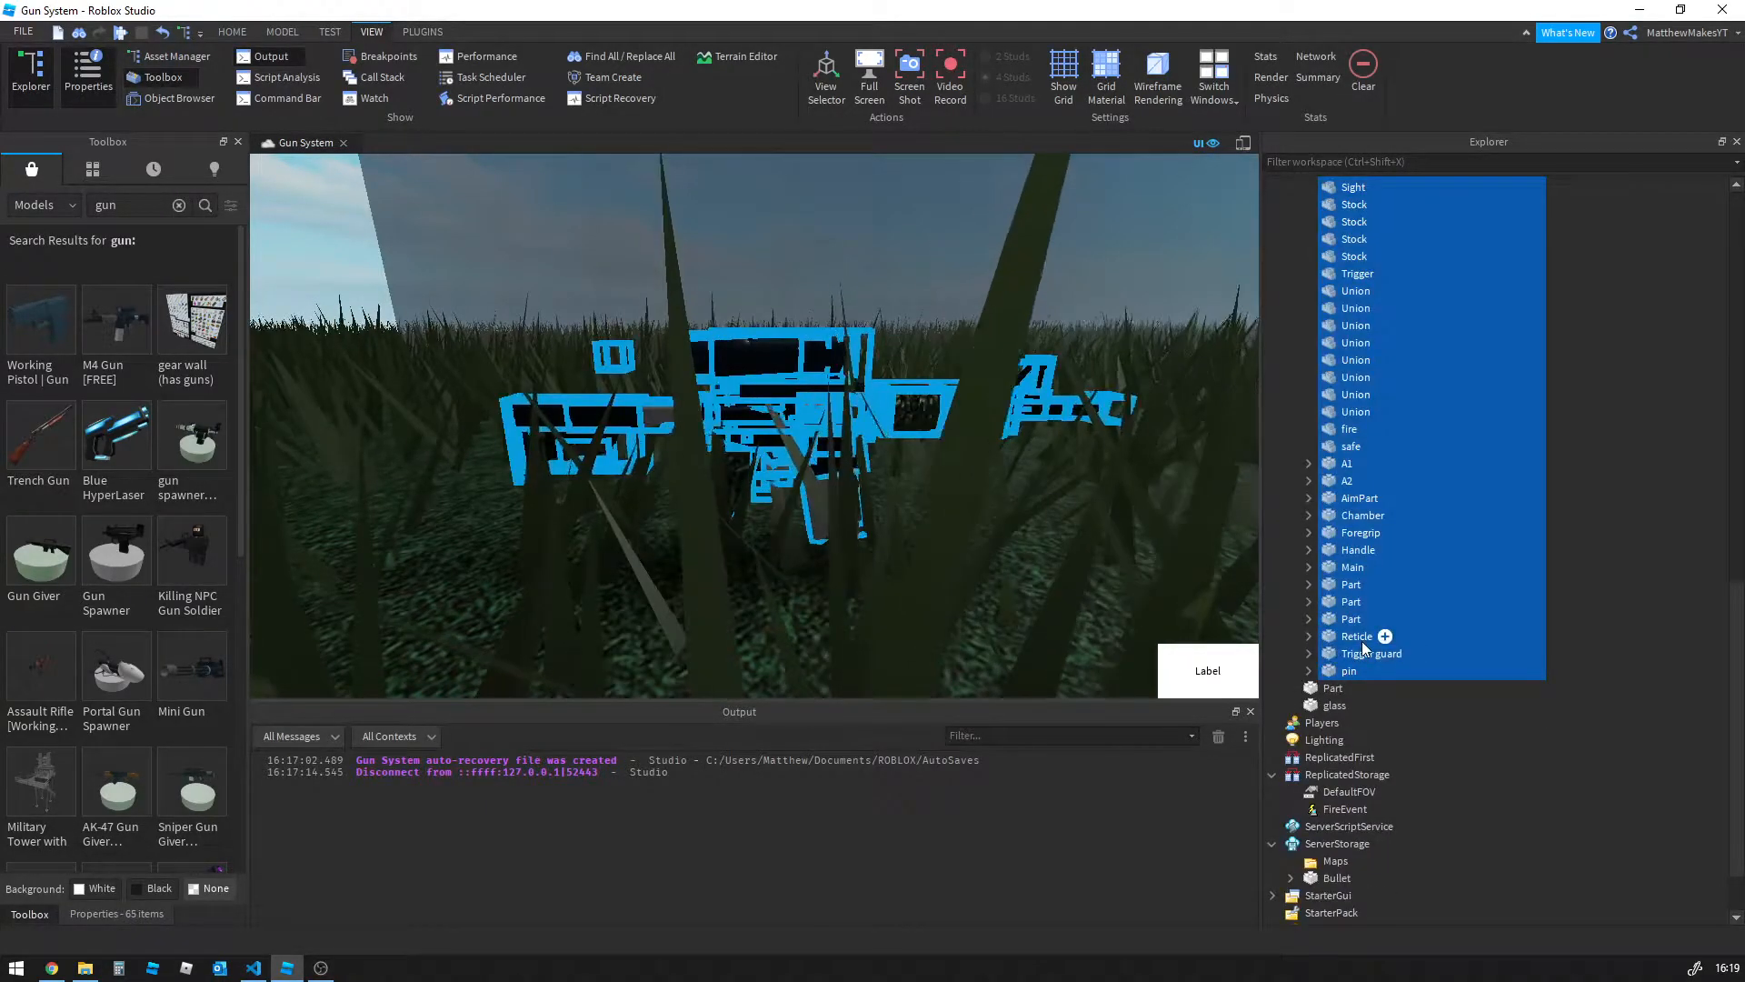
pyautogui.rightClick(1343, 564)
pyautogui.click(1420, 220)
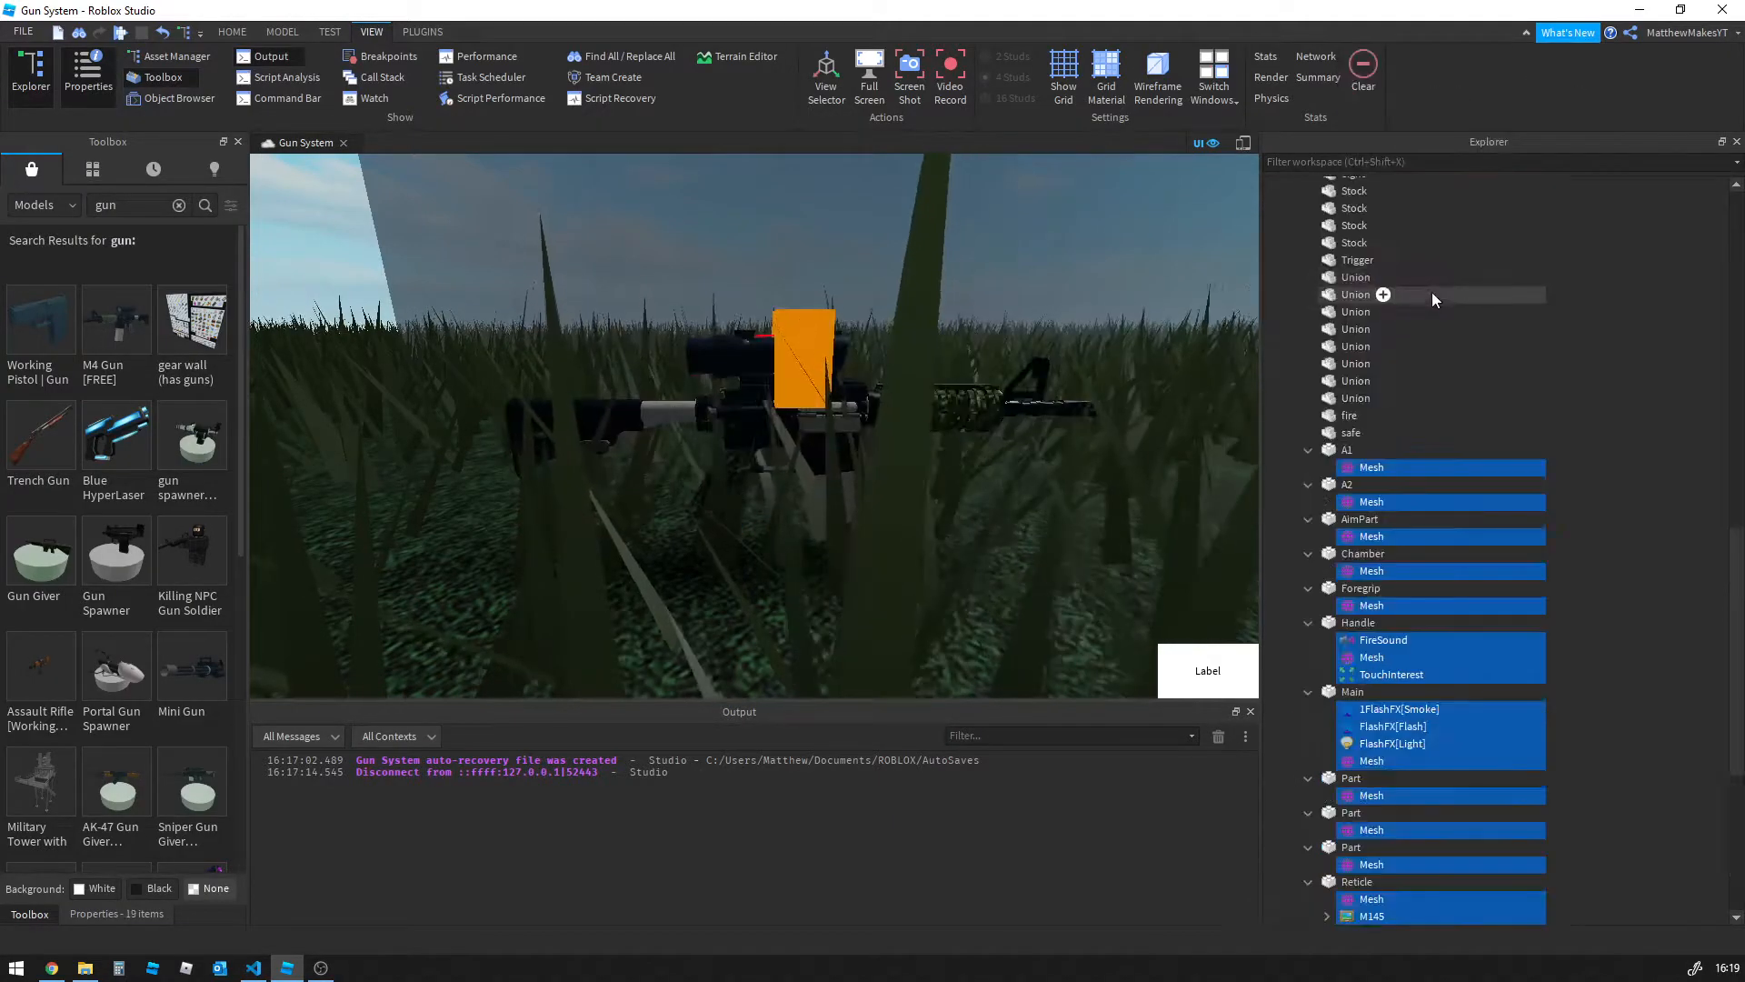
pyautogui.scroll(-2, 1438, 320)
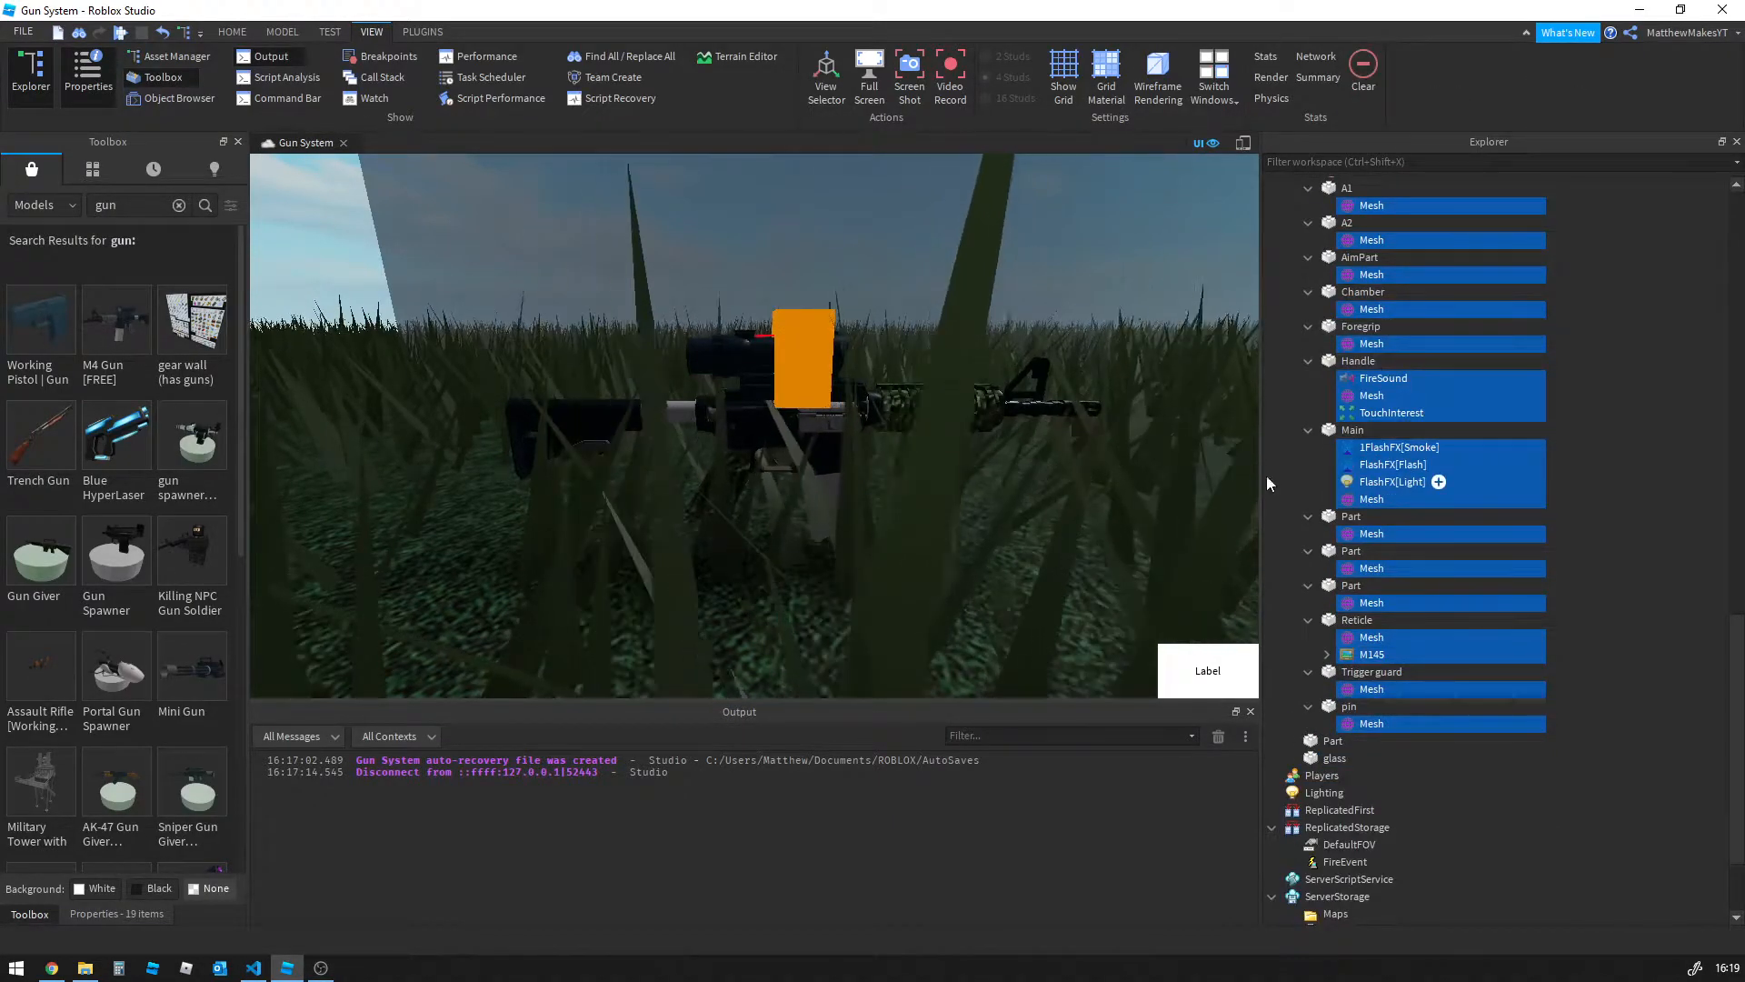
pyautogui.moveTo(1166, 322); pyautogui.dragTo(1164, 318, button='right')
pyautogui.click(1165, 318)
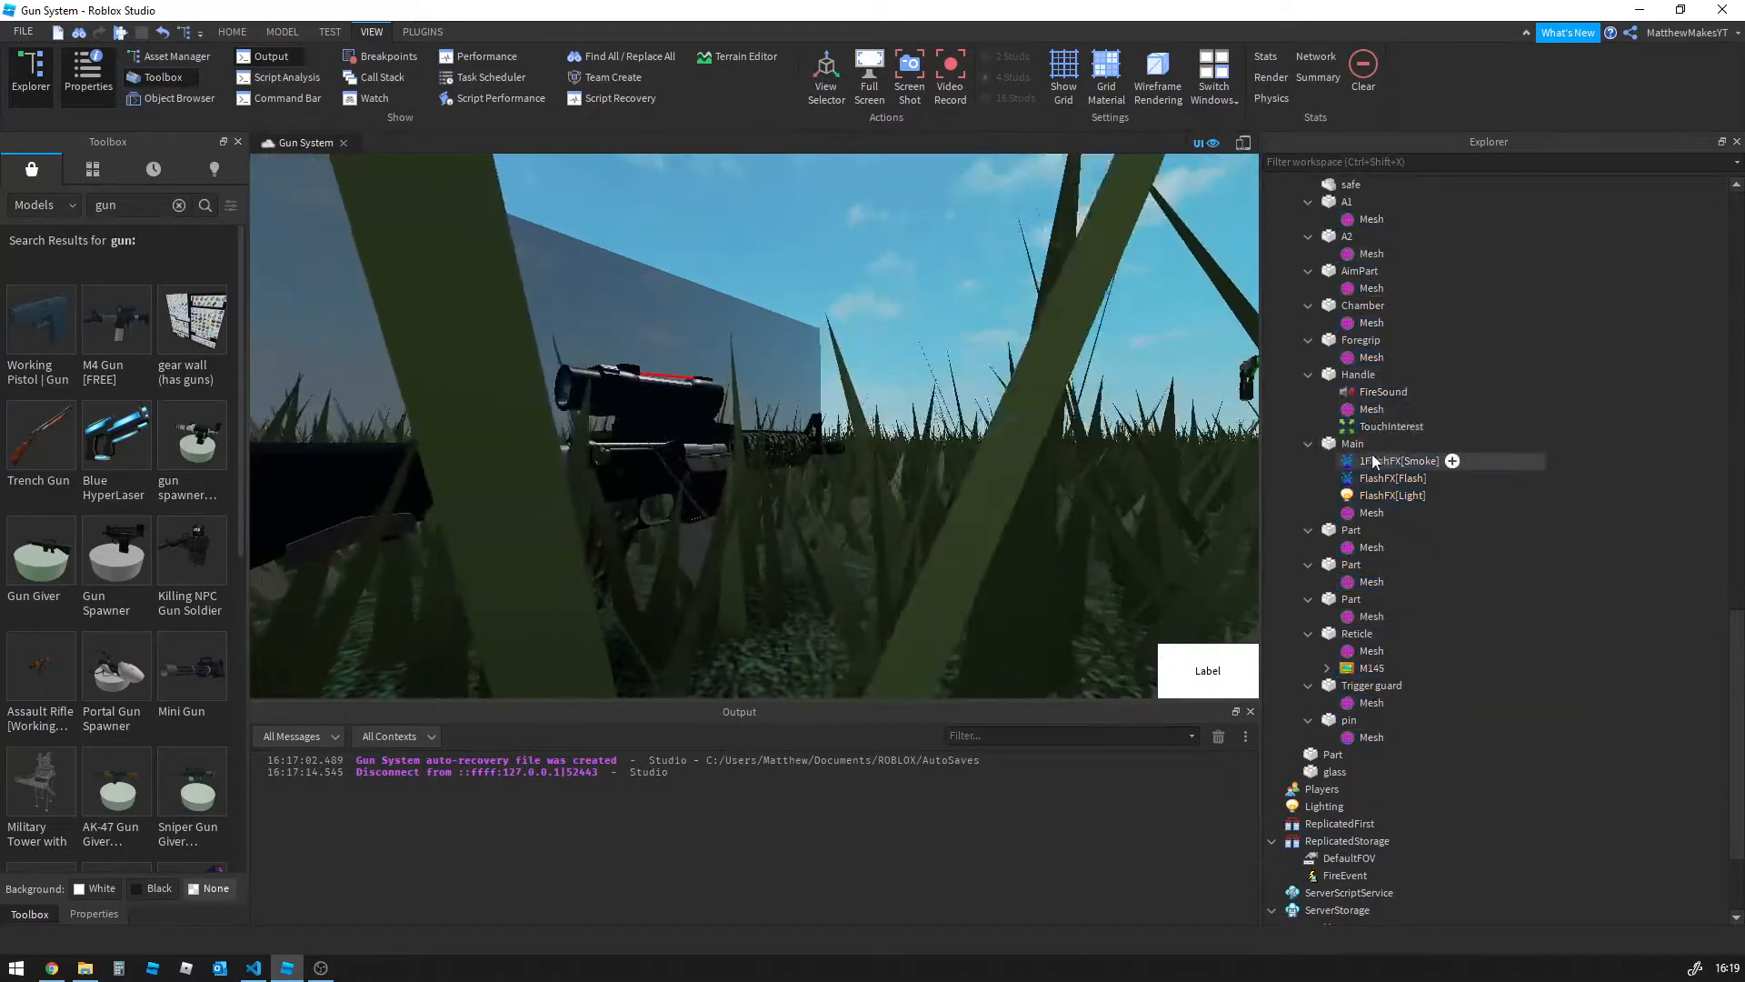
# Delete the smoke, flash and light FlashFX effects from the M4's Main part and M145 from its Reticle
pyautogui.click(1356, 462)
pyautogui.keyDown('shift'); pyautogui.click(1354, 495); pyautogui.keyUp('shift')
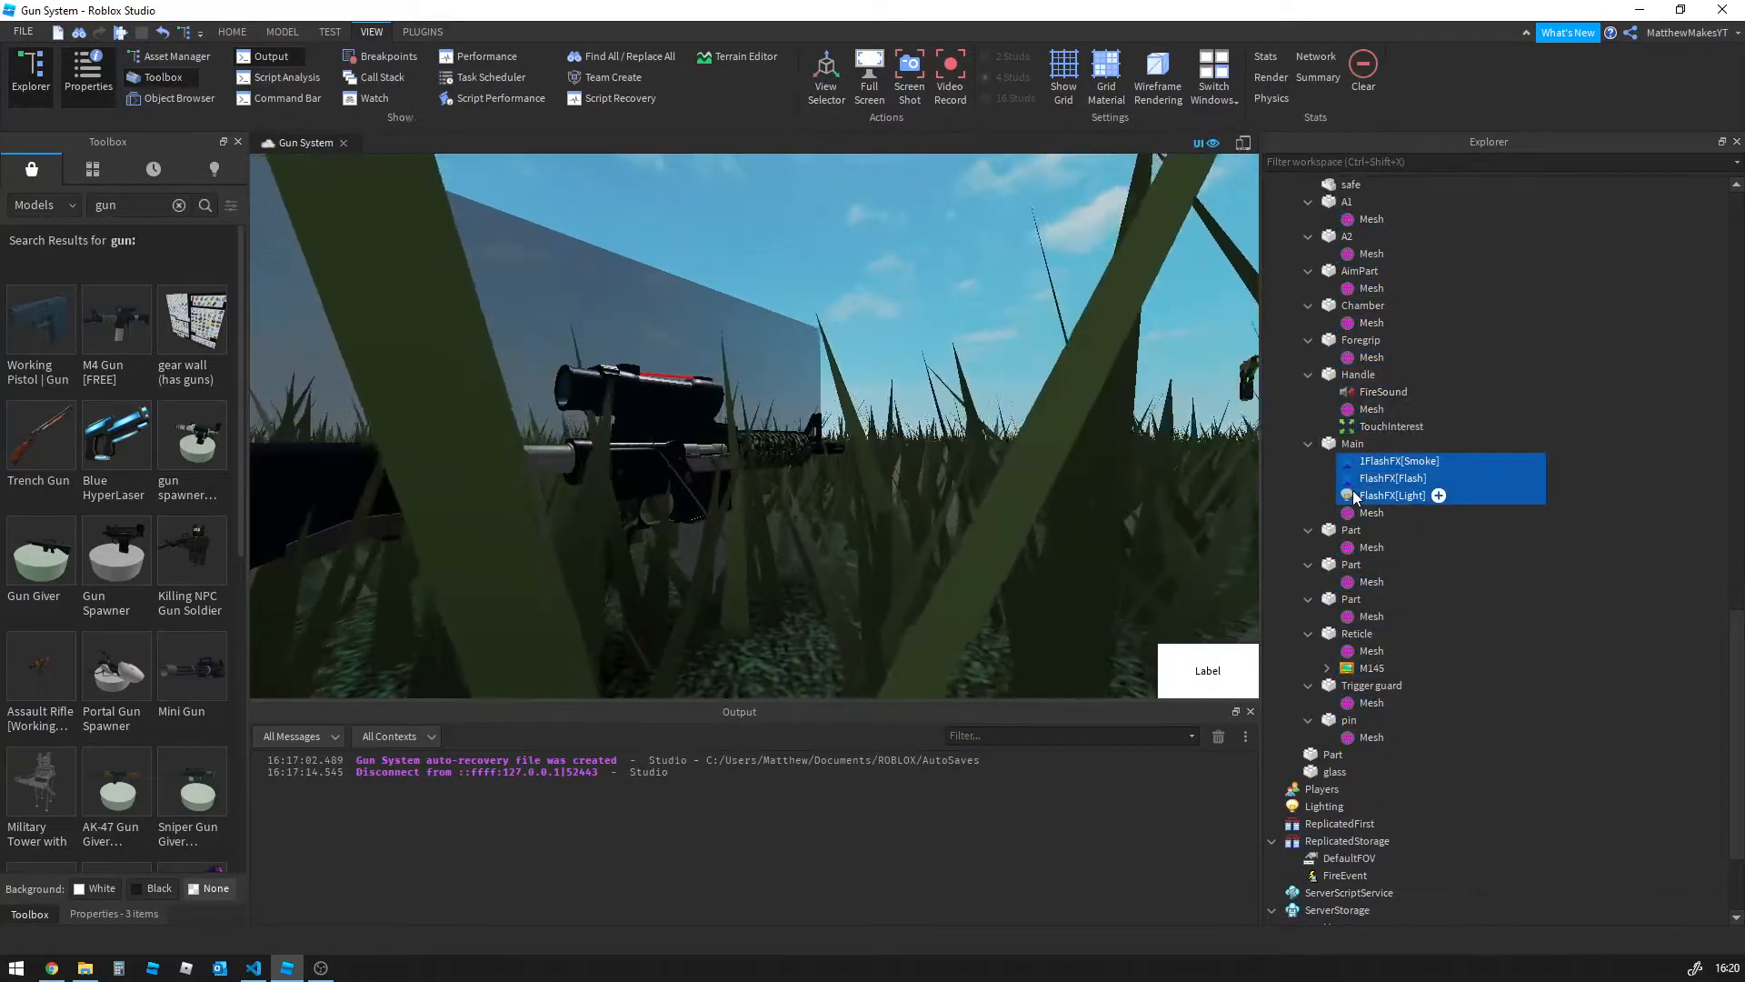
pyautogui.press('Delete')
pyautogui.click(1354, 617)
pyautogui.press('Delete')
# Delete TouchInterest and FireSound from the M4's Handle
pyautogui.scroll(3, 1380, 531)
pyautogui.scroll(-1, 1379, 531)
pyautogui.click(1350, 560)
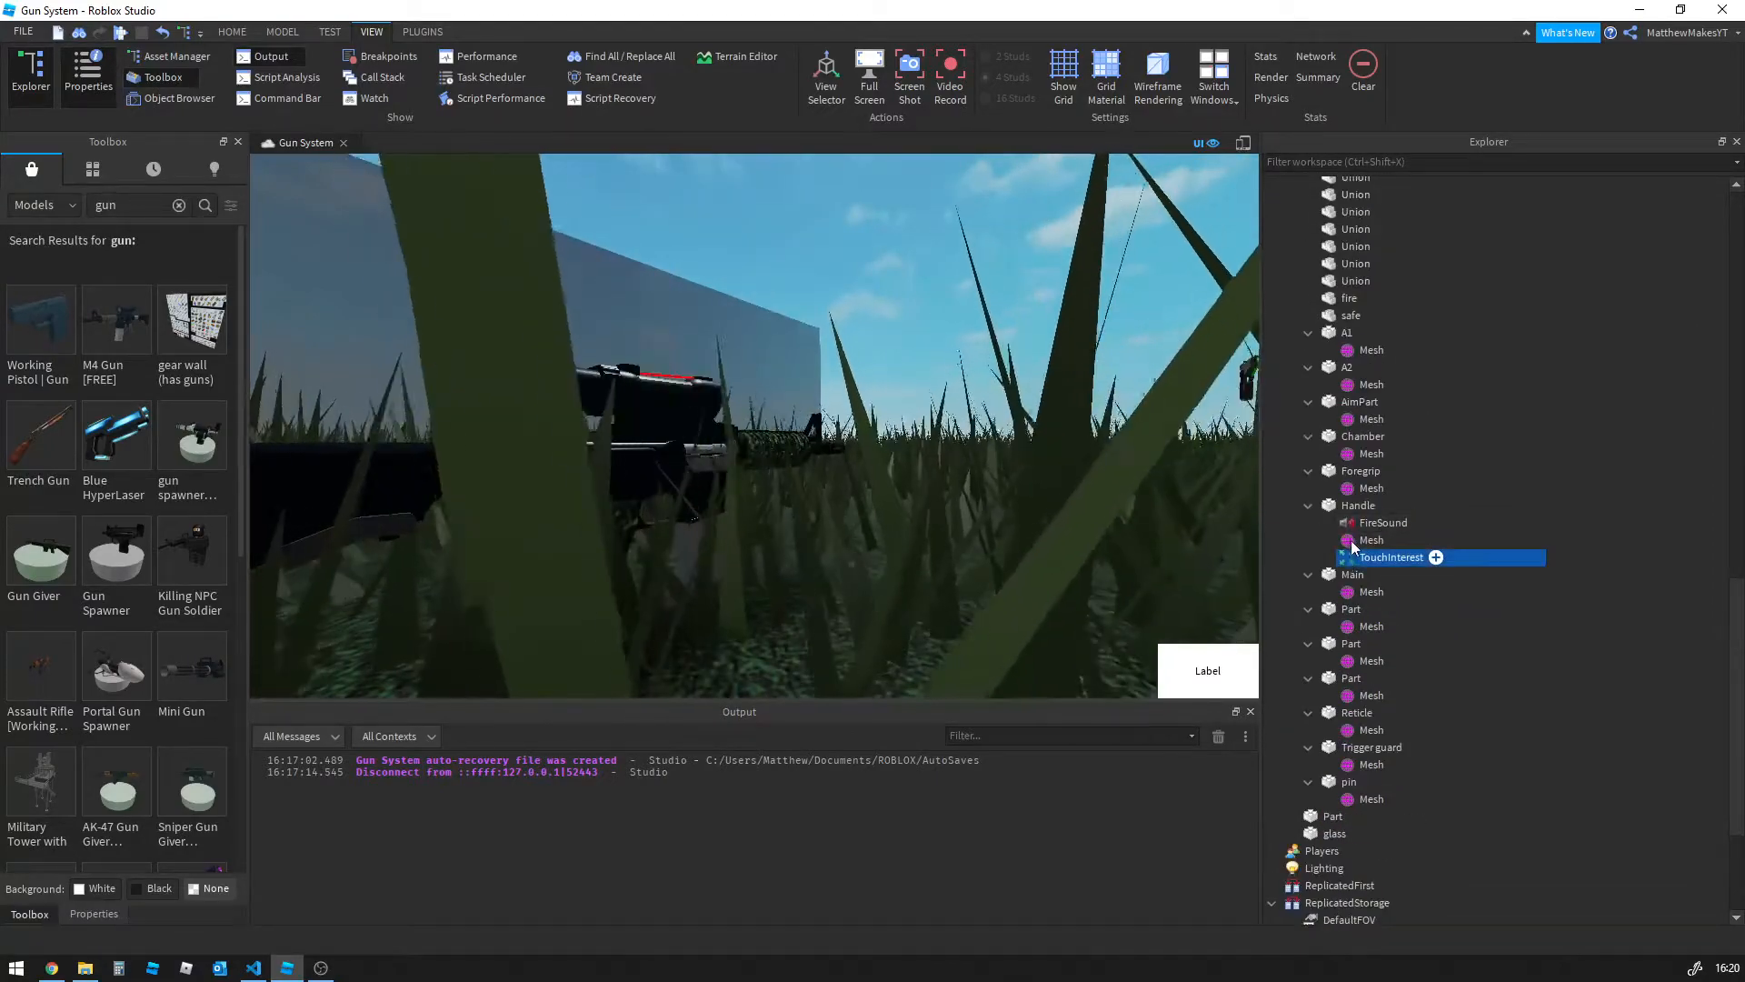
pyautogui.press('Delete')
pyautogui.click(1351, 529)
pyautogui.press('Delete')
# Collapse the M4's parts from A1 to pin in the object tree so their Mesh children are hidden
pyautogui.scroll(8, 1422, 527)
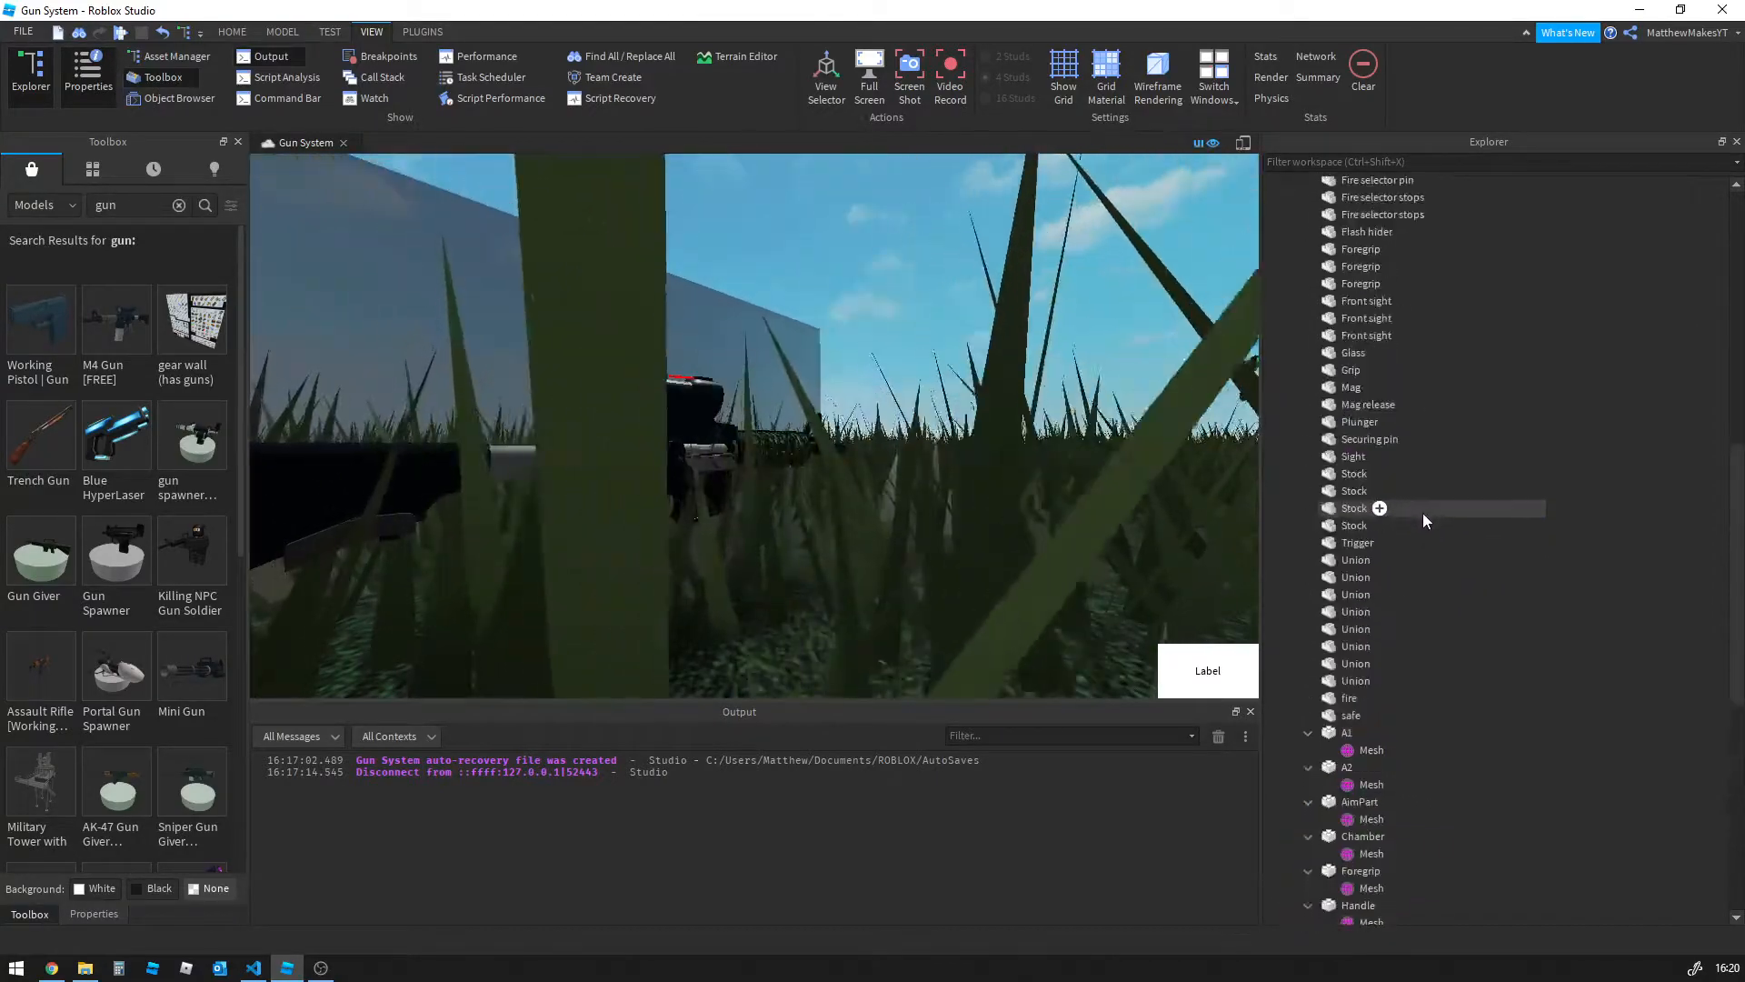
pyautogui.scroll(-6, 1391, 546)
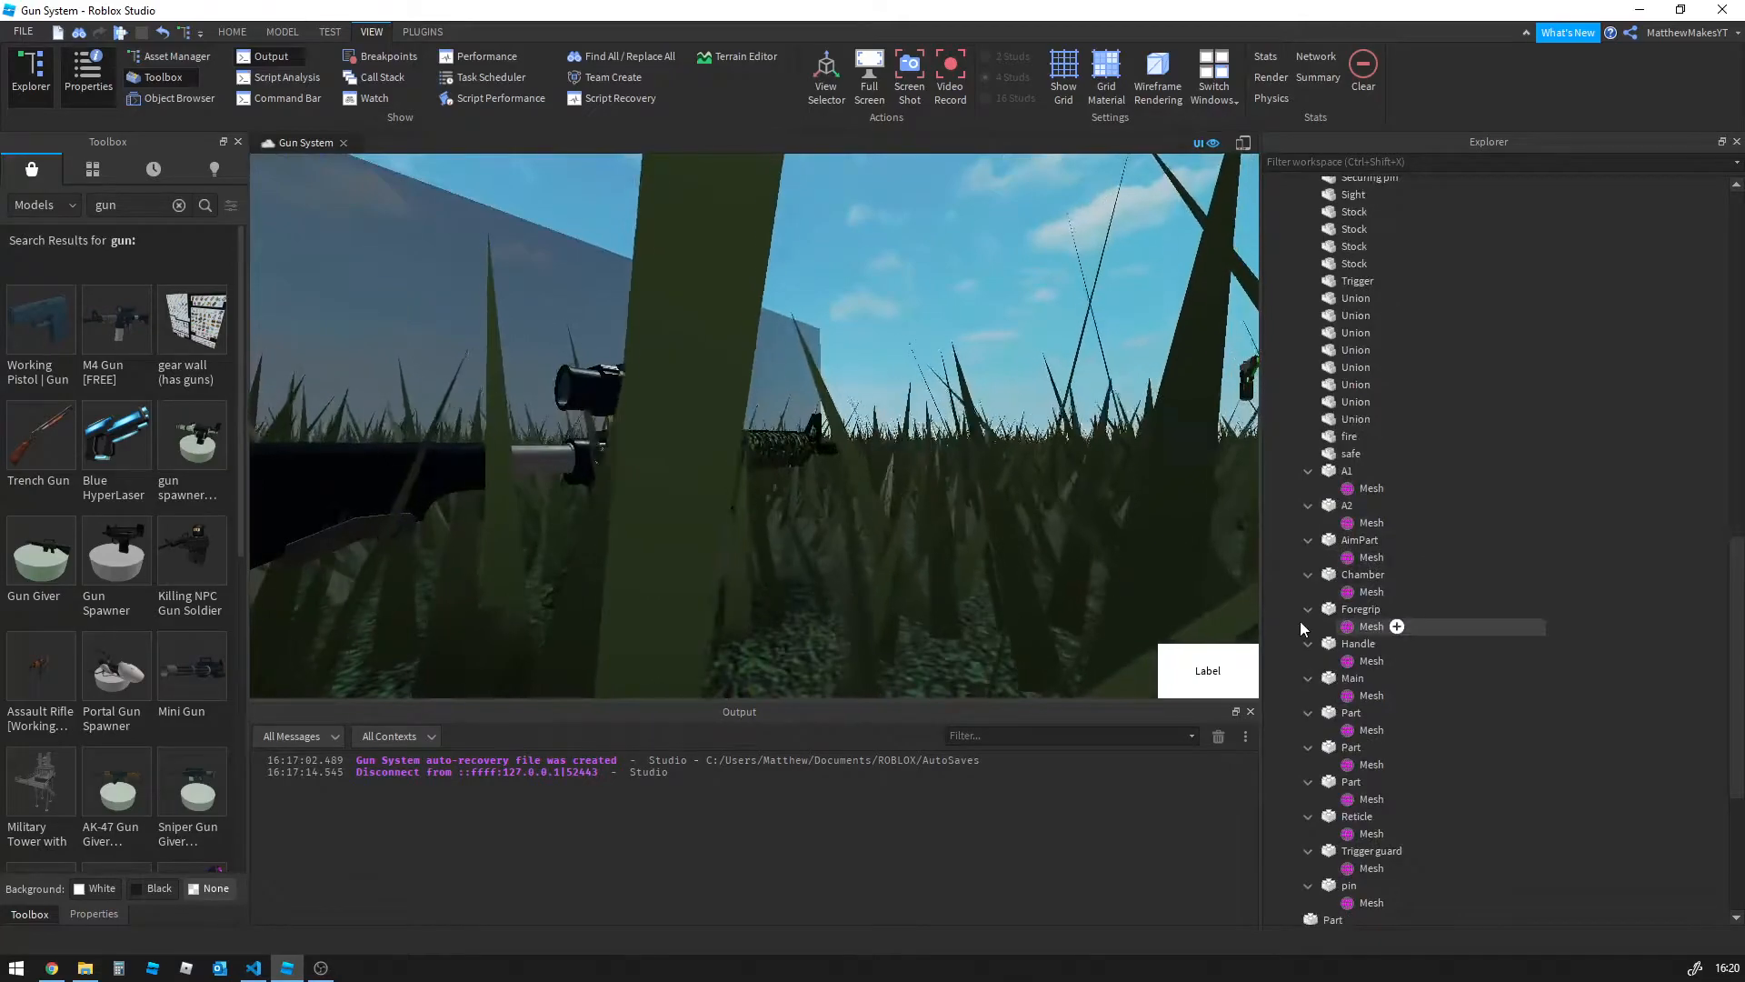
pyautogui.click(1307, 472)
pyautogui.click(1308, 488)
pyautogui.click(1311, 530)
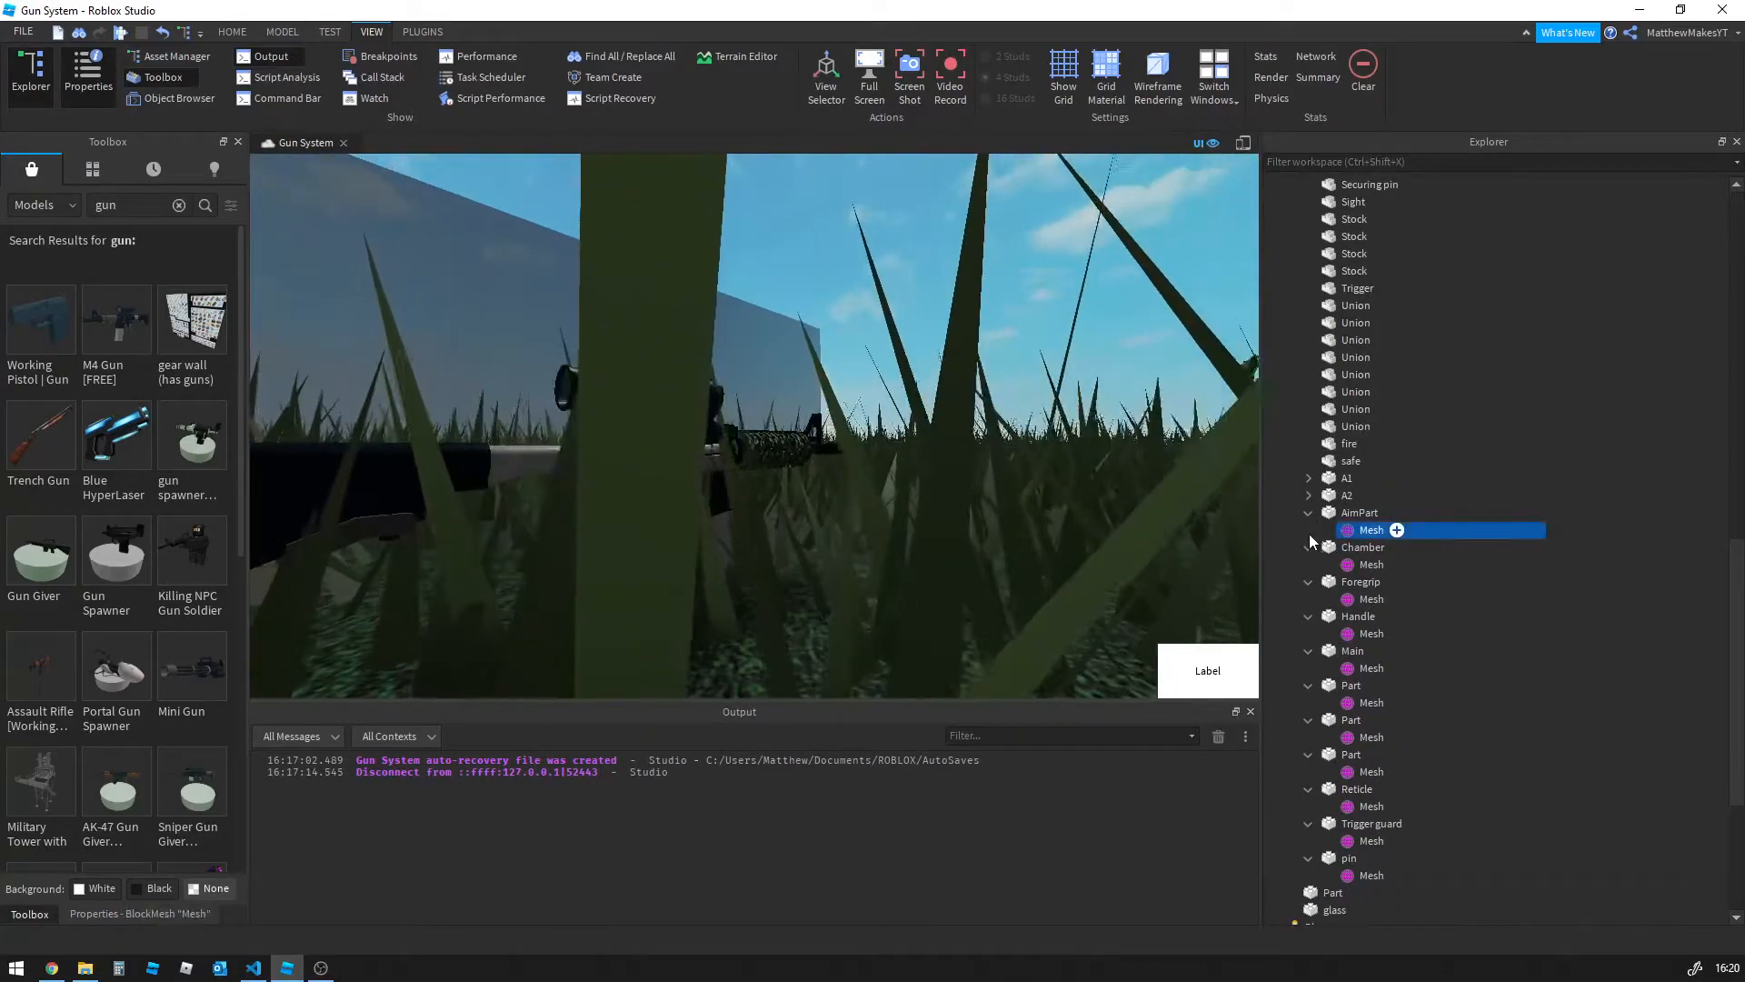
pyautogui.click(1308, 513)
pyautogui.click(1308, 531)
pyautogui.click(1309, 564)
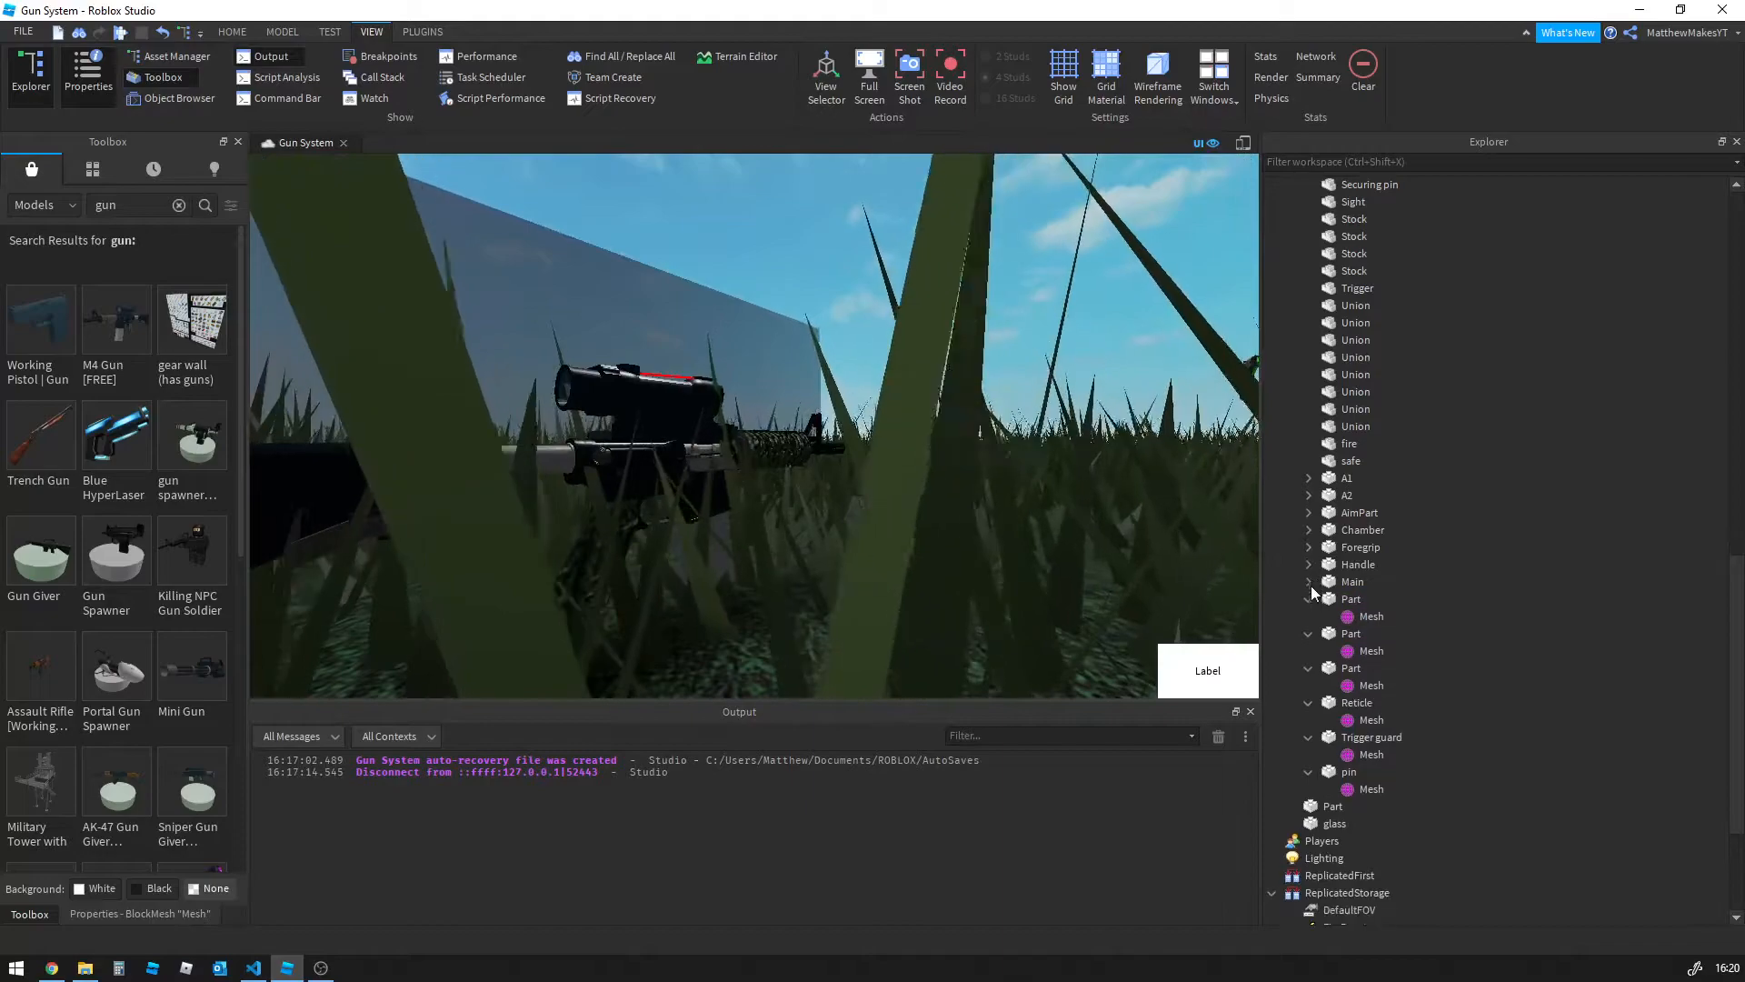
pyautogui.click(1309, 581)
pyautogui.click(1309, 599)
pyautogui.click(1309, 617)
pyautogui.click(1309, 634)
pyautogui.click(1309, 651)
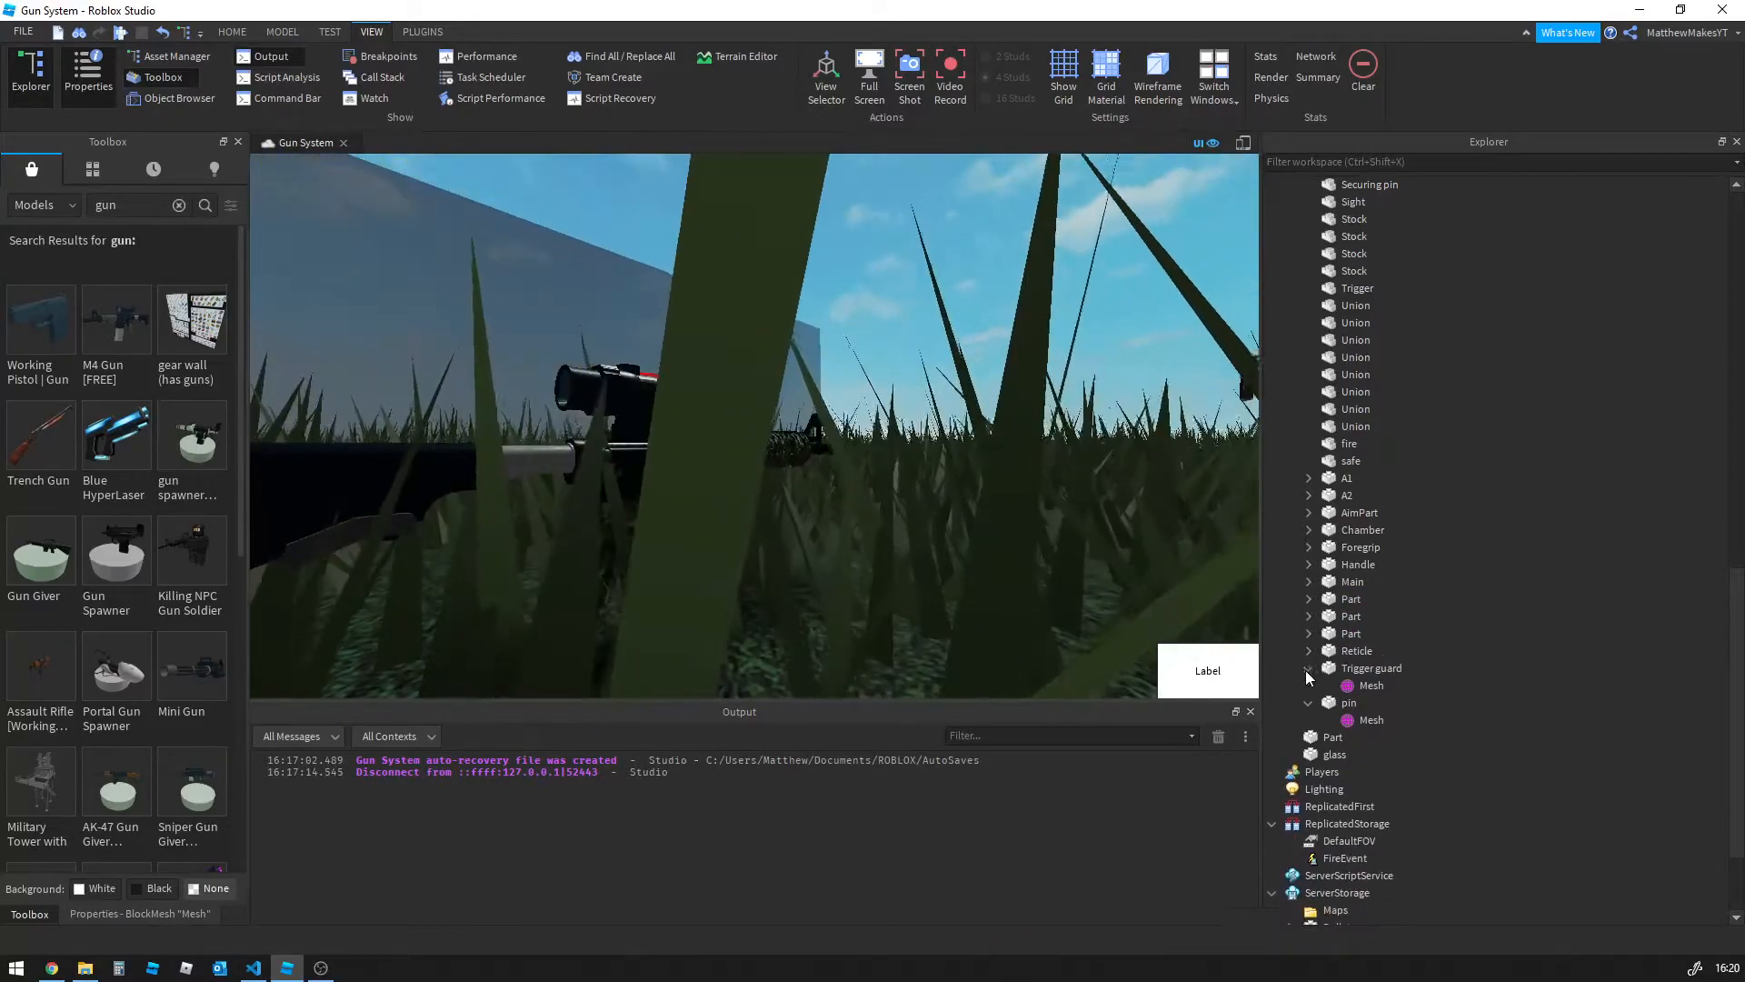
pyautogui.click(1309, 668)
pyautogui.click(1309, 686)
pyautogui.click(1344, 686)
pyautogui.scroll(15, 1352, 546)
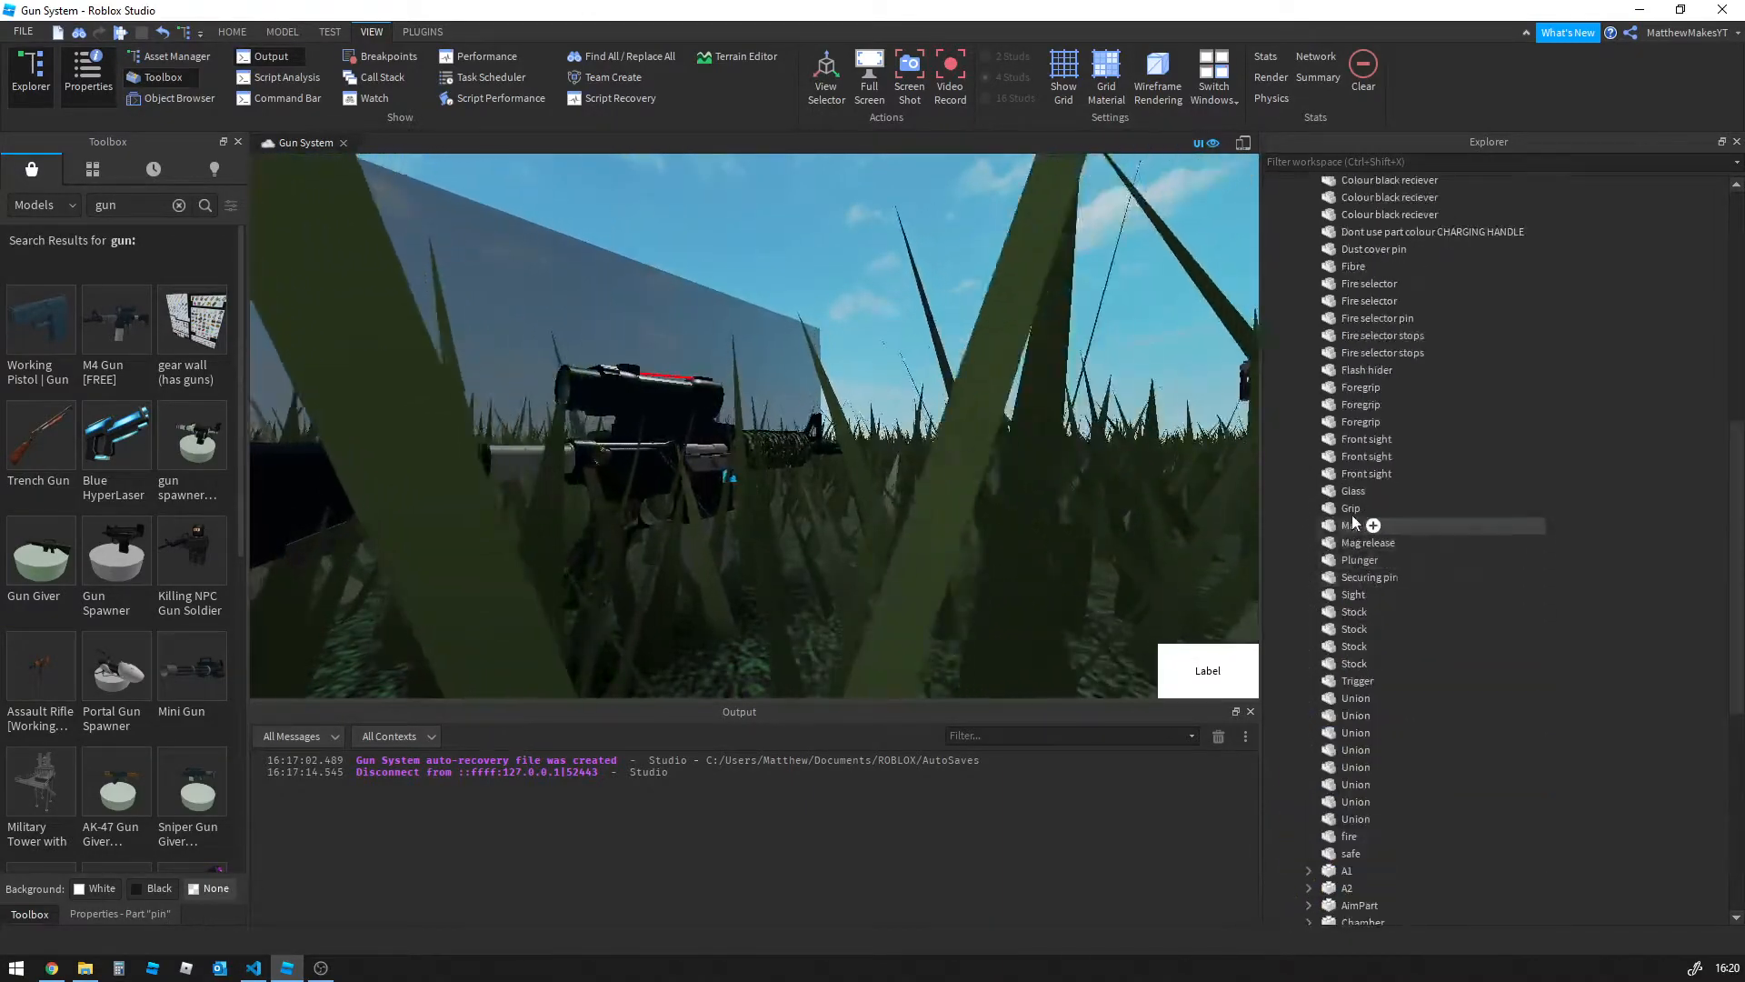
pyautogui.click(1331, 500)
pyautogui.hotkey('ctrl', 'g')
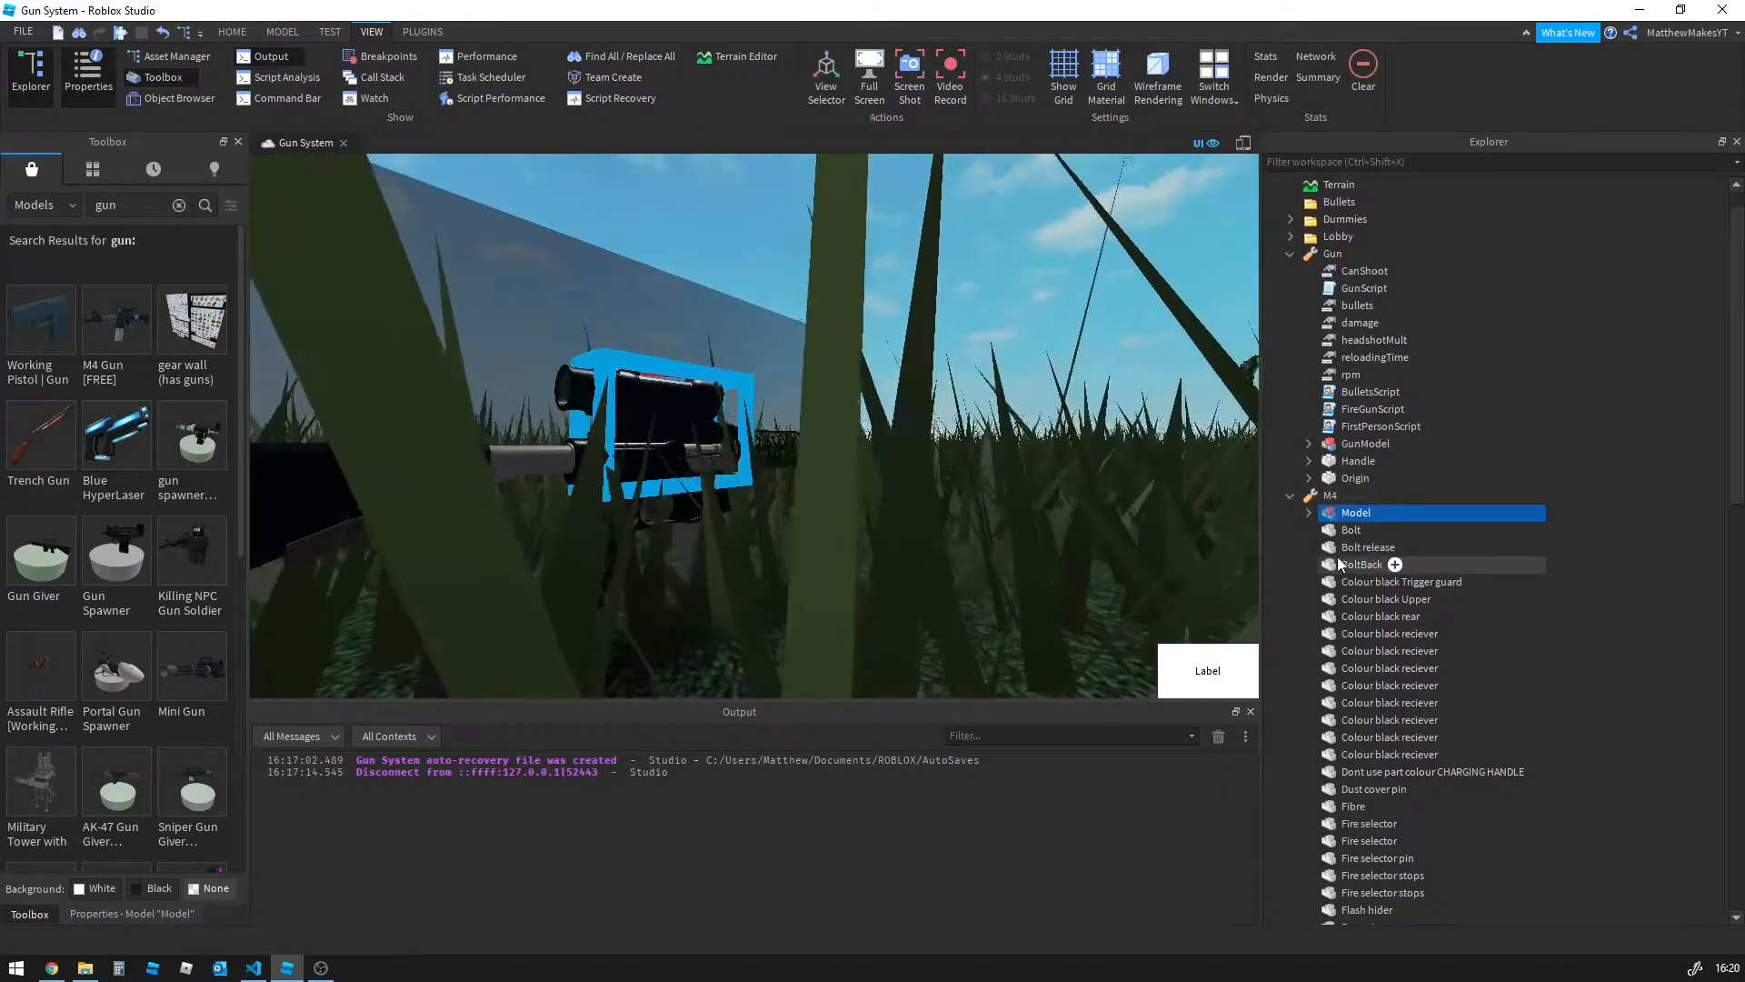
pyautogui.hotkey('ctrl', 'z')
# Group all of the M4's parts from Body to pin into one model and name it GunModel
pyautogui.scroll(-4, 1346, 532)
pyautogui.scroll(2, 1348, 491)
pyautogui.keyDown('ctrl'); pyautogui.click(1351, 399); pyautogui.keyUp('ctrl')
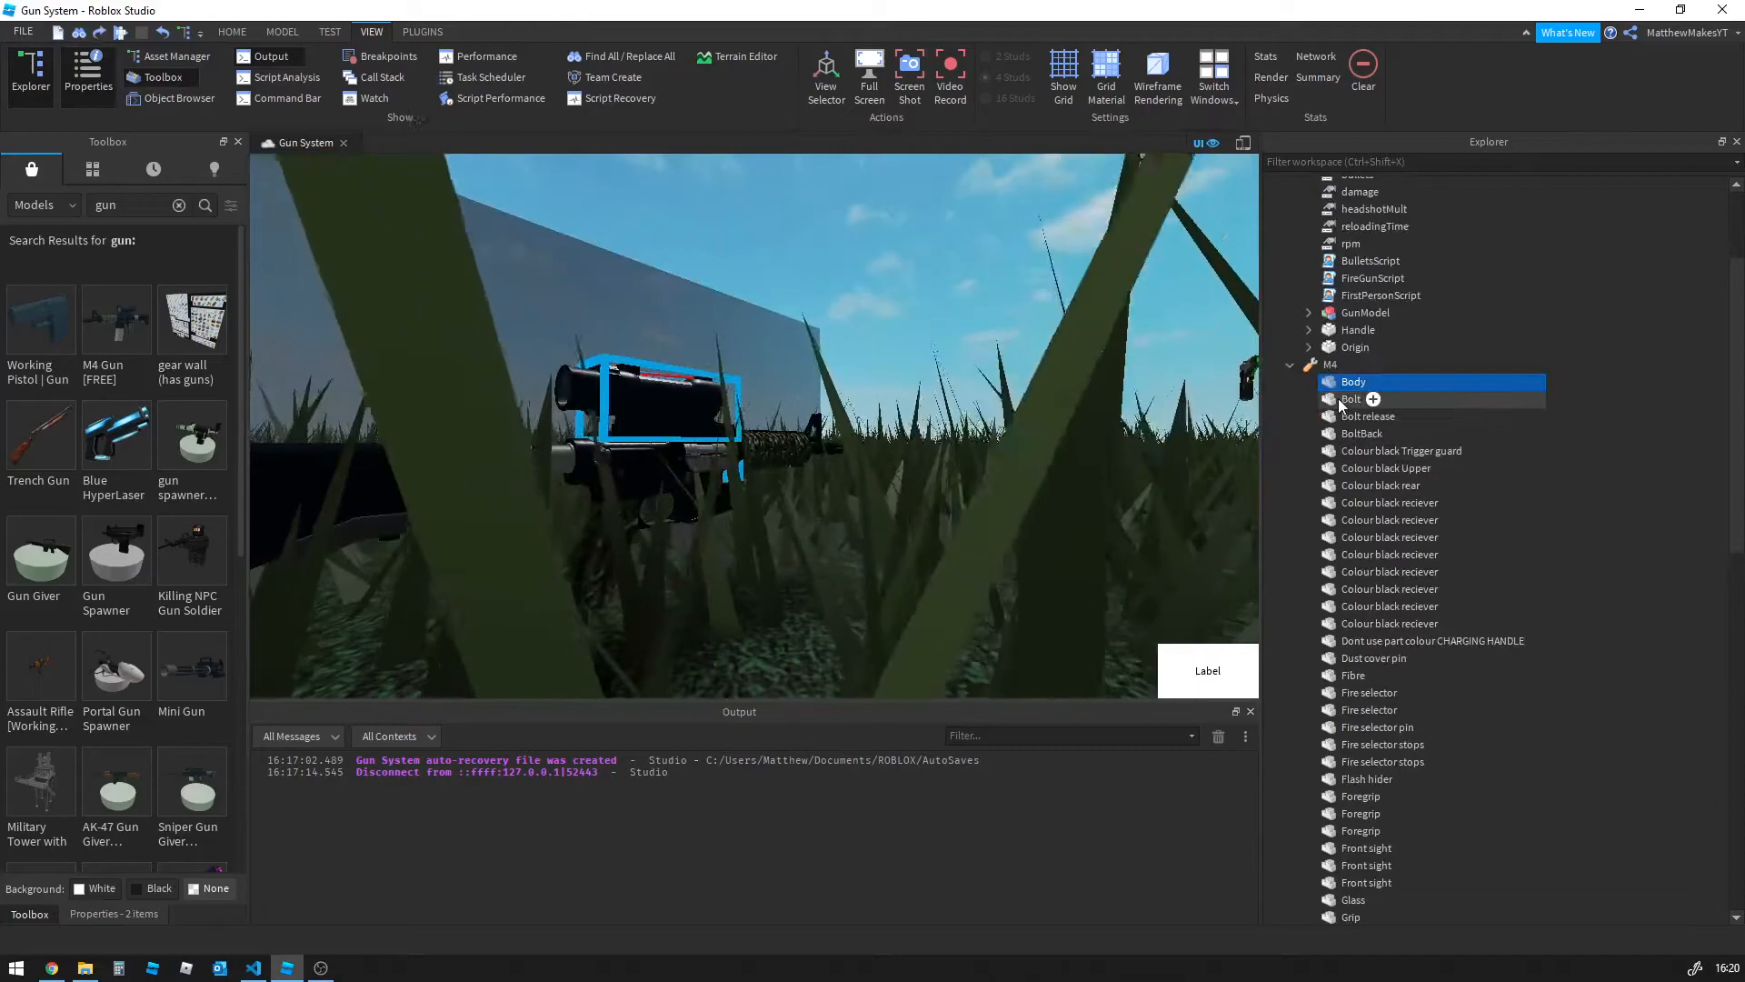
pyautogui.scroll(-15, 1346, 509)
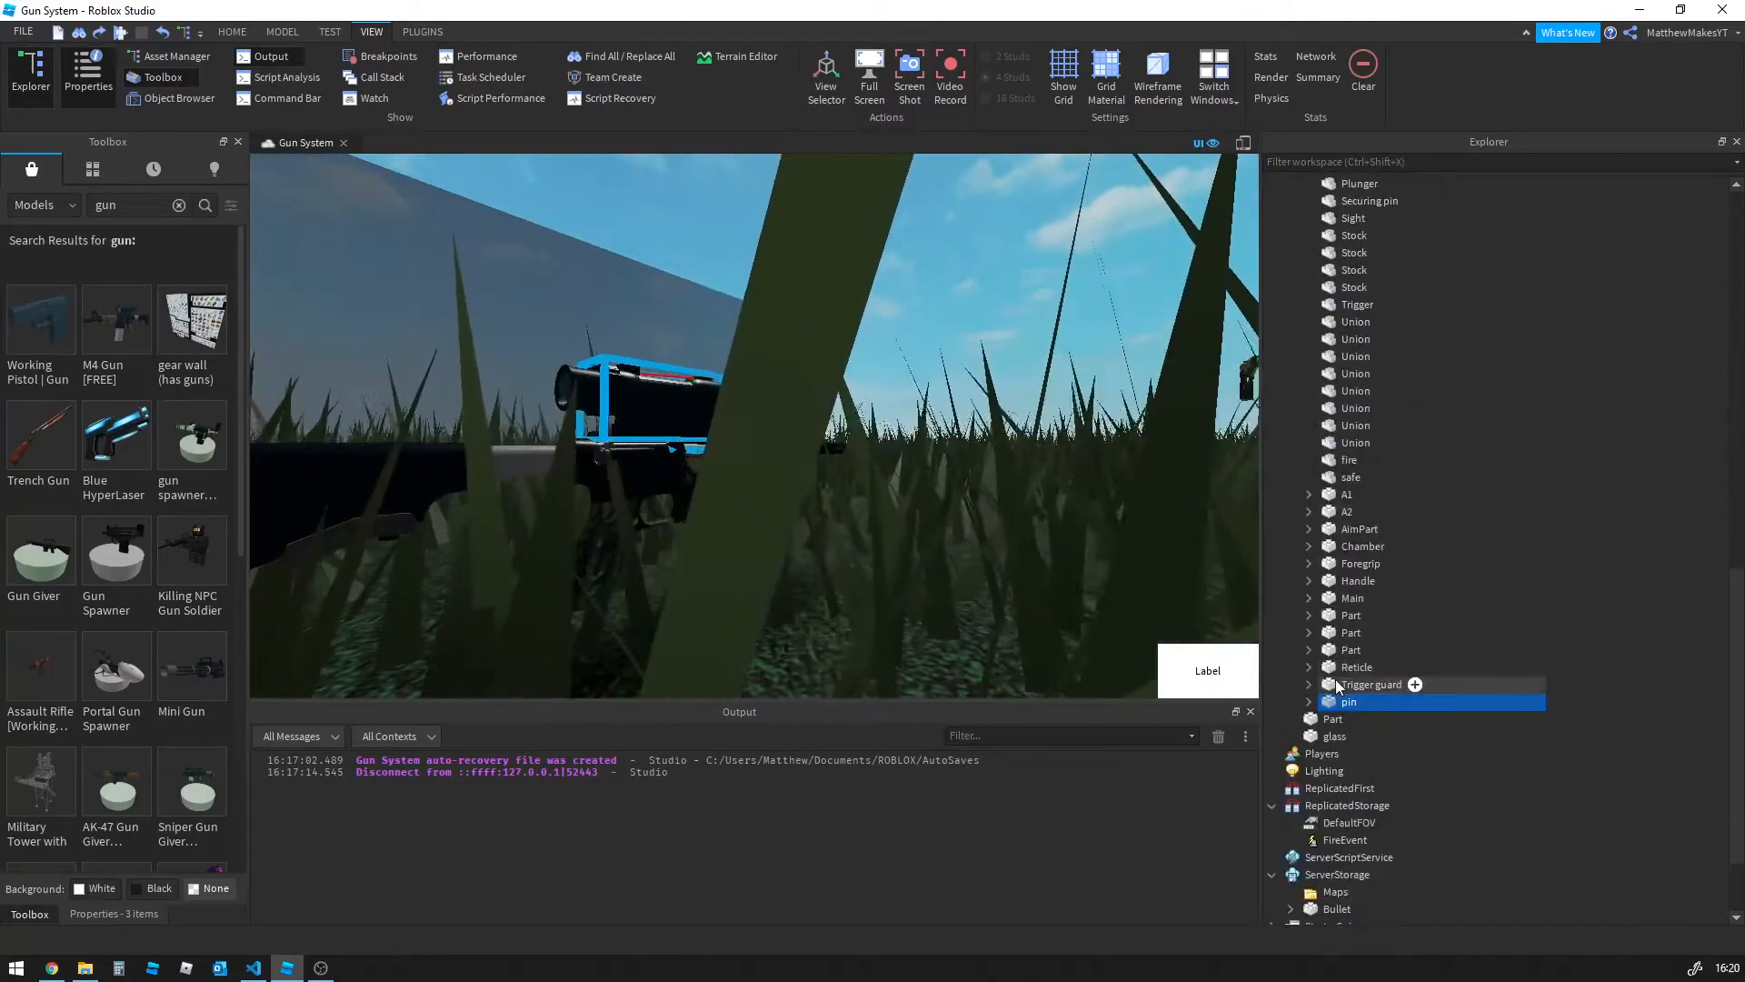
pyautogui.keyDown('shift'); pyautogui.click(1349, 701); pyautogui.keyUp('shift')
pyautogui.scroll(15, 1405, 597)
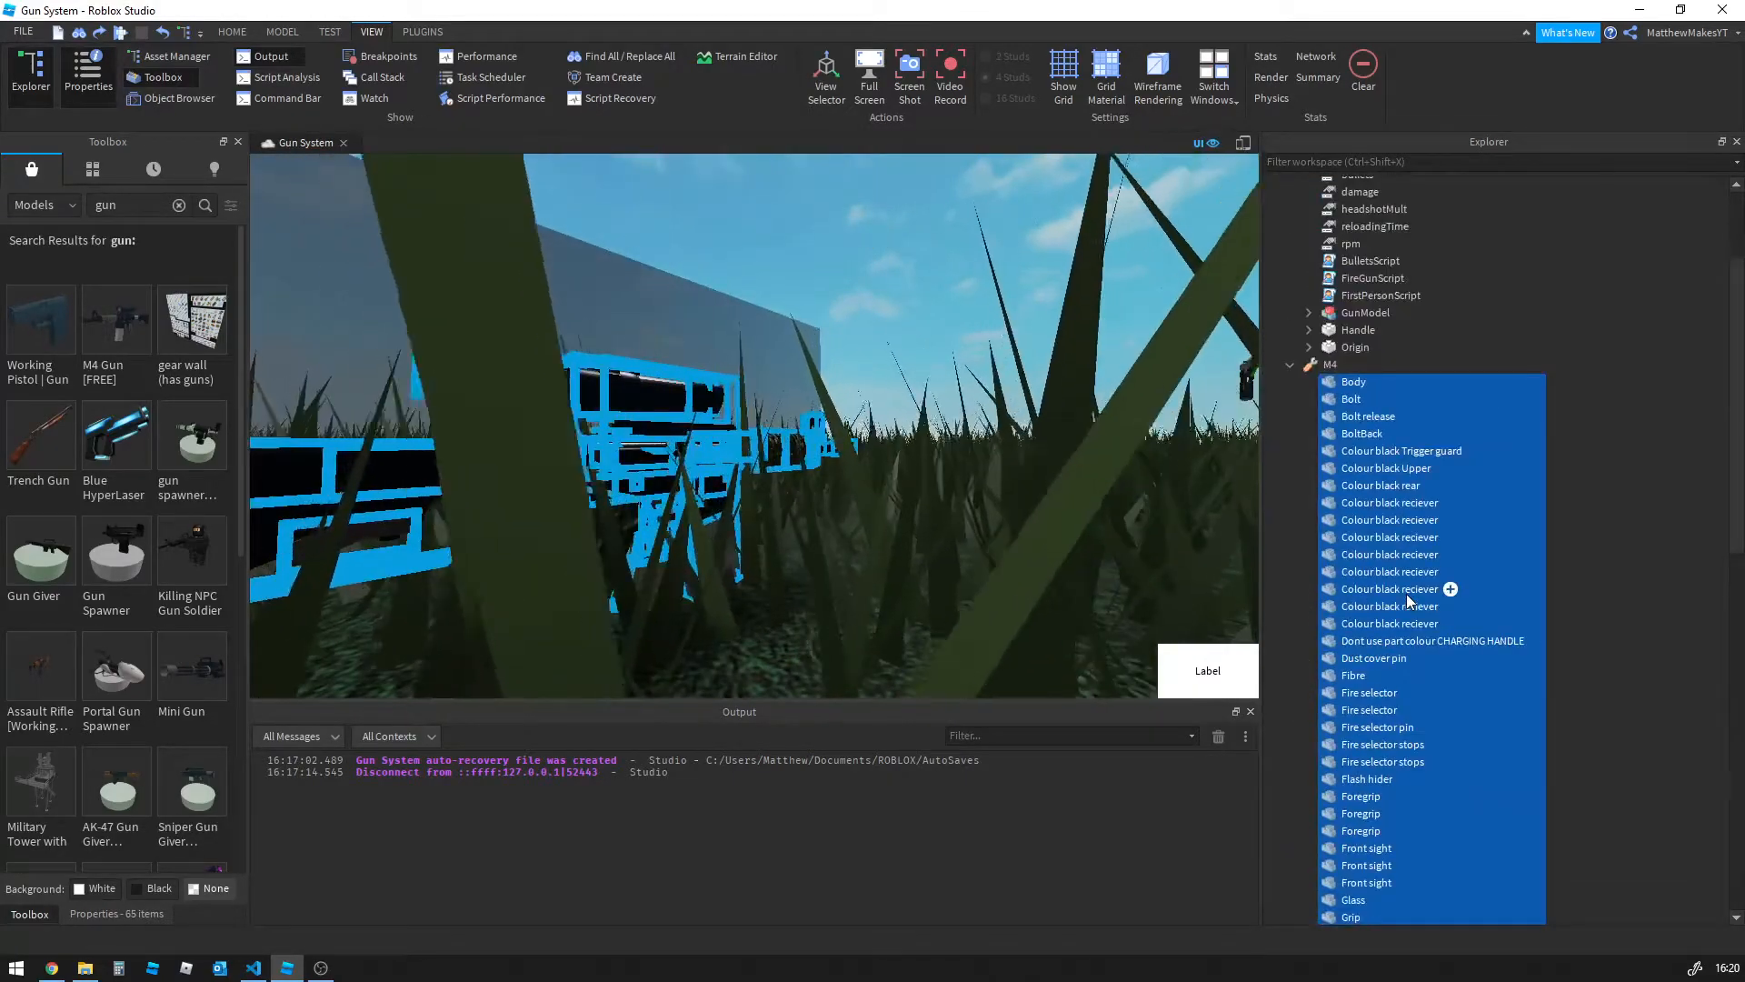
pyautogui.hotkey('ctrl', 'g')
pyautogui.doubleClick(1354, 547)
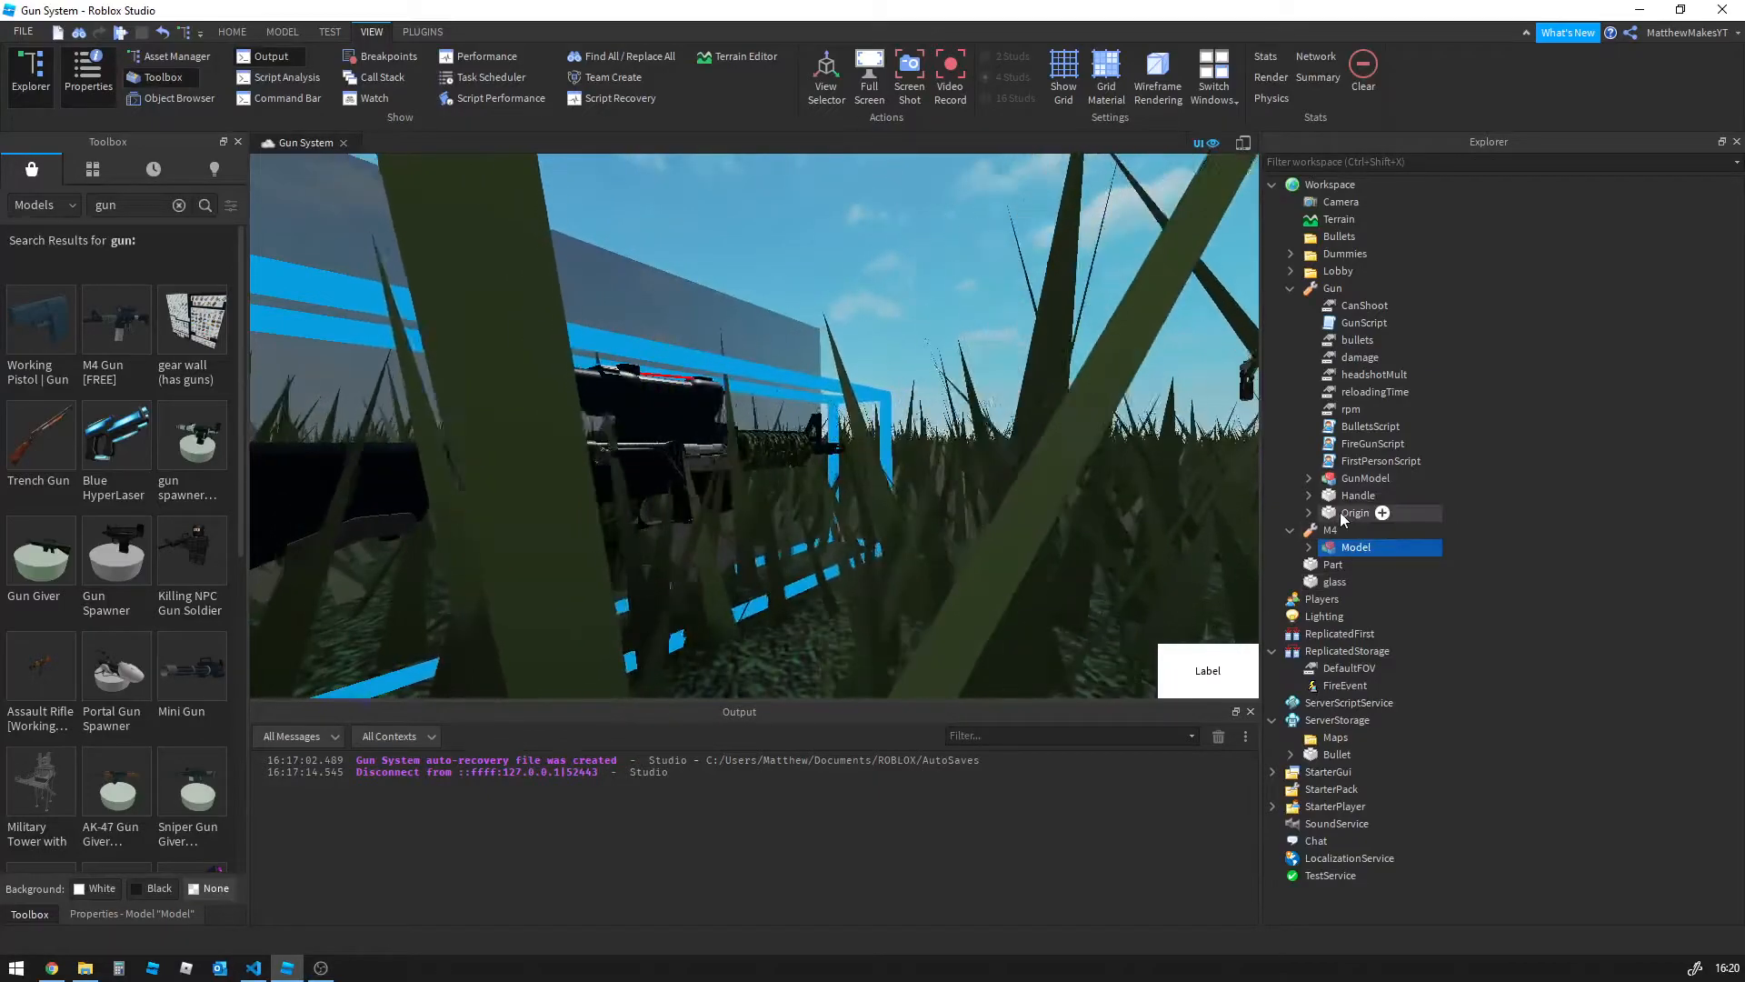
pyautogui.write('GunModel')
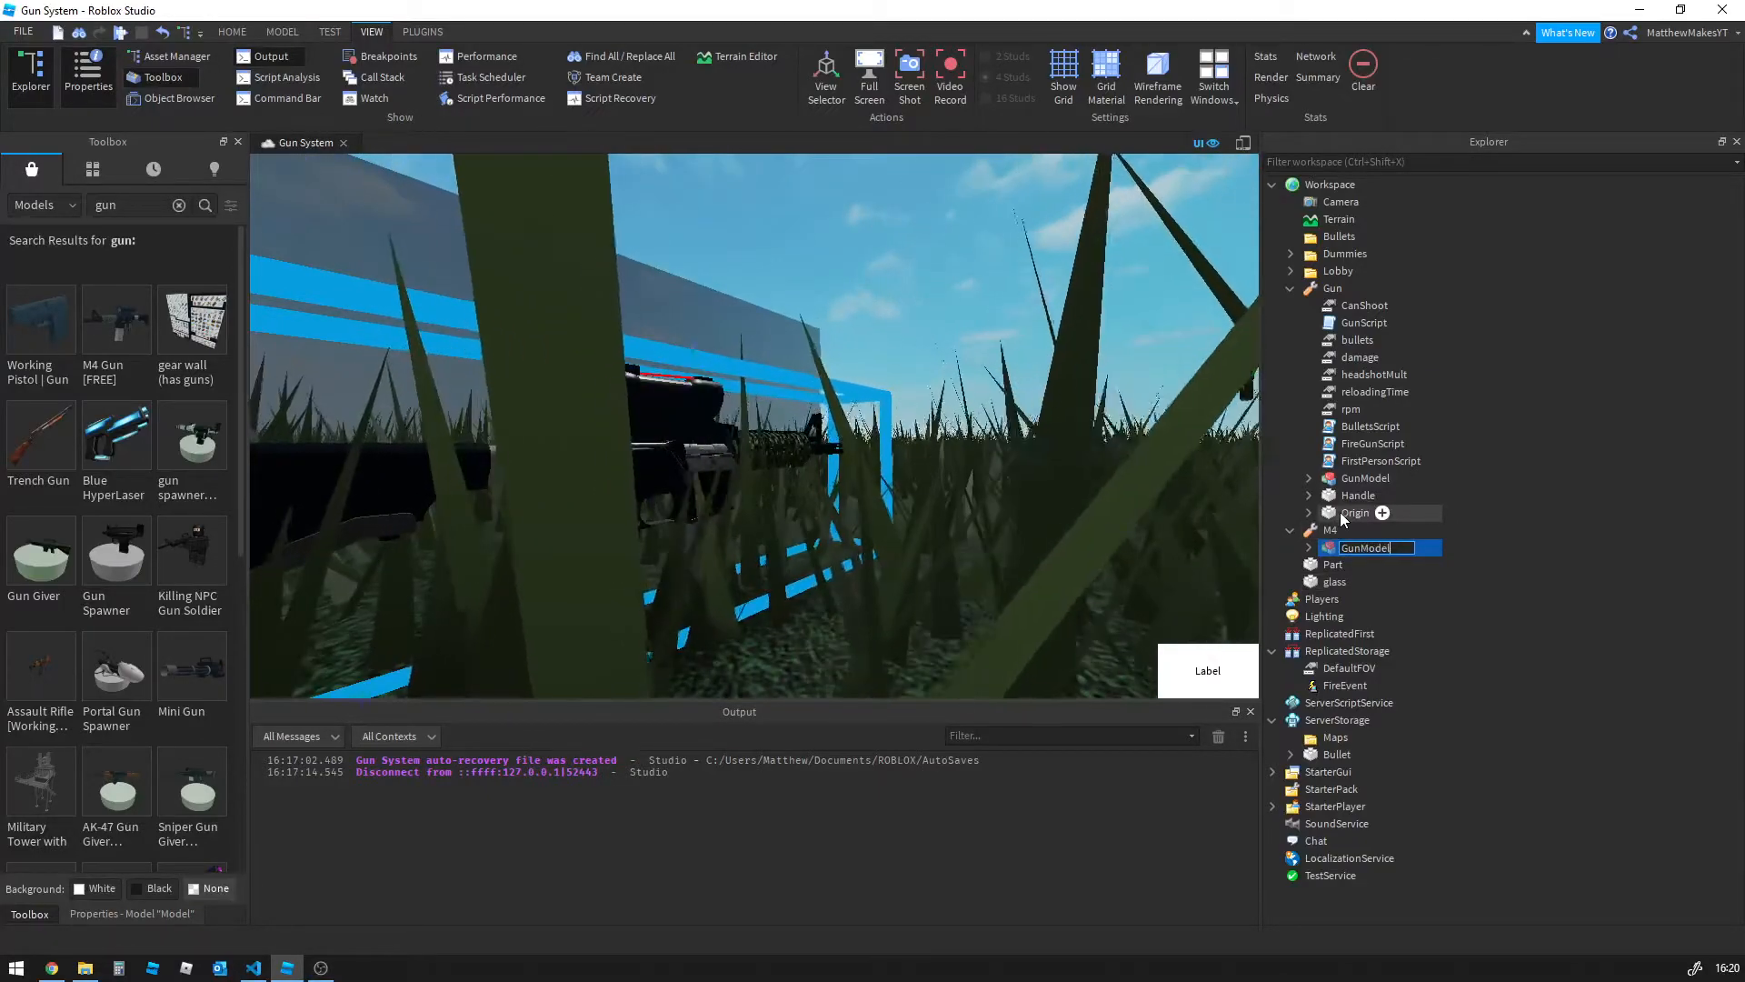
pyautogui.press('Return')
# Move the M4's GunModel into the Gun tool and delete the tool's original GunModel
pyautogui.moveTo(1363, 547); pyautogui.dragTo(1342, 291)
pyautogui.scroll(-4, 1108, 483)
pyautogui.moveTo(1107, 483); pyautogui.dragTo(1141, 477, button='right')
pyautogui.click(1338, 478)
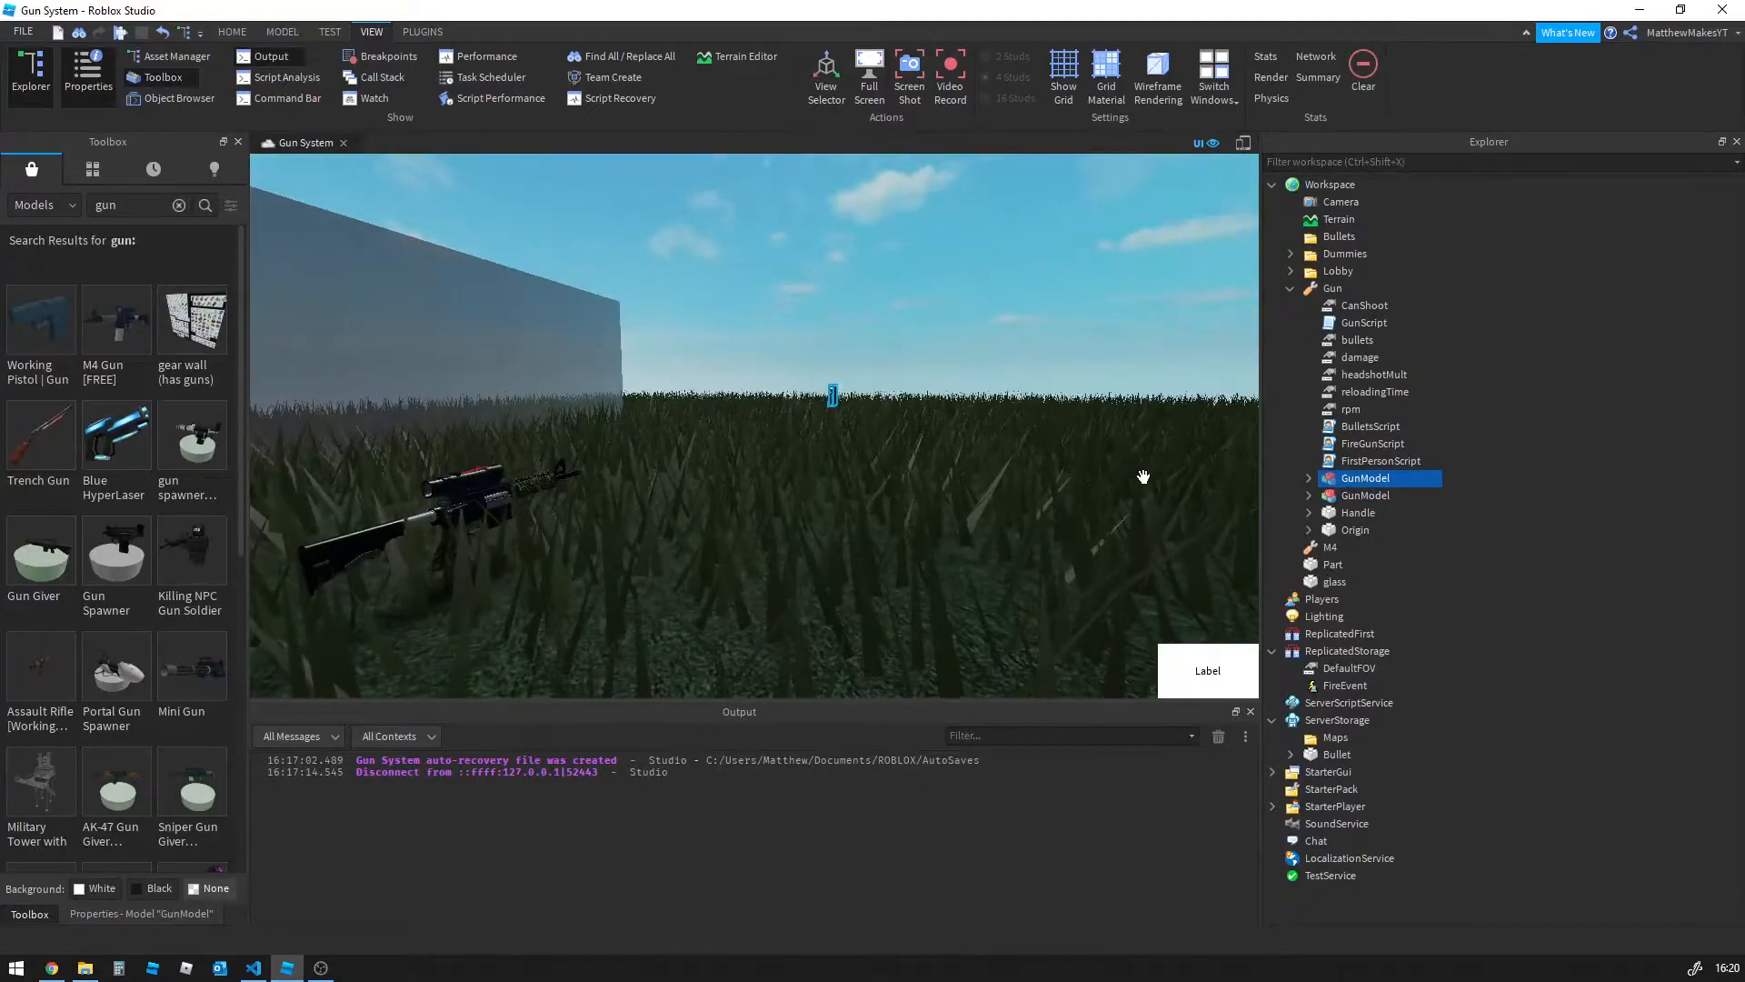
pyautogui.press('Delete')
# Move the Gun tool's Handle part across the grass towards the M4
pyautogui.moveTo(1020, 467); pyautogui.dragTo(1021, 468, button='right')
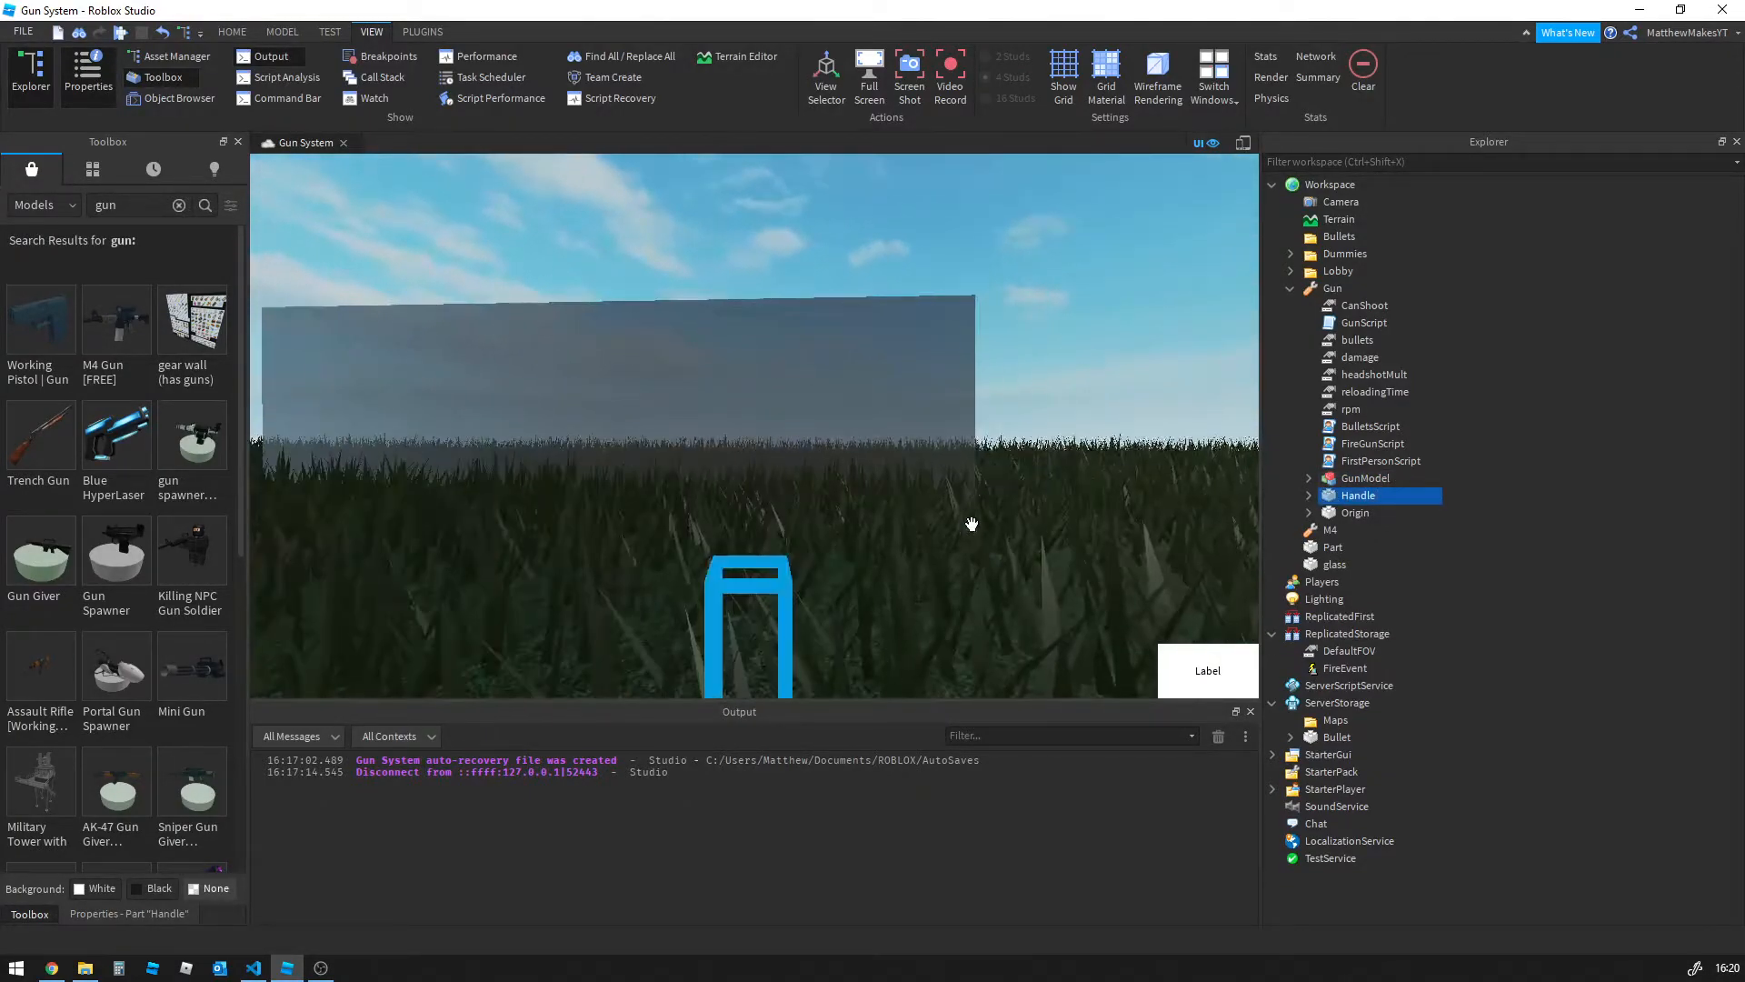
pyautogui.press('s')
pyautogui.click(223, 32)
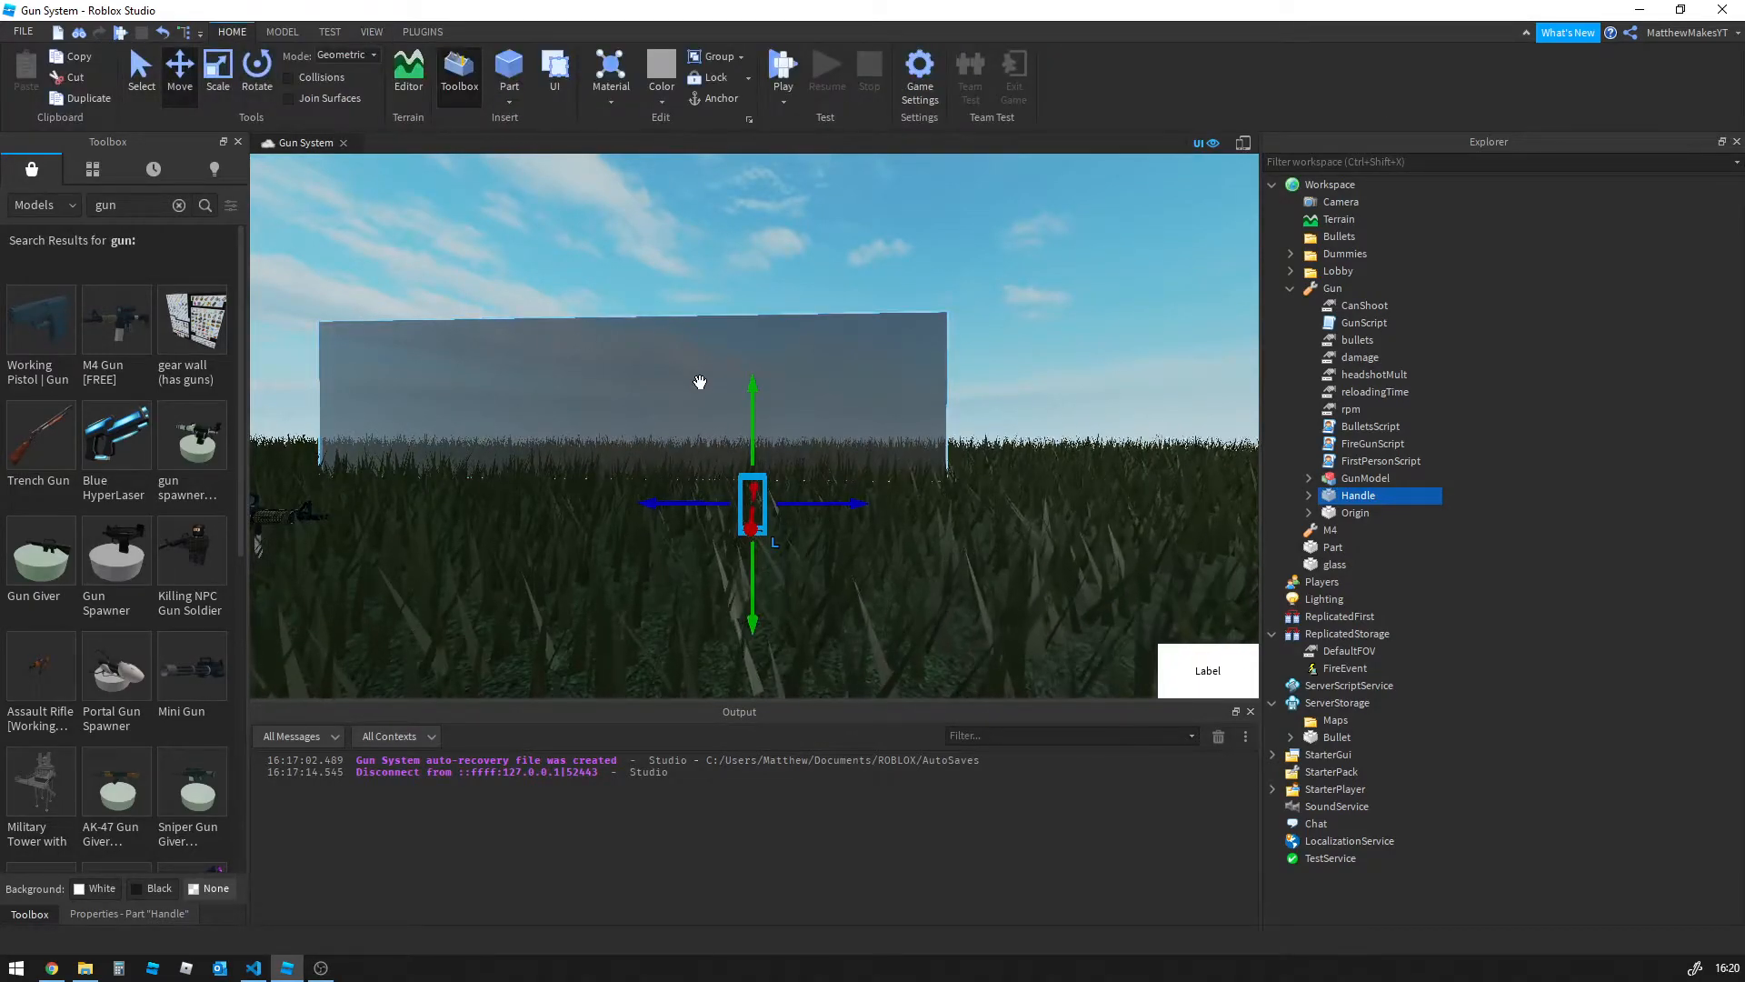
pyautogui.press('a')
pyautogui.moveTo(717, 498); pyautogui.dragTo(955, 487)
pyautogui.press('w')
pyautogui.moveTo(954, 487); pyautogui.dragTo(954, 488, button='right')
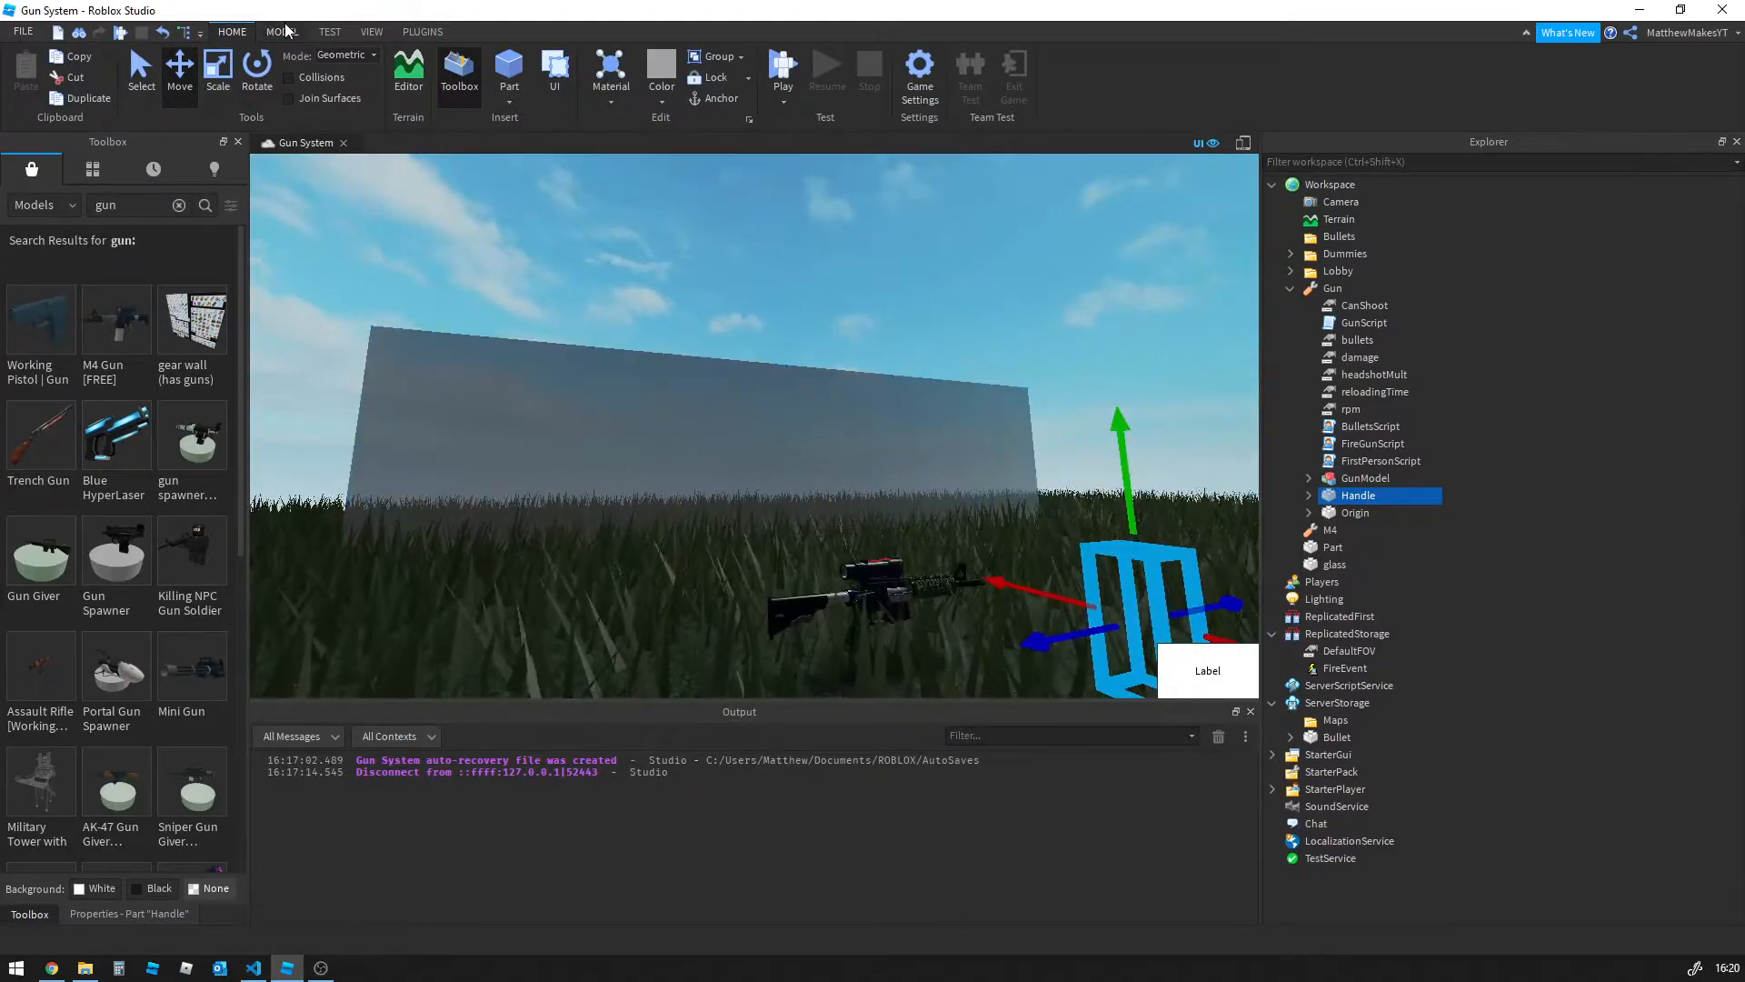
# Set the move snap to 0 studs and bring the Handle next to the M4's stock
pyautogui.click(282, 32)
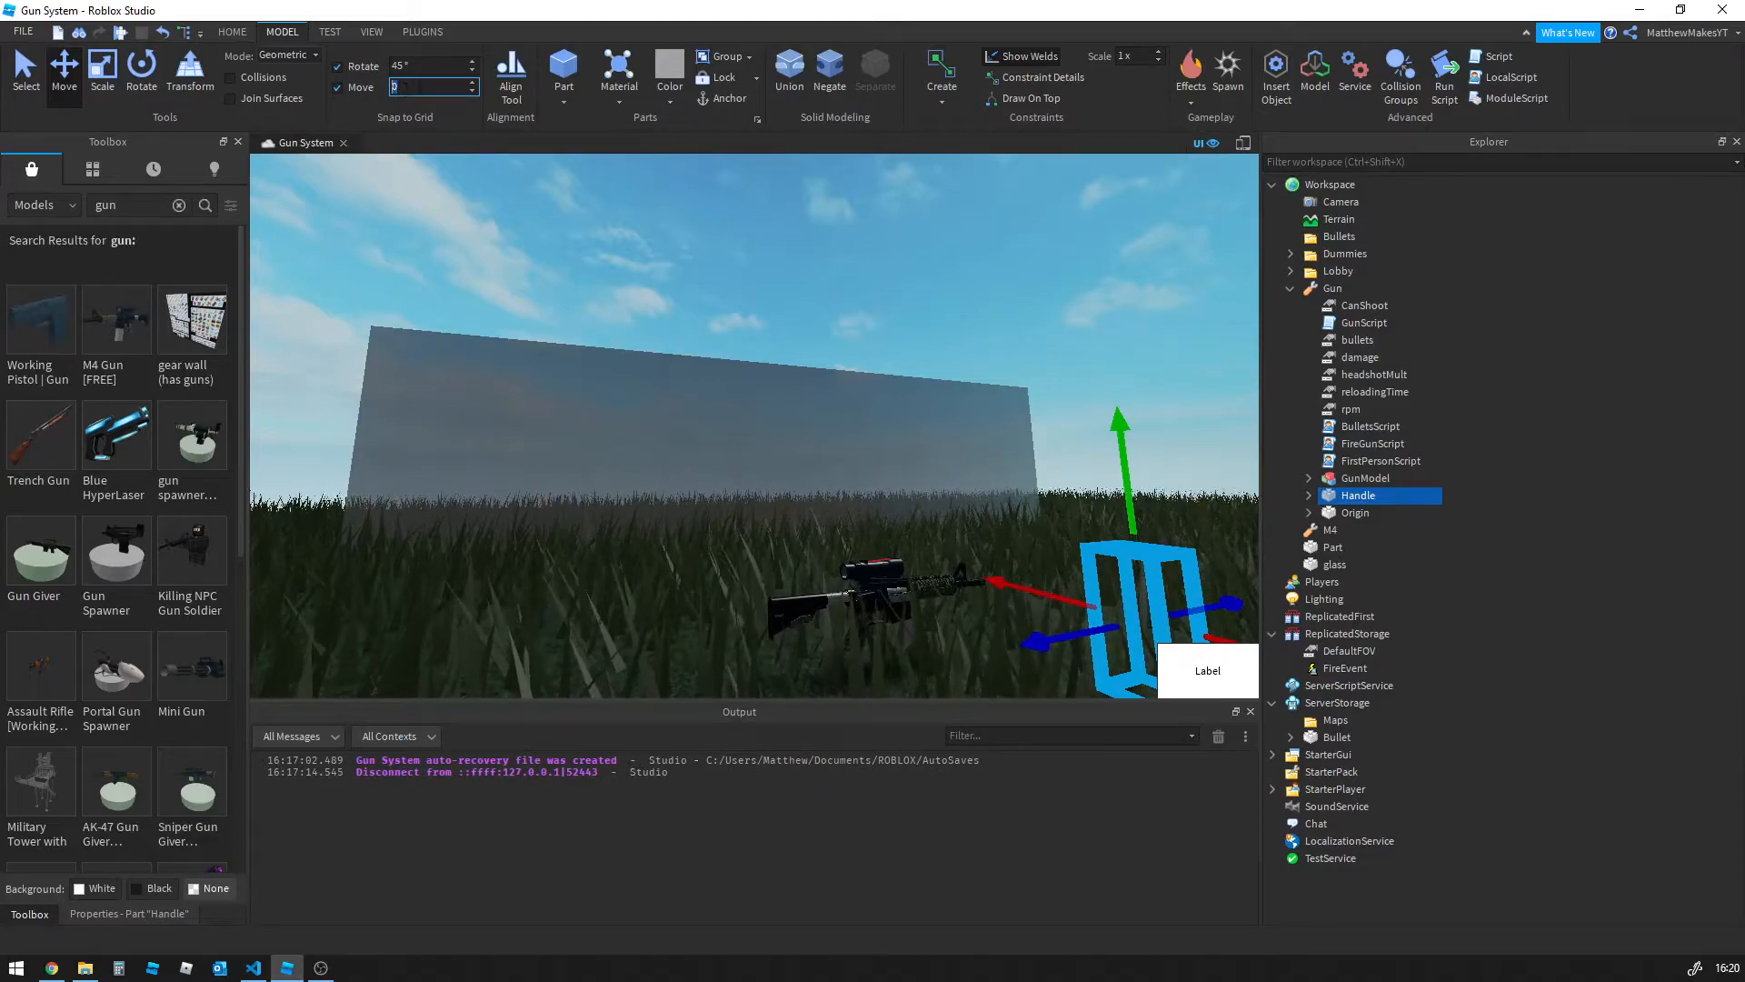
pyautogui.click(556, 183)
pyautogui.moveTo(556, 184); pyautogui.dragTo(818, 423, button='right')
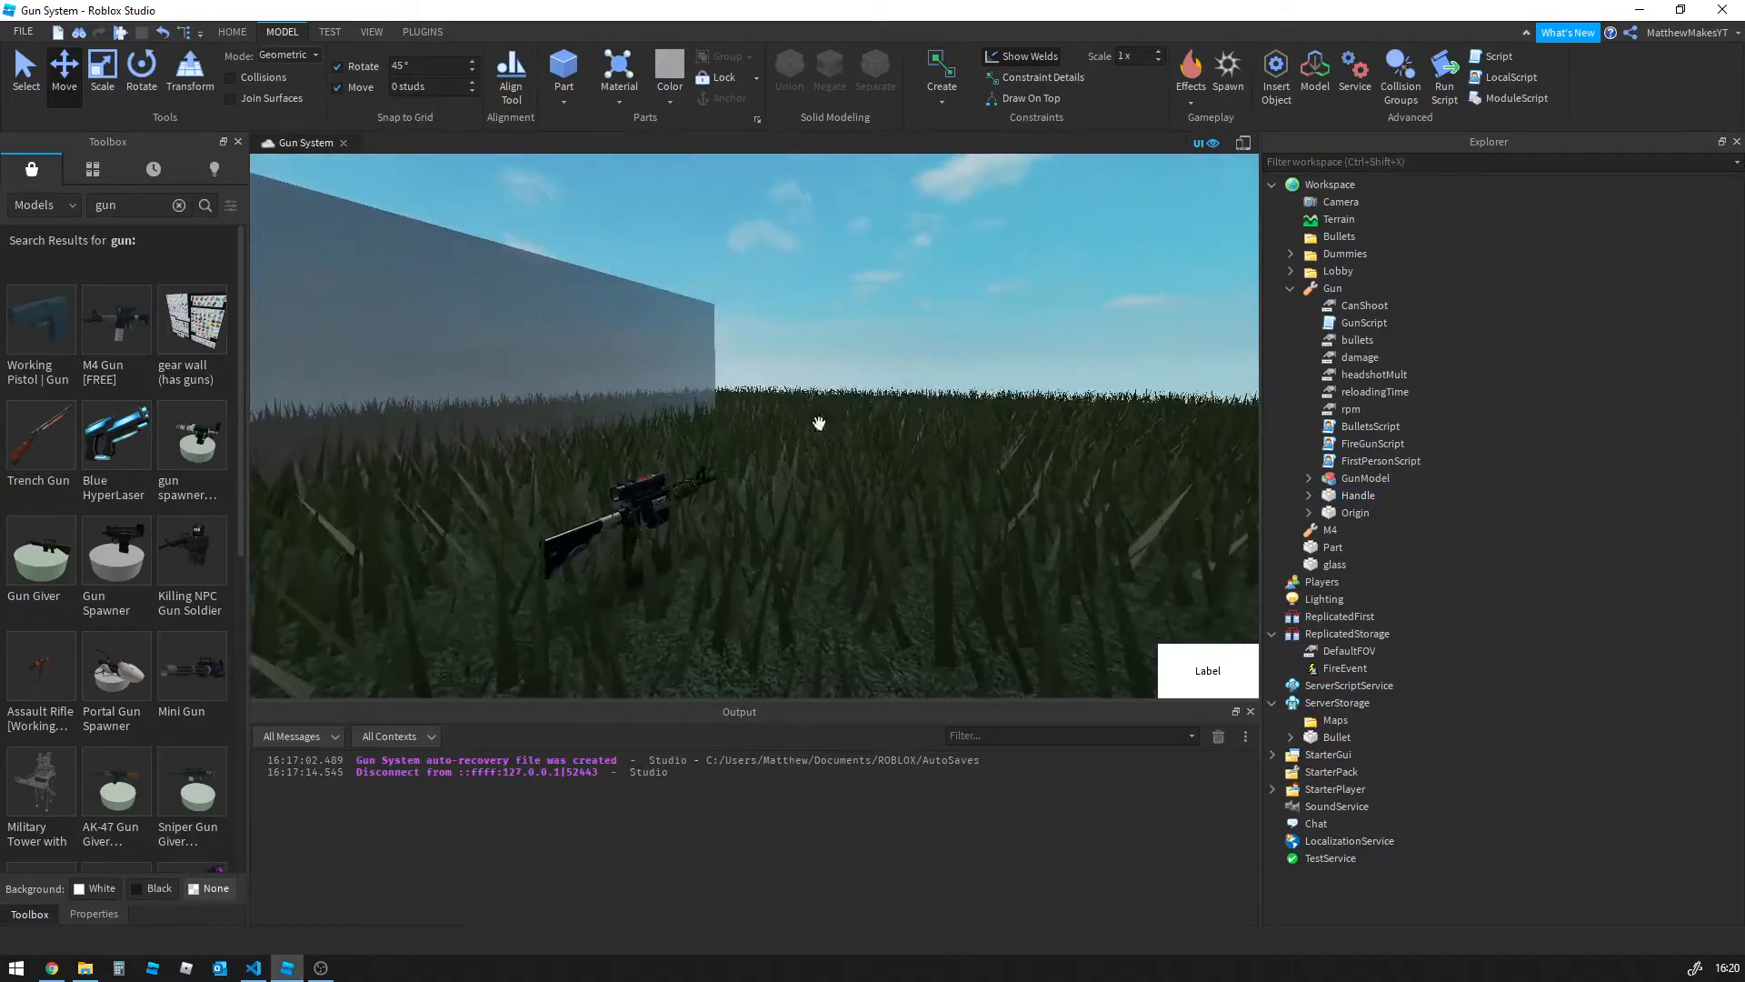
pyautogui.click(1346, 495)
pyautogui.moveTo(1021, 523); pyautogui.dragTo(709, 467)
pyautogui.press('w')
pyautogui.moveTo(709, 467)
pyautogui.mouseDown(button='right')
pyautogui.moveTo(706, 518)
pyautogui.moveTo(690, 483)
pyautogui.mouseUp(button='right')
pyautogui.moveTo(662, 393); pyautogui.dragTo(821, 400)
pyautogui.press('a')
pyautogui.moveTo(819, 422); pyautogui.dragTo(819, 431, button='right')
pyautogui.moveTo(638, 487); pyautogui.dragTo(642, 570)
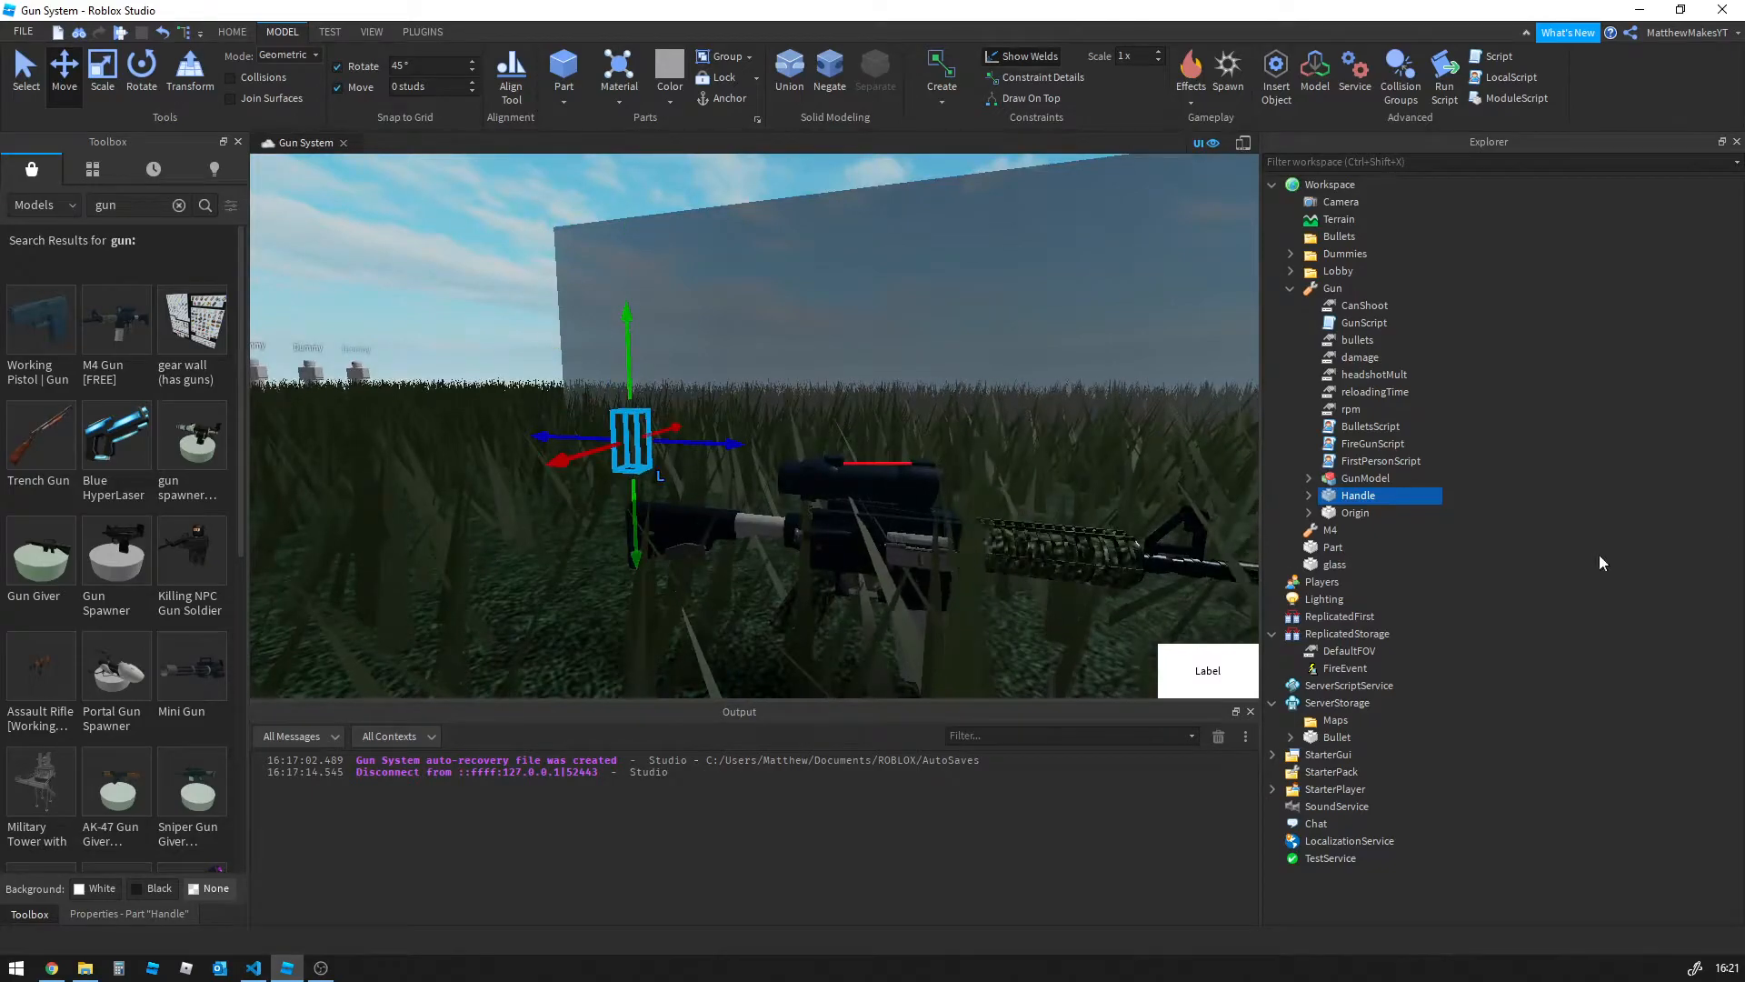
# Raise the whole Gun tool high above the grass so the M4 is unobstructed
pyautogui.click(1340, 290)
pyautogui.scroll(-10, 846, 361)
pyautogui.click(814, 372)
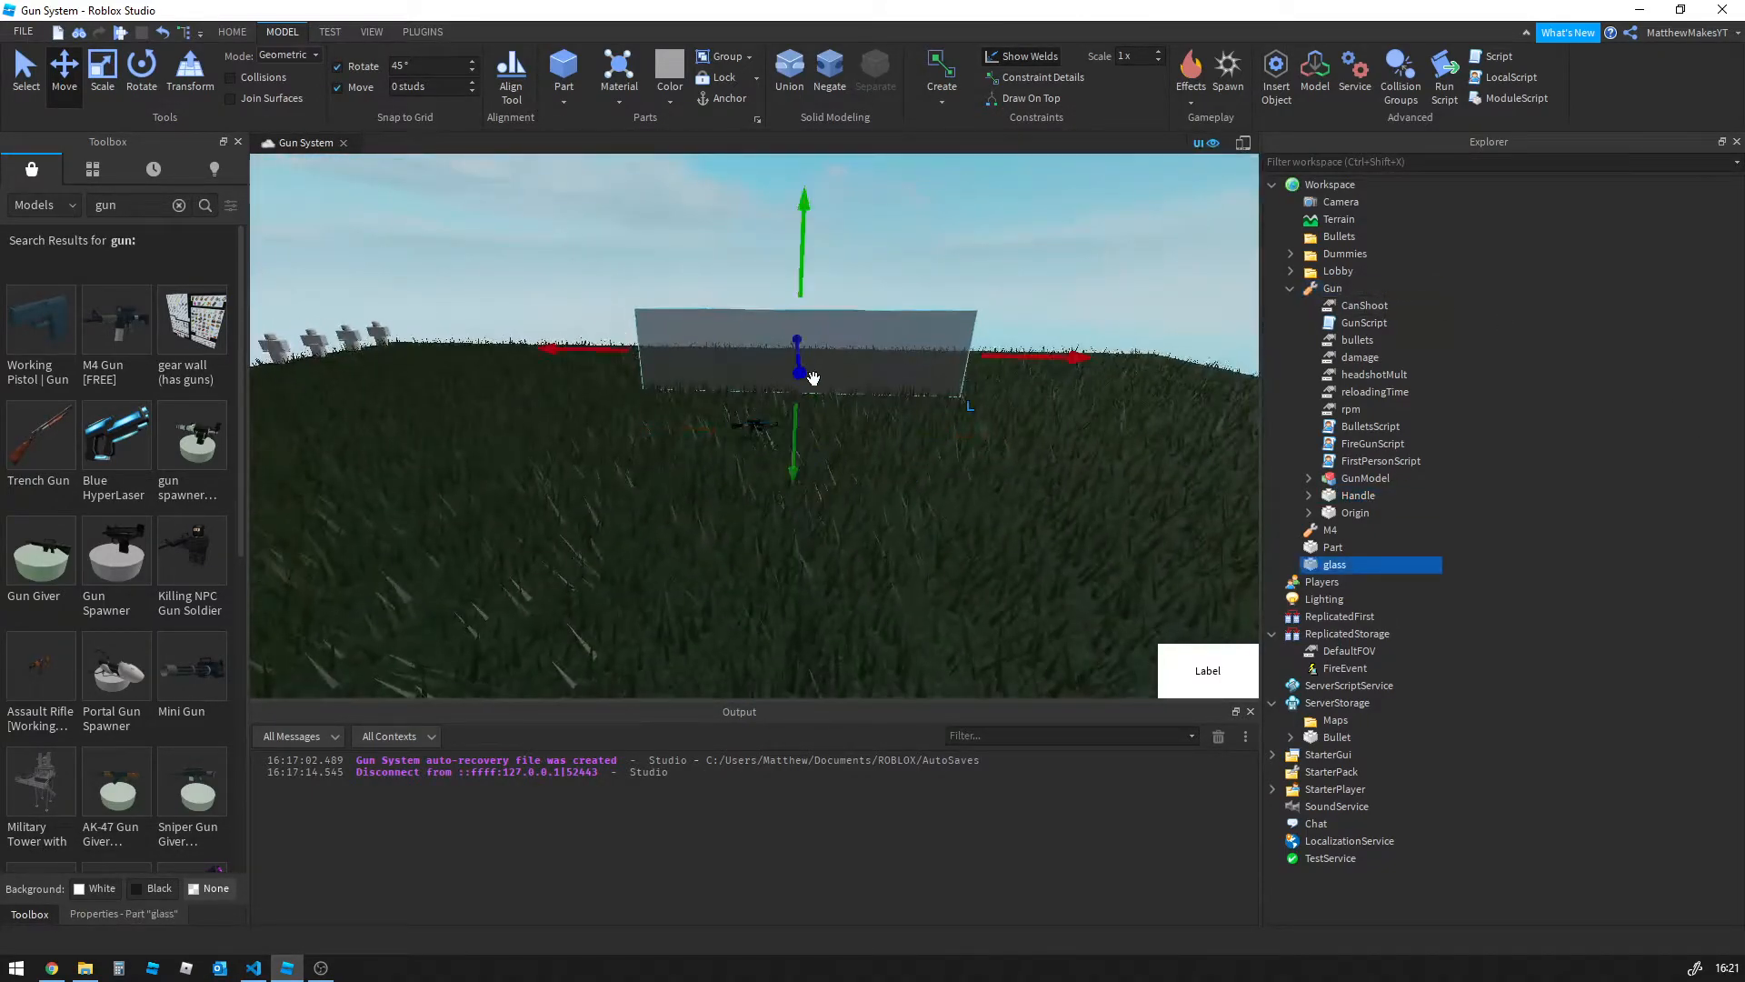
pyautogui.click(1333, 289)
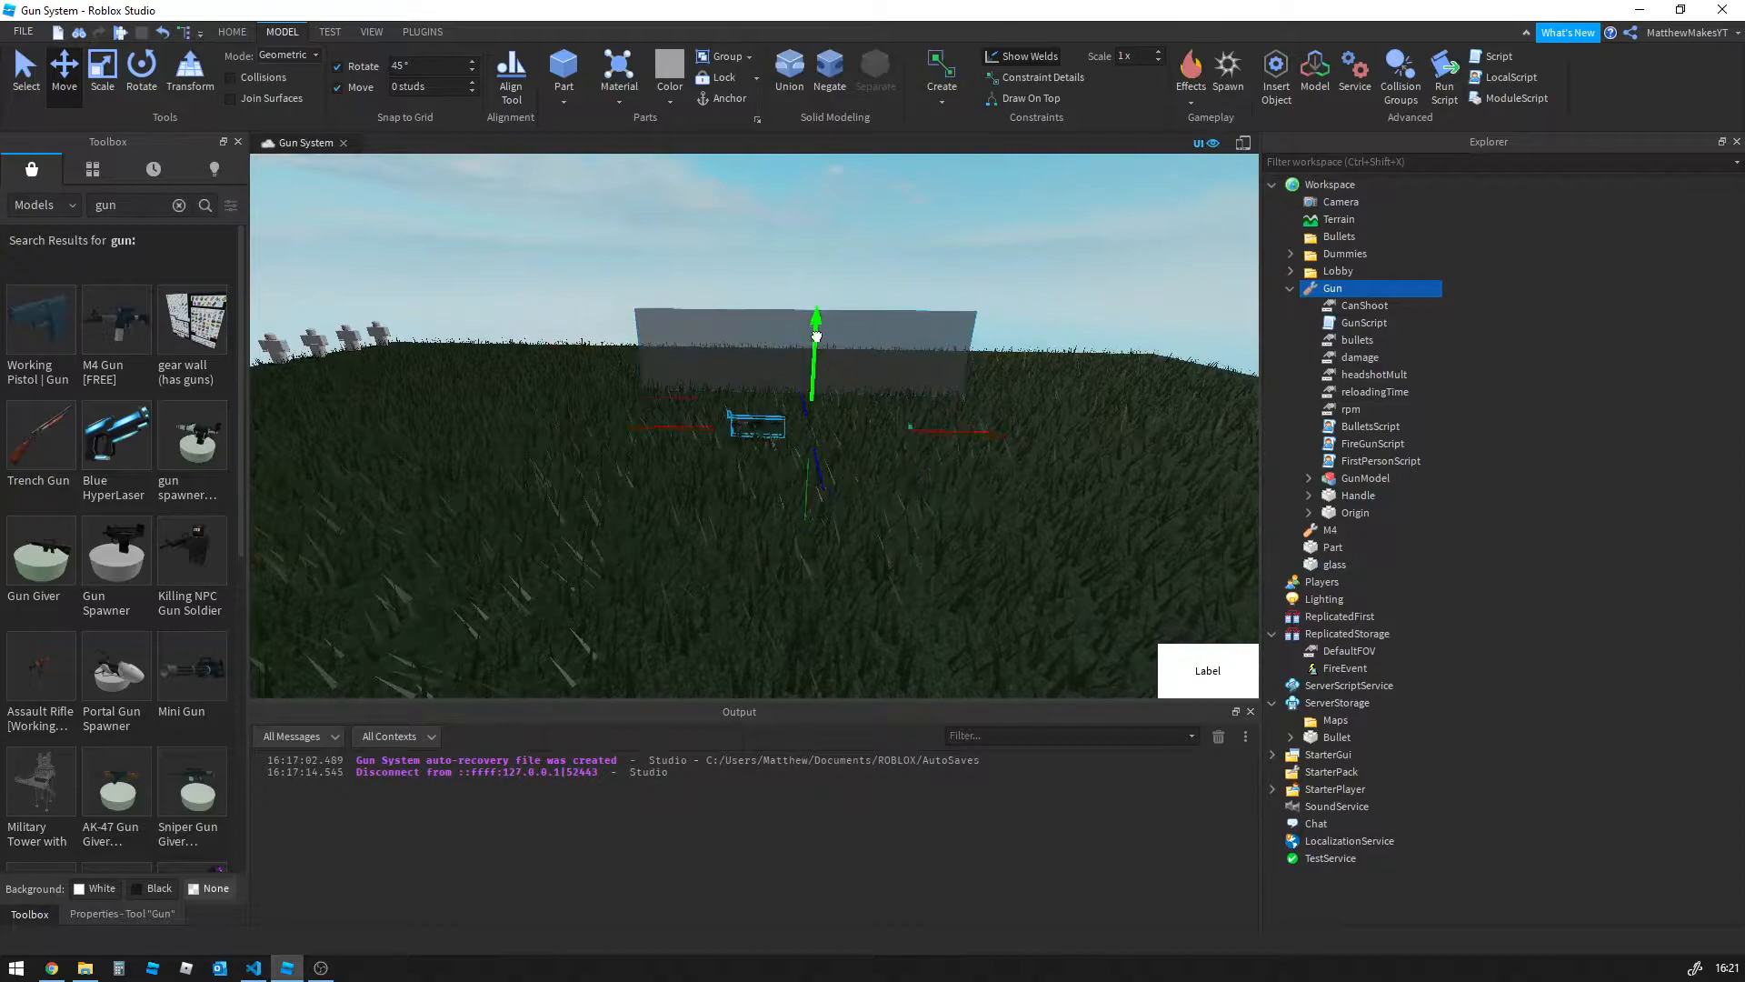
pyautogui.press('f')
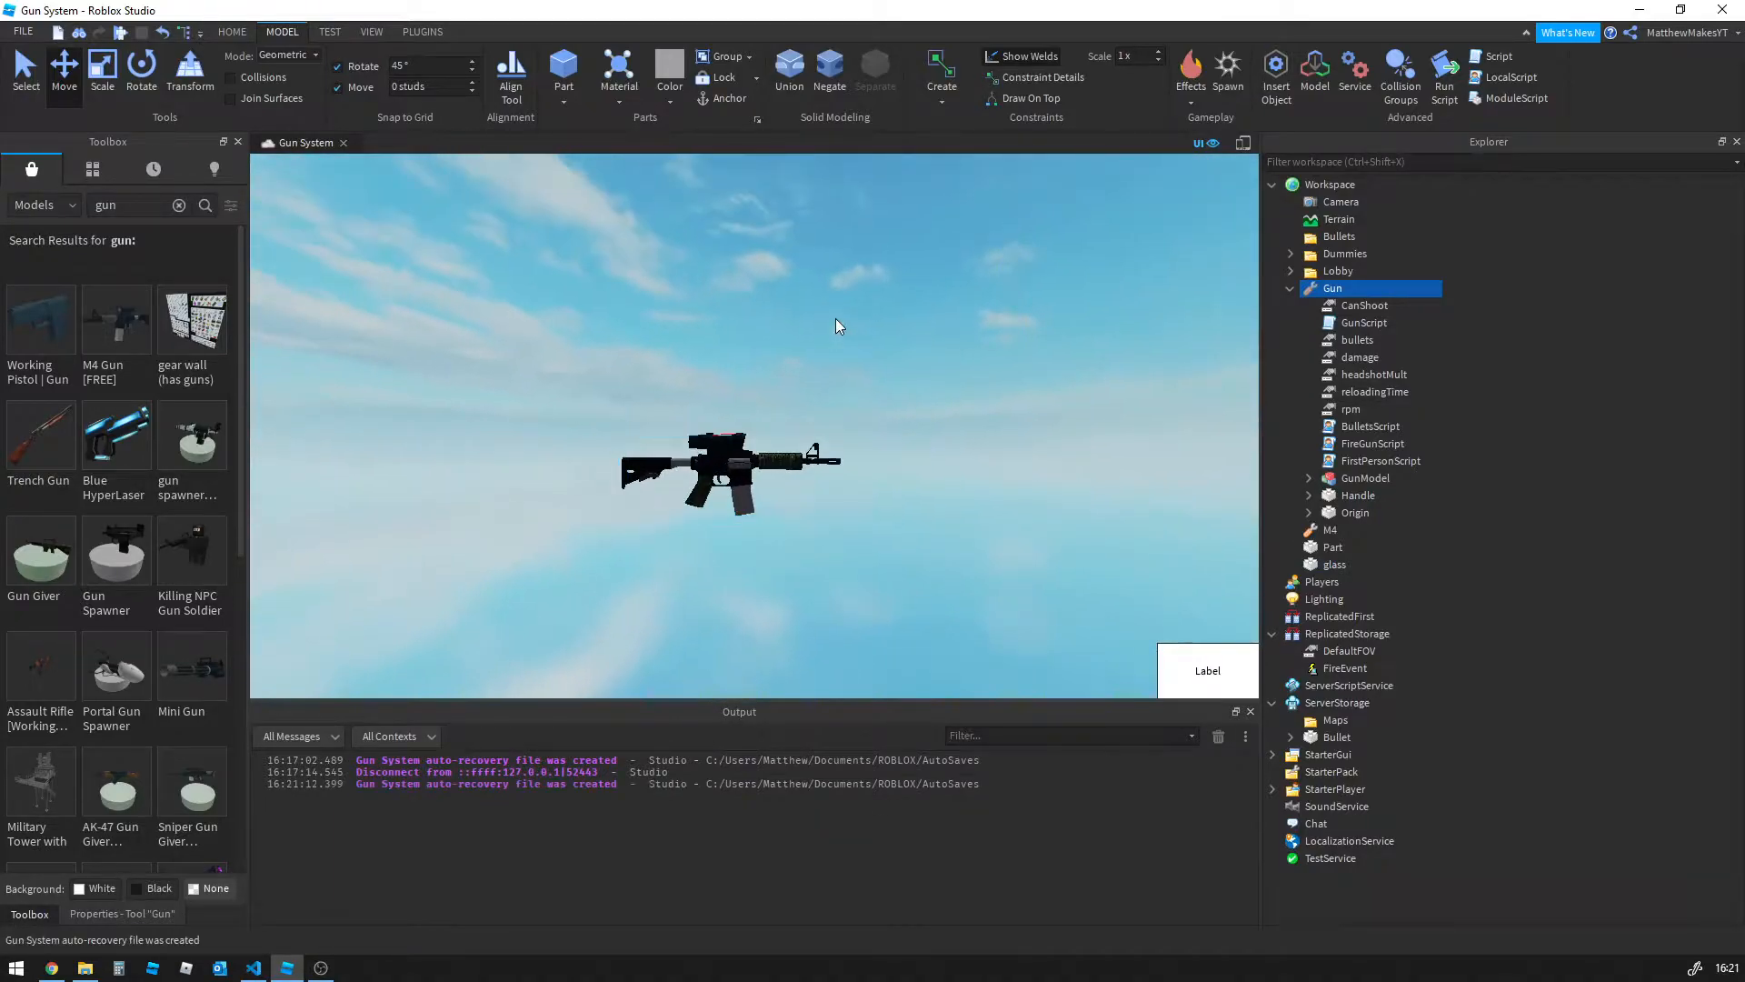
pyautogui.click(836, 320)
pyautogui.scroll(5, 836, 320)
pyautogui.moveTo(836, 320); pyautogui.dragTo(833, 320, button='right')
pyautogui.scroll(-2, 834, 320)
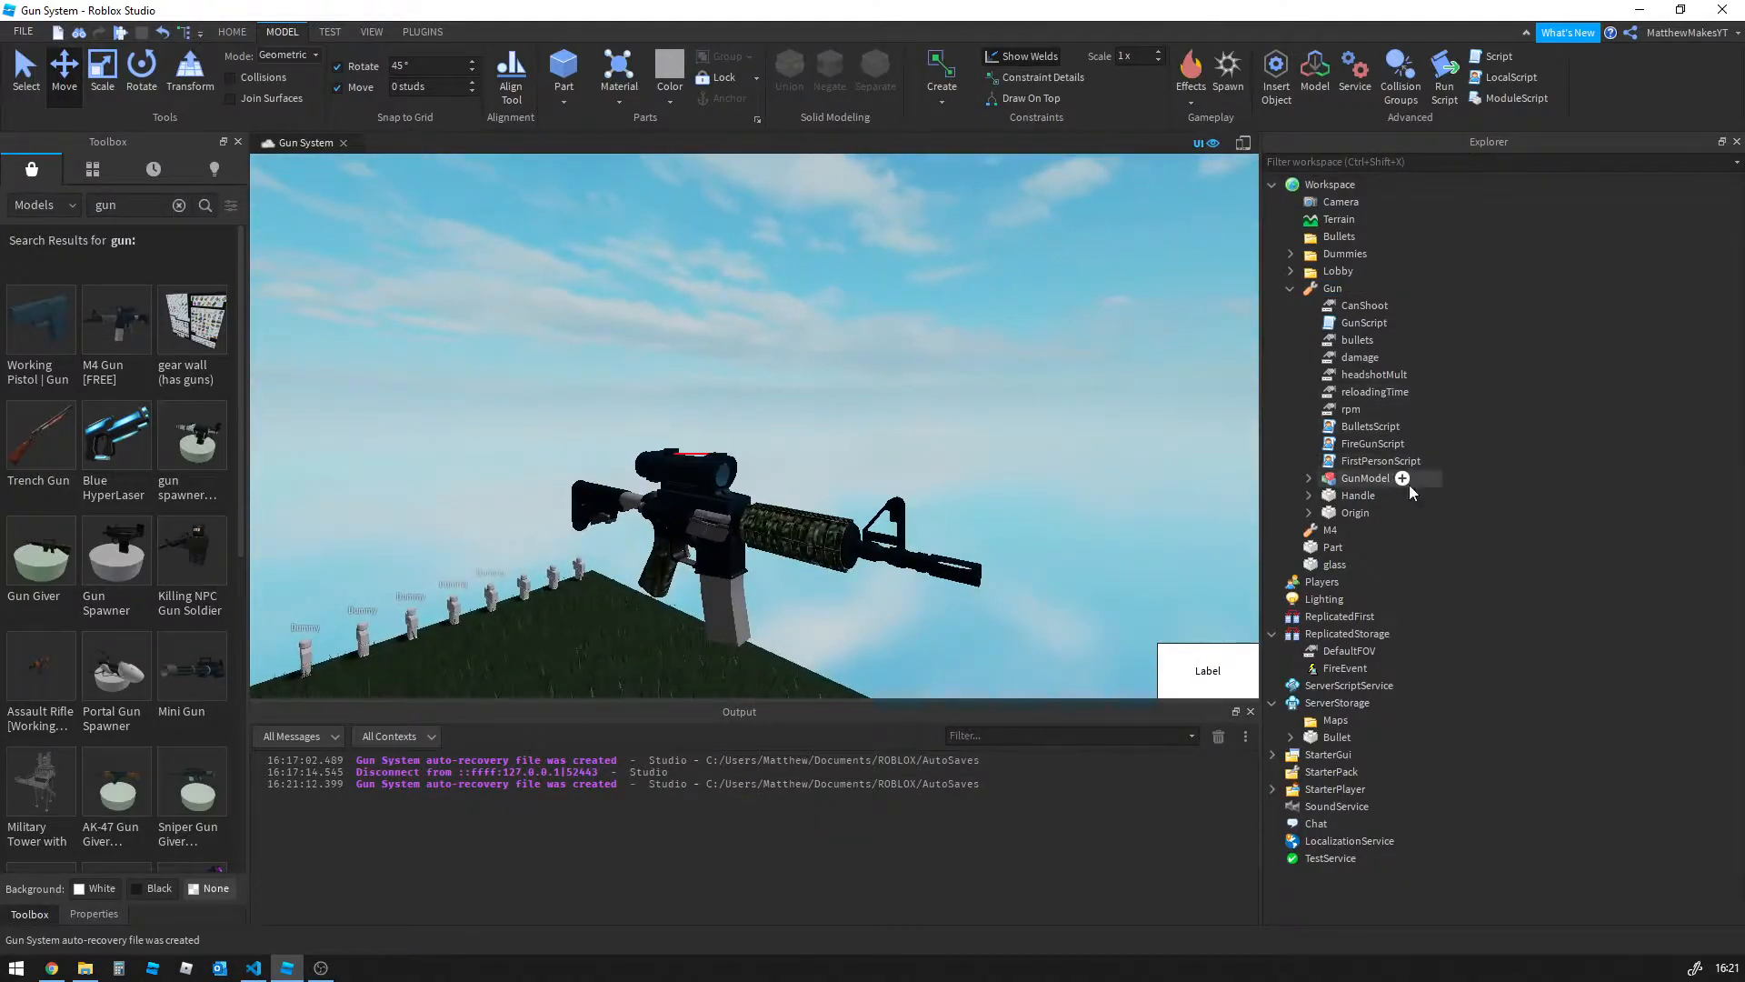
# Position the Handle part over the M4's pistol grip along all three axes
pyautogui.click(1346, 498)
pyautogui.moveTo(599, 346); pyautogui.dragTo(602, 425)
pyautogui.moveTo(636, 456); pyautogui.dragTo(633, 454, button='right')
pyautogui.scroll(-3, 632, 455)
pyautogui.scroll(2, 663, 484)
pyautogui.scroll(1, 665, 484)
pyautogui.moveTo(693, 510); pyautogui.dragTo(749, 477)
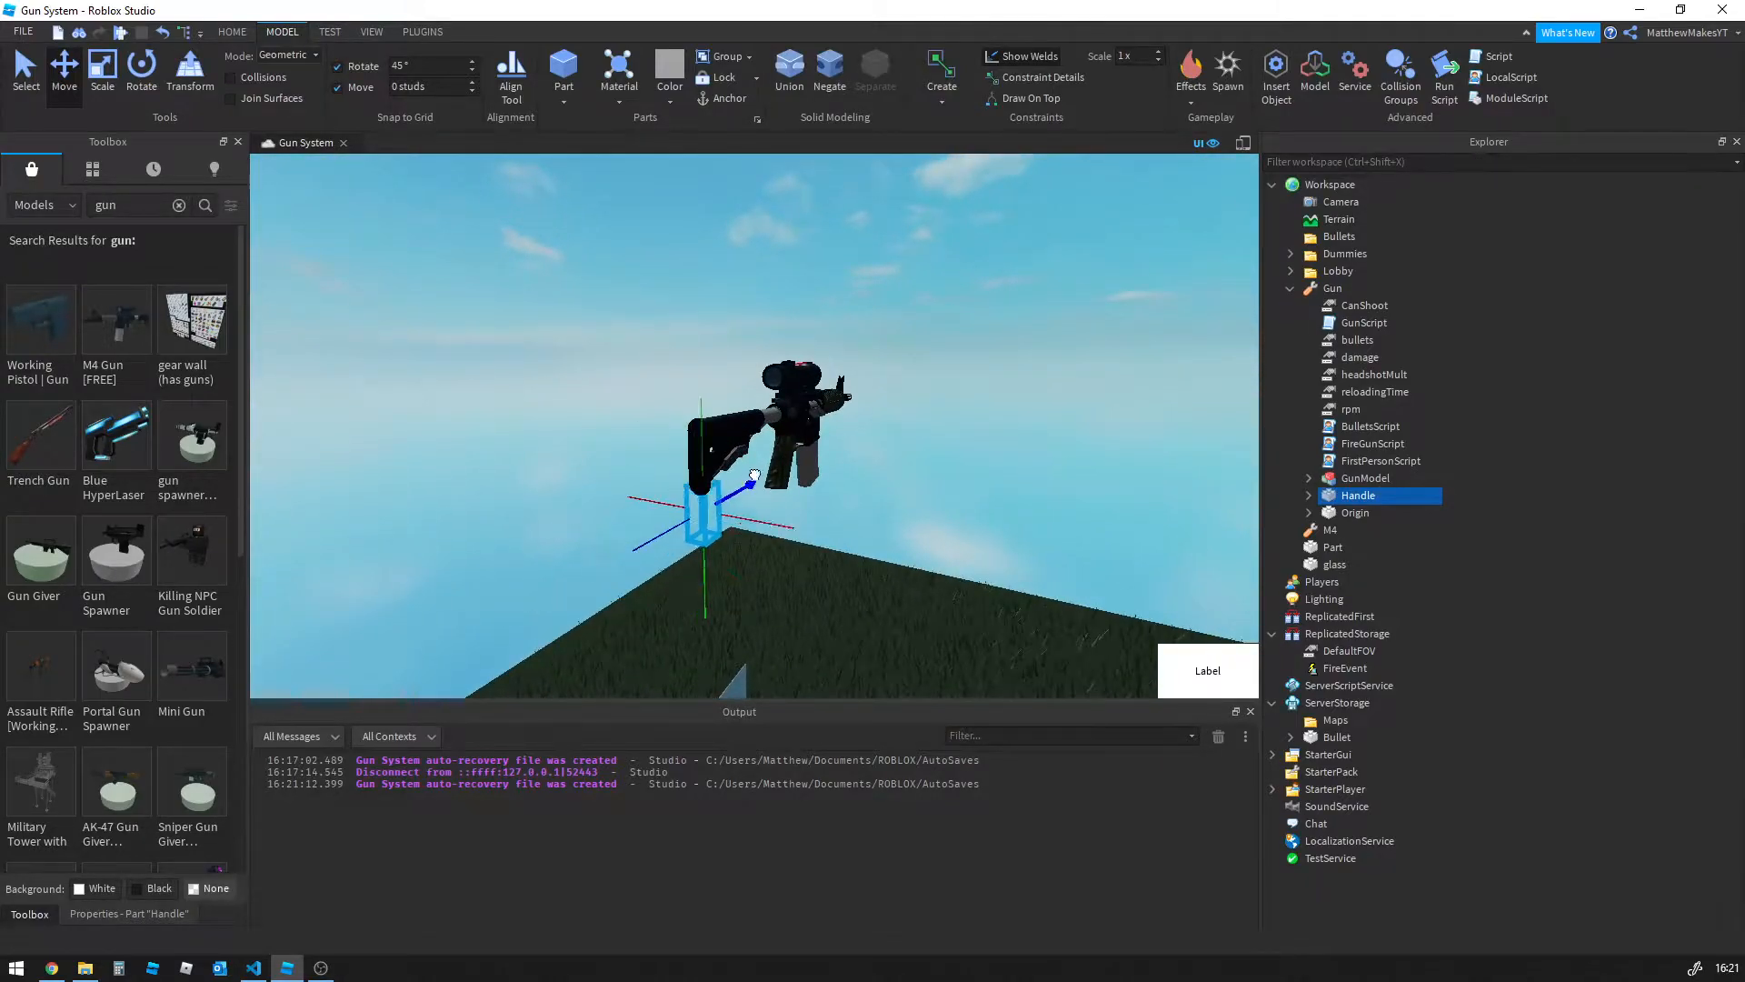
pyautogui.moveTo(827, 460); pyautogui.dragTo(829, 458, button='right')
pyautogui.moveTo(852, 543); pyautogui.dragTo(852, 543, button='right')
pyautogui.moveTo(861, 594); pyautogui.dragTo(672, 568)
pyautogui.moveTo(583, 509); pyautogui.dragTo(593, 452)
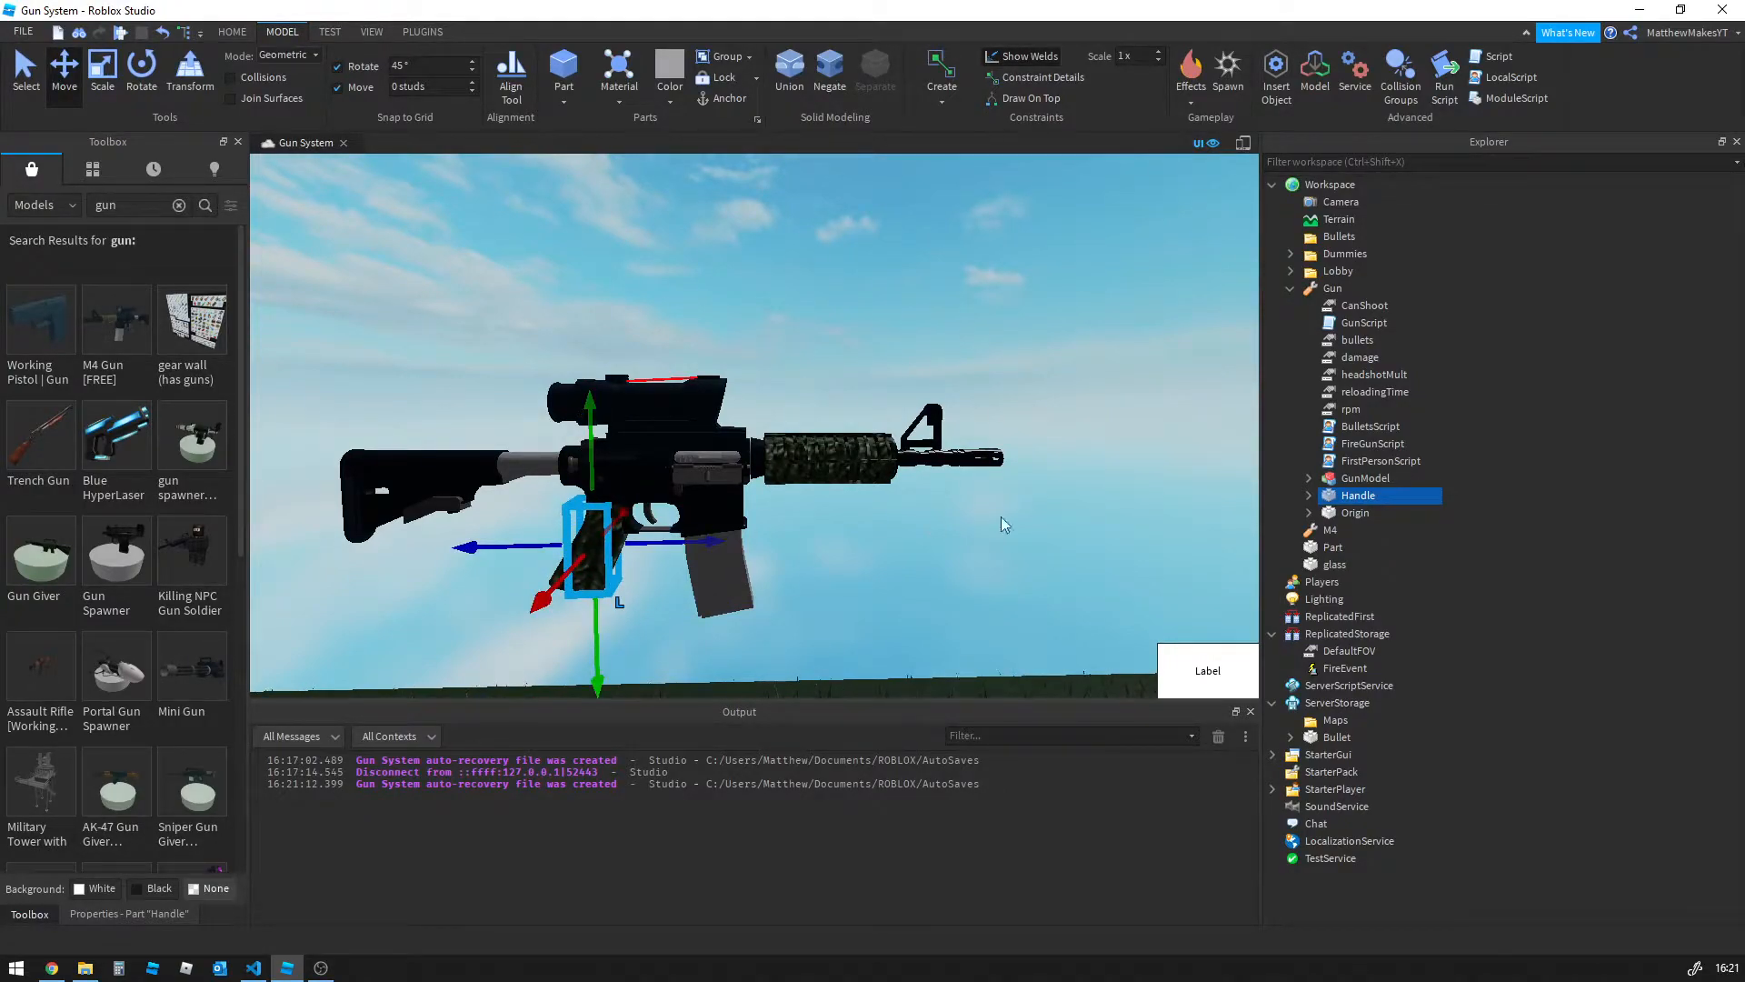
pyautogui.moveTo(722, 535); pyautogui.dragTo(722, 535, button='right')
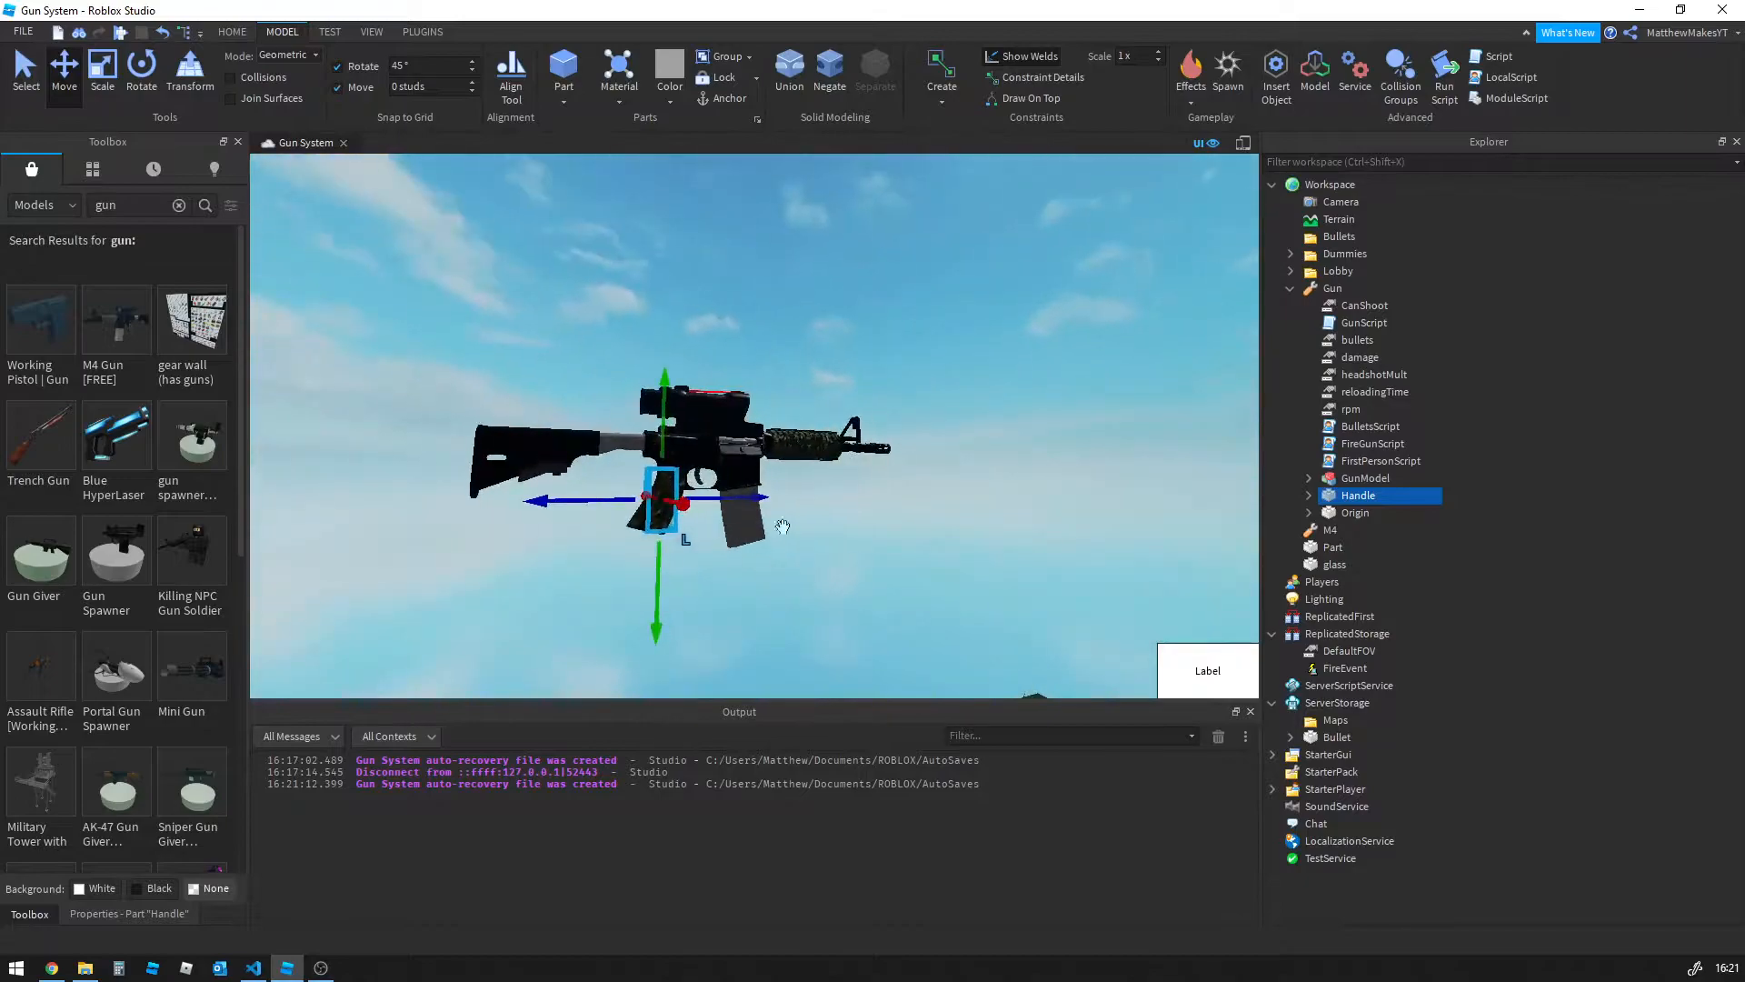
# Bring the Gun tool's Origin part from the far side of the map close to the M4
pyautogui.click(1358, 513)
pyautogui.moveTo(935, 398); pyautogui.dragTo(935, 397, button='right')
pyautogui.press('d')
pyautogui.moveTo(700, 386); pyautogui.dragTo(701, 385, button='right')
pyautogui.press('d')
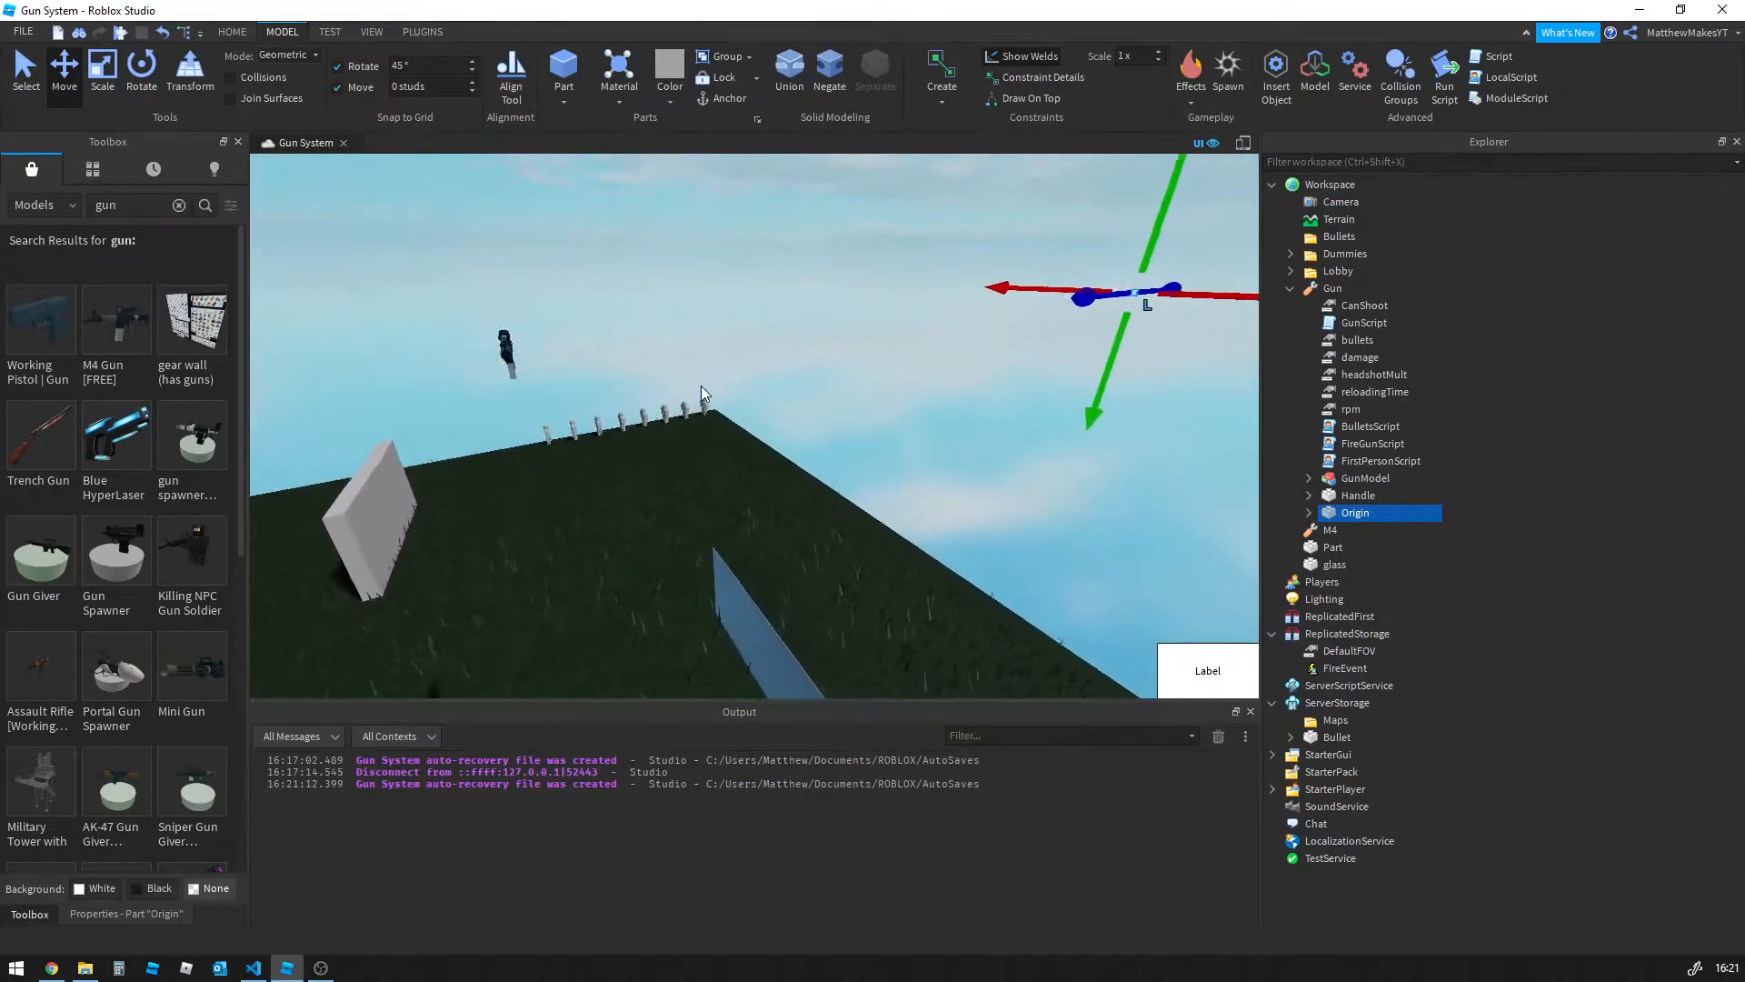
pyautogui.moveTo(1060, 300); pyautogui.dragTo(566, 401)
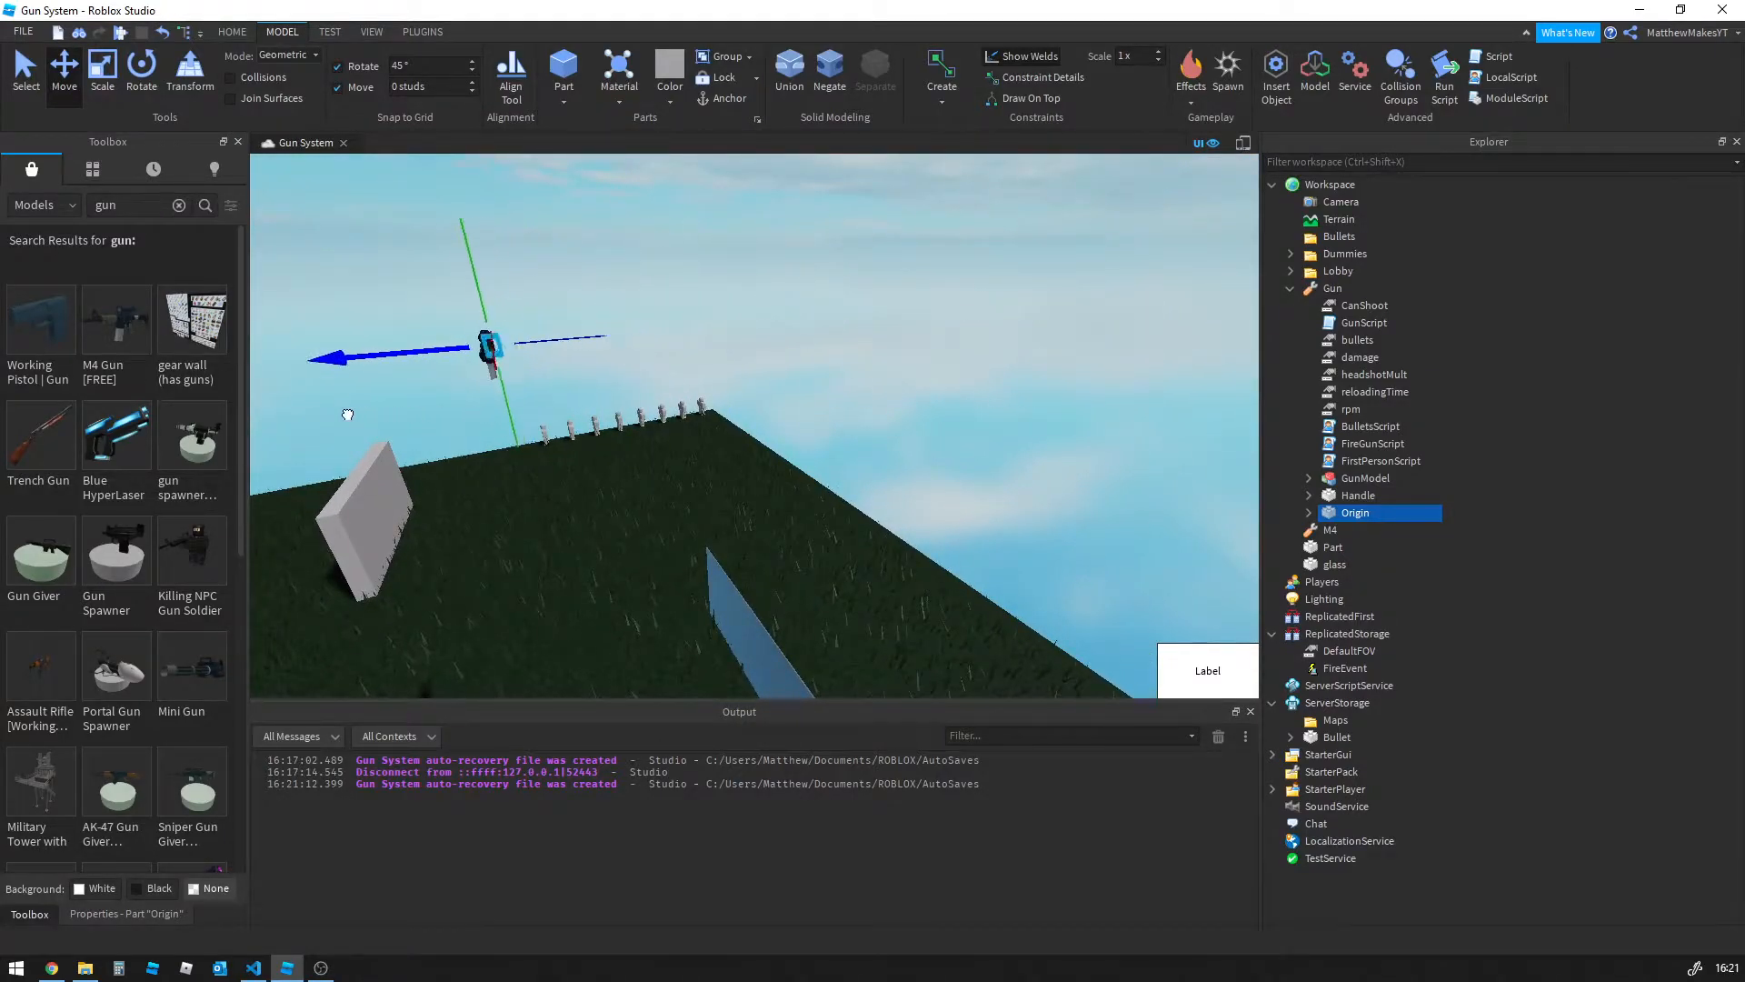
pyautogui.press('f')
pyautogui.moveTo(815, 402); pyautogui.dragTo(787, 420, button='right')
pyautogui.moveTo(884, 506); pyautogui.dragTo(769, 346)
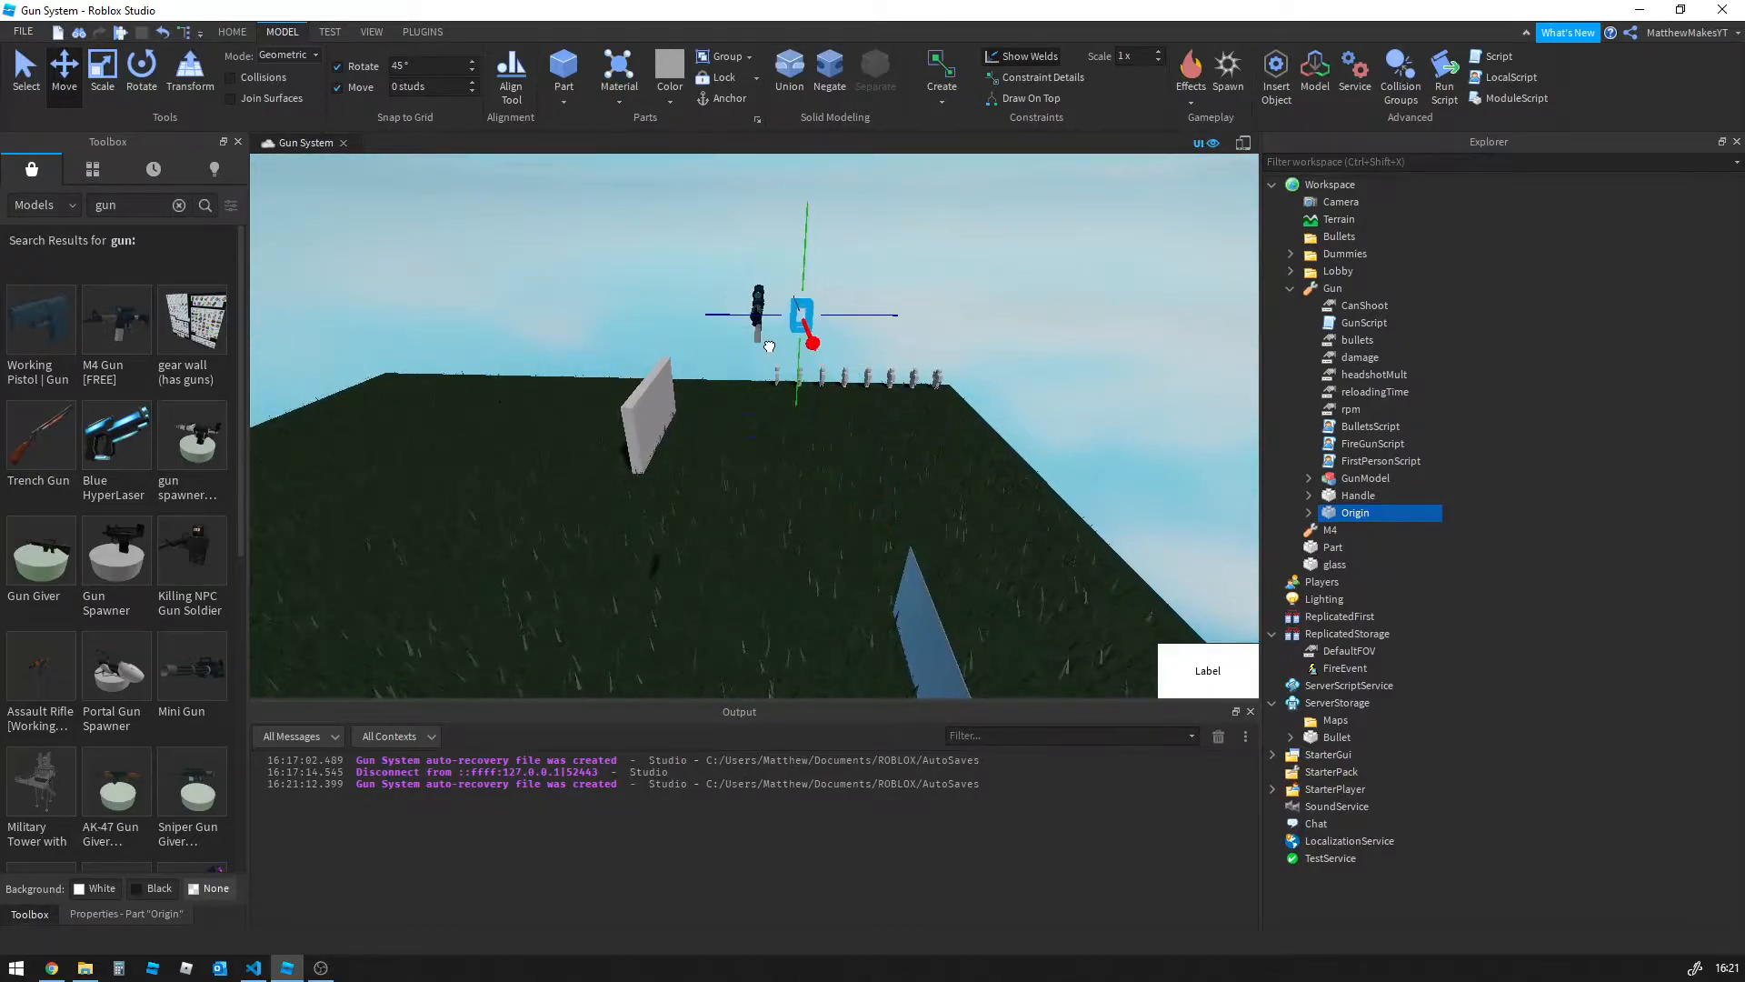
# Align the Origin part with the muzzle at the tip of the M4's barrel
pyautogui.press('a')
pyautogui.moveTo(707, 320); pyautogui.dragTo(708, 320, button='right')
pyautogui.moveTo(911, 287); pyautogui.dragTo(598, 484)
pyautogui.scroll(-1, 553, 295)
pyautogui.scroll(-4, 598, 460)
pyautogui.moveTo(597, 459); pyautogui.dragTo(721, 440, button='right')
pyautogui.press('f')
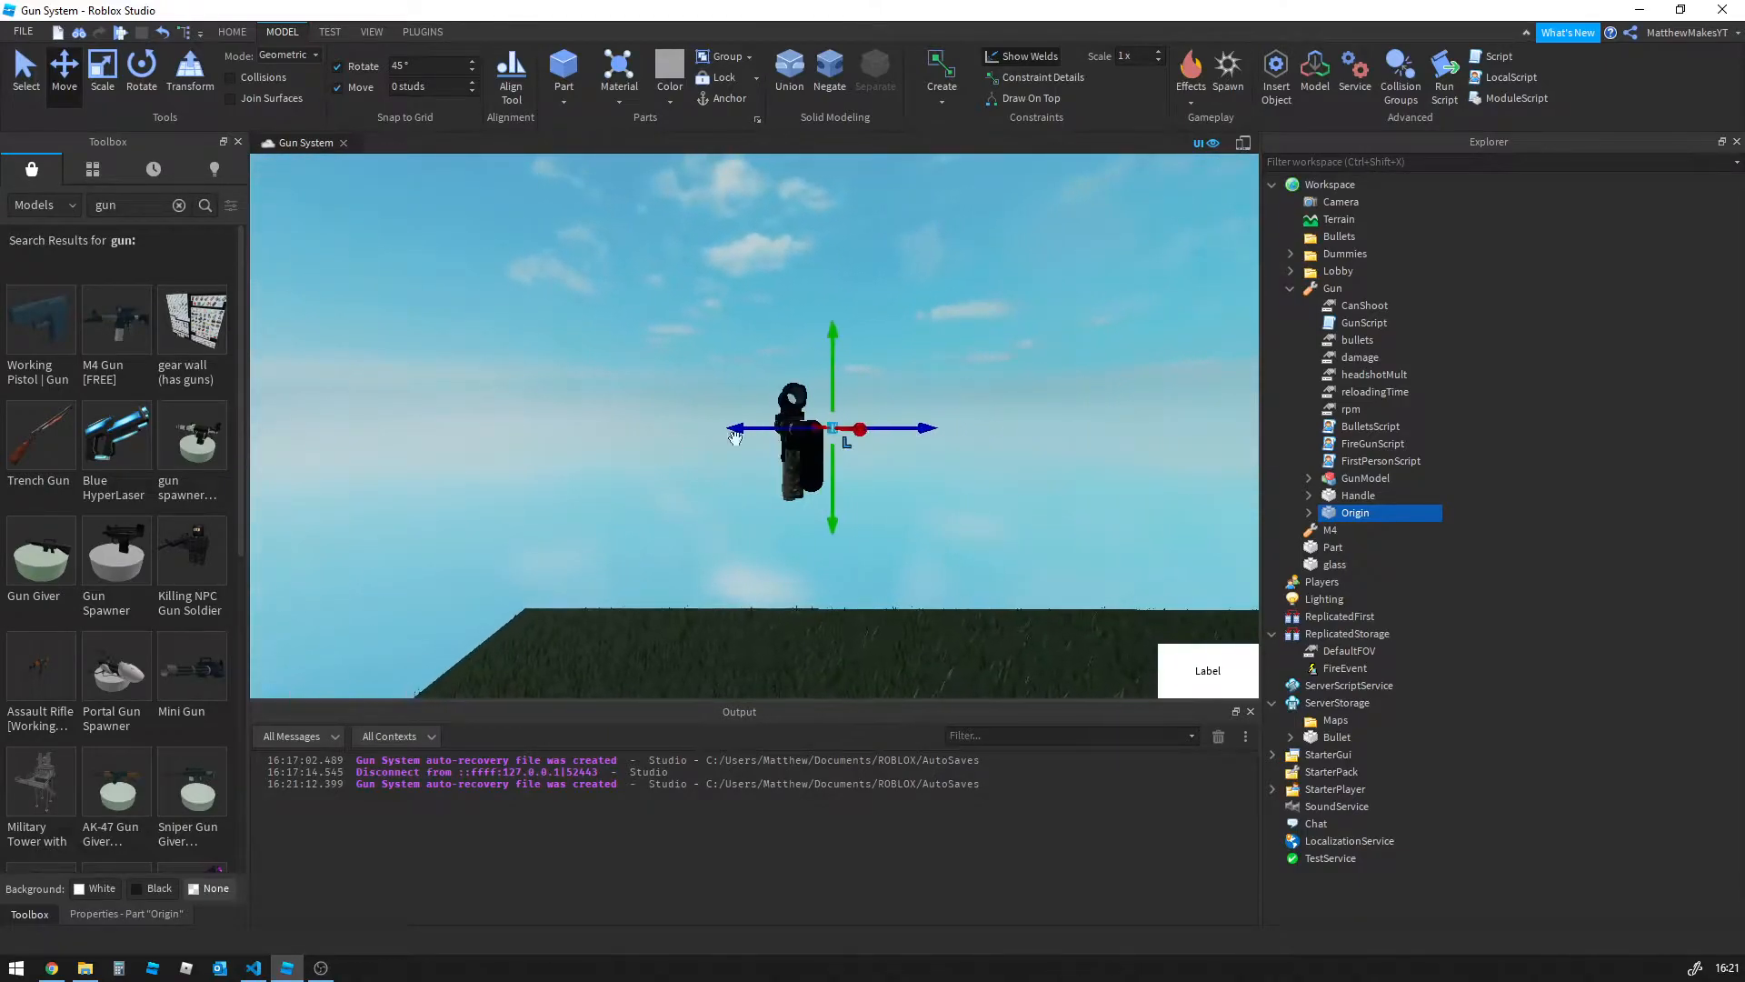
pyautogui.moveTo(862, 444); pyautogui.dragTo(838, 440, button='right')
pyautogui.moveTo(745, 515); pyautogui.dragTo(714, 501)
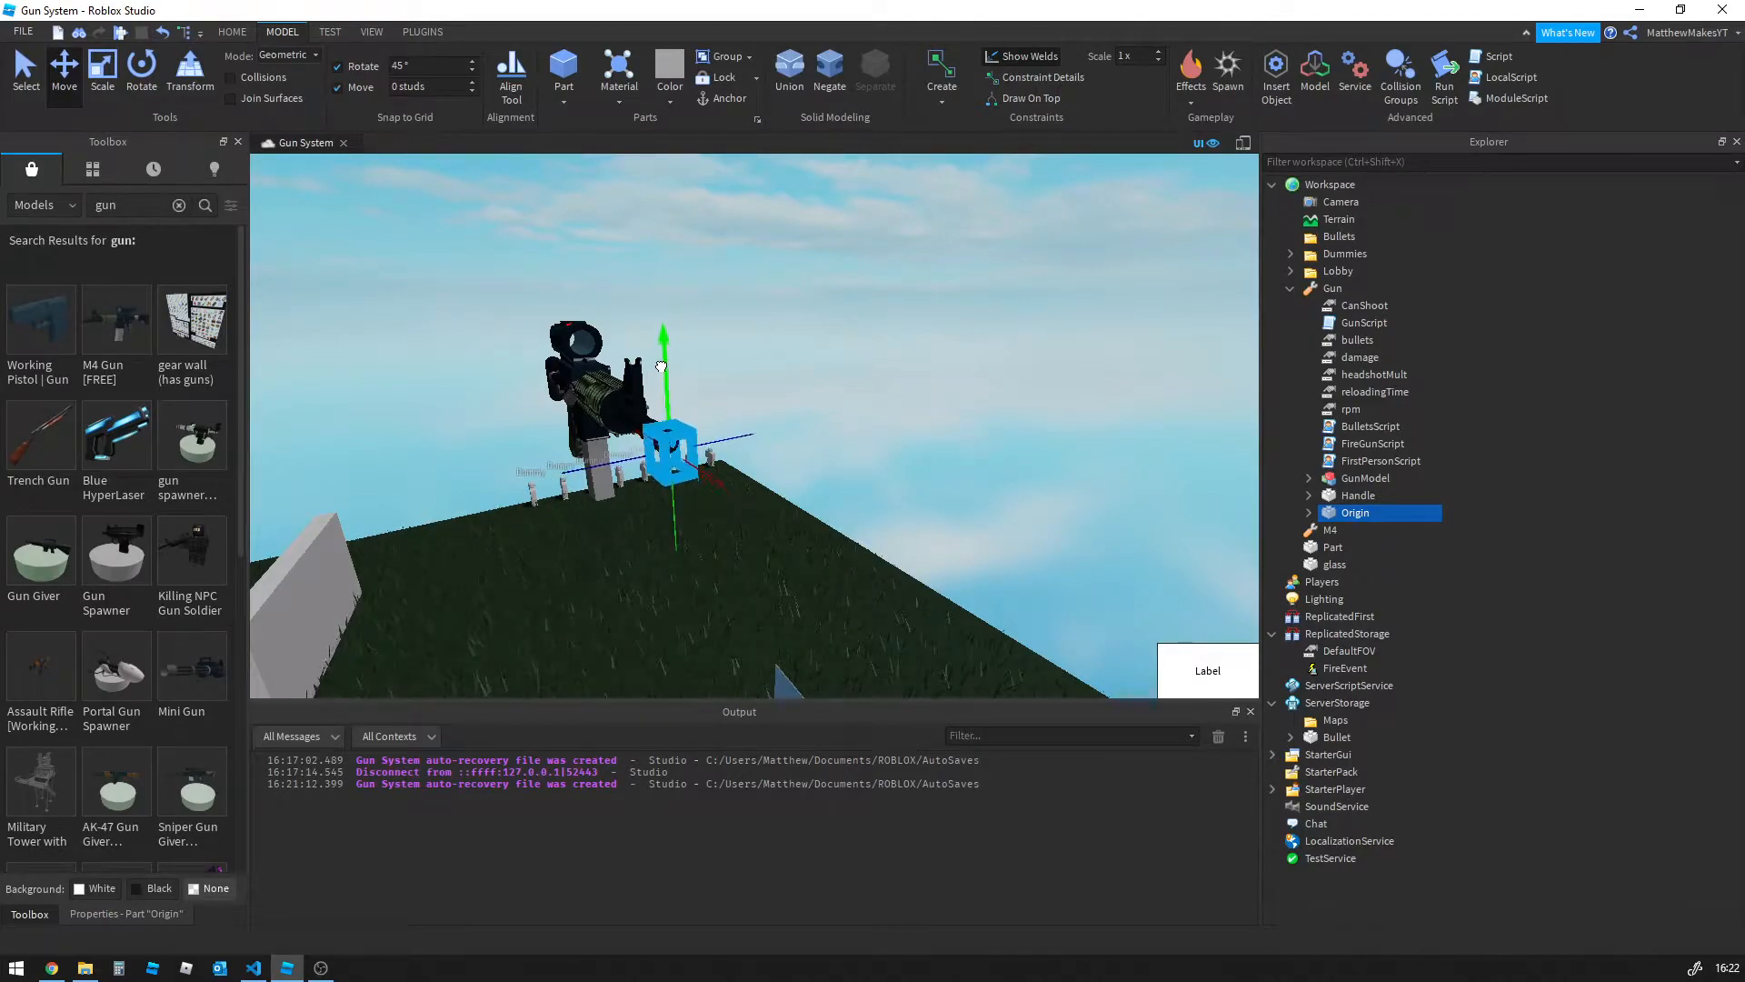
pyautogui.click(786, 332)
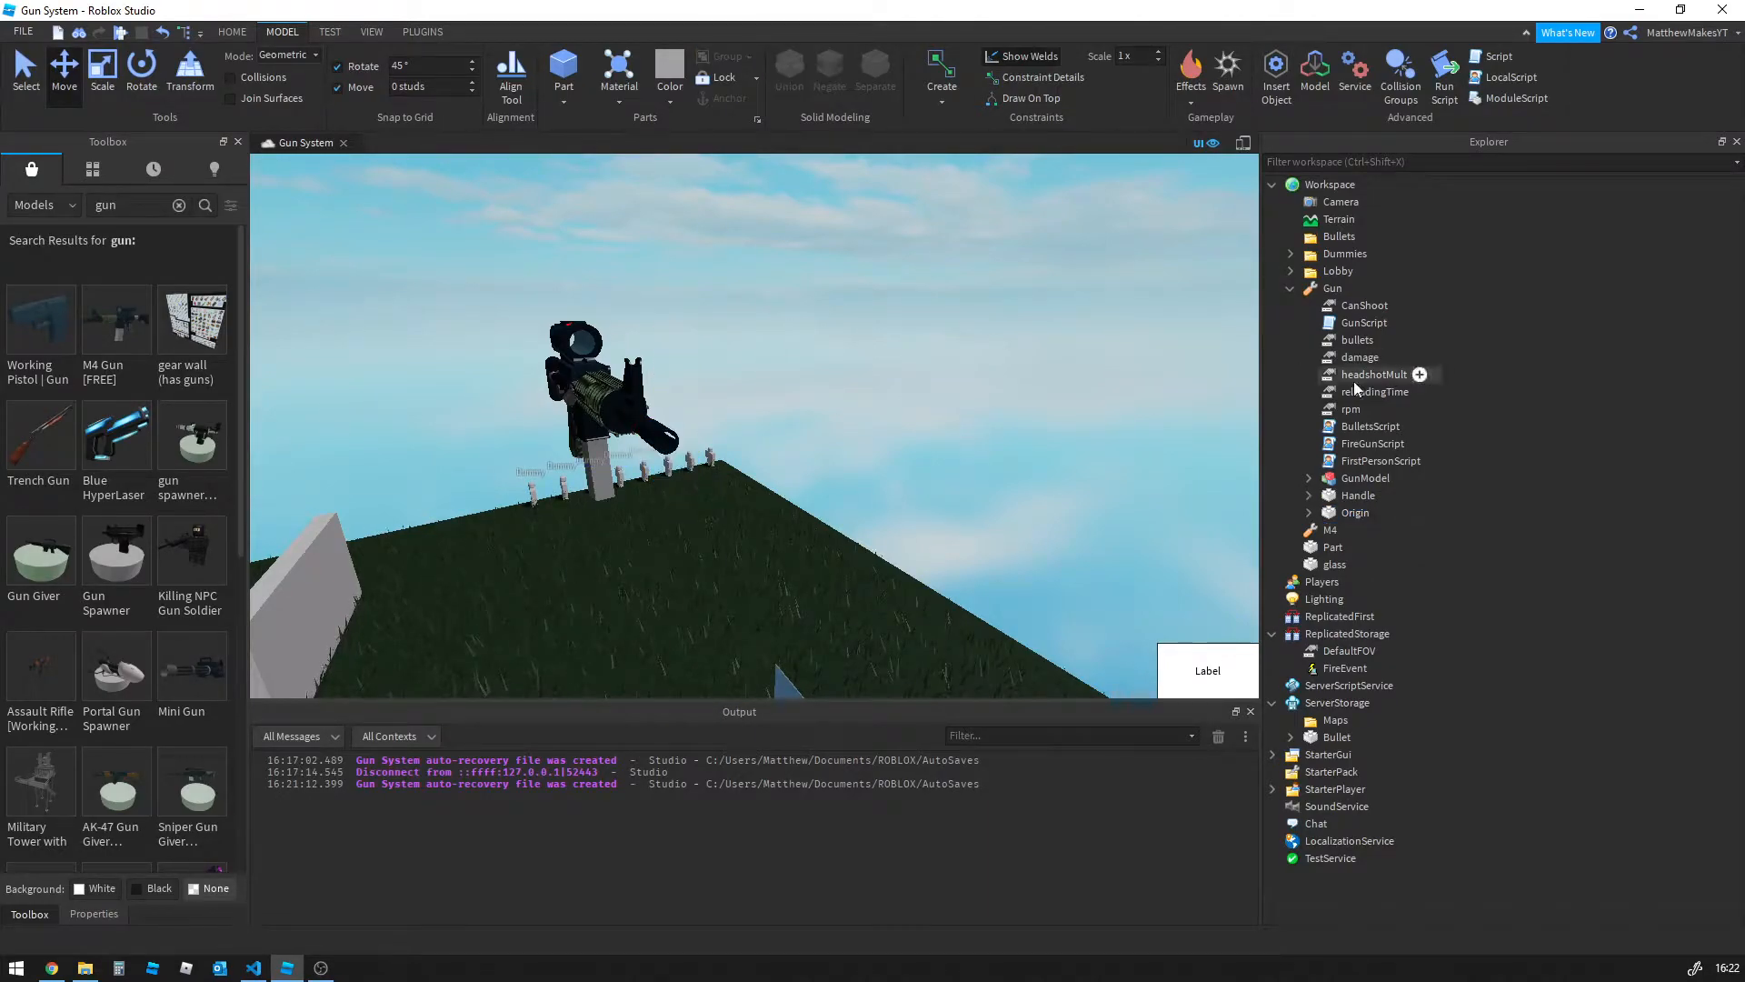
# Select all children of the Gun tool's GunModel and turn off their Anchored property
pyautogui.click(1326, 480)
pyautogui.rightClick(1326, 480)
pyautogui.click(1388, 178)
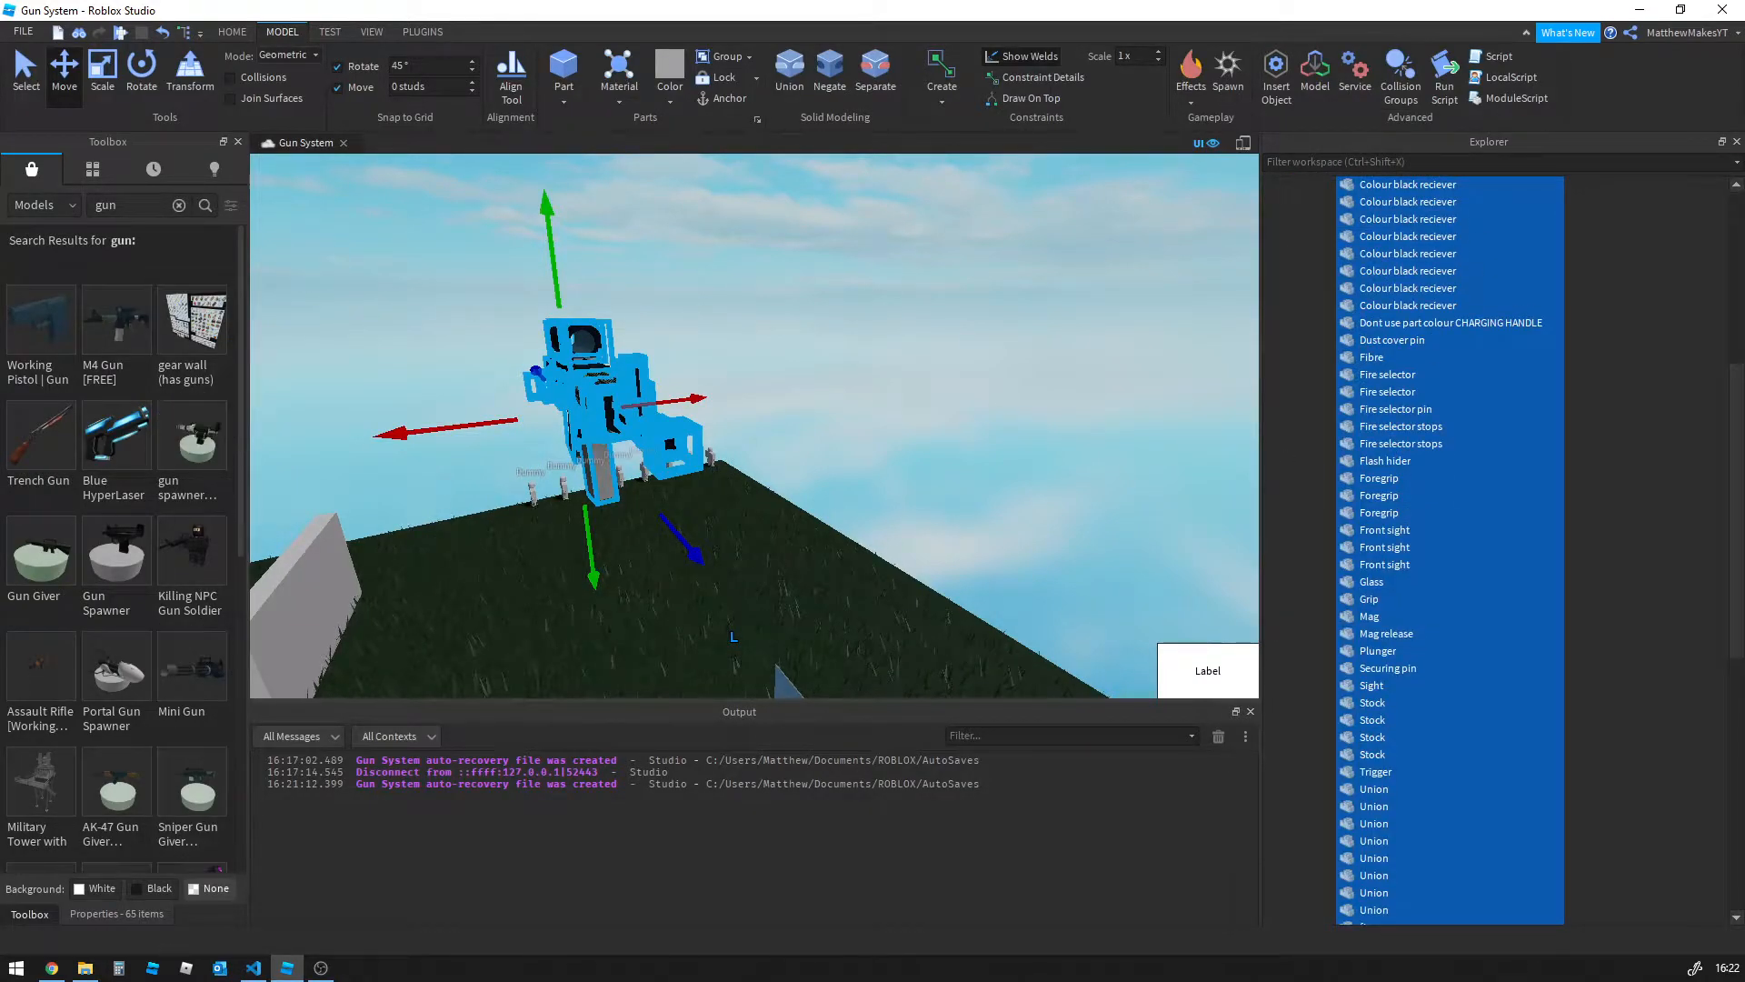
pyautogui.click(116, 915)
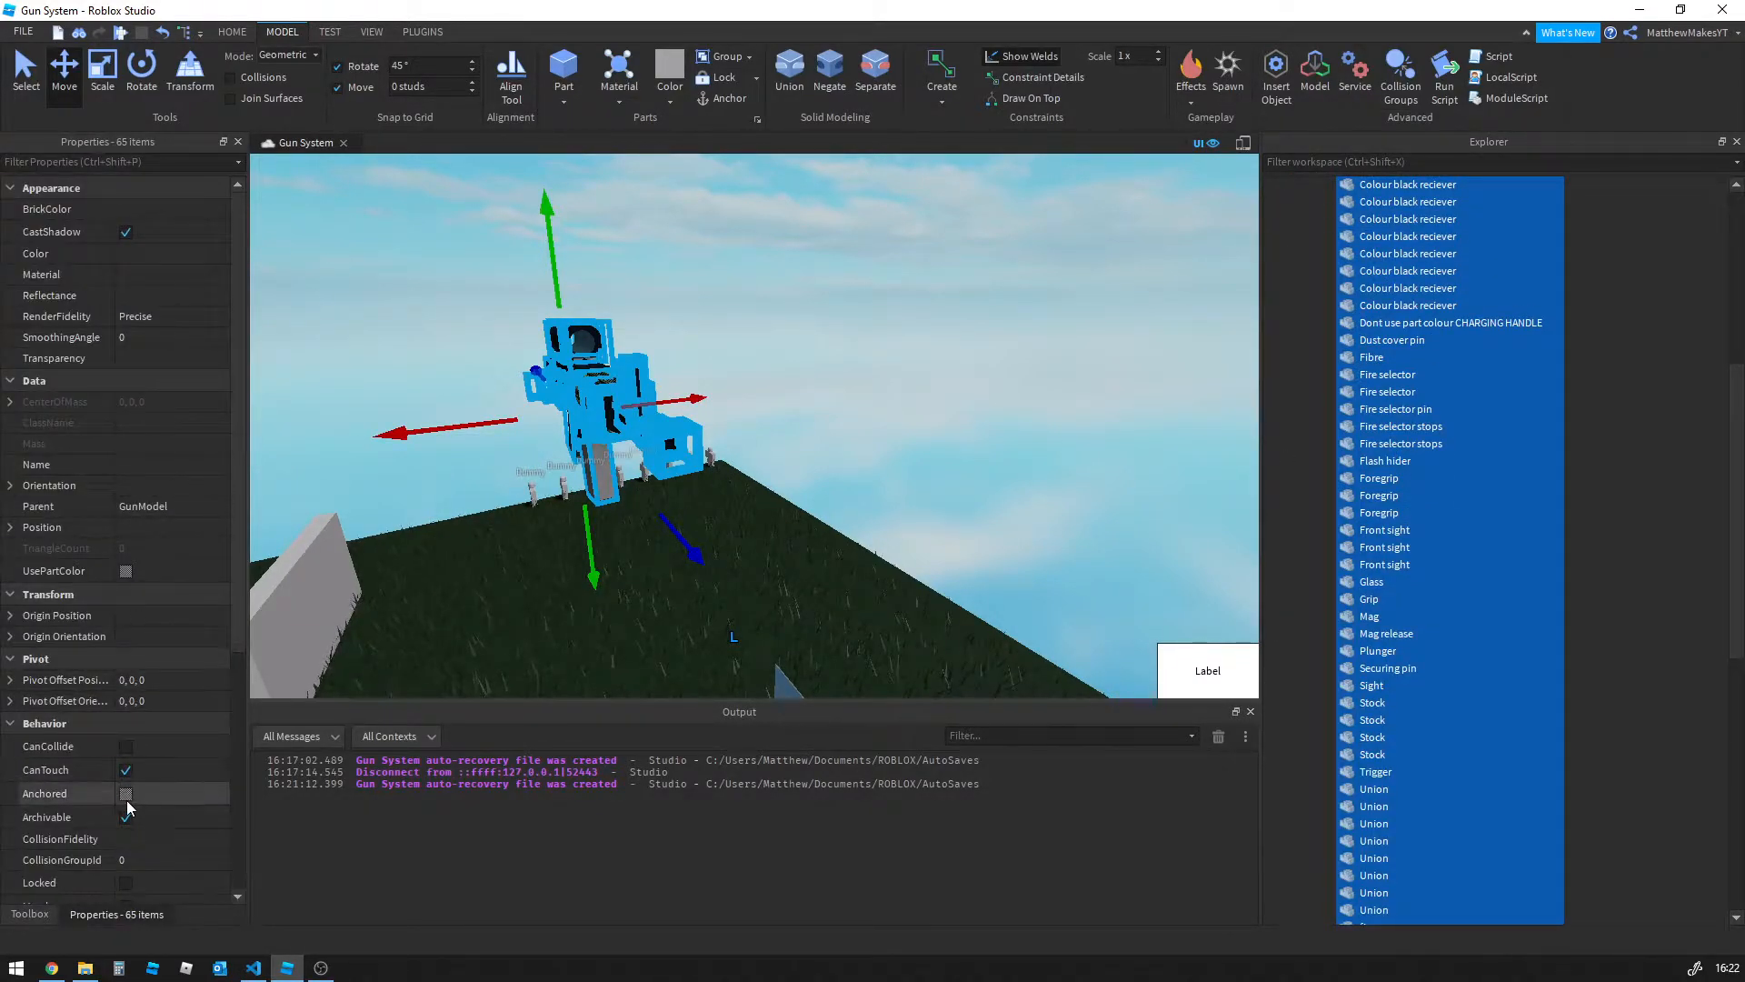
pyautogui.click(126, 795)
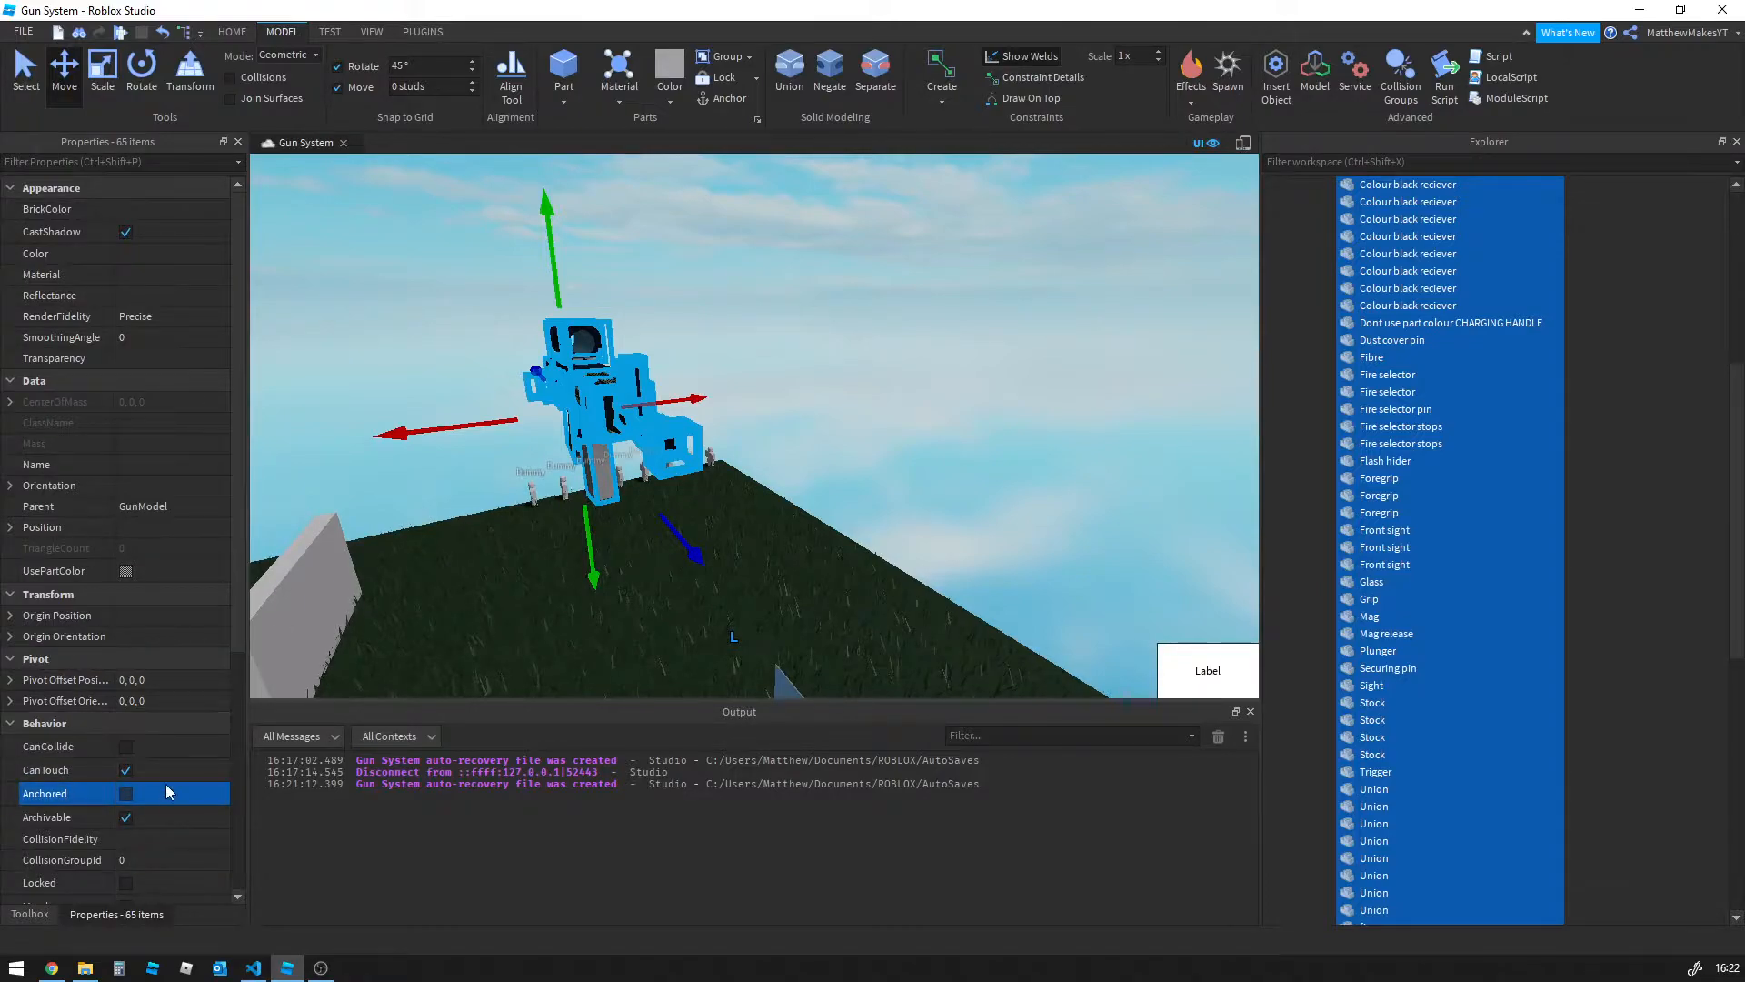
# Delete the second, fourth, fifth and sixth WeldConstraints under the Gun tool's Handle
pyautogui.scroll(-10, 1454, 499)
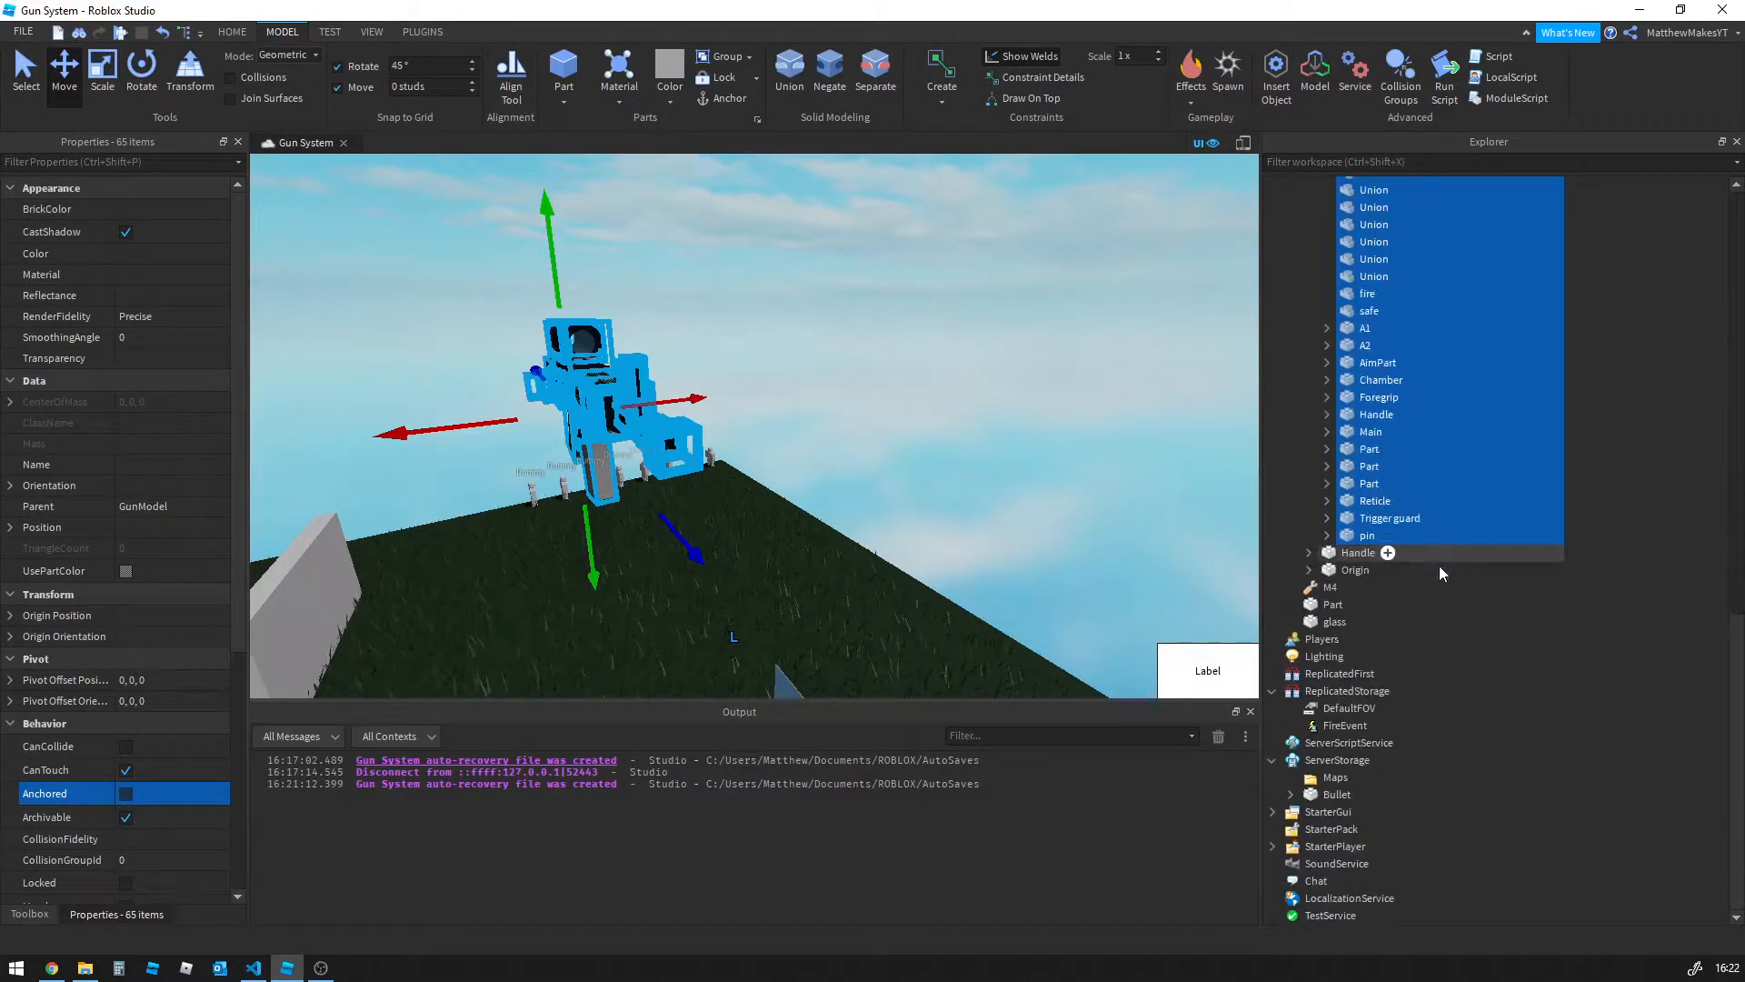
pyautogui.click(1310, 554)
pyautogui.click(1355, 599)
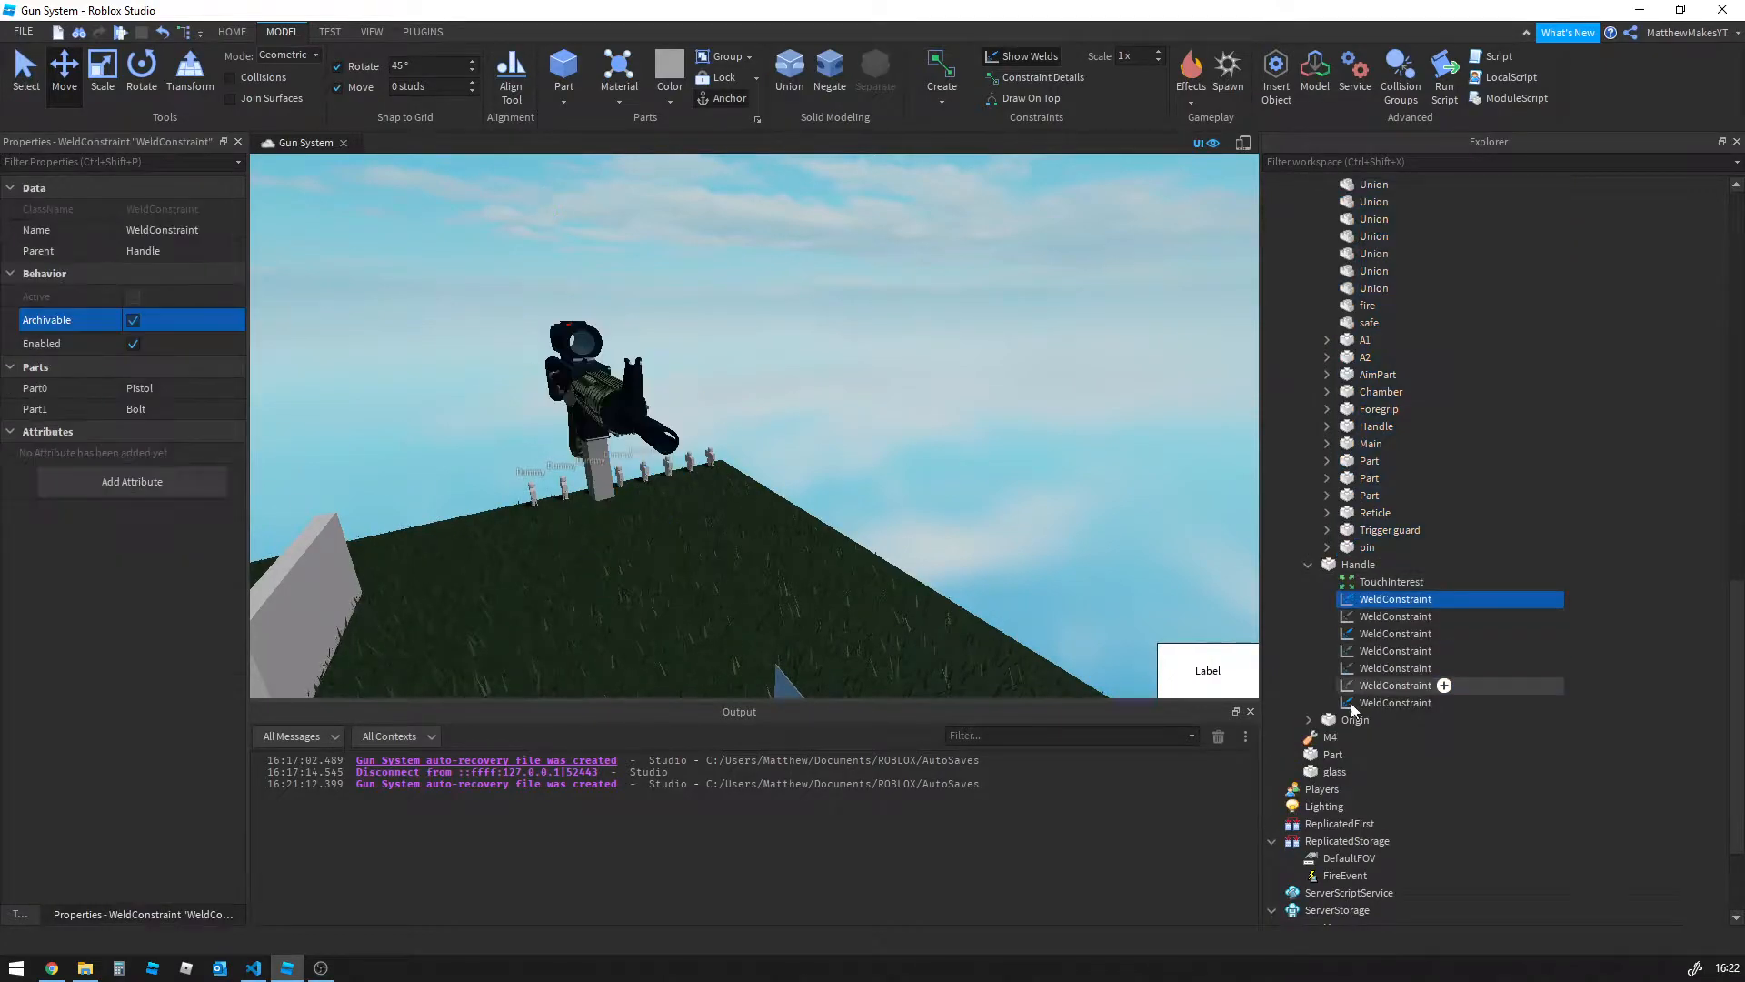
pyautogui.keyDown('shift'); pyautogui.click(1355, 704); pyautogui.keyUp('shift')
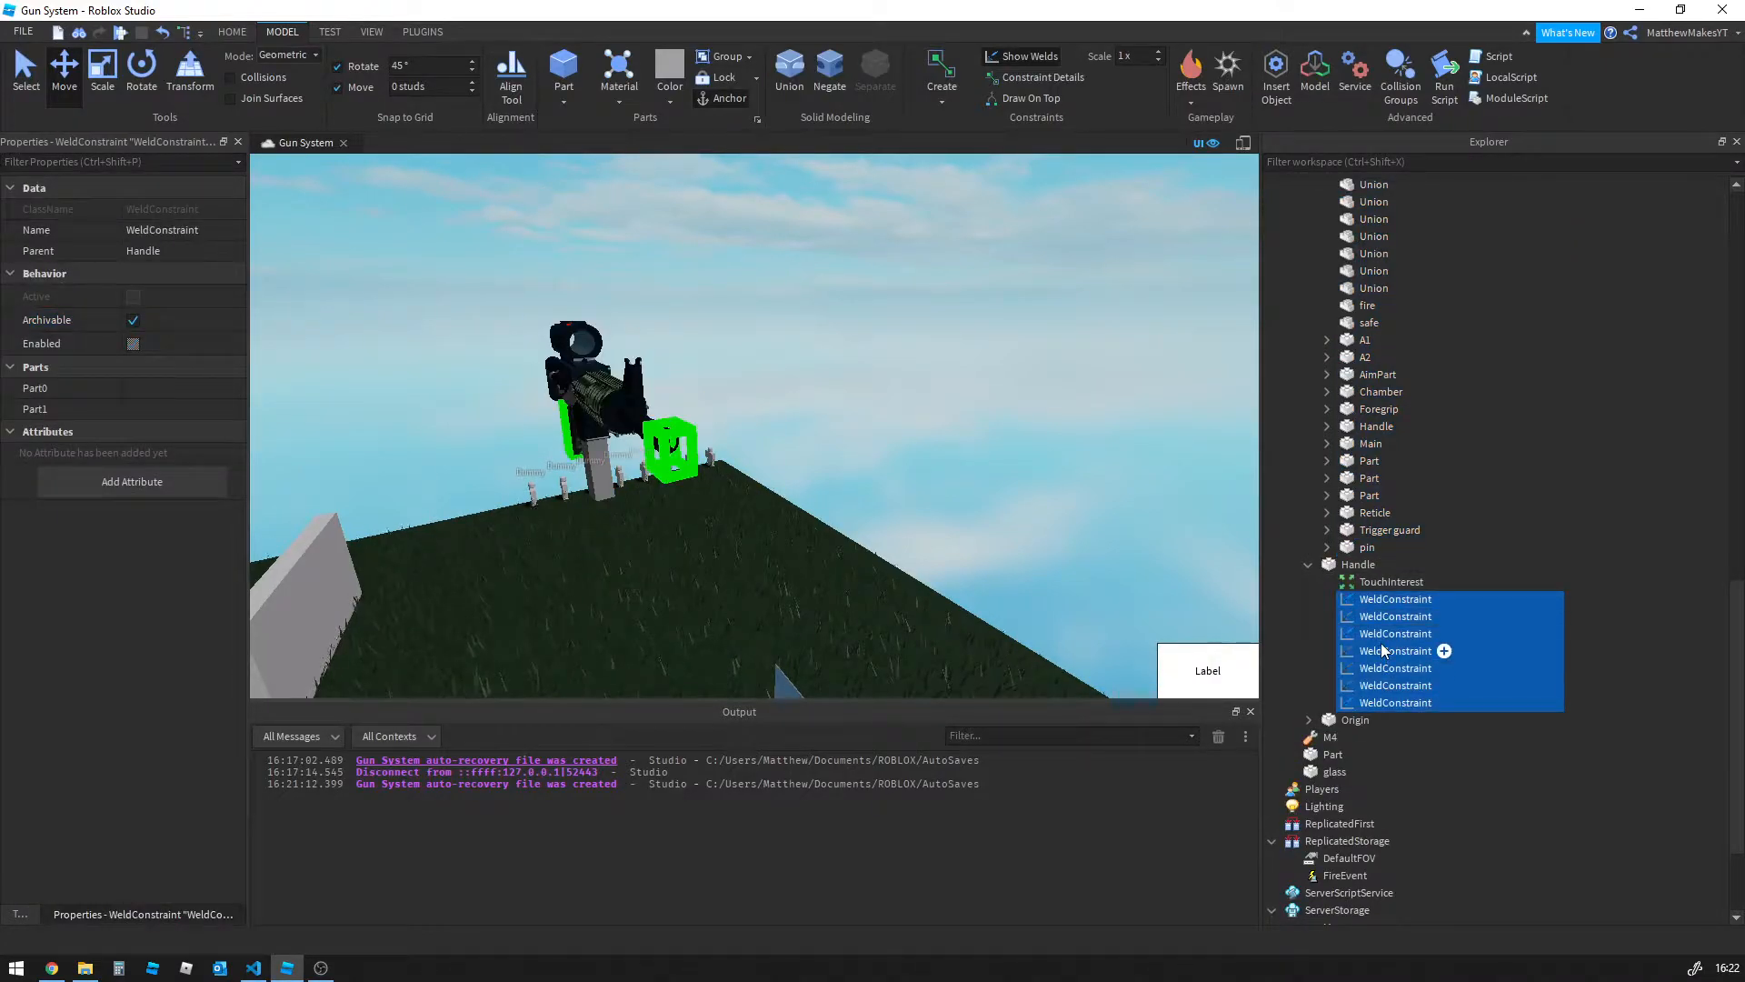
pyautogui.moveTo(1072, 491); pyautogui.dragTo(1060, 438, button='right')
pyautogui.click(1060, 438)
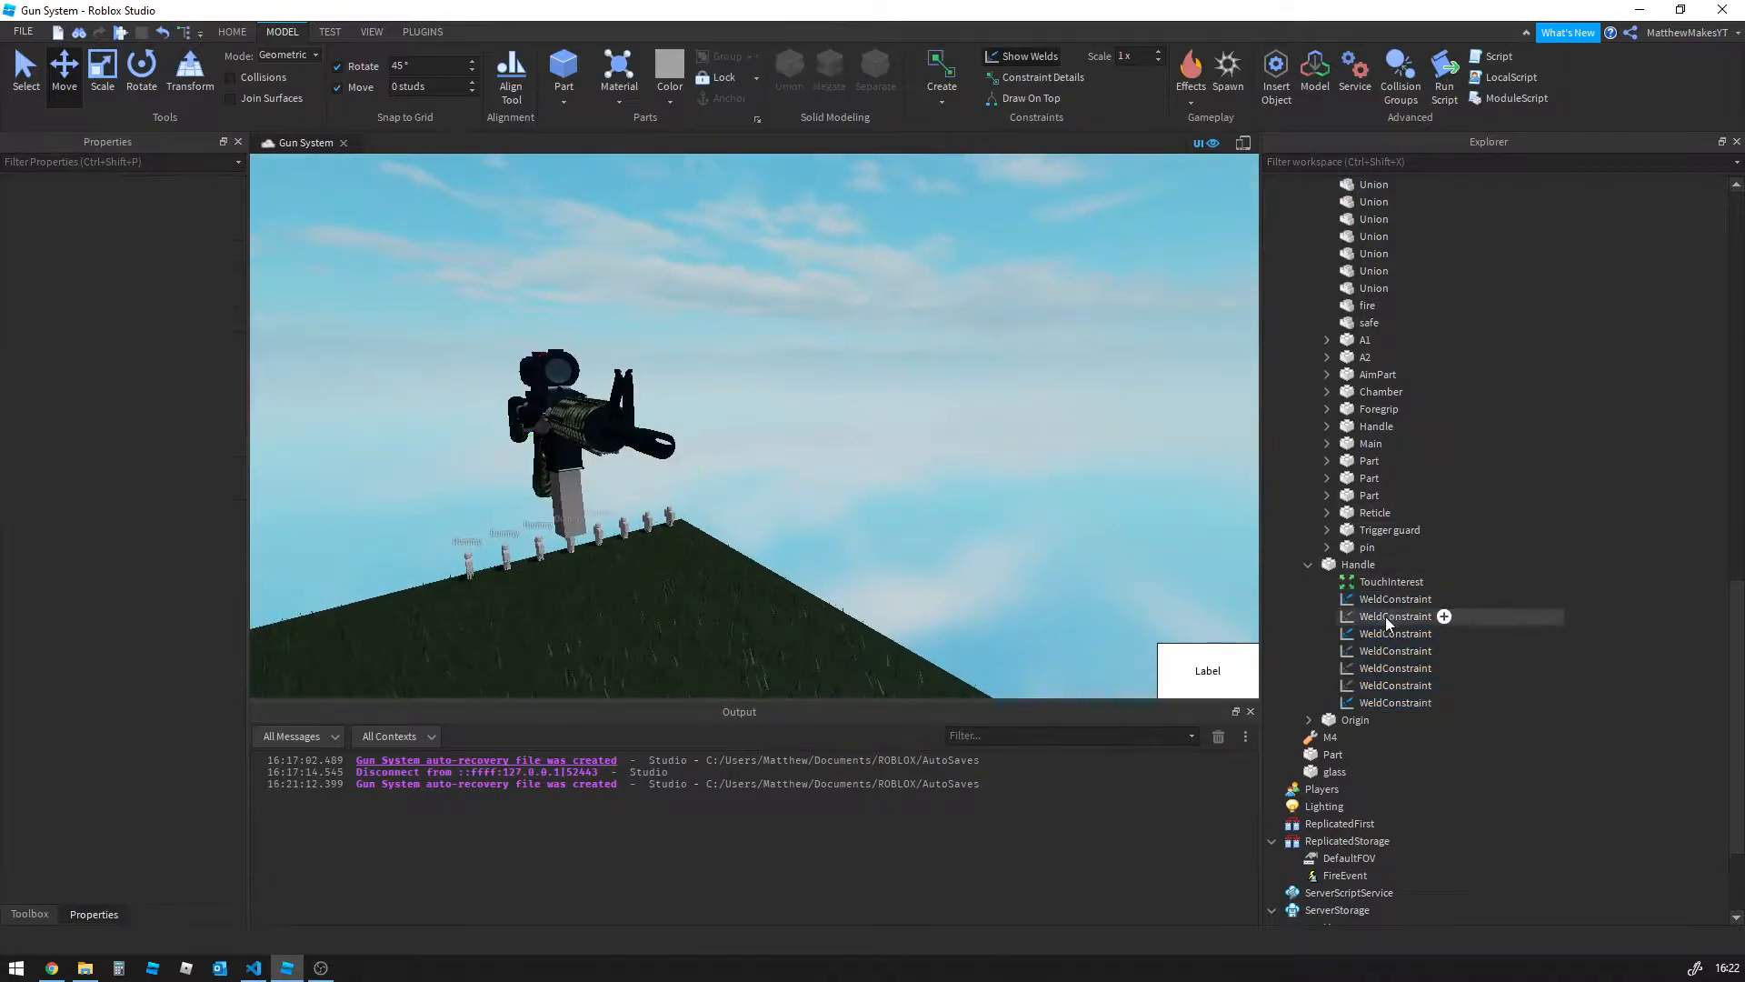
pyautogui.click(1355, 616)
pyautogui.keyDown('ctrl'); pyautogui.click(1350, 651); pyautogui.keyUp('ctrl')
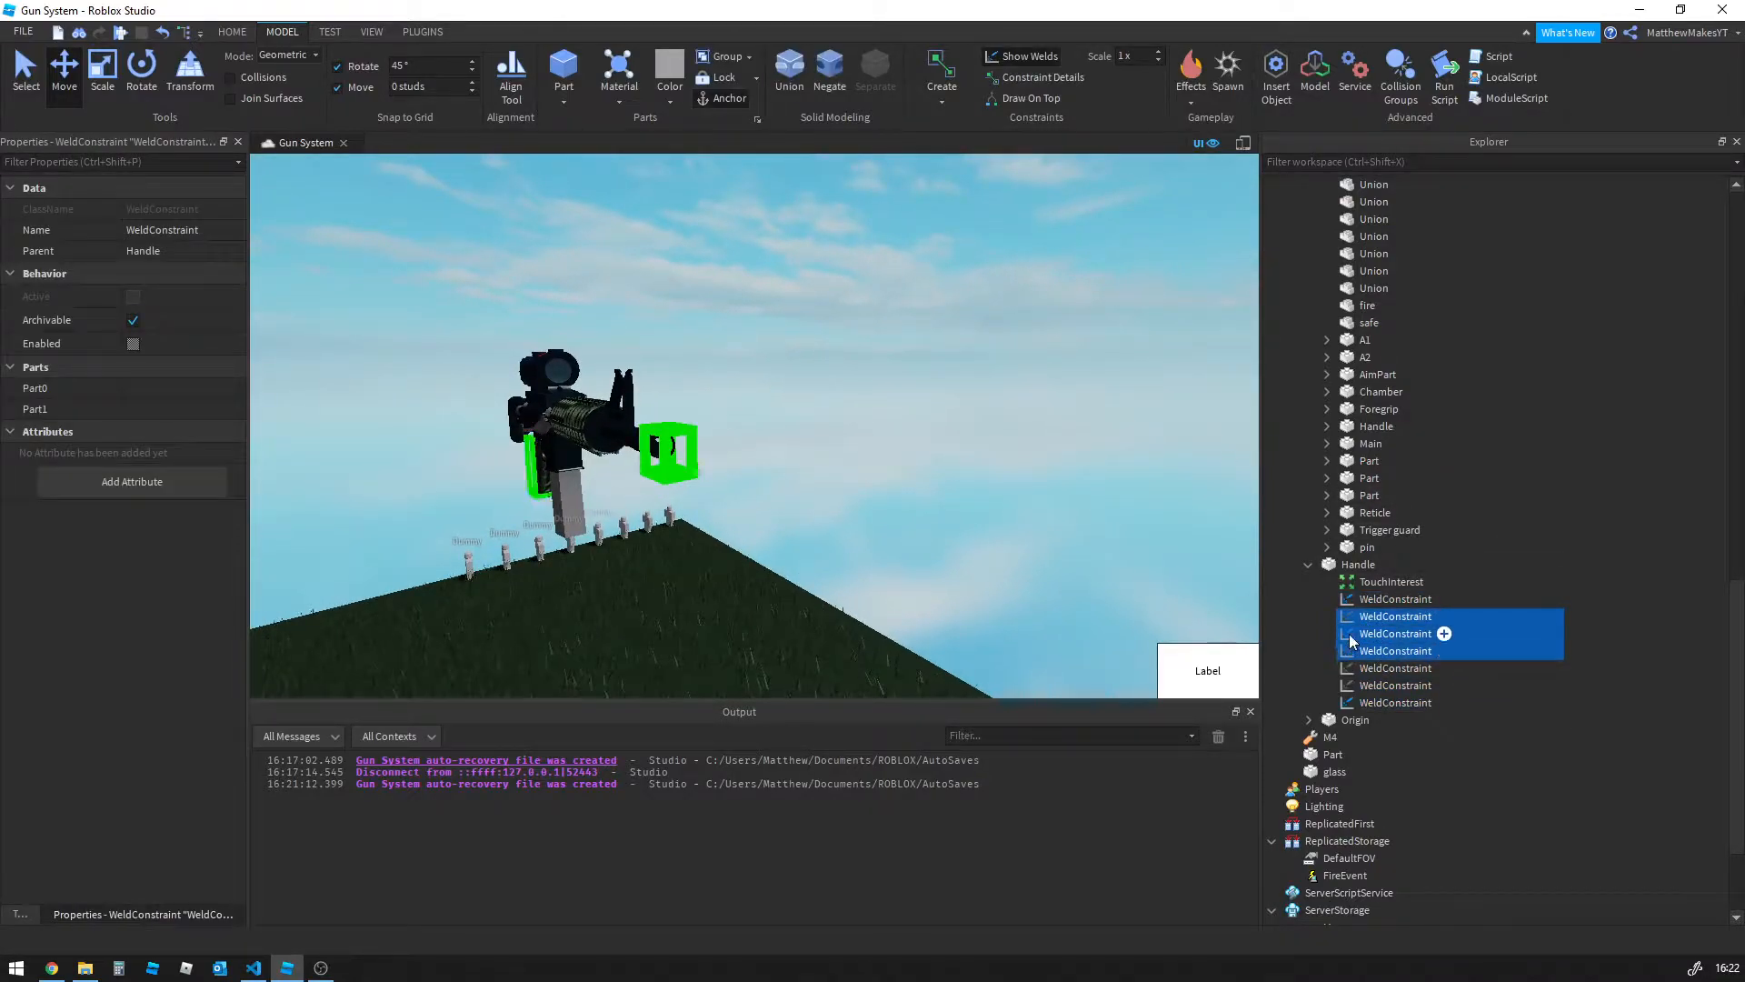
pyautogui.keyDown('ctrl'); pyautogui.click(1350, 686); pyautogui.keyUp('ctrl')
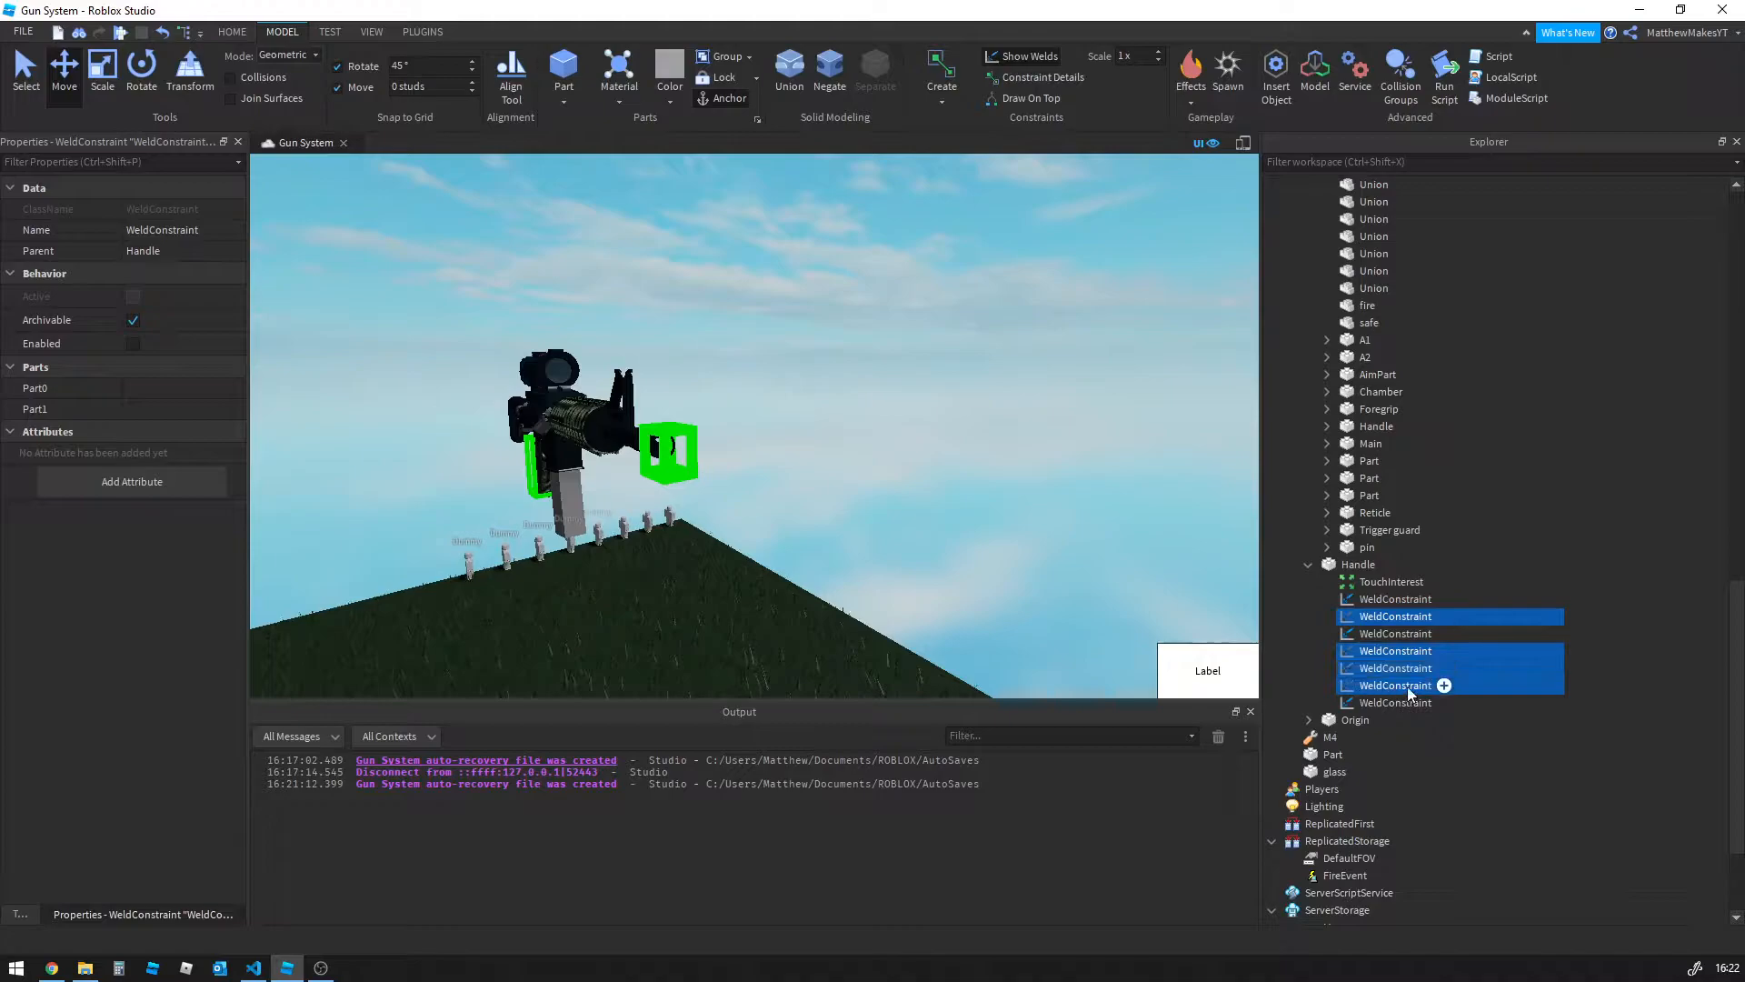
pyautogui.press('Delete')
# Delete the Handle's WeldConstraint that links Pistol and Bolt
pyautogui.click(1369, 602)
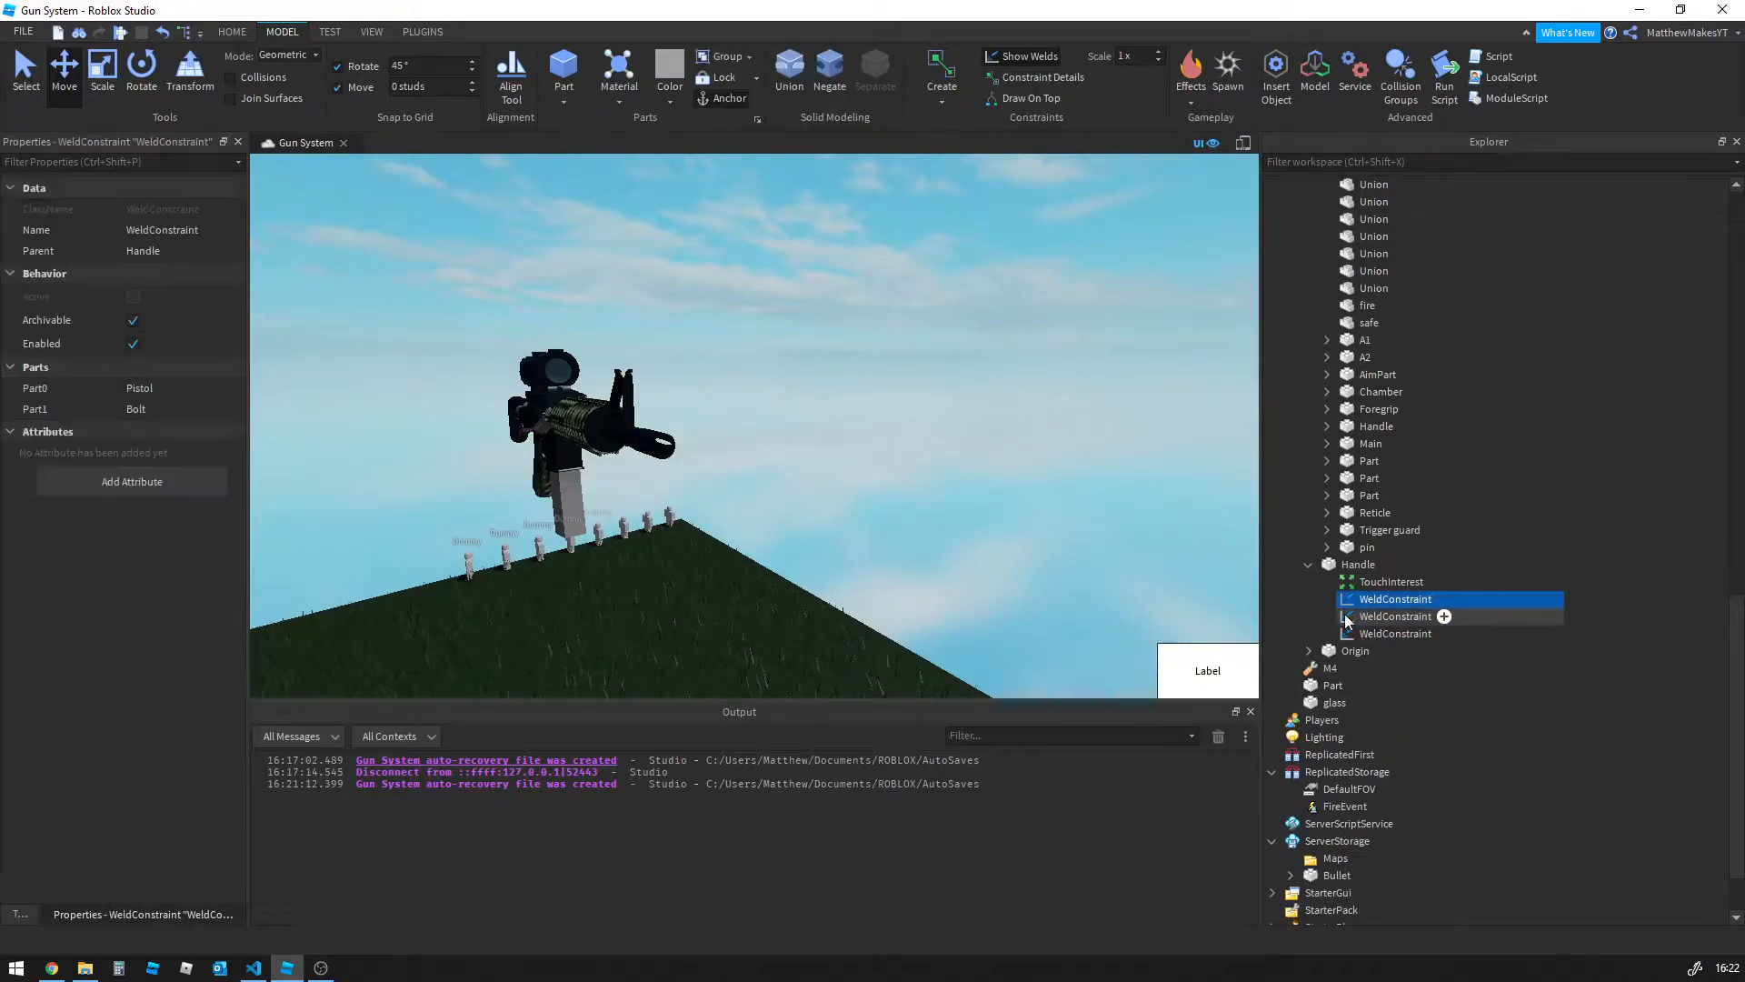
pyautogui.moveTo(1060, 567); pyautogui.dragTo(1138, 564, button='right')
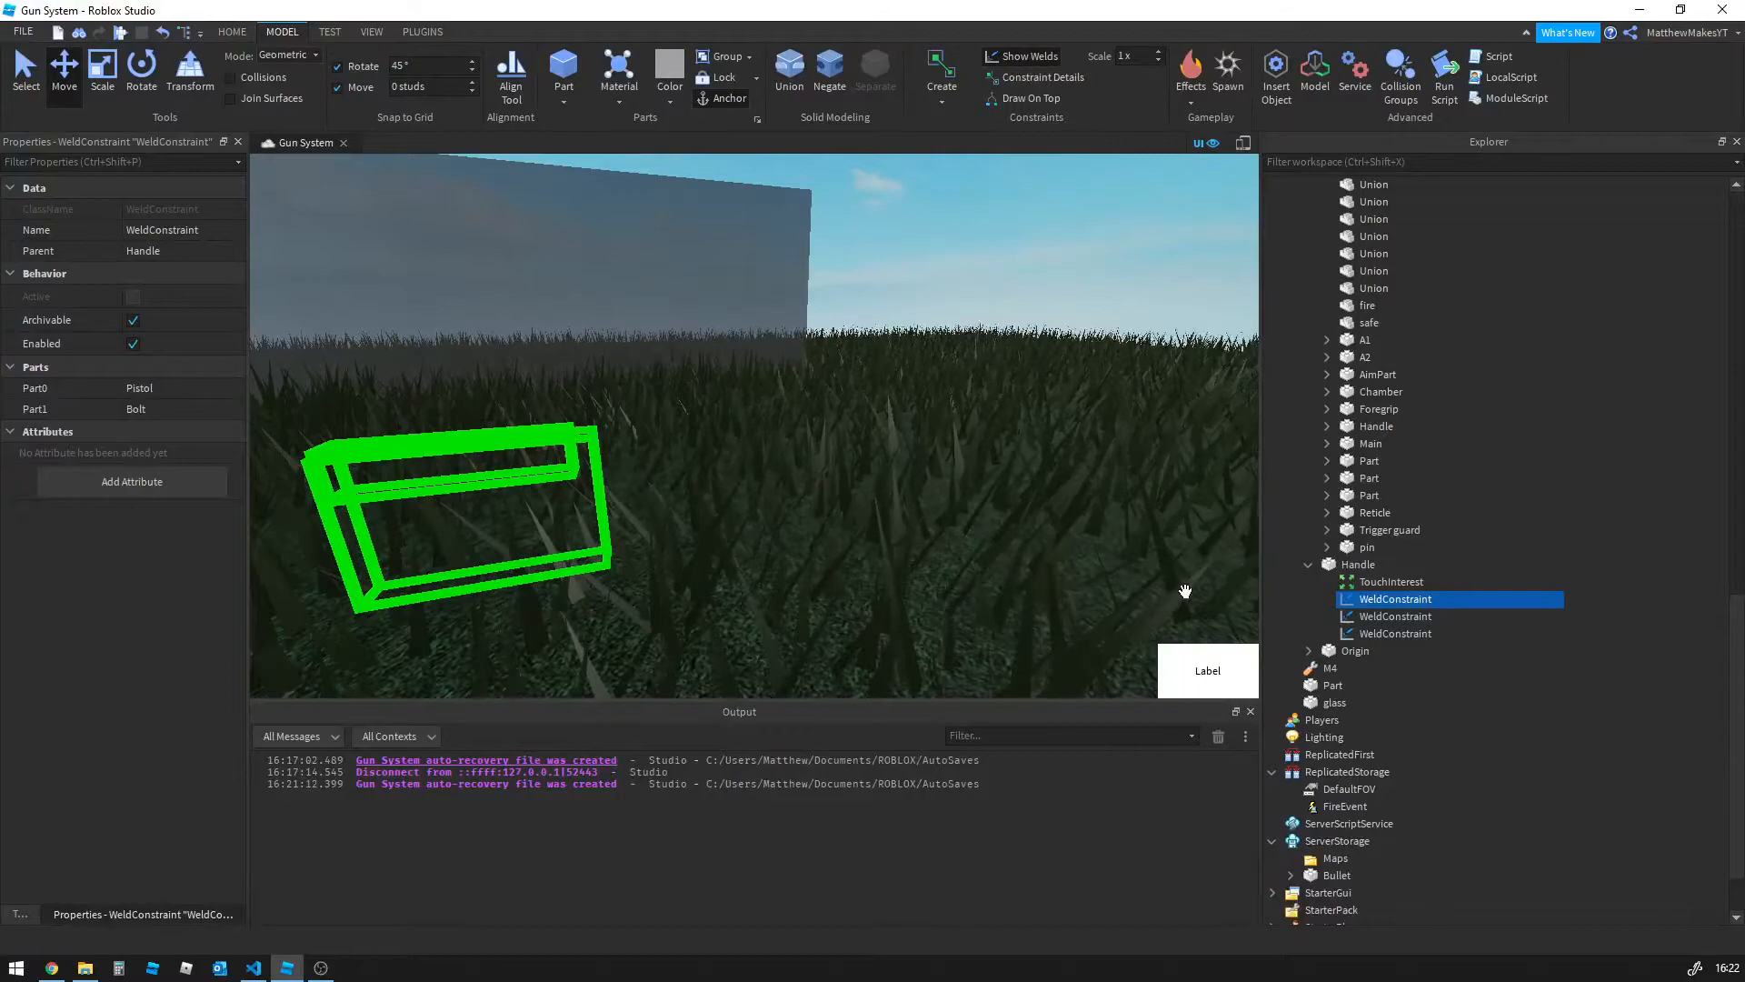
pyautogui.press('Delete')
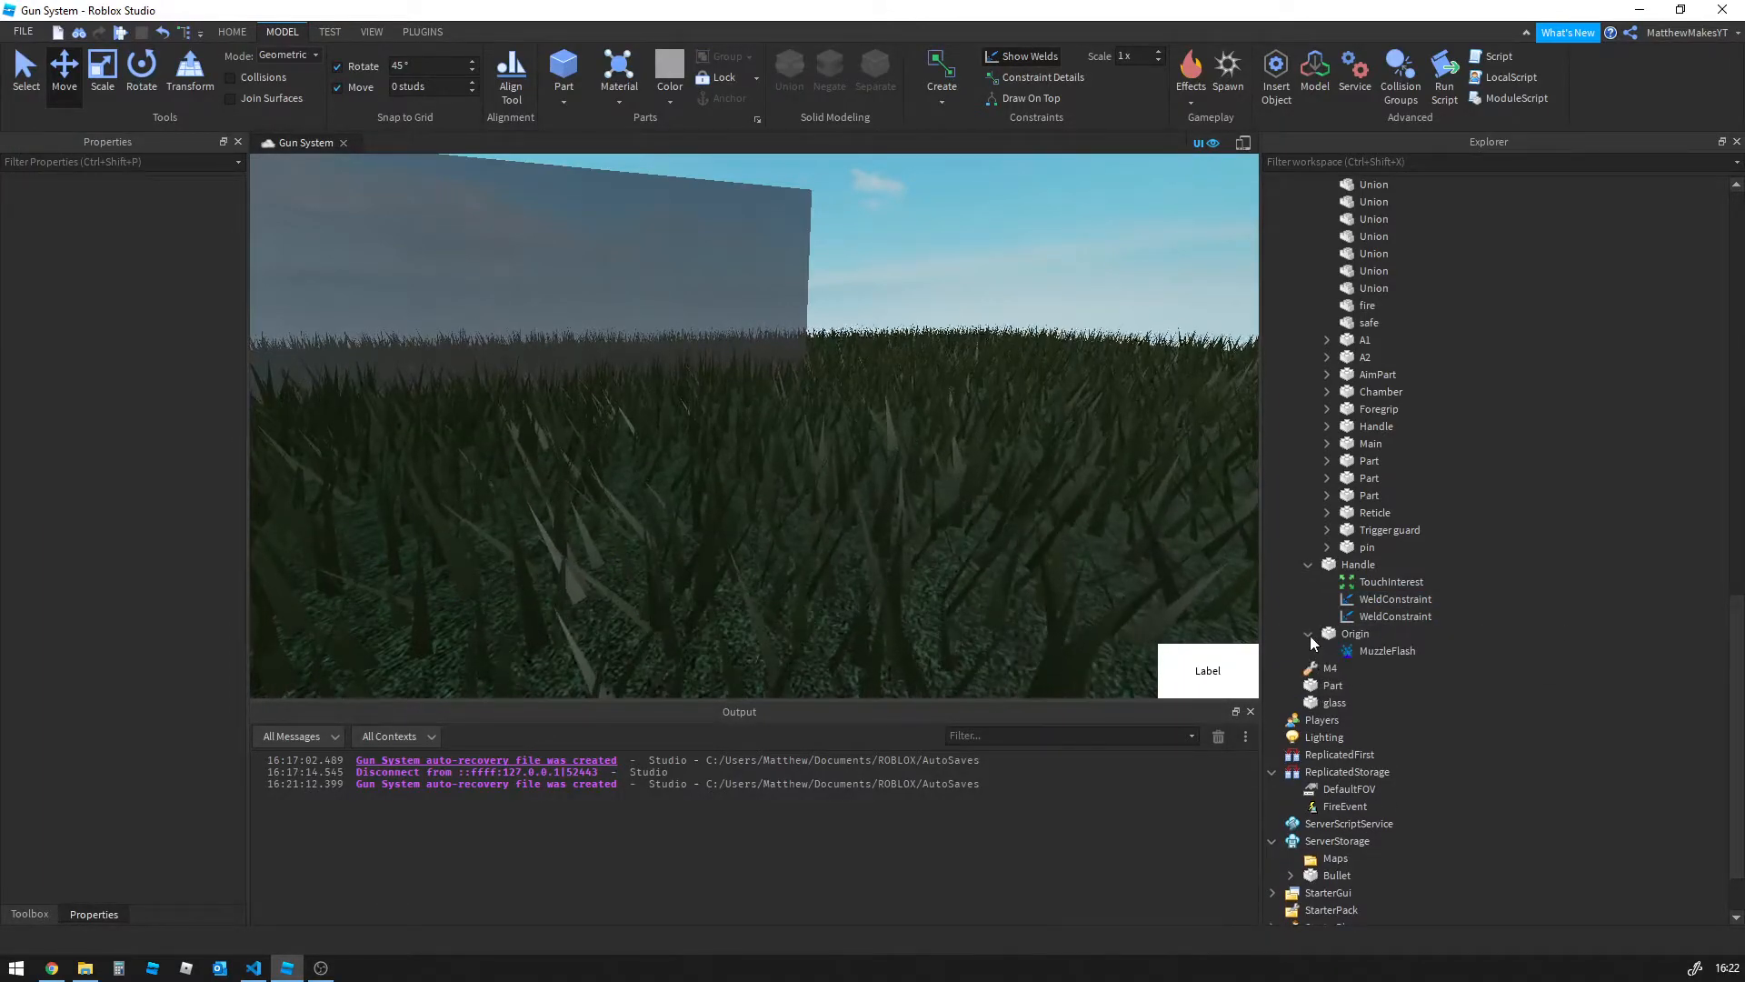
# Return to the M4 and examine which parts the Handle's two remaining WeldConstraints connect
pyautogui.moveTo(958, 413); pyautogui.dragTo(962, 425, button='right')
pyautogui.press('w')
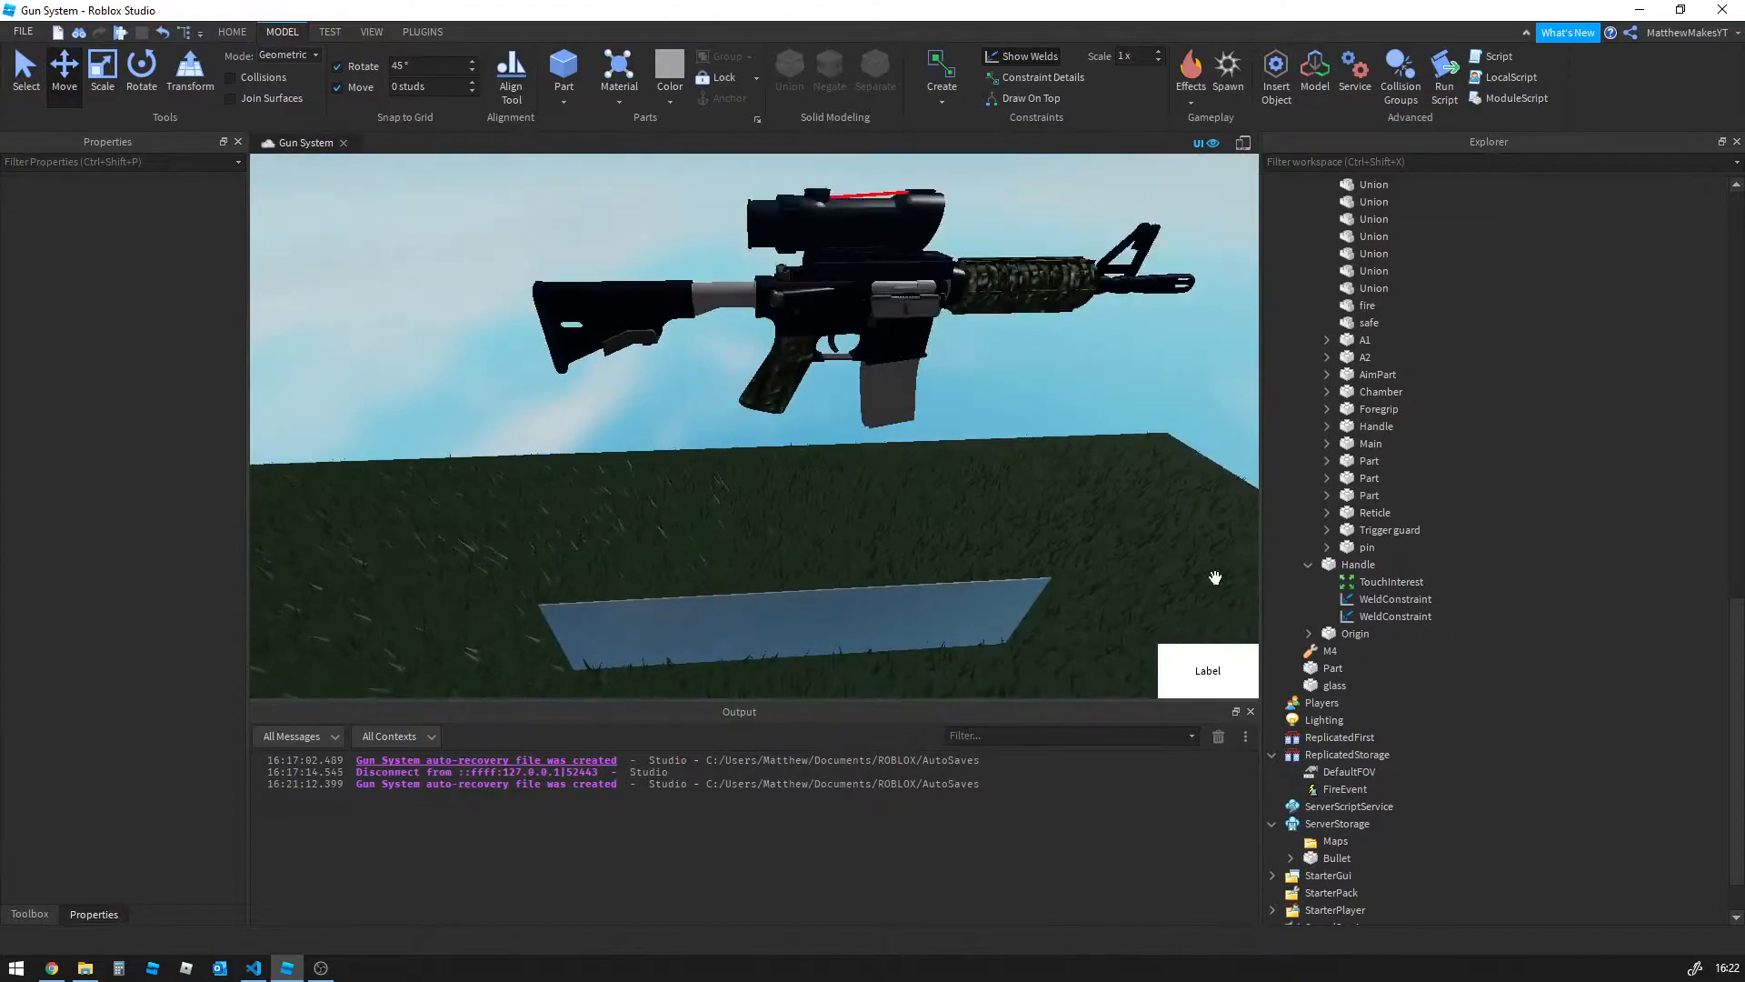
pyautogui.click(1372, 598)
pyautogui.click(1354, 615)
pyautogui.click(1363, 599)
pyautogui.click(1350, 615)
pyautogui.moveTo(1049, 438); pyautogui.dragTo(1049, 438, button='right')
pyautogui.press('d')
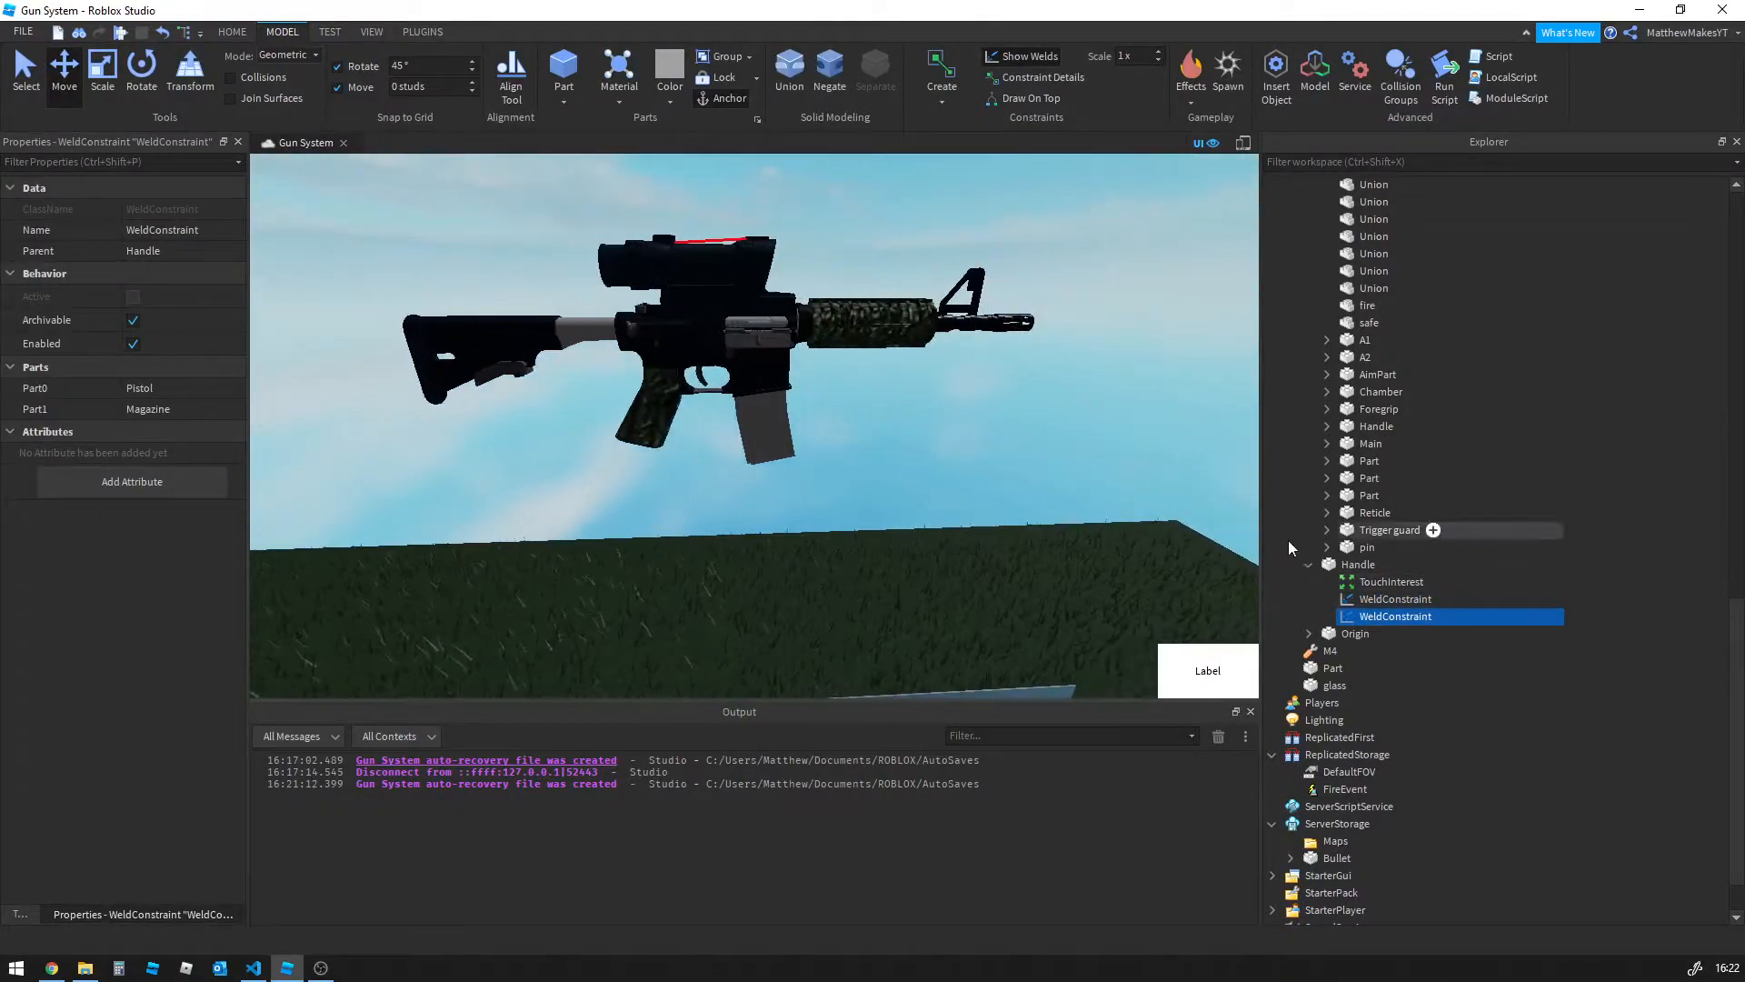
pyautogui.click(1359, 599)
pyautogui.click(1351, 617)
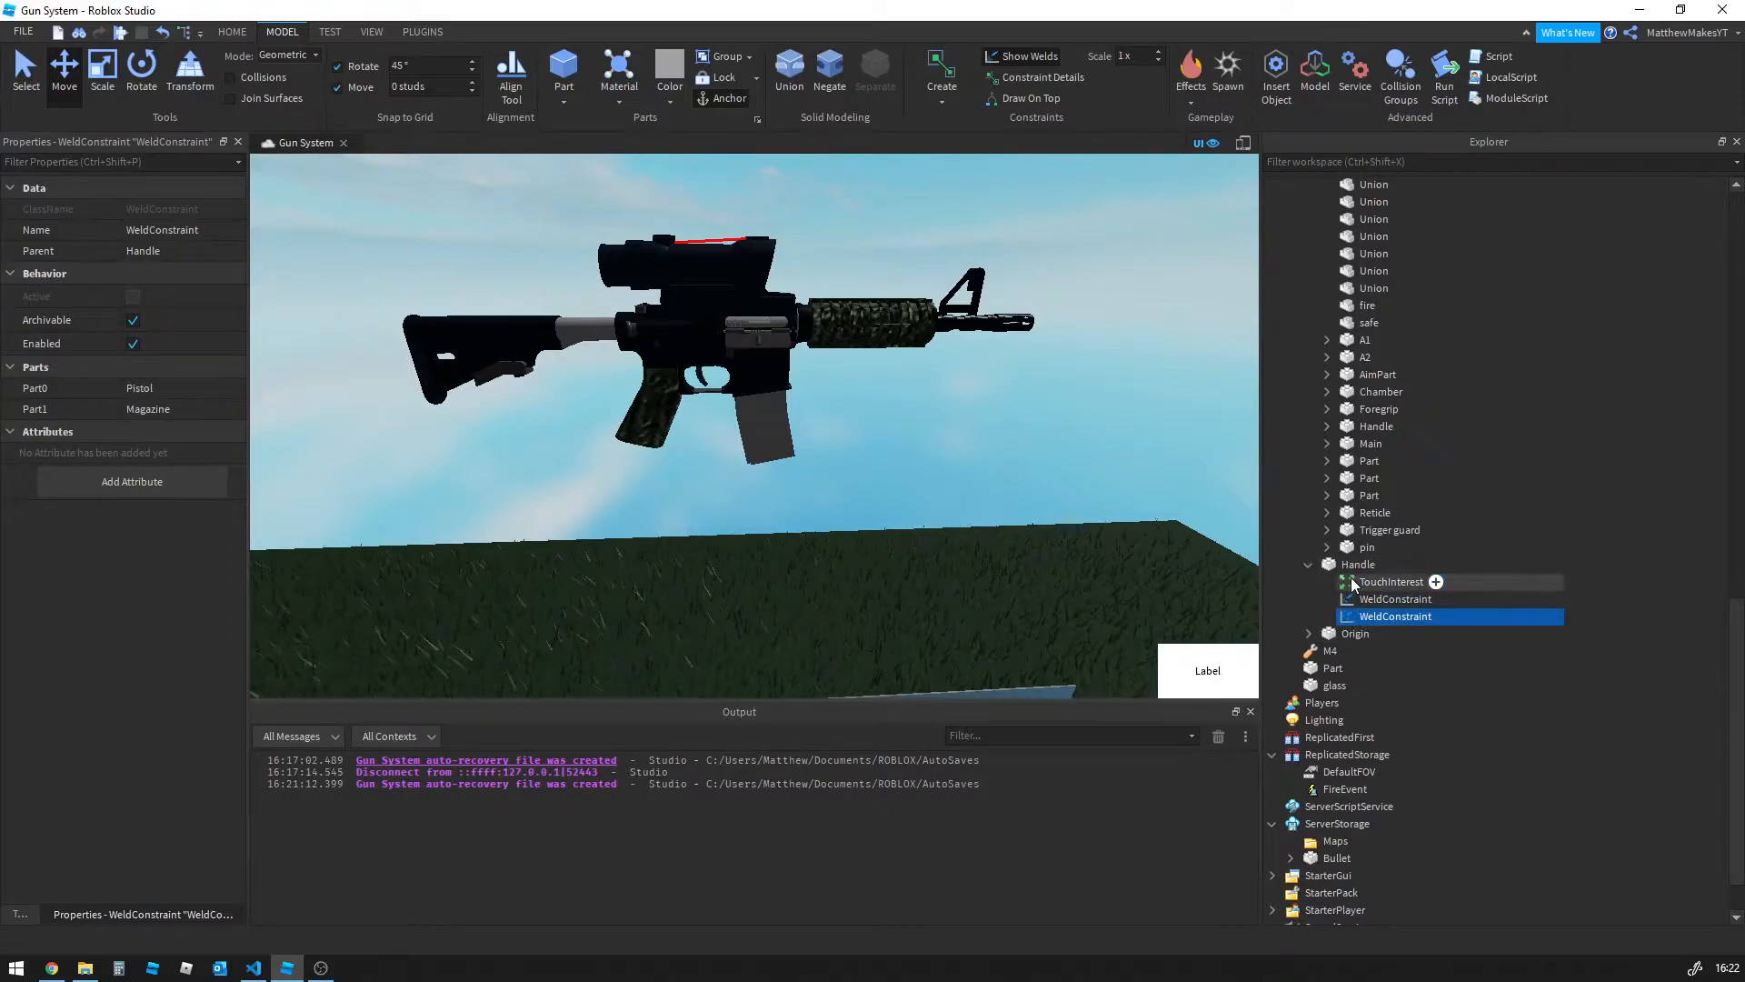
# Delete the TouchInterest and the last two WeldConstraints from the Gun tool's Handle
pyautogui.click(1351, 597)
pyautogui.click(1349, 587)
pyautogui.press('Delete')
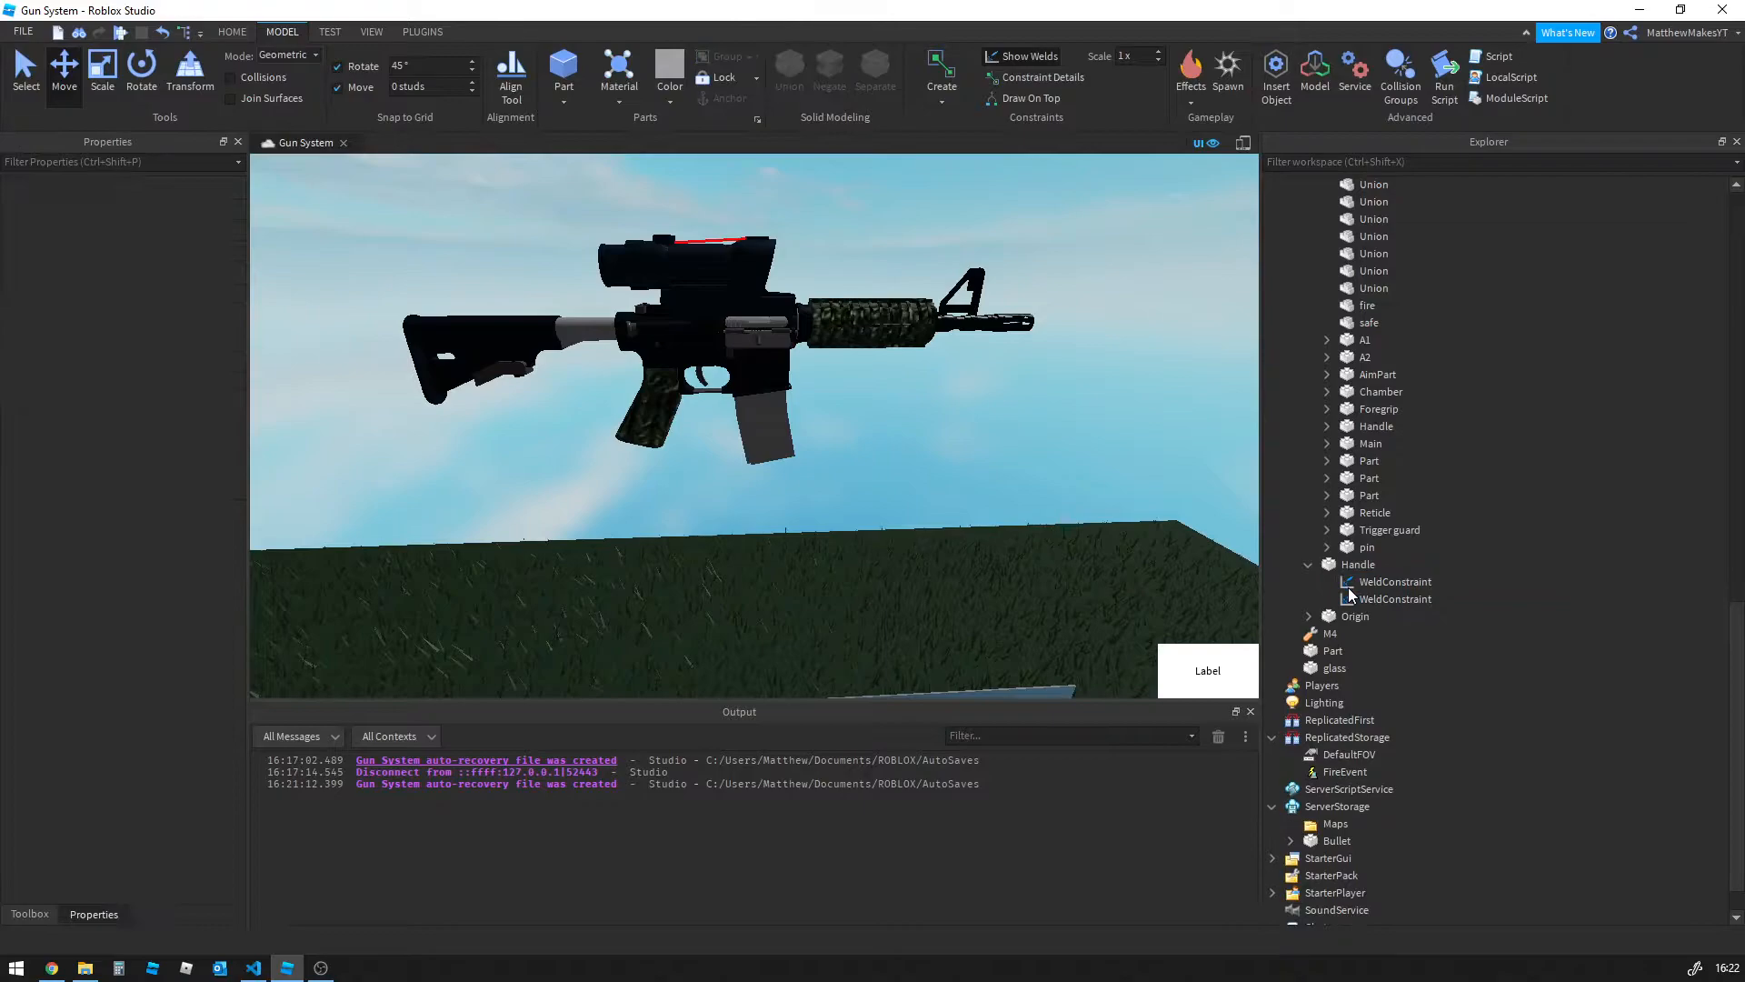
pyautogui.click(1350, 588)
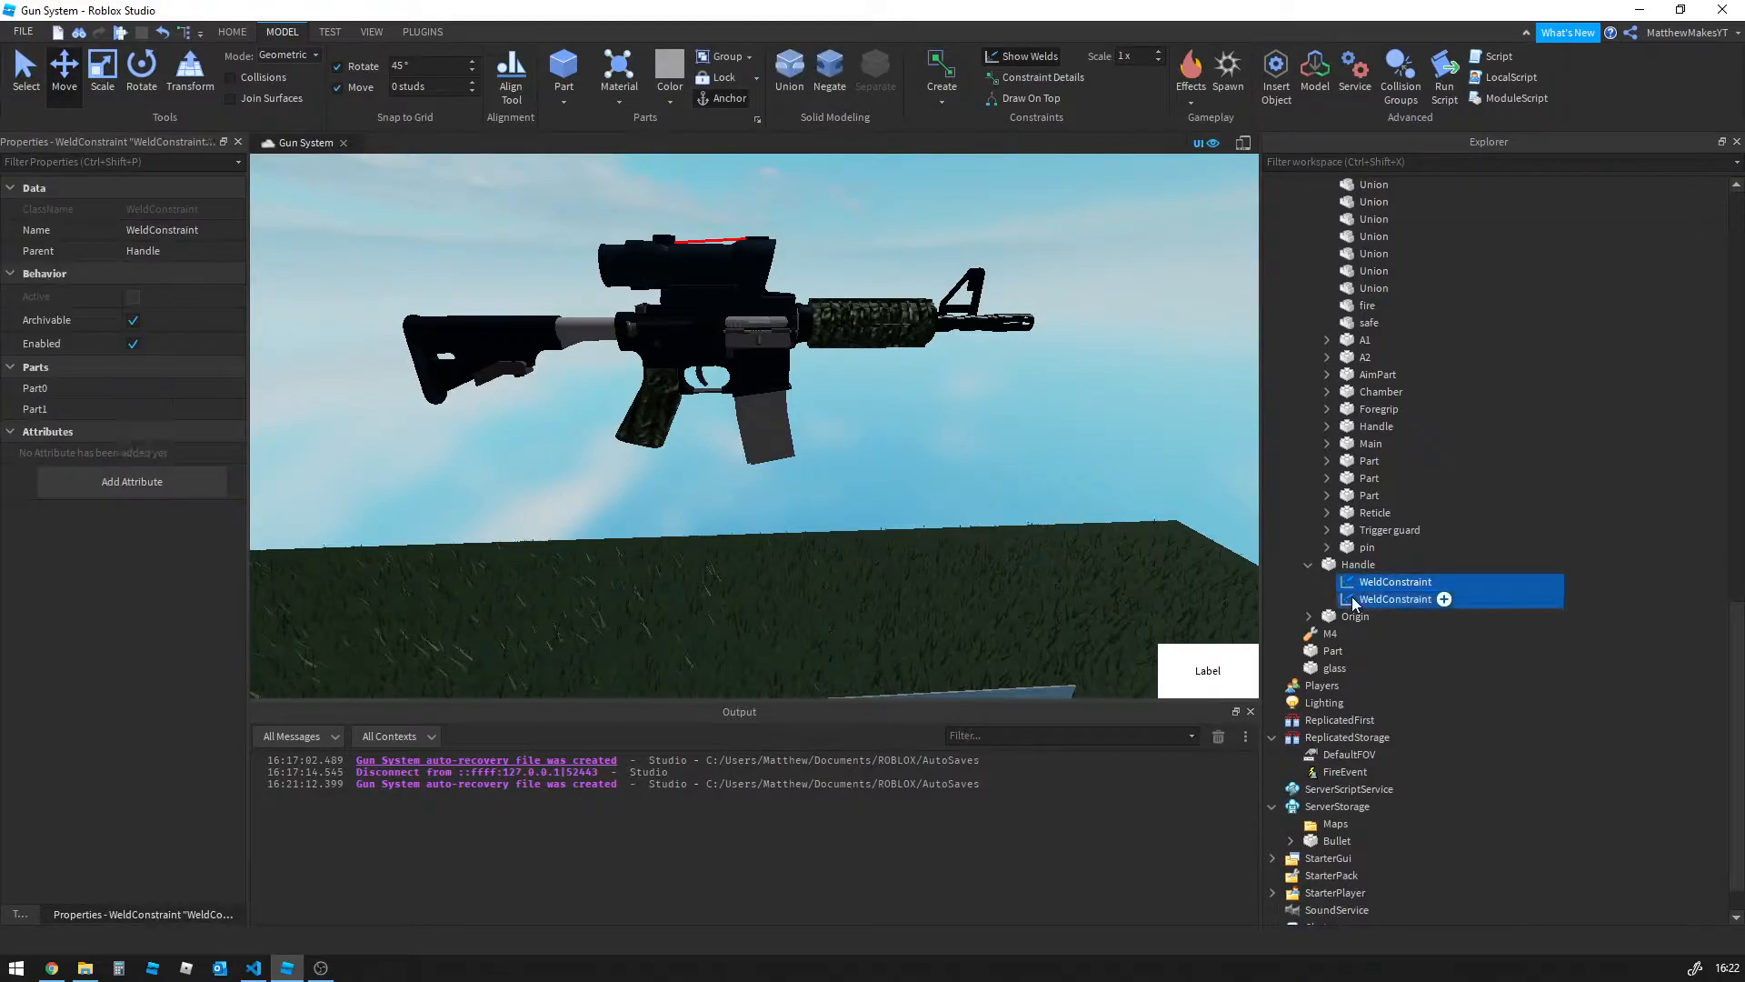
pyautogui.press('Delete')
# Select the Gun tool's Handle and Origin parts and join them with a weld
pyautogui.click(1337, 564)
pyautogui.click(1309, 582)
pyautogui.click(1309, 583)
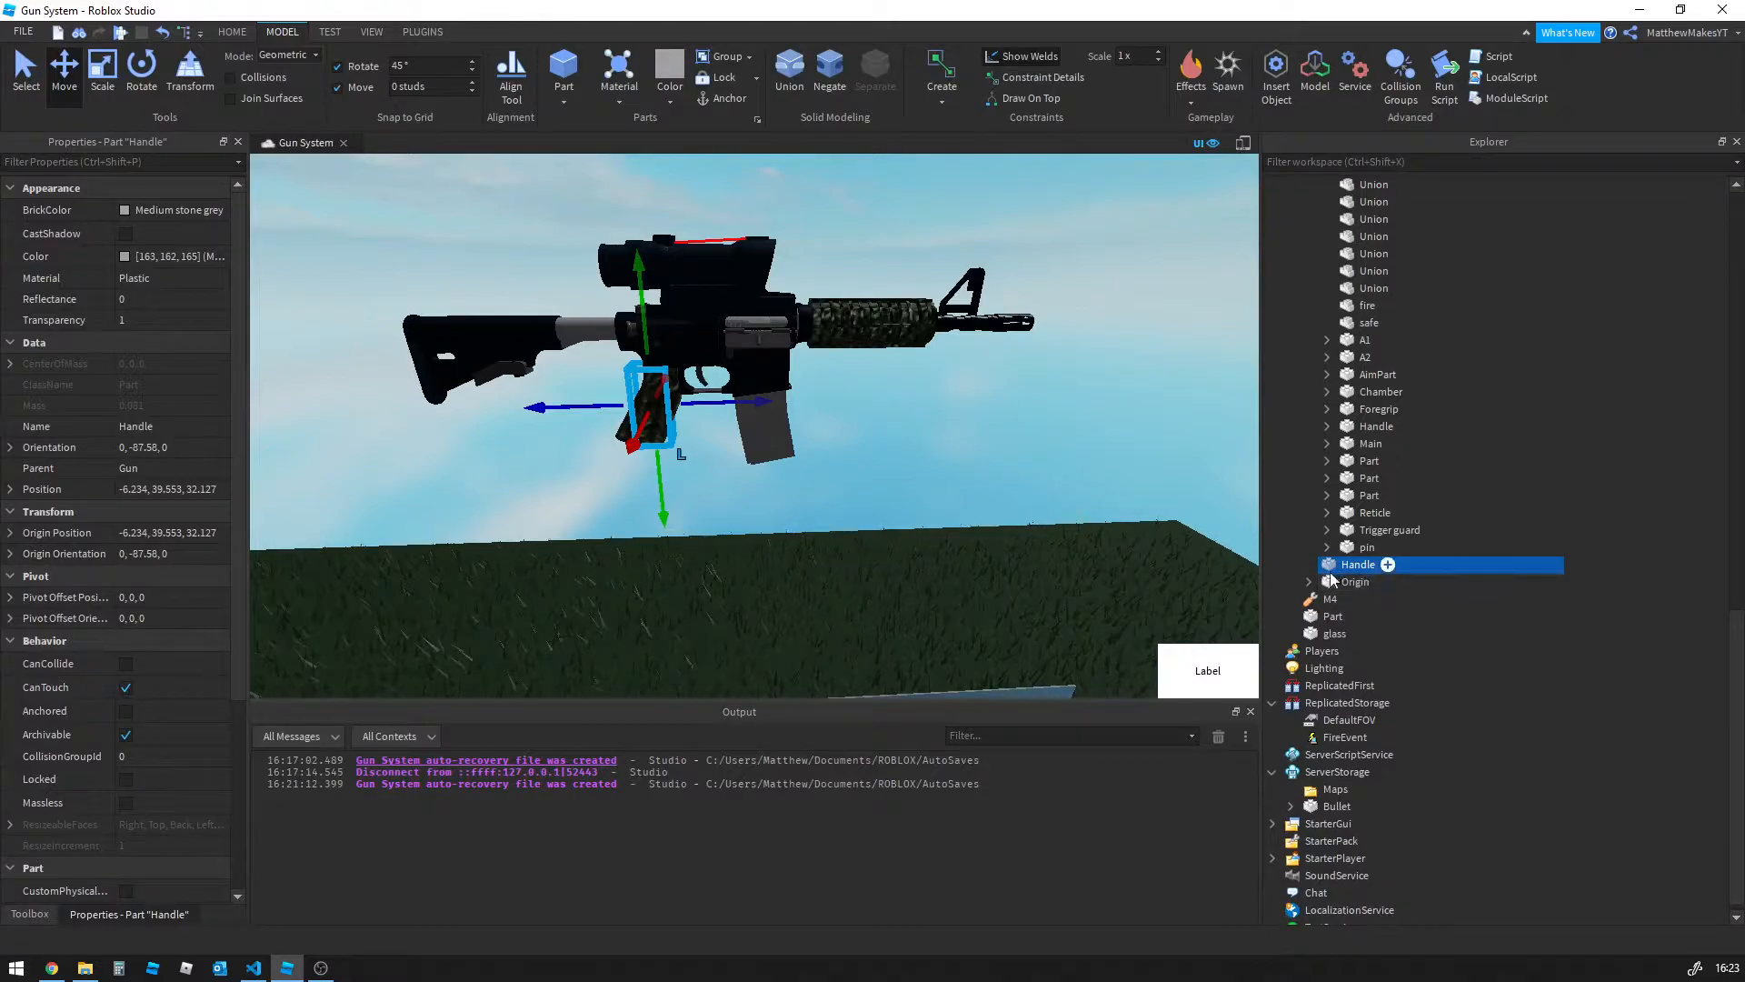
pyautogui.keyDown('ctrl'); pyautogui.click(1330, 582); pyautogui.keyUp('ctrl')
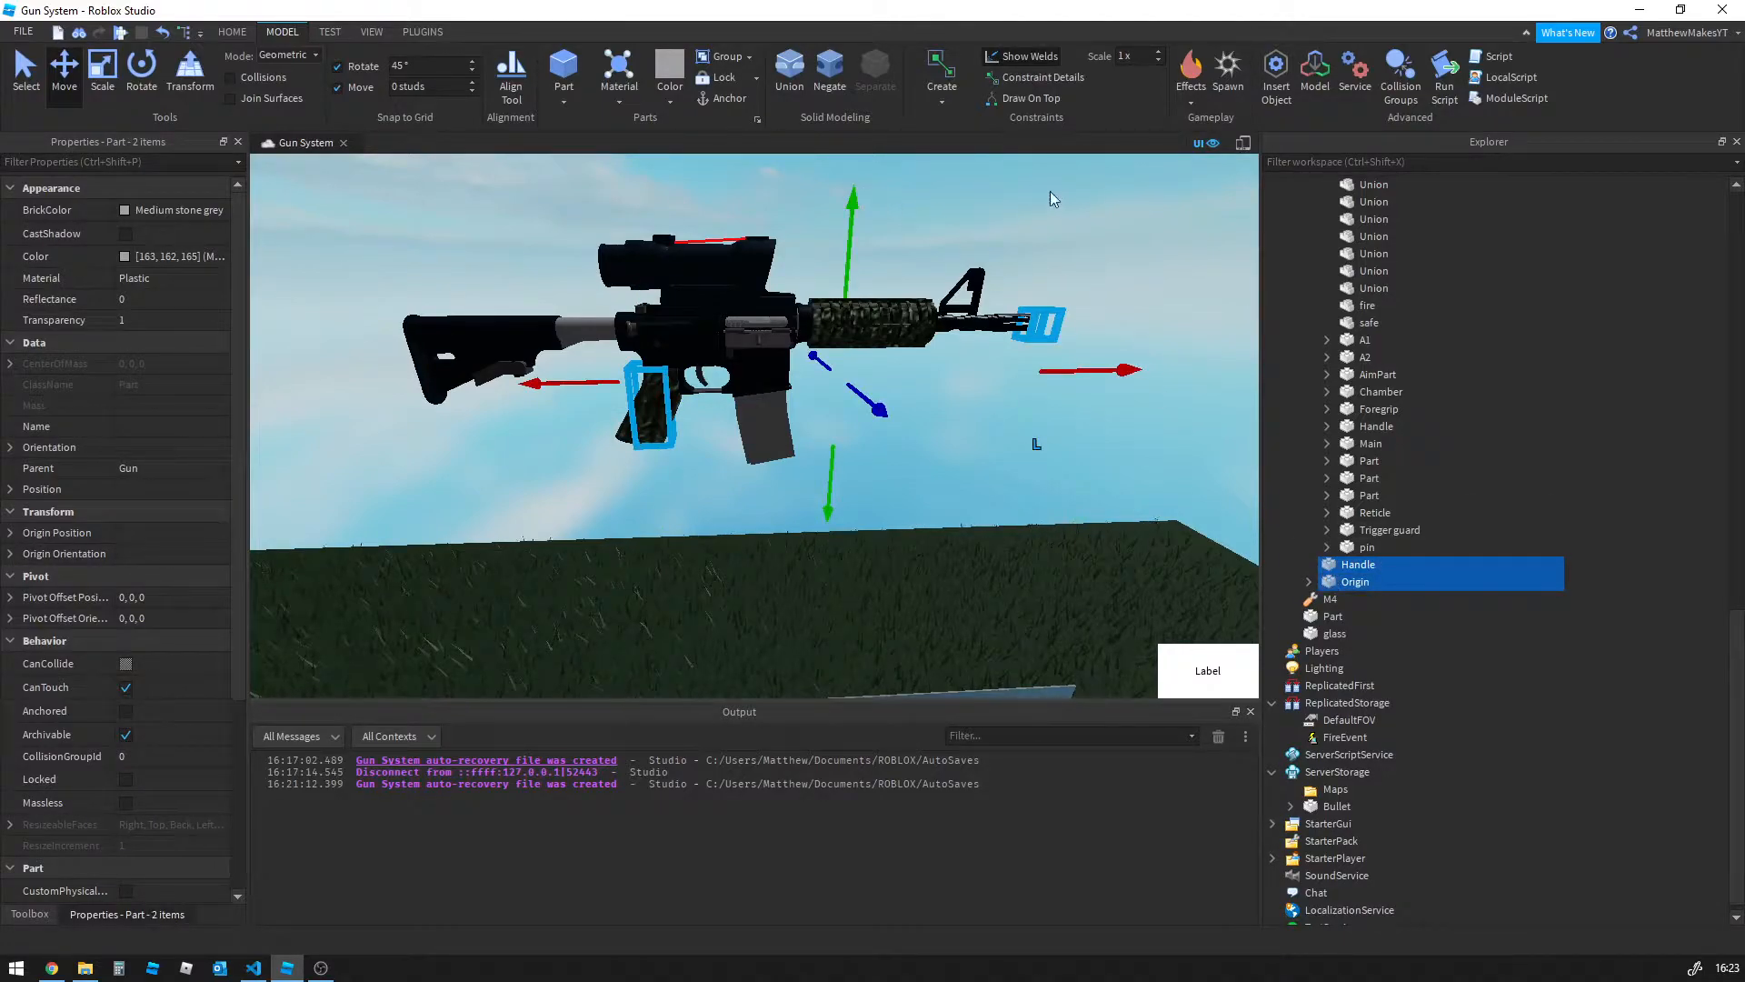
pyautogui.click(1049, 198)
pyautogui.click(1335, 585)
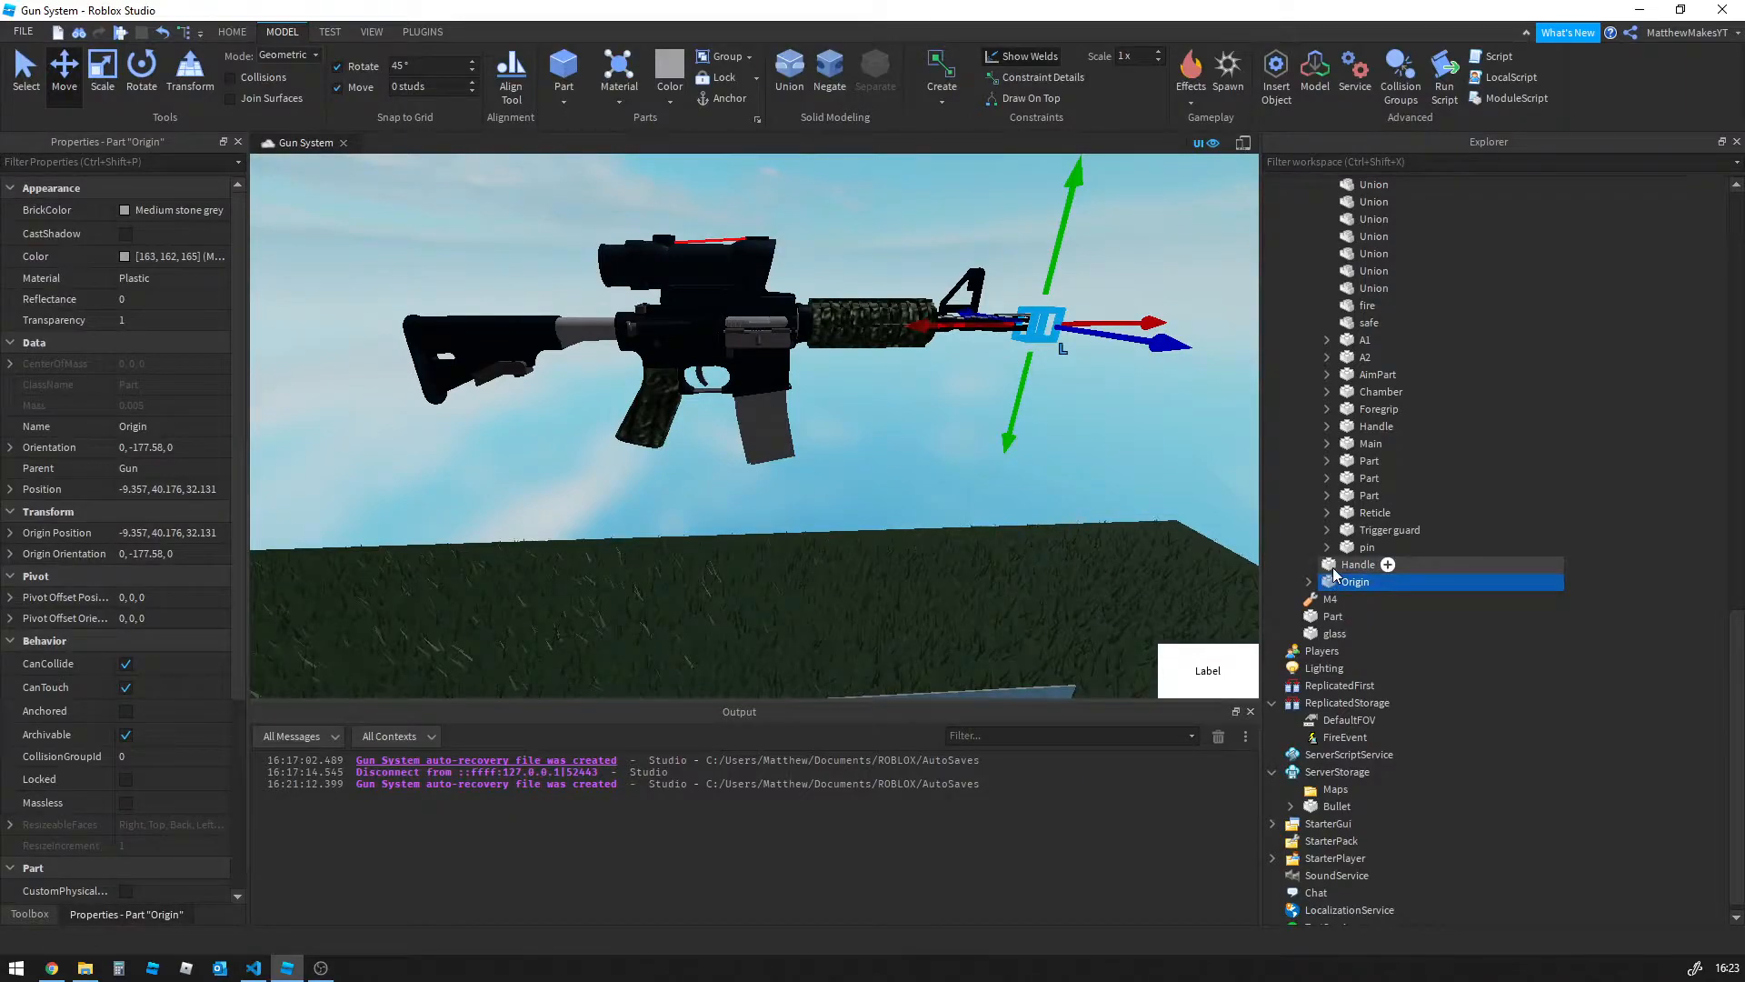
pyautogui.keyDown('ctrl'); pyautogui.click(1333, 567); pyautogui.keyUp('ctrl')
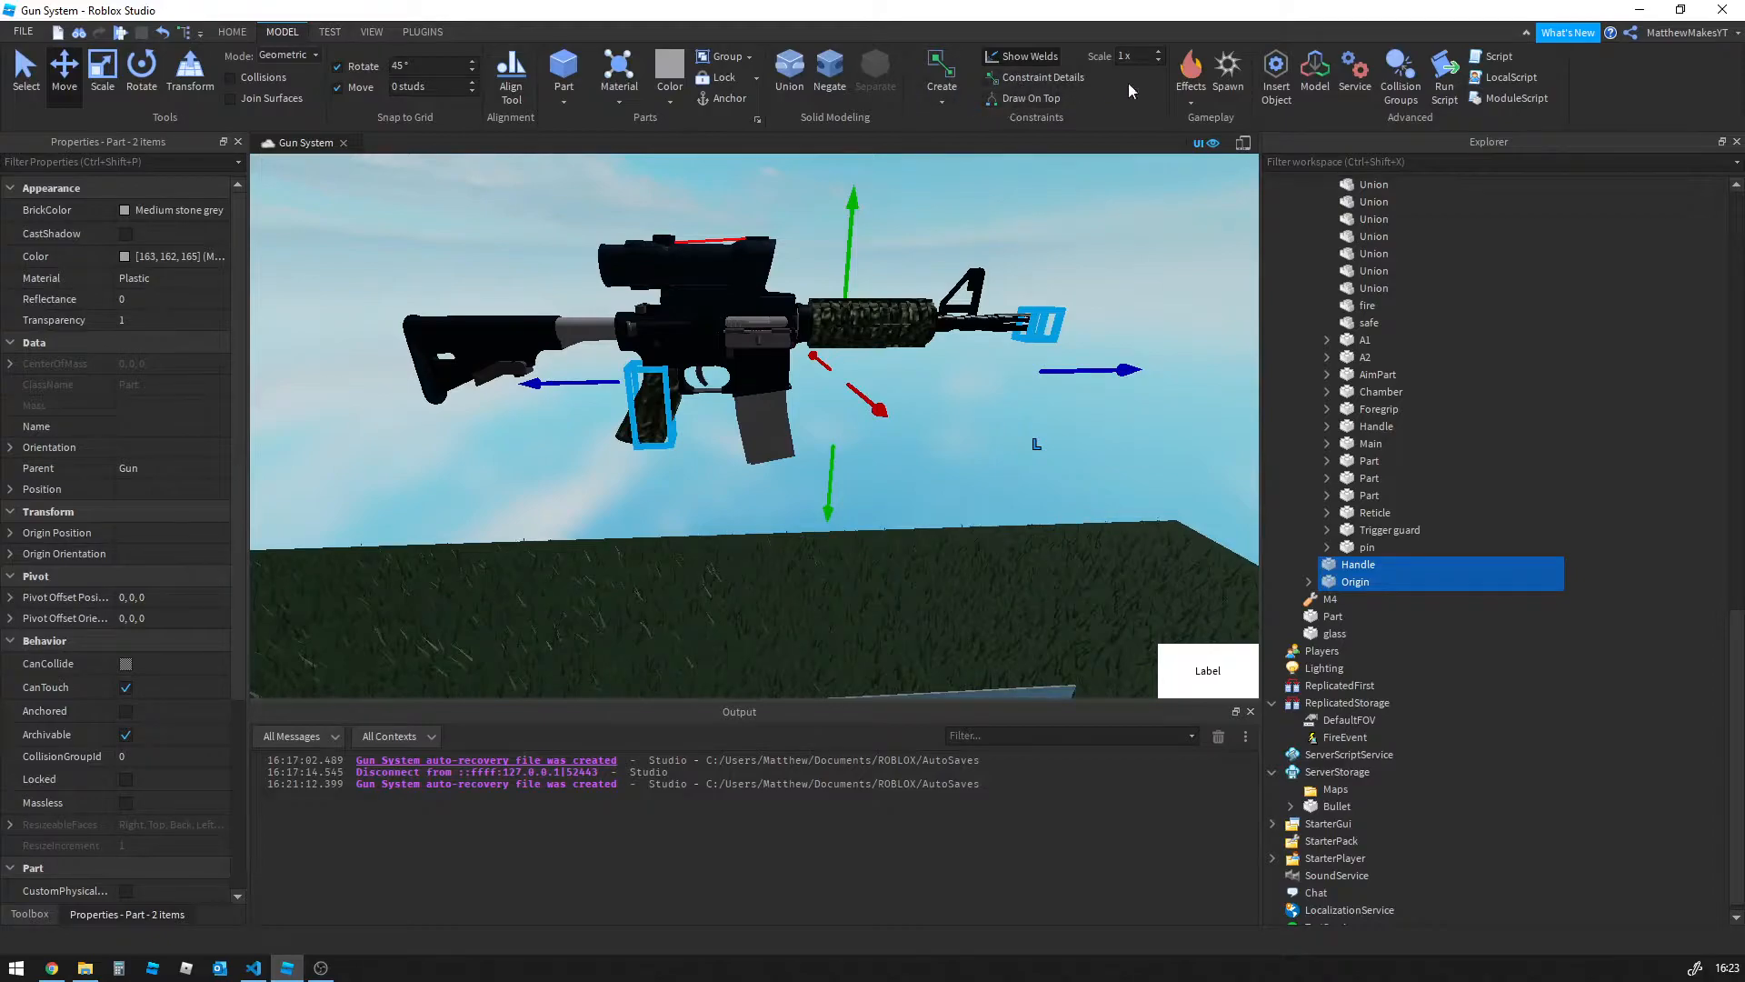
pyautogui.click(951, 104)
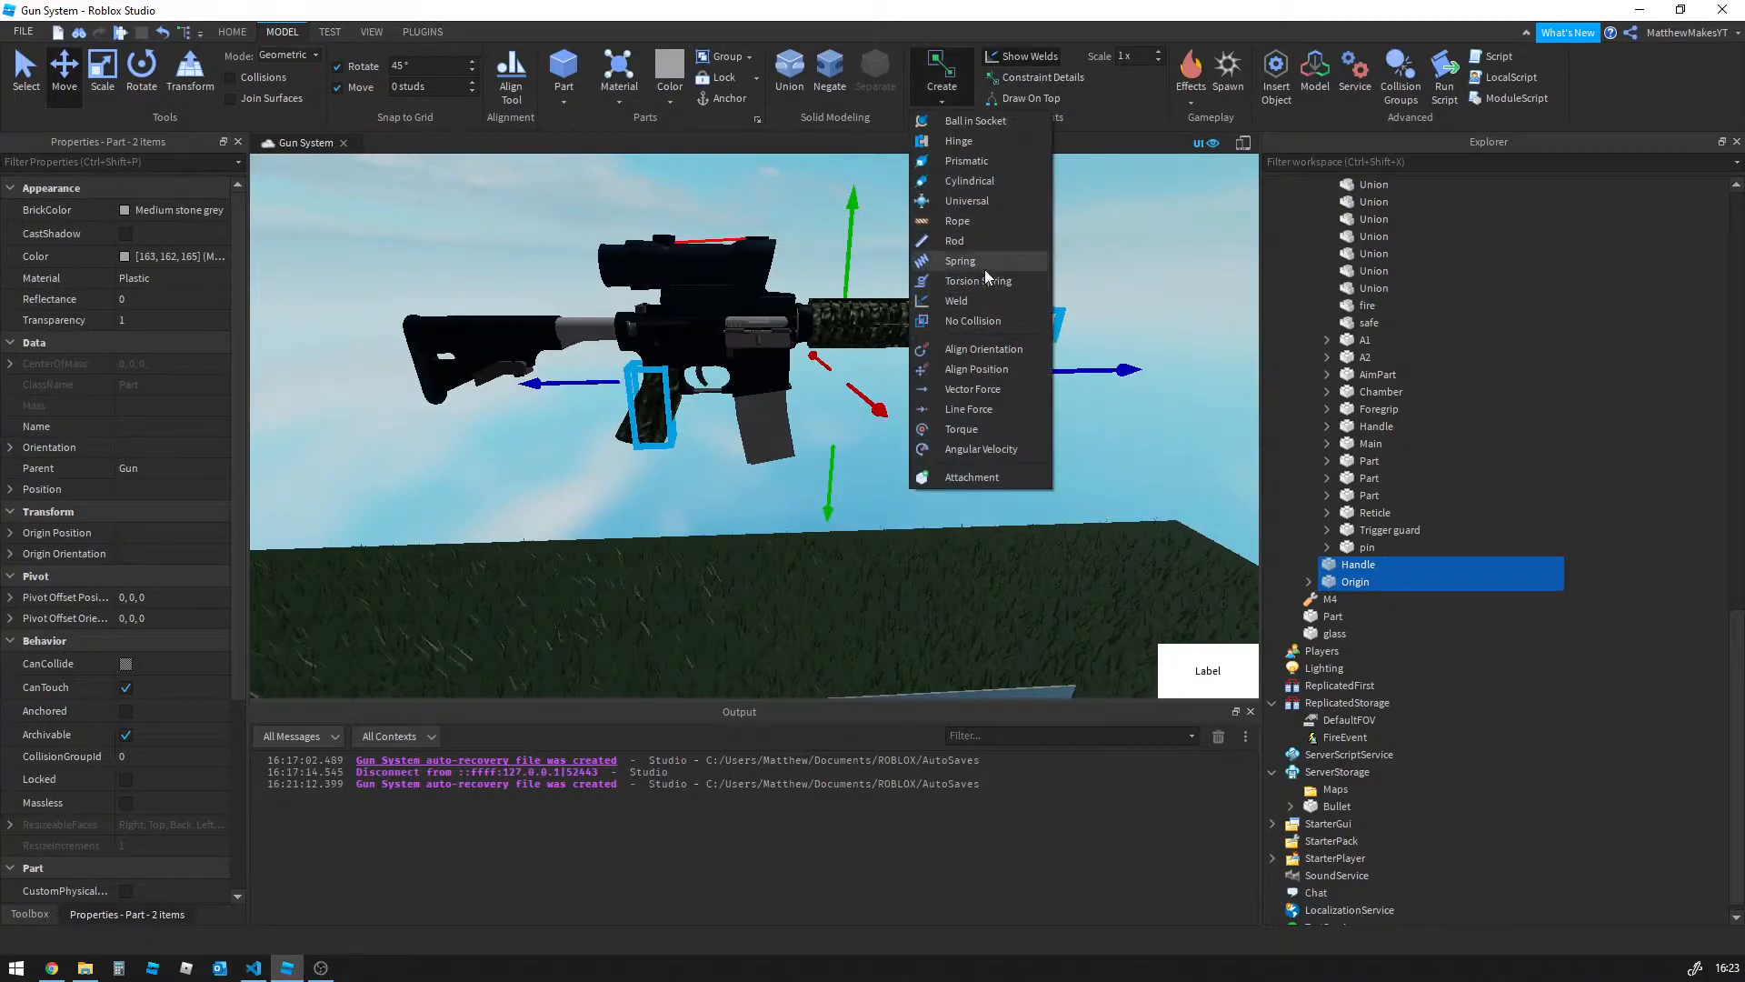
pyautogui.click(956, 301)
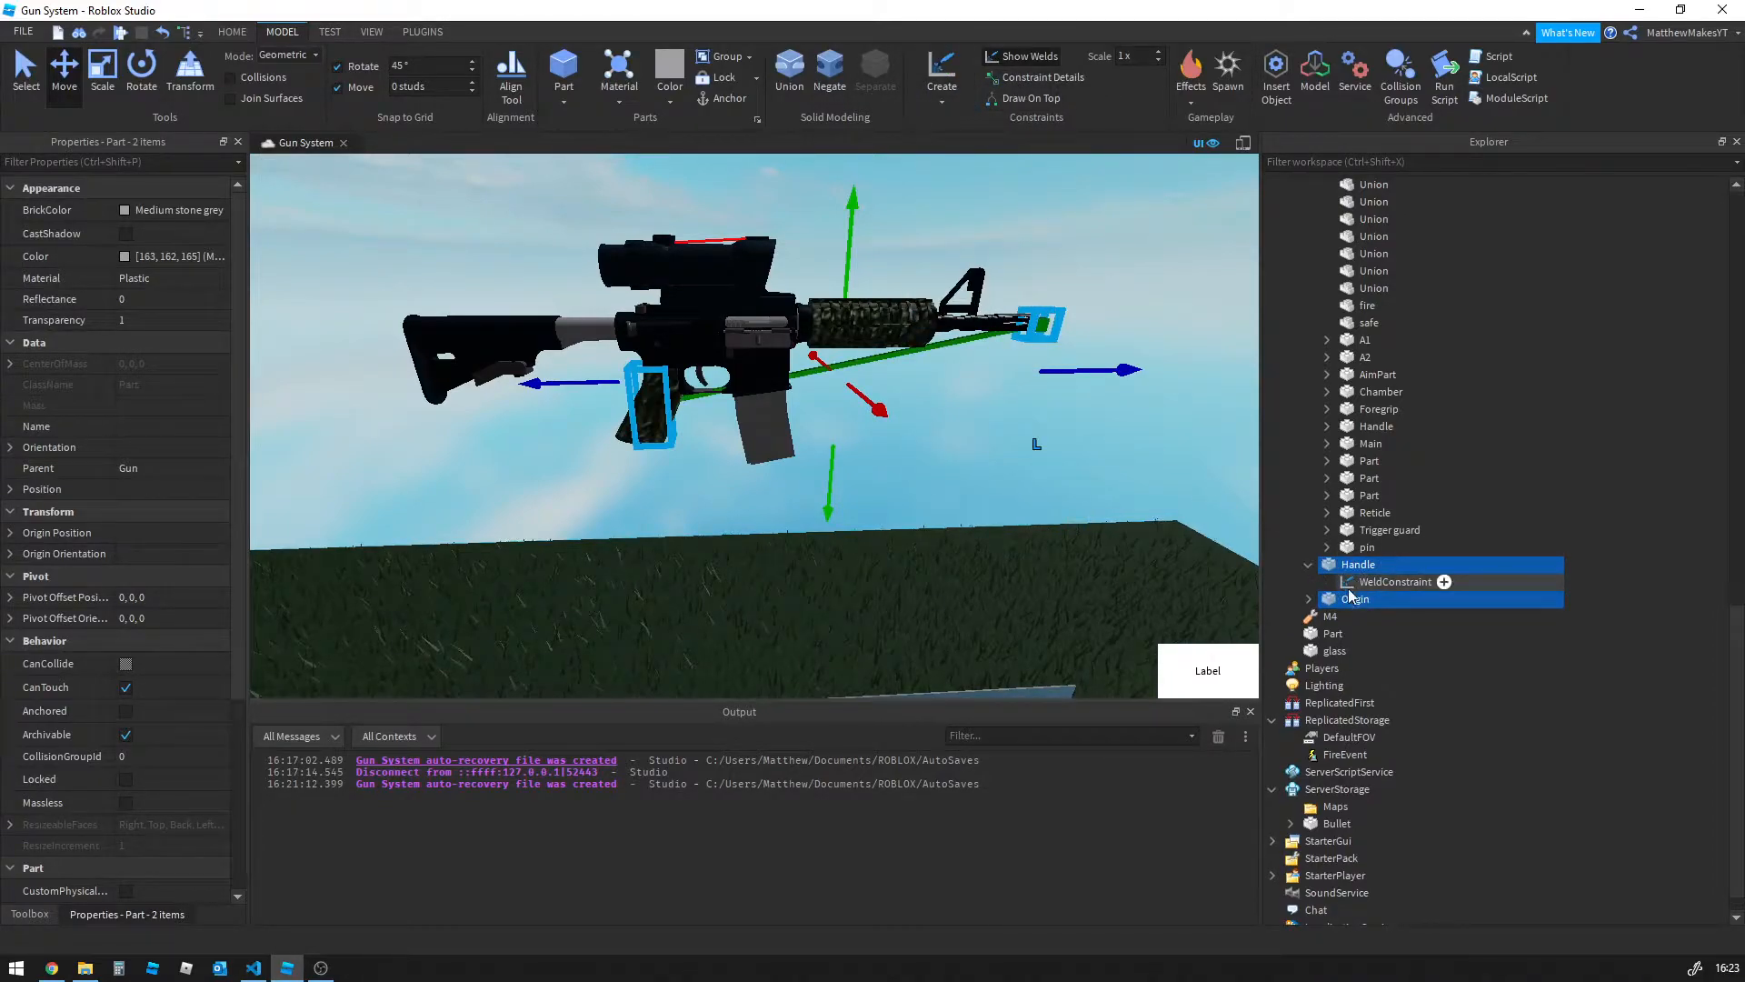
pyautogui.click(1181, 240)
# Select every GunModel child from Body to pin together with the Gun tool's Handle and weld them all together
pyautogui.click(1367, 547)
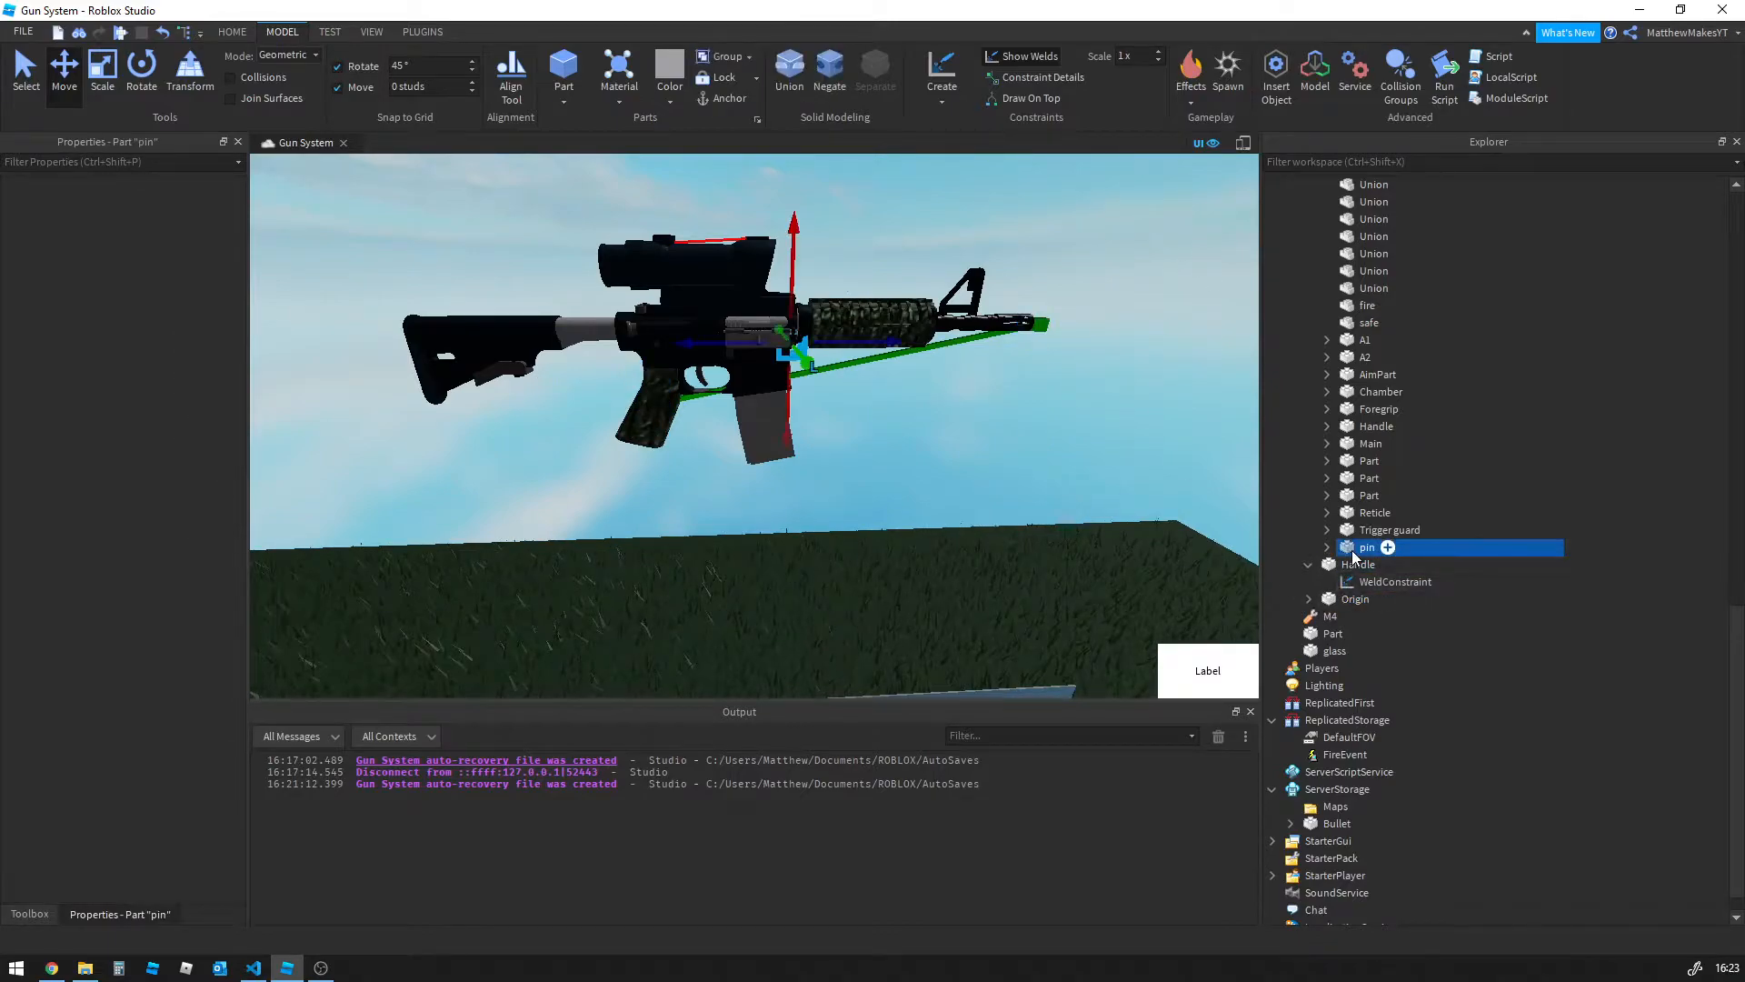
pyautogui.scroll(8, 1387, 493)
pyautogui.scroll(10, 1387, 492)
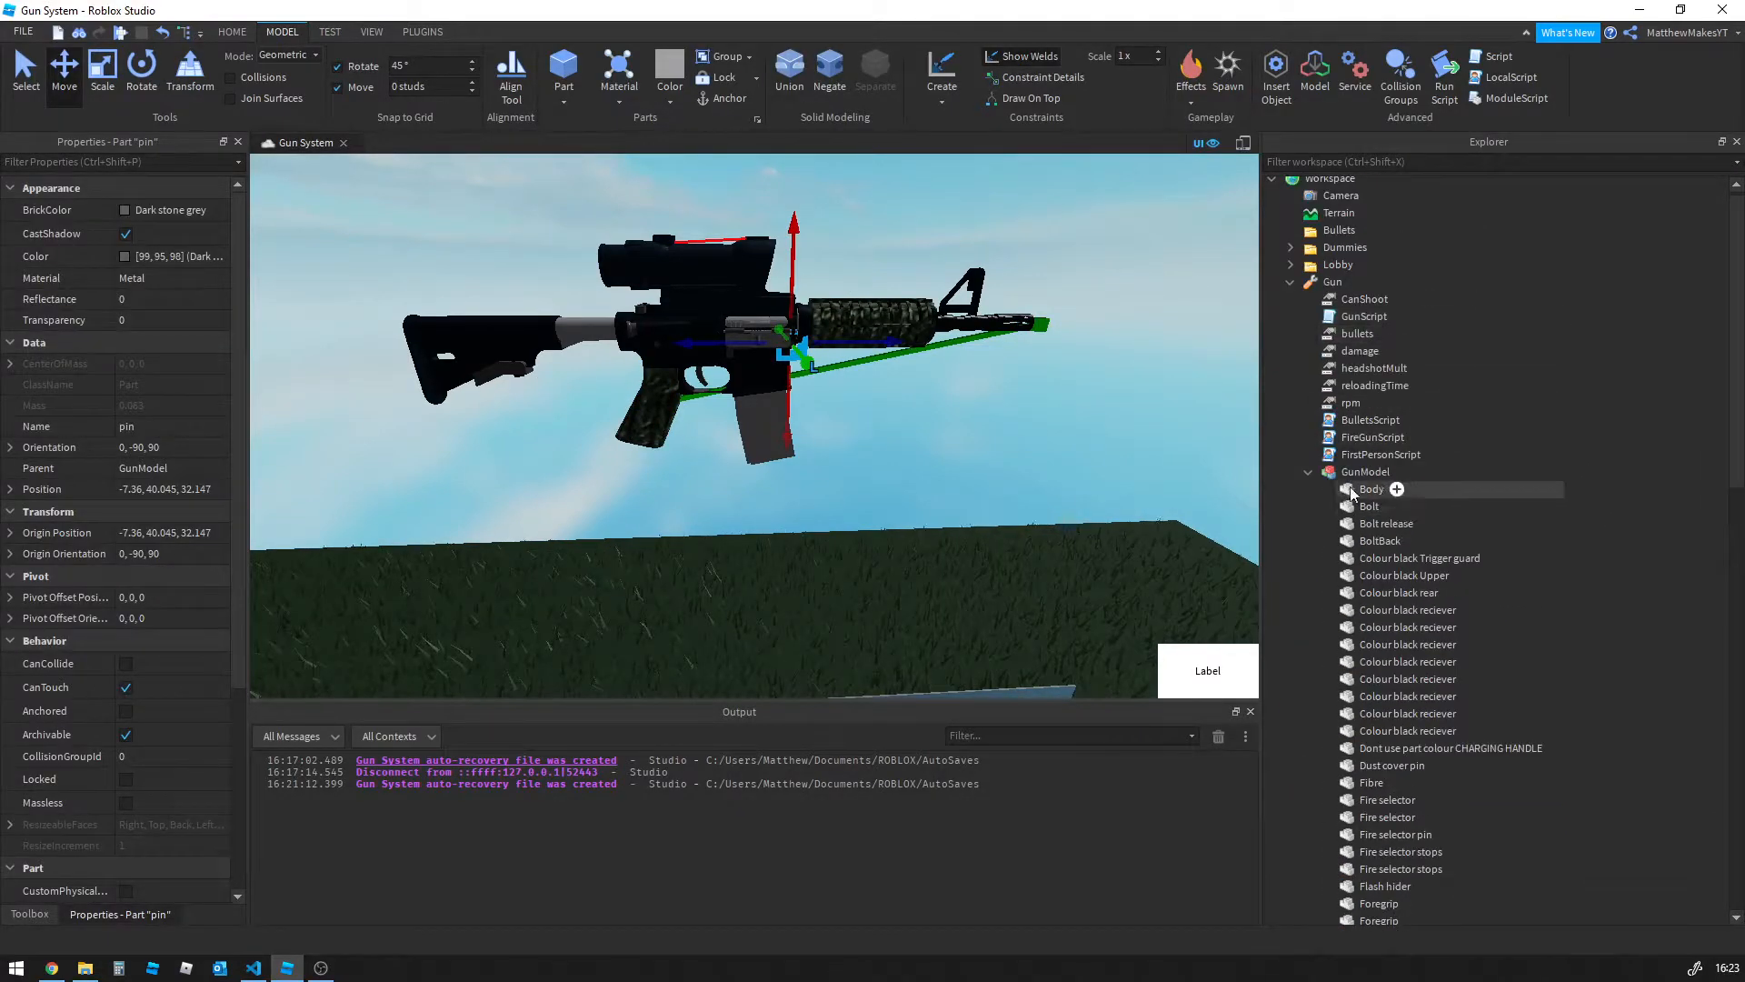
pyautogui.keyDown('ctrl'); pyautogui.click(1364, 489); pyautogui.keyUp('ctrl')
pyautogui.keyDown('ctrl'); pyautogui.click(1353, 507); pyautogui.keyUp('ctrl')
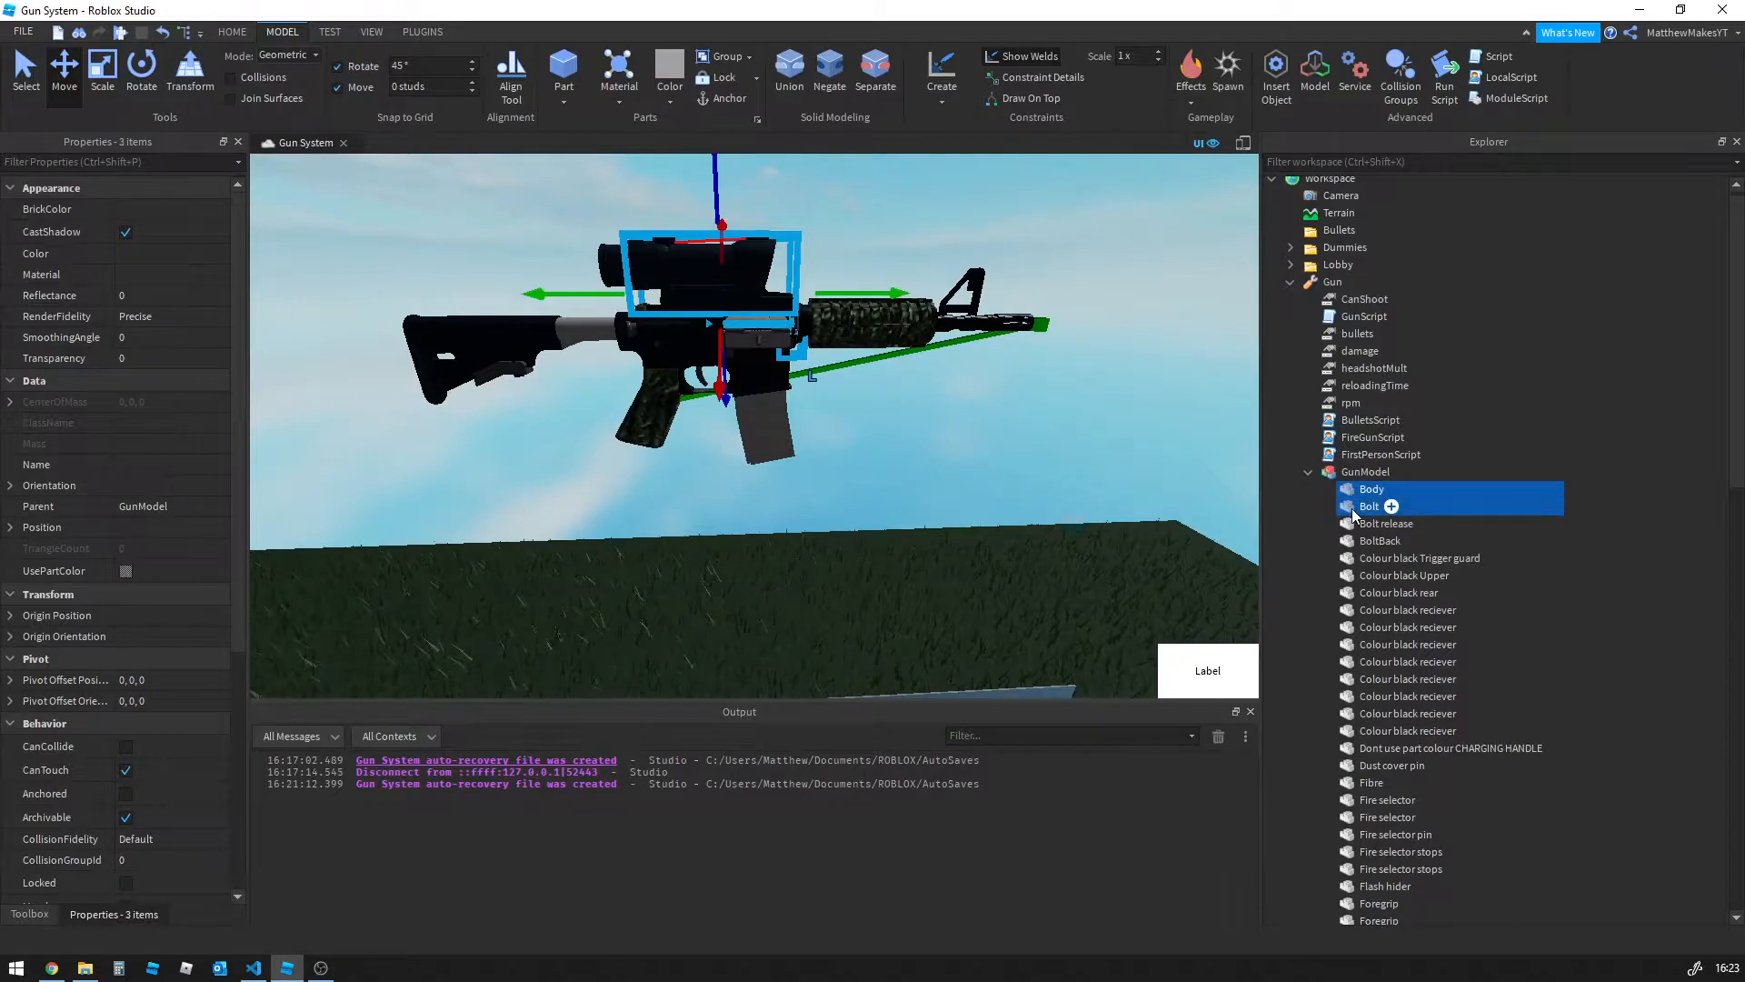
pyautogui.scroll(-15, 1364, 564)
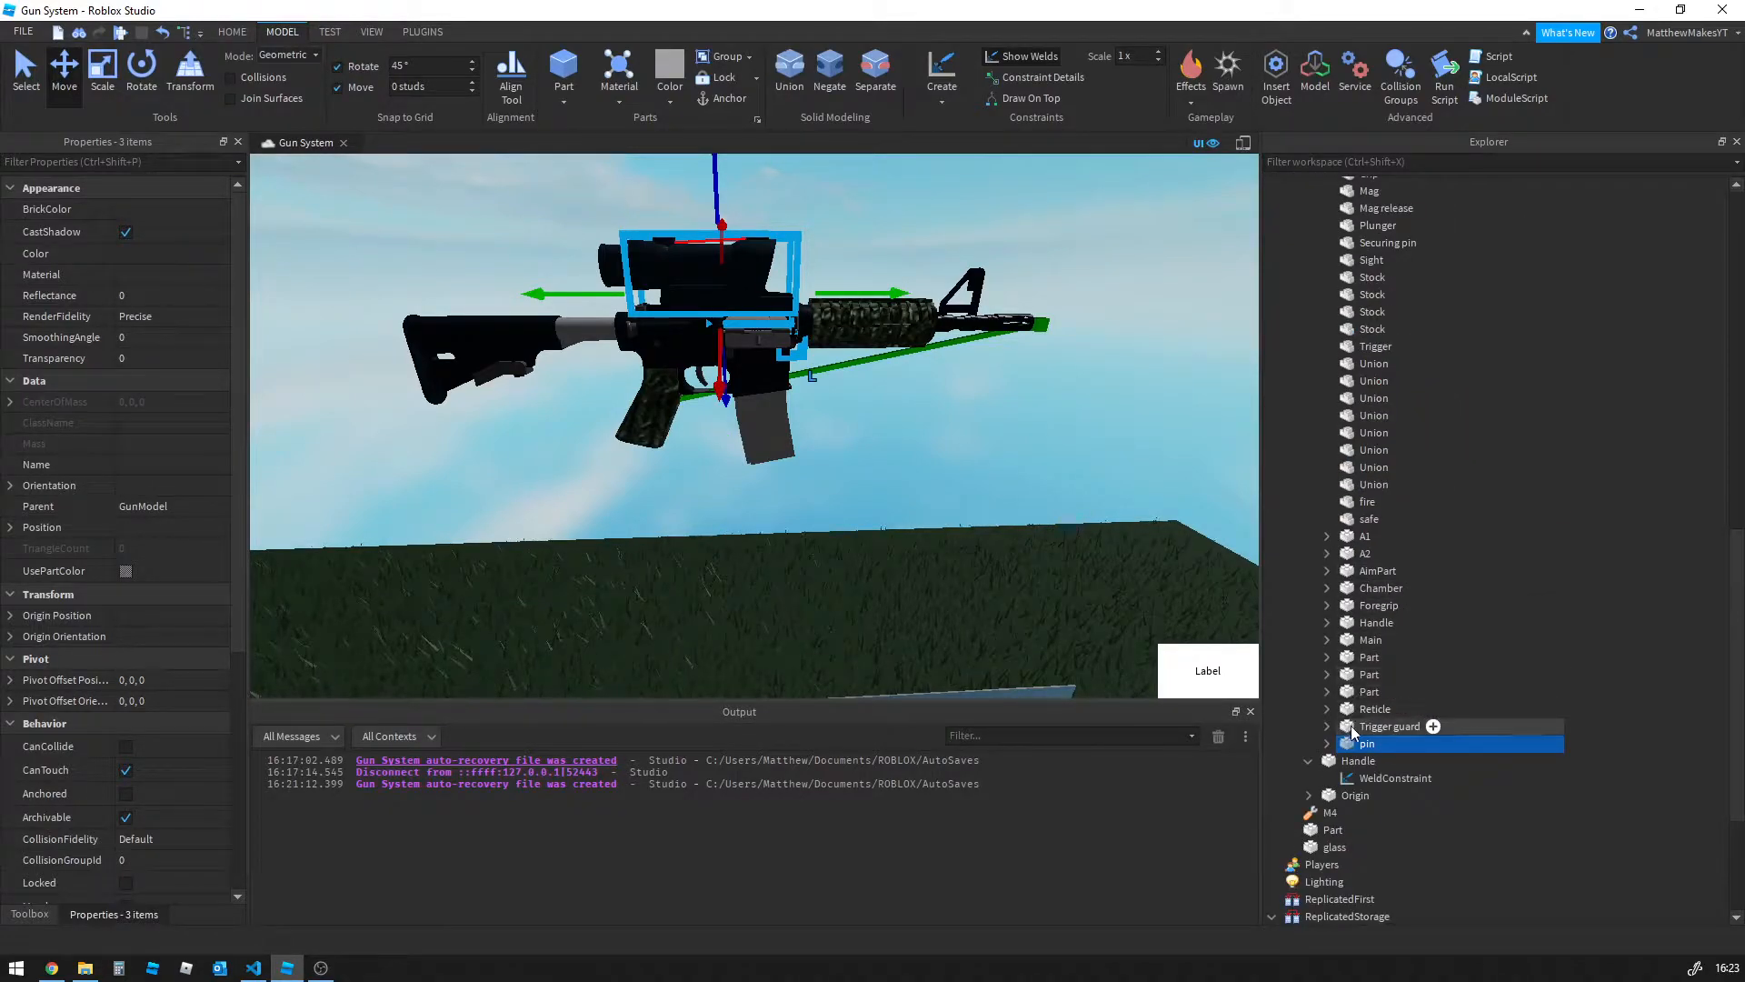
pyautogui.keyDown('shift'); pyautogui.click(1351, 725); pyautogui.keyUp('shift')
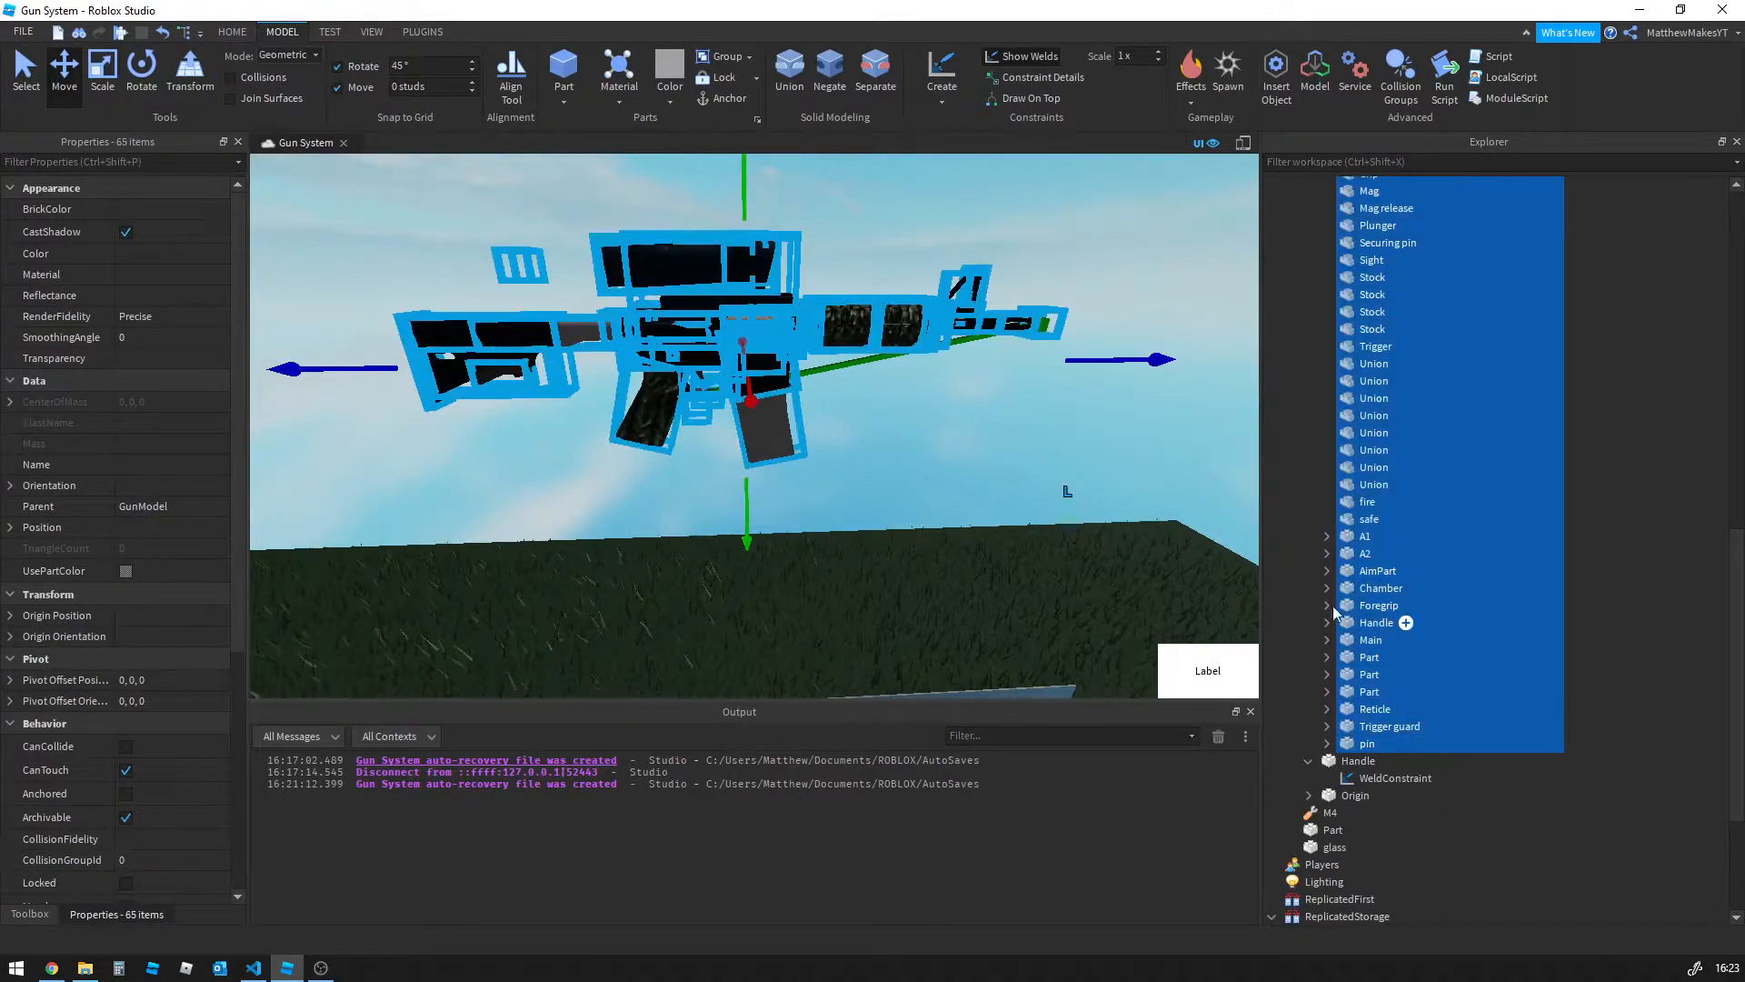
pyautogui.keyDown('ctrl'); pyautogui.click(1334, 764); pyautogui.keyUp('ctrl')
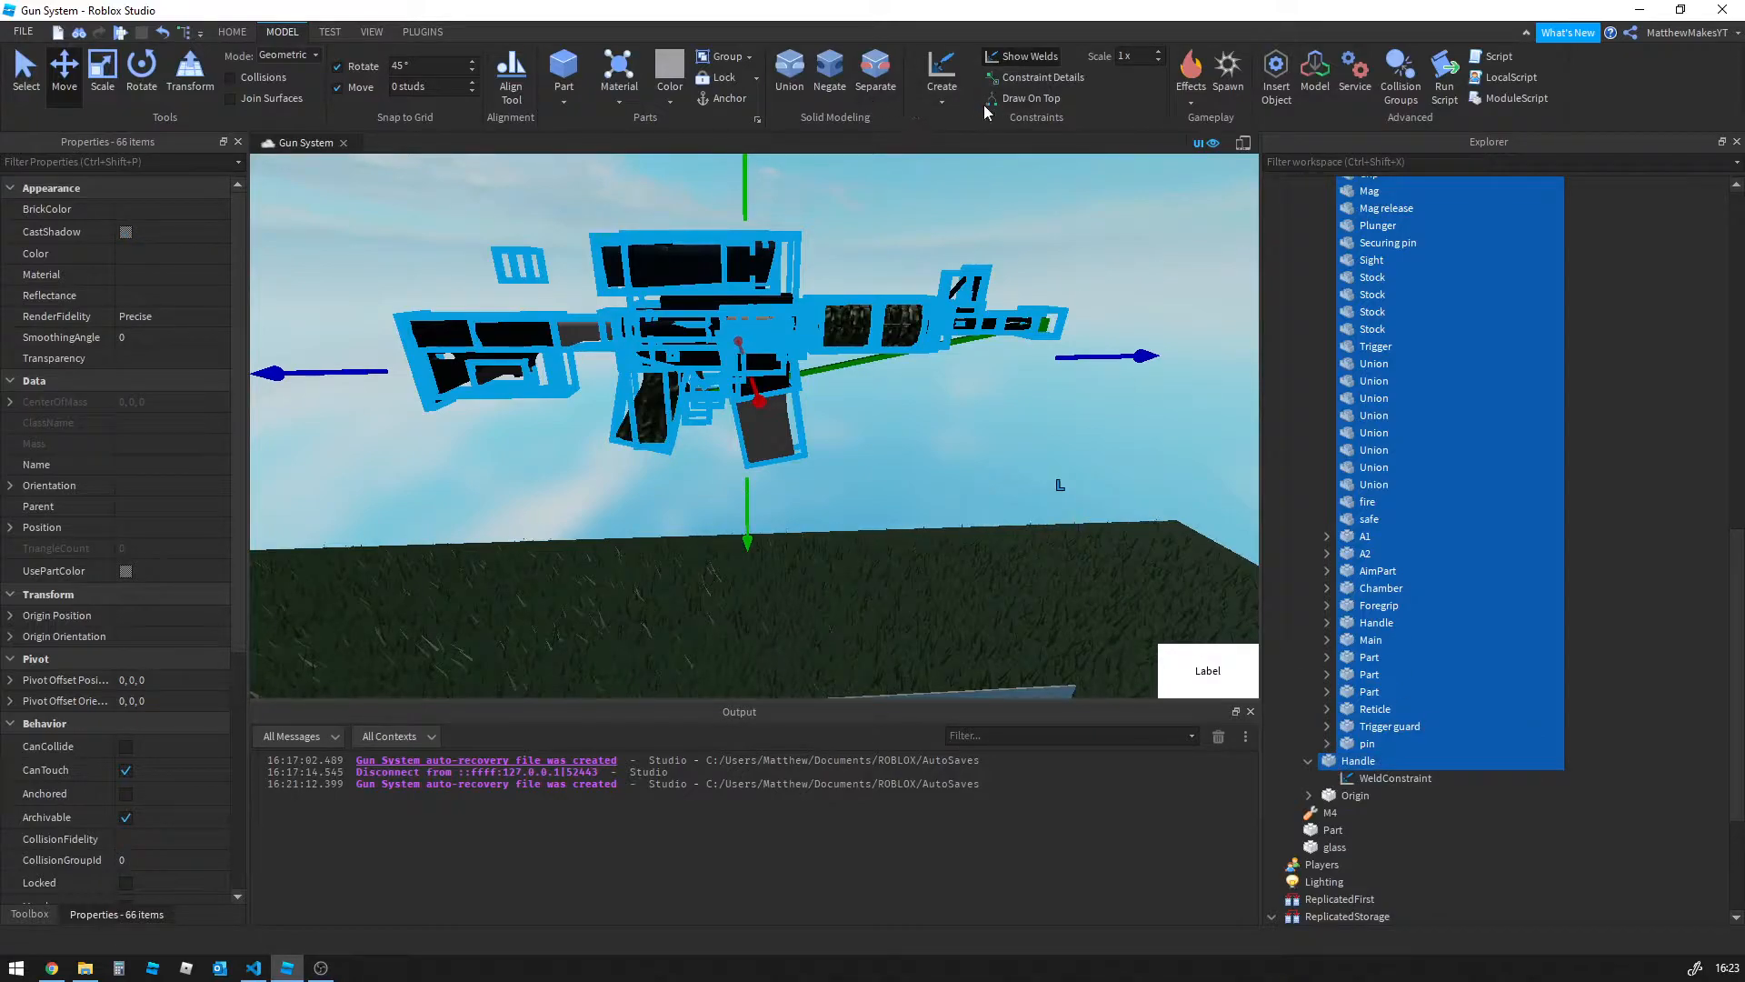
pyautogui.click(948, 101)
pyautogui.click(956, 352)
pyautogui.click(1187, 490)
# Collapse the GunModel and Handle contents and move the Gun tool from Workspace into StarterPack
pyautogui.scroll(15, 1455, 500)
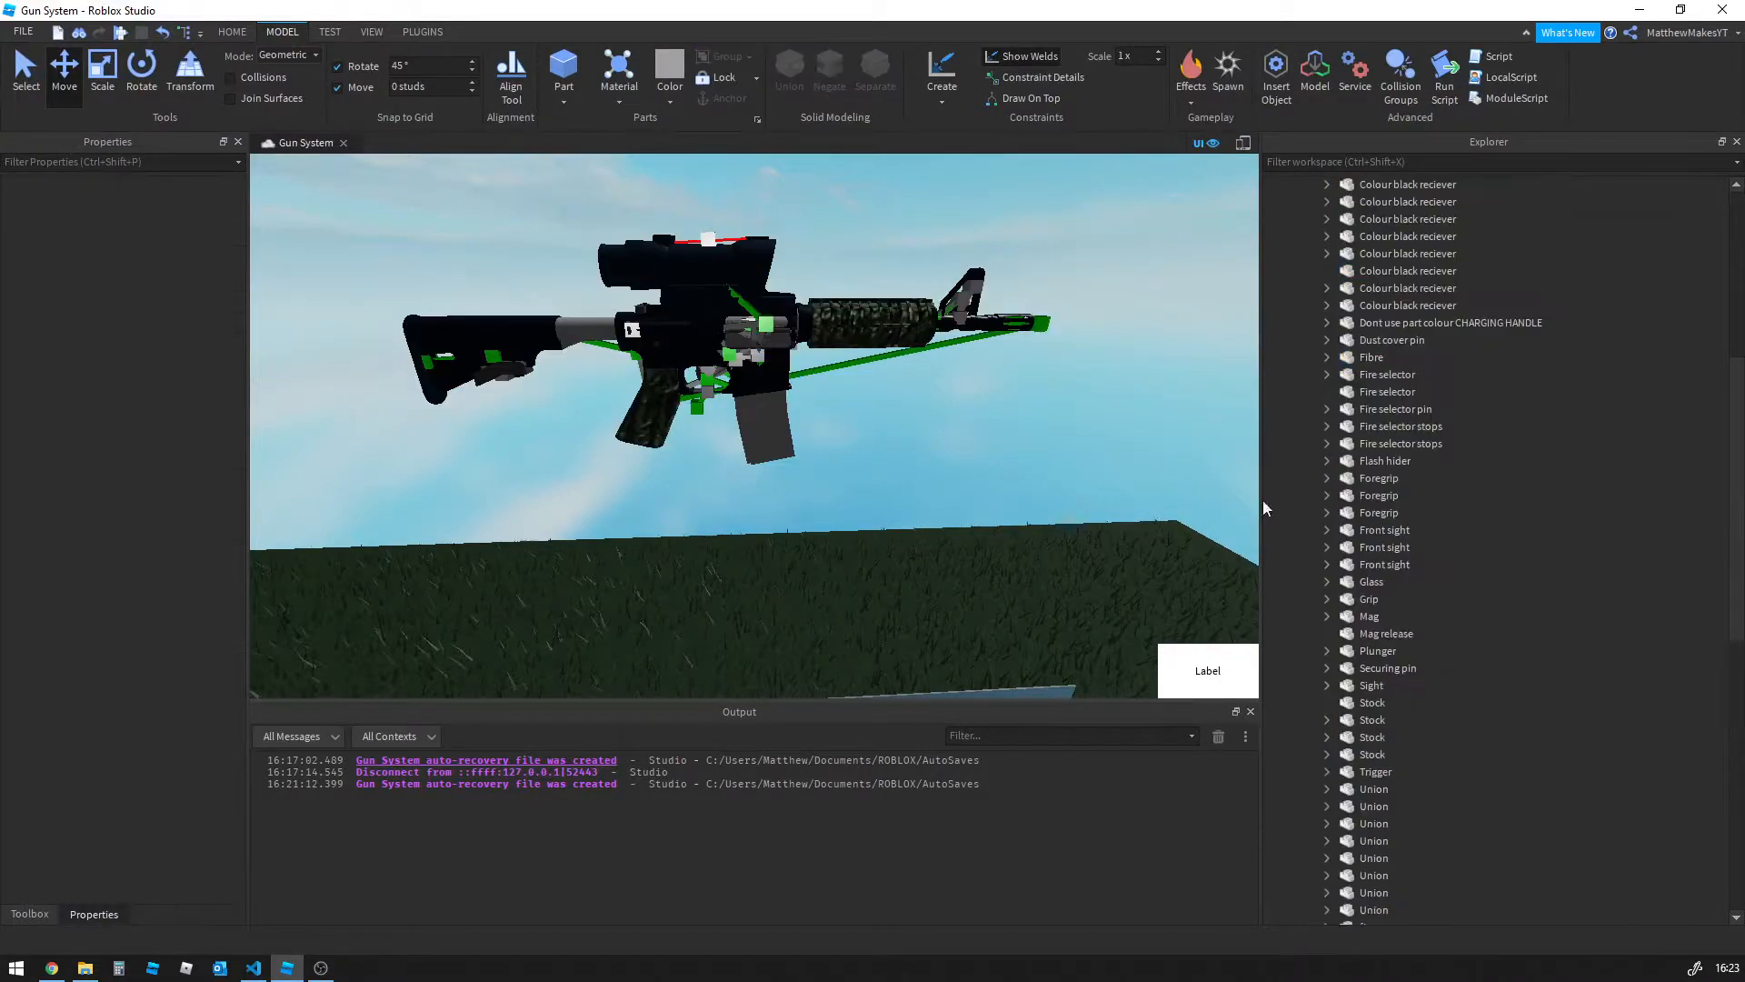
pyautogui.click(1308, 374)
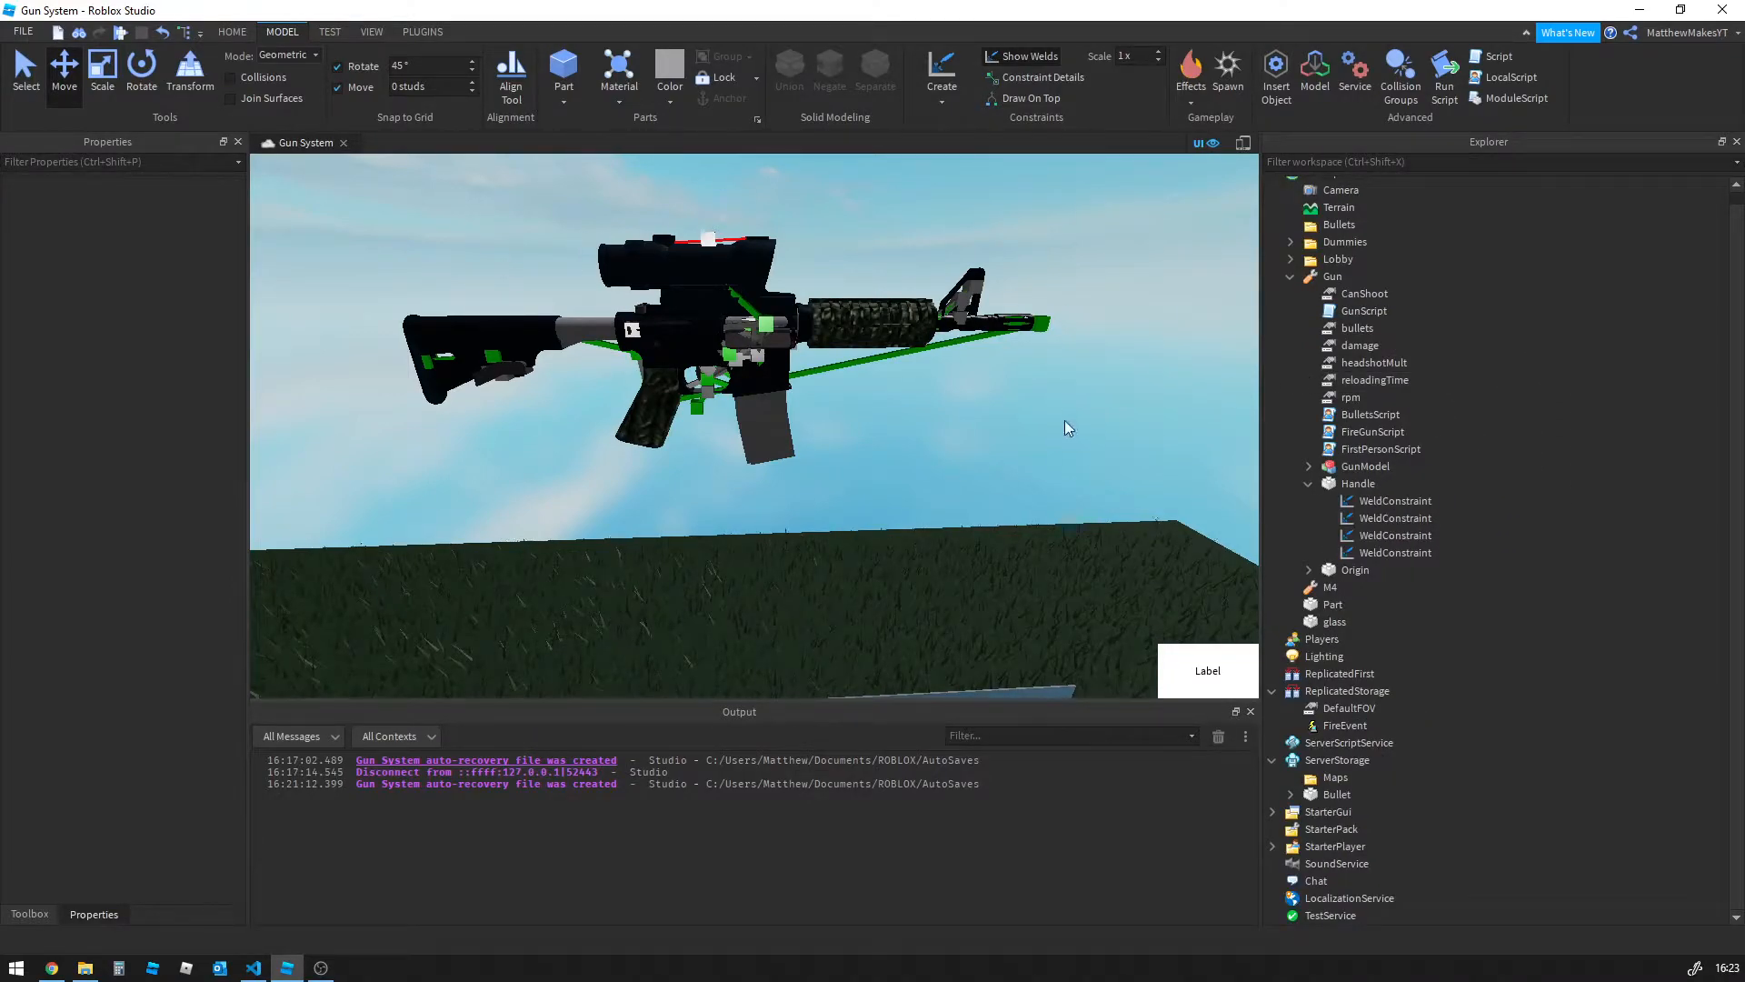
pyautogui.click(1309, 484)
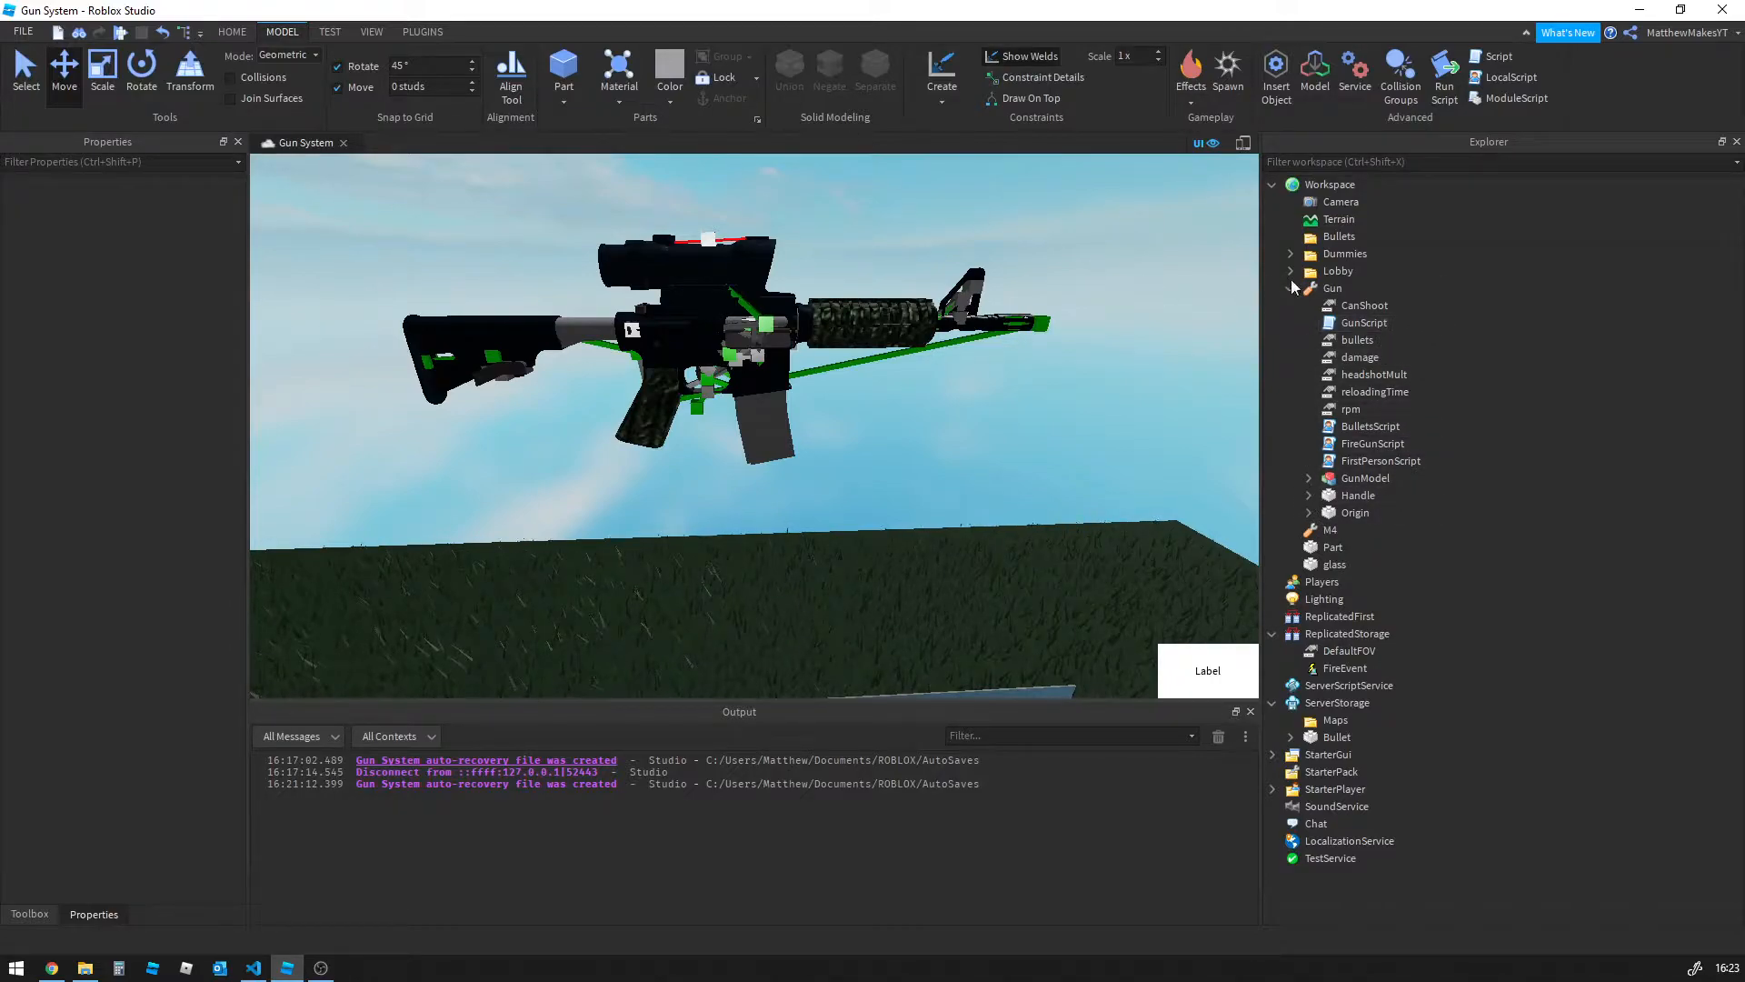
pyautogui.moveTo(1319, 288); pyautogui.dragTo(1348, 769)
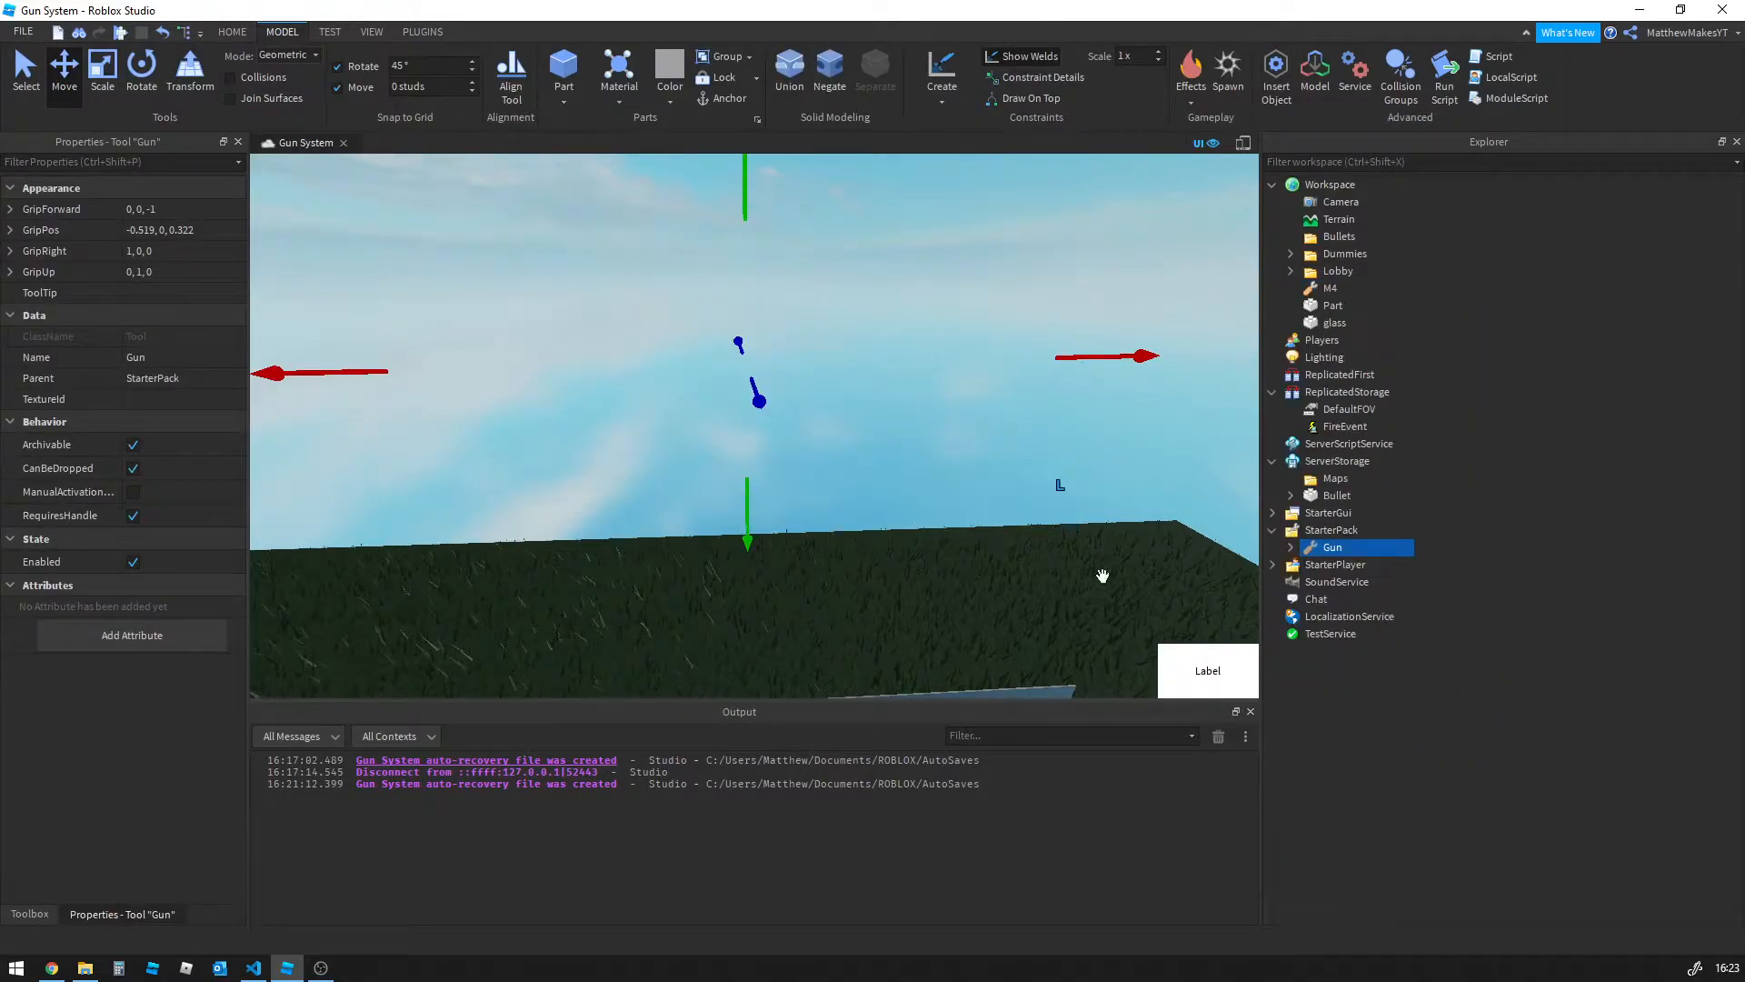
# Playtest the game, equip the Gun to check how the M4 is held, and stop the test
pyautogui.click(119, 34)
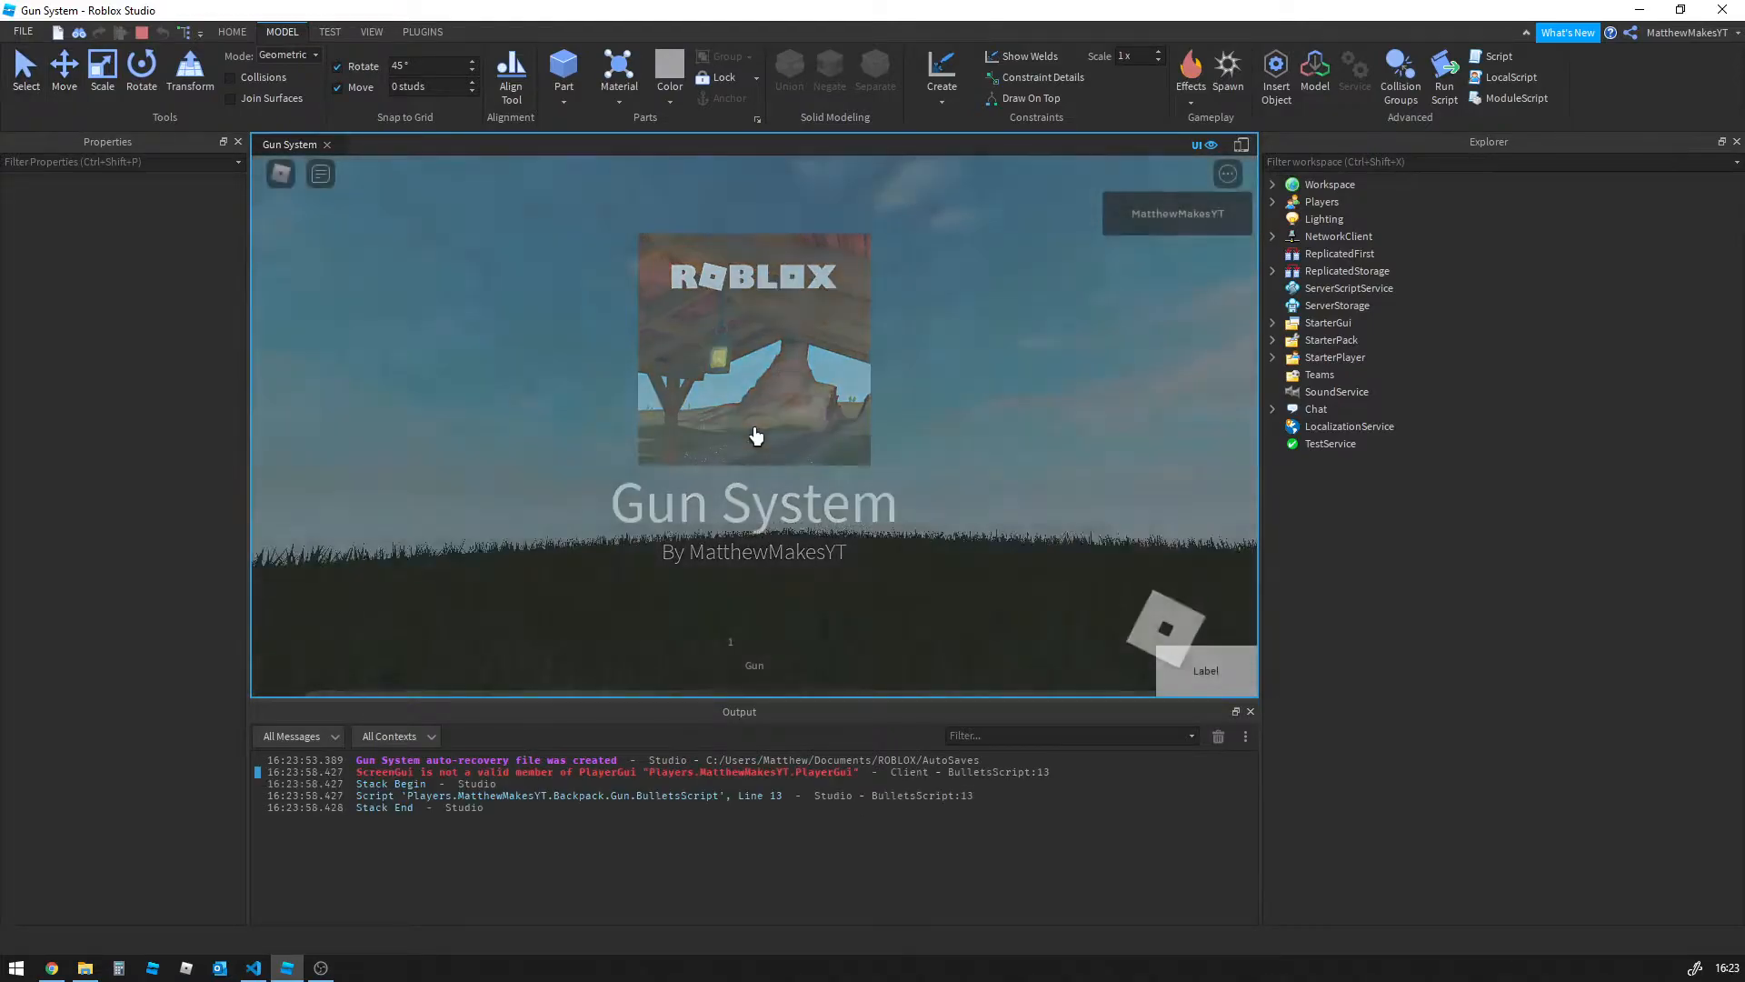
pyautogui.press('1')
pyautogui.press('1')
pyautogui.press('1')
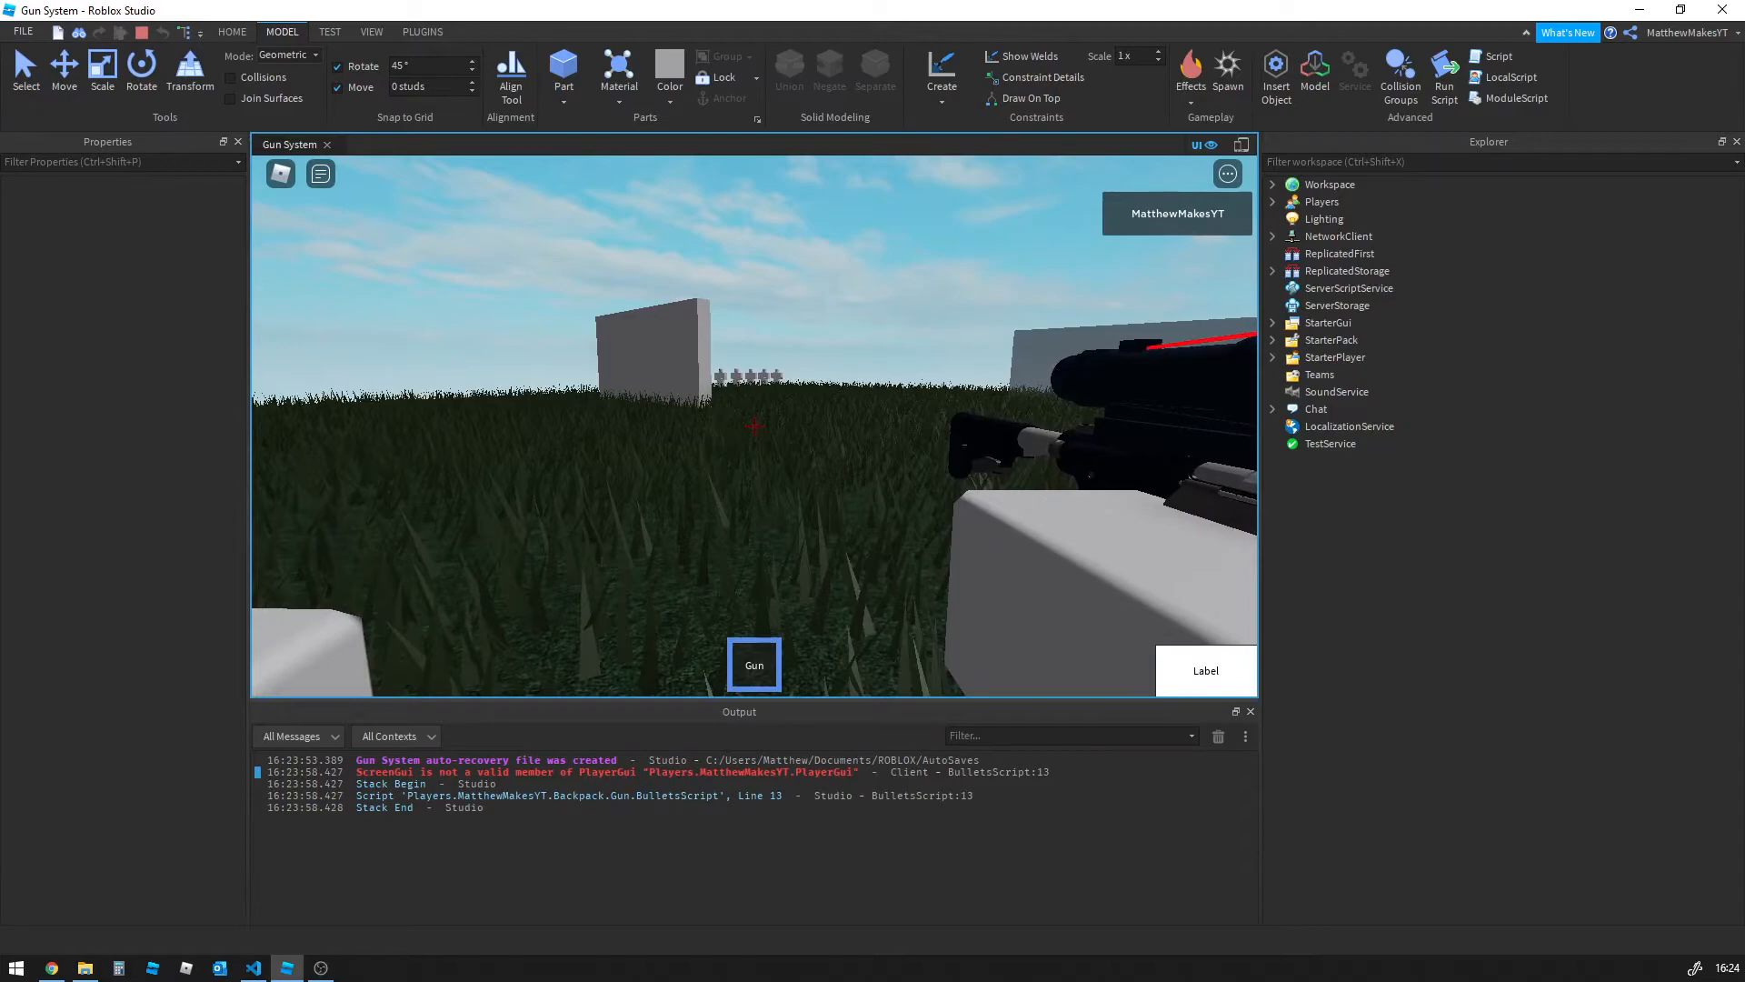
pyautogui.hotkey('shift', 'F5')
# Move the Gun tool from StarterPack back into Workspace and expand its contents
pyautogui.click(1290, 547)
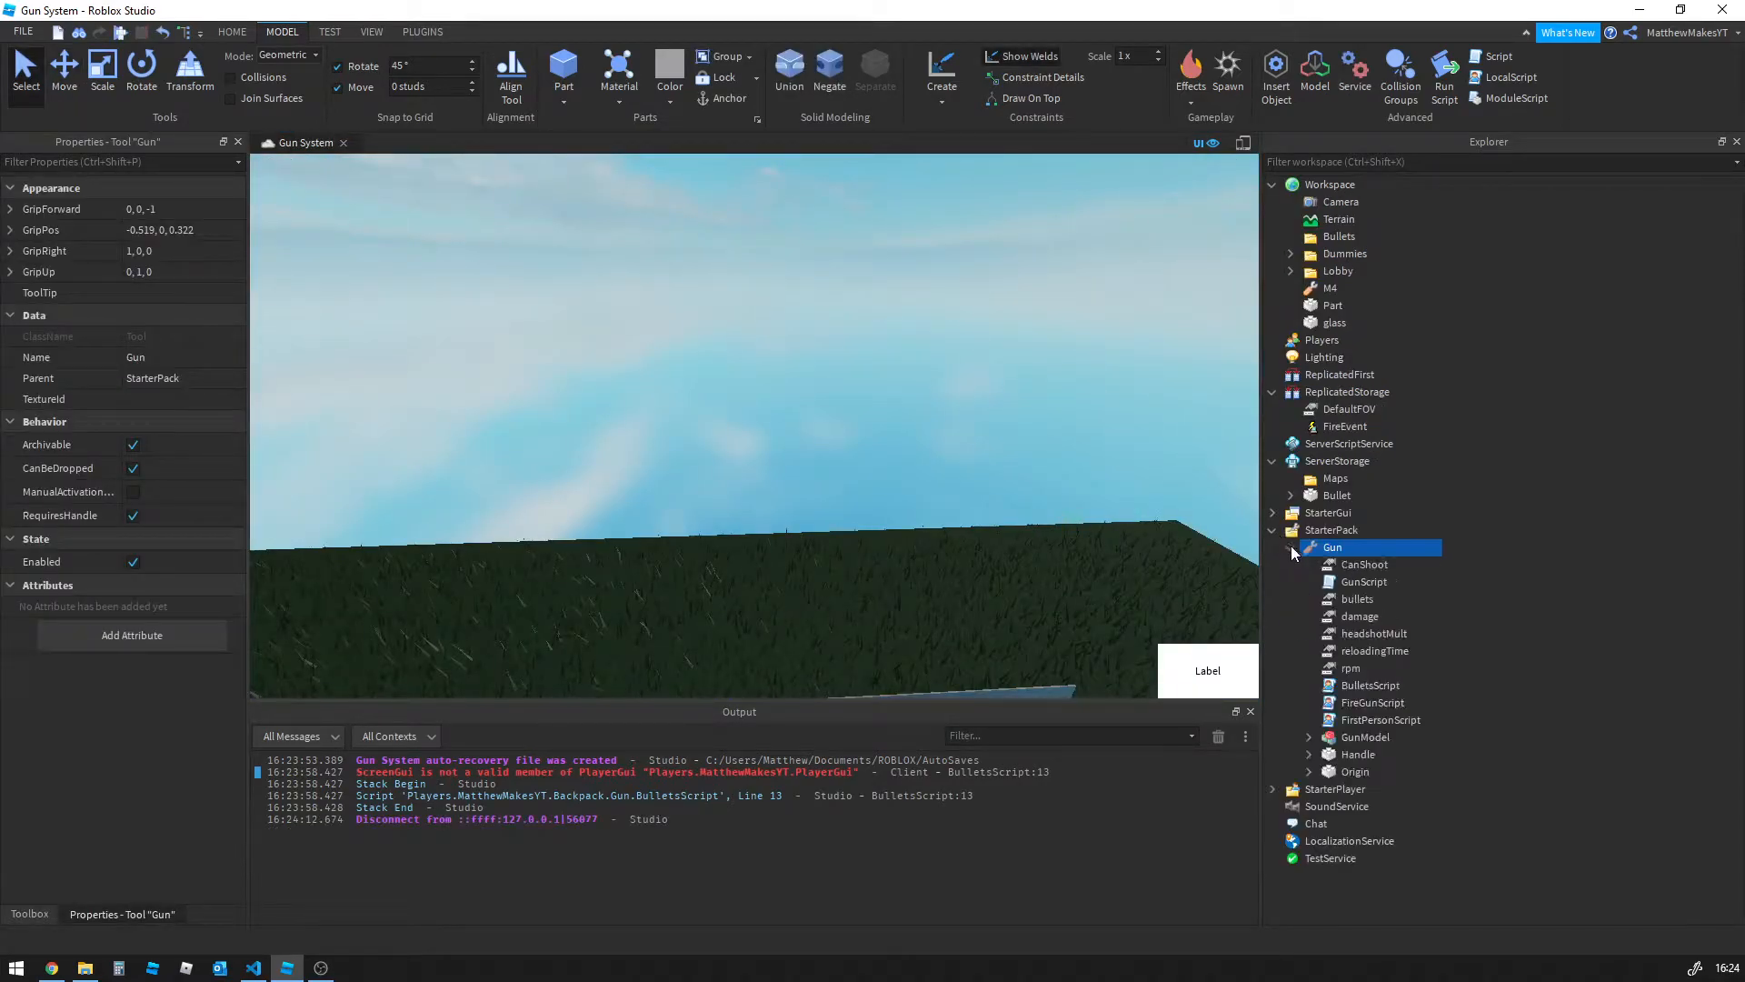
pyautogui.moveTo(1385, 547); pyautogui.dragTo(1310, 184)
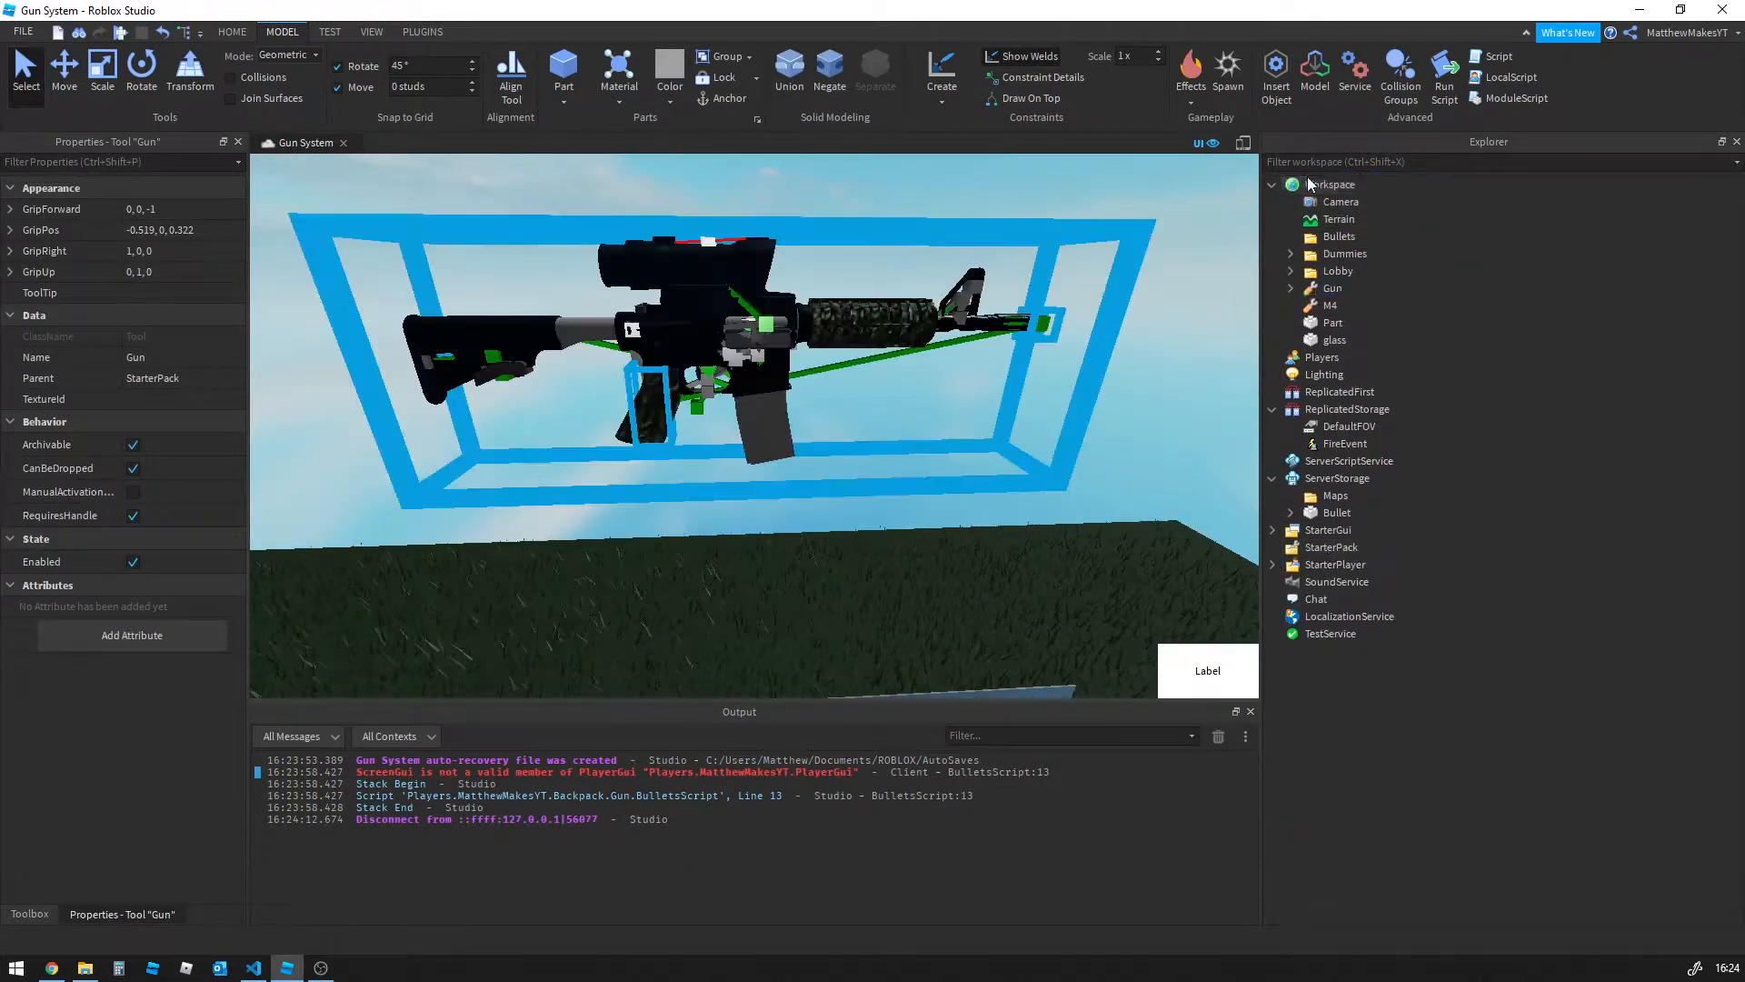
pyautogui.click(1291, 288)
# Rotate the Gun tool's Handle part at the M4's pistol grip and return the tool to StarterPack
pyautogui.click(1358, 496)
pyautogui.click(142, 70)
pyautogui.moveTo(771, 366); pyautogui.dragTo(767, 374, button='right')
pyautogui.moveTo(776, 382); pyautogui.dragTo(765, 291)
pyautogui.moveTo(641, 314); pyautogui.dragTo(640, 307, button='right')
pyautogui.moveTo(1313, 289); pyautogui.dragTo(1349, 767)
pyautogui.click(988, 375)
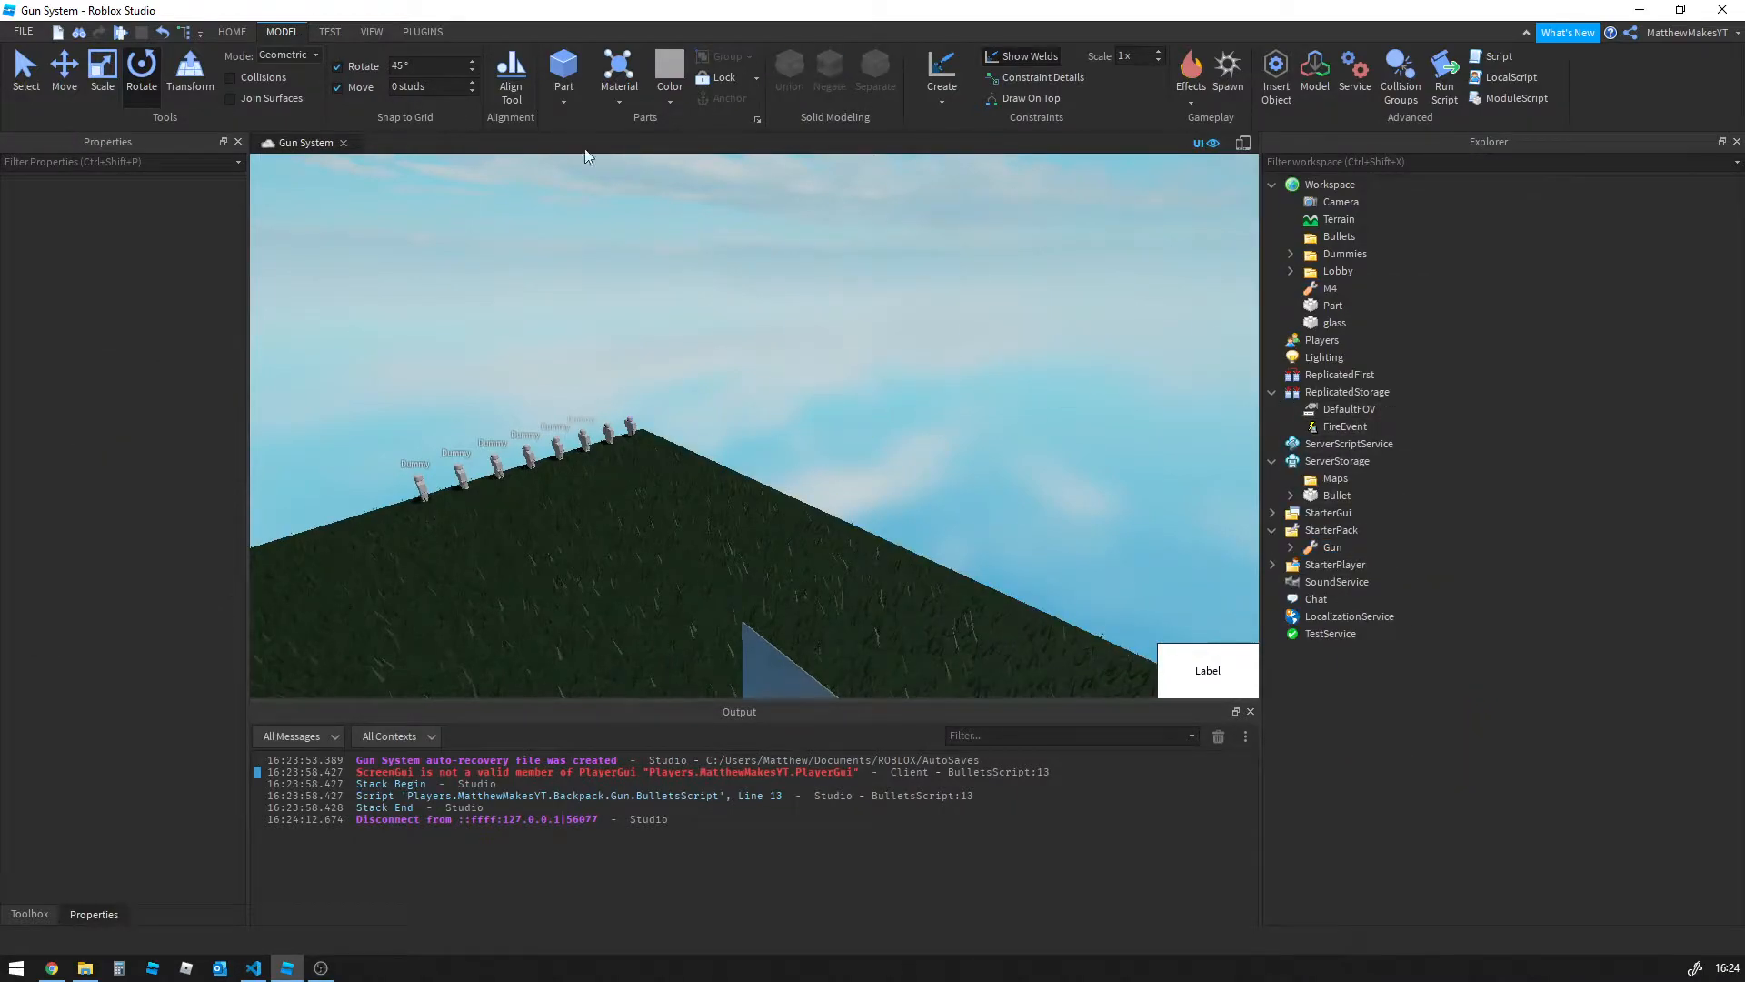
# Playtest the game, equip the Gun, fire the M4 at the dummies to check how it is held, and stop the test
pyautogui.click(120, 32)
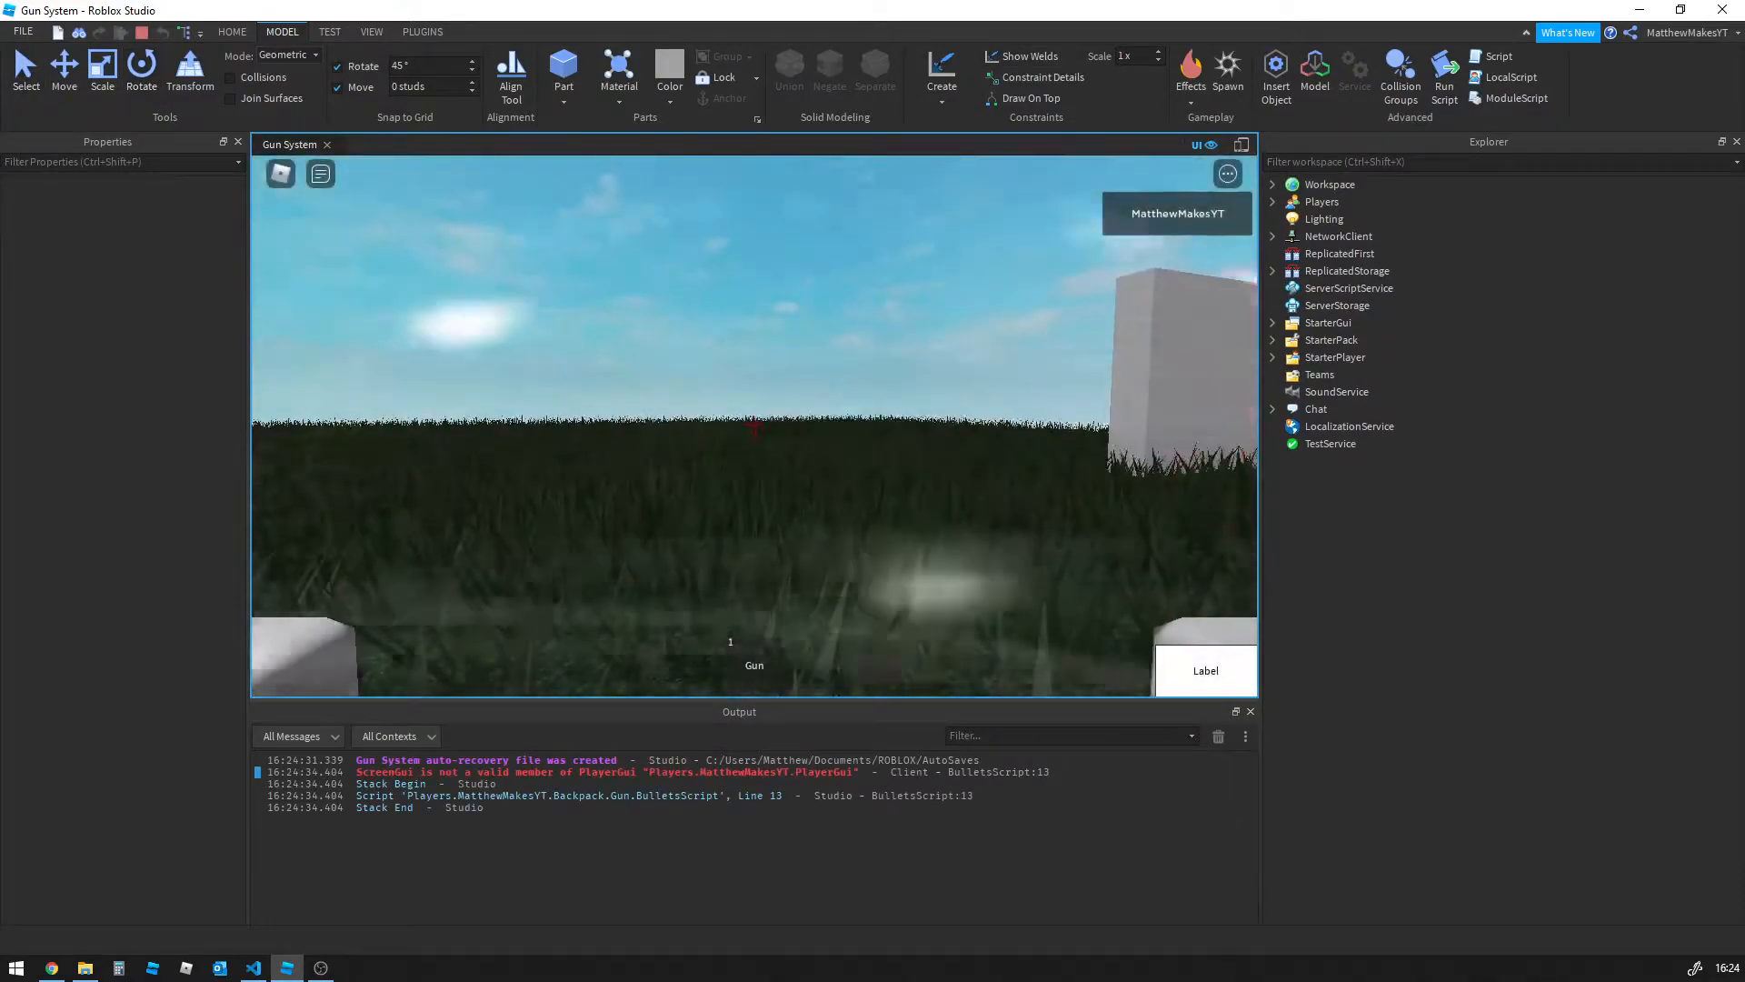
pyautogui.press('1')
pyautogui.press('1')
pyautogui.press('1')
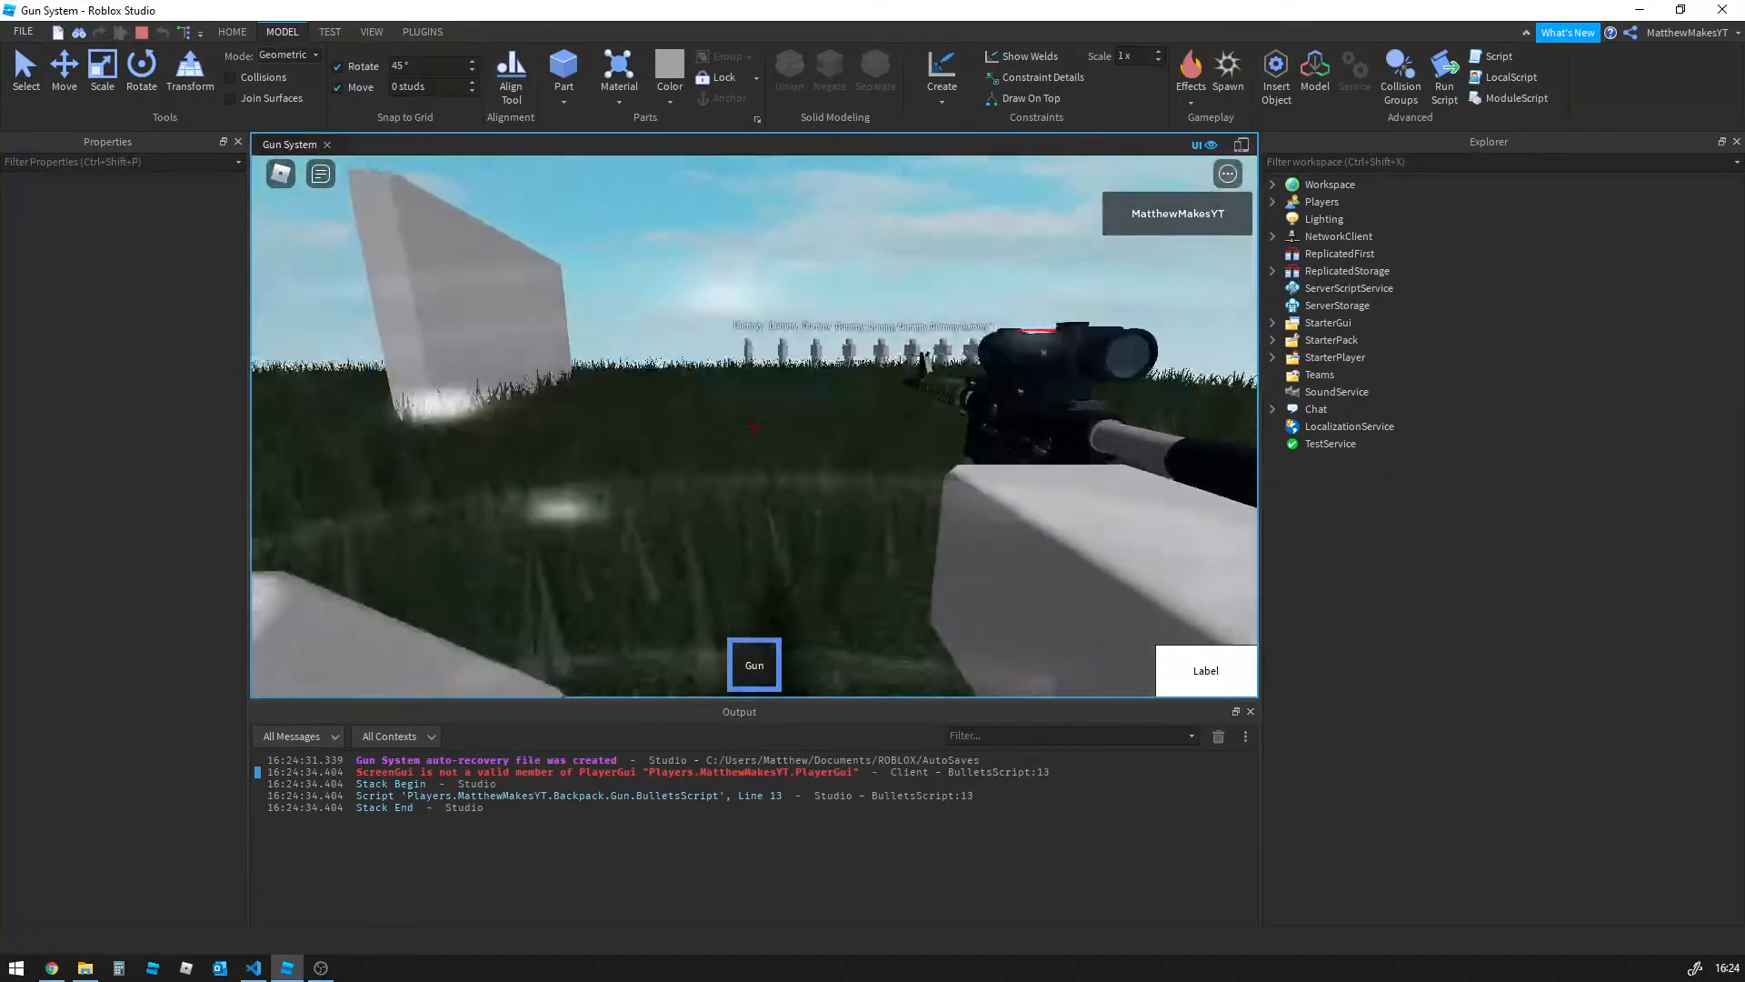
pyautogui.click(754, 425)
pyautogui.click(755, 425)
pyautogui.click(755, 426)
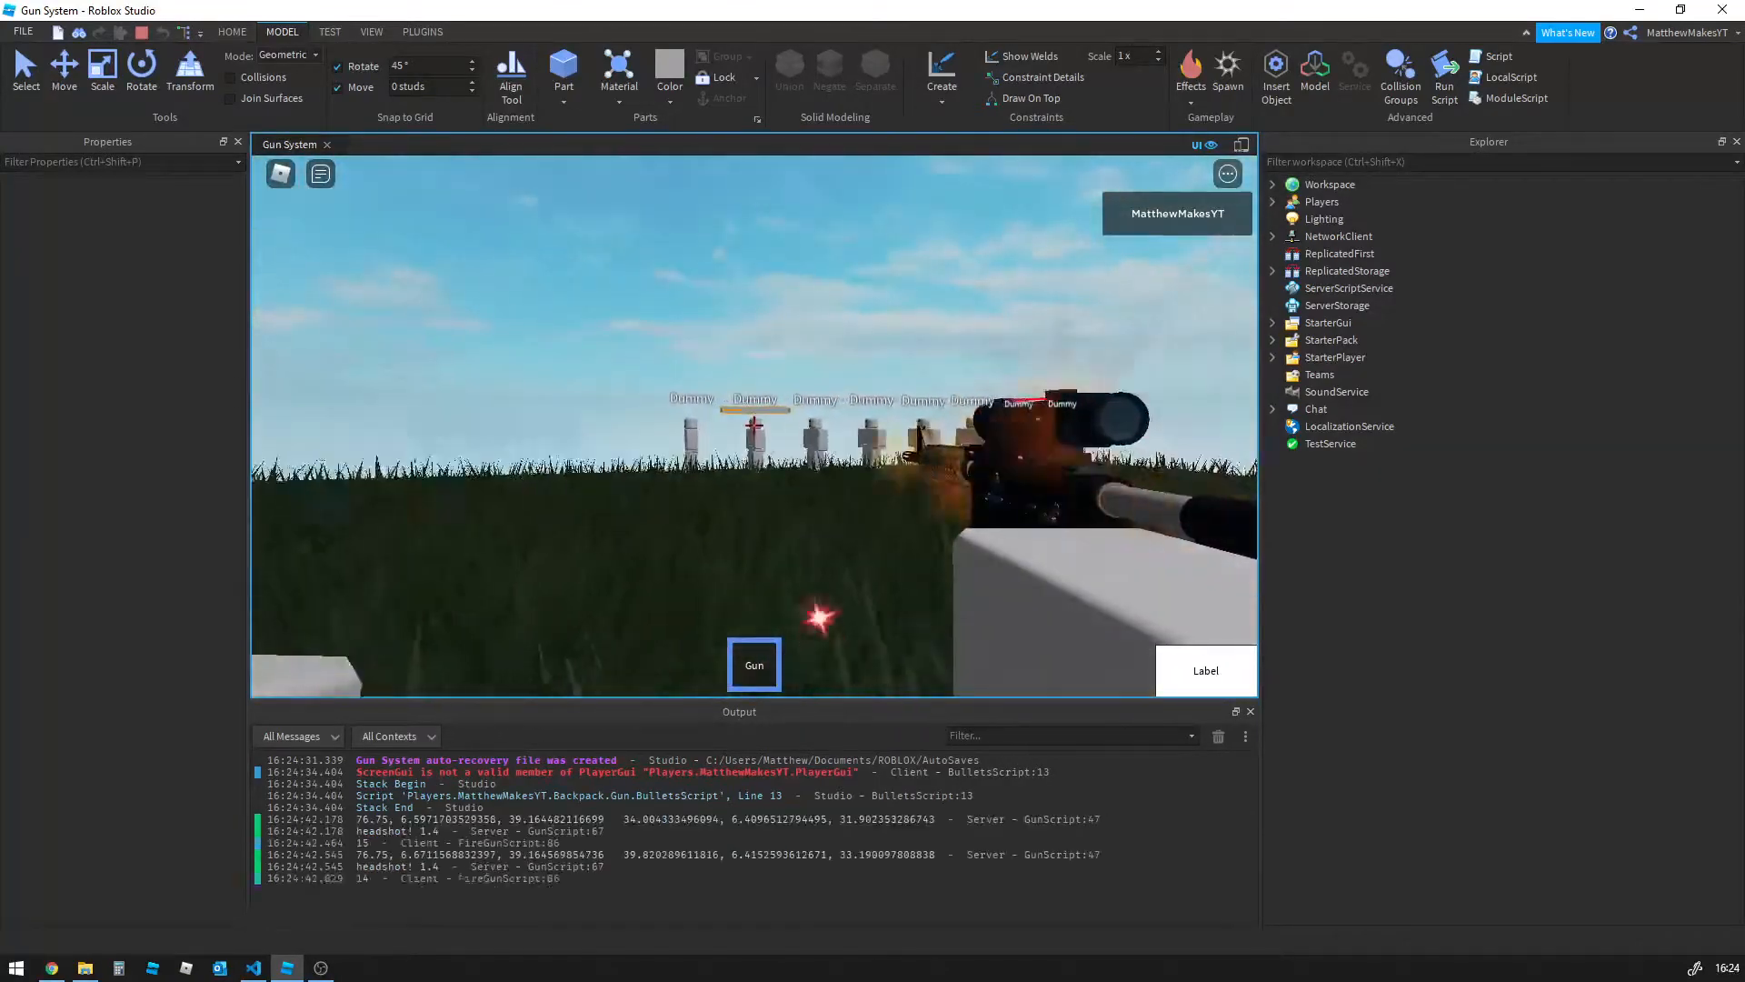
pyautogui.click(755, 425)
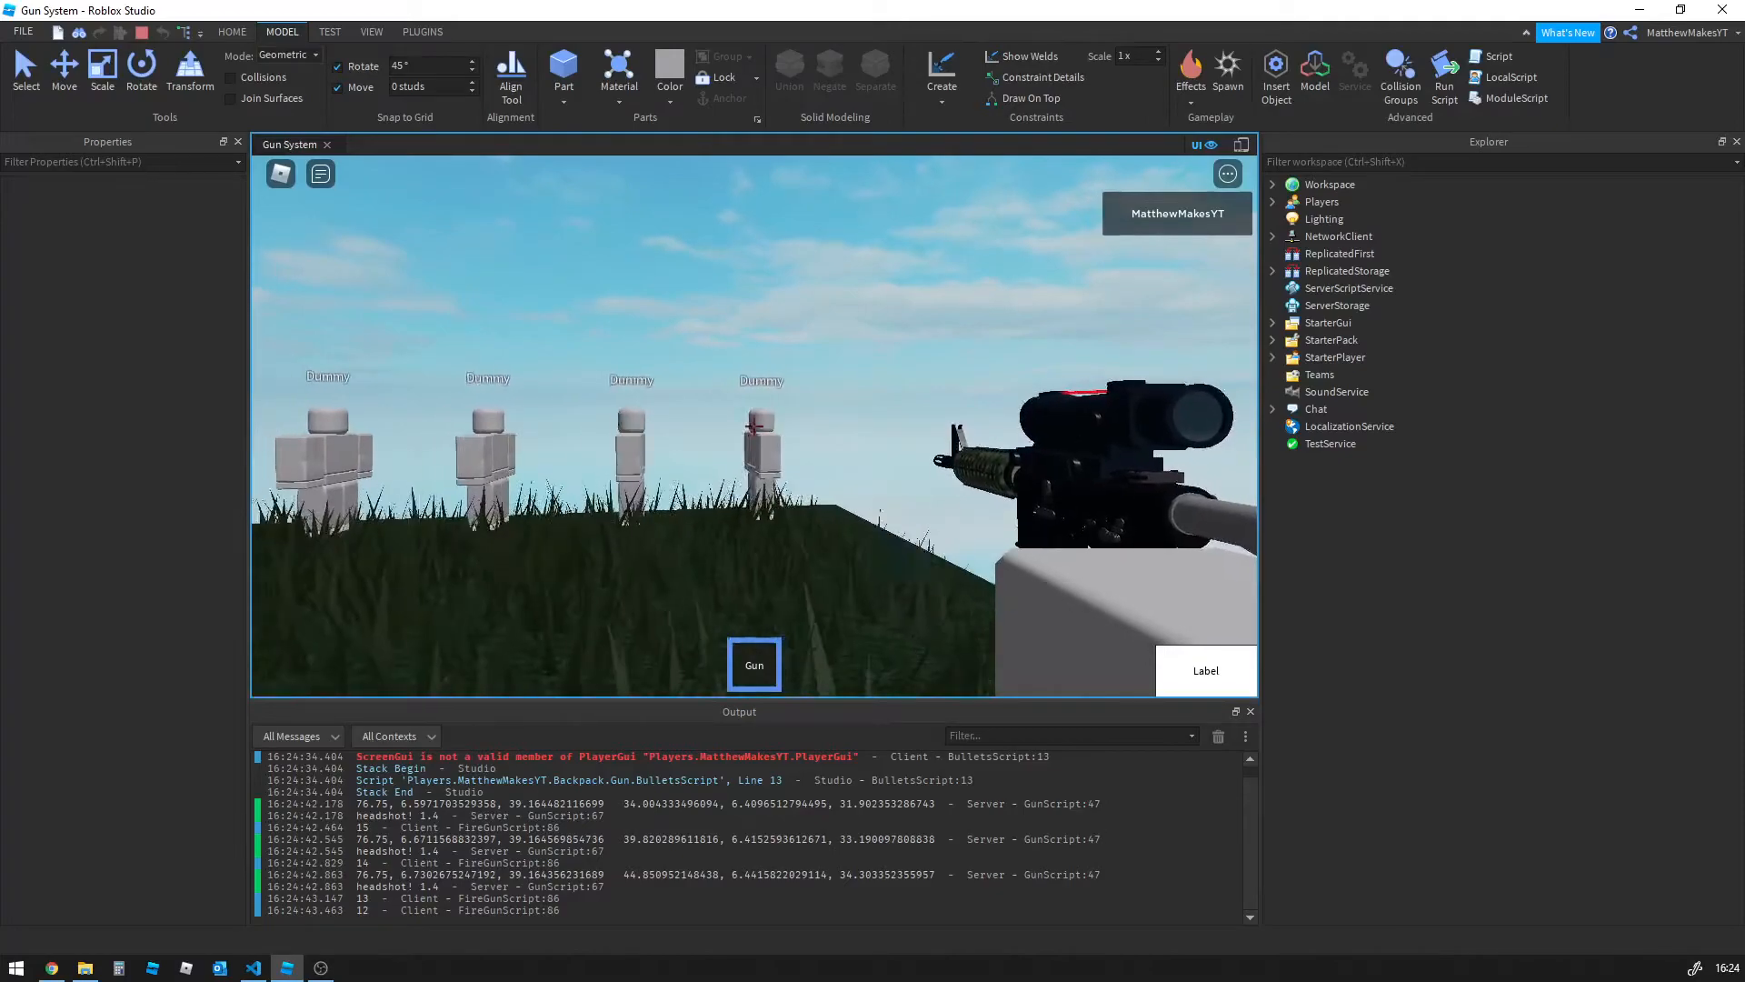
pyautogui.click(755, 425)
pyautogui.click(754, 426)
pyautogui.click(754, 425)
pyautogui.click(755, 426)
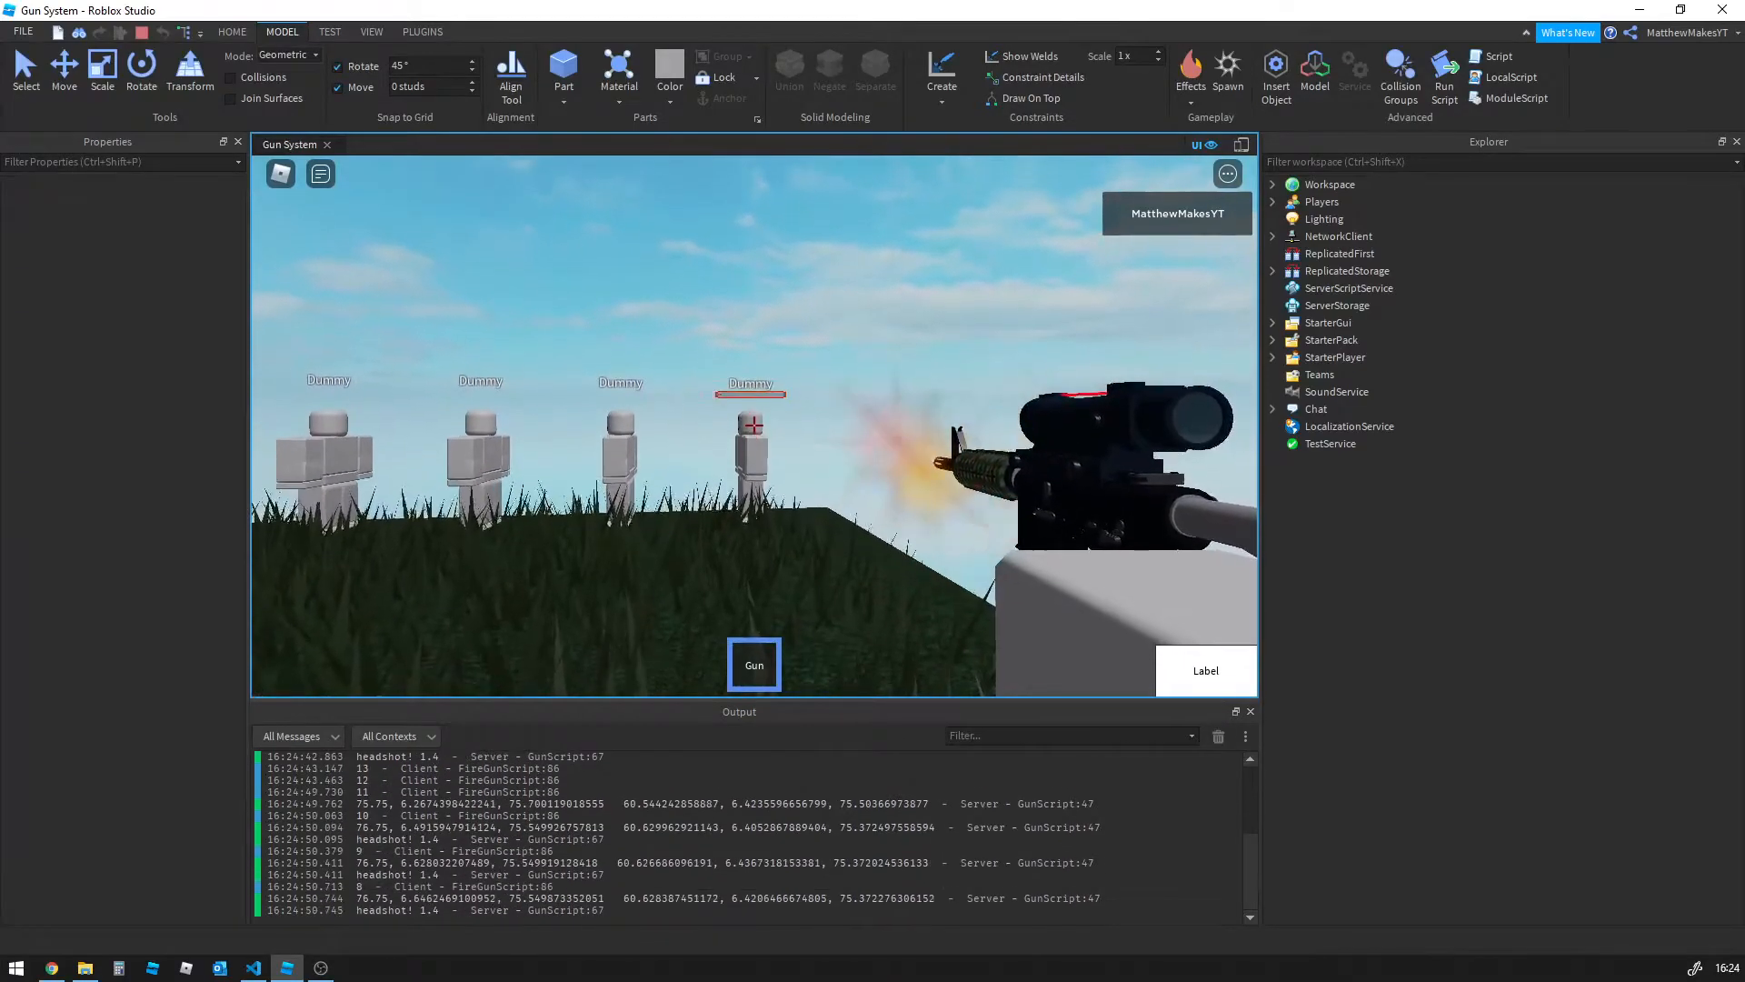
pyautogui.click(754, 426)
pyautogui.hotkey('shift', 'F5')
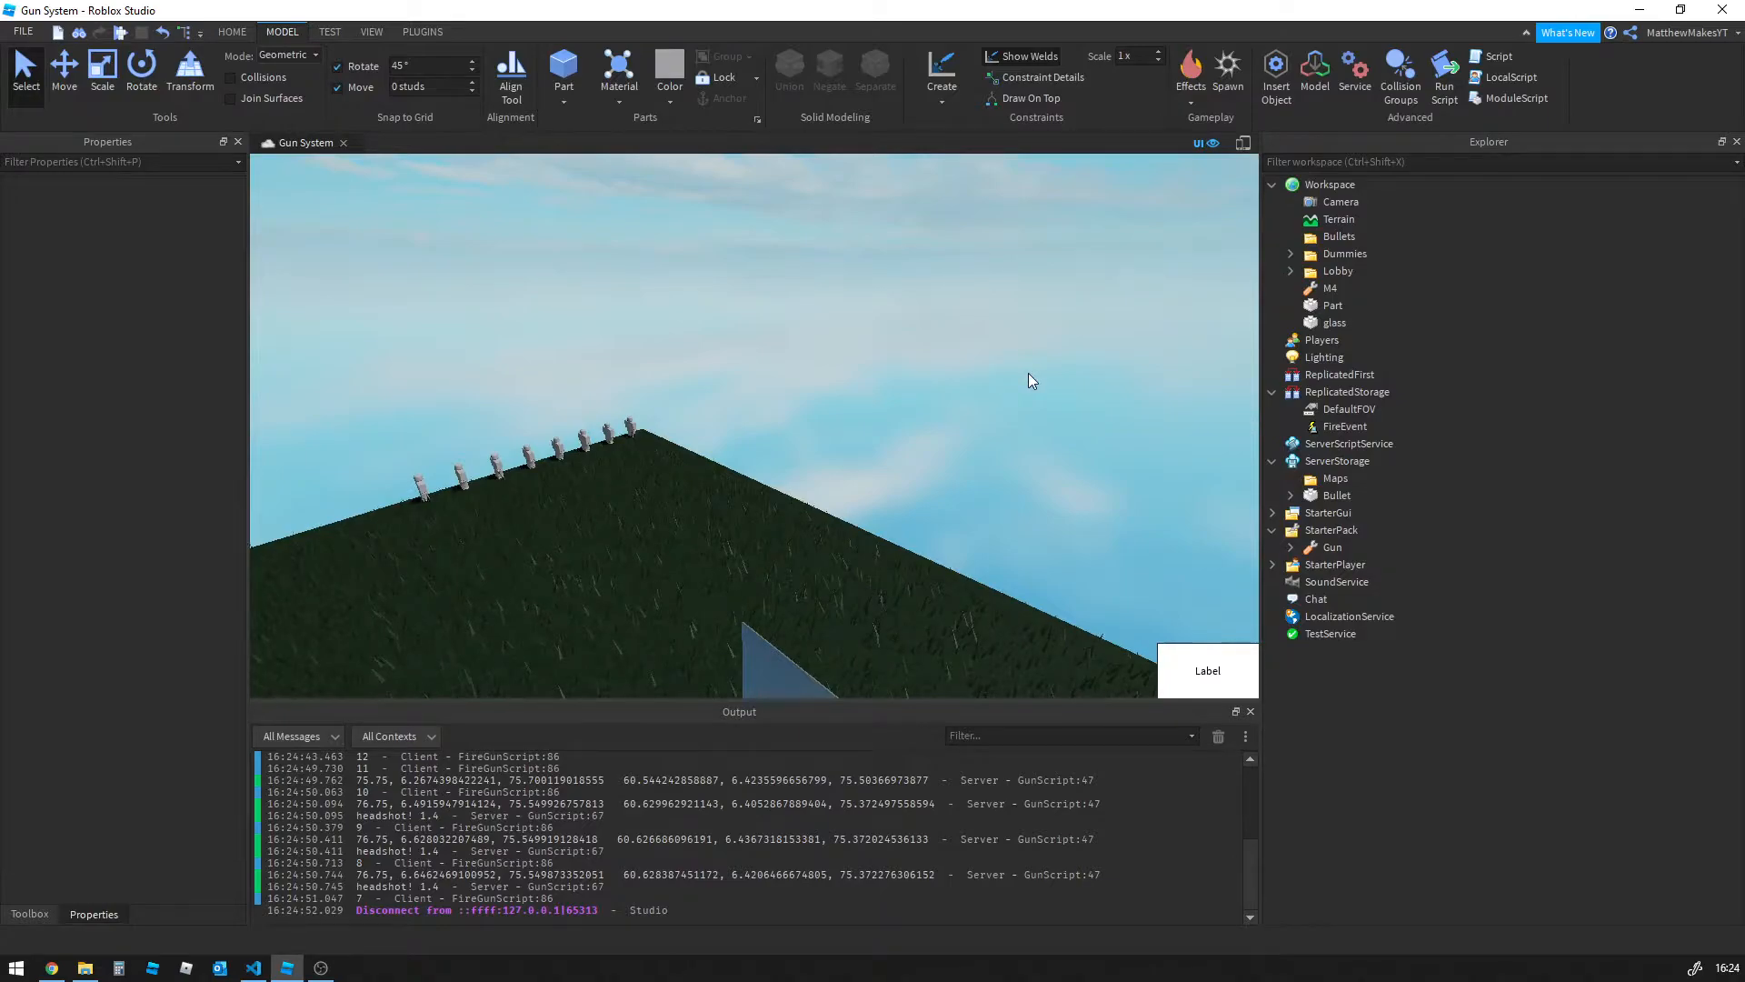
# Delete the leftover M4 tool from Workspace and set the Gun tool's rpm value to 900
pyautogui.click(1297, 288)
pyautogui.press('Delete')
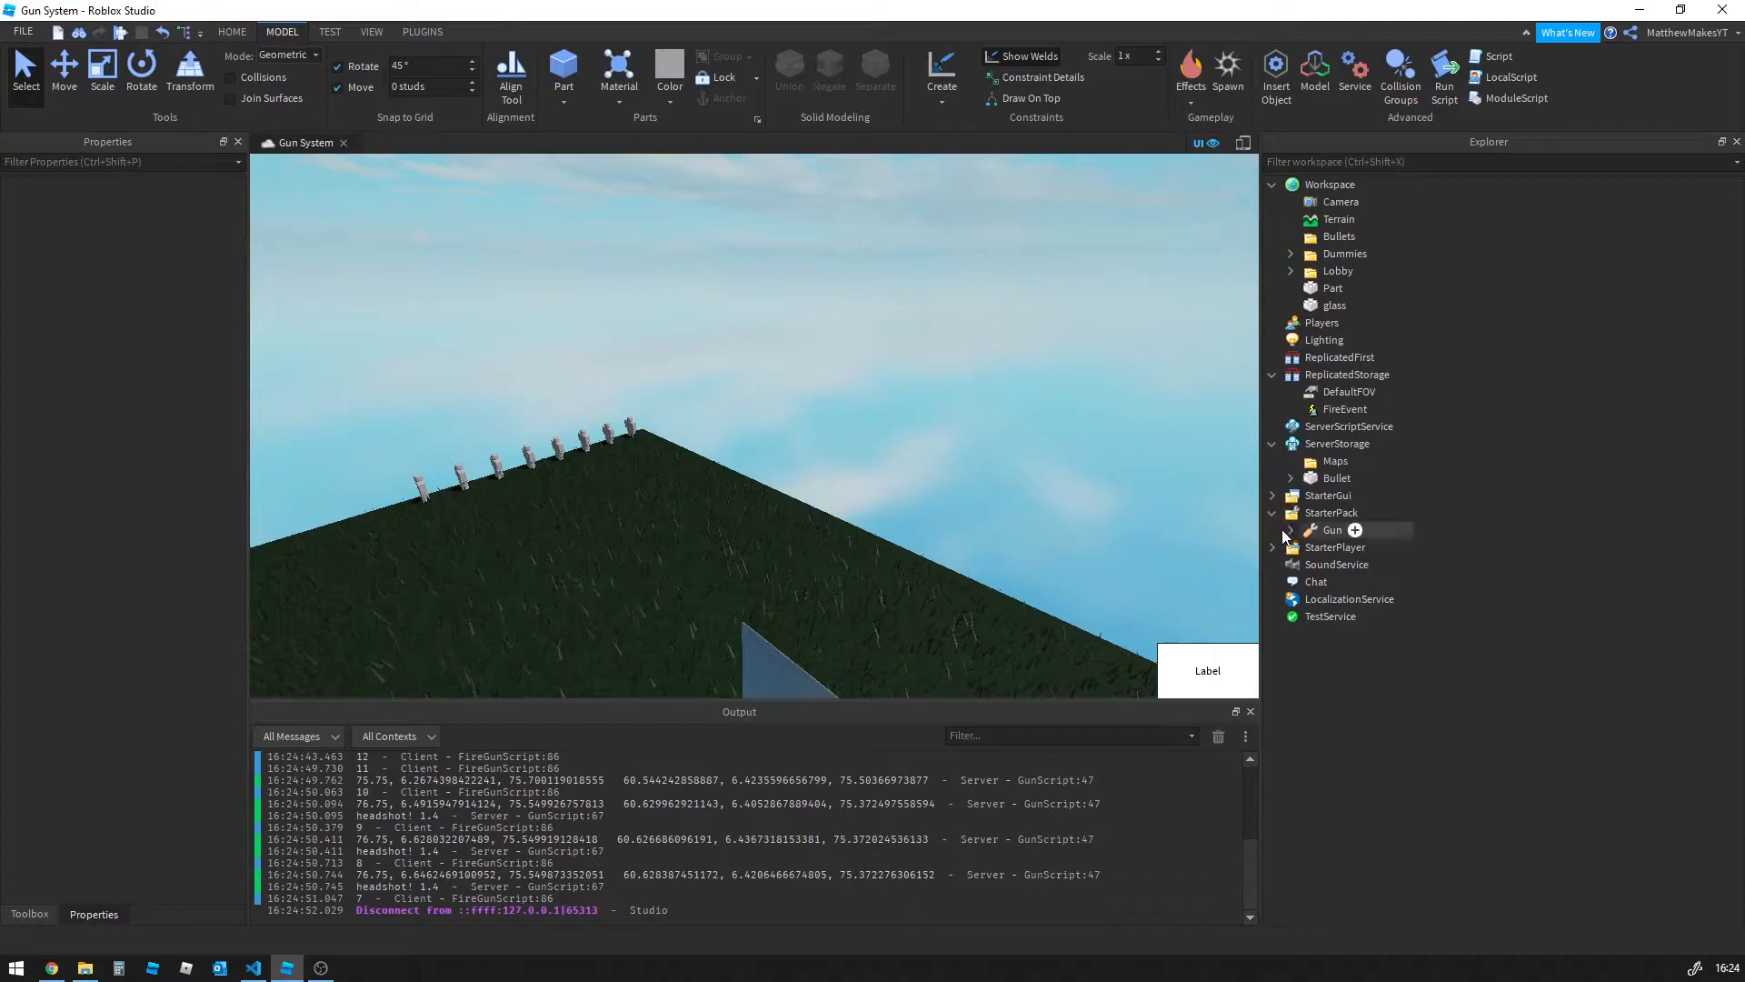
pyautogui.click(1288, 530)
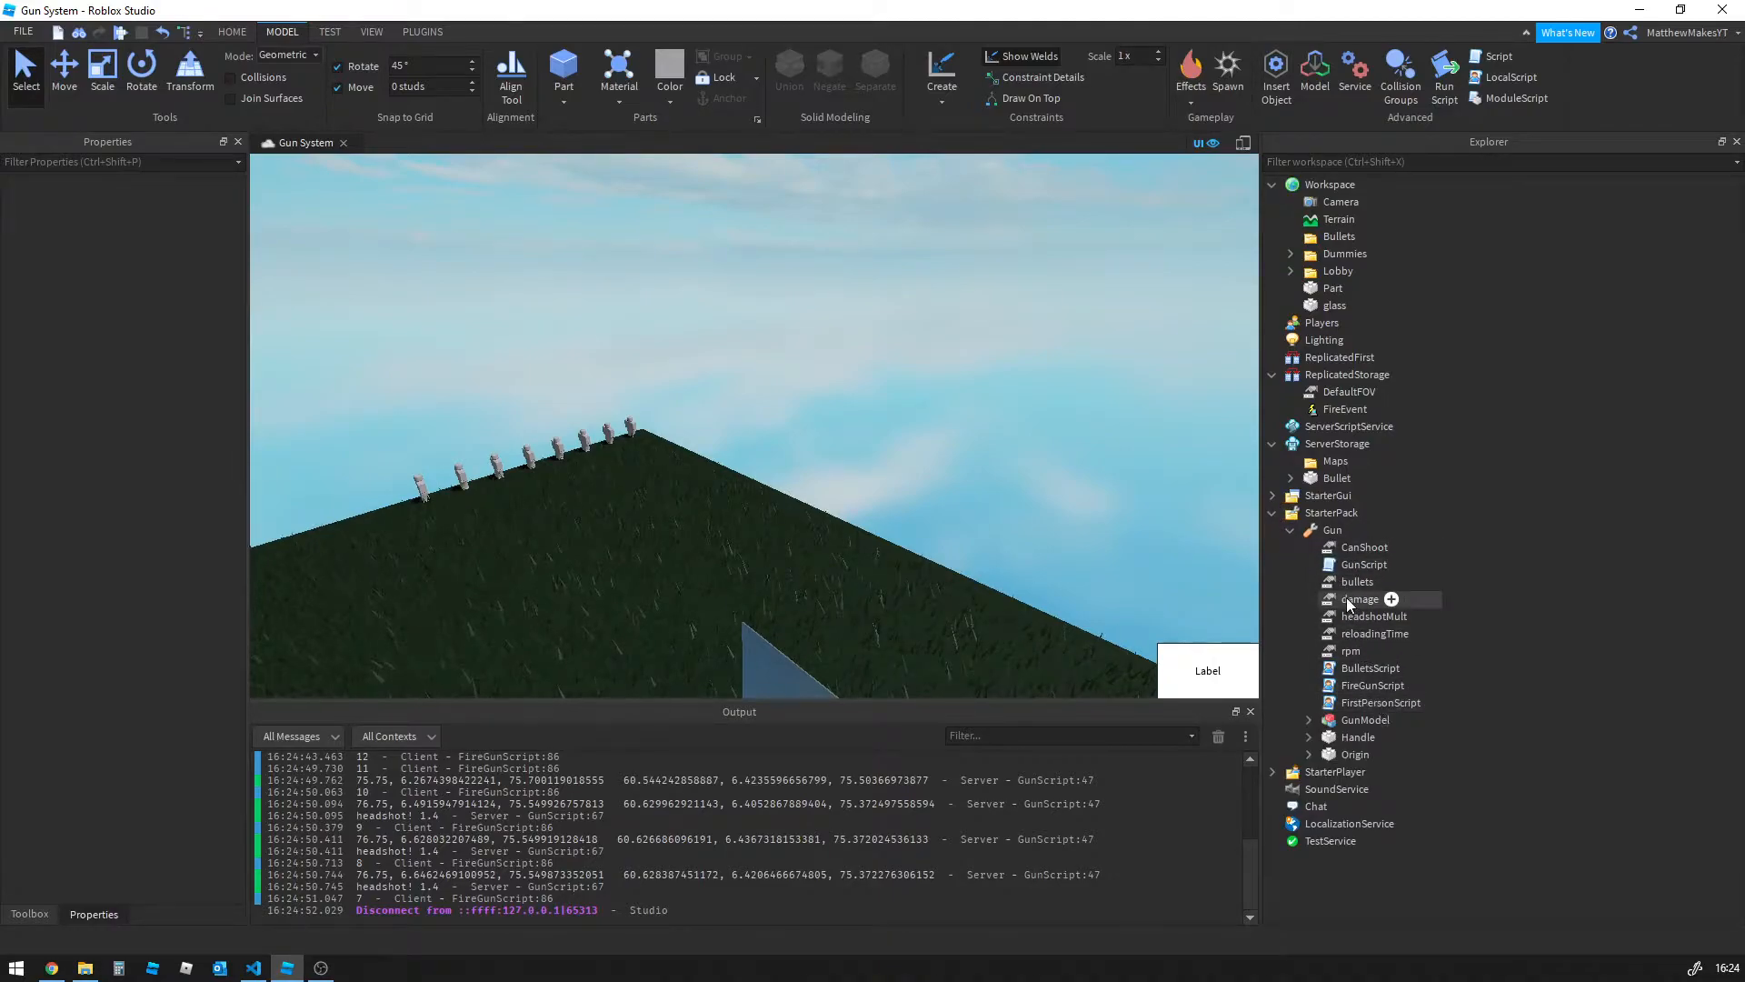
pyautogui.click(1351, 651)
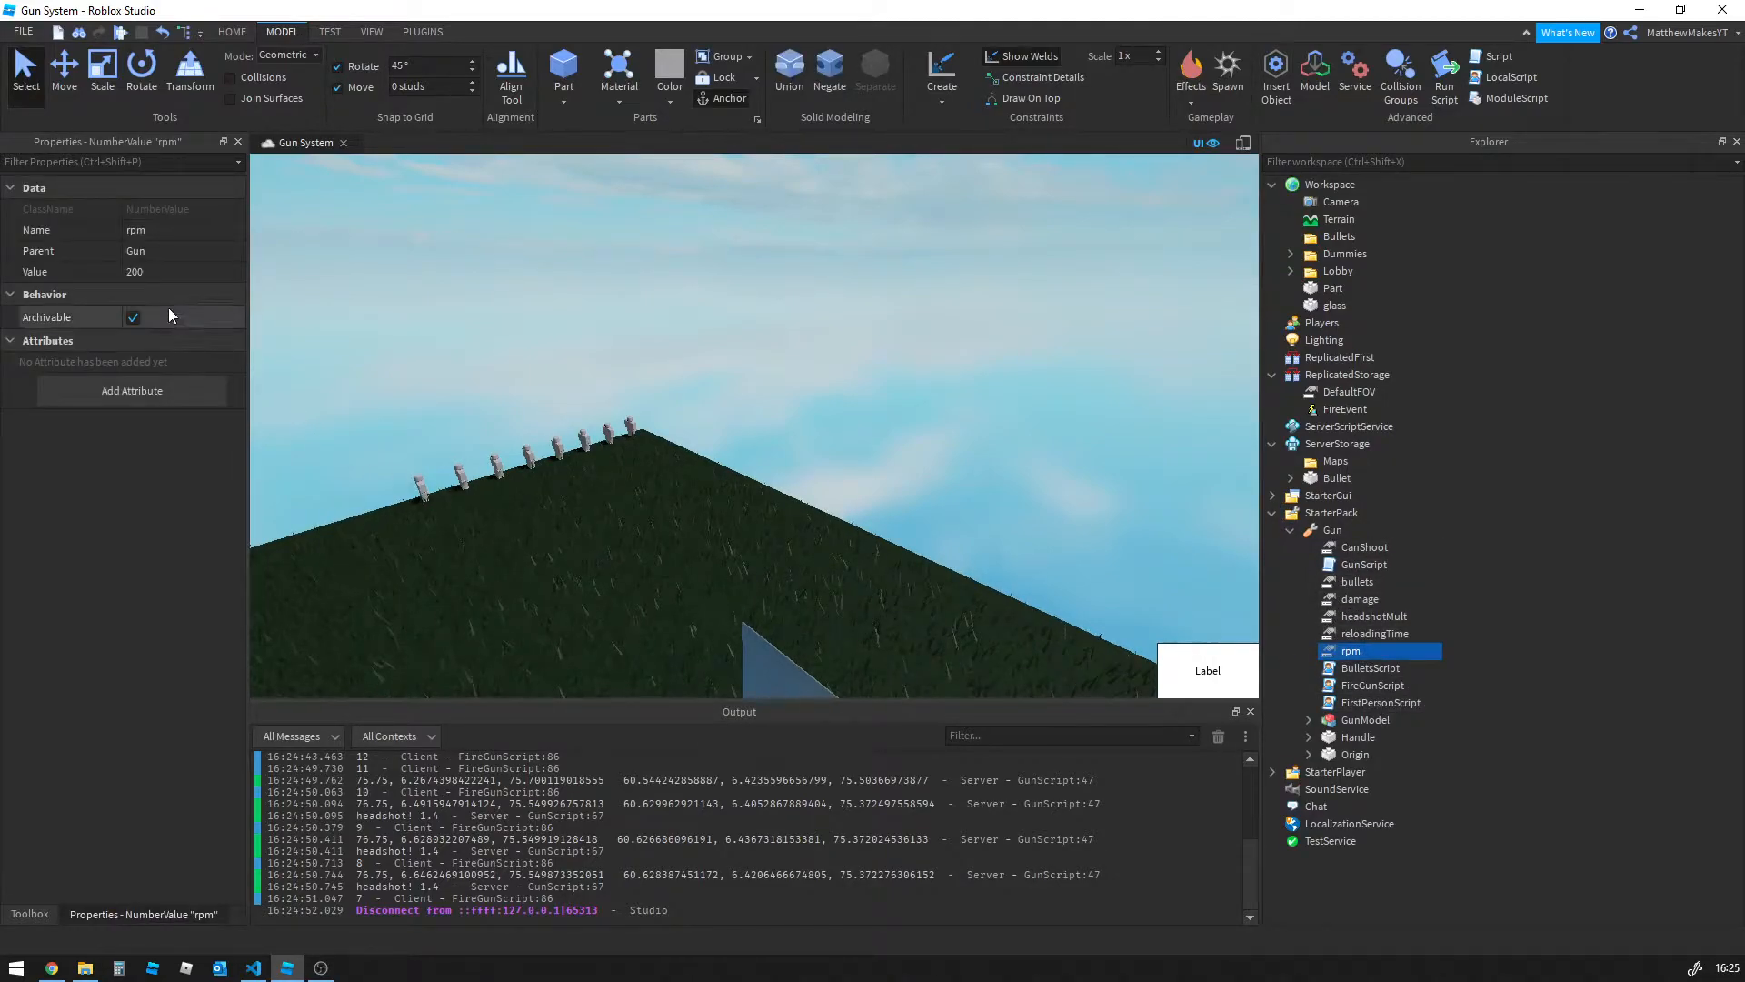
pyautogui.click(146, 272)
pyautogui.write('900')
pyautogui.press('Return')
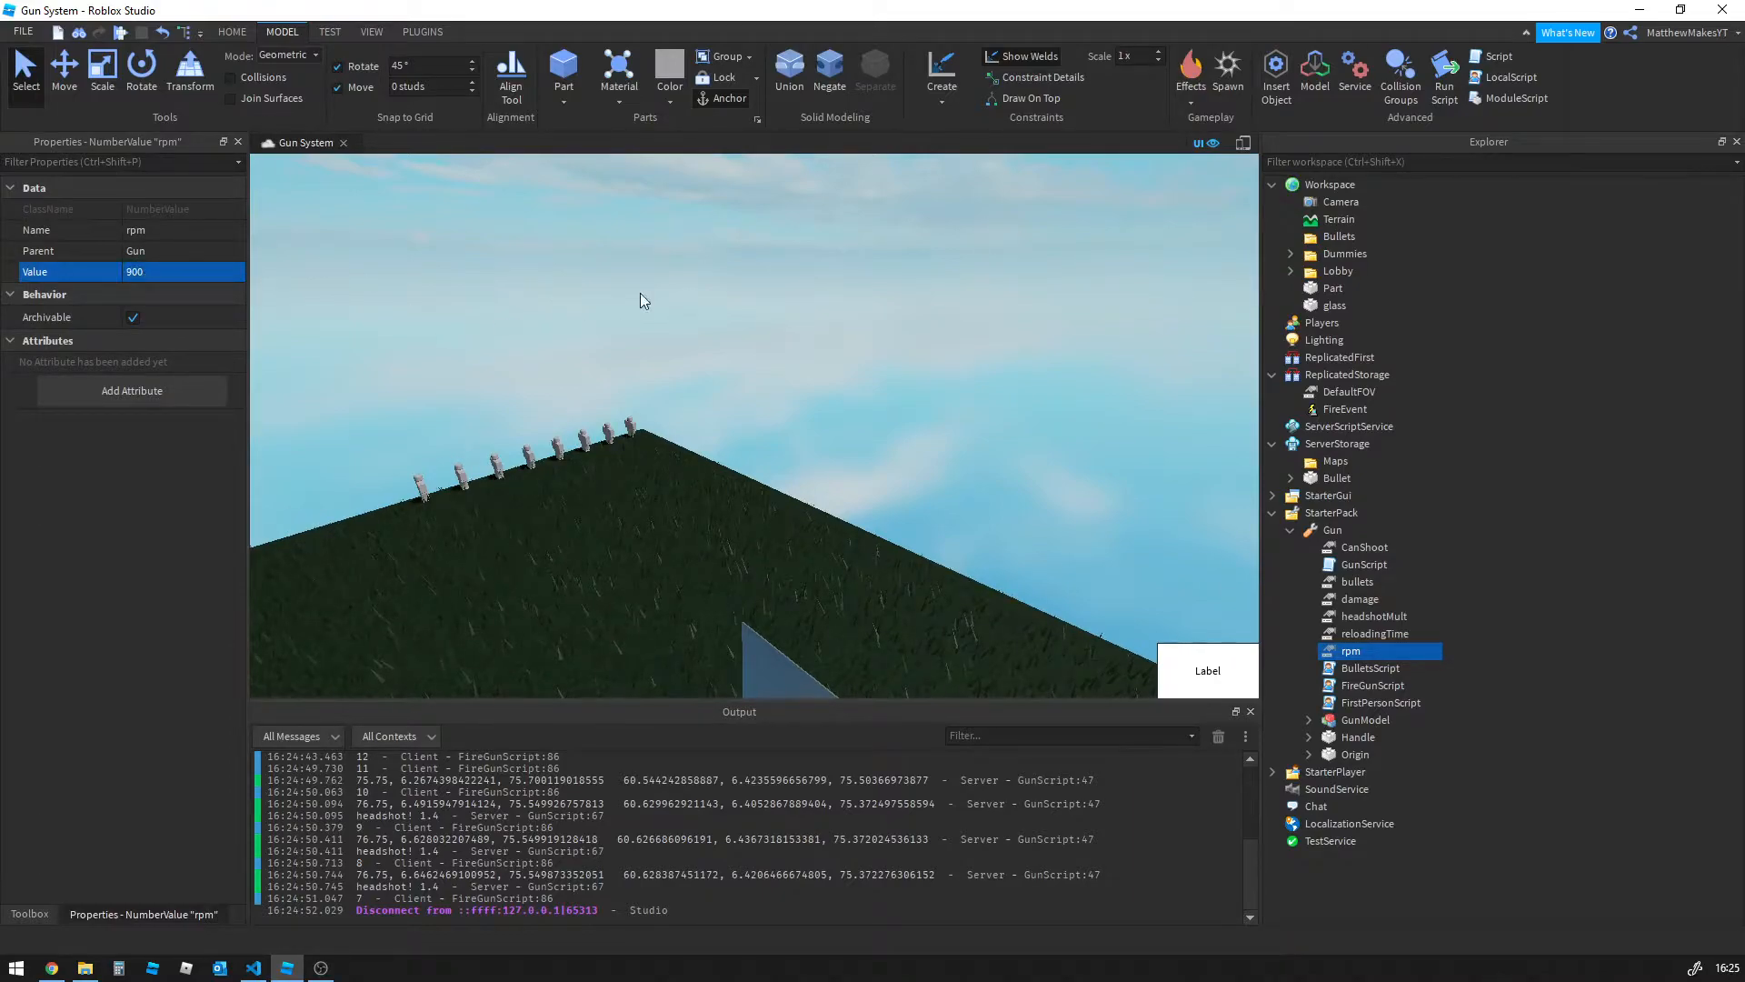
# Set the Gun tool's reloadingTime value to 1.6 and its headshotMult value to 1.6
pyautogui.click(1413, 633)
pyautogui.click(188, 271)
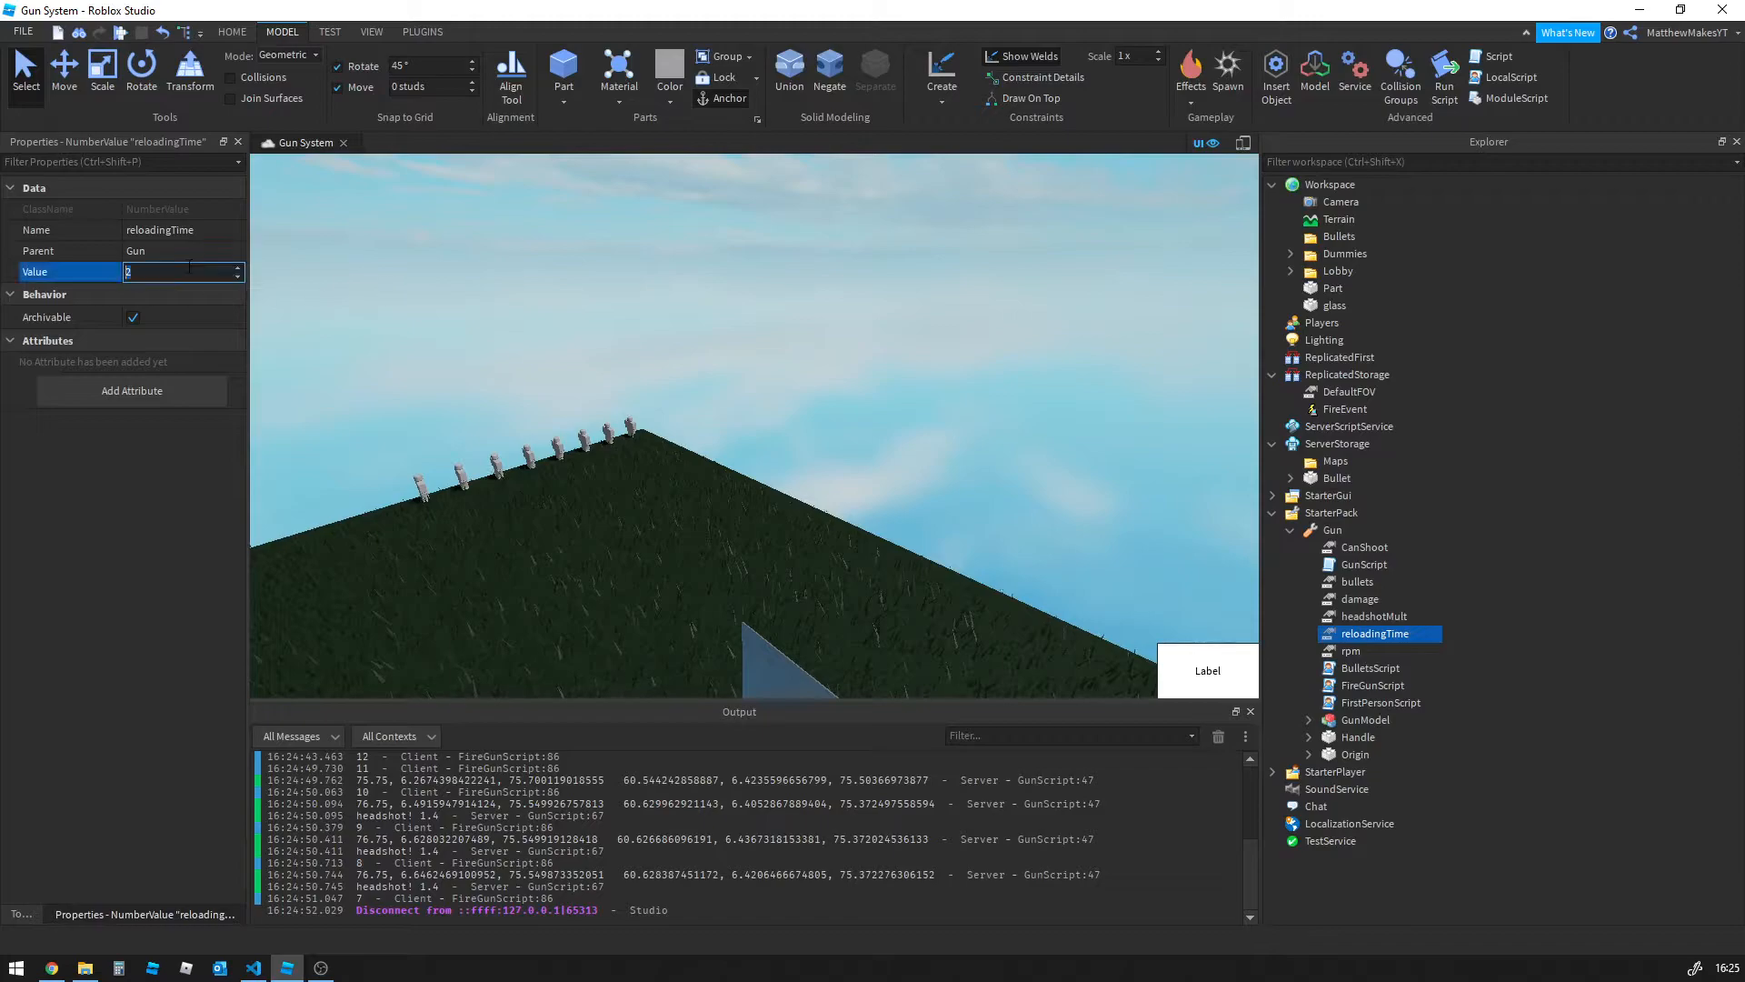
pyautogui.write('1.6')
pyautogui.press('Return')
pyautogui.click(1373, 616)
pyautogui.click(171, 270)
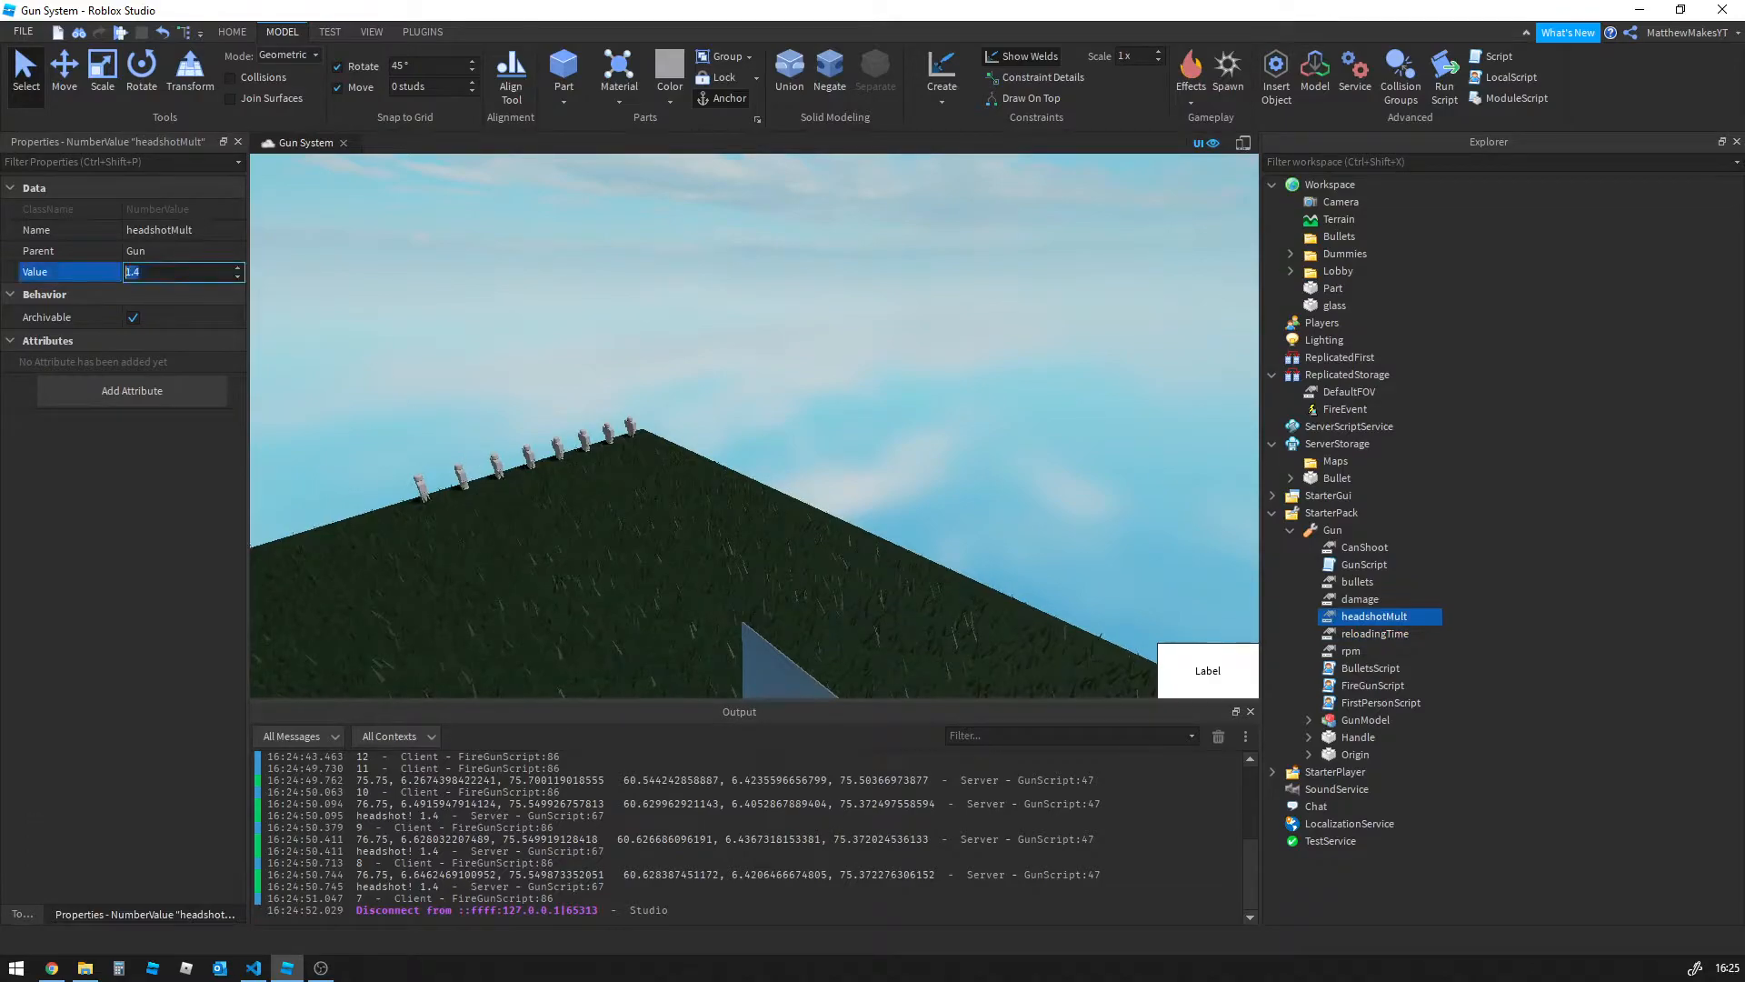
pyautogui.write('1.6')
pyautogui.press('Return')
# Set the Gun tool's damage value to 34 and its bullets value to 32
pyautogui.click(1333, 598)
pyautogui.click(164, 272)
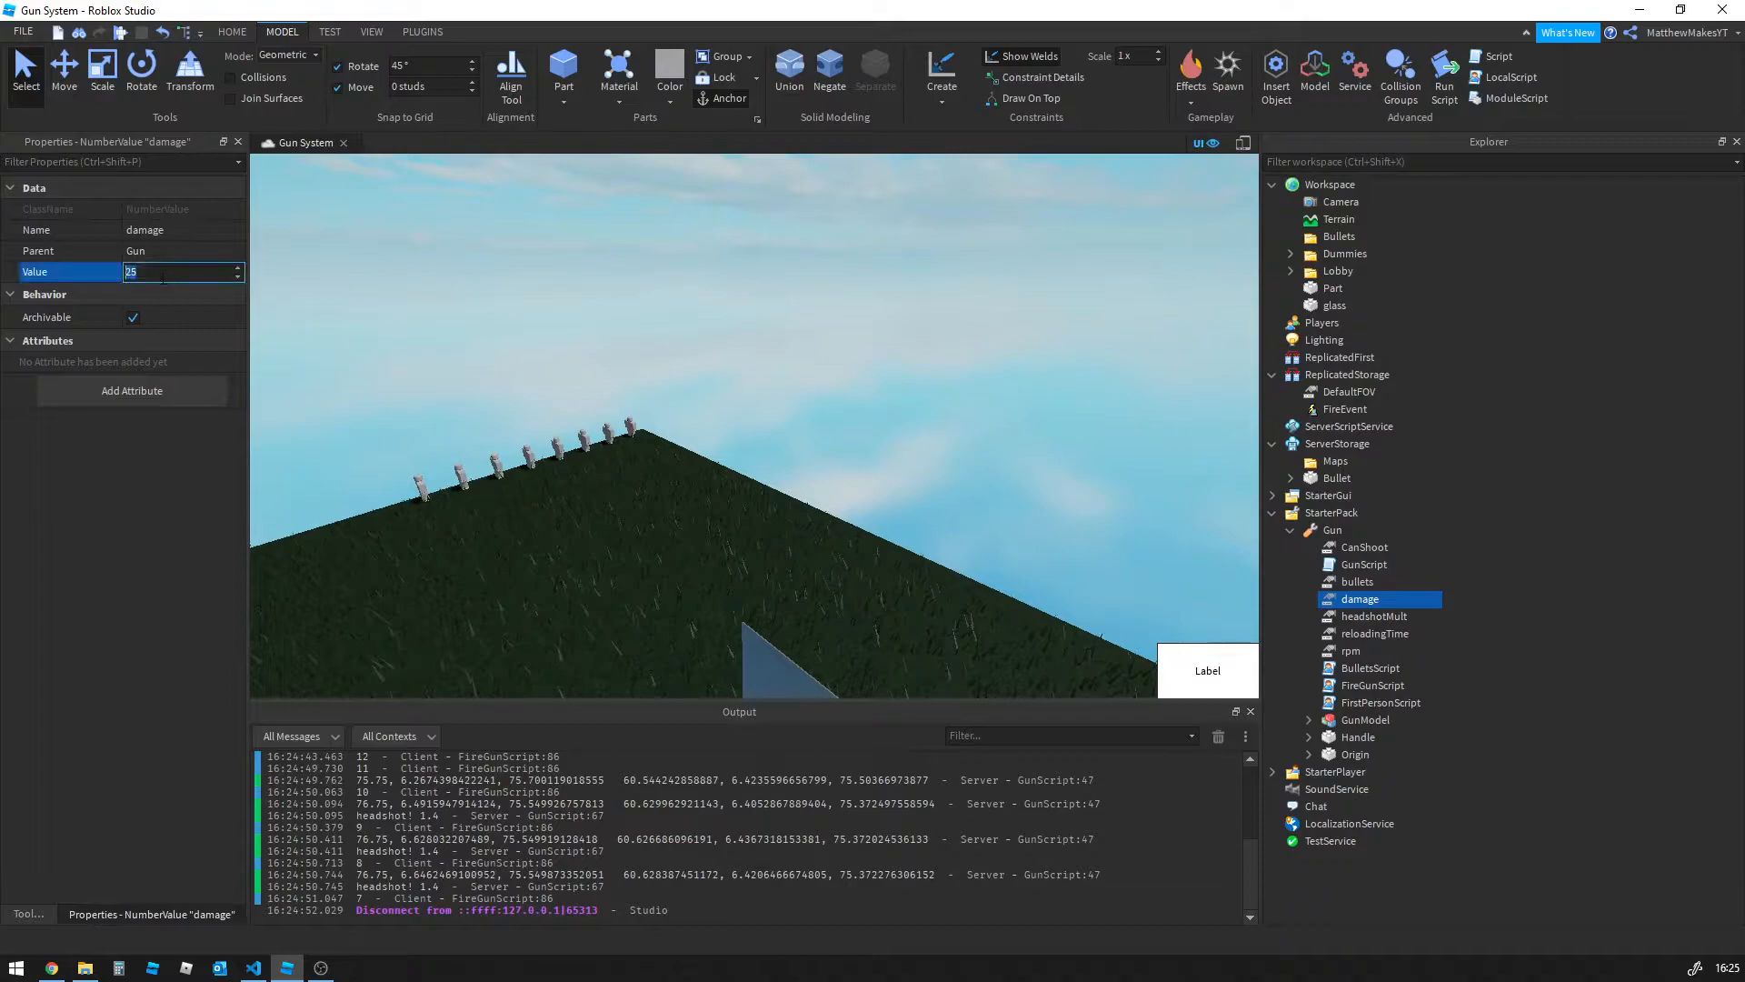
pyautogui.write('34')
pyautogui.press('Return')
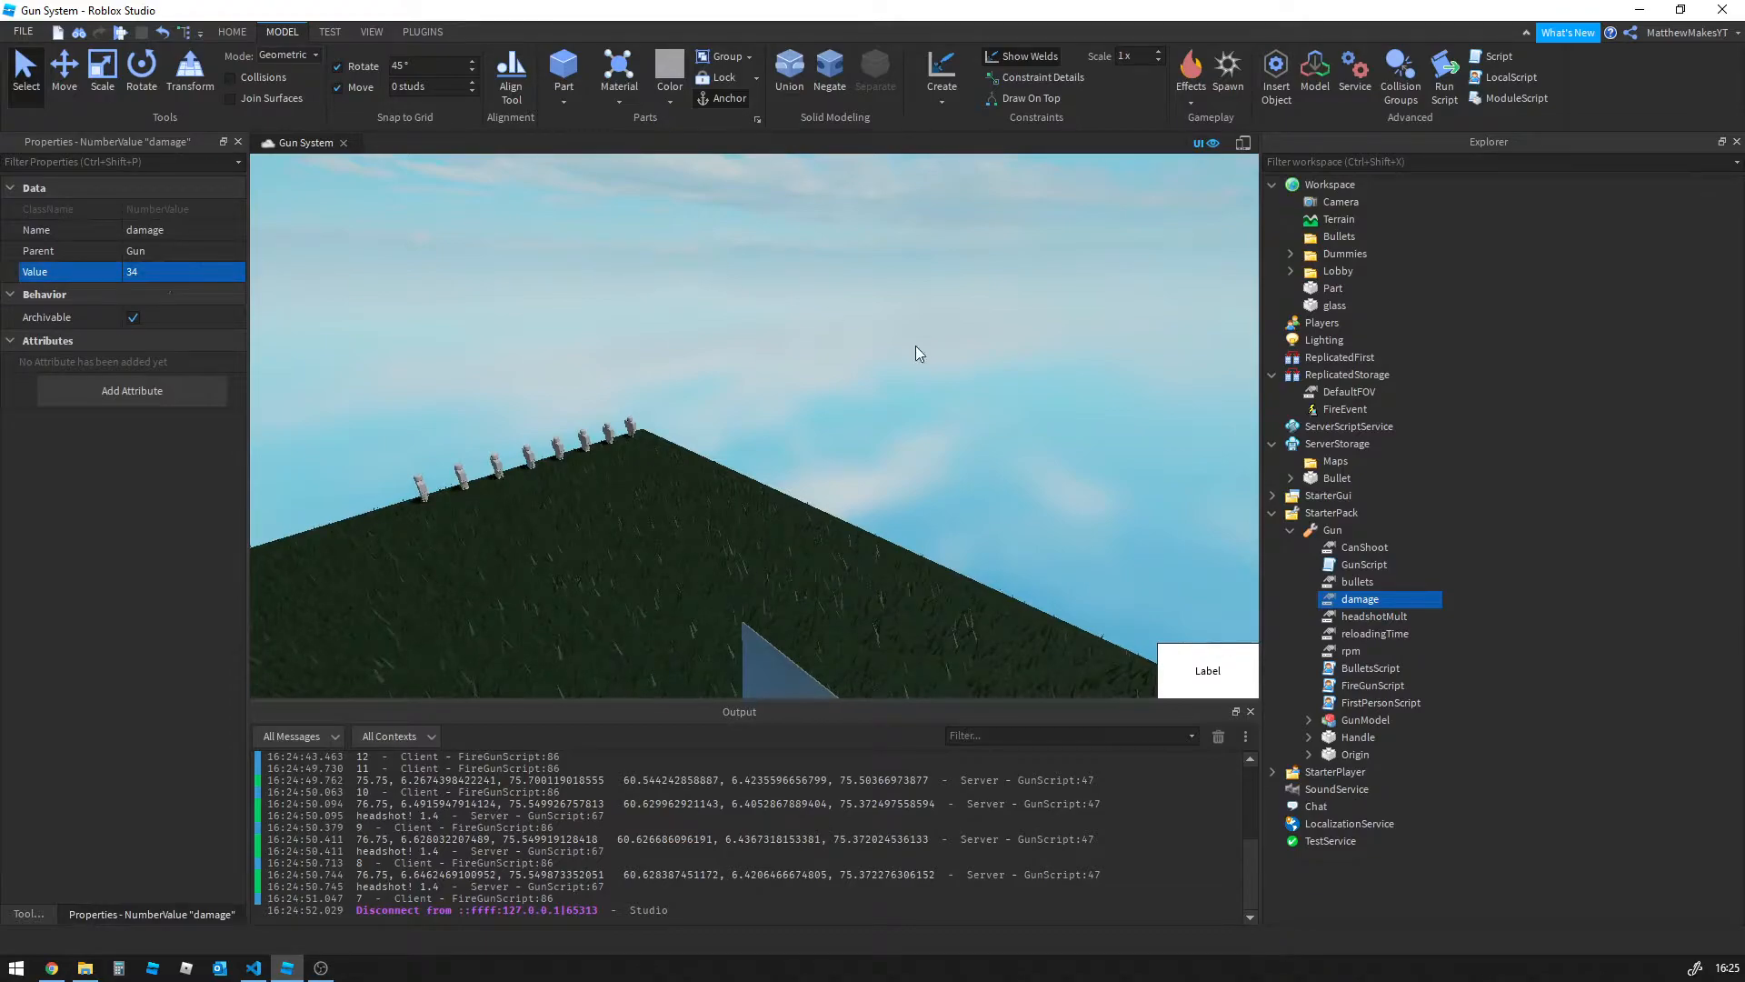
pyautogui.click(1335, 582)
pyautogui.click(209, 273)
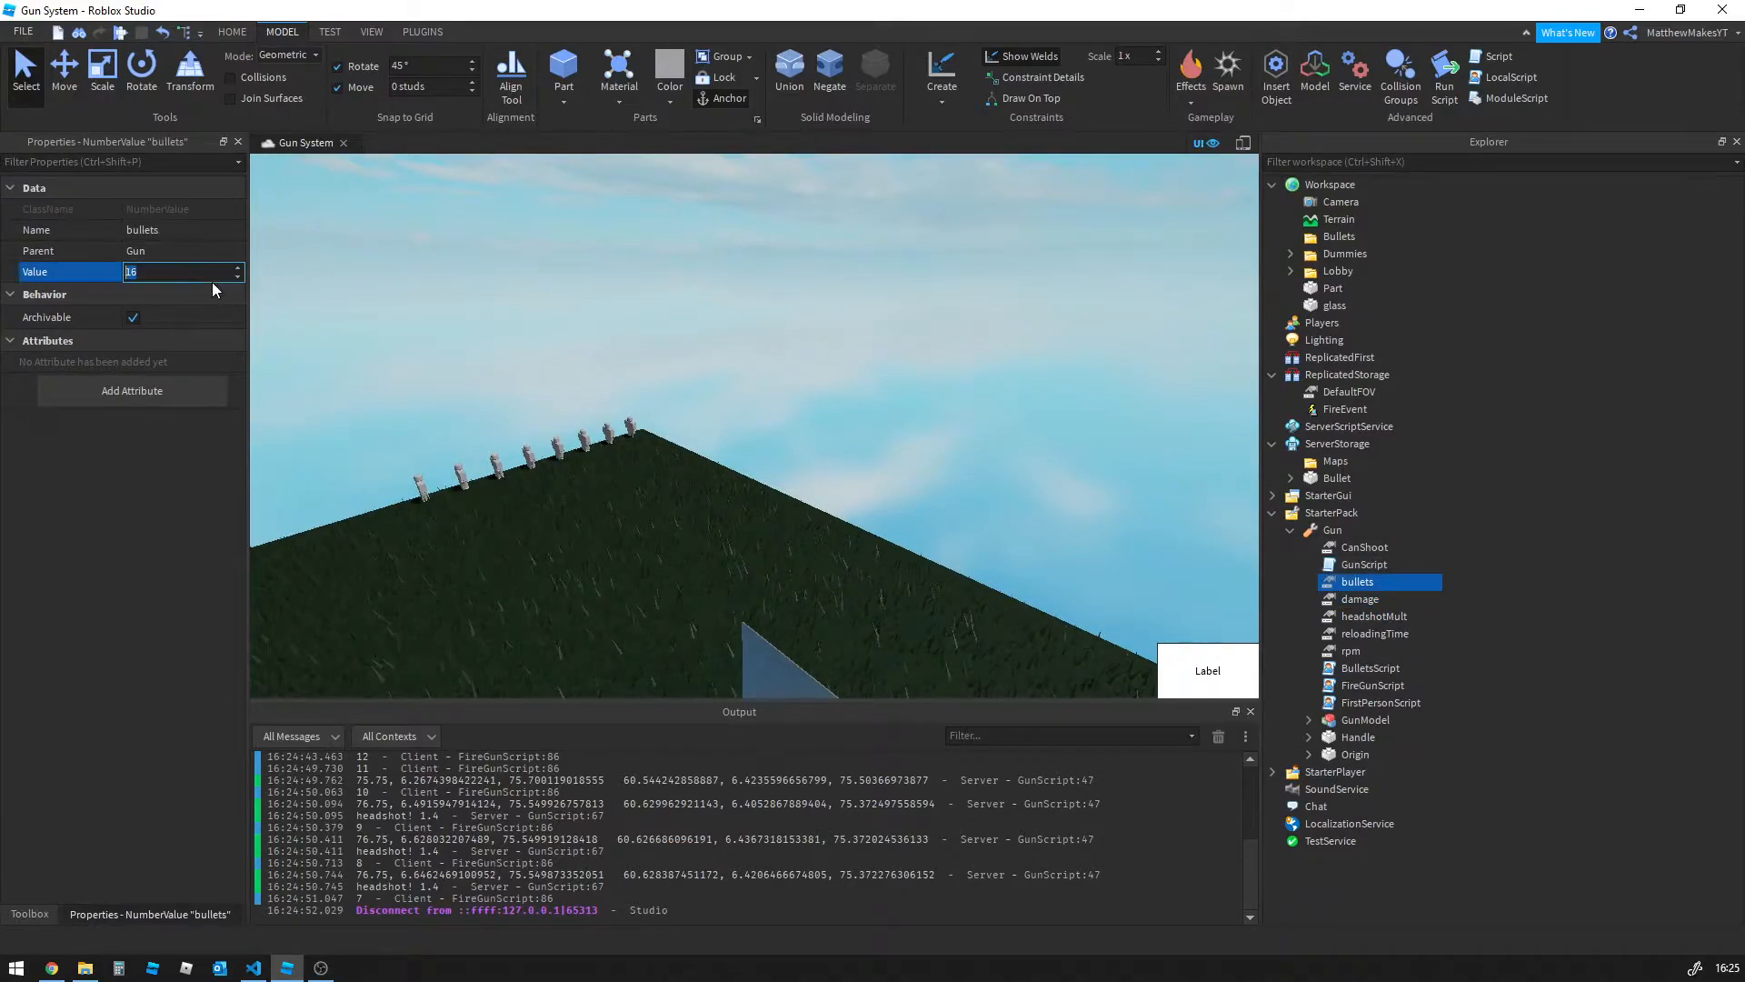
pyautogui.write('32')
pyautogui.press('Return')
pyautogui.click(1165, 586)
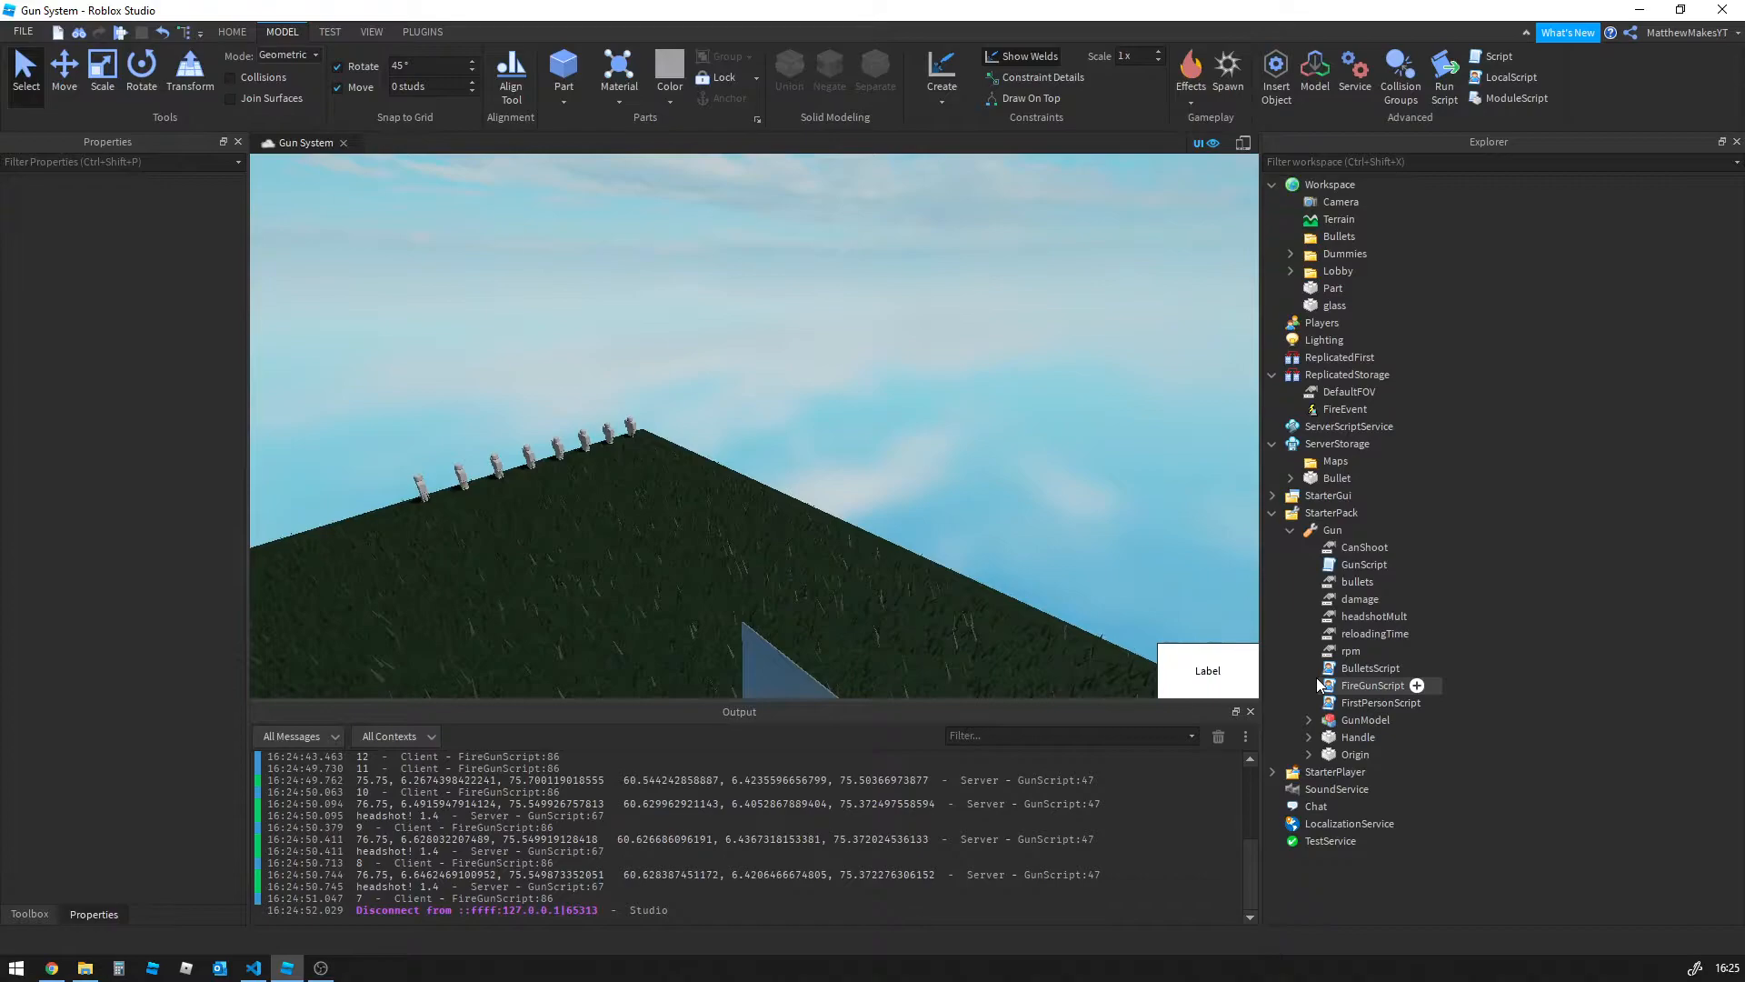
# Open the Gun tool's FireGunScript and review its recoil code
pyautogui.doubleClick(1363, 686)
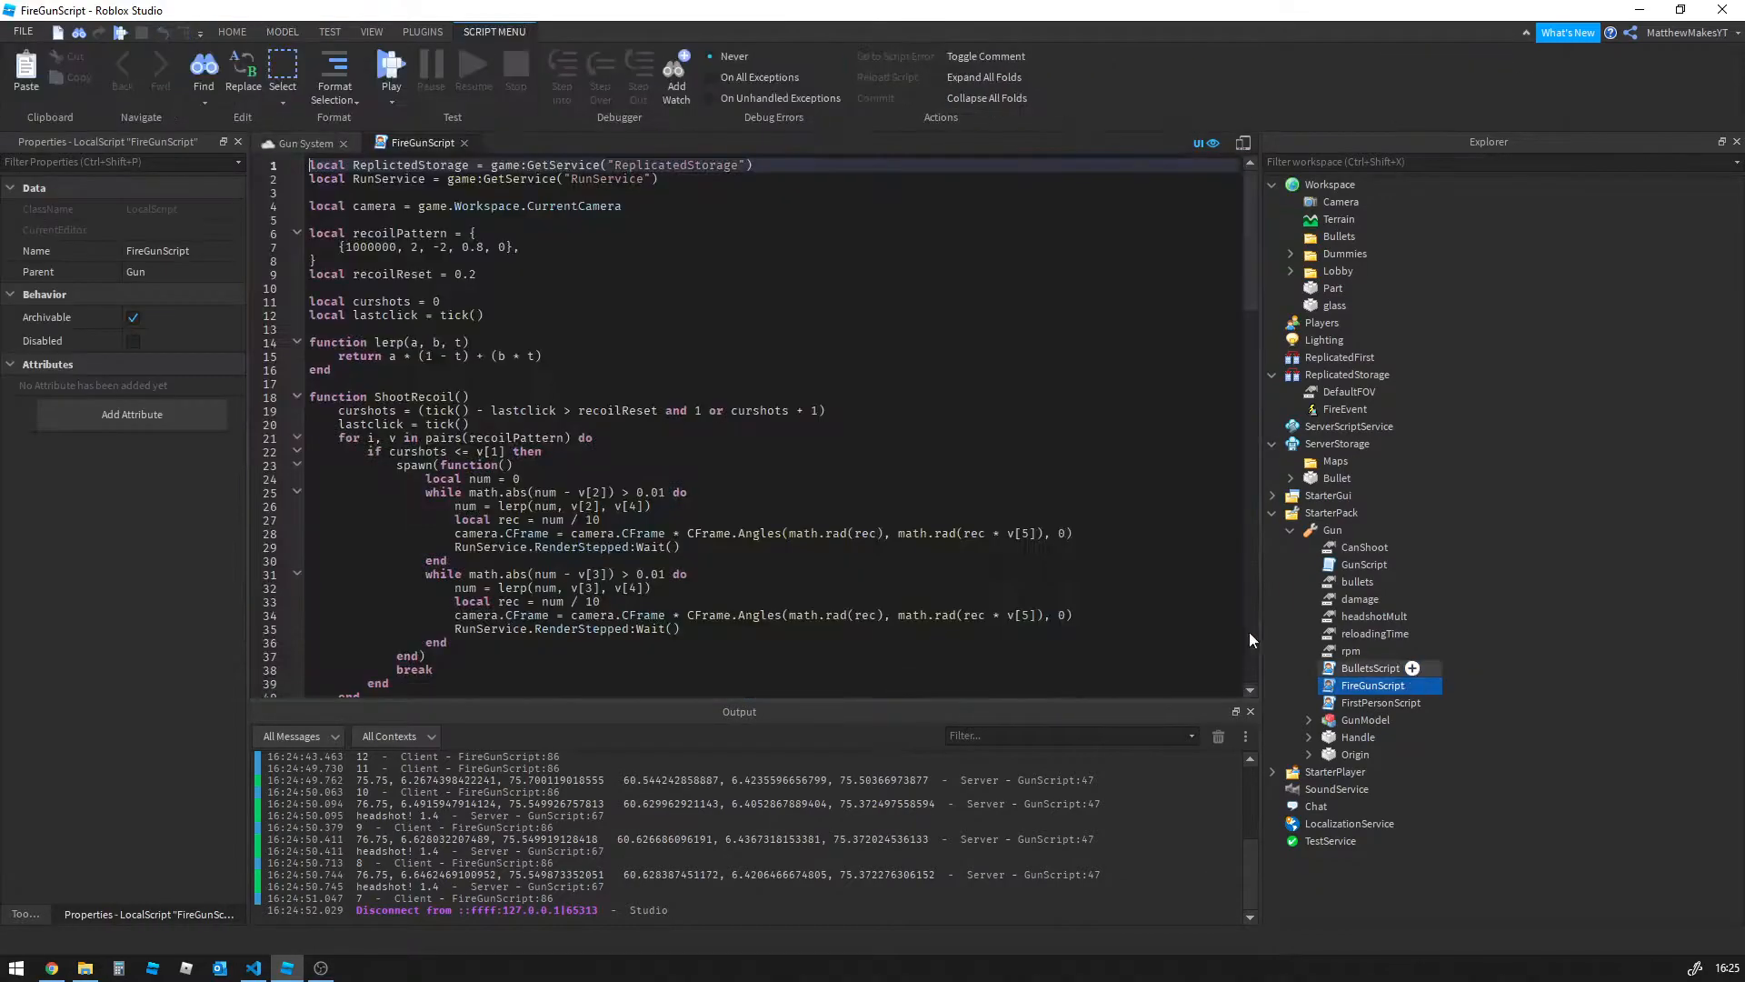
pyautogui.scroll(-2, 572, 264)
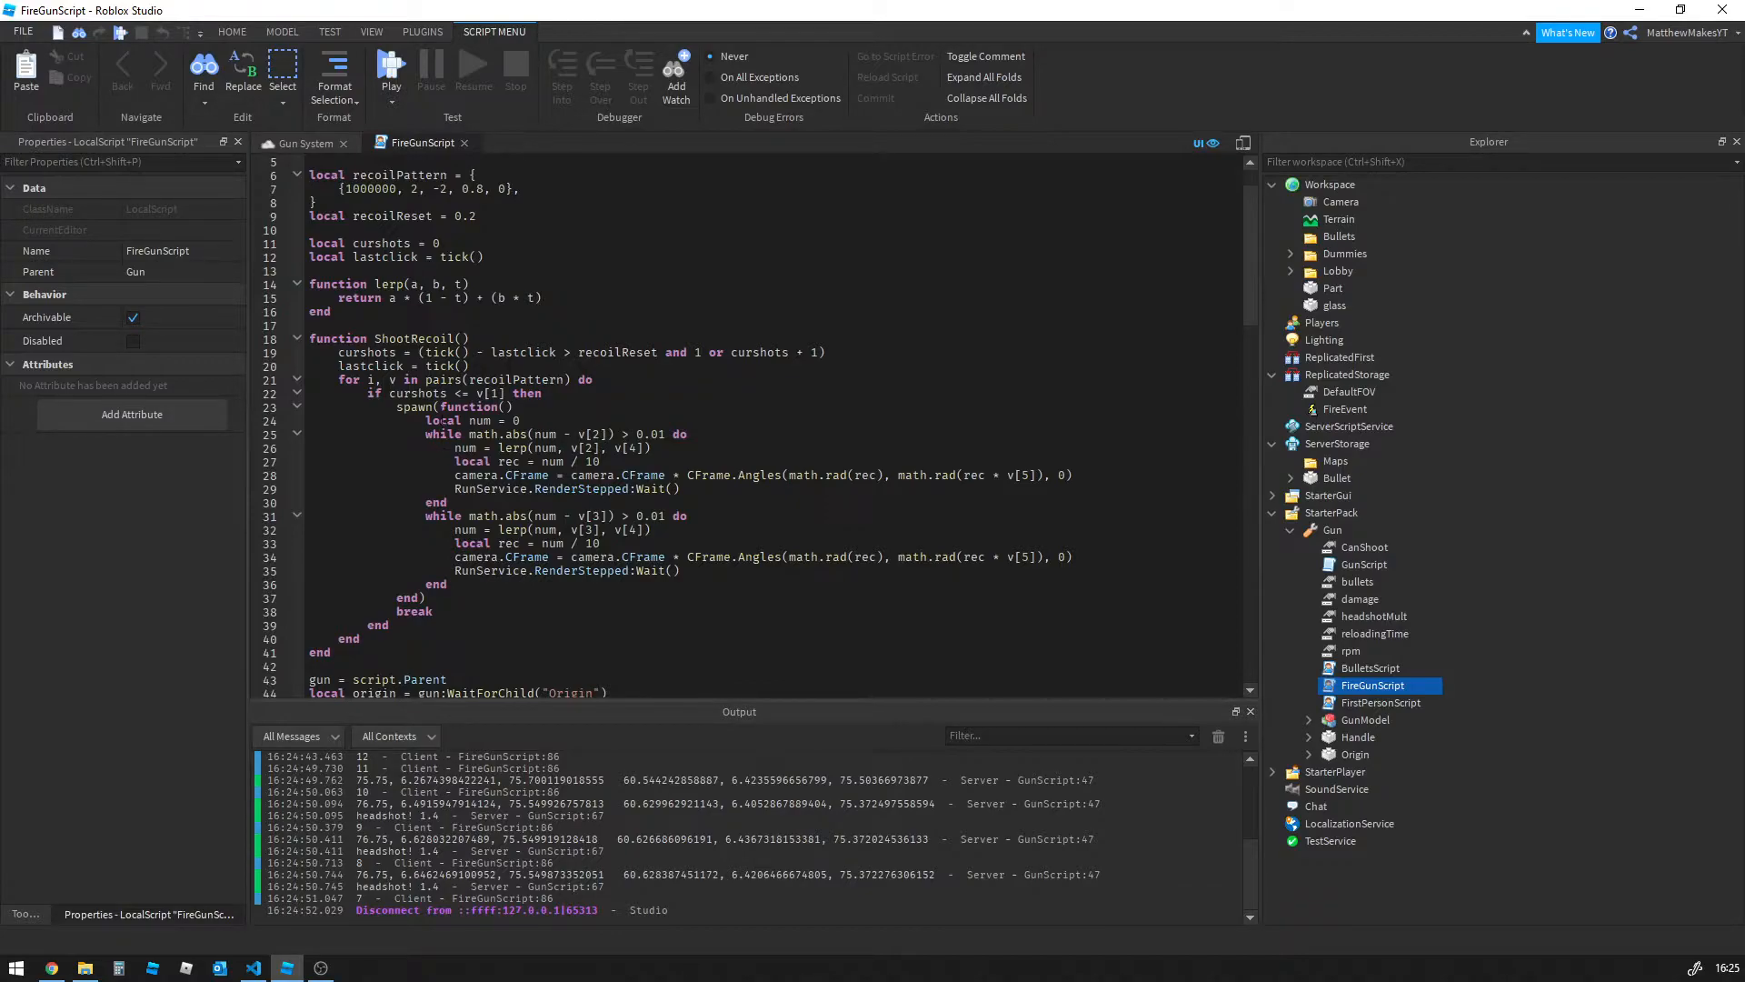
pyautogui.scroll(-3, 443, 406)
pyautogui.scroll(5, 442, 406)
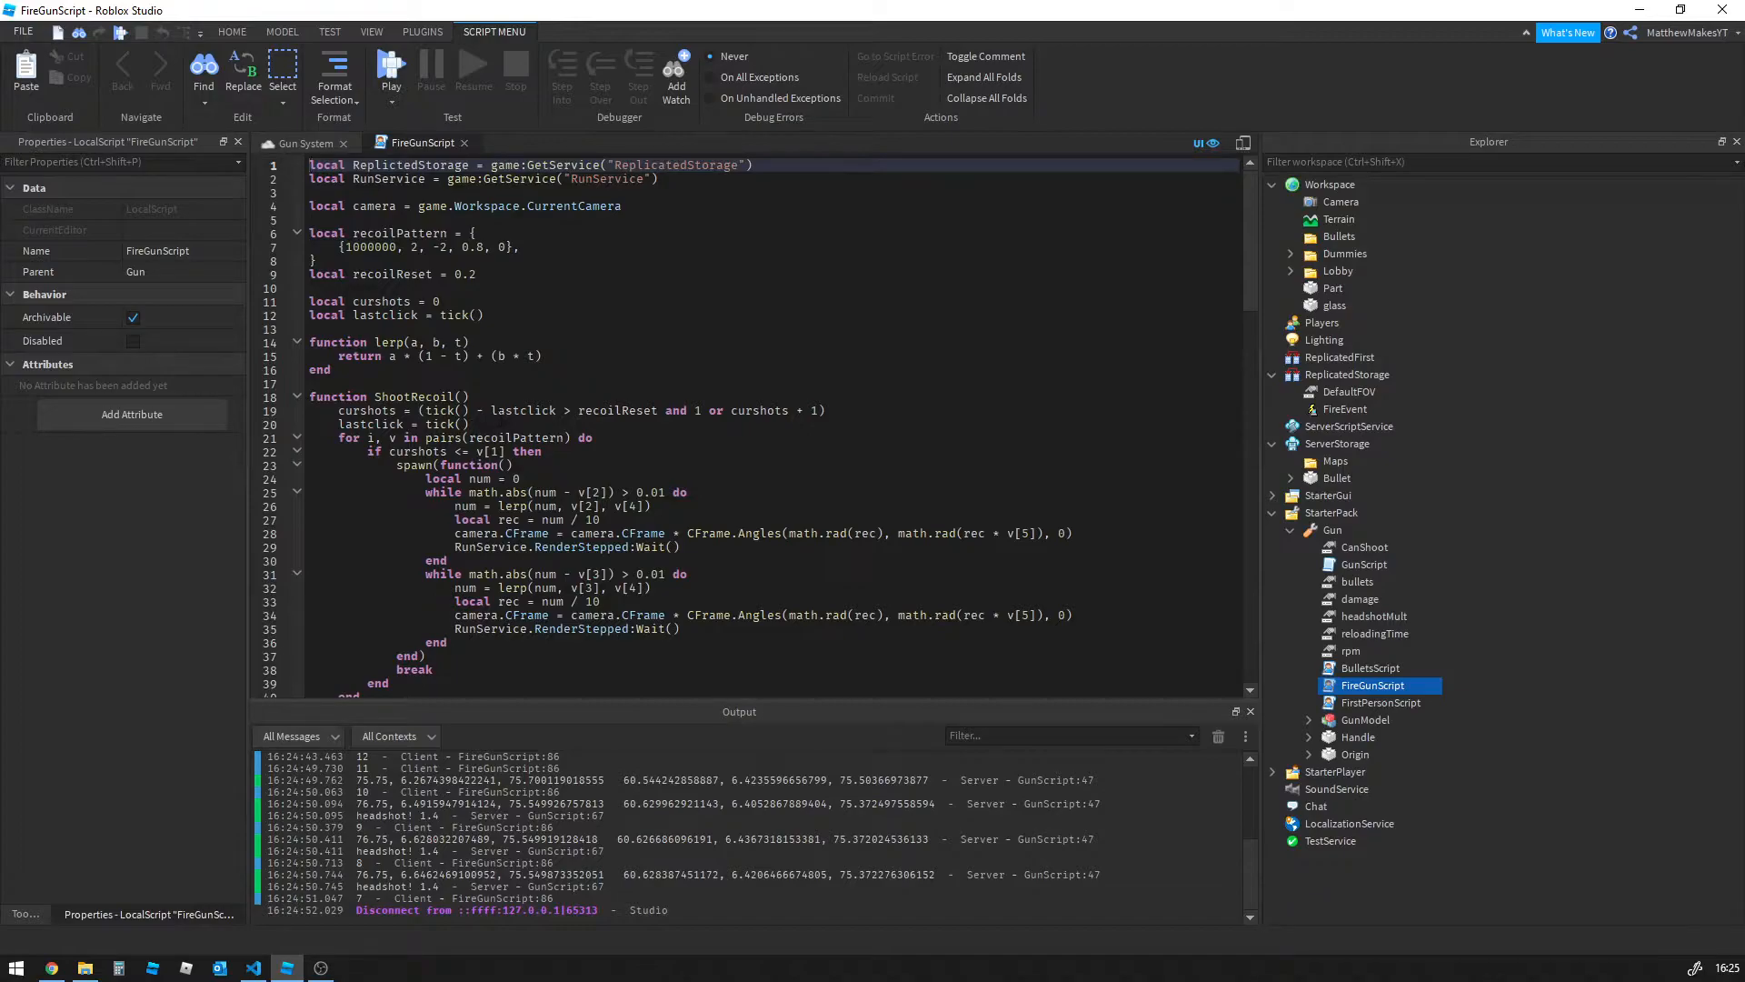
# Change the second and third numbers of the recoilPattern entry so it reads {1000000, 3, 3, 0.8, 0}
pyautogui.doubleClick(379, 248)
pyautogui.click(507, 247)
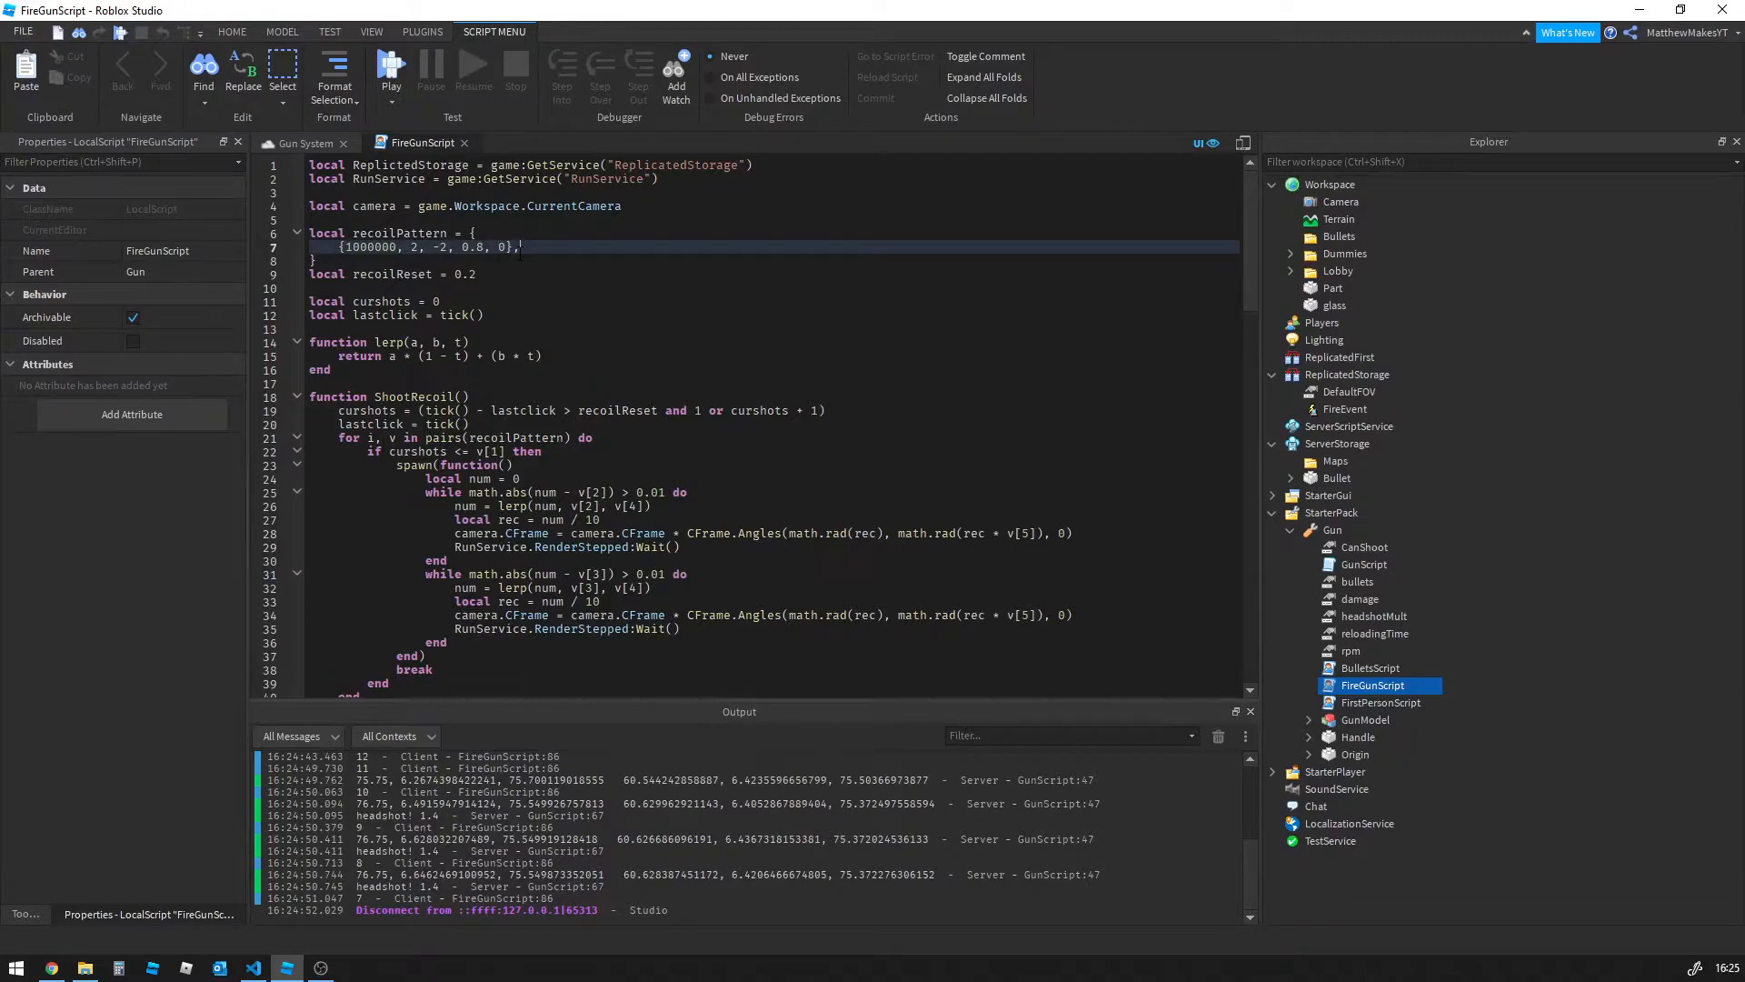
pyautogui.press('BackSpace')
pyautogui.write('9')
pyautogui.press('BackSpace')
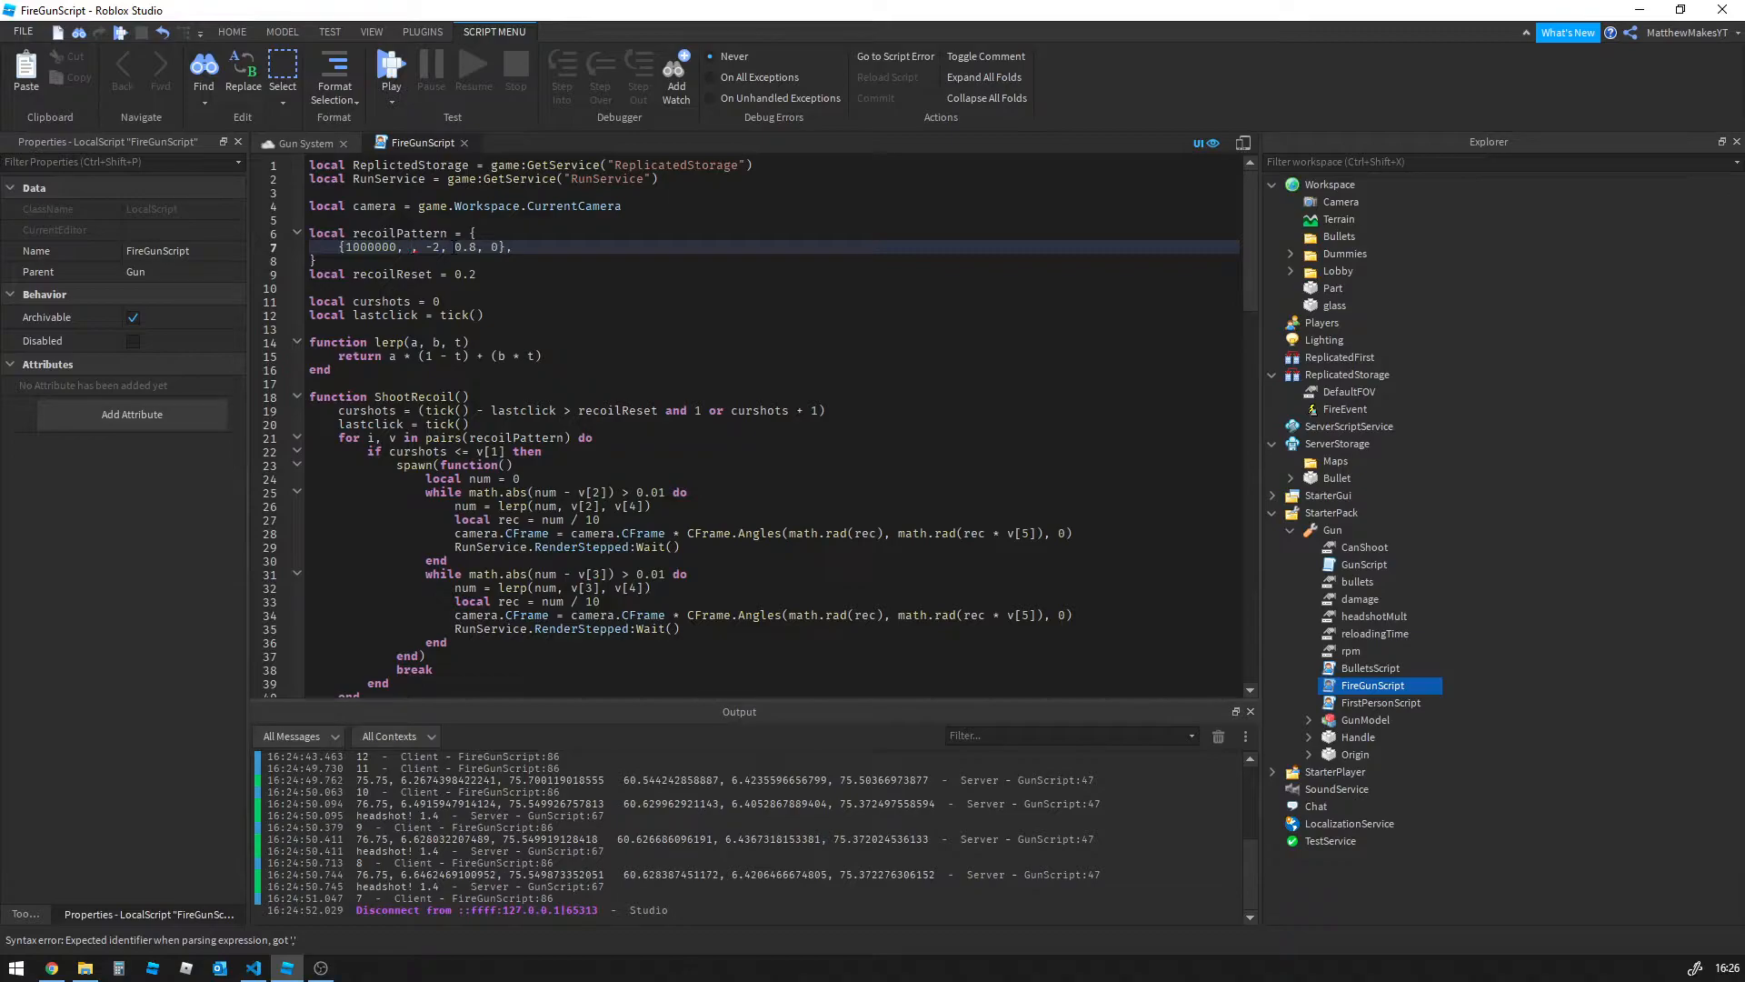
pyautogui.write('3')
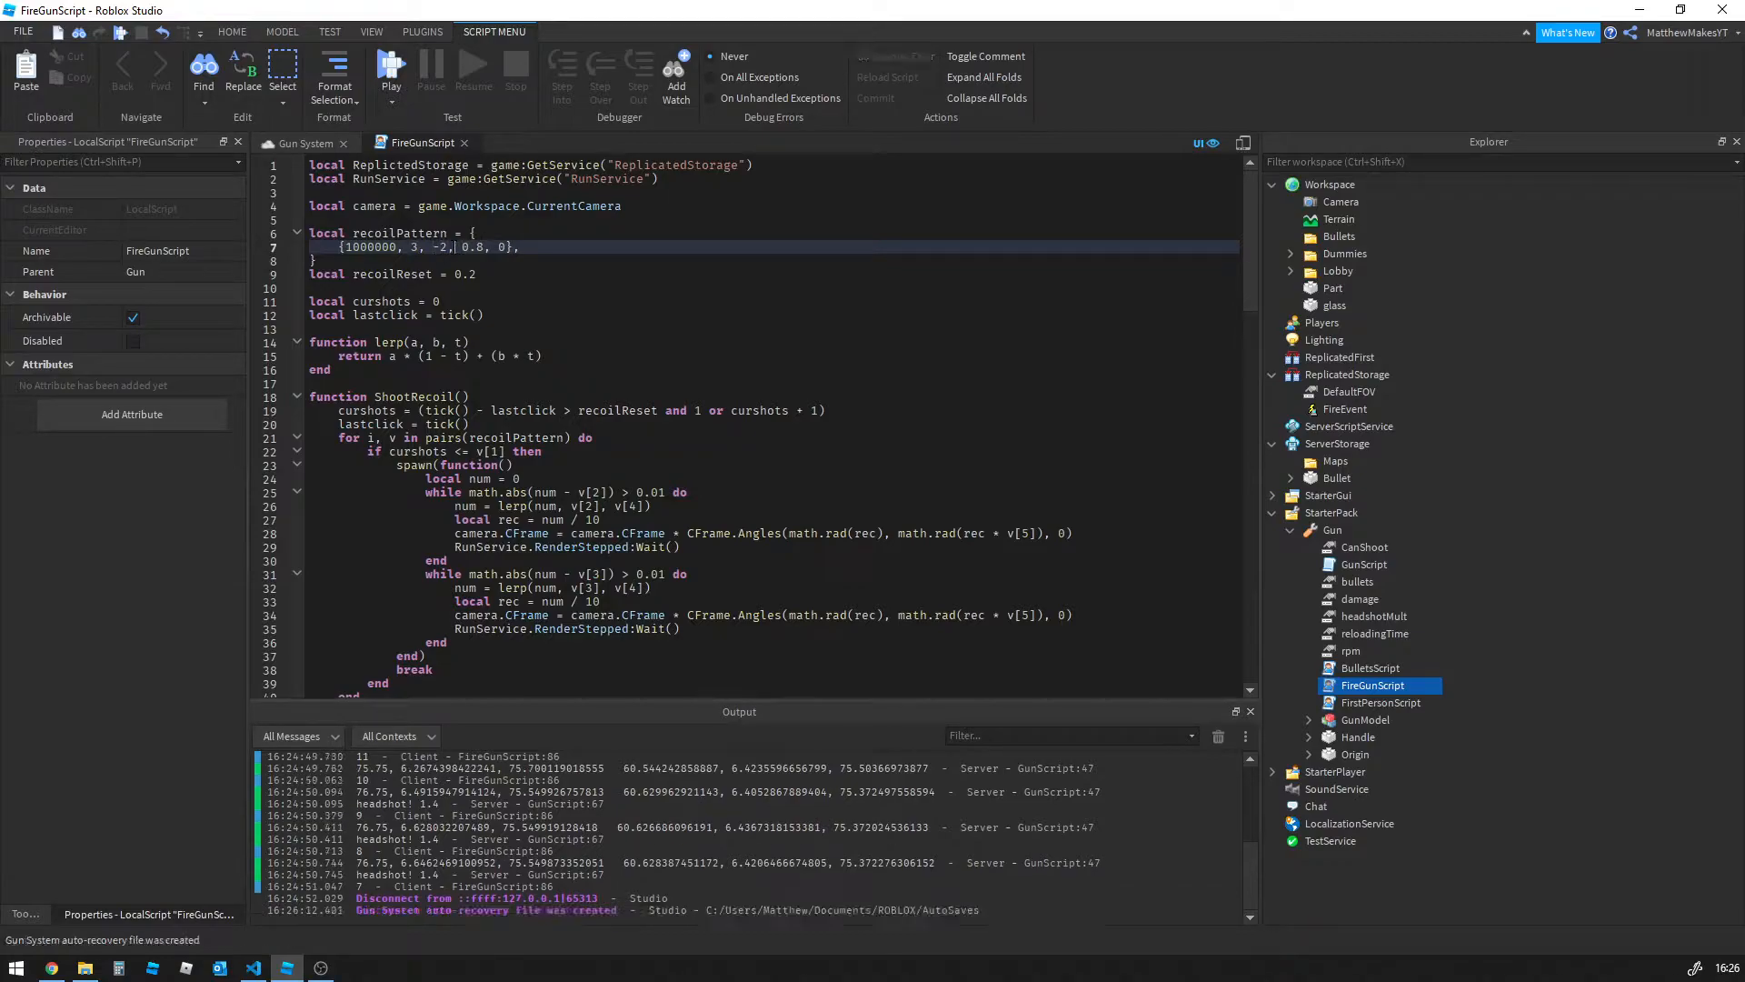
pyautogui.press('BackSpace')
pyautogui.press('BackSpace')
pyautogui.write('3')
pyautogui.click(485, 273)
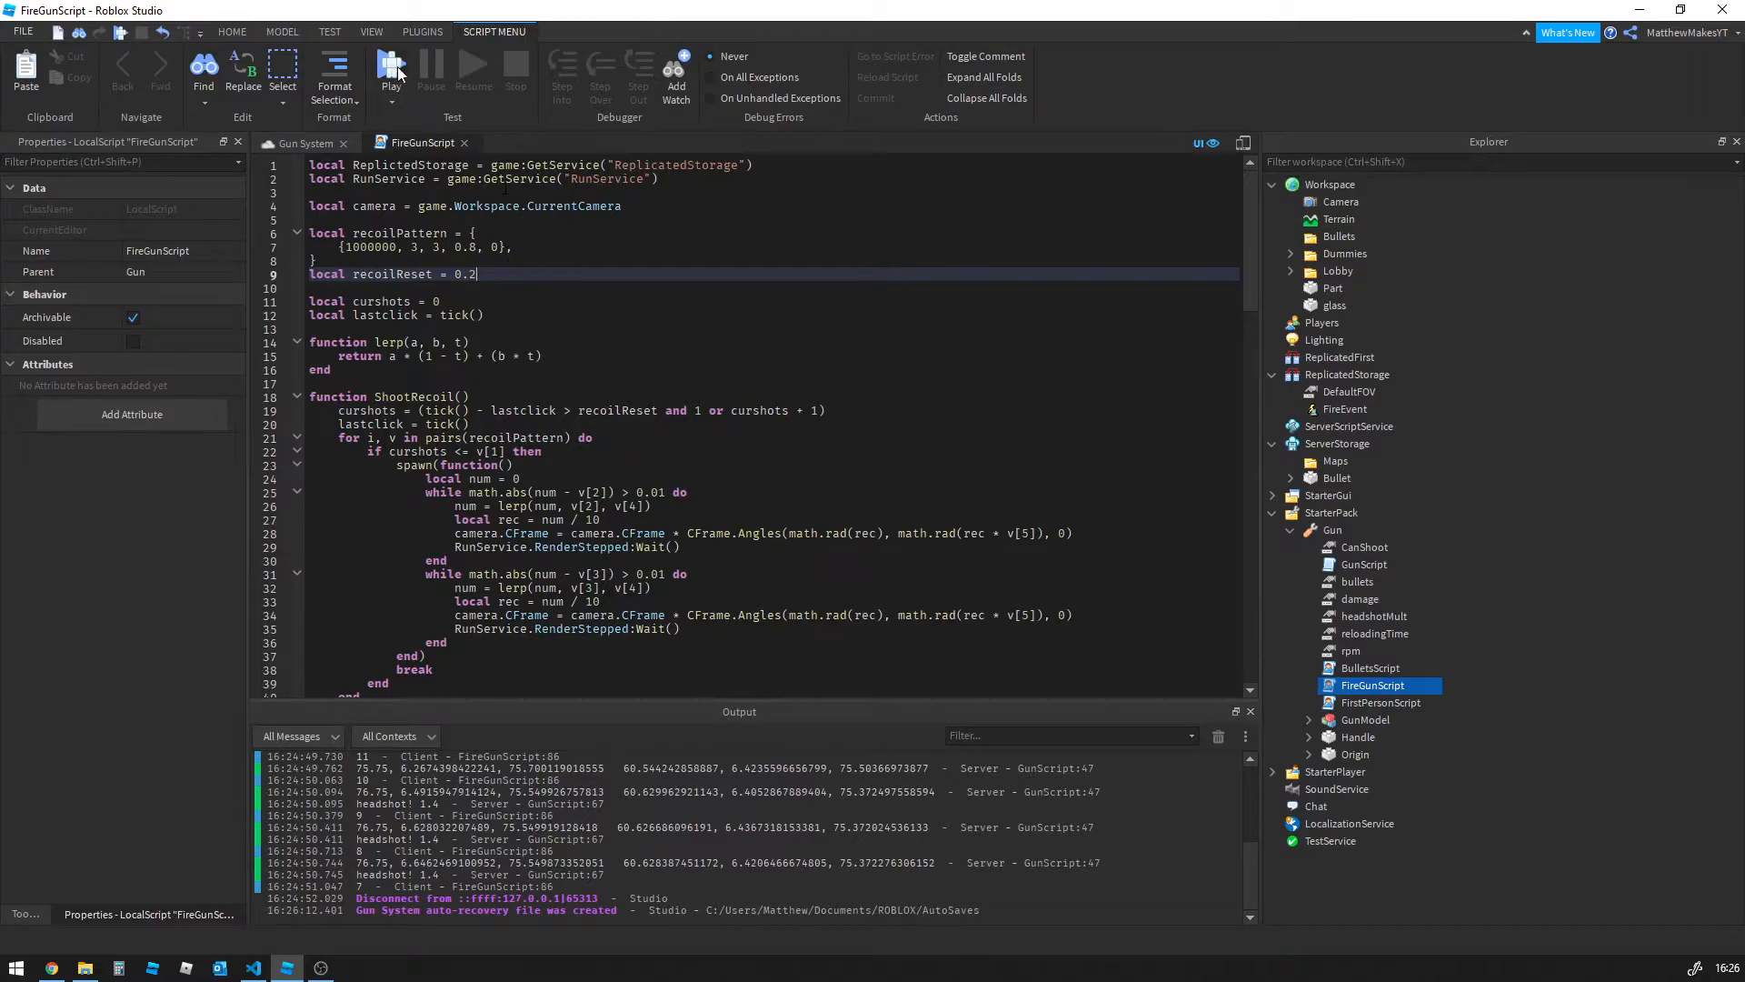
# Start a playtest, equip the Gun, and fire bursts at the dummies, reloading between them, to check the new fire rate and recoil
pyautogui.click(385, 64)
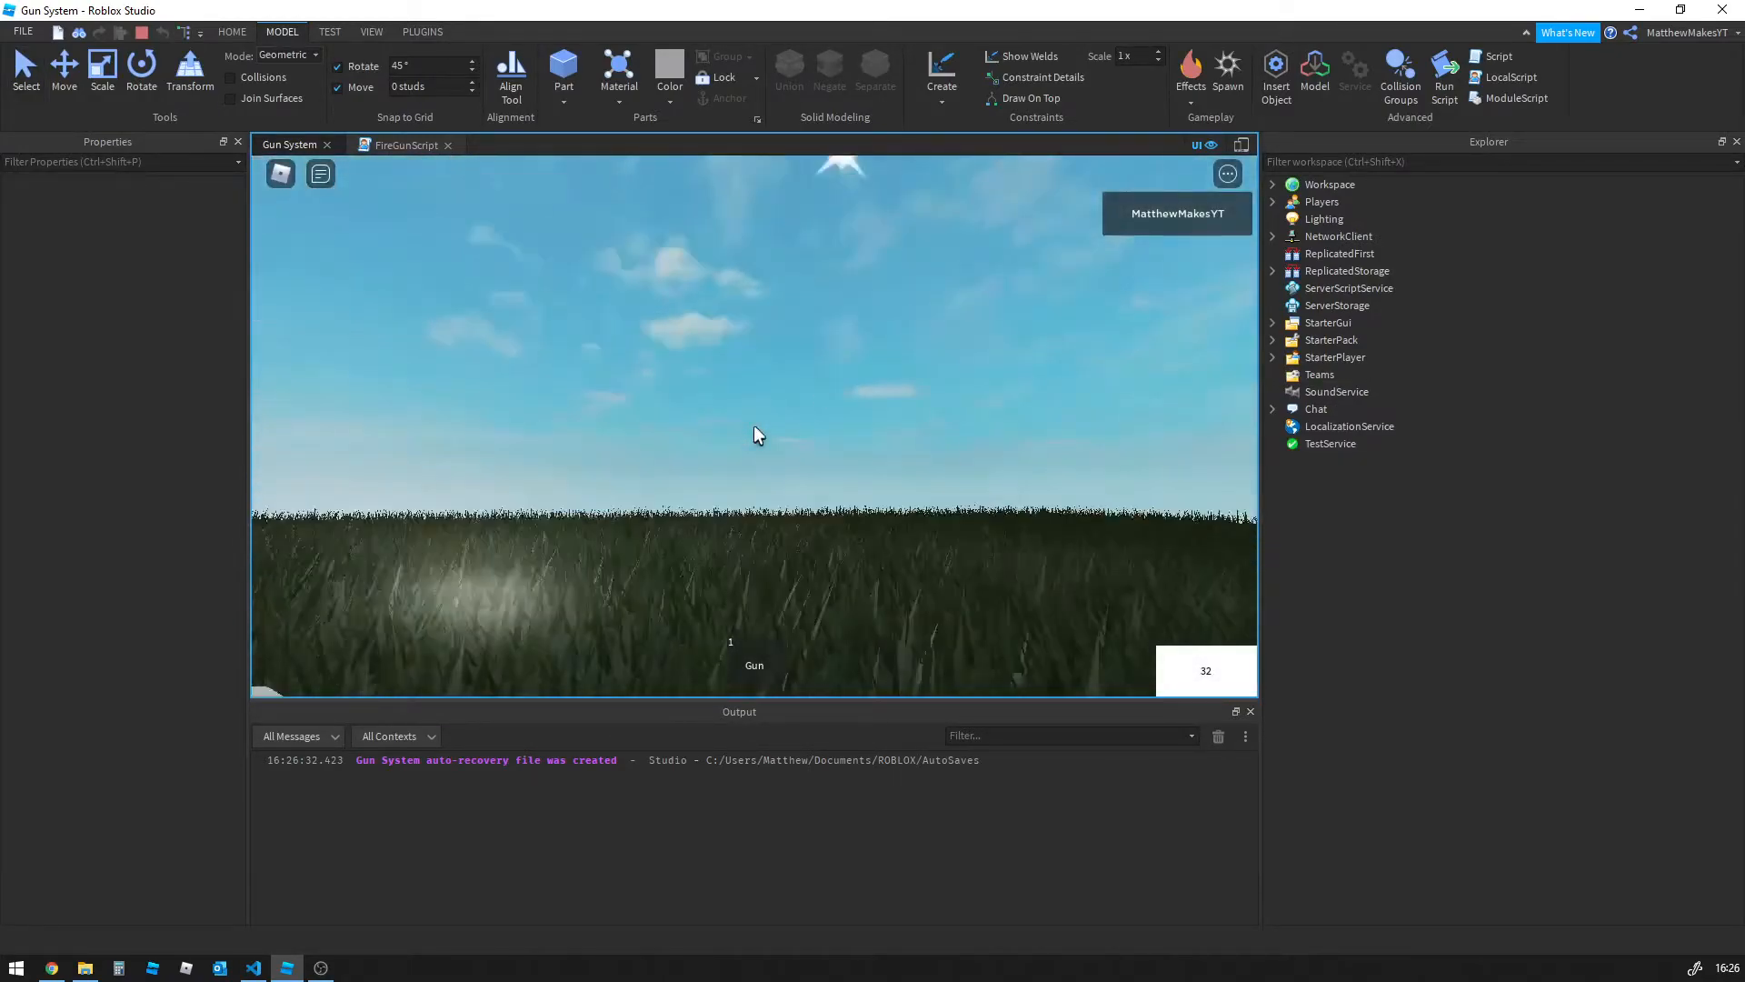
pyautogui.press('1')
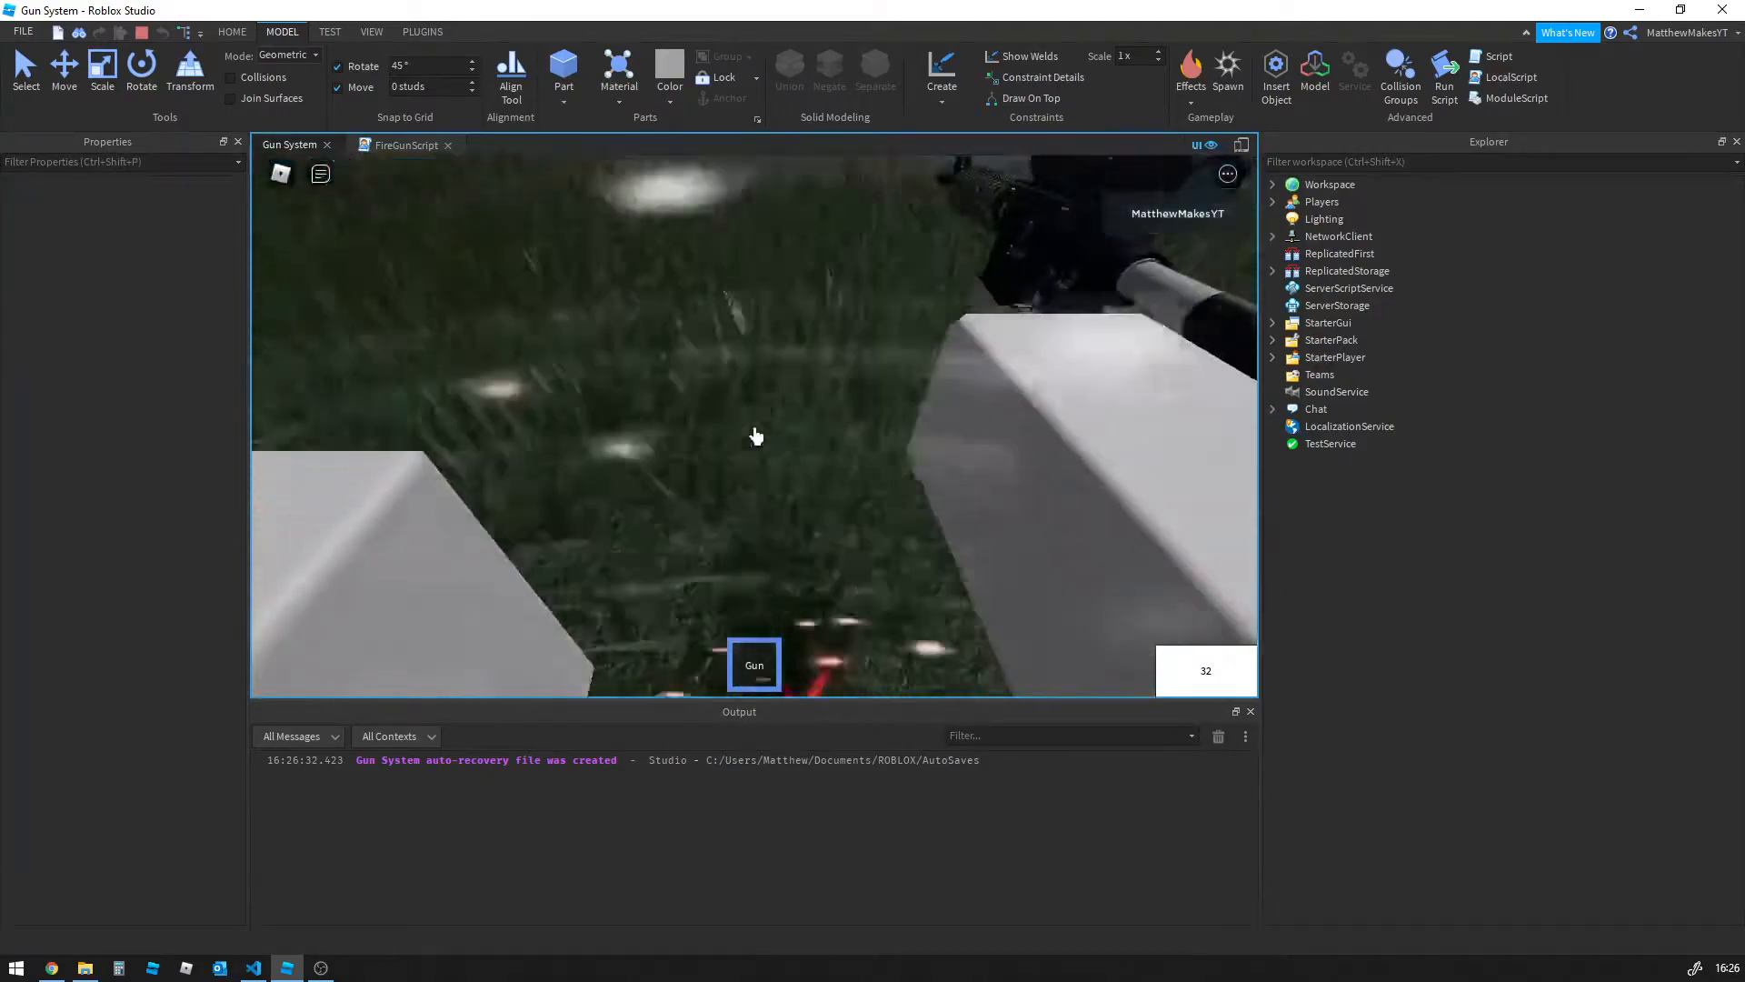
pyautogui.click(755, 435)
pyautogui.moveTo(756, 435); pyautogui.dragTo(756, 435)
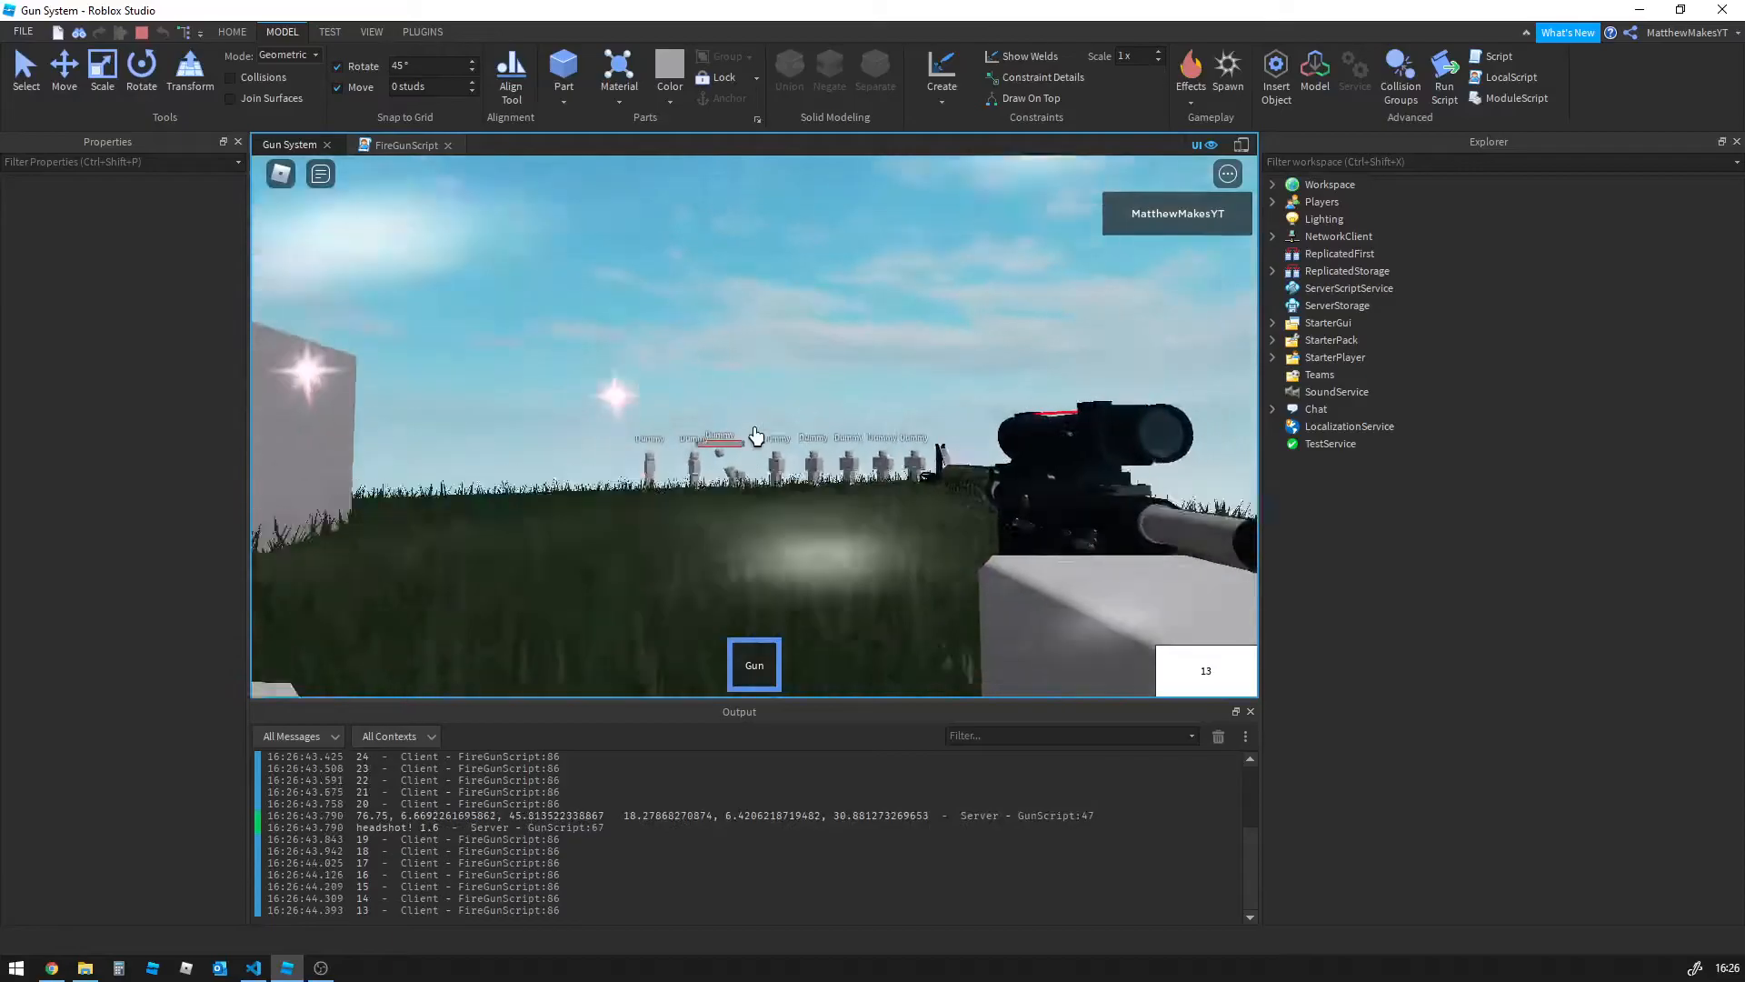
pyautogui.press('w')
pyautogui.press('r')
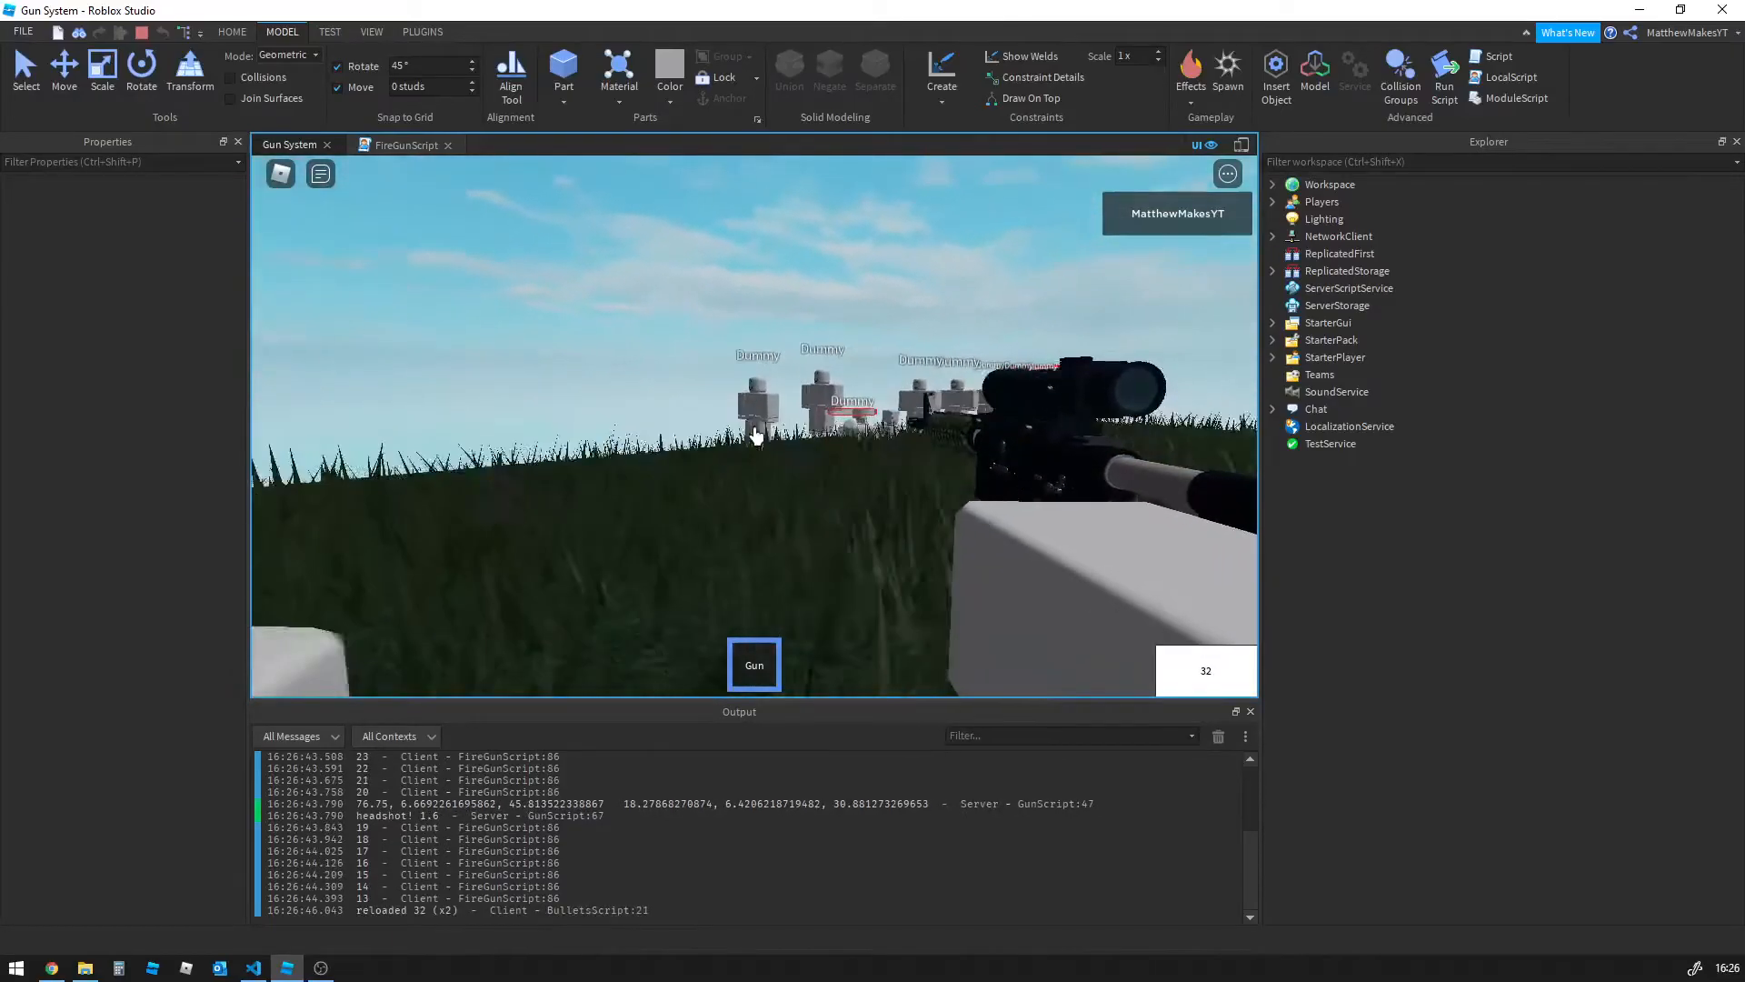
pyautogui.press('w')
pyautogui.moveTo(755, 435); pyautogui.dragTo(755, 436)
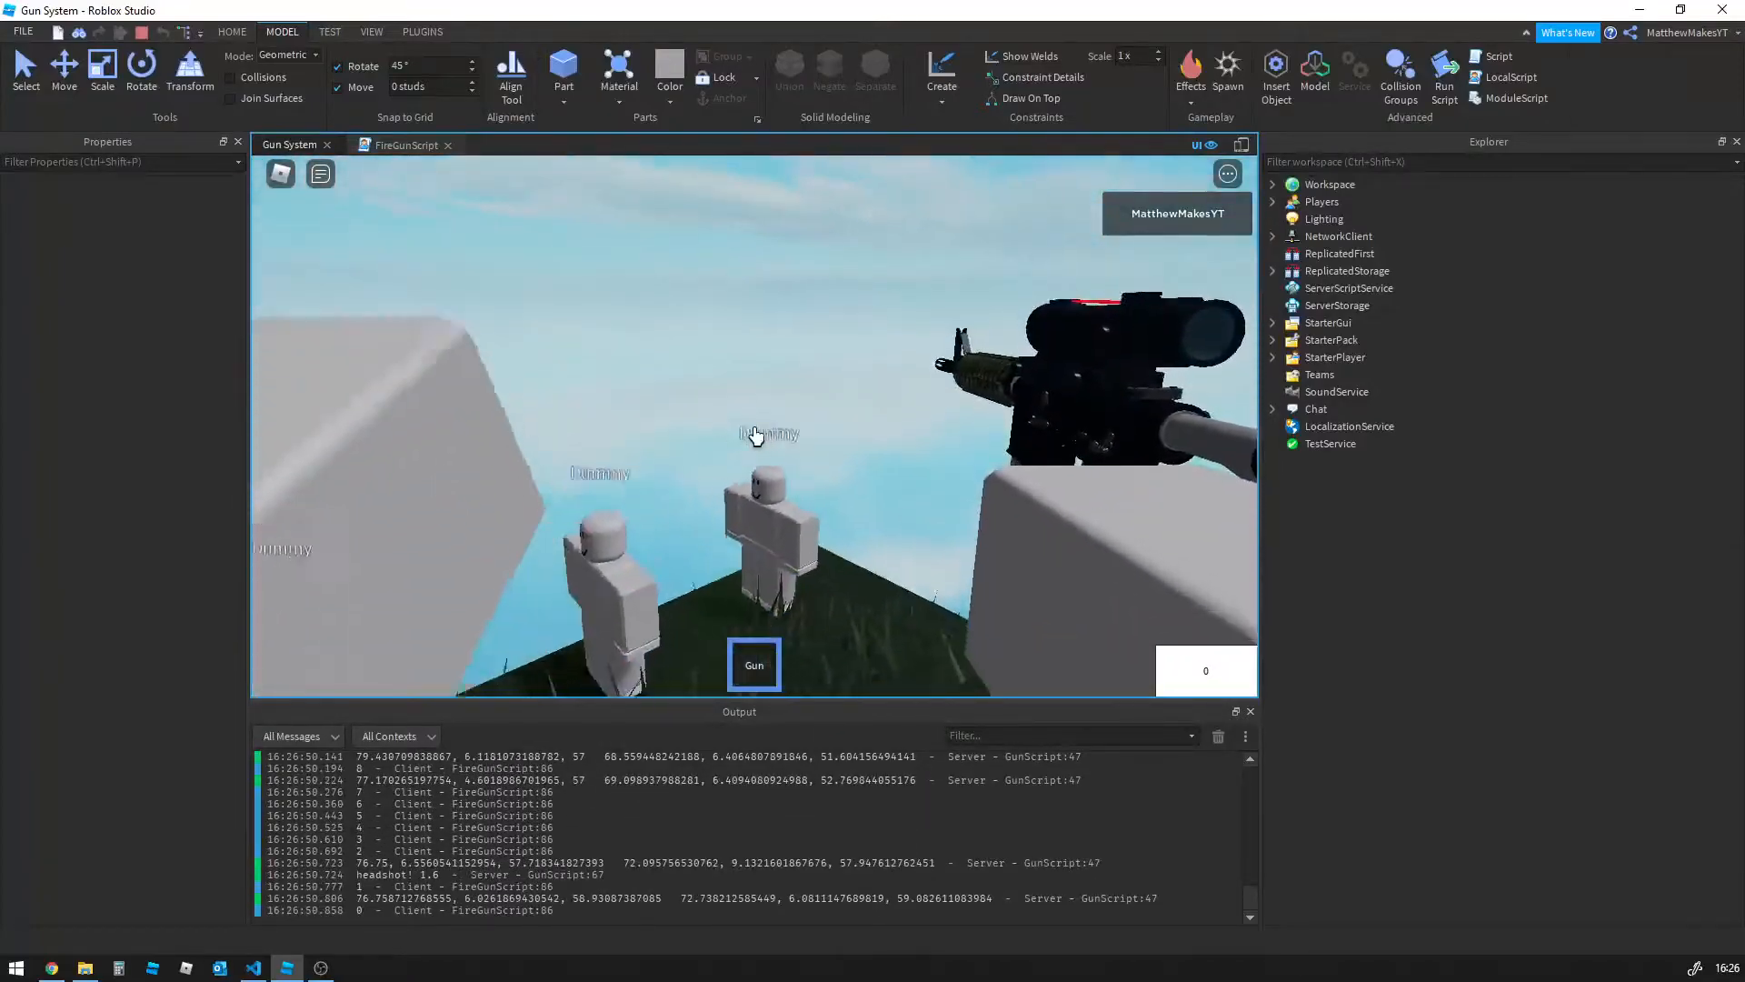
pyautogui.press('w')
pyautogui.press('r')
pyautogui.moveTo(756, 434); pyautogui.dragTo(755, 436)
pyautogui.press('r')
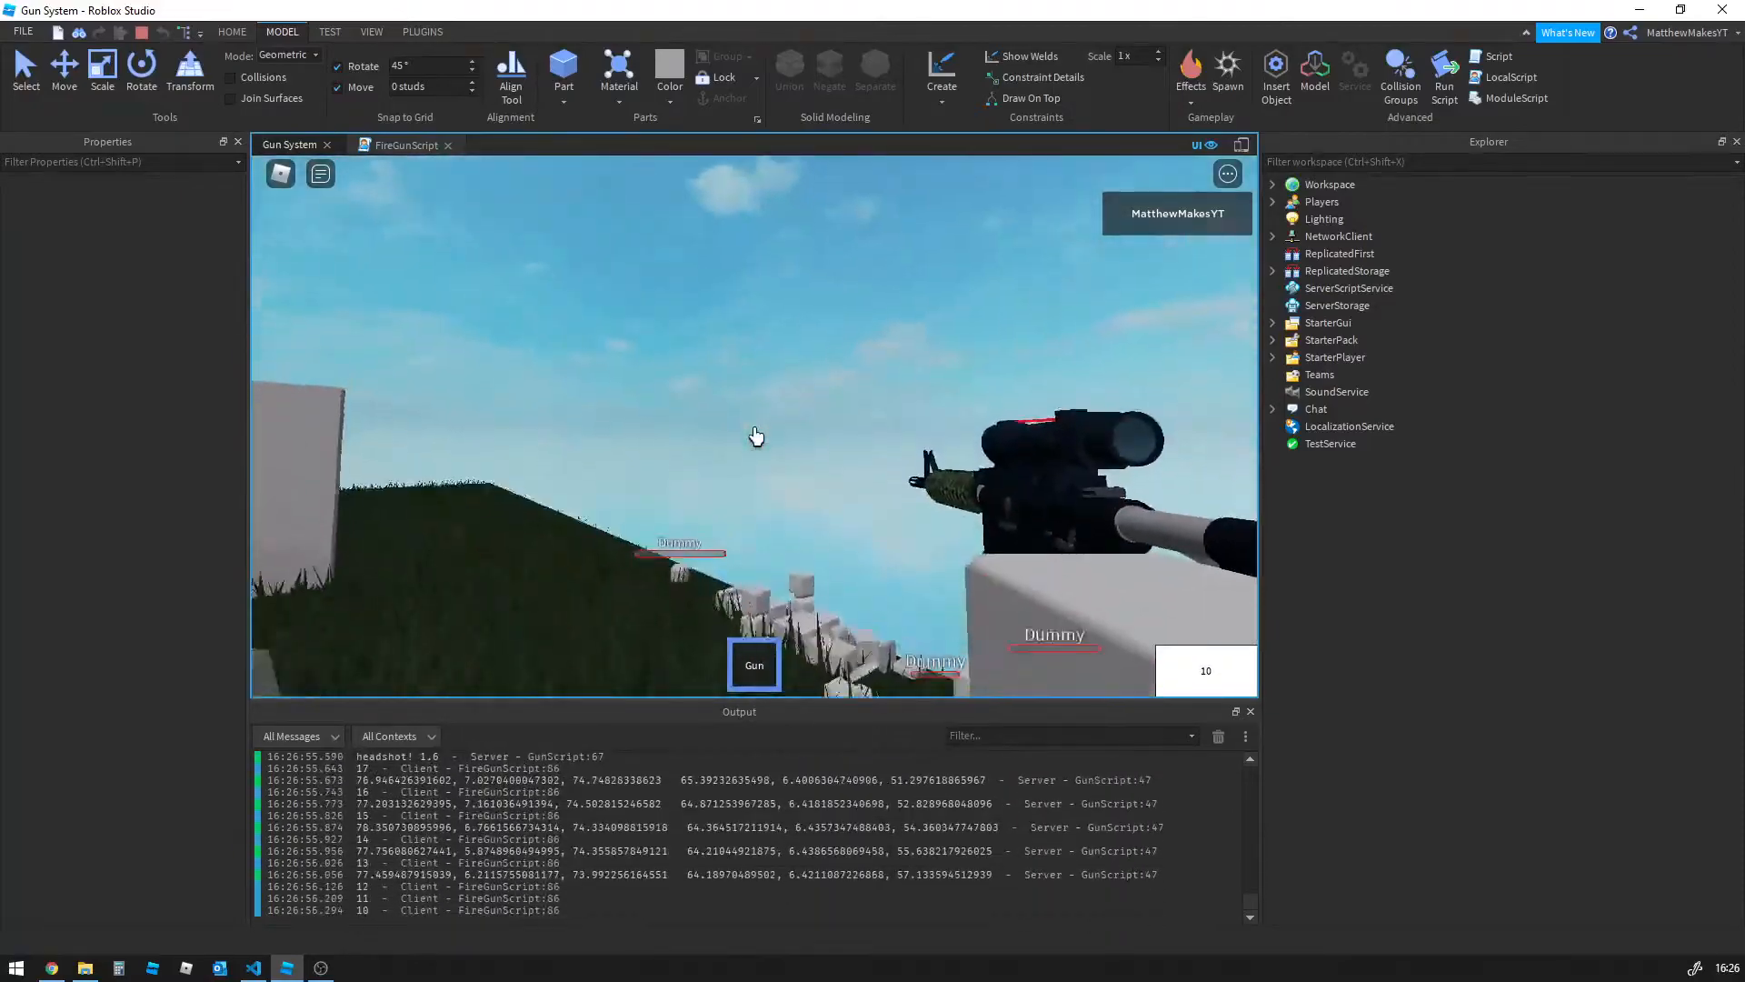
# Fire bursts at the grey wall to check the recoil pattern, reloading between them, and stop the playtest
pyautogui.moveTo(756, 436); pyautogui.dragTo(755, 435)
pyautogui.press('r')
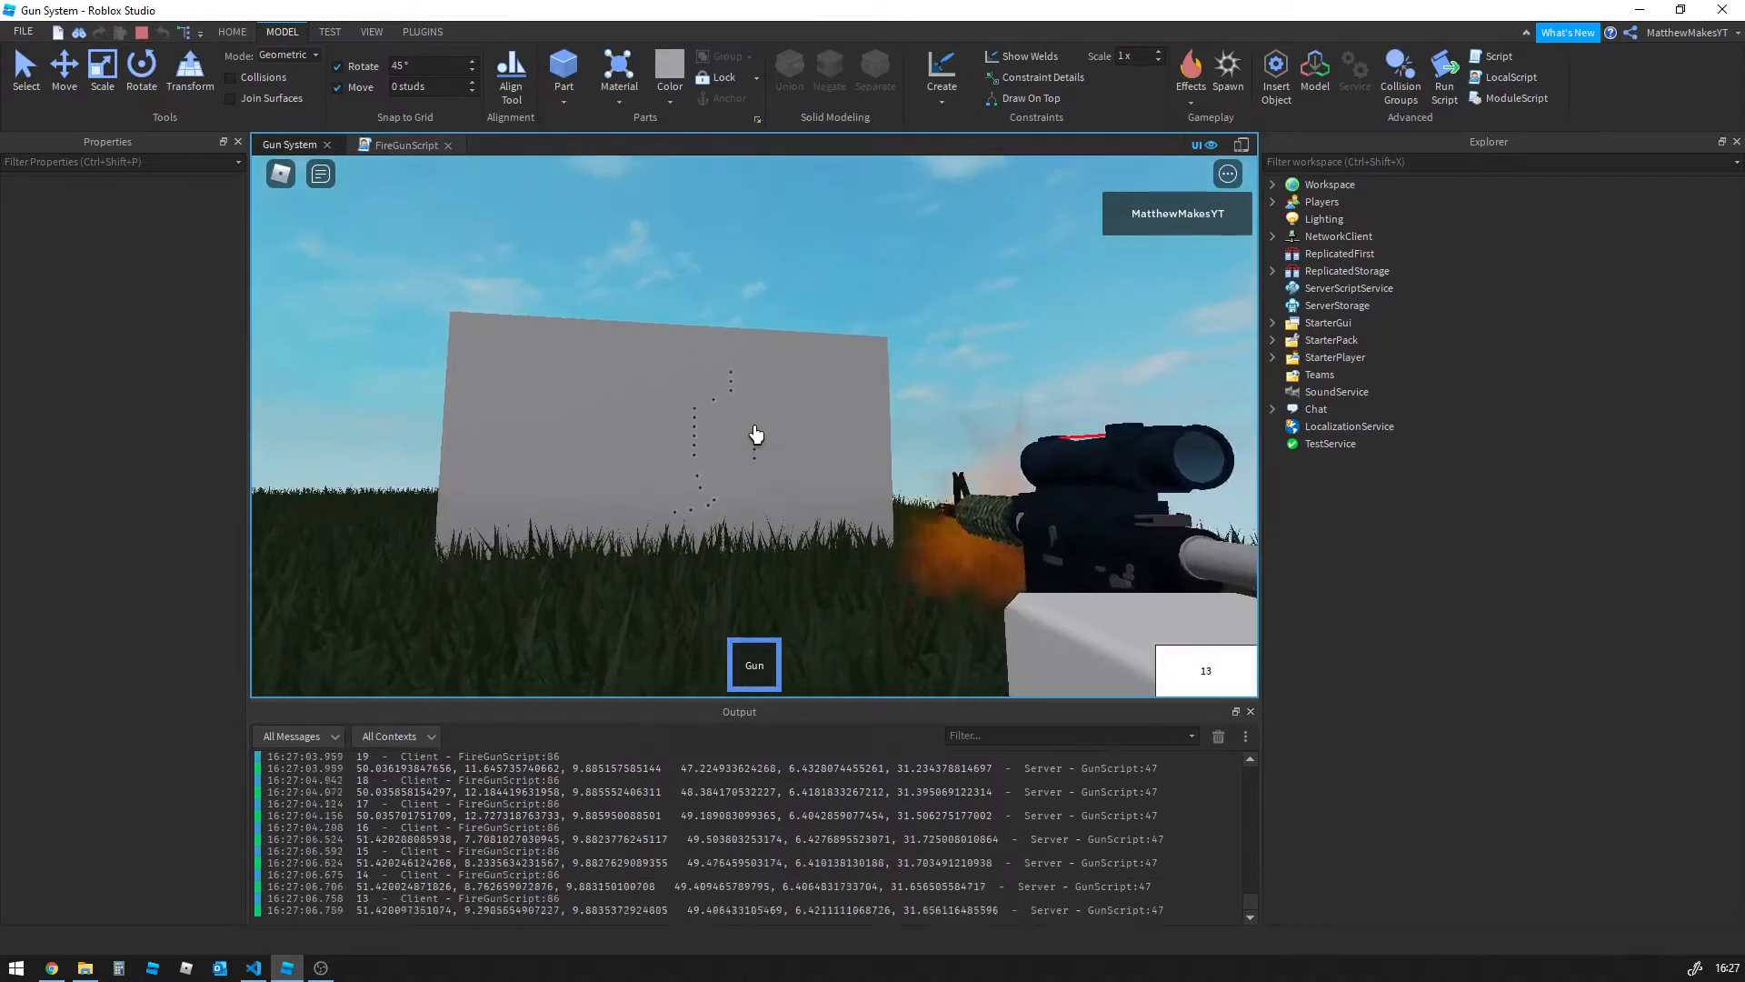
pyautogui.press('r')
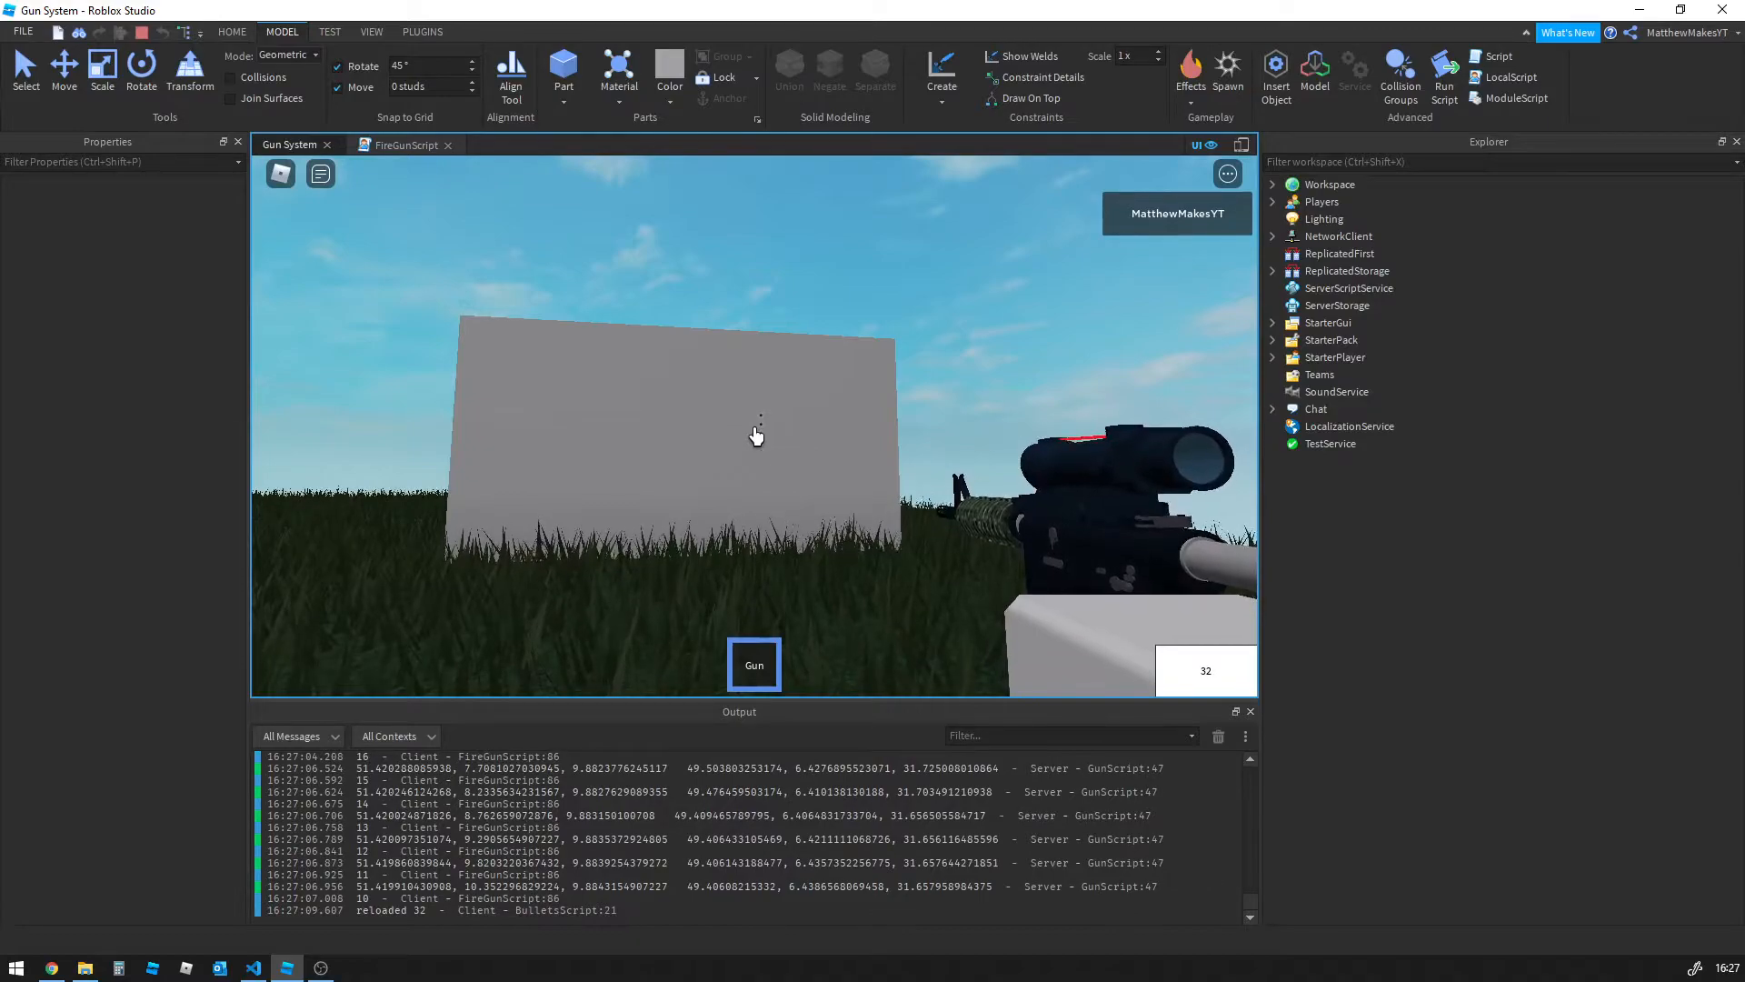
pyautogui.moveTo(756, 436); pyautogui.dragTo(756, 436)
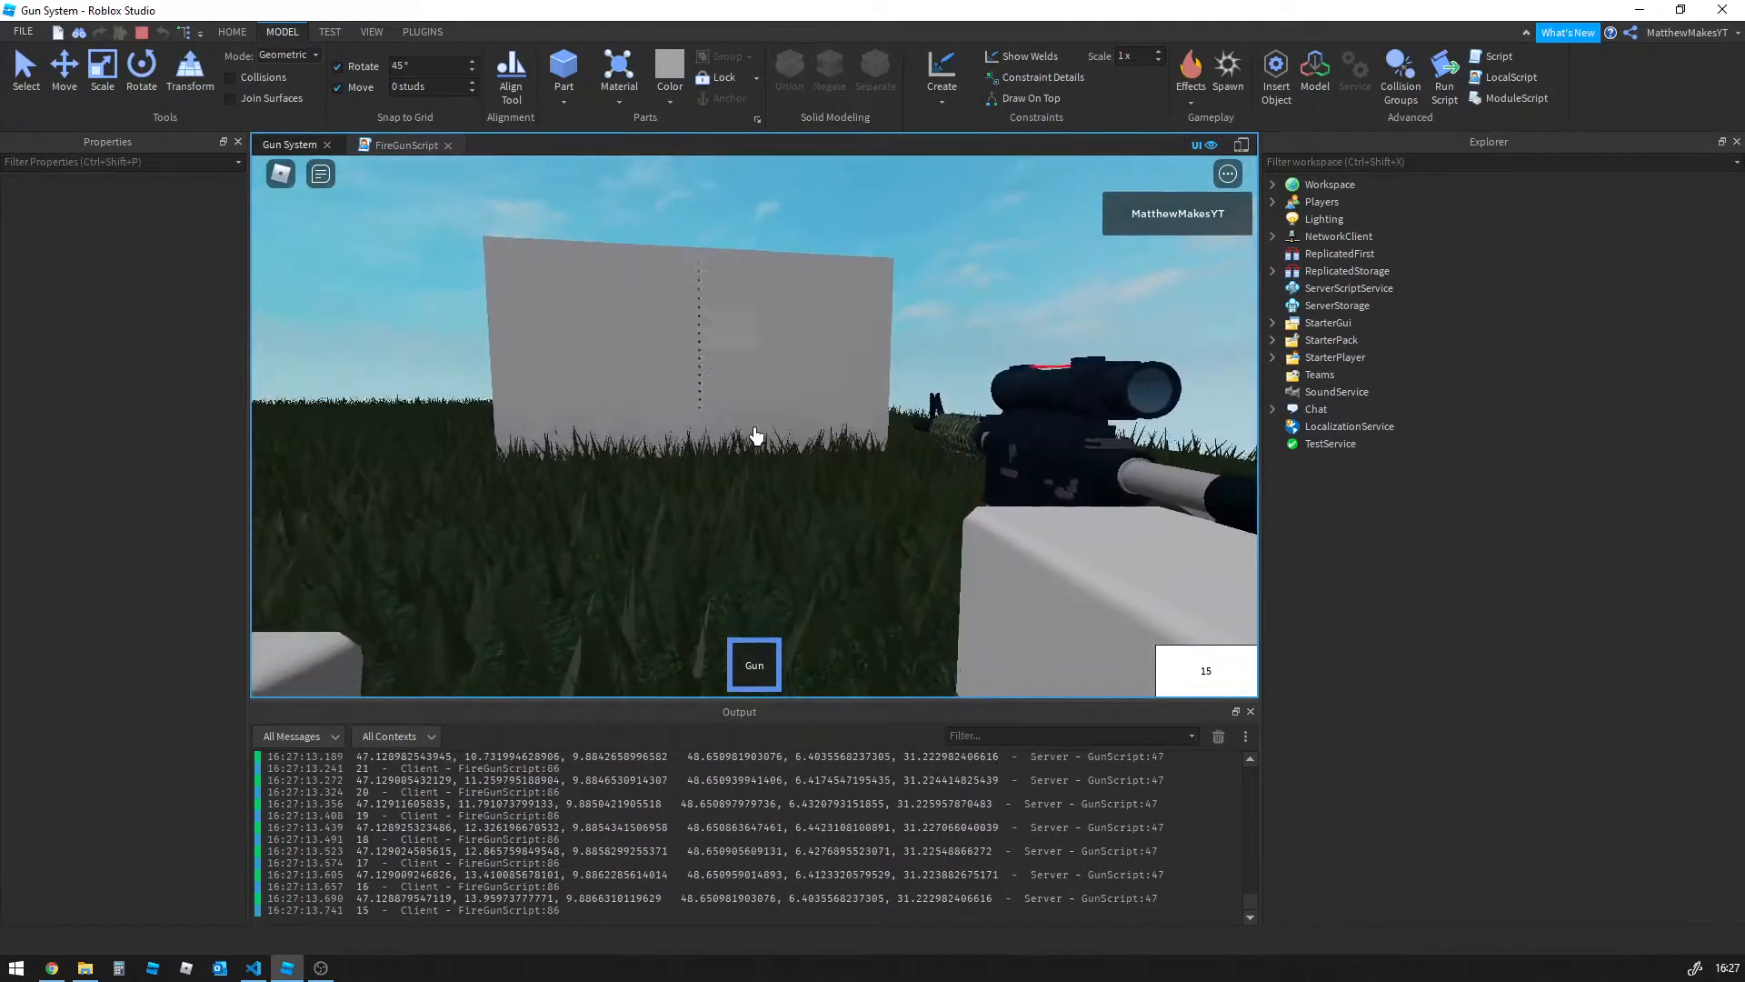
pyautogui.hotkey('shift', 'F5')
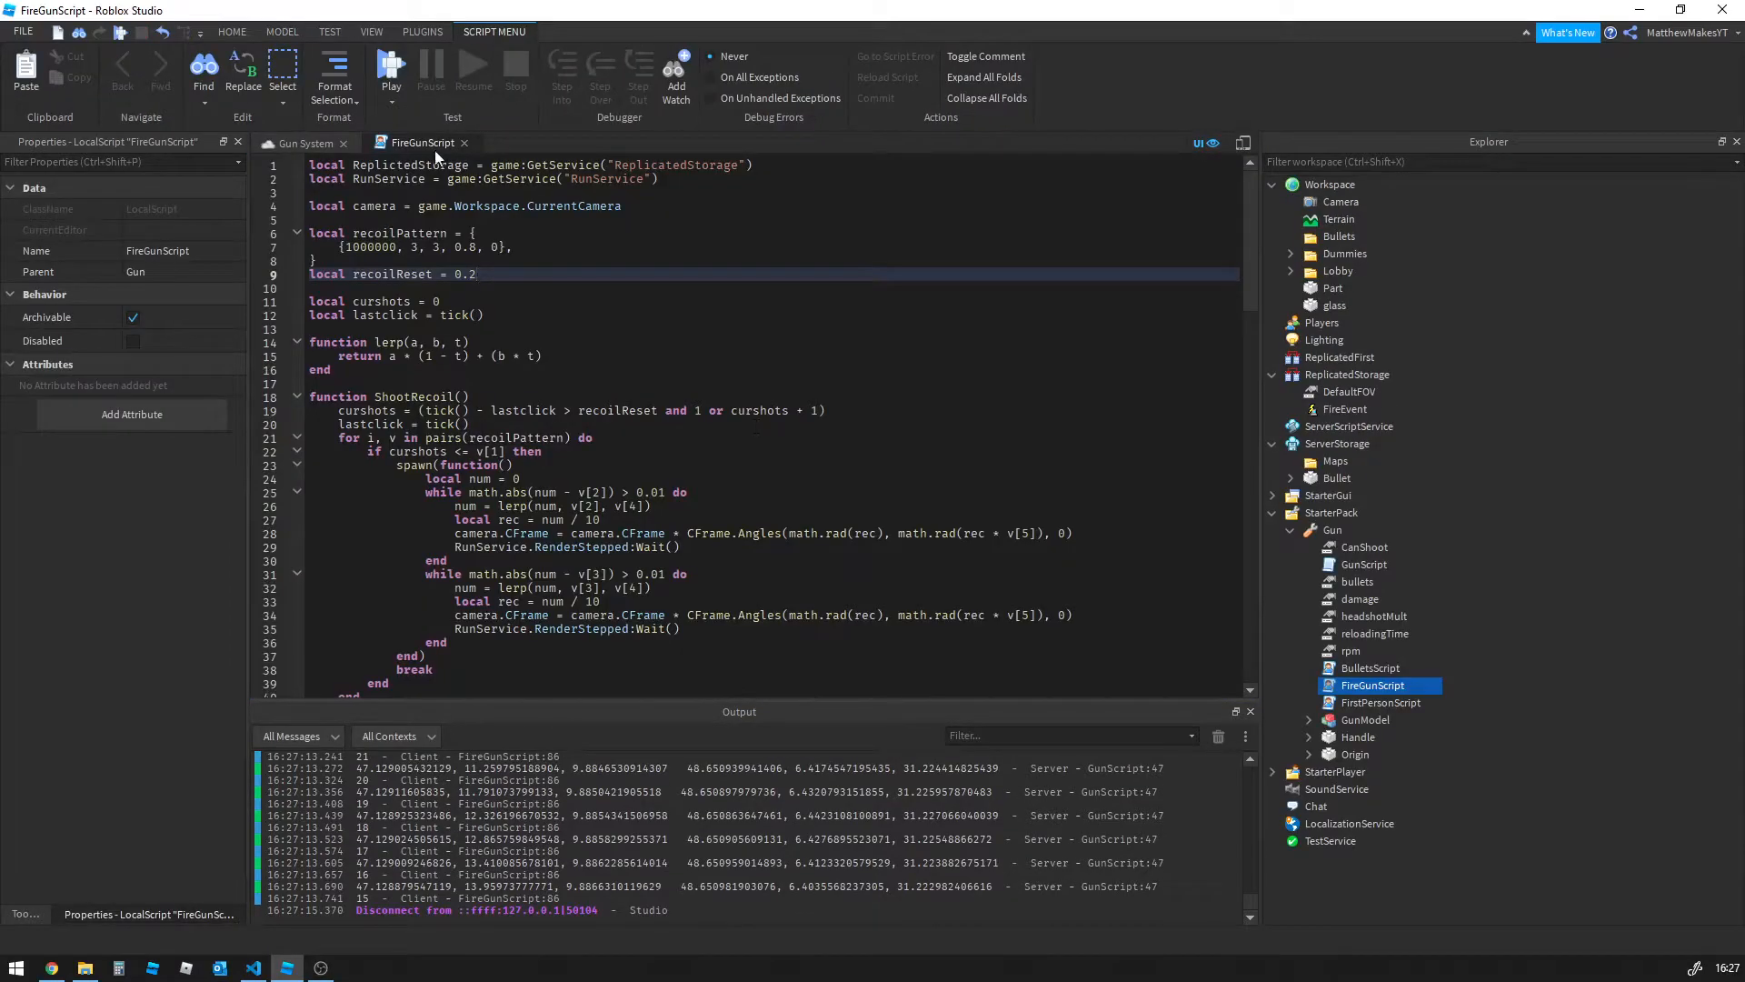
# Close FireGunScript and move the Gun tool from StarterPack into Workspace so its model appears in the scene
pyautogui.click(462, 144)
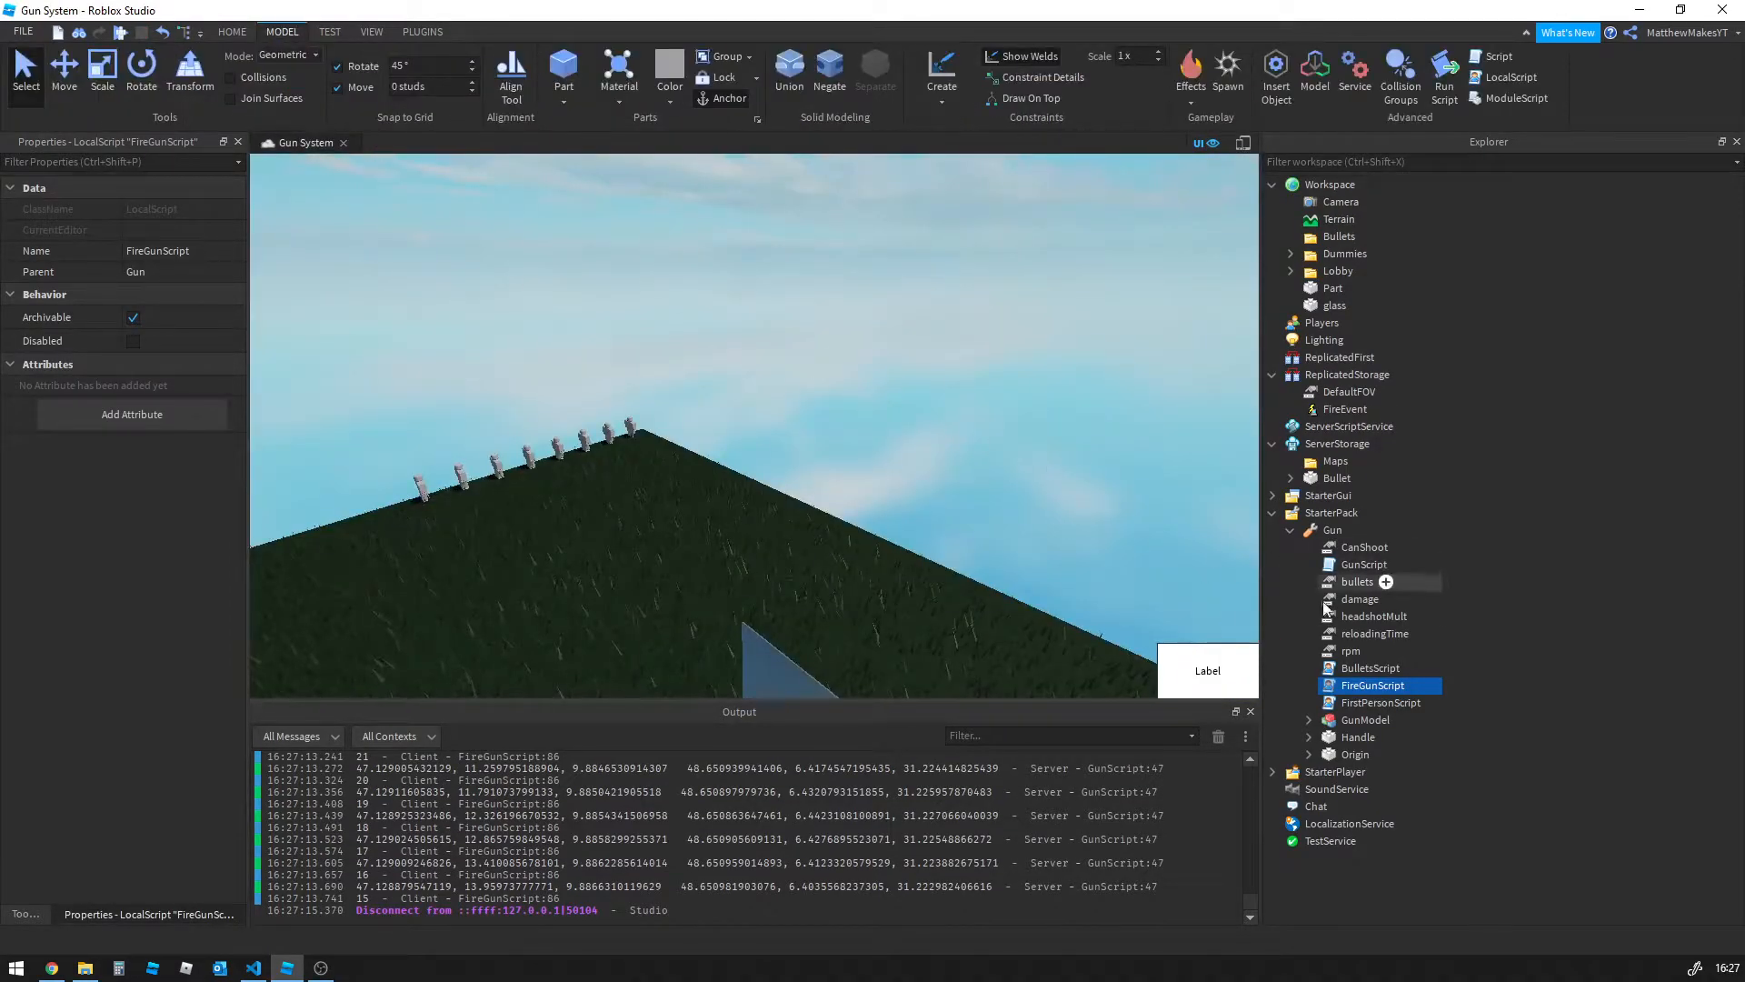
pyautogui.click(1310, 756)
pyautogui.click(1331, 773)
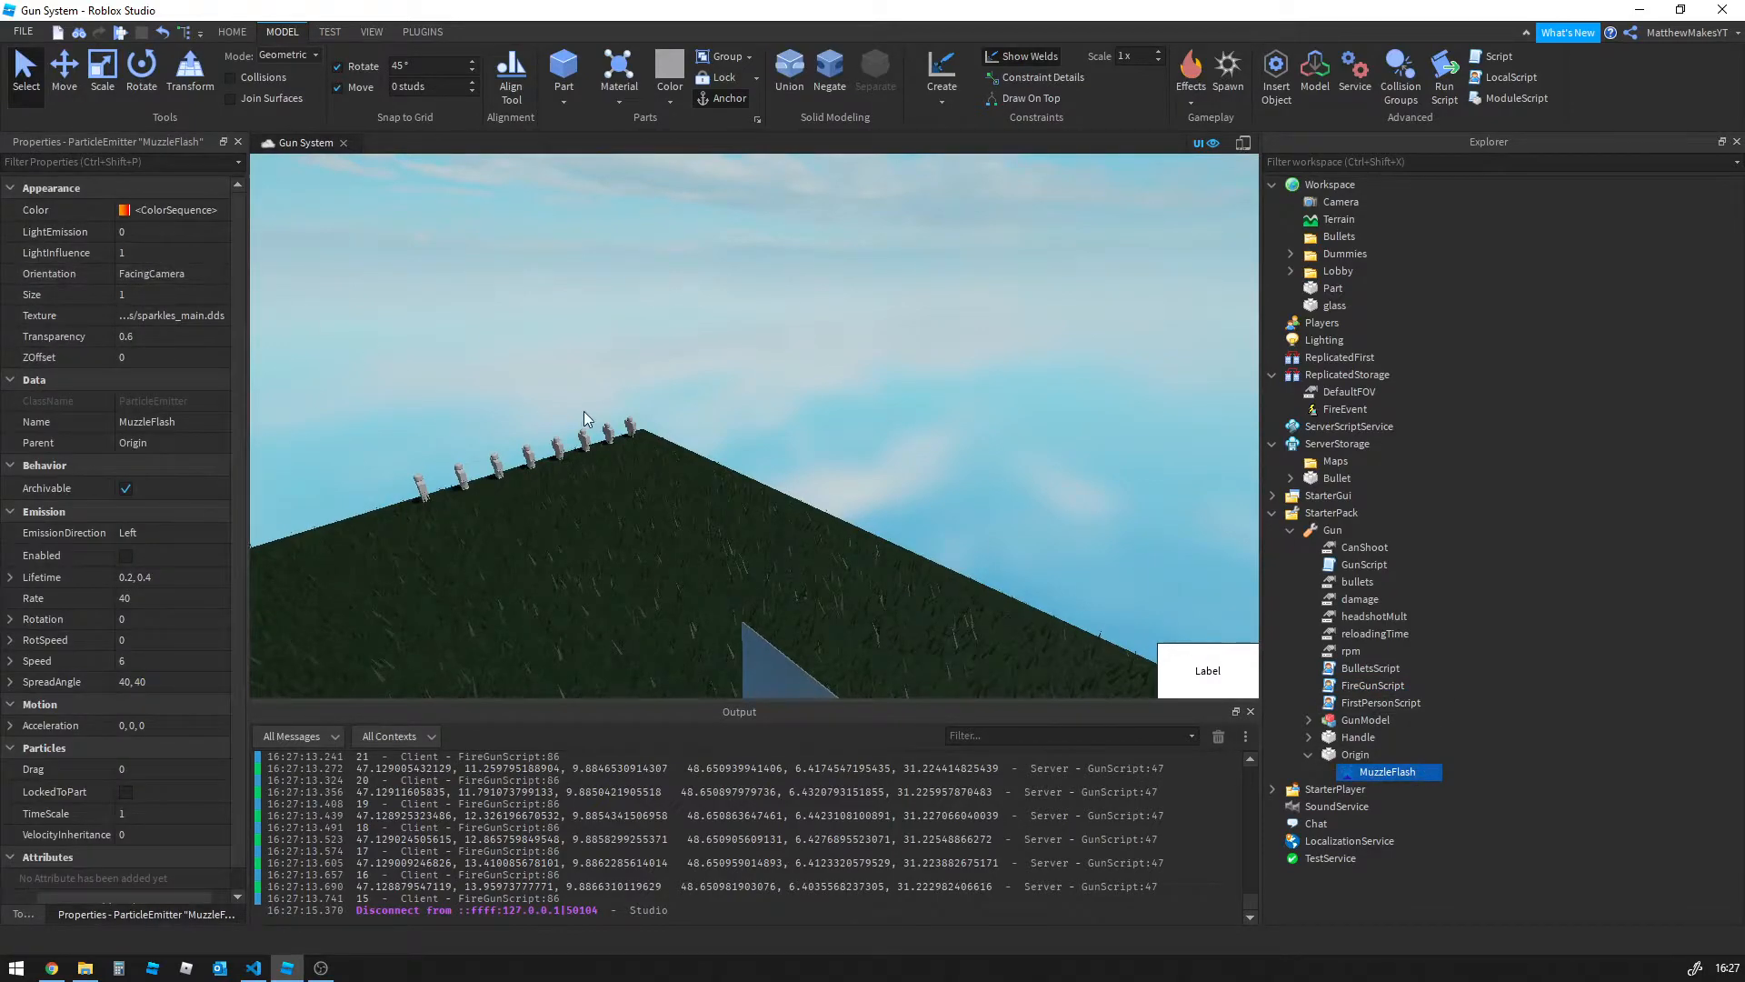
pyautogui.moveTo(1309, 530); pyautogui.dragTo(1334, 186)
pyautogui.click(1290, 288)
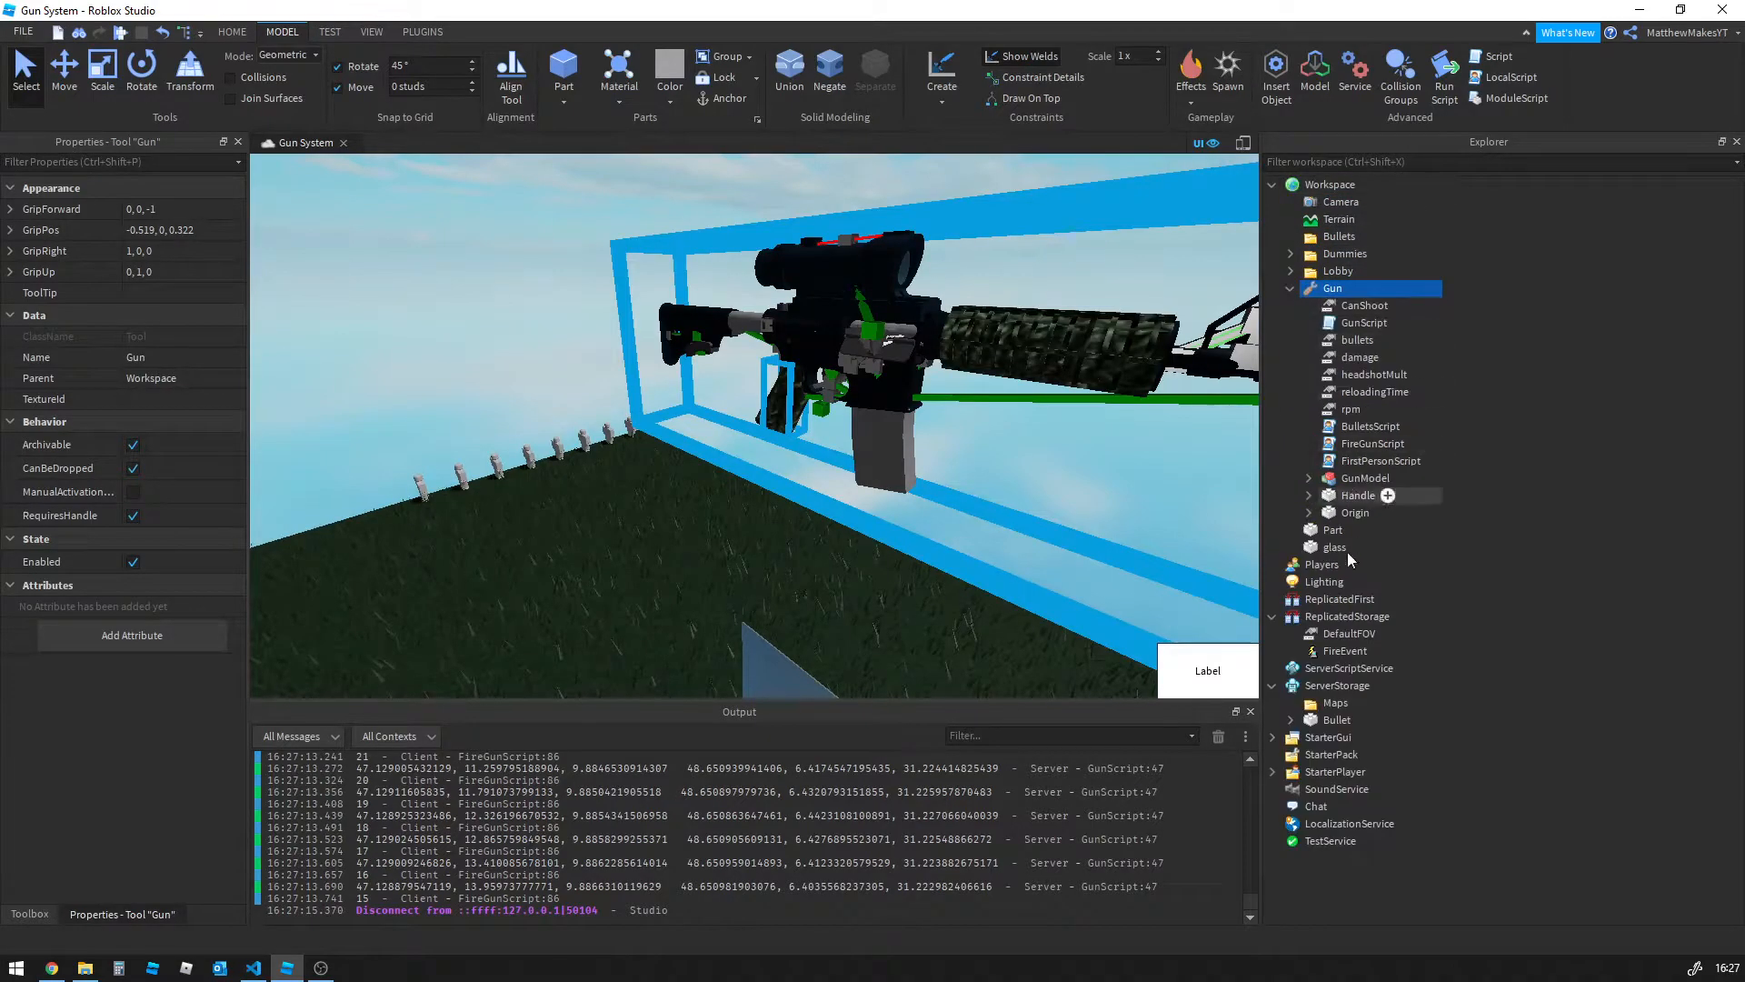
# Enable the MuzzleFlash emitter in the Gun's Origin part and view its particles from the side of the rifle
pyautogui.click(1309, 513)
pyautogui.click(1385, 530)
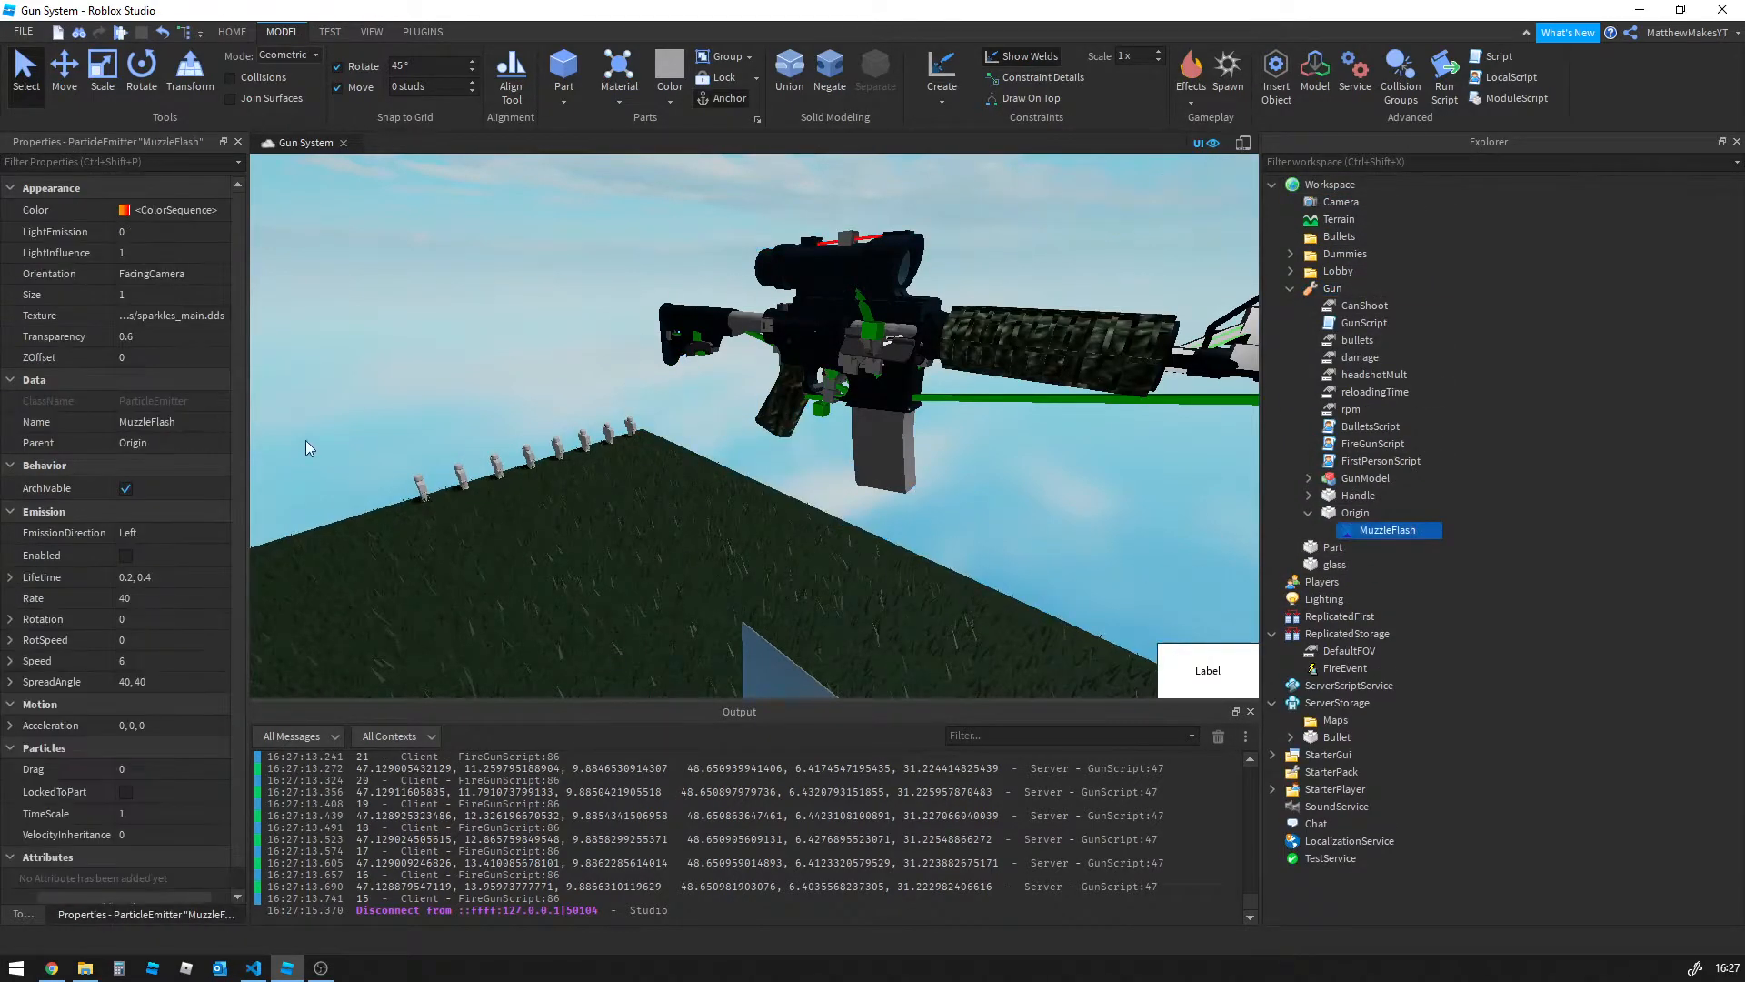
pyautogui.click(127, 556)
pyautogui.moveTo(805, 489); pyautogui.dragTo(805, 489, button='right')
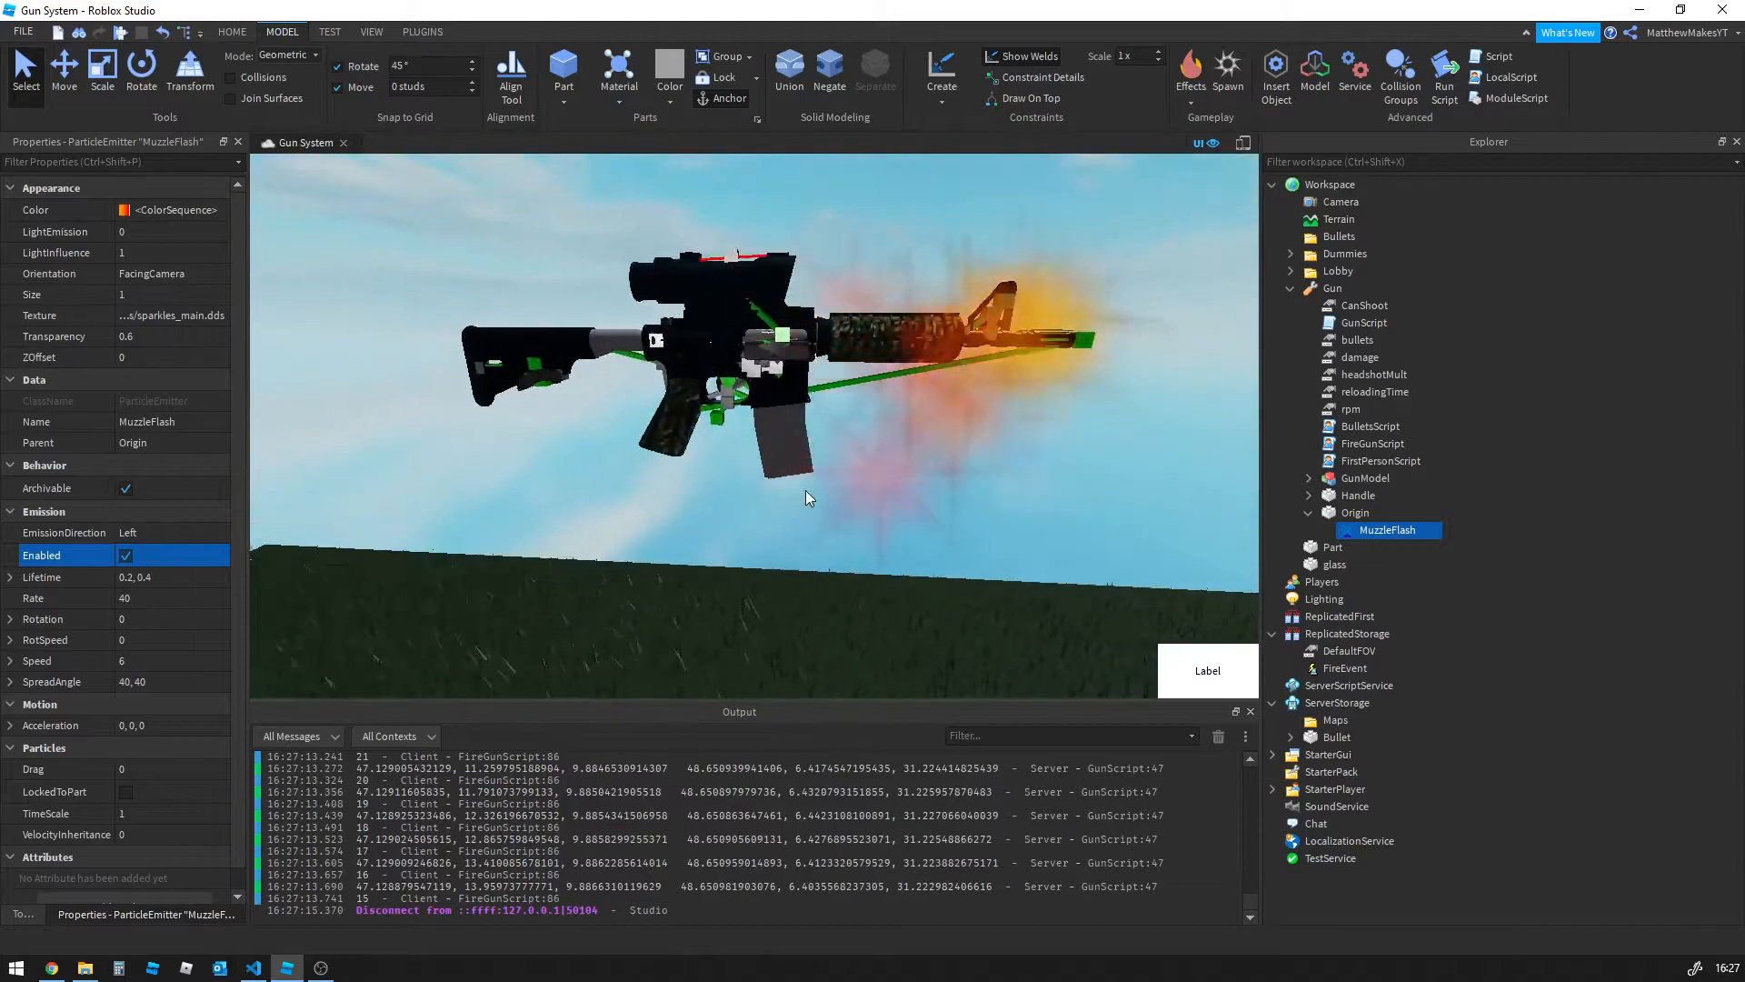
pyautogui.press('d')
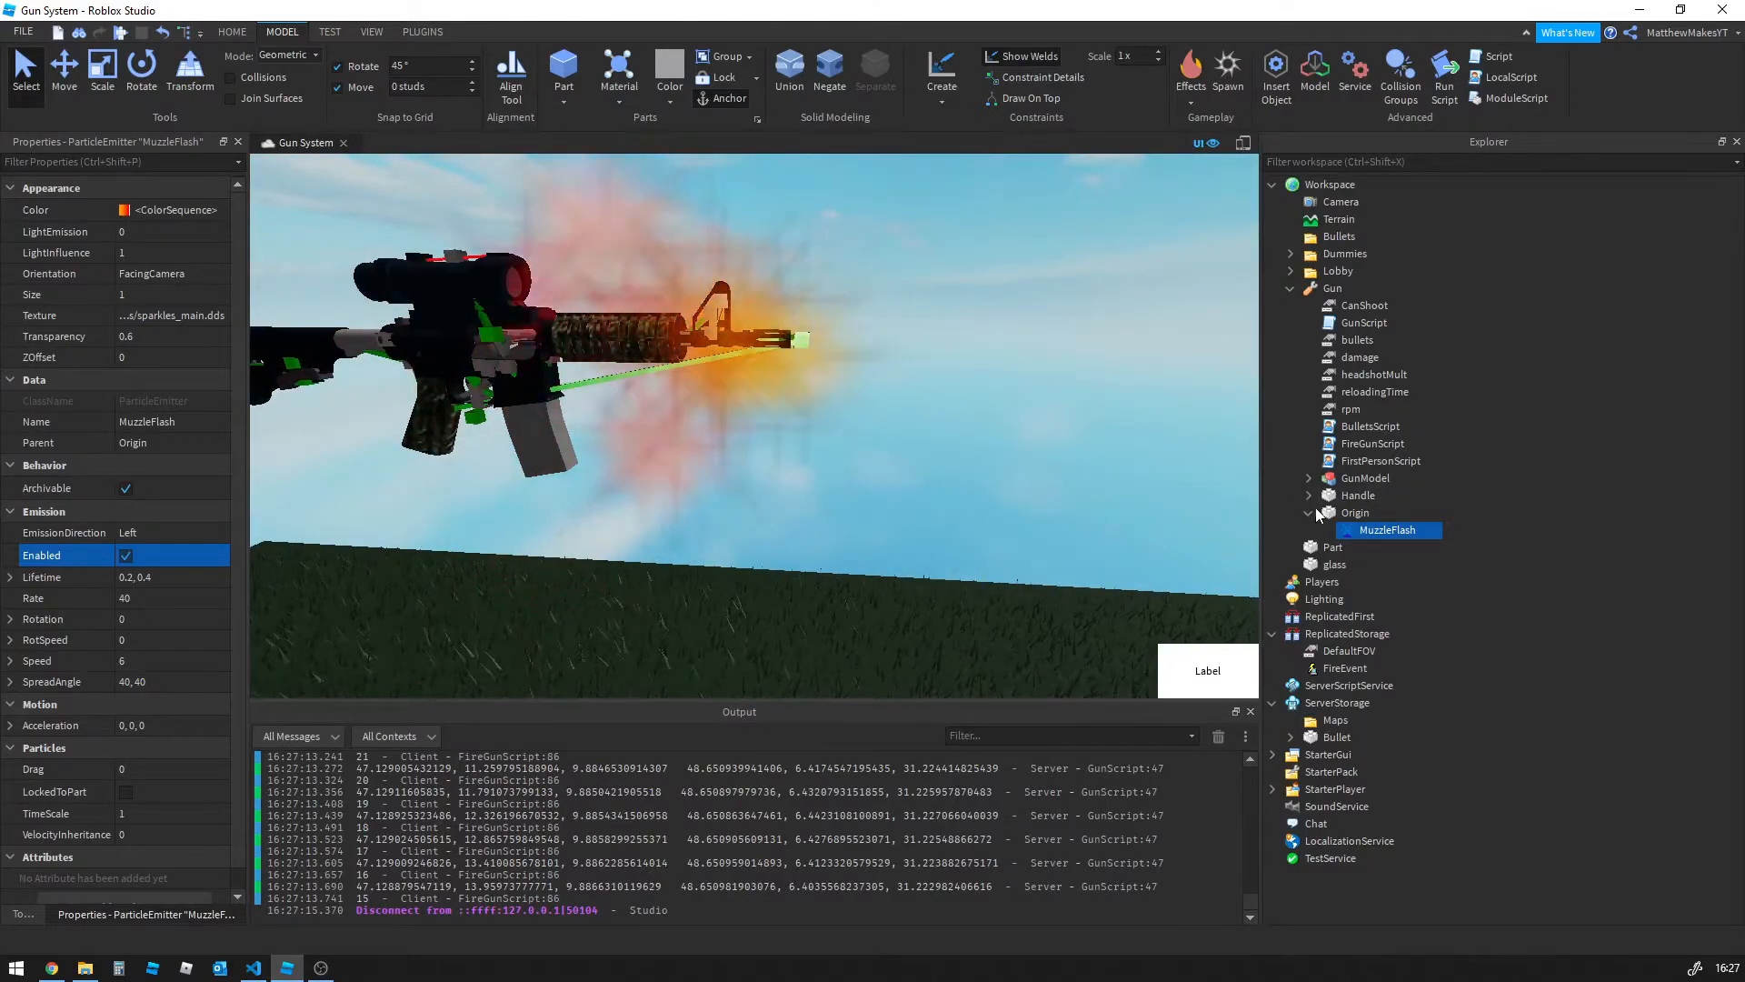
pyautogui.click(1324, 513)
pyautogui.moveTo(902, 439); pyautogui.dragTo(940, 396, button='right')
pyautogui.scroll(-5, 902, 439)
pyautogui.scroll(5, 940, 396)
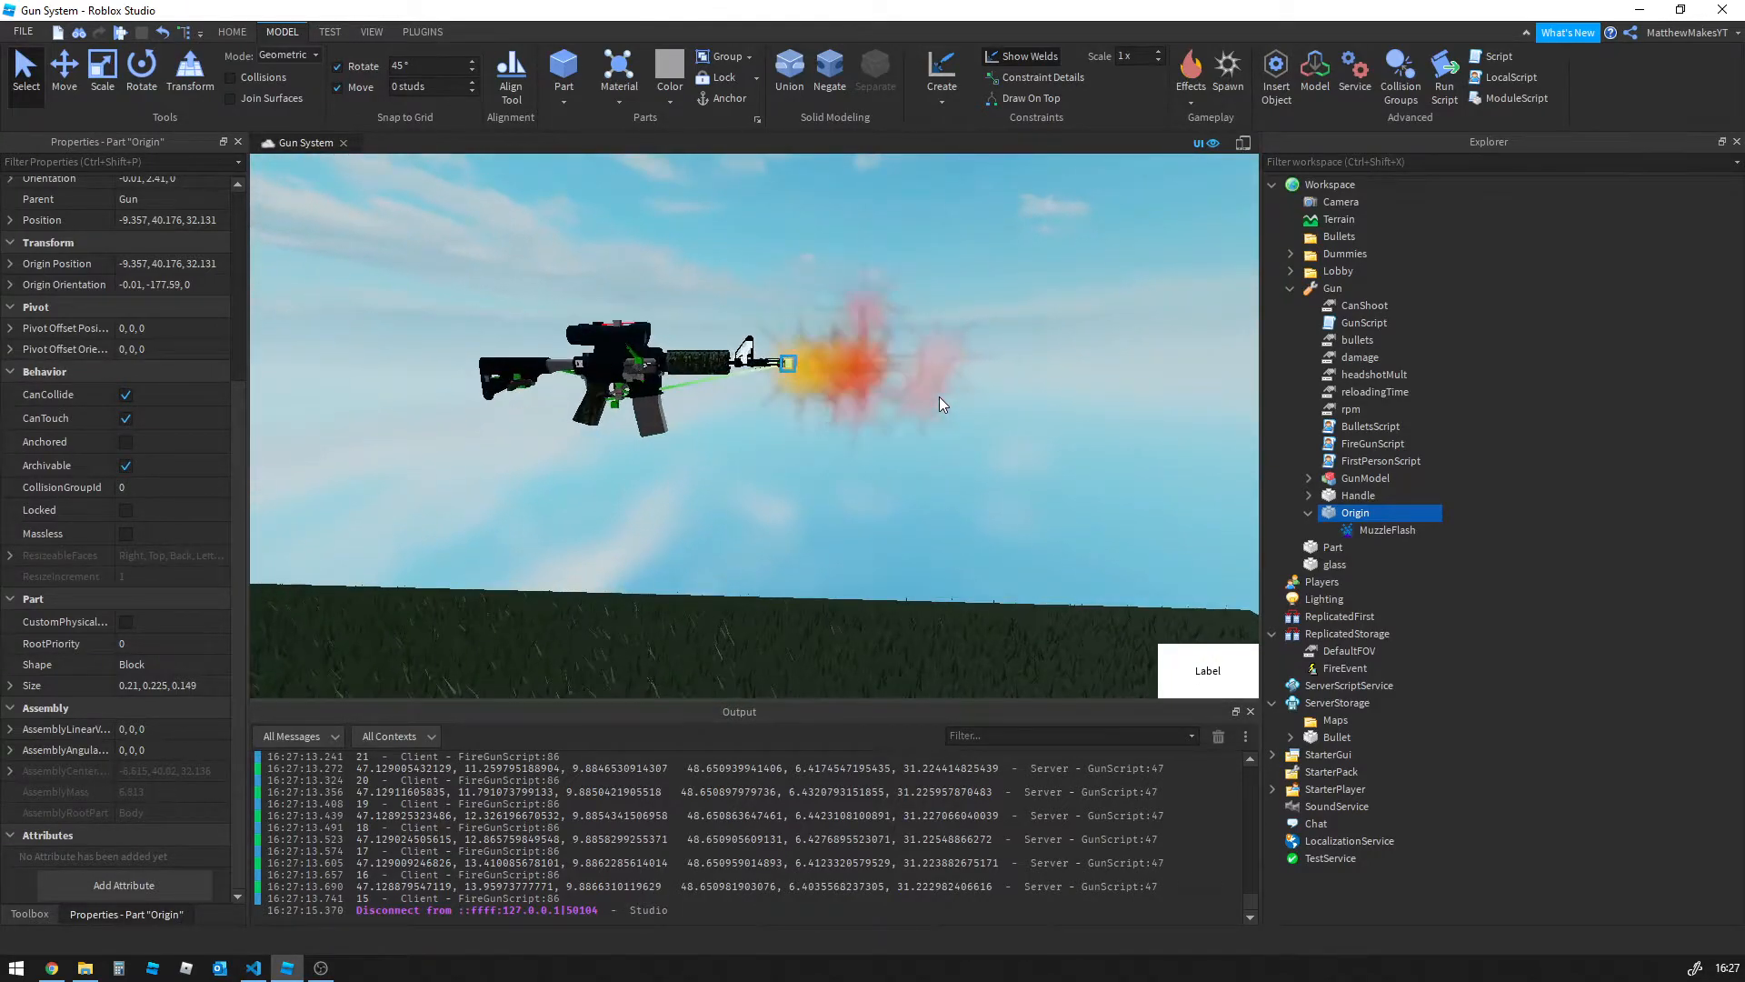
# Set the MuzzleFlash emitter's Rate to 100
pyautogui.click(1345, 531)
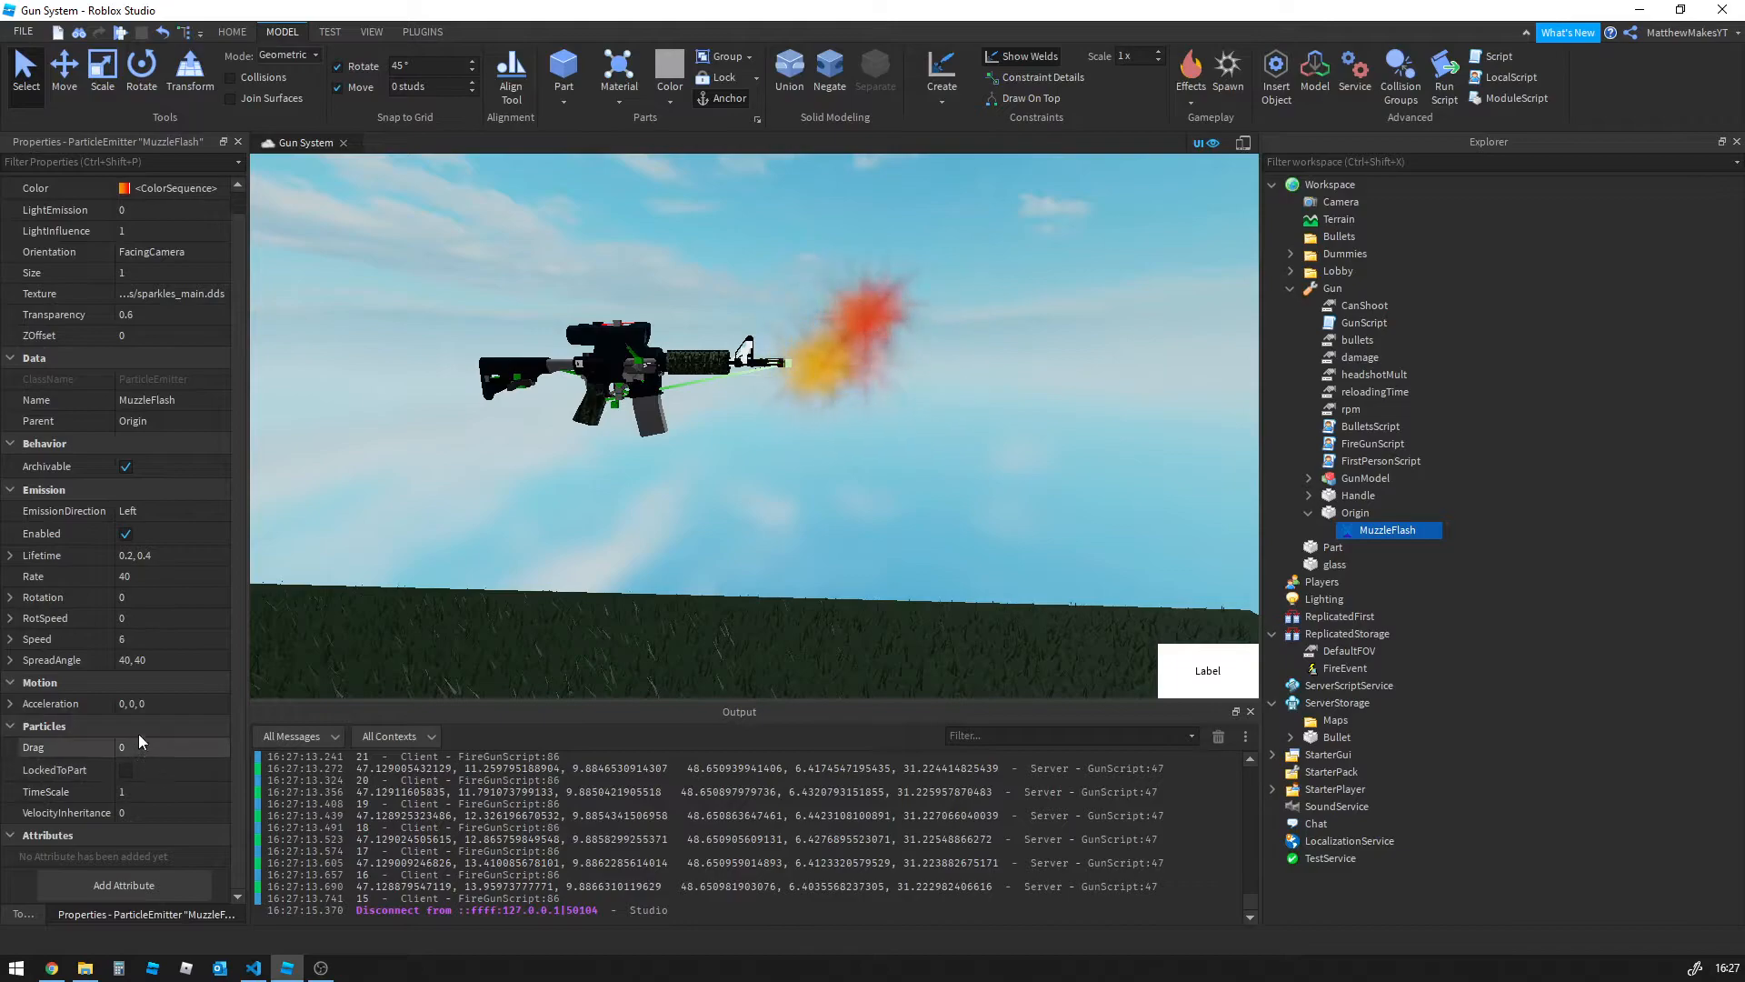
pyautogui.scroll(1, 147, 540)
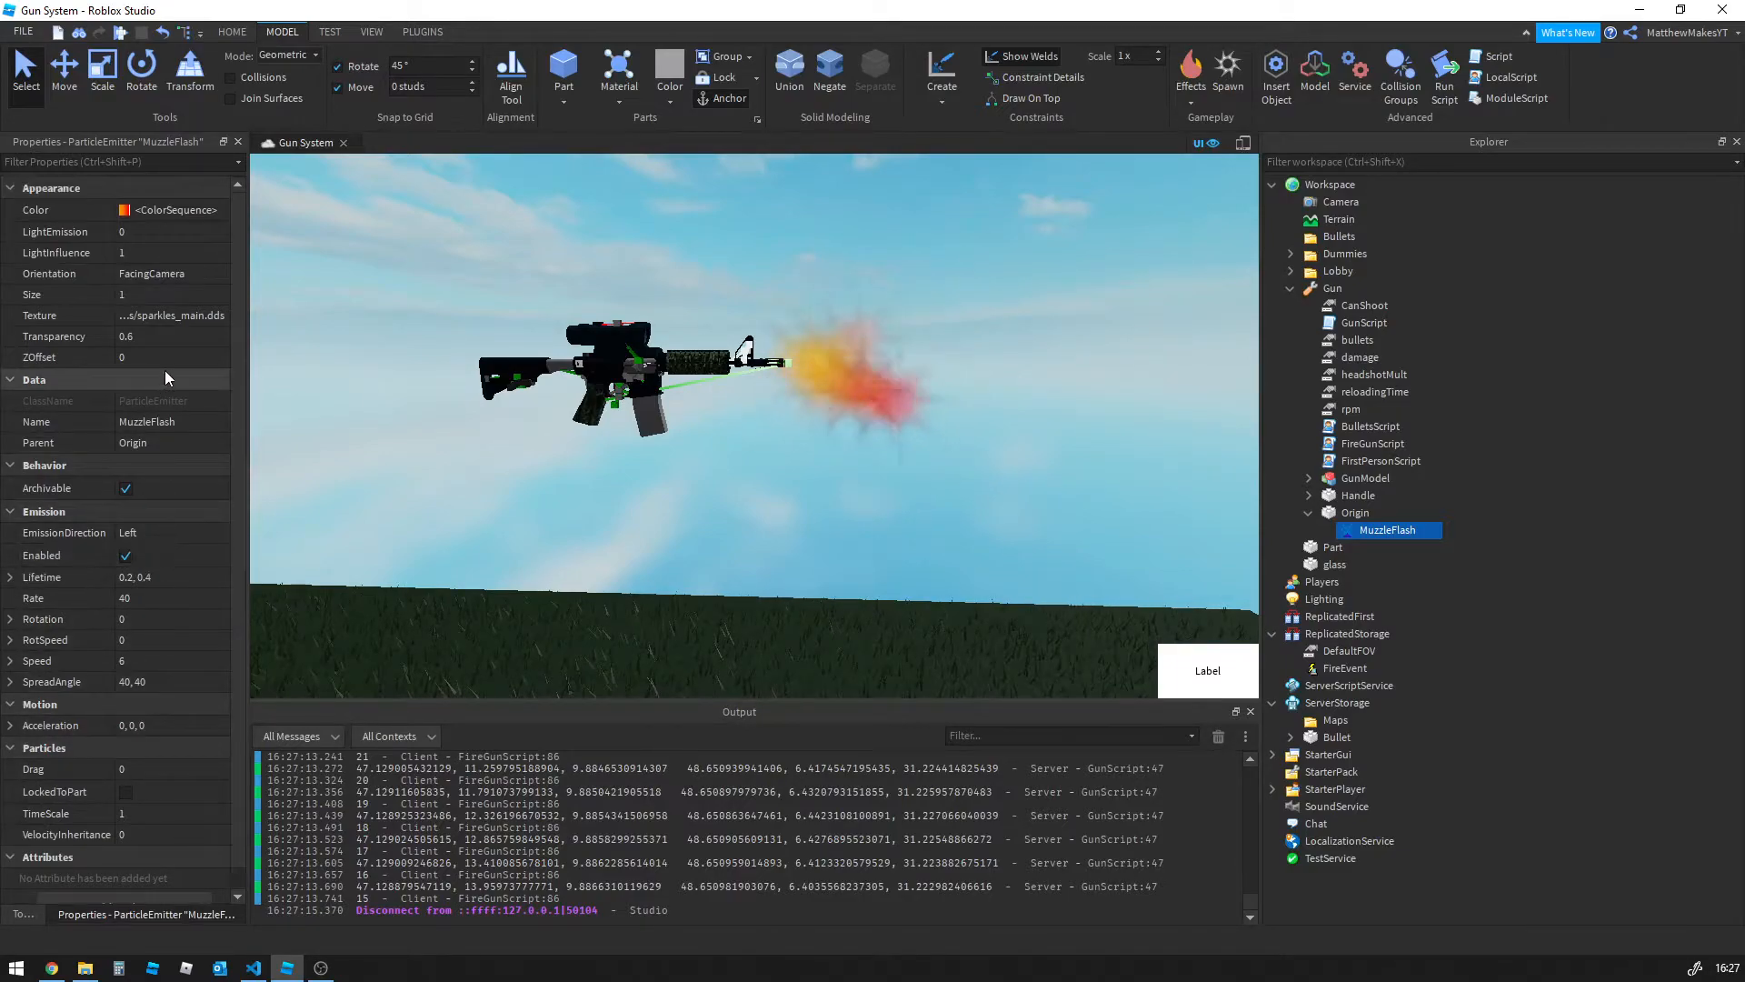
pyautogui.click(146, 602)
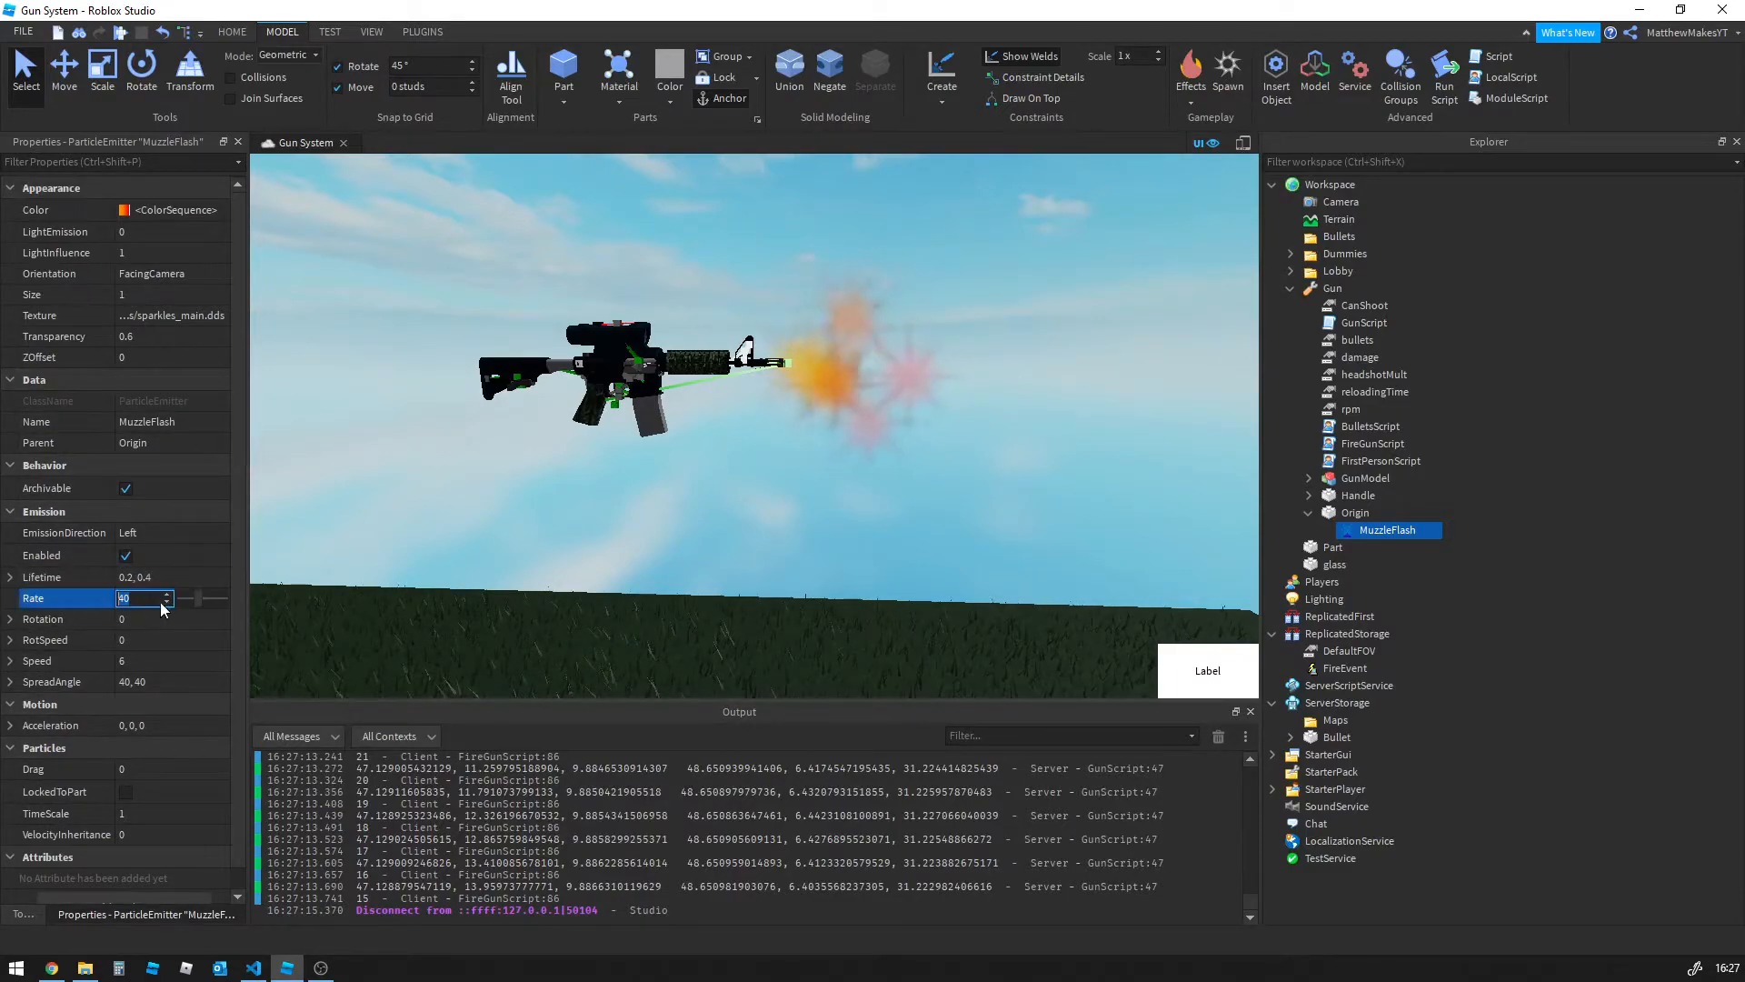
pyautogui.moveTo(191, 598); pyautogui.dragTo(226, 598)
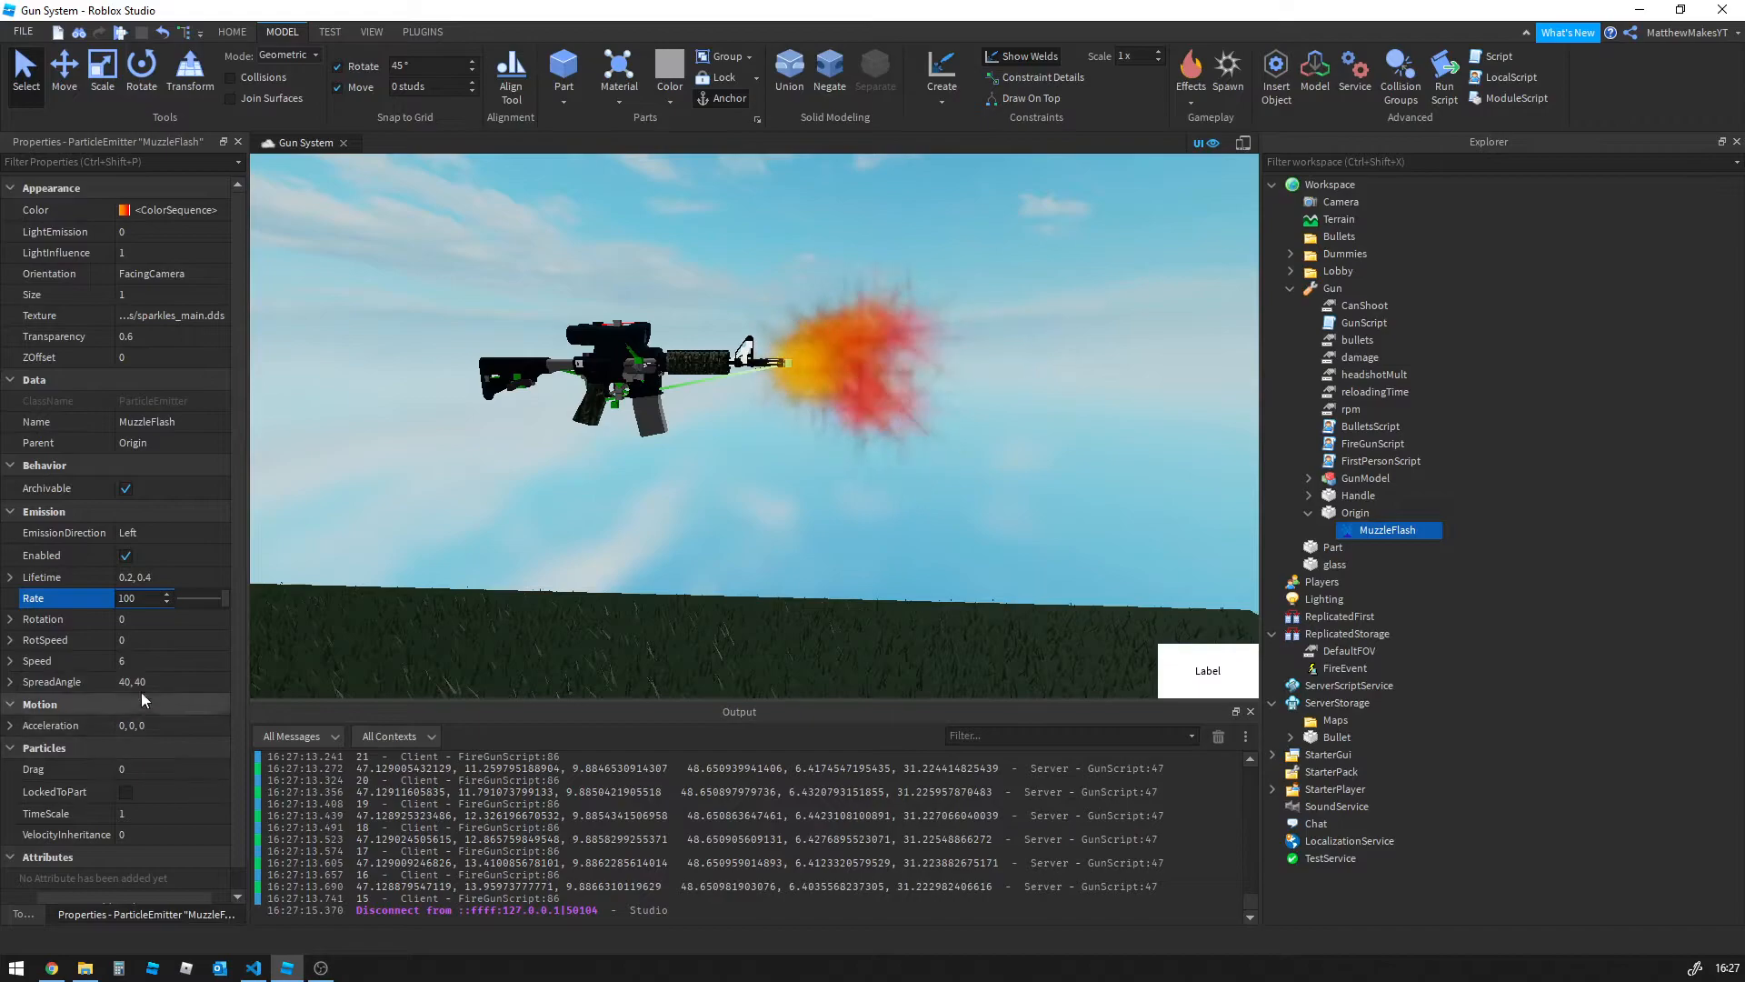
# Set the MuzzleFlash emitter's Lifetime range to 0.1, 0.2
pyautogui.click(129, 576)
pyautogui.write('1')
pyautogui.press('Right')
pyautogui.press('Right')
pyautogui.press('Right')
pyautogui.press('Right')
pyautogui.press('BackSpace')
pyautogui.write('2')
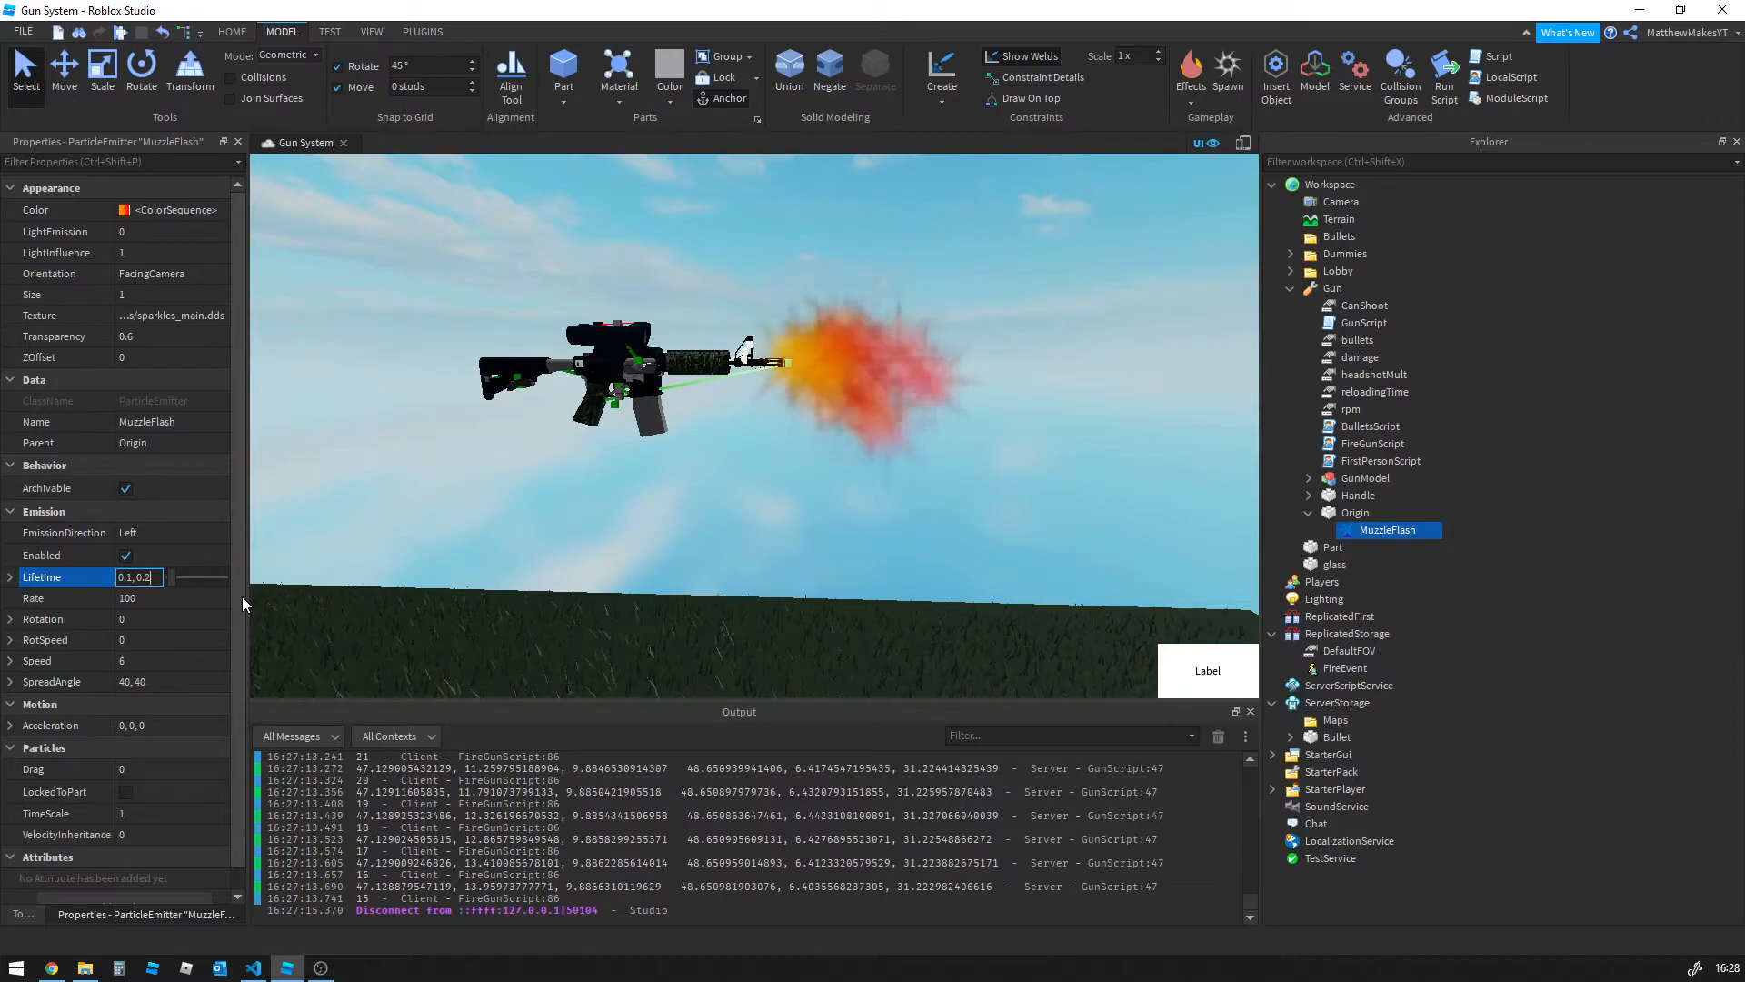
pyautogui.press('Return')
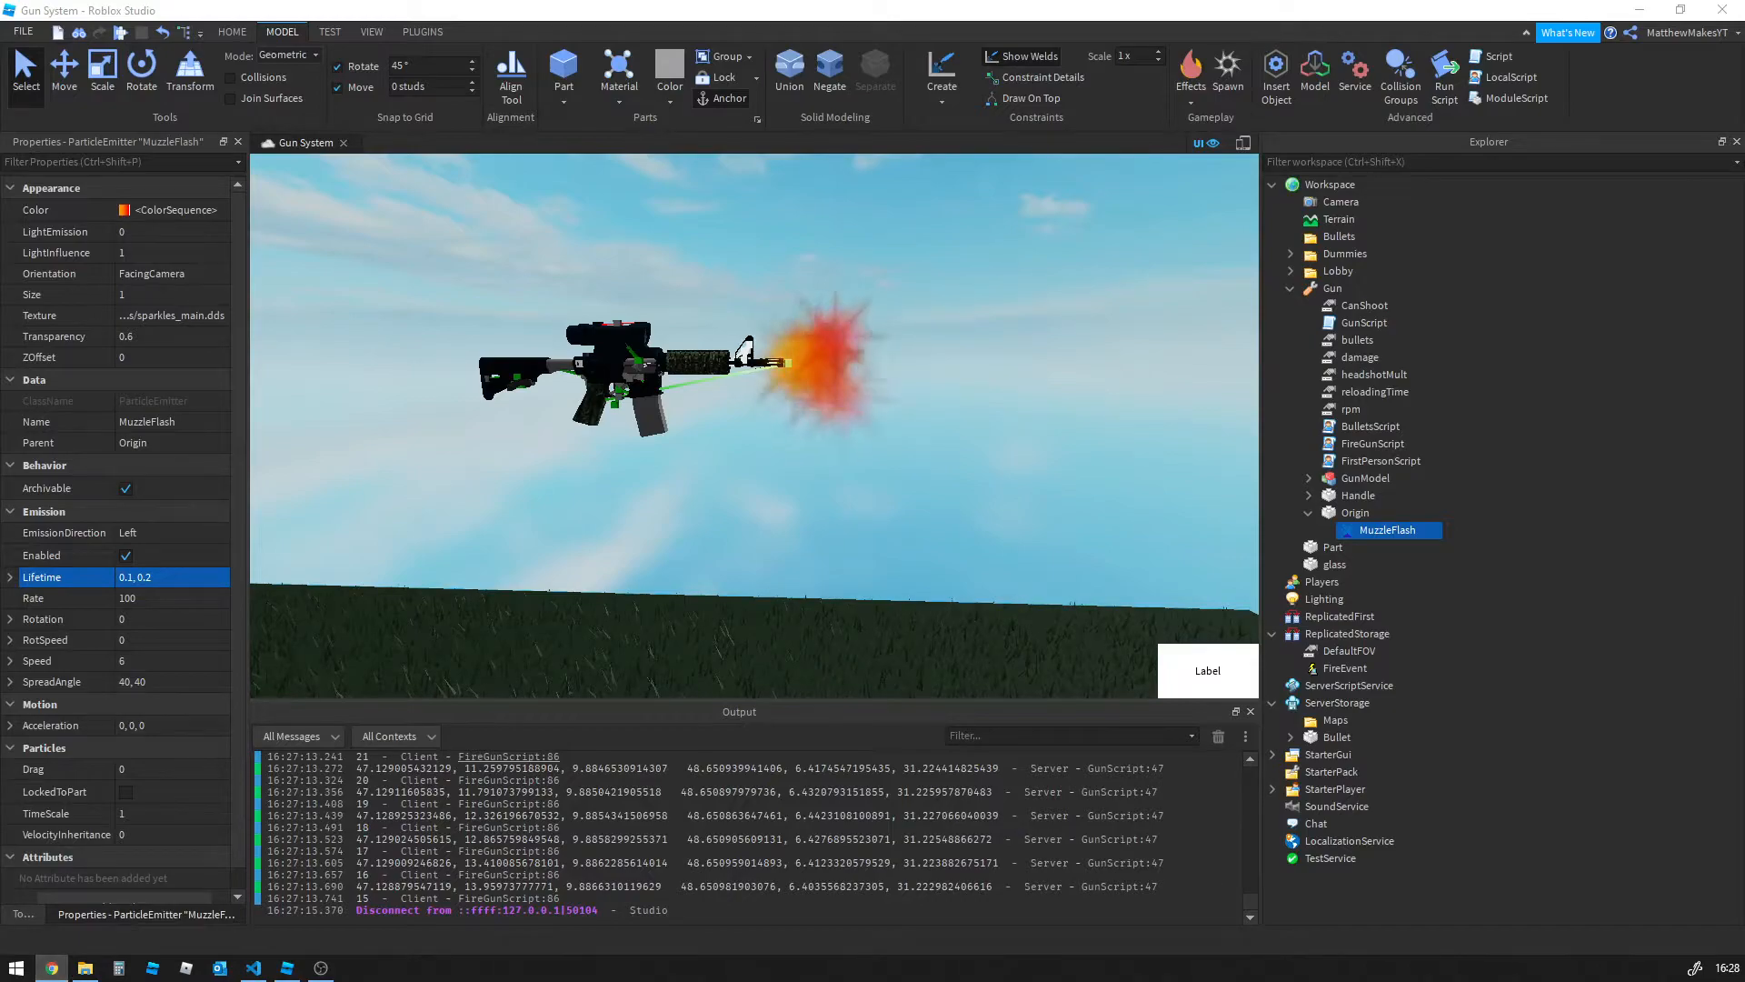
# Switch to Chrome and search Google for "partical texture fire roblox"
pyautogui.click(52, 968)
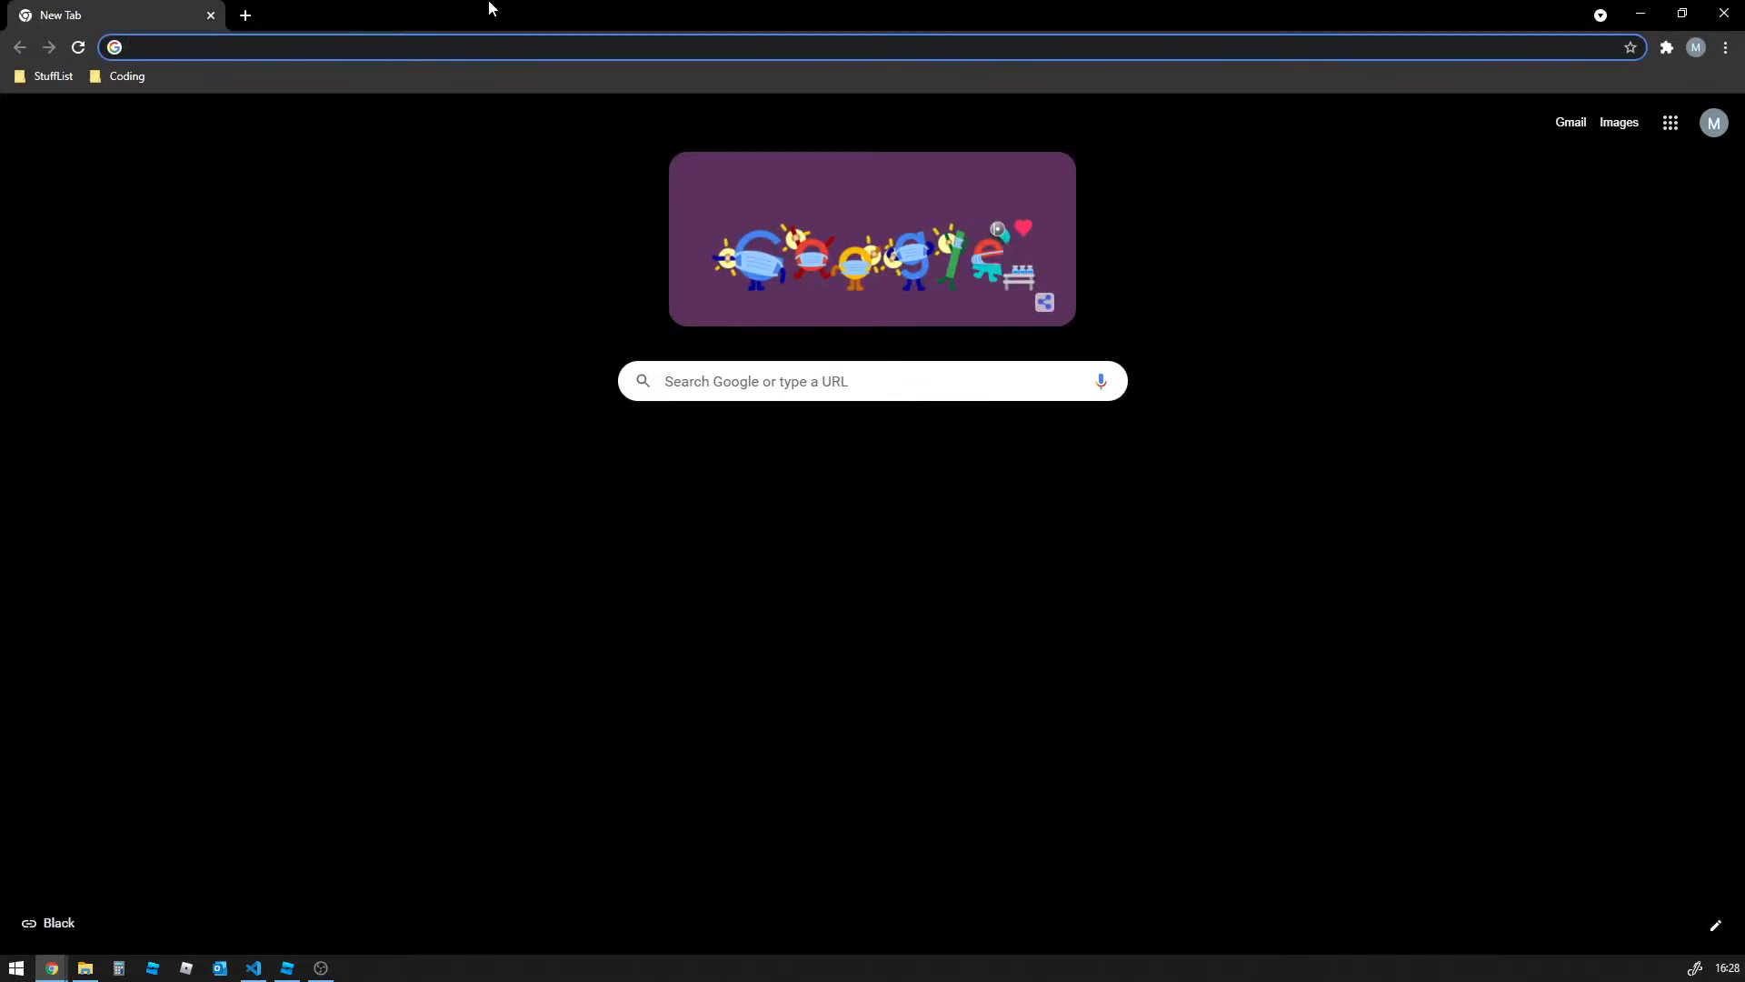
pyautogui.click(446, 47)
pyautogui.click(391, 431)
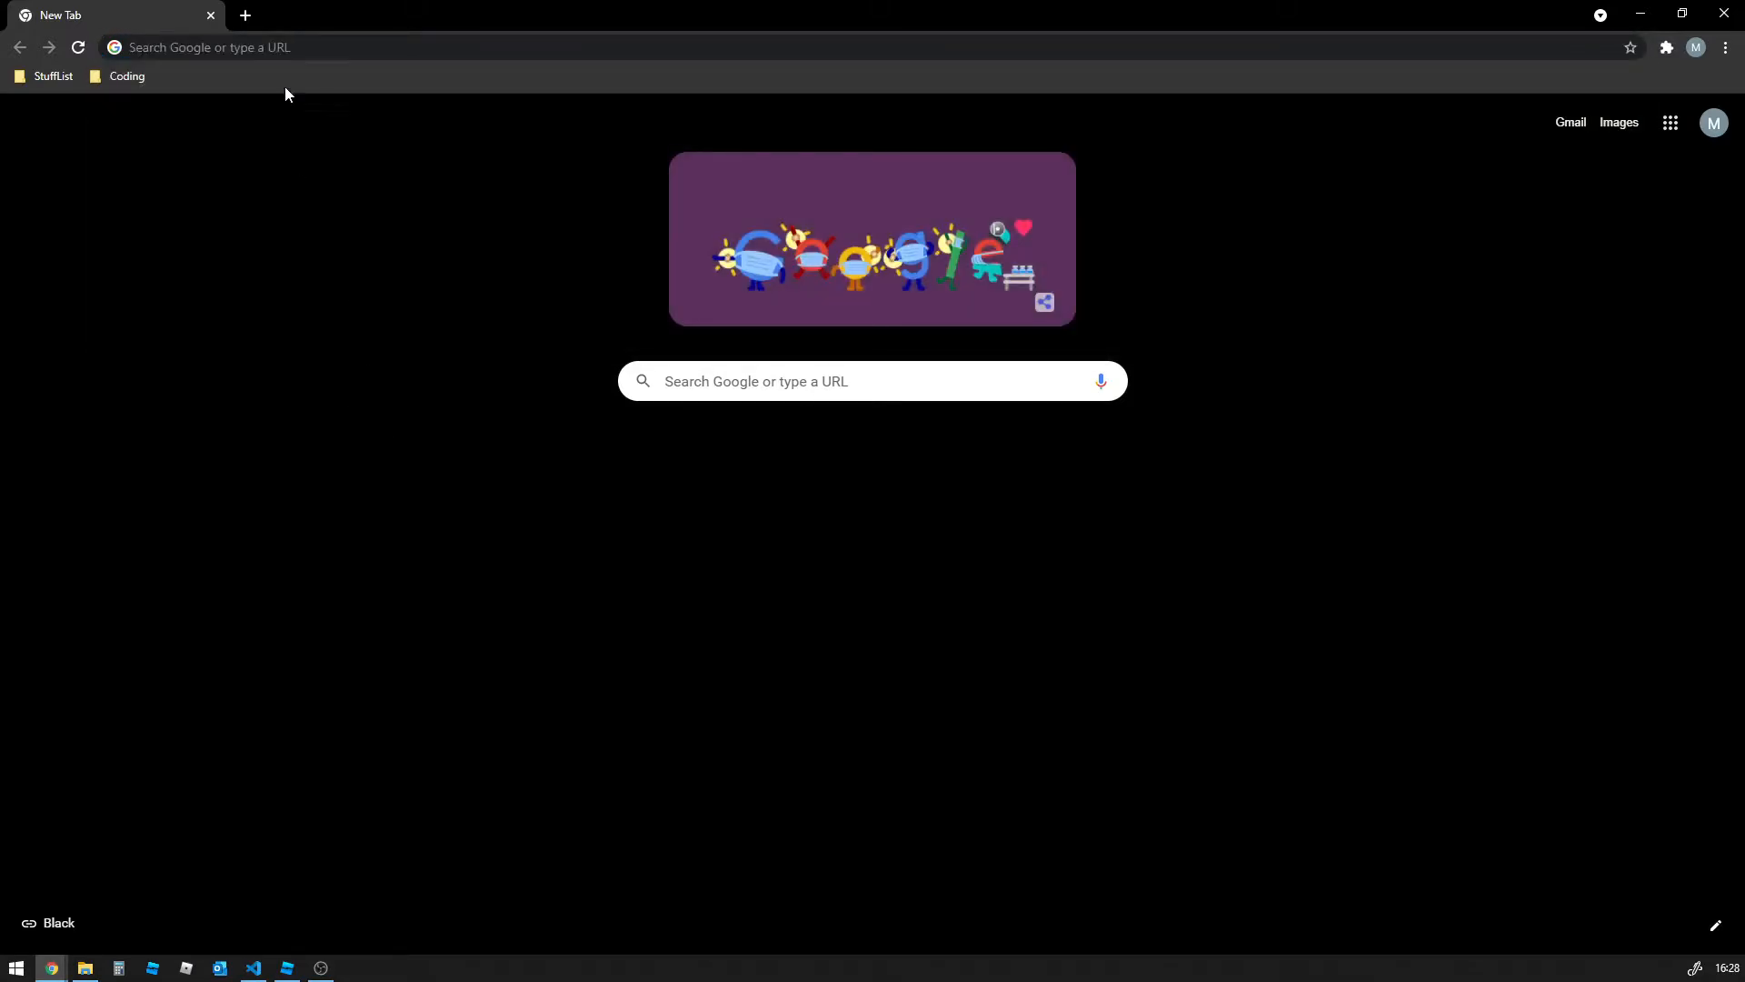
pyautogui.click(373, 47)
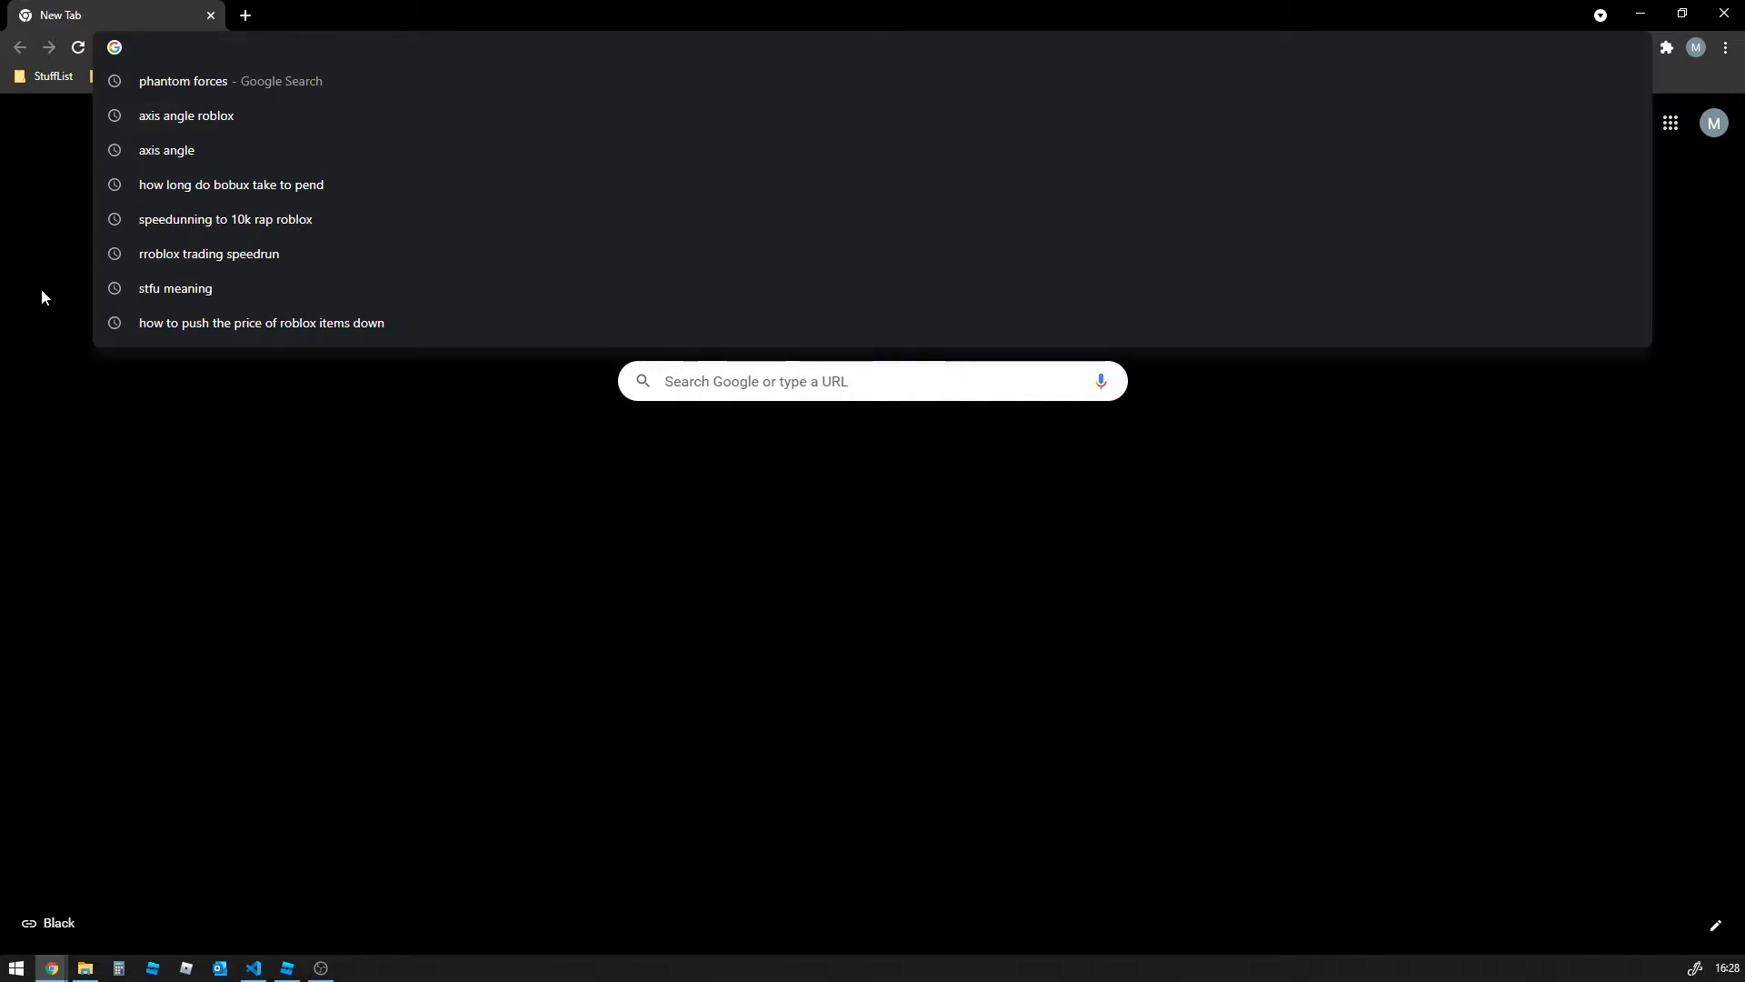
pyautogui.write('partical ')
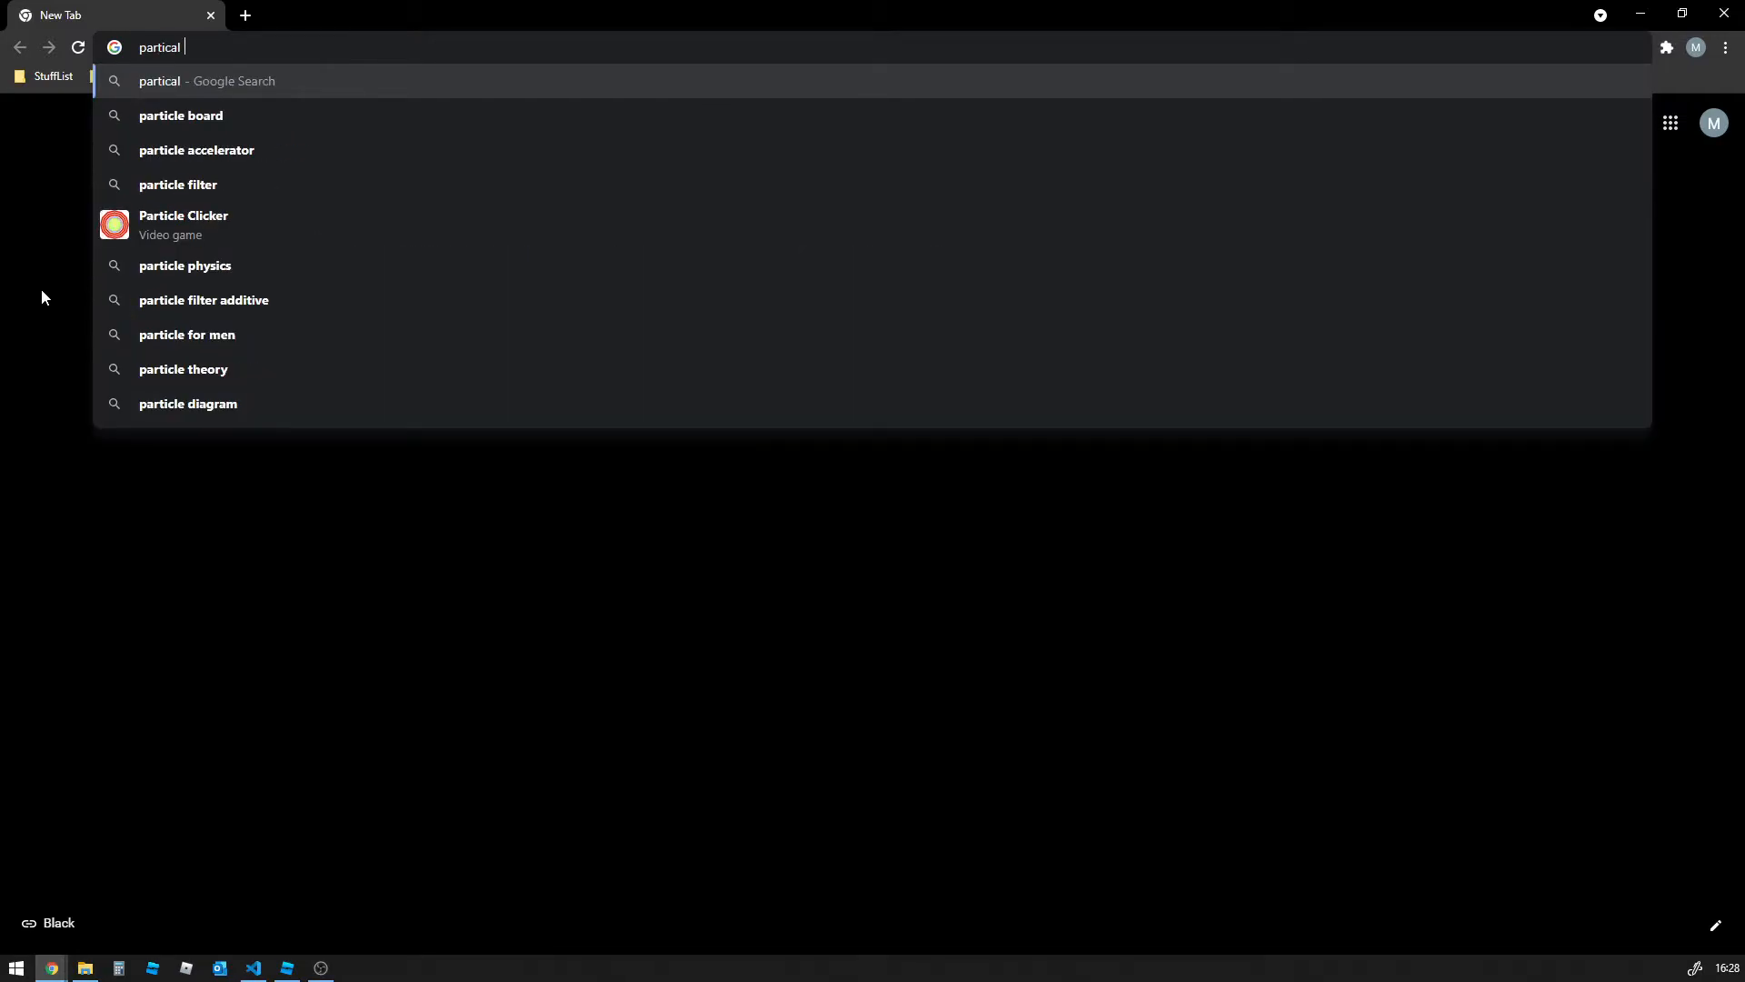
pyautogui.write('texture fire roblox')
pyautogui.press('Return')
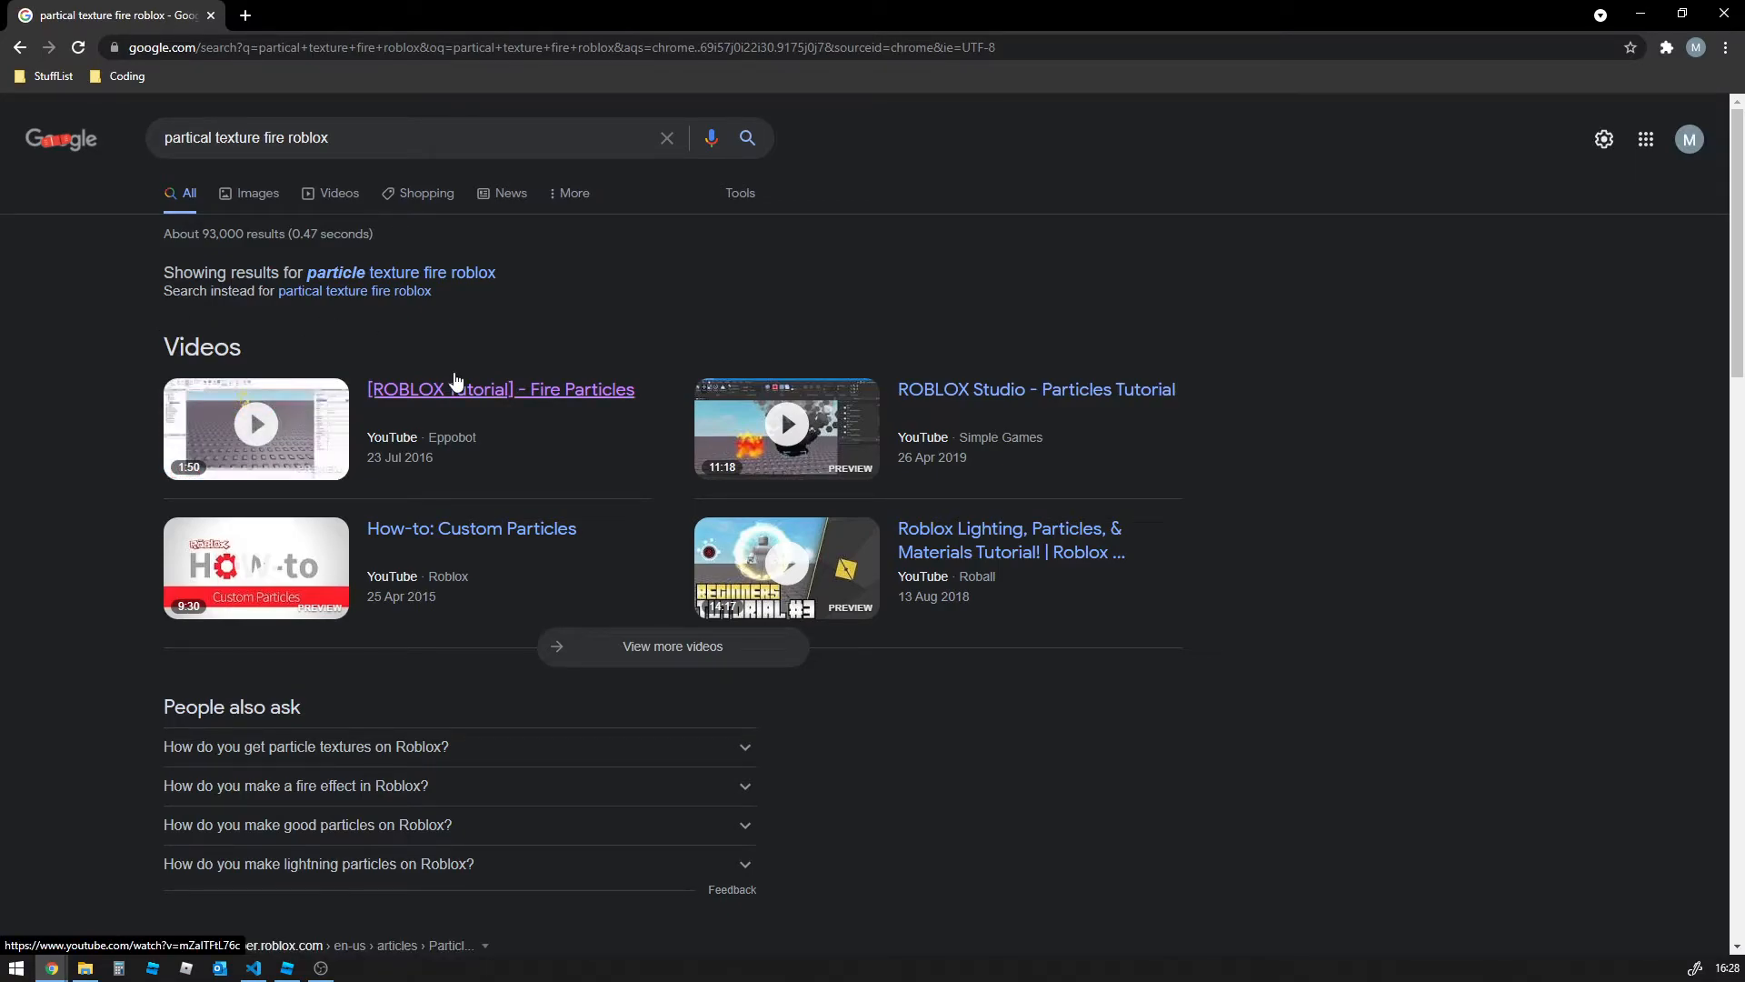
# Look through the search results and open the DevForum thread "Finding Particle Emitter Textures"
pyautogui.scroll(-4, 456, 380)
pyautogui.scroll(4, 457, 378)
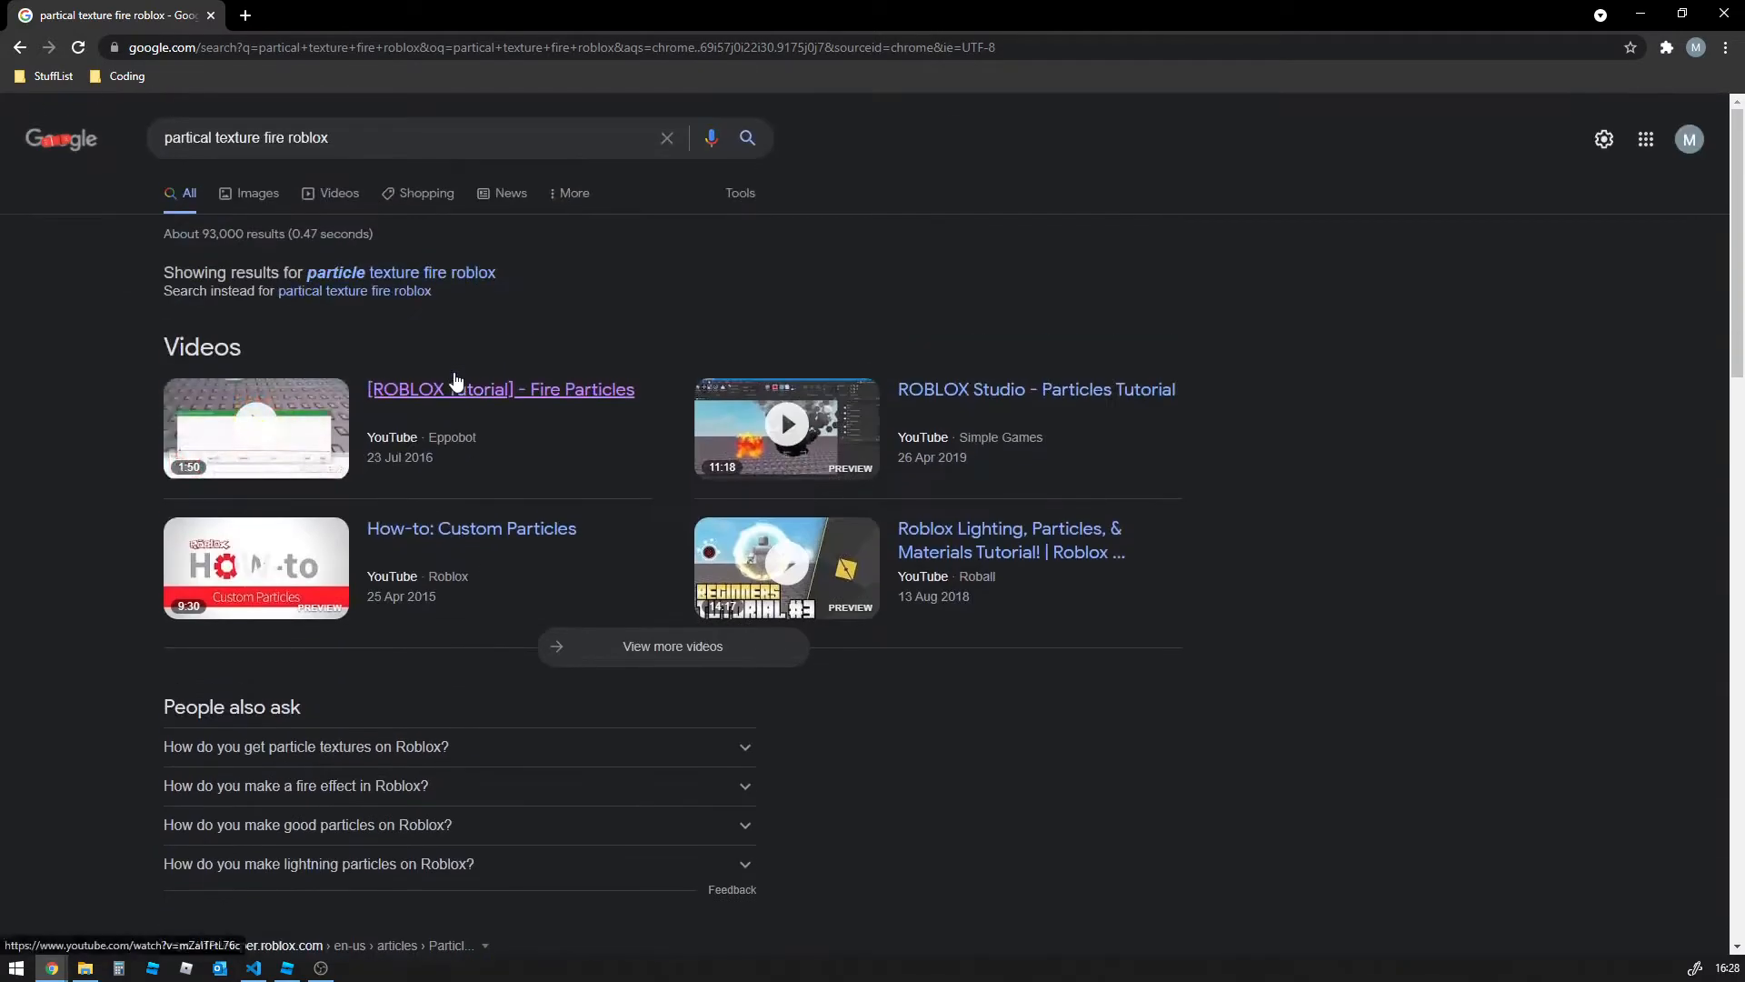
pyautogui.scroll(-8, 9, 614)
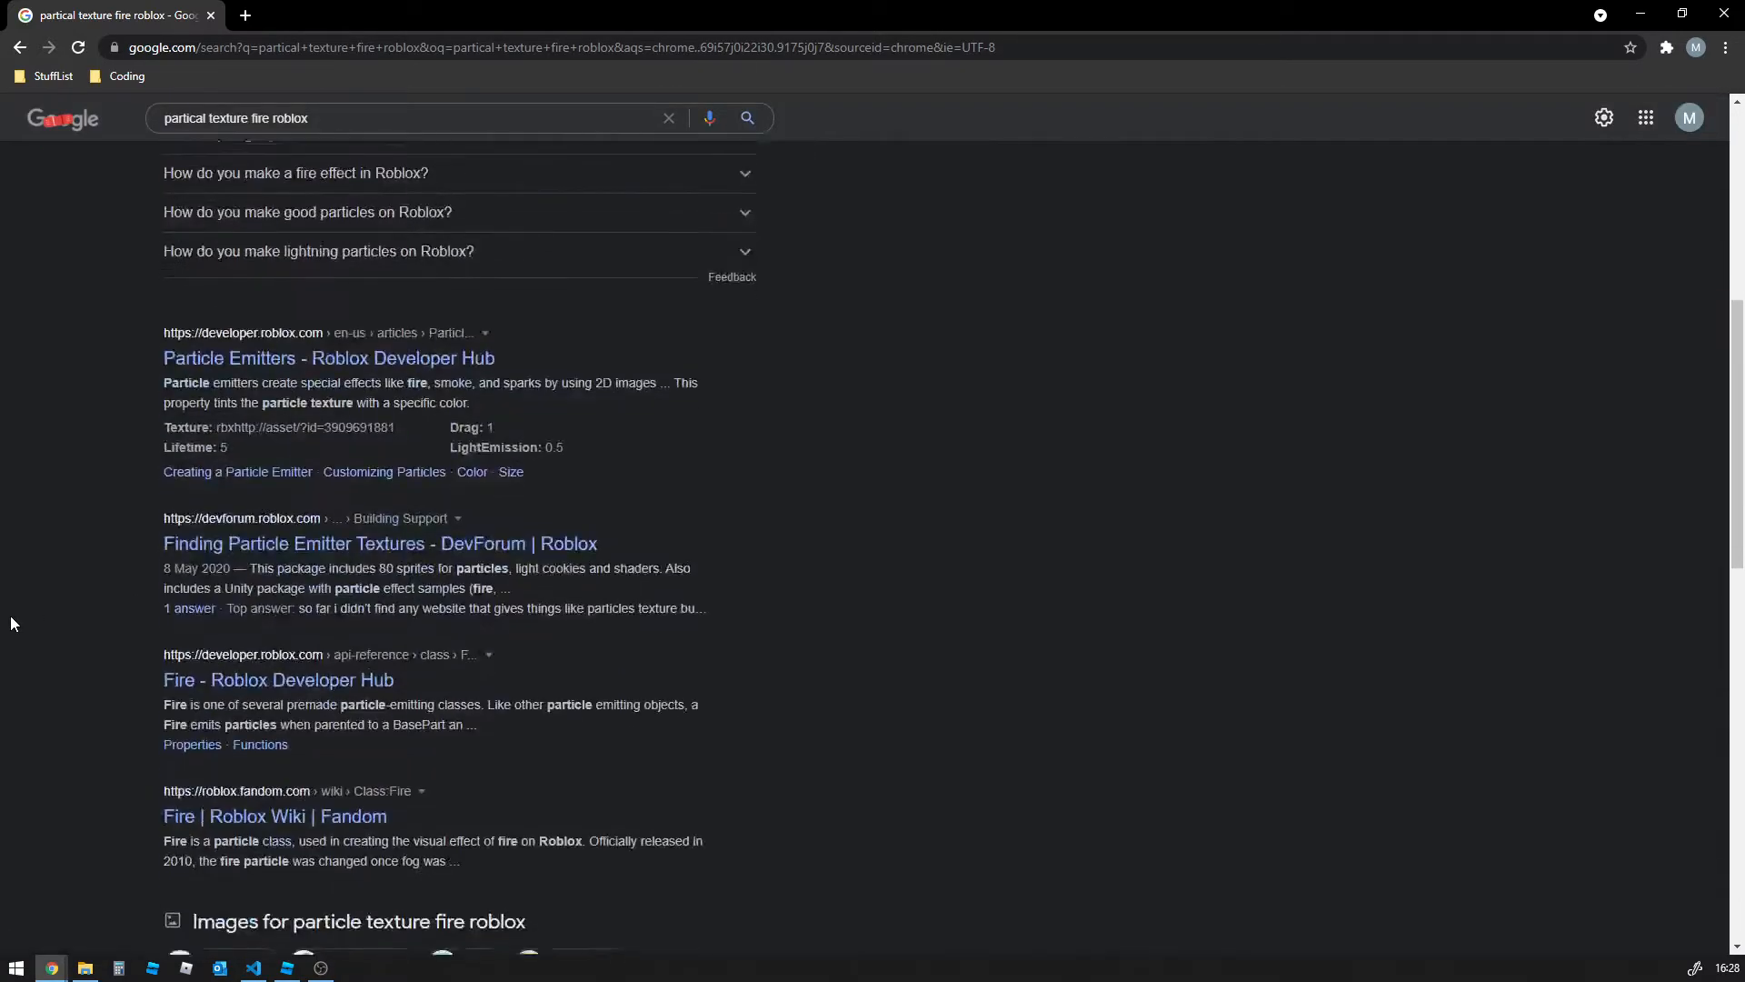
pyautogui.scroll(-3, 165, 546)
pyautogui.scroll(3, 167, 565)
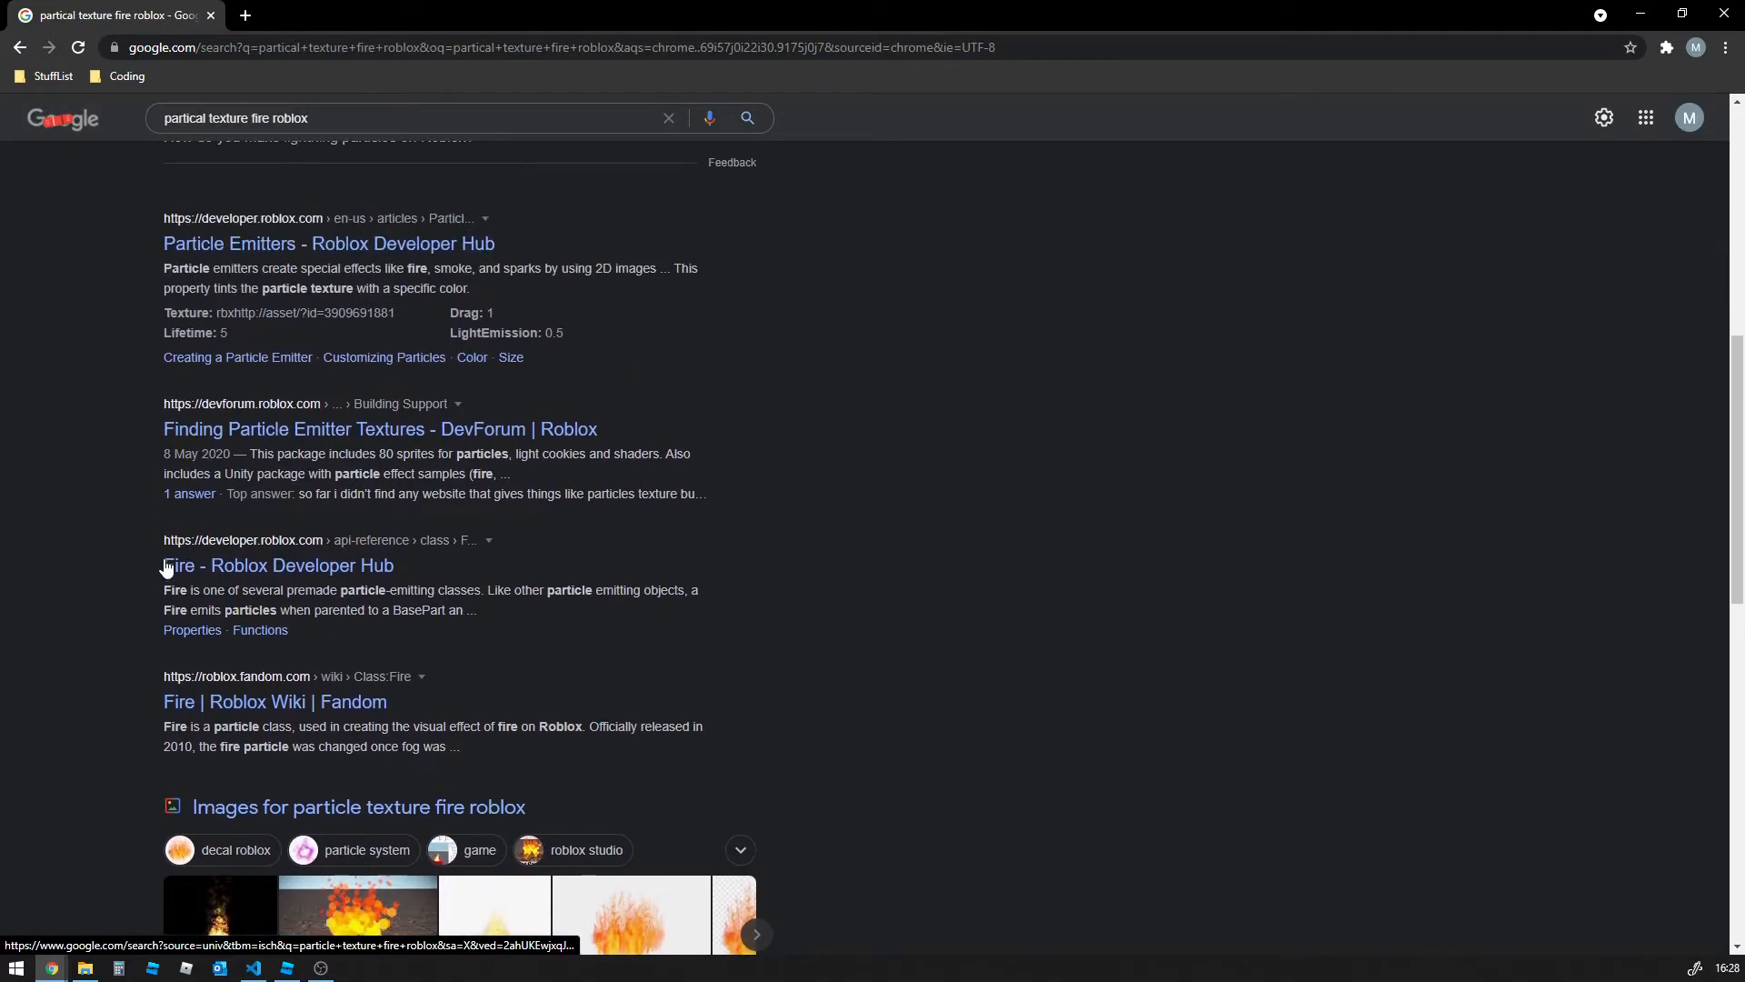
pyautogui.click(255, 433)
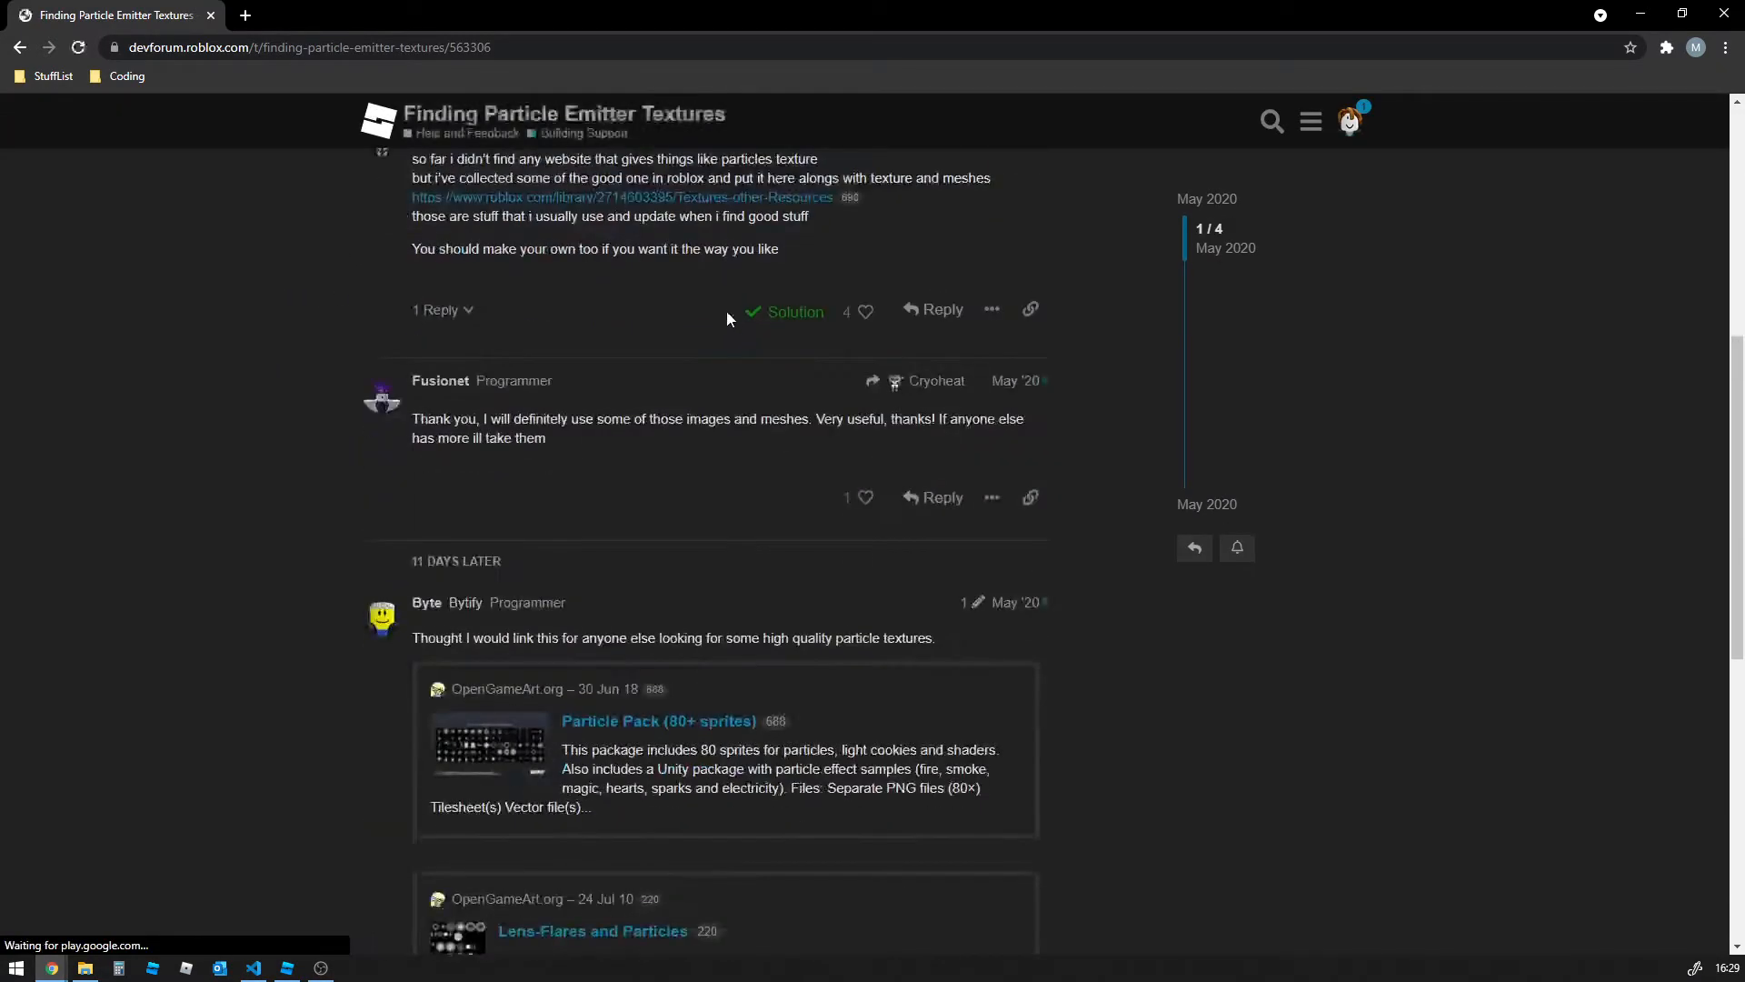
# Inspect the "Textures, other Resources" model linked in the thread, close its page, and skim the remaining replies
pyautogui.click(584, 320)
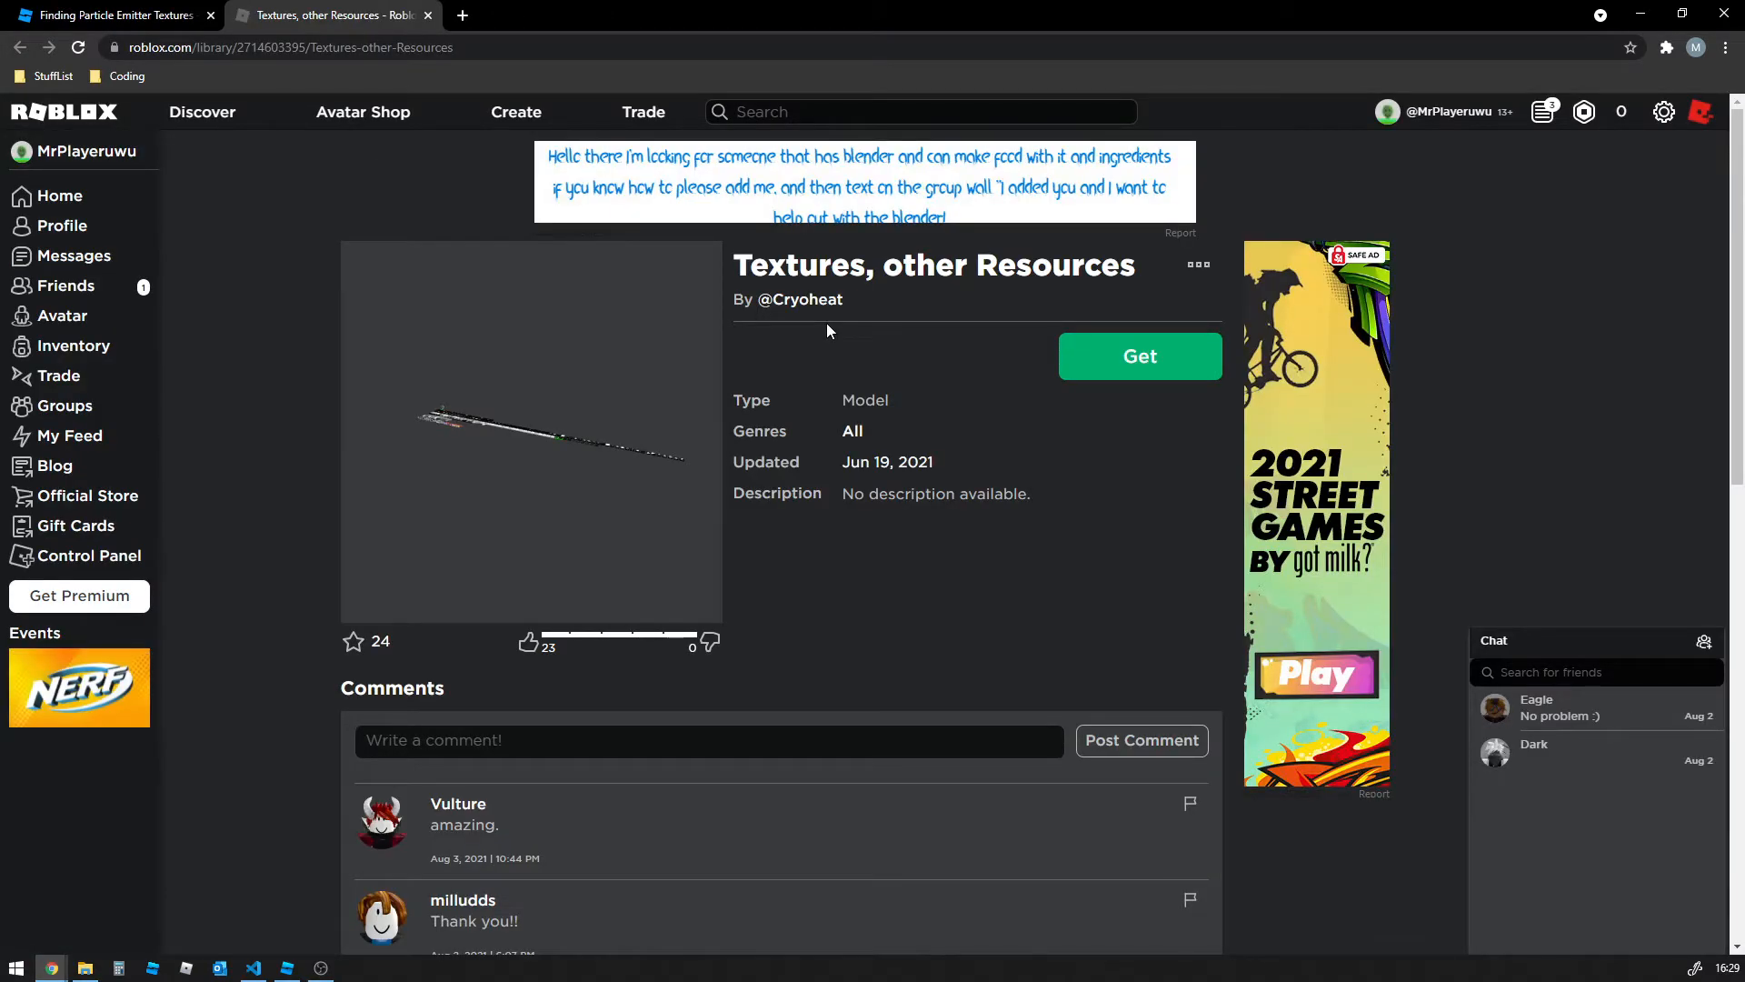
pyautogui.click(428, 15)
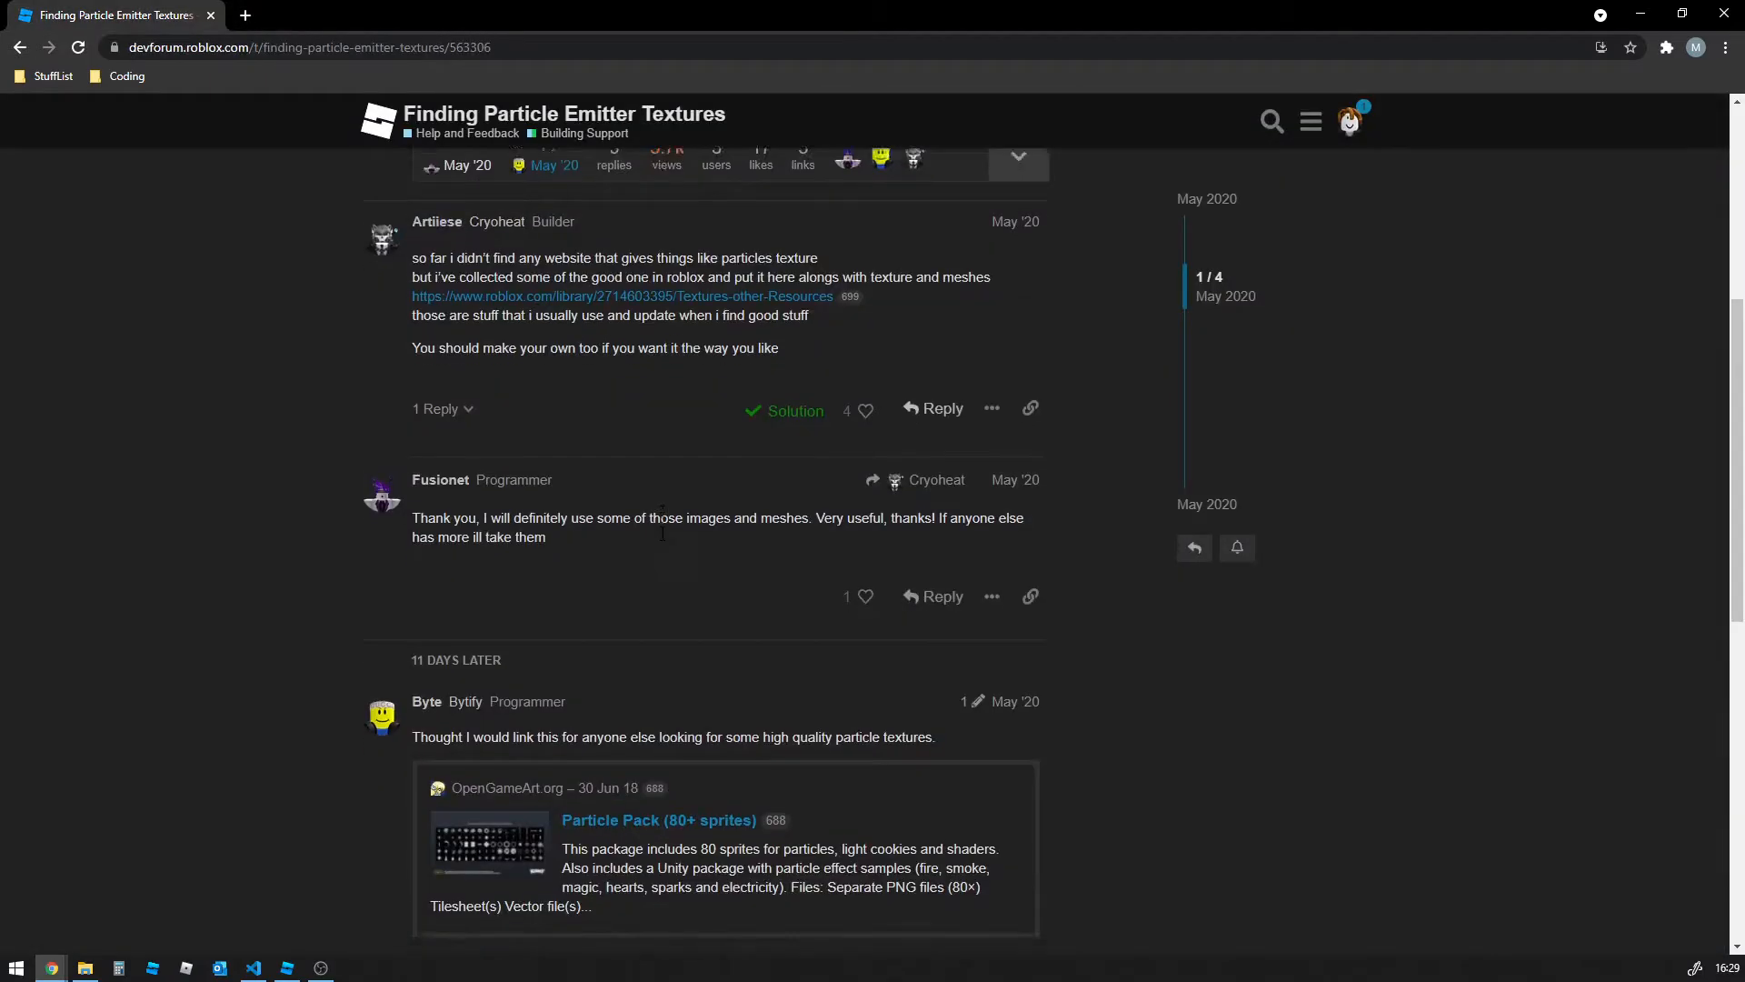
pyautogui.scroll(-6, 662, 539)
pyautogui.scroll(10, 662, 540)
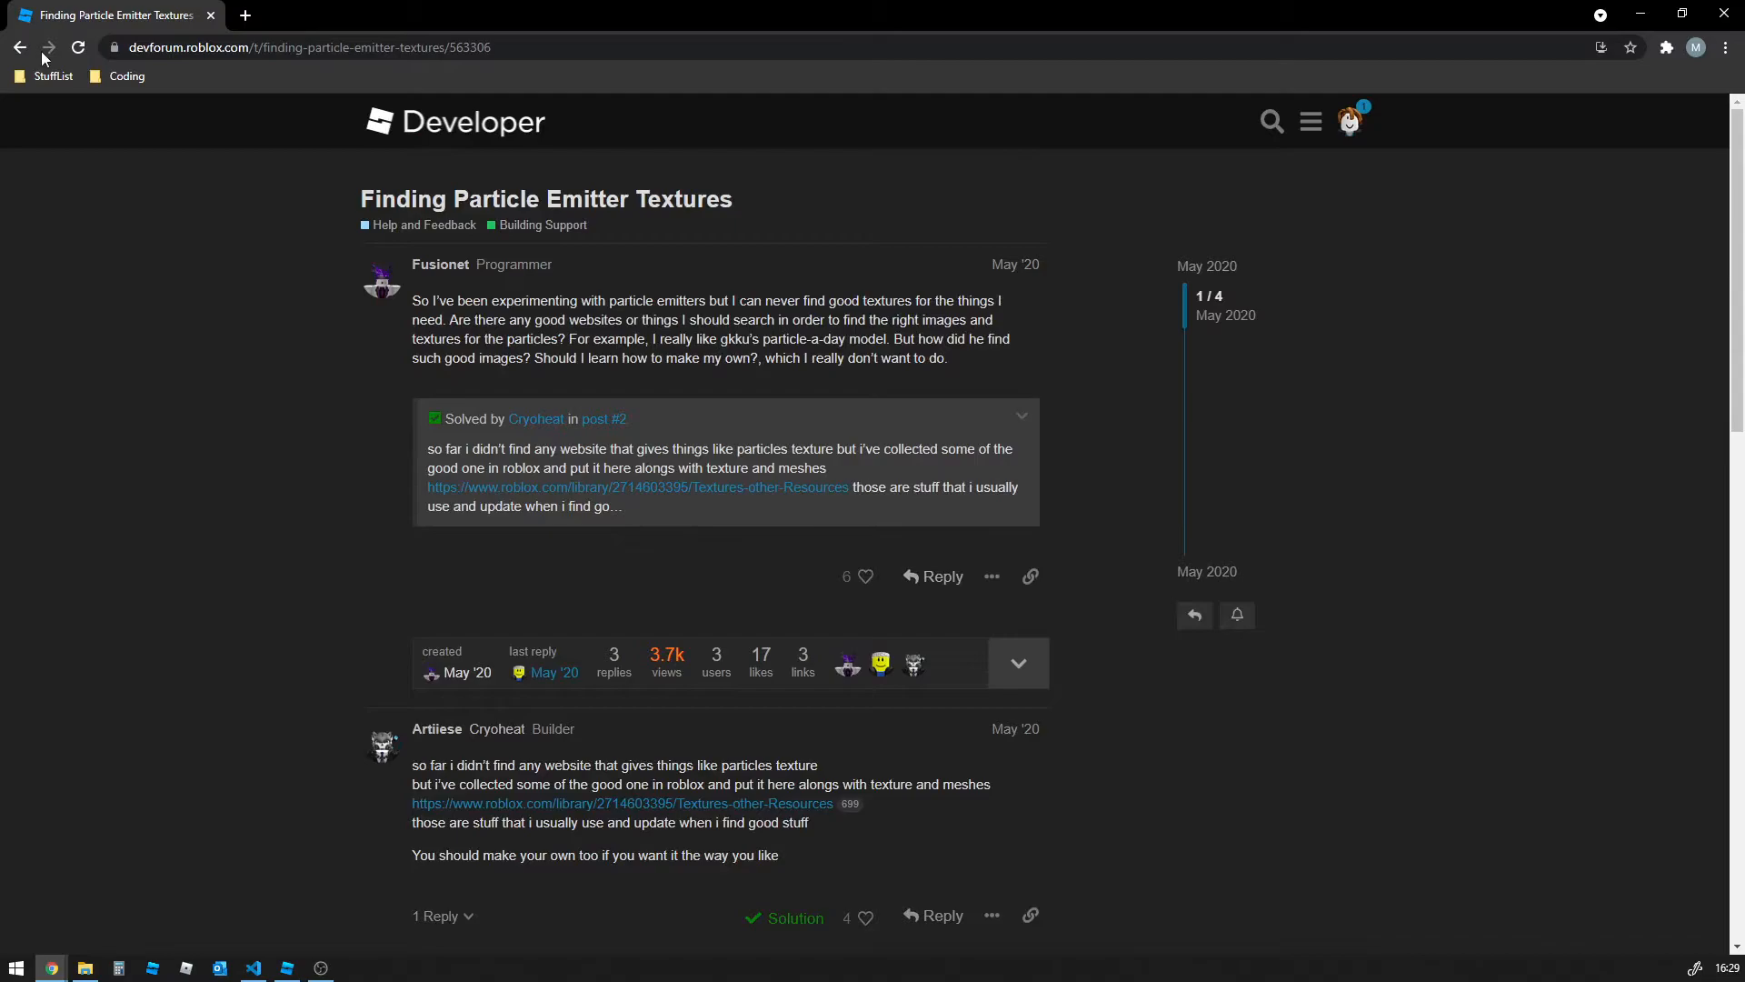
# Return to the search results and open the Reddit post "Fire/Smoke Particles Example" in a separate tab
pyautogui.click(21, 47)
pyautogui.scroll(-10, 280, 241)
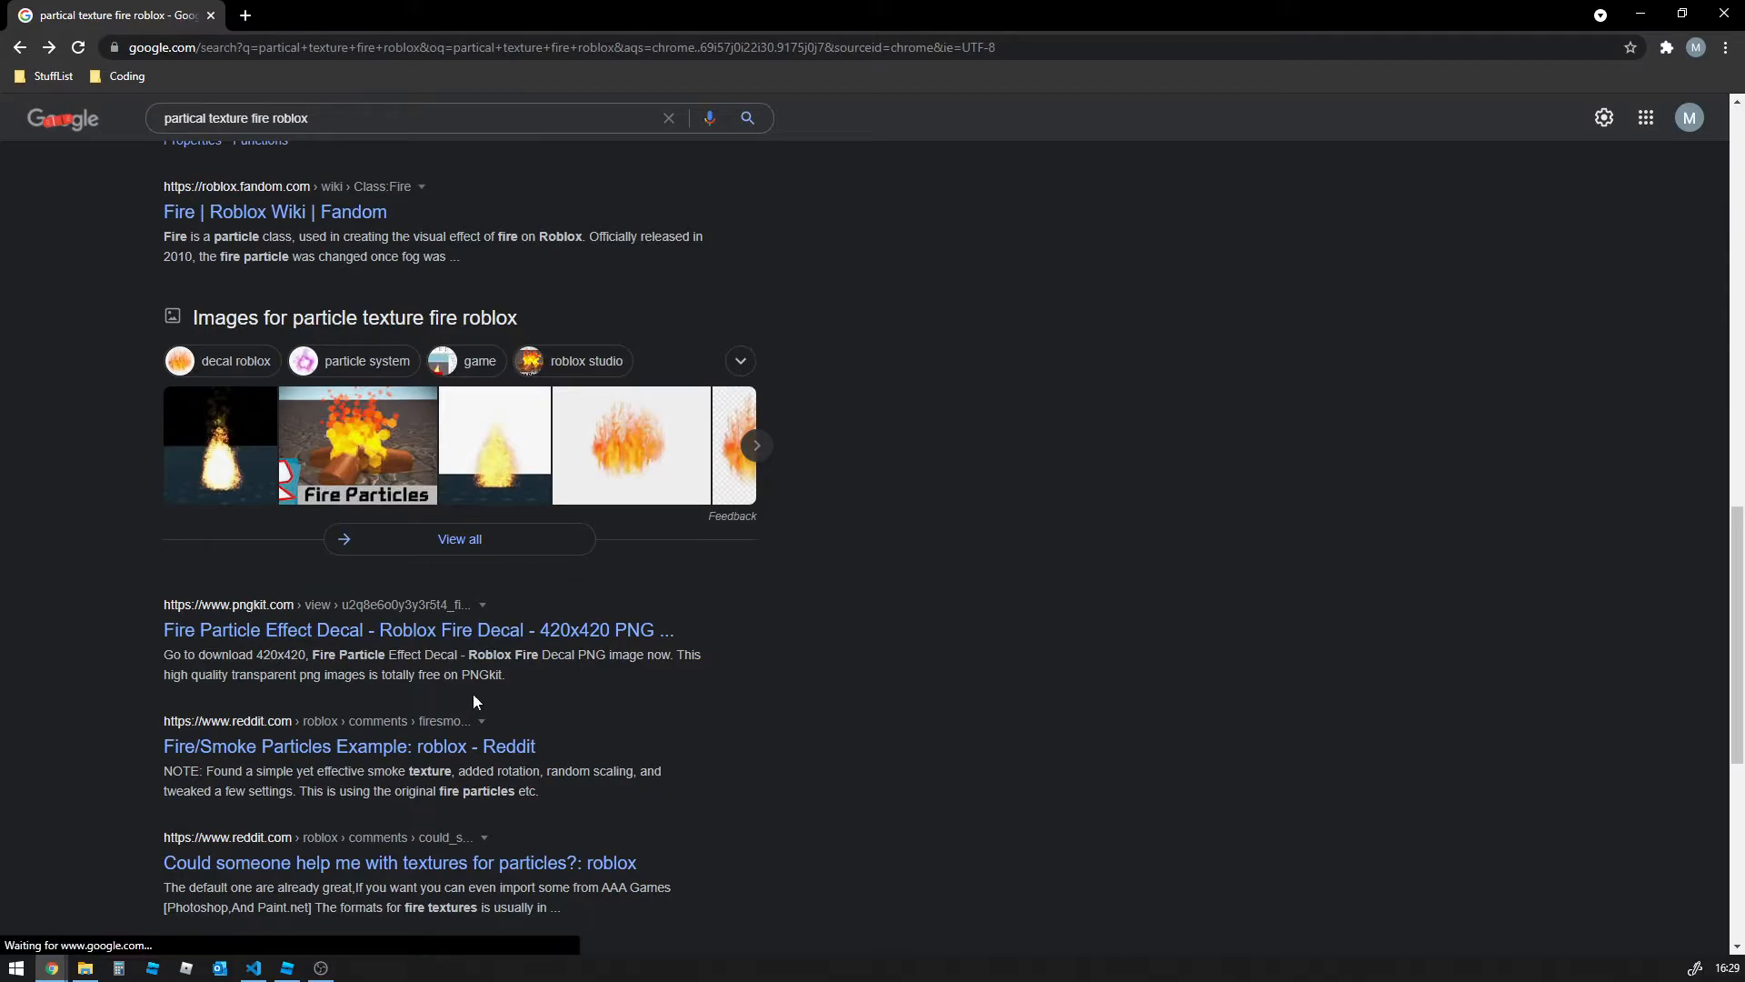
pyautogui.rightClick(422, 743)
pyautogui.click(455, 761)
pyautogui.hotkey('ctrl', 'Tab')
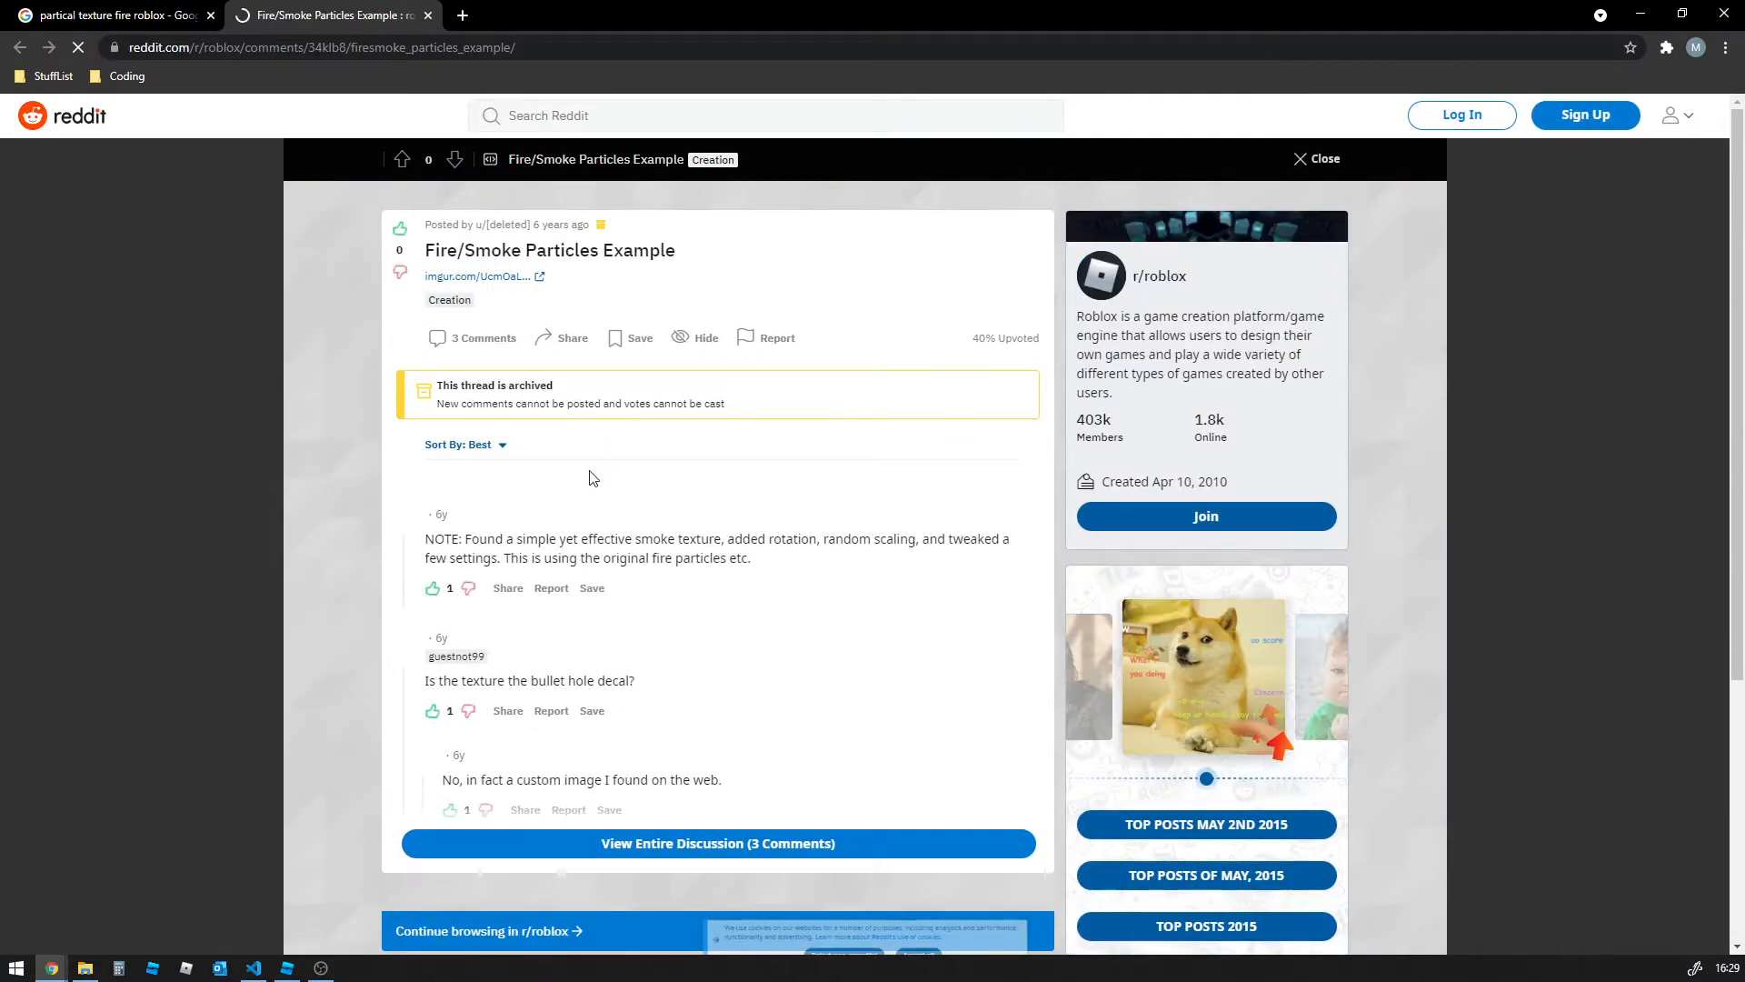
# Read through the Reddit post and its comments for a usable fire texture, and close the page
pyautogui.scroll(-4, 582, 480)
pyautogui.scroll(4, 636, 436)
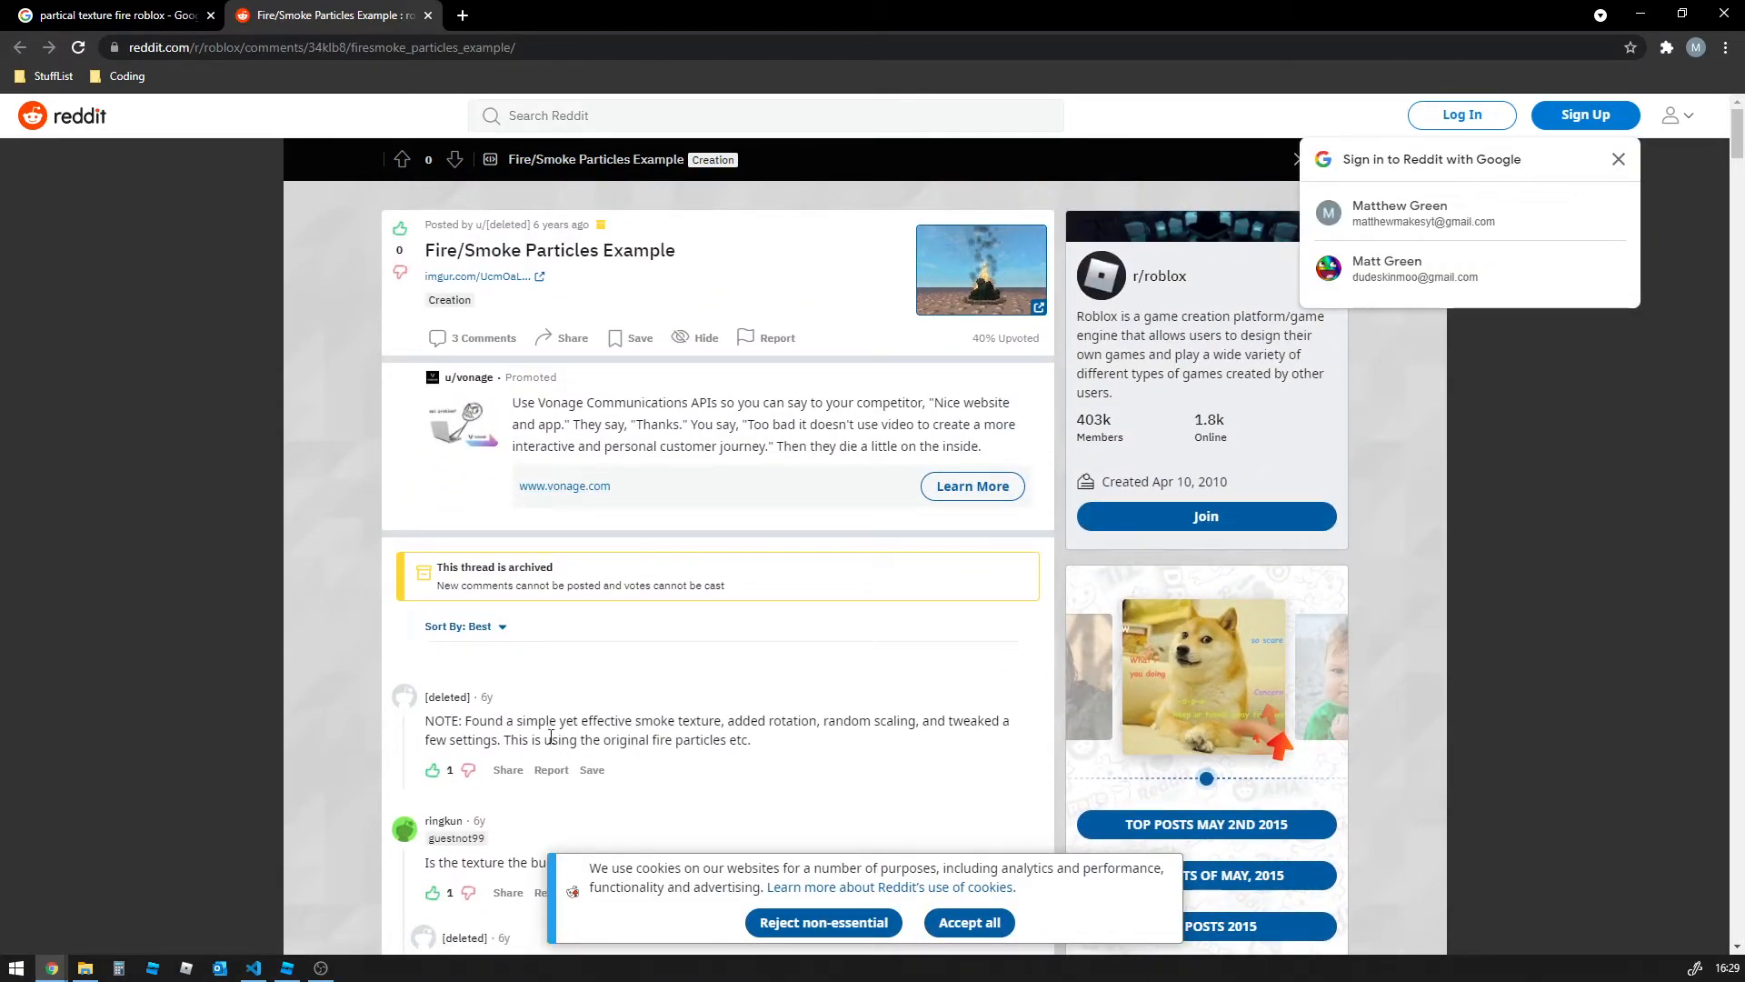
pyautogui.scroll(-4, 700, 718)
pyautogui.scroll(-4, 680, 695)
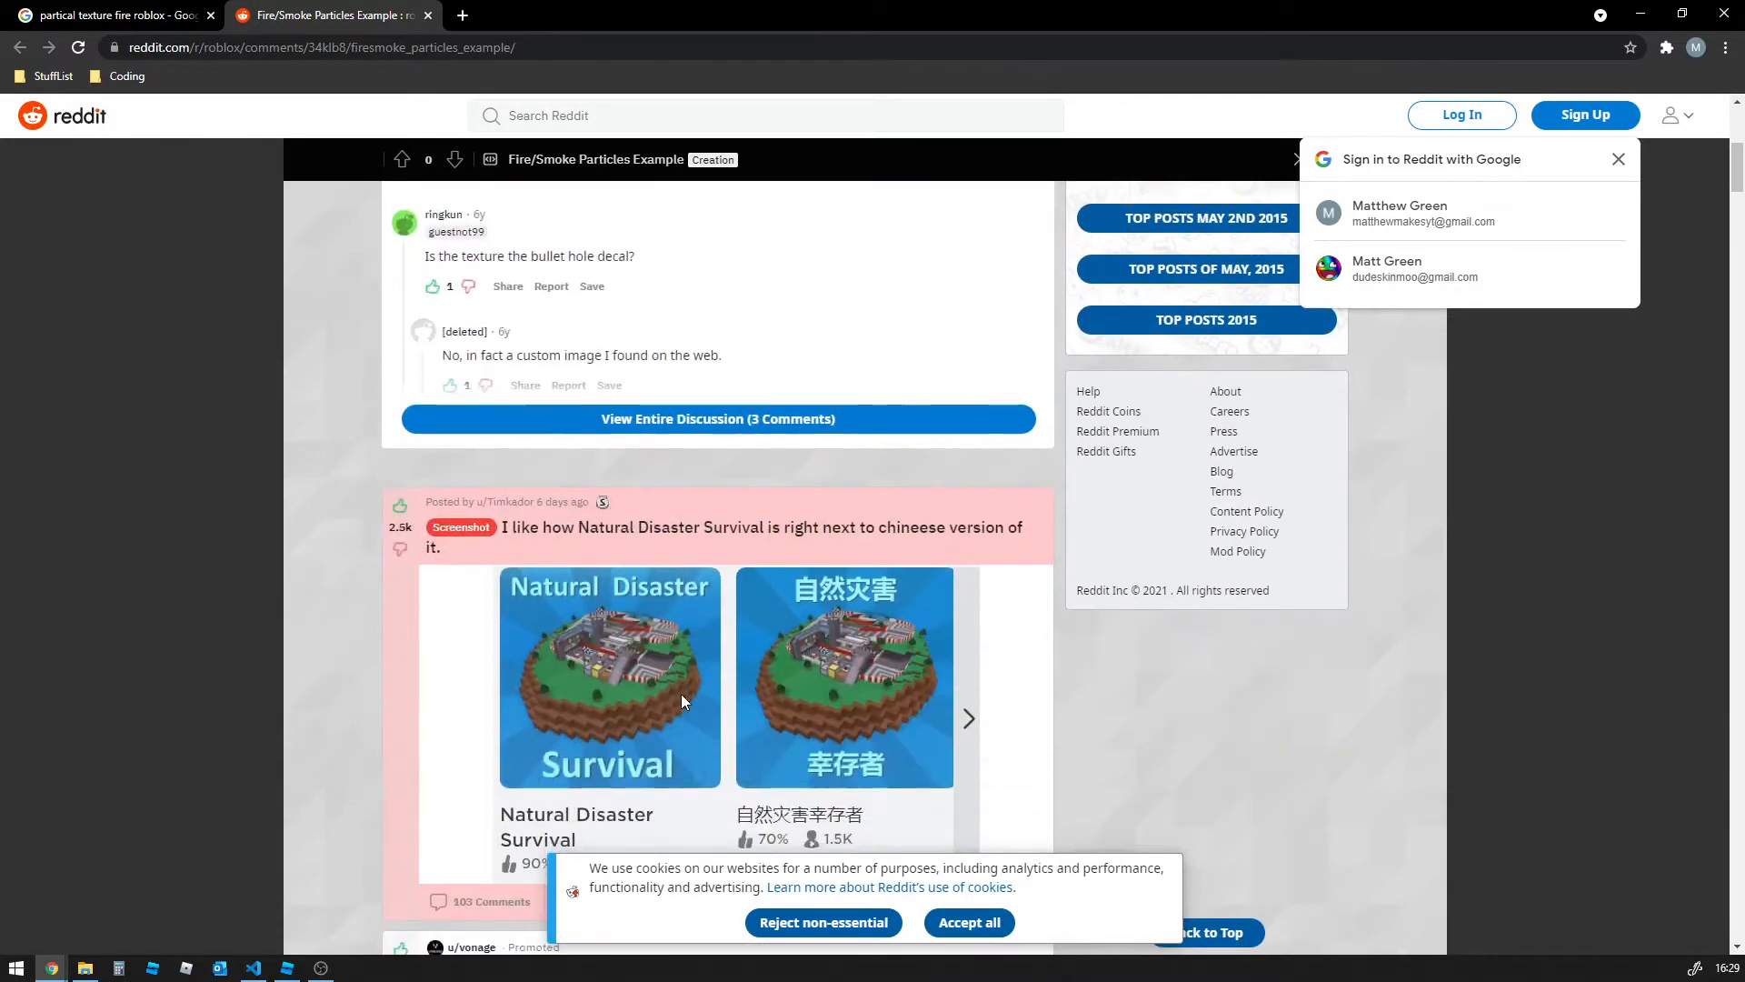
pyautogui.scroll(-5, 684, 703)
pyautogui.scroll(8, 683, 702)
pyautogui.scroll(-8, 684, 702)
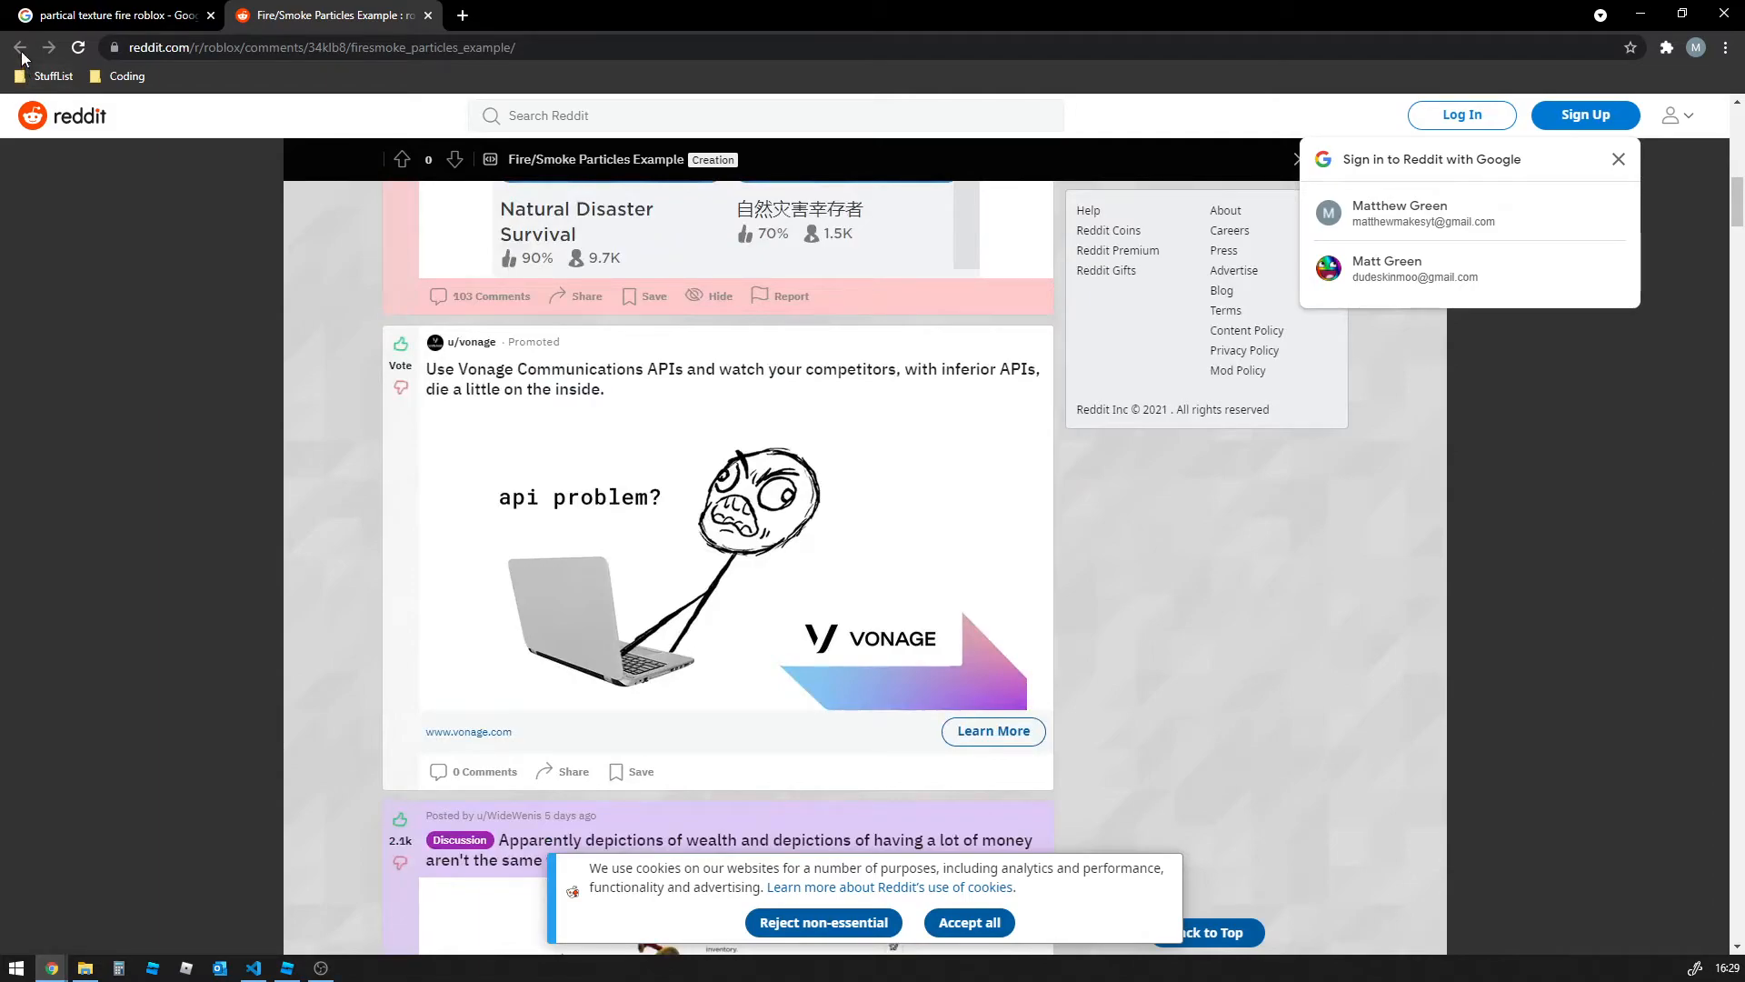
pyautogui.click(428, 15)
# Run the related search "roblox particle texture ids" and try to select the texture ID in the Particle Emitters result
pyautogui.scroll(-4, 471, 695)
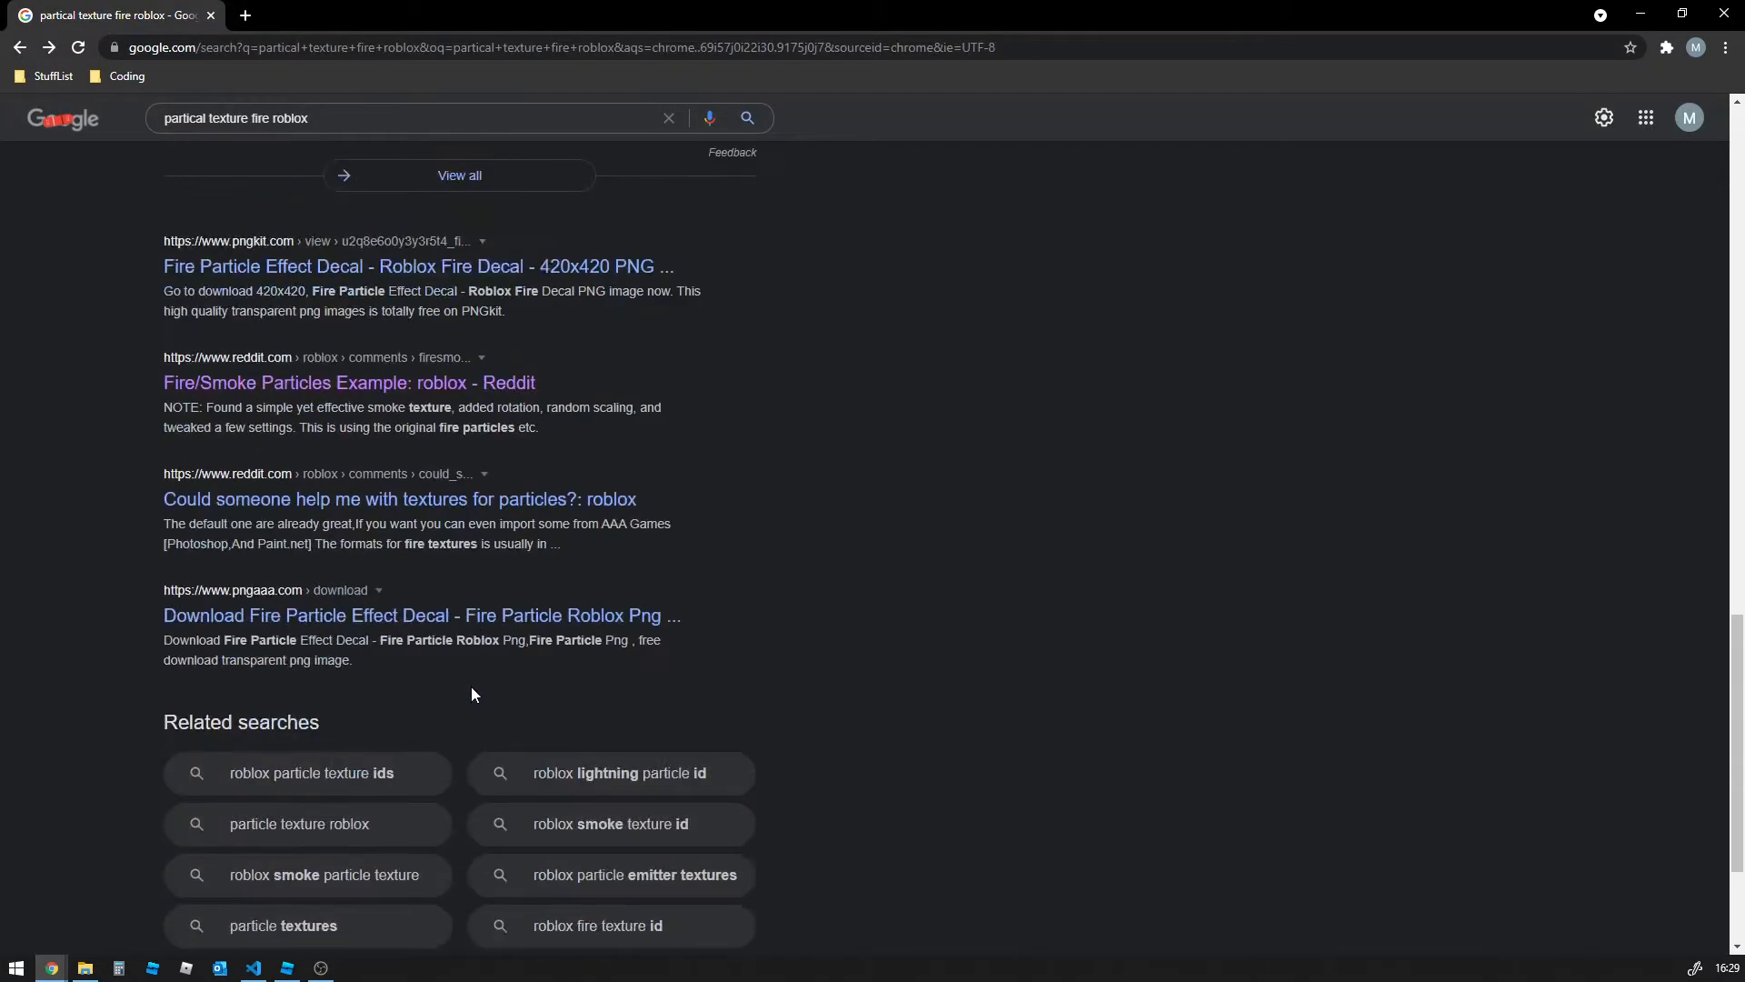
pyautogui.click(386, 774)
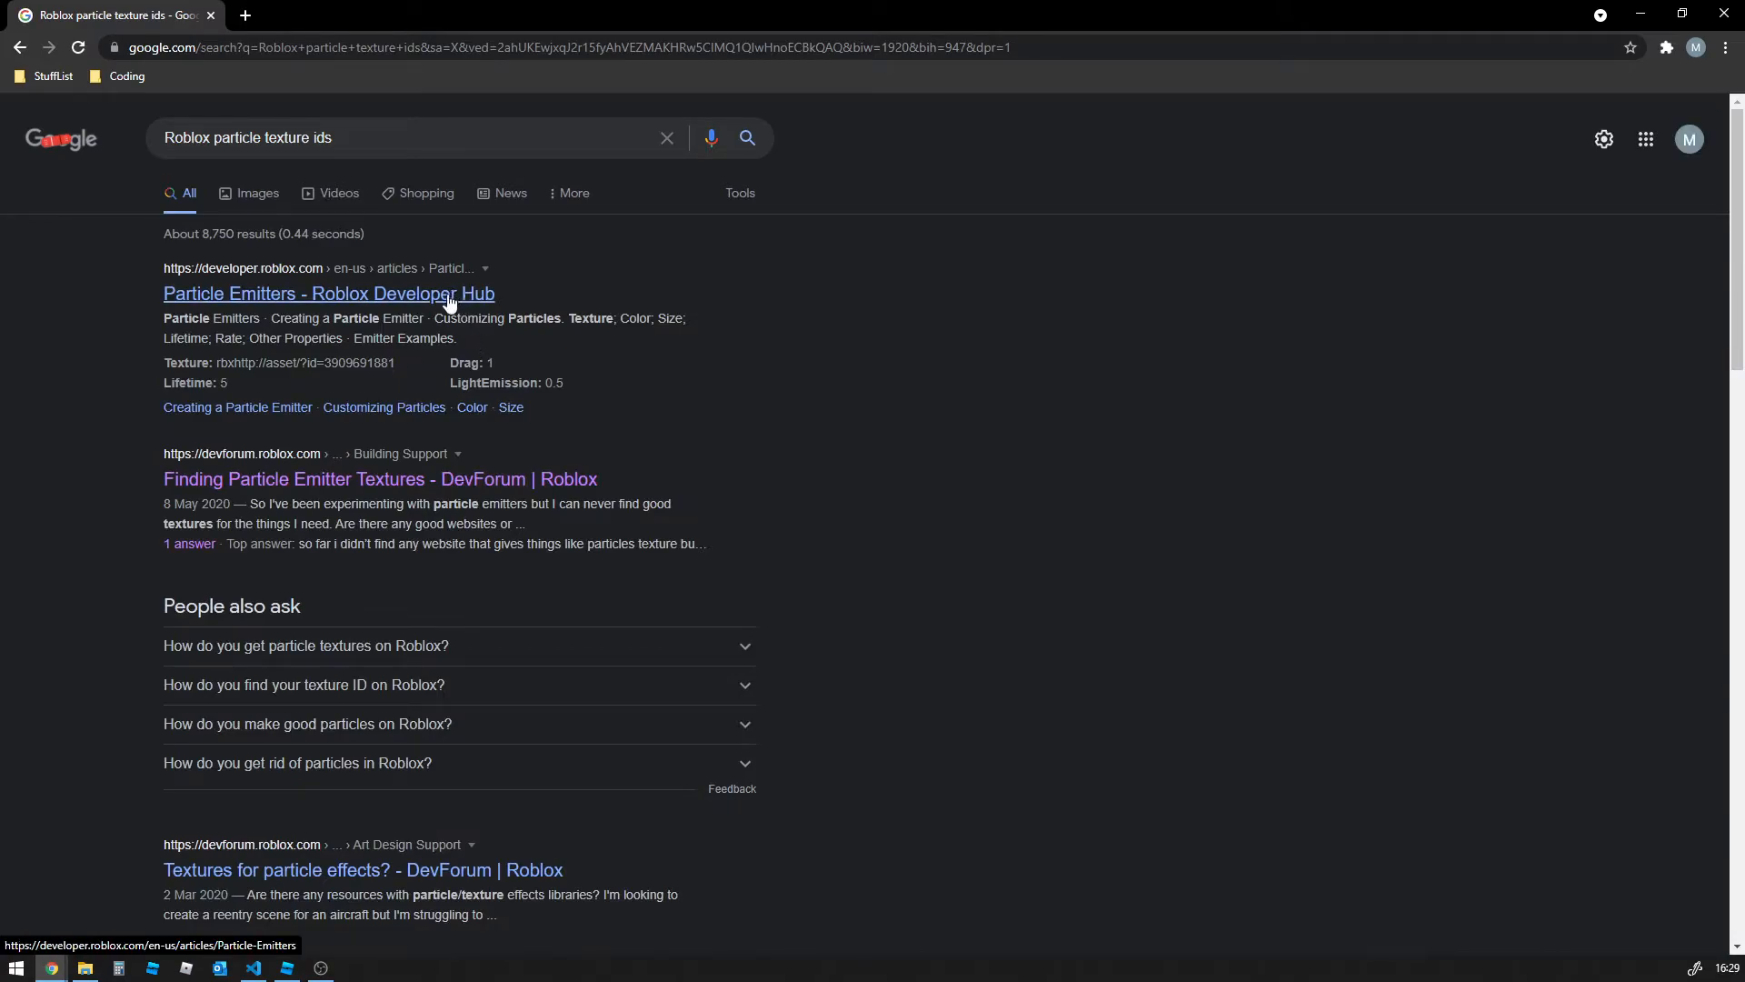
pyautogui.rightClick(429, 301)
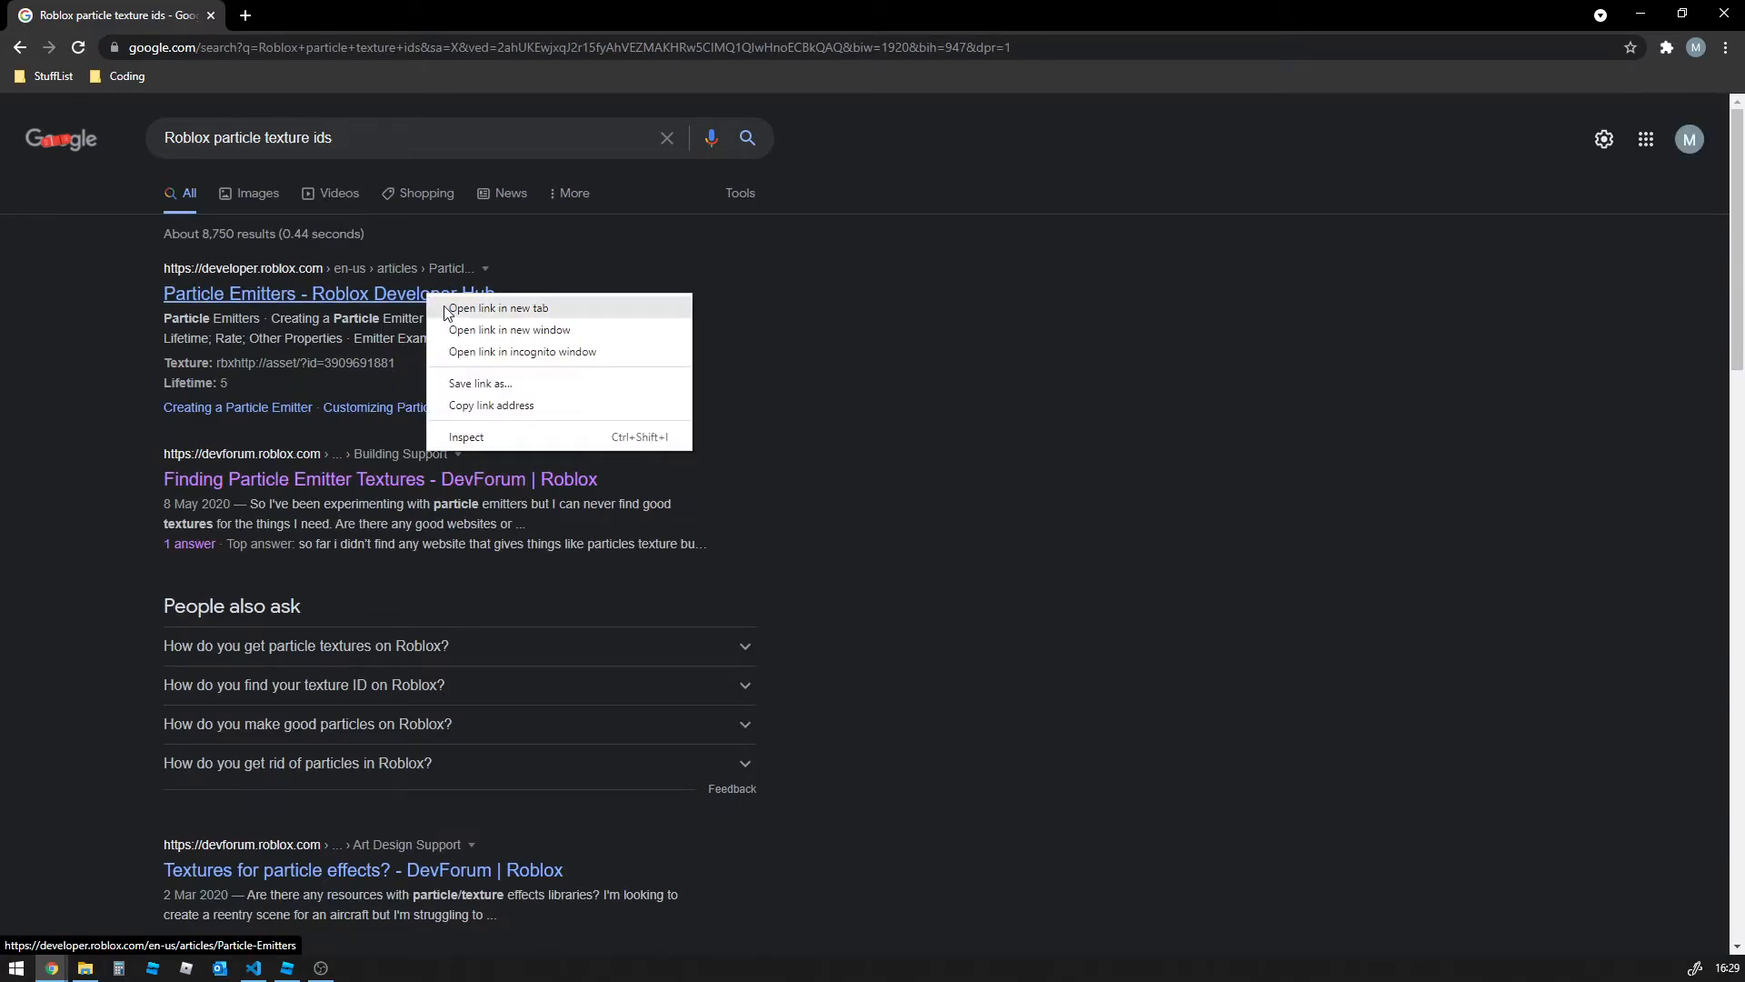
pyautogui.click(368, 368)
pyautogui.moveTo(398, 364); pyautogui.dragTo(298, 364)
pyautogui.click(300, 363)
# Open the Developer Hub's Particle Emitters article in a separate tab and read to its Texture section
pyautogui.rightClick(371, 292)
pyautogui.click(423, 296)
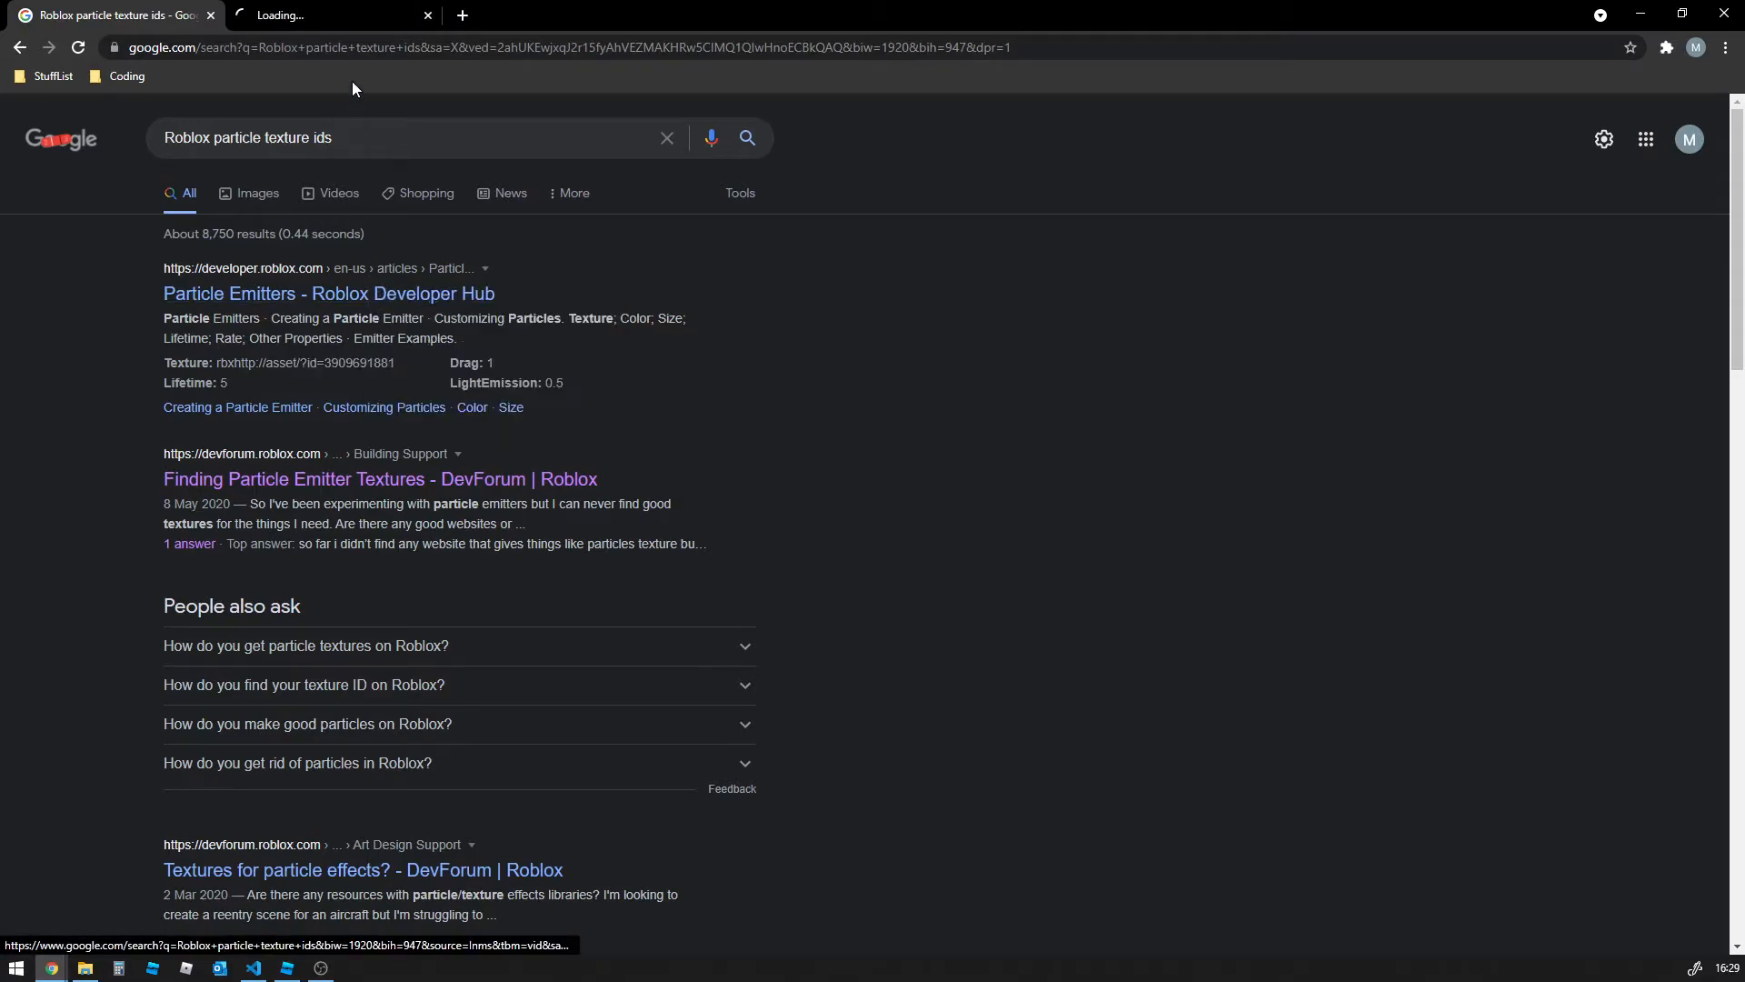
pyautogui.click(349, 16)
pyautogui.scroll(-1, 814, 591)
pyautogui.scroll(-12, 815, 591)
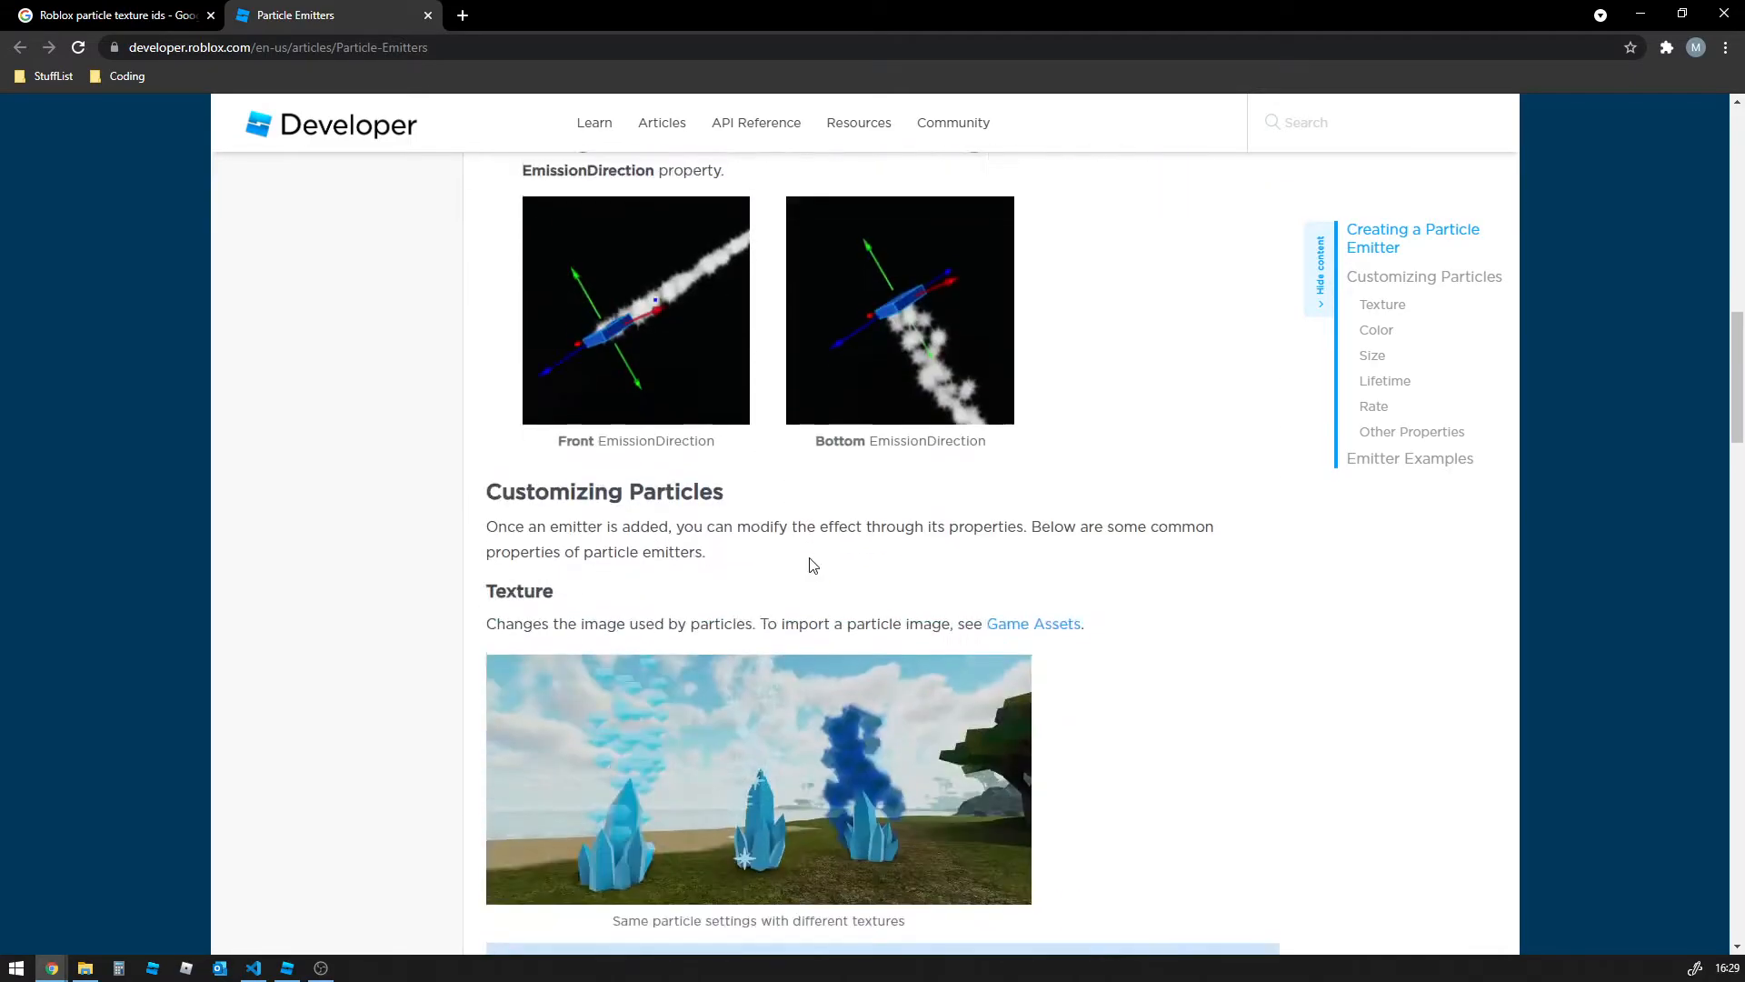
pyautogui.scroll(-5, 814, 565)
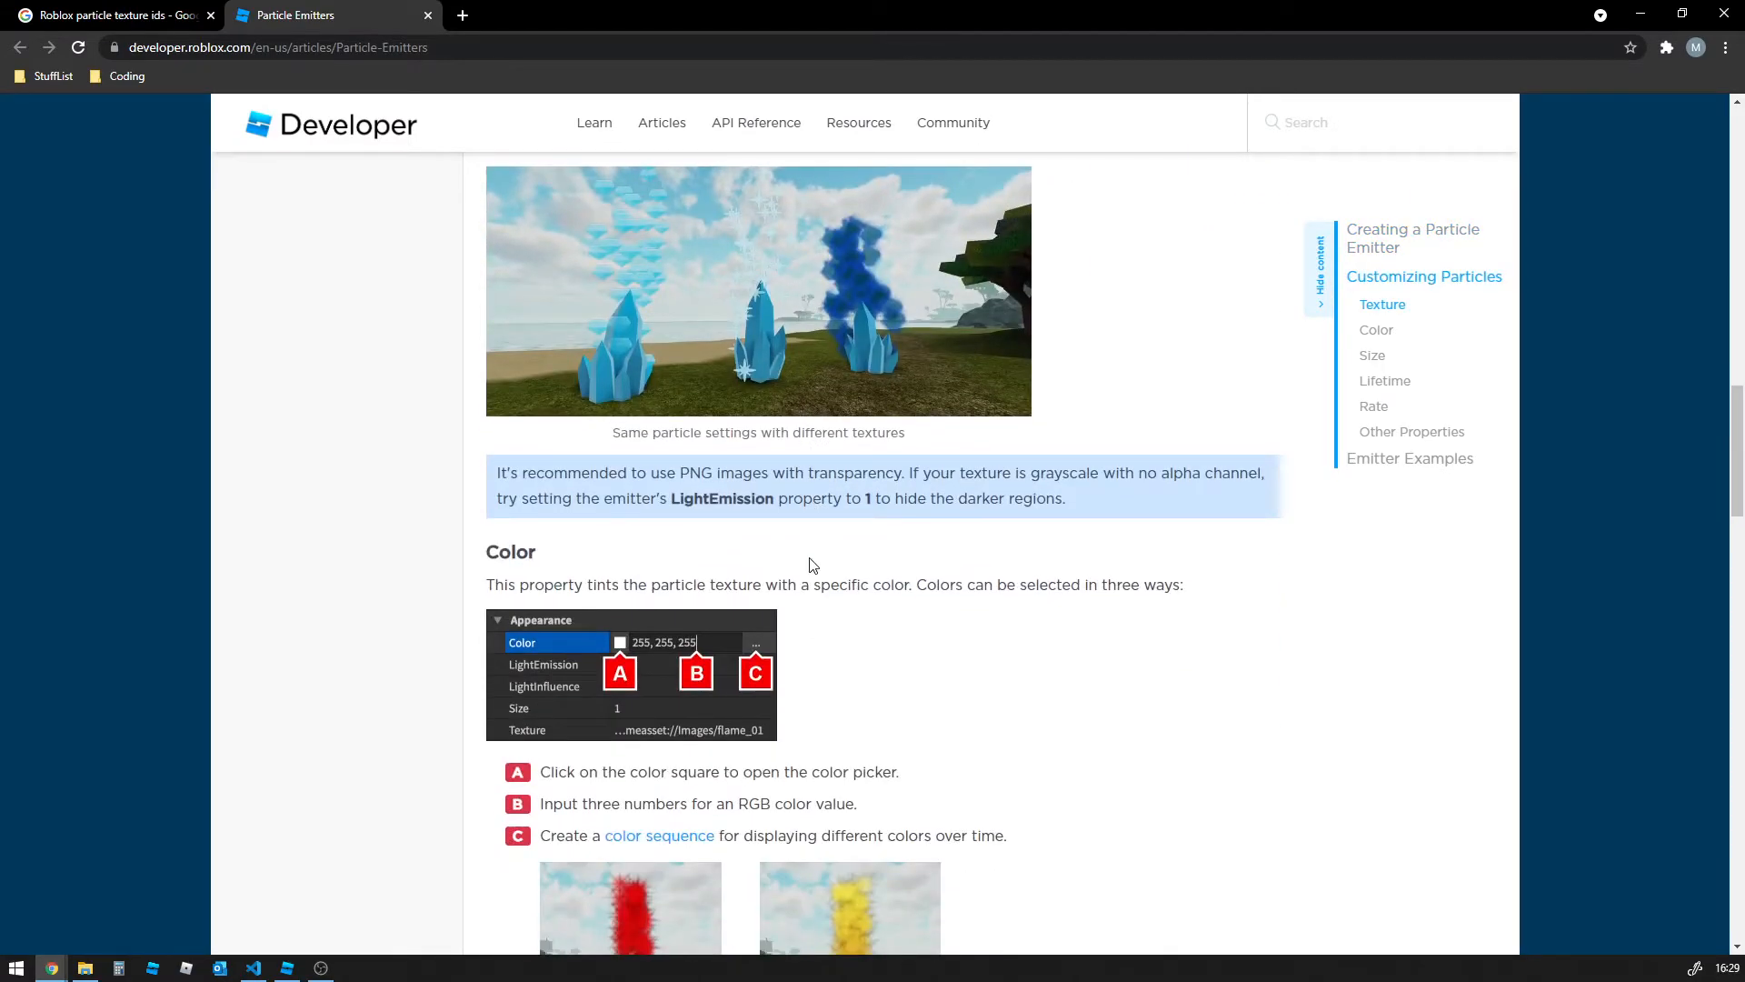
pyautogui.scroll(-12, 812, 564)
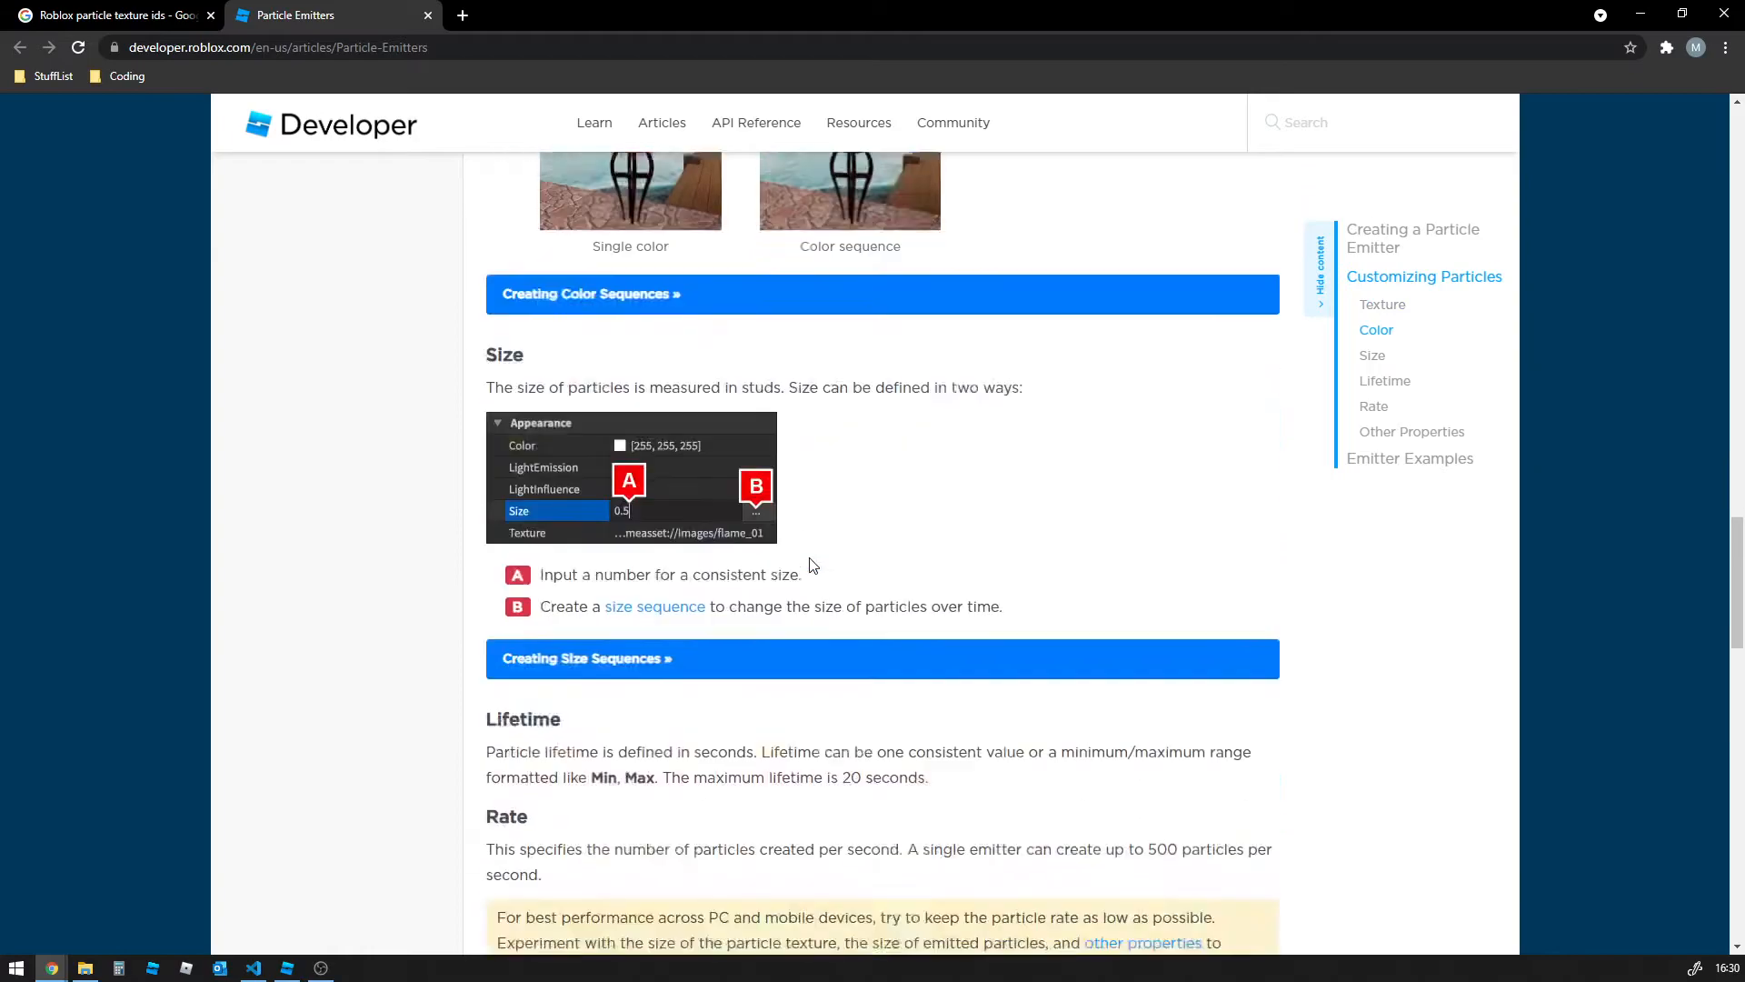
pyautogui.scroll(-11, 812, 564)
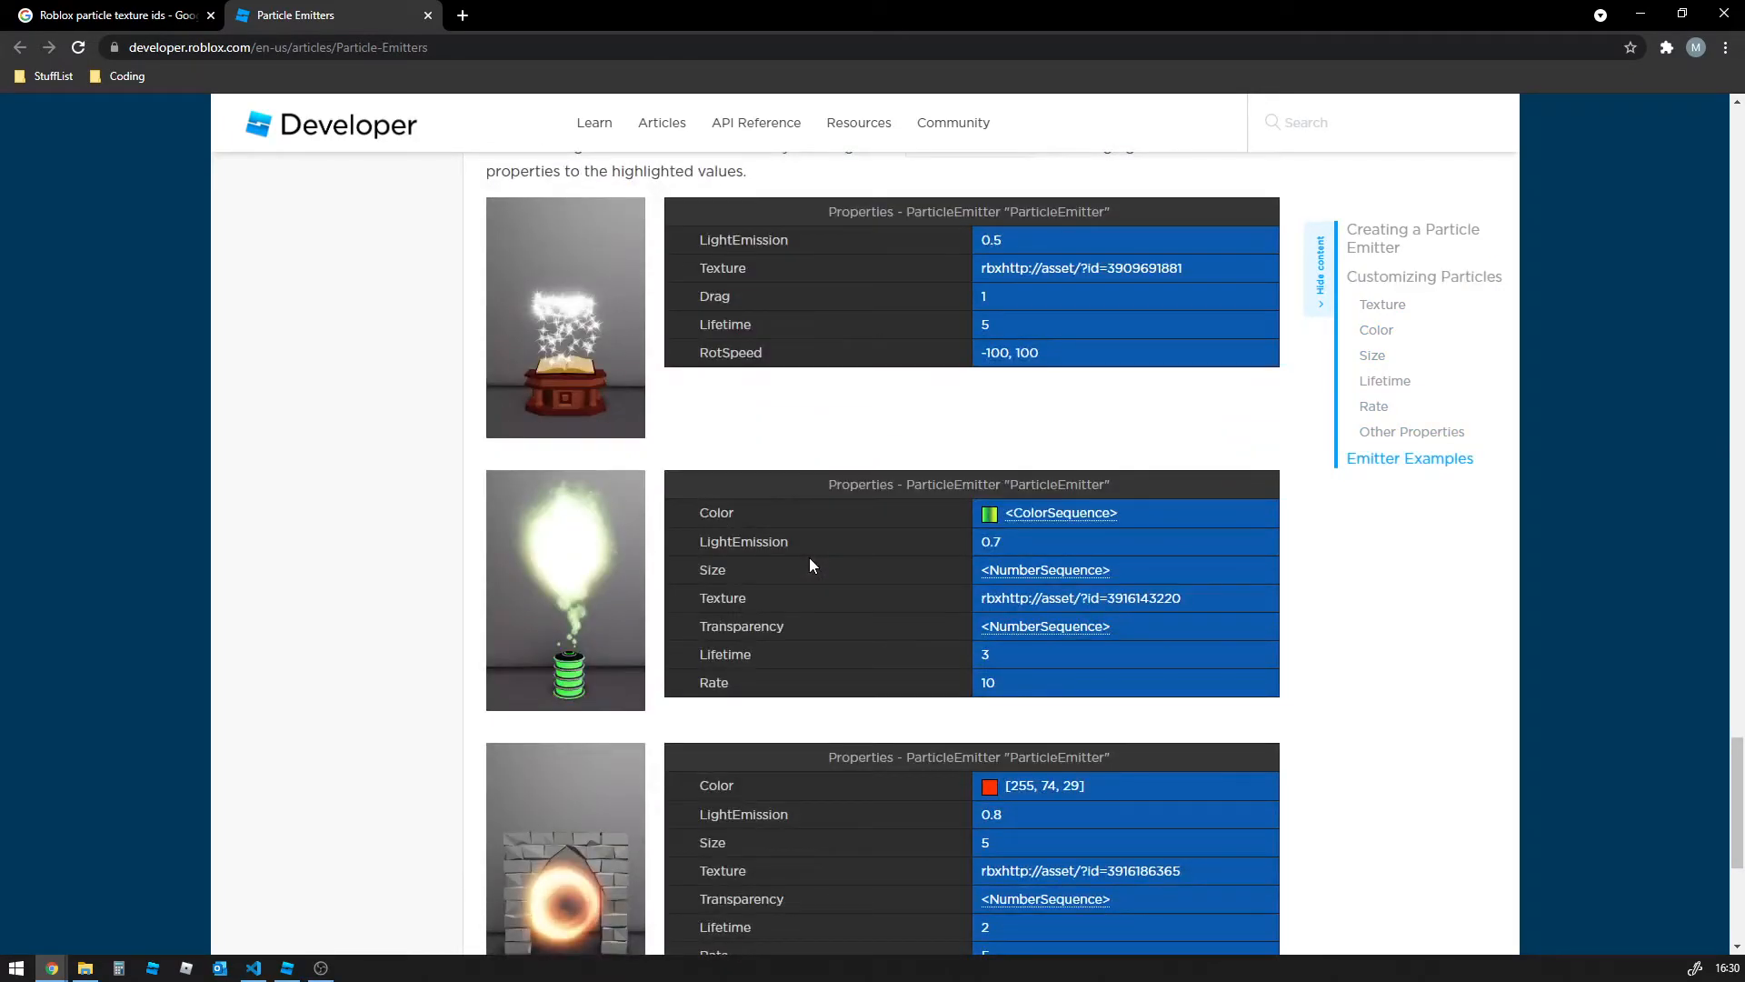
pyautogui.scroll(-4, 809, 566)
pyautogui.scroll(1, 847, 536)
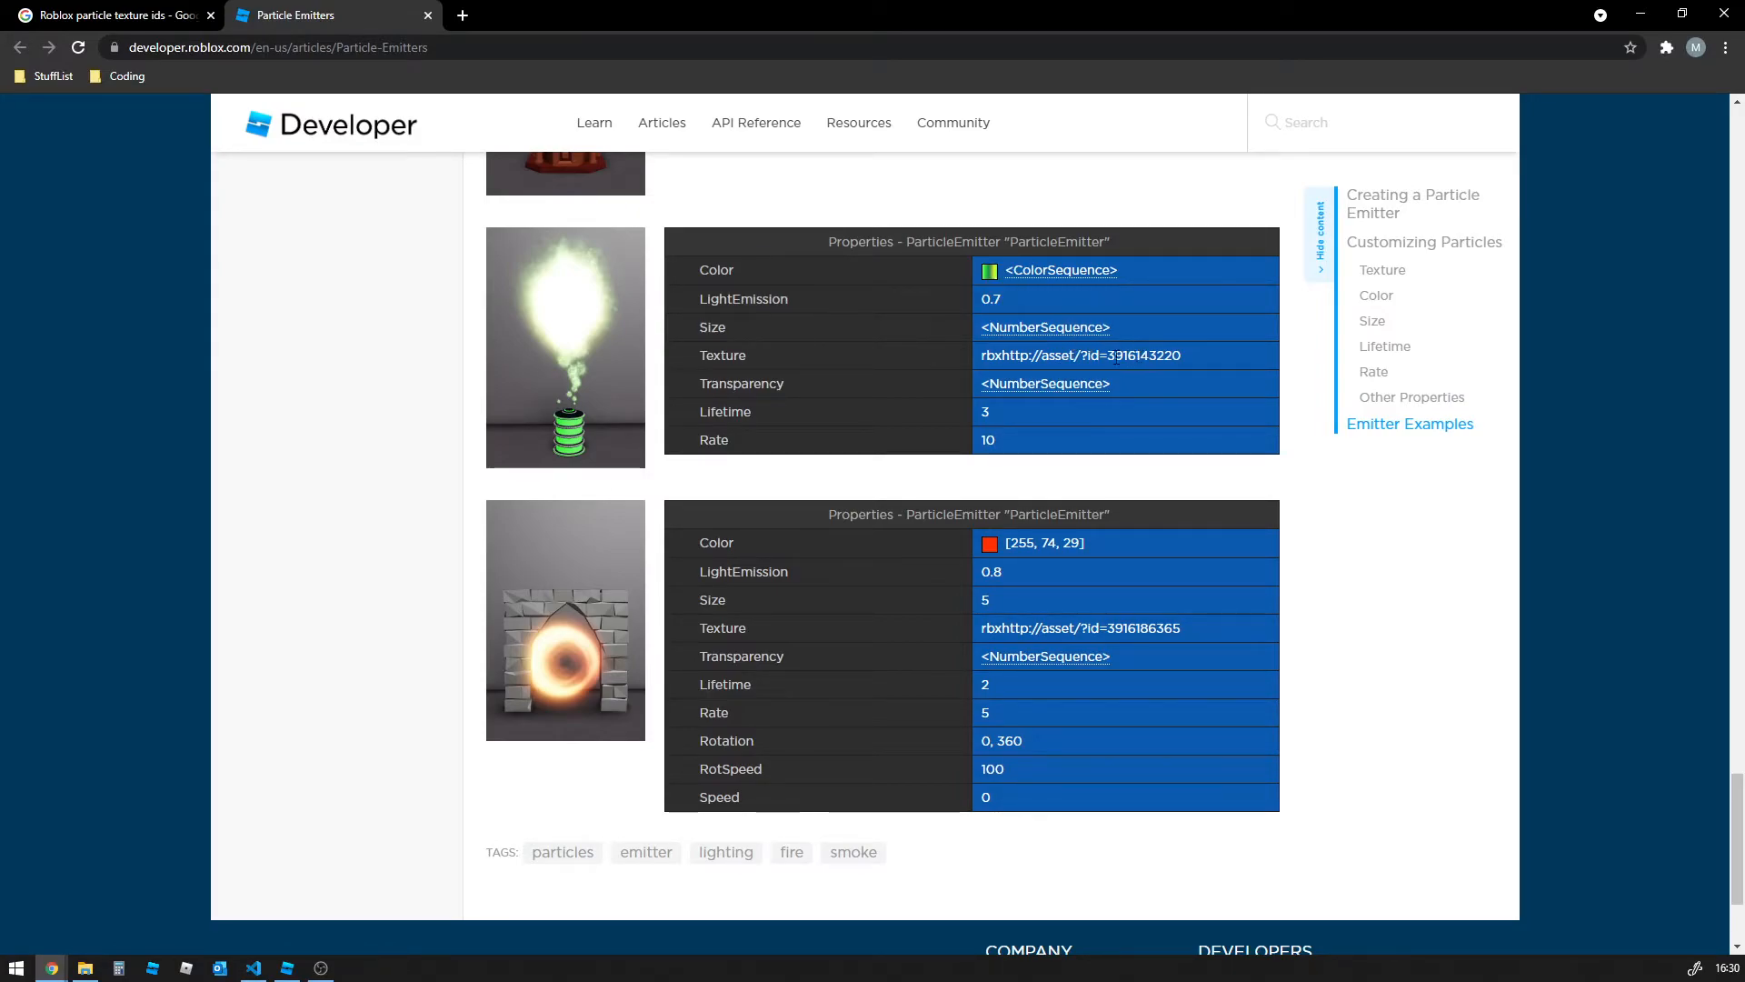
pyautogui.moveTo(1182, 356); pyautogui.dragTo(986, 359)
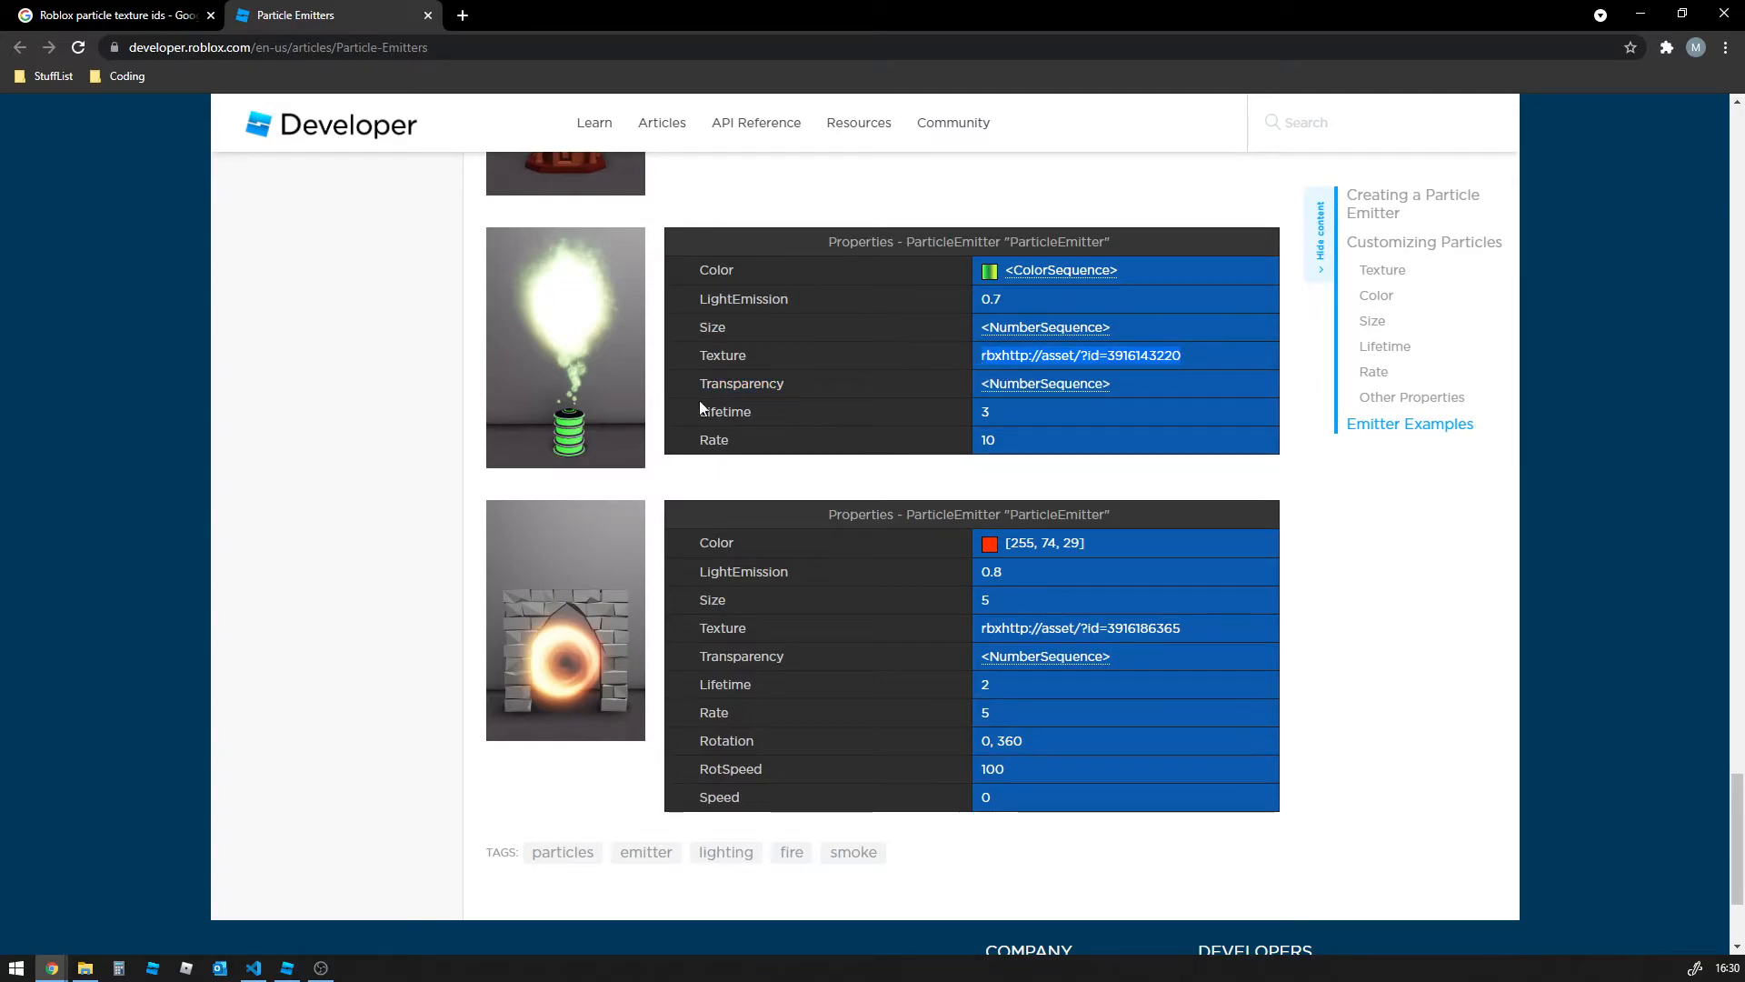
pyautogui.click(360, 408)
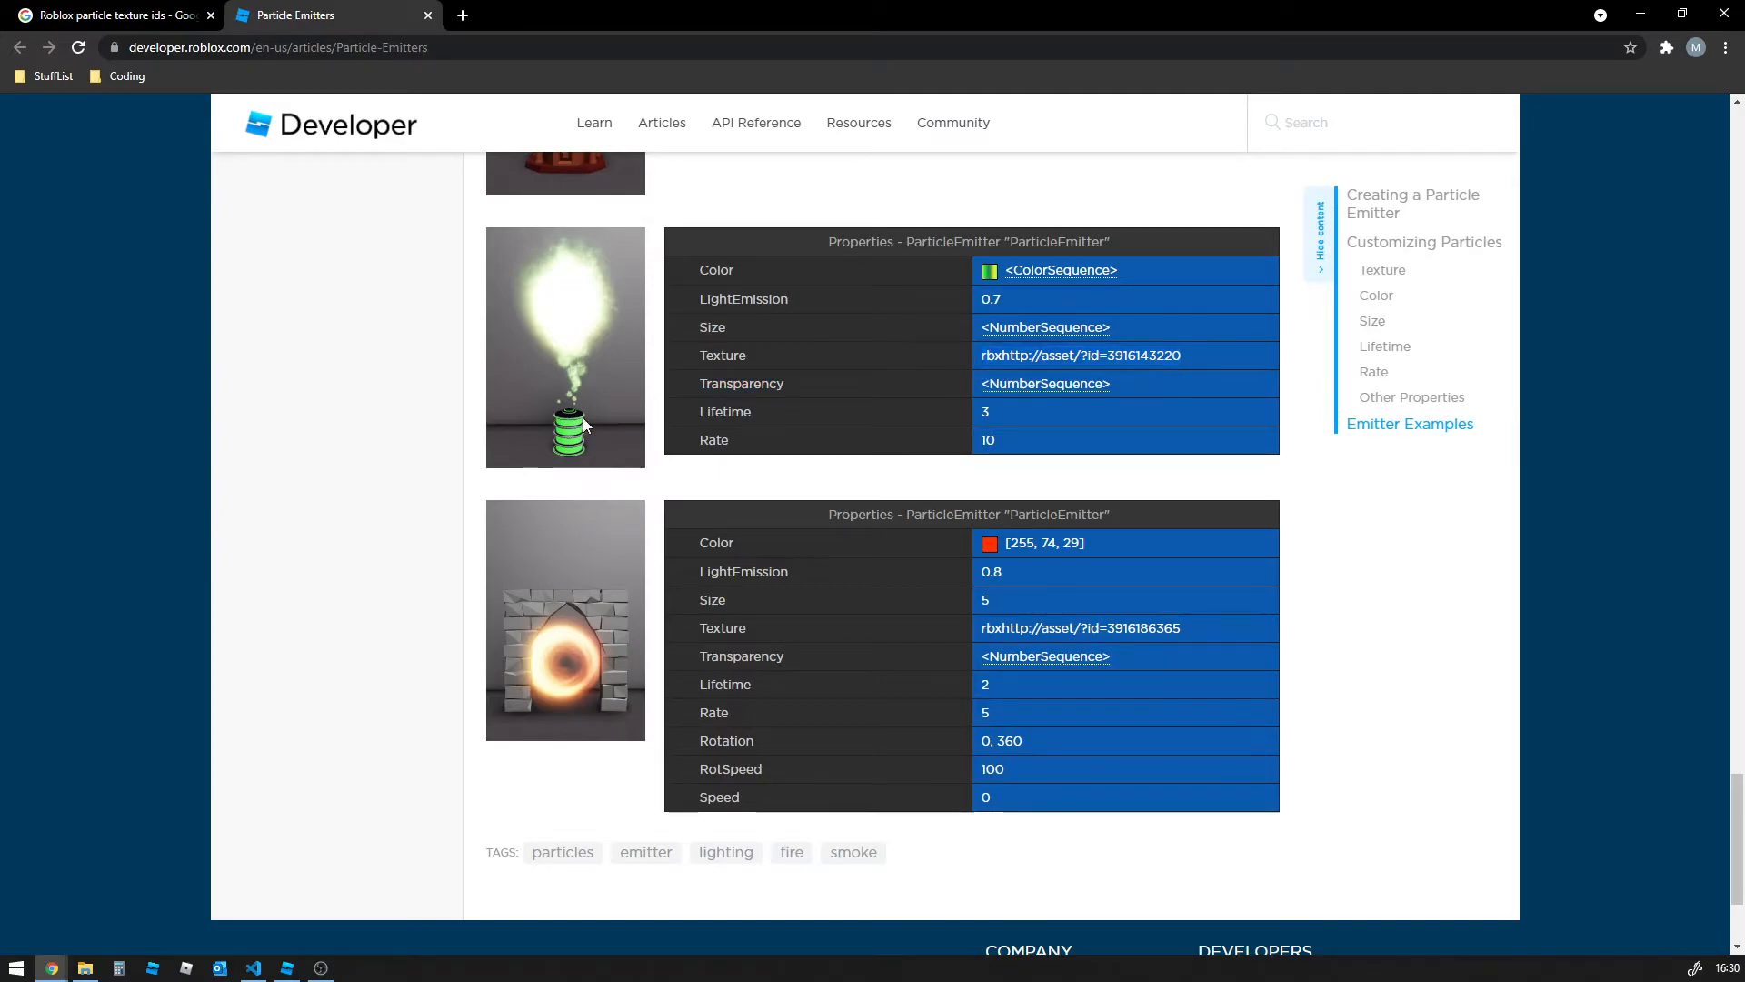
pyautogui.click(291, 969)
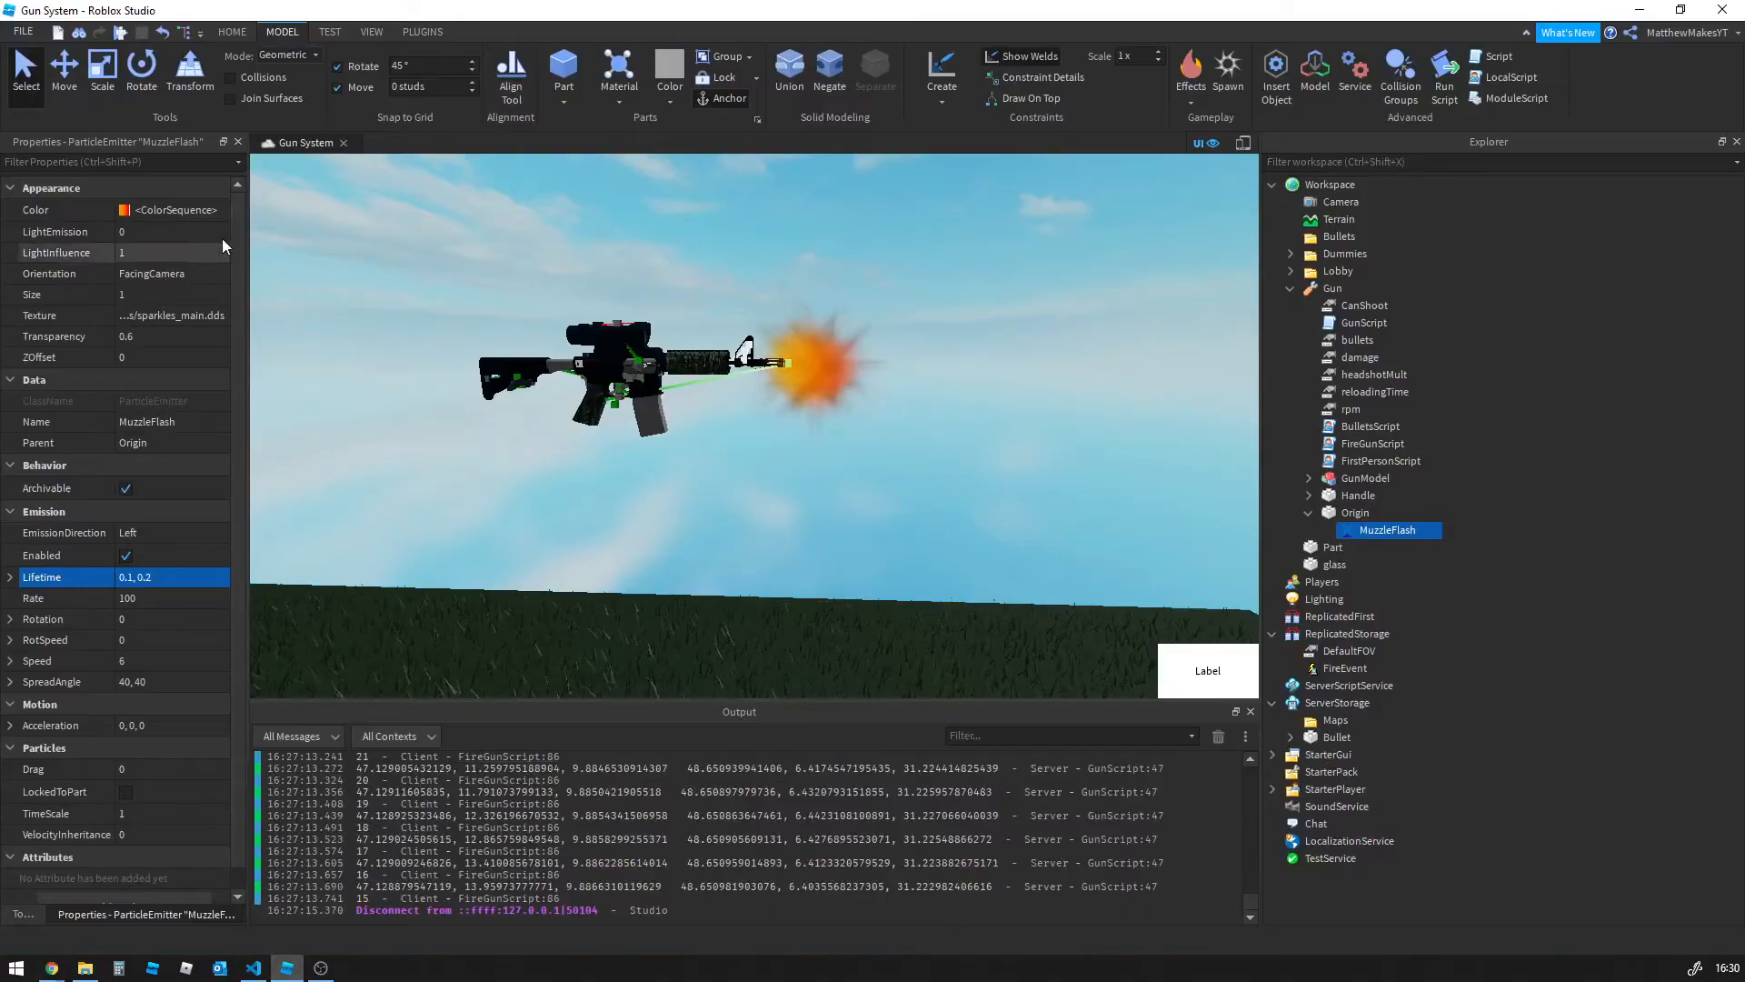
pyautogui.click(164, 316)
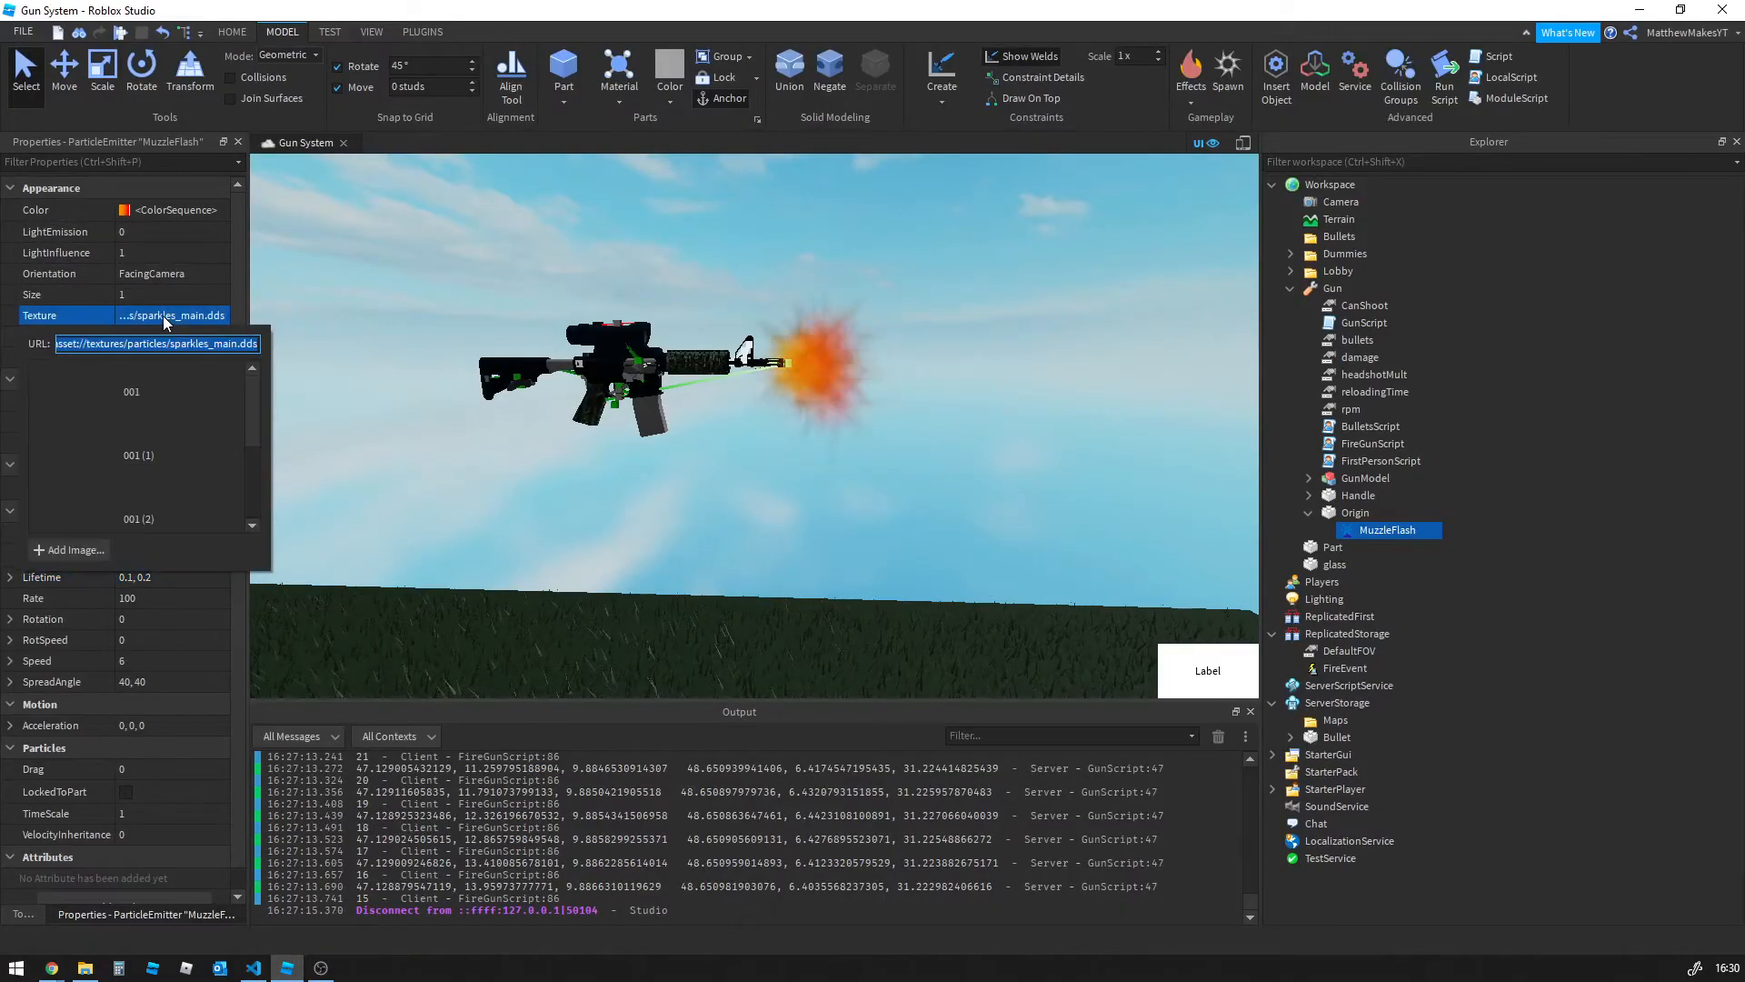
pyautogui.hotkey('ctrl', 'v')
pyautogui.press('Return')
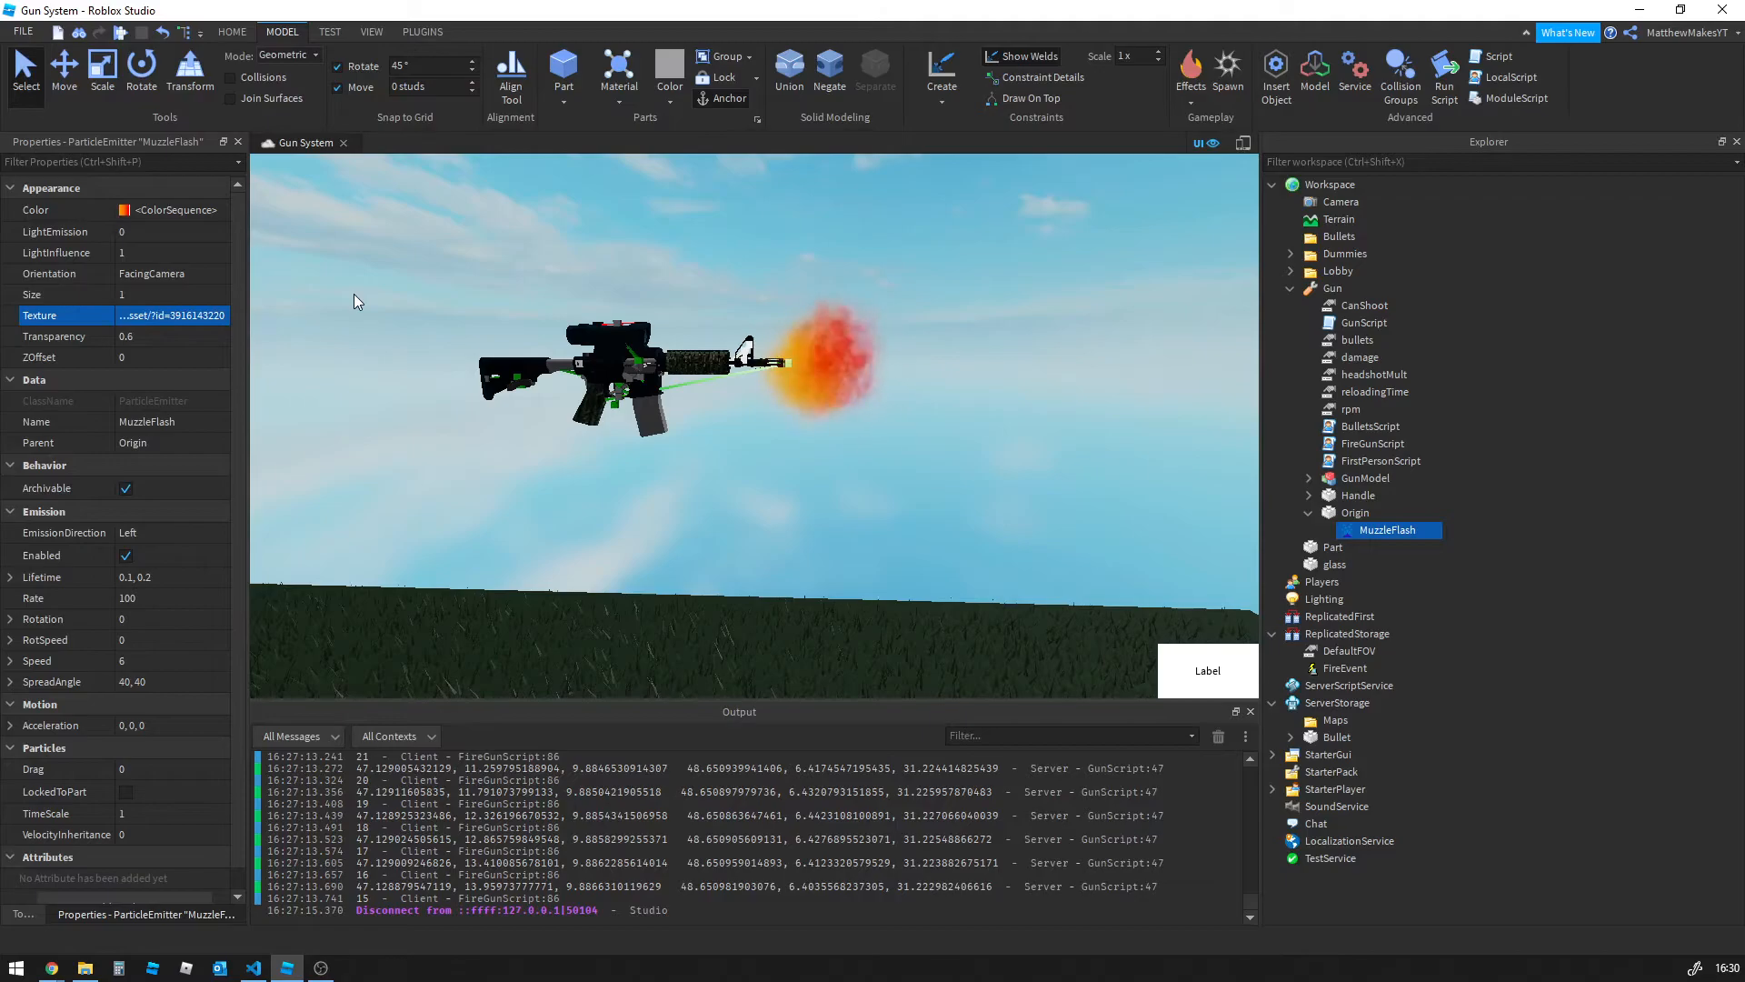
# Narrow the MuzzleFlash emitter's SpreadAngle to 2, 2
pyautogui.press('w')
pyautogui.moveTo(546, 300); pyautogui.dragTo(556, 294, button='right')
pyautogui.press('w')
pyautogui.press('f')
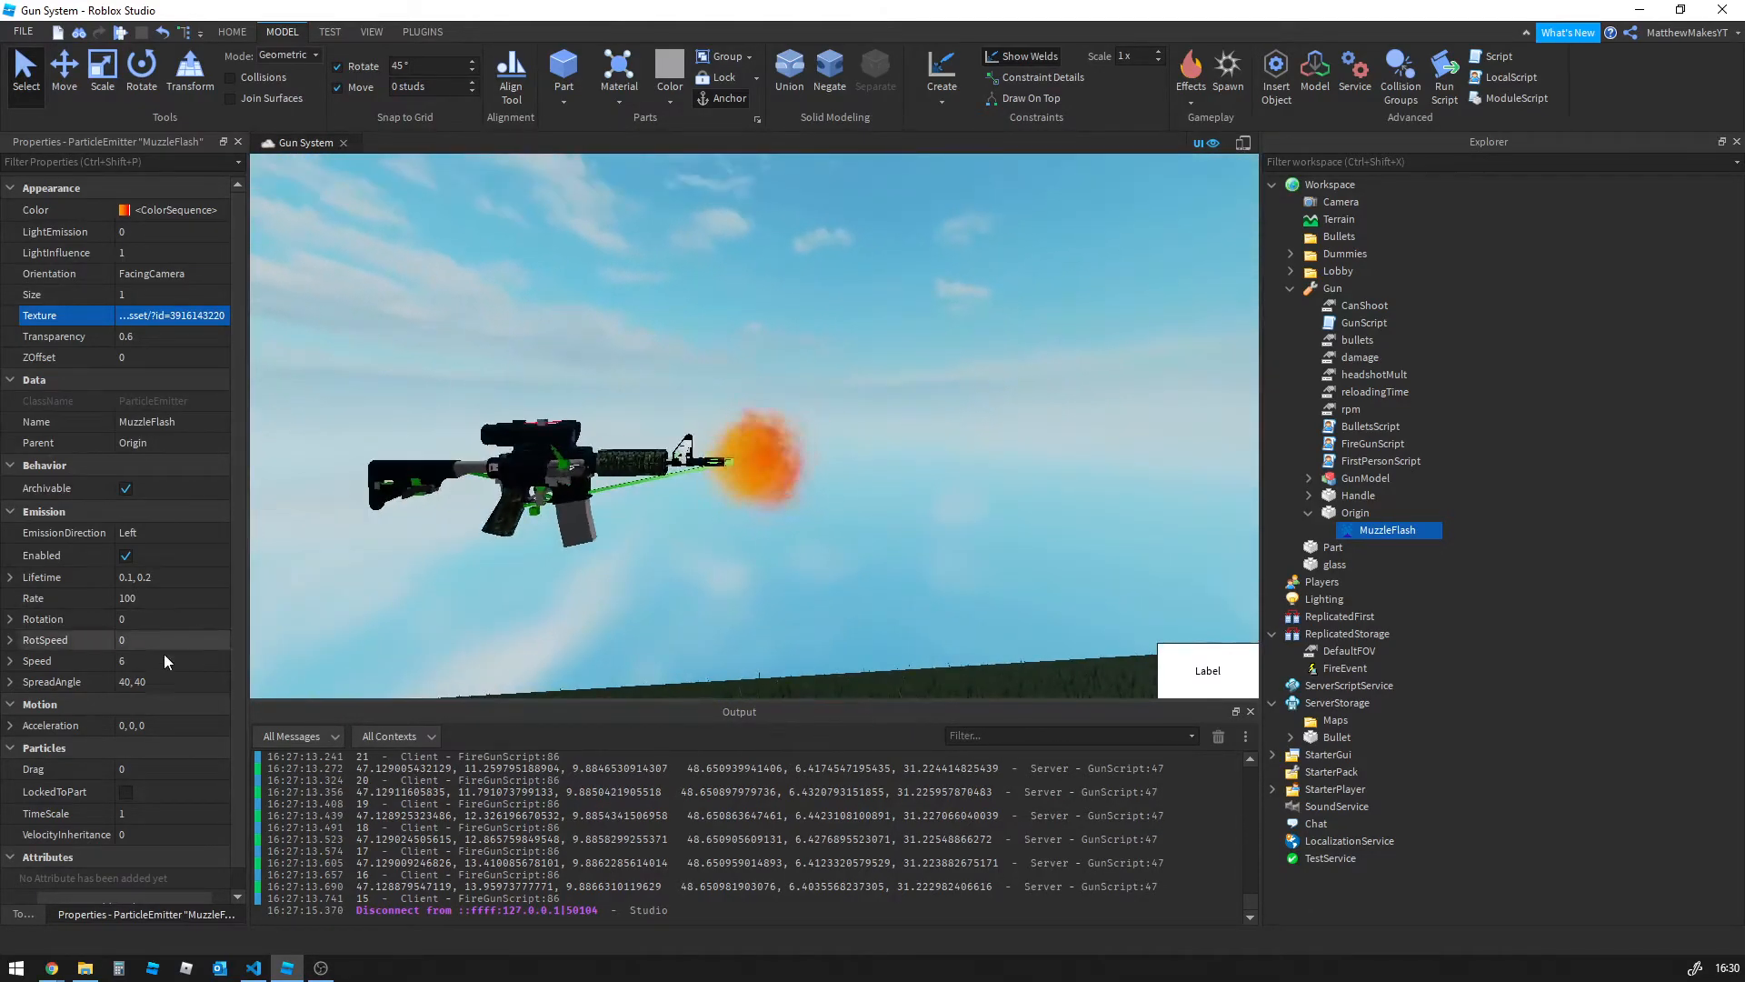
pyautogui.click(152, 684)
pyautogui.click(165, 686)
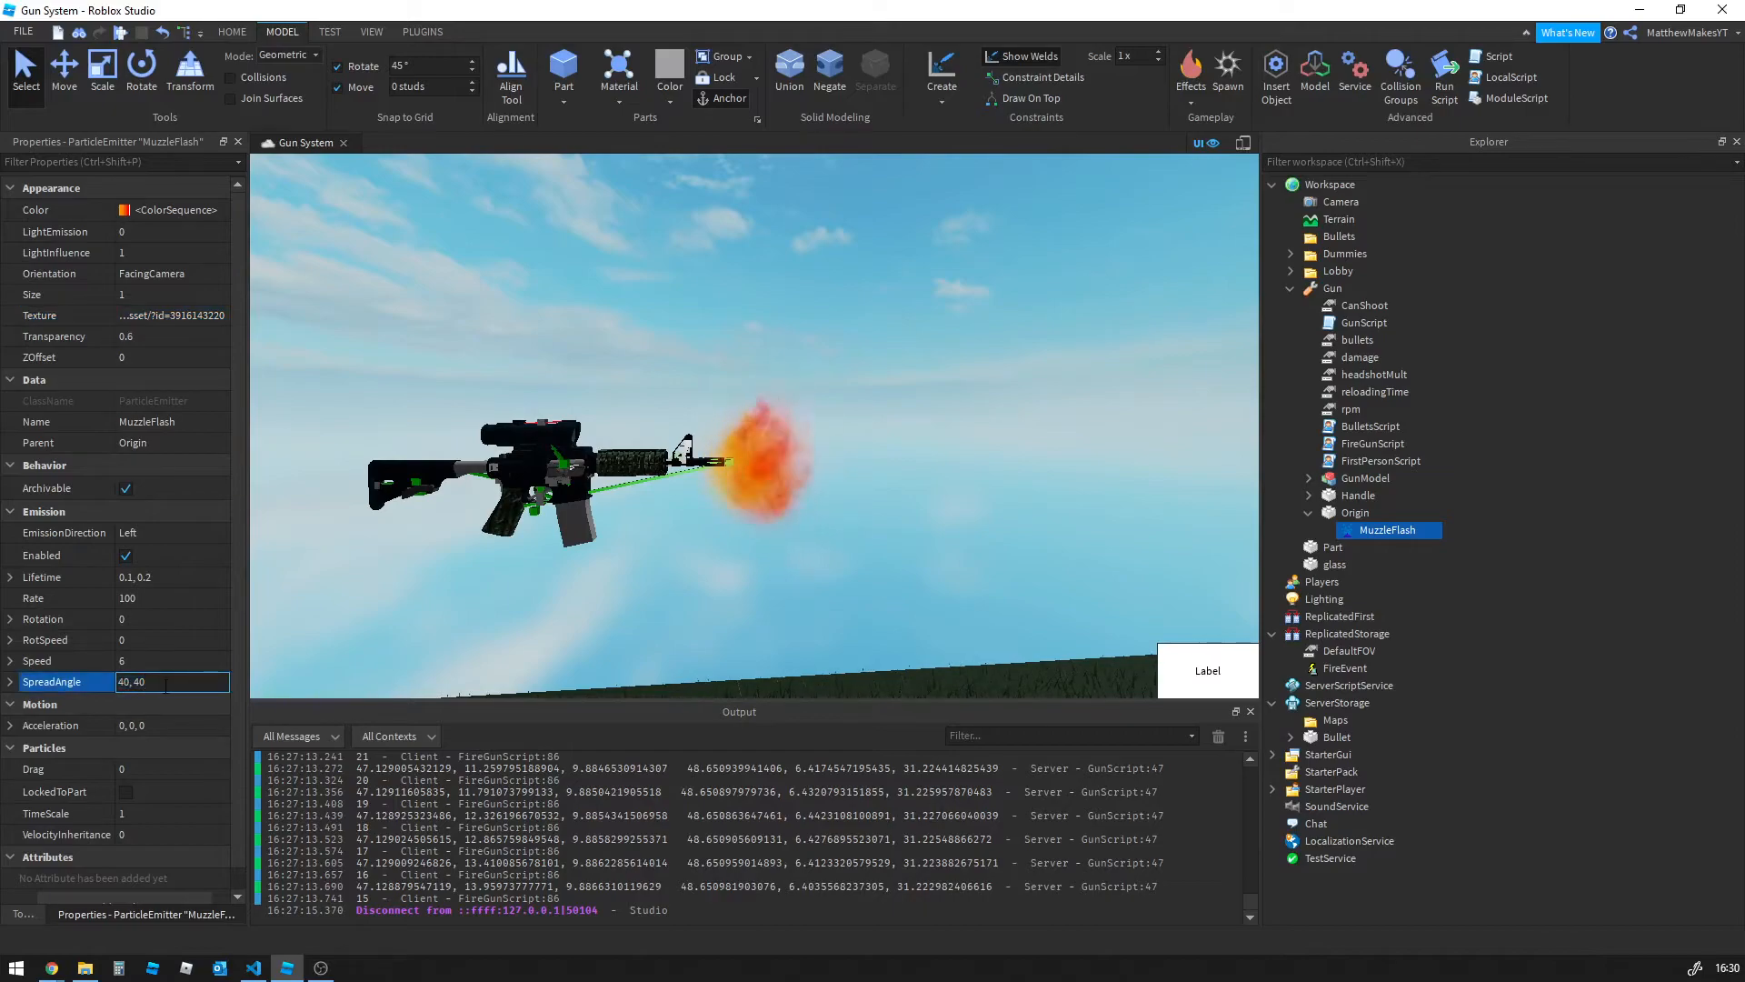
pyautogui.press('BackSpace')
pyautogui.press('BackSpace')
pyautogui.press('BackSpace')
pyautogui.press('BackSpace')
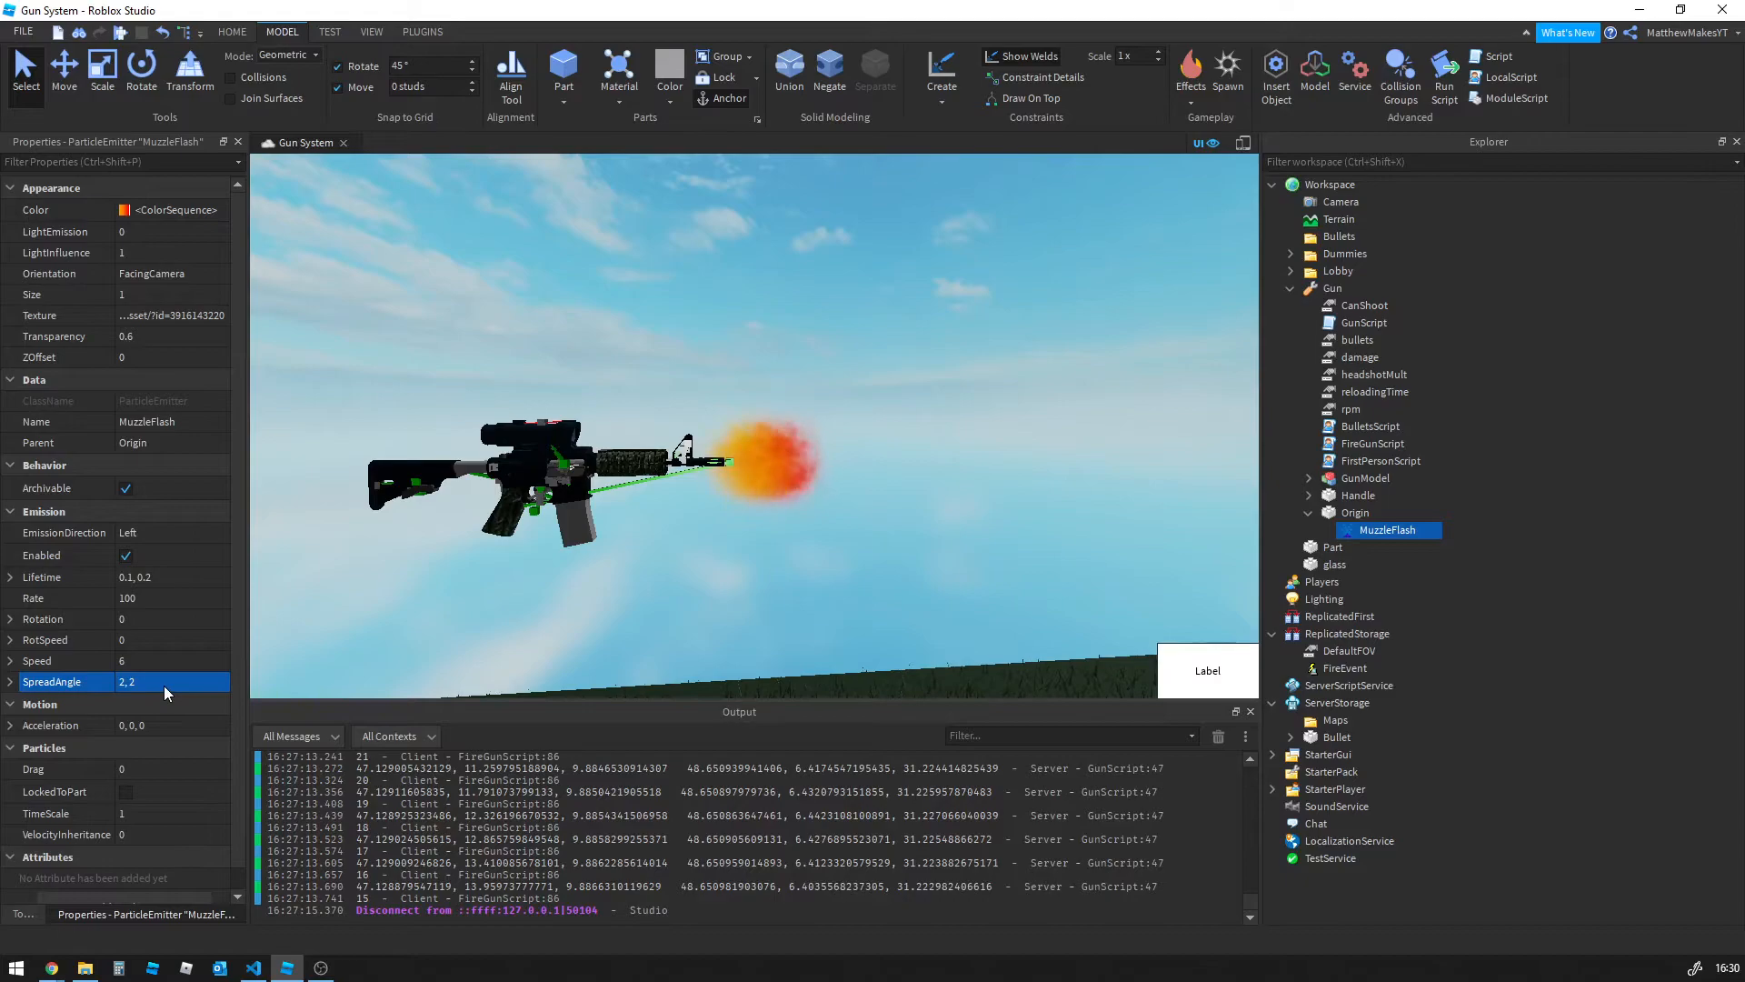
pyautogui.click(163, 685)
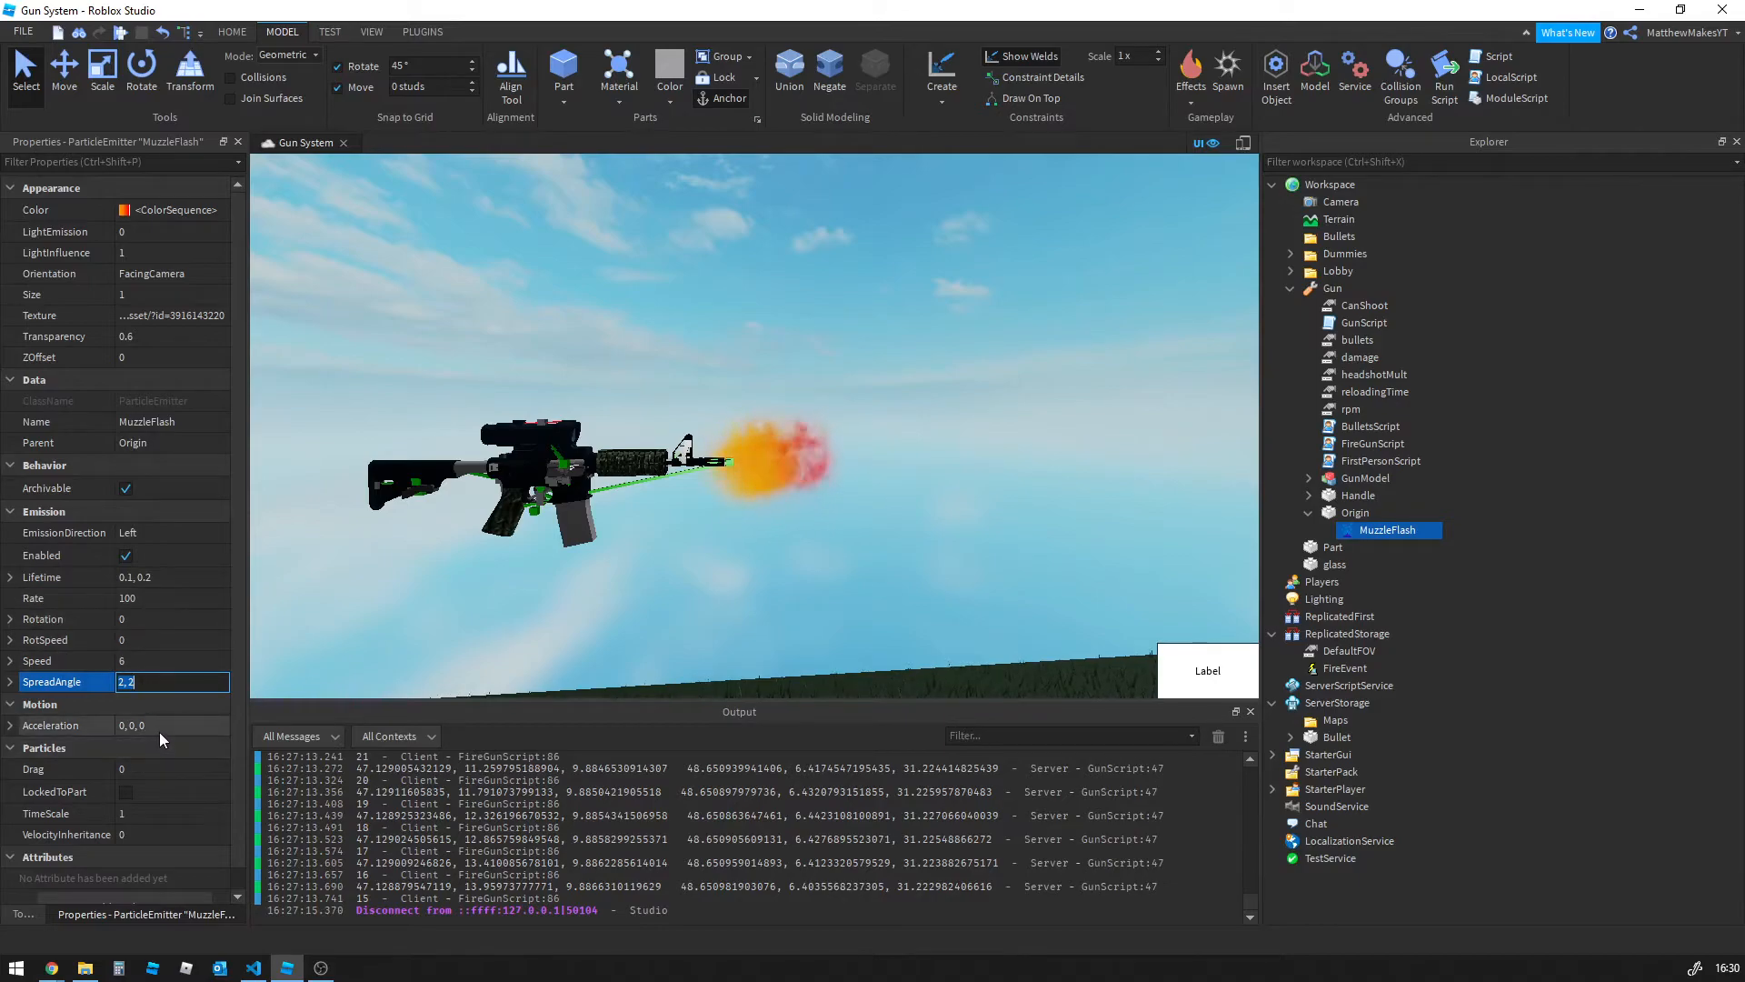
pyautogui.click(155, 340)
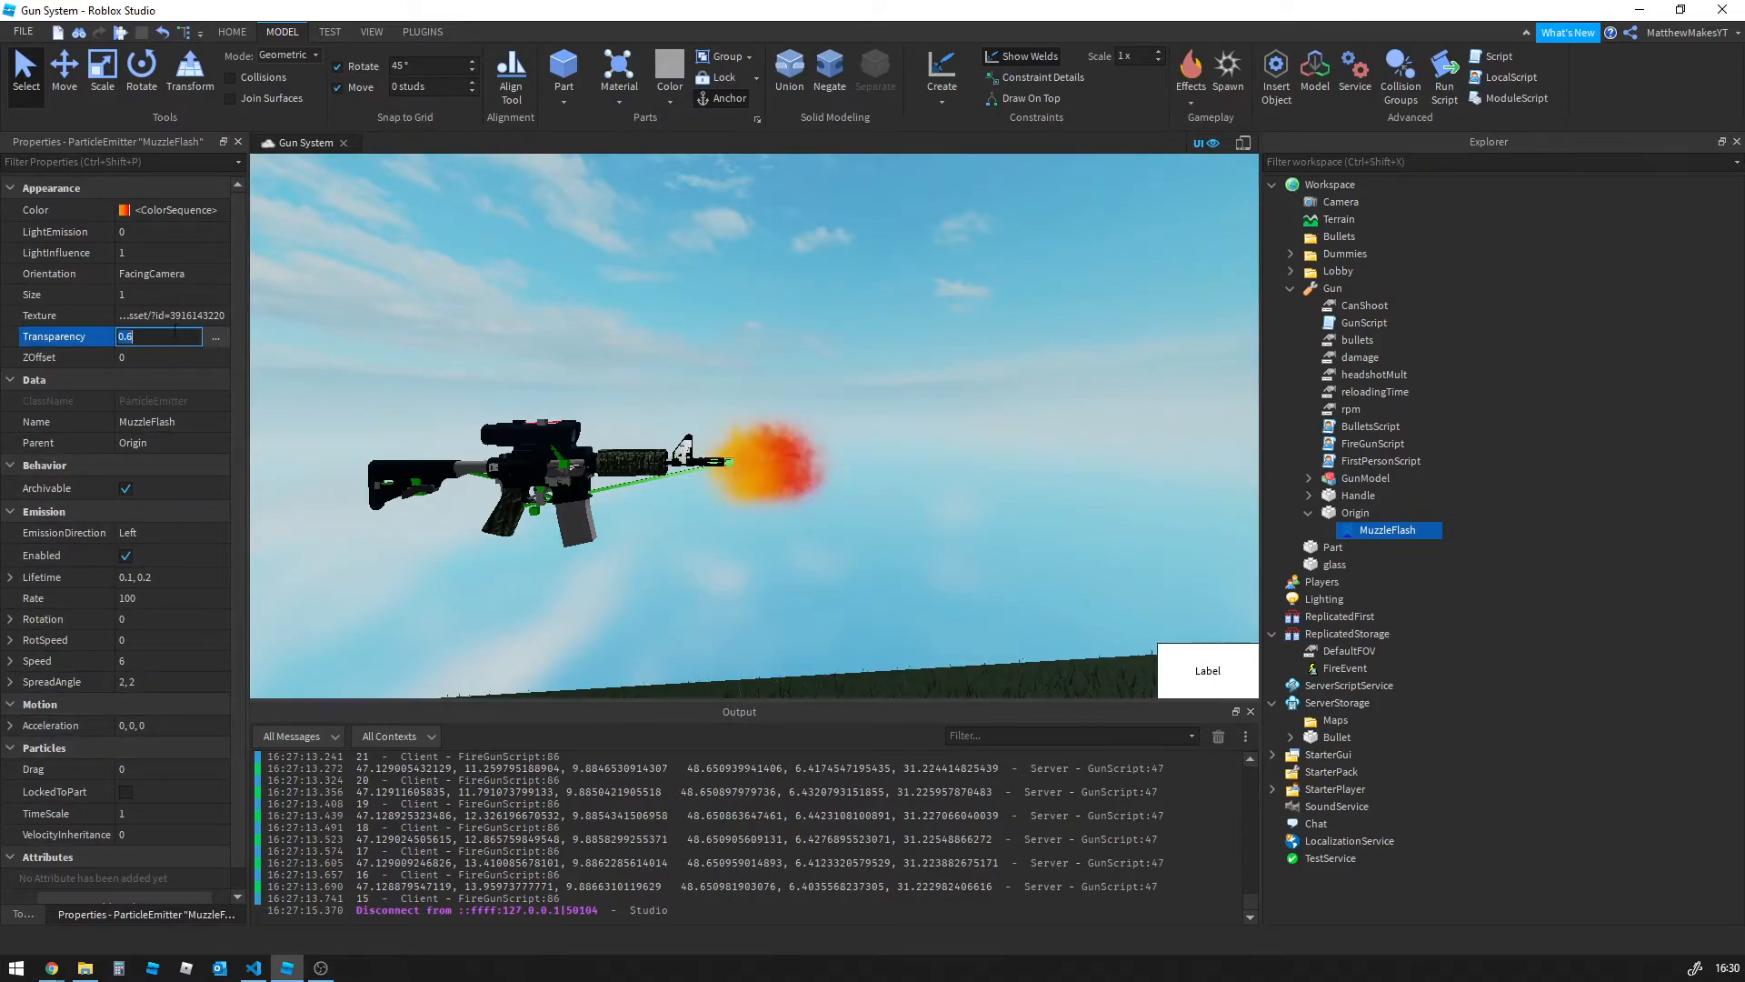
# Make the MuzzleFlash size a number sequence starting at 0.125 at time 0, and close the sequence editor
pyautogui.click(140, 296)
pyautogui.click(218, 296)
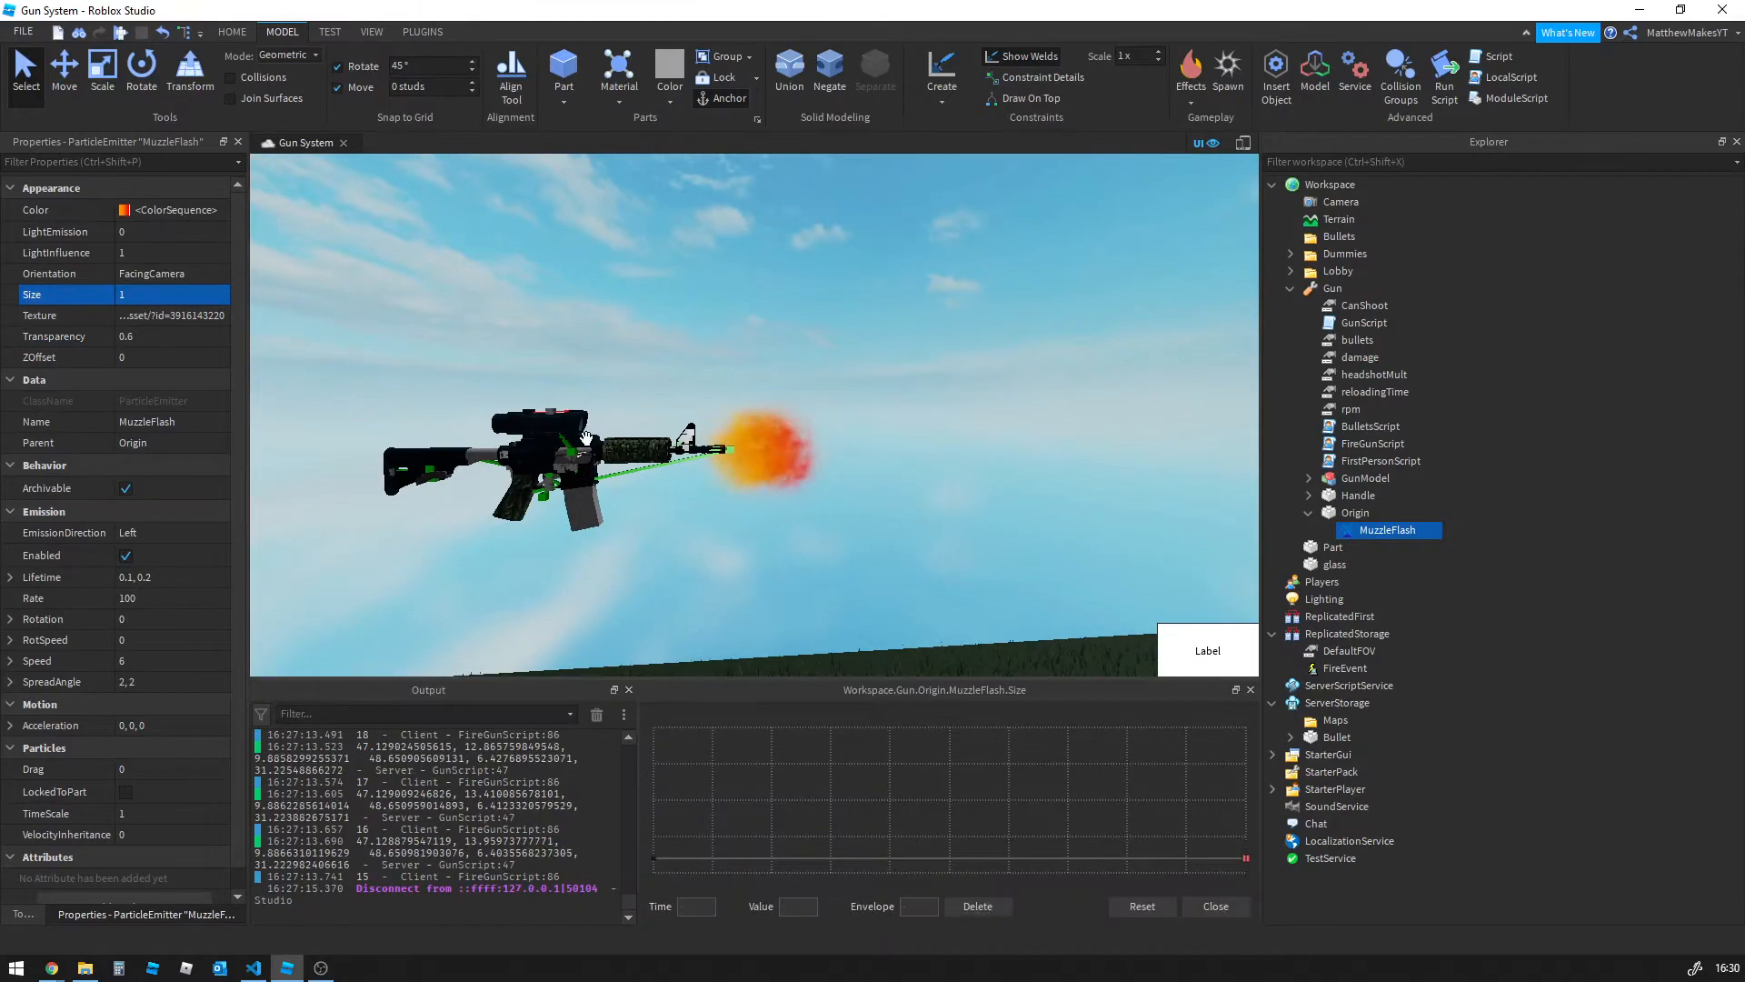
pyautogui.moveTo(651, 858); pyautogui.dragTo(653, 870)
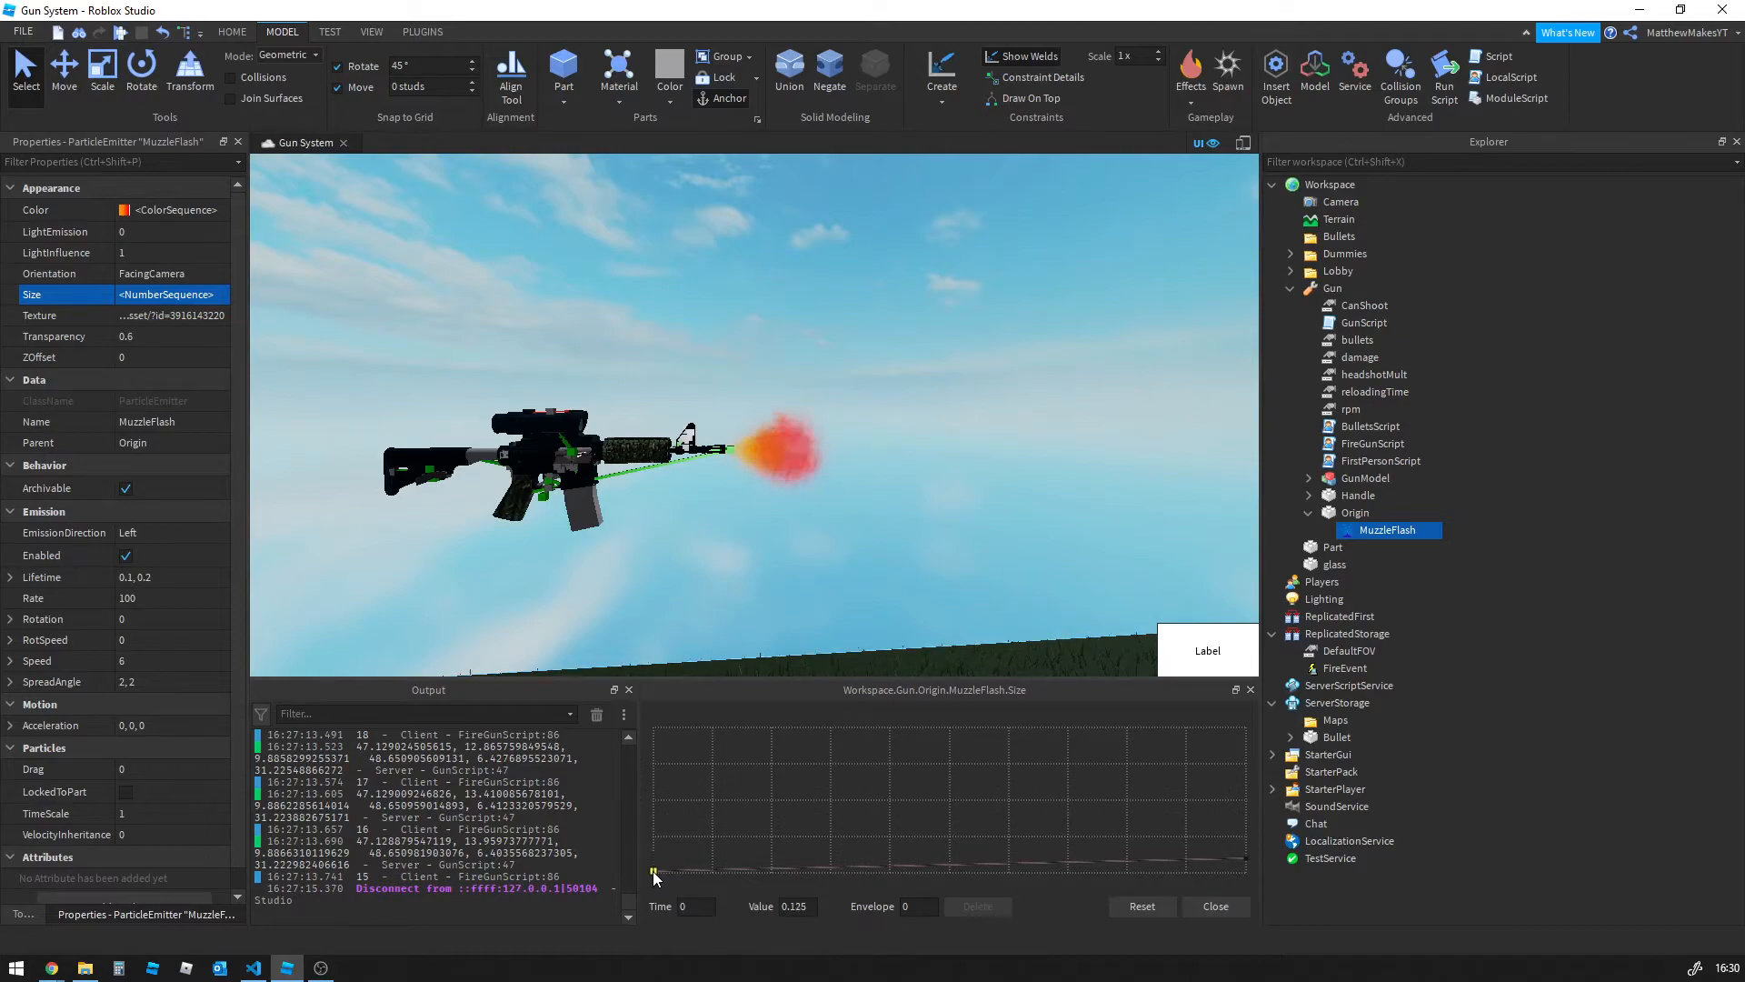
pyautogui.click(991, 353)
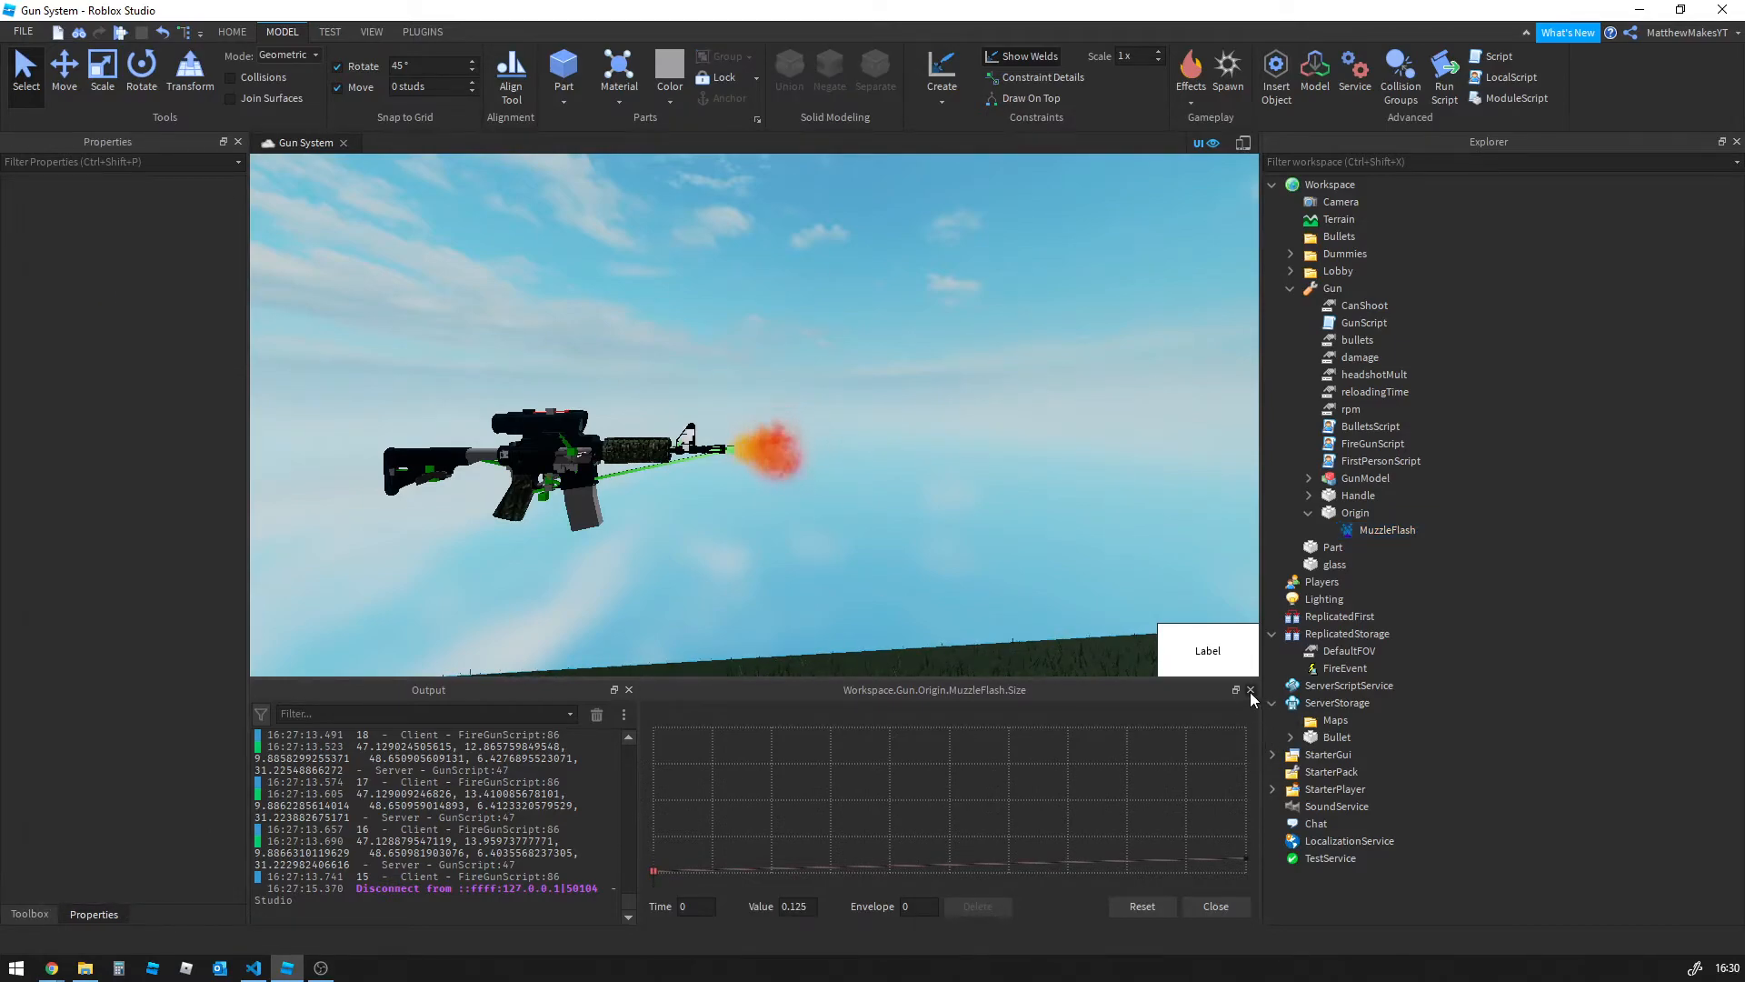
pyautogui.click(1251, 690)
# Move the Gun tool from Workspace into StarterPack and set the third recoilPattern value in its FireGunScript to 3.05
pyautogui.scroll(-5, 968, 431)
pyautogui.moveTo(1332, 288); pyautogui.dragTo(1365, 771)
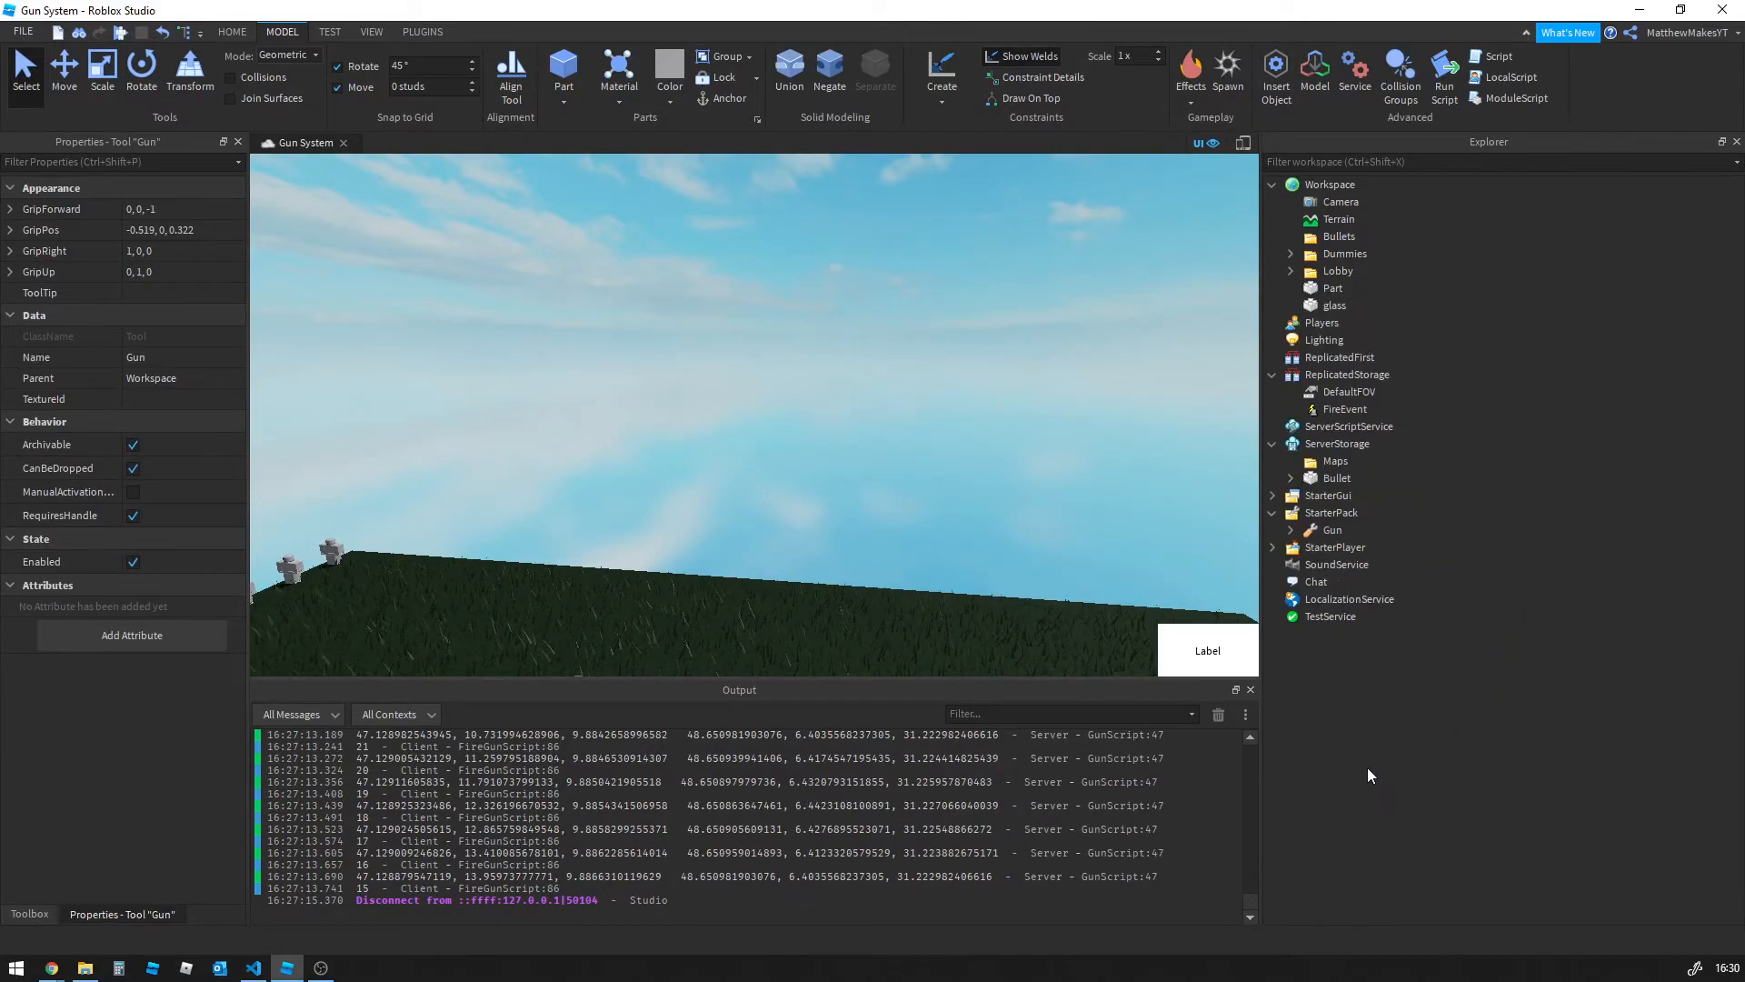
pyautogui.doubleClick(1329, 532)
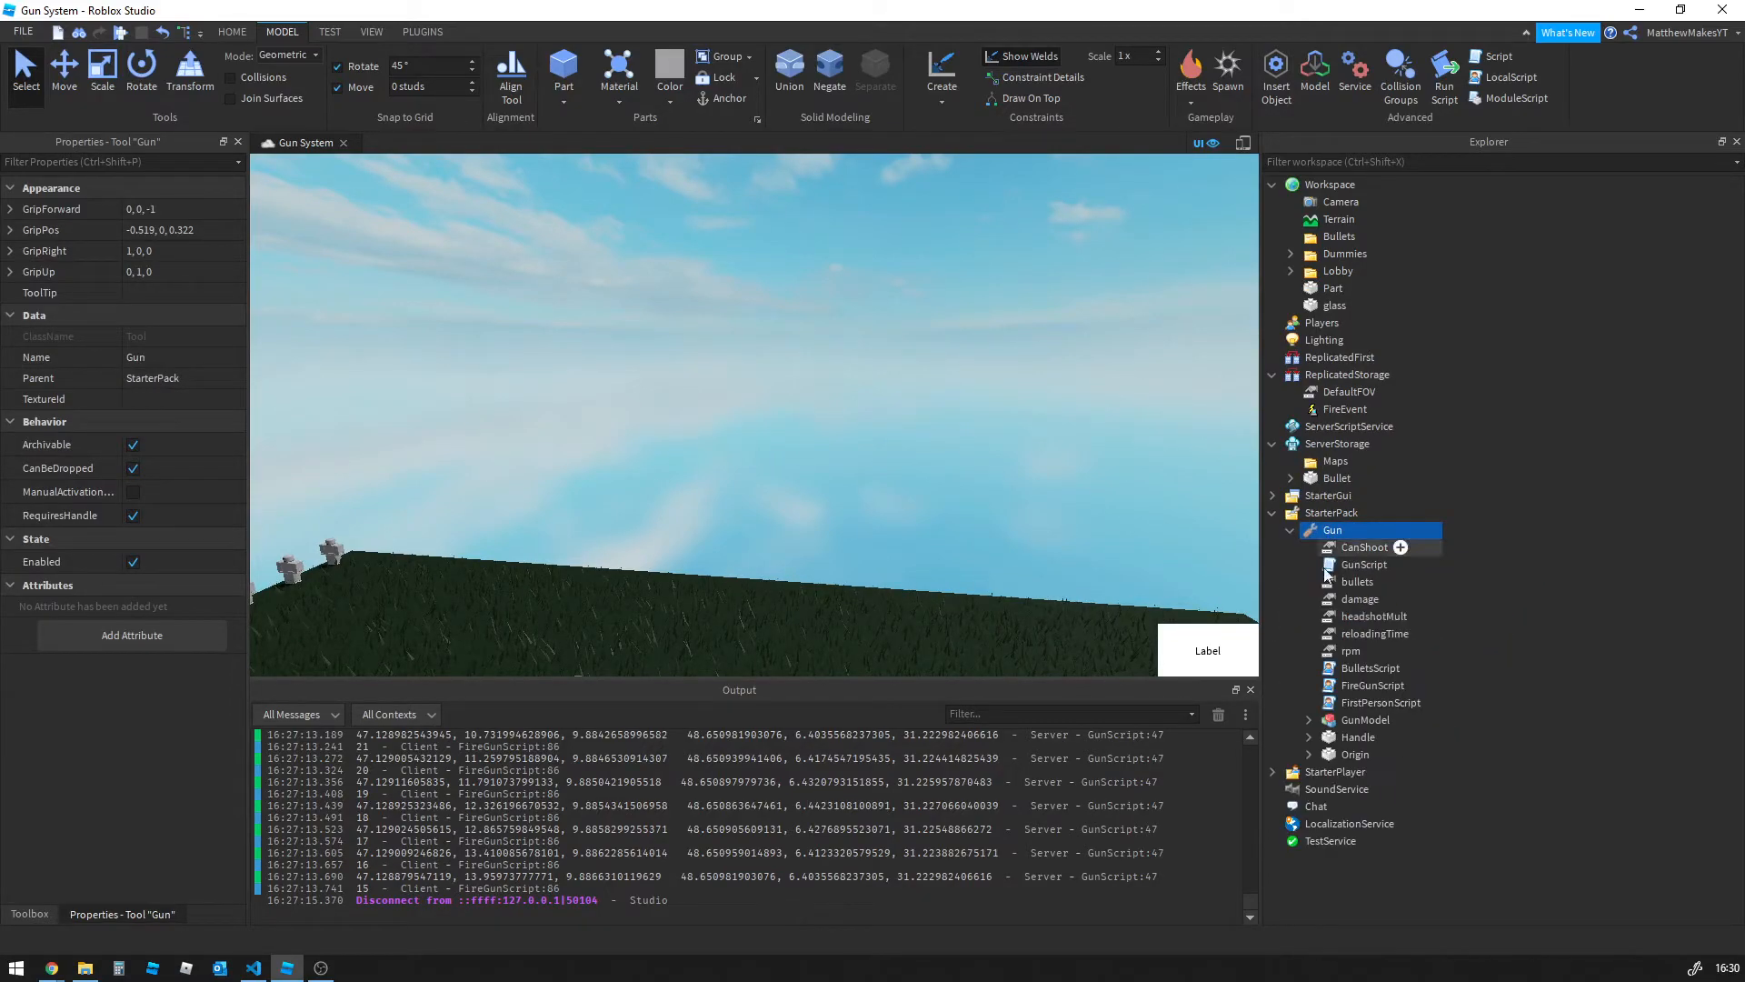
pyautogui.doubleClick(1327, 688)
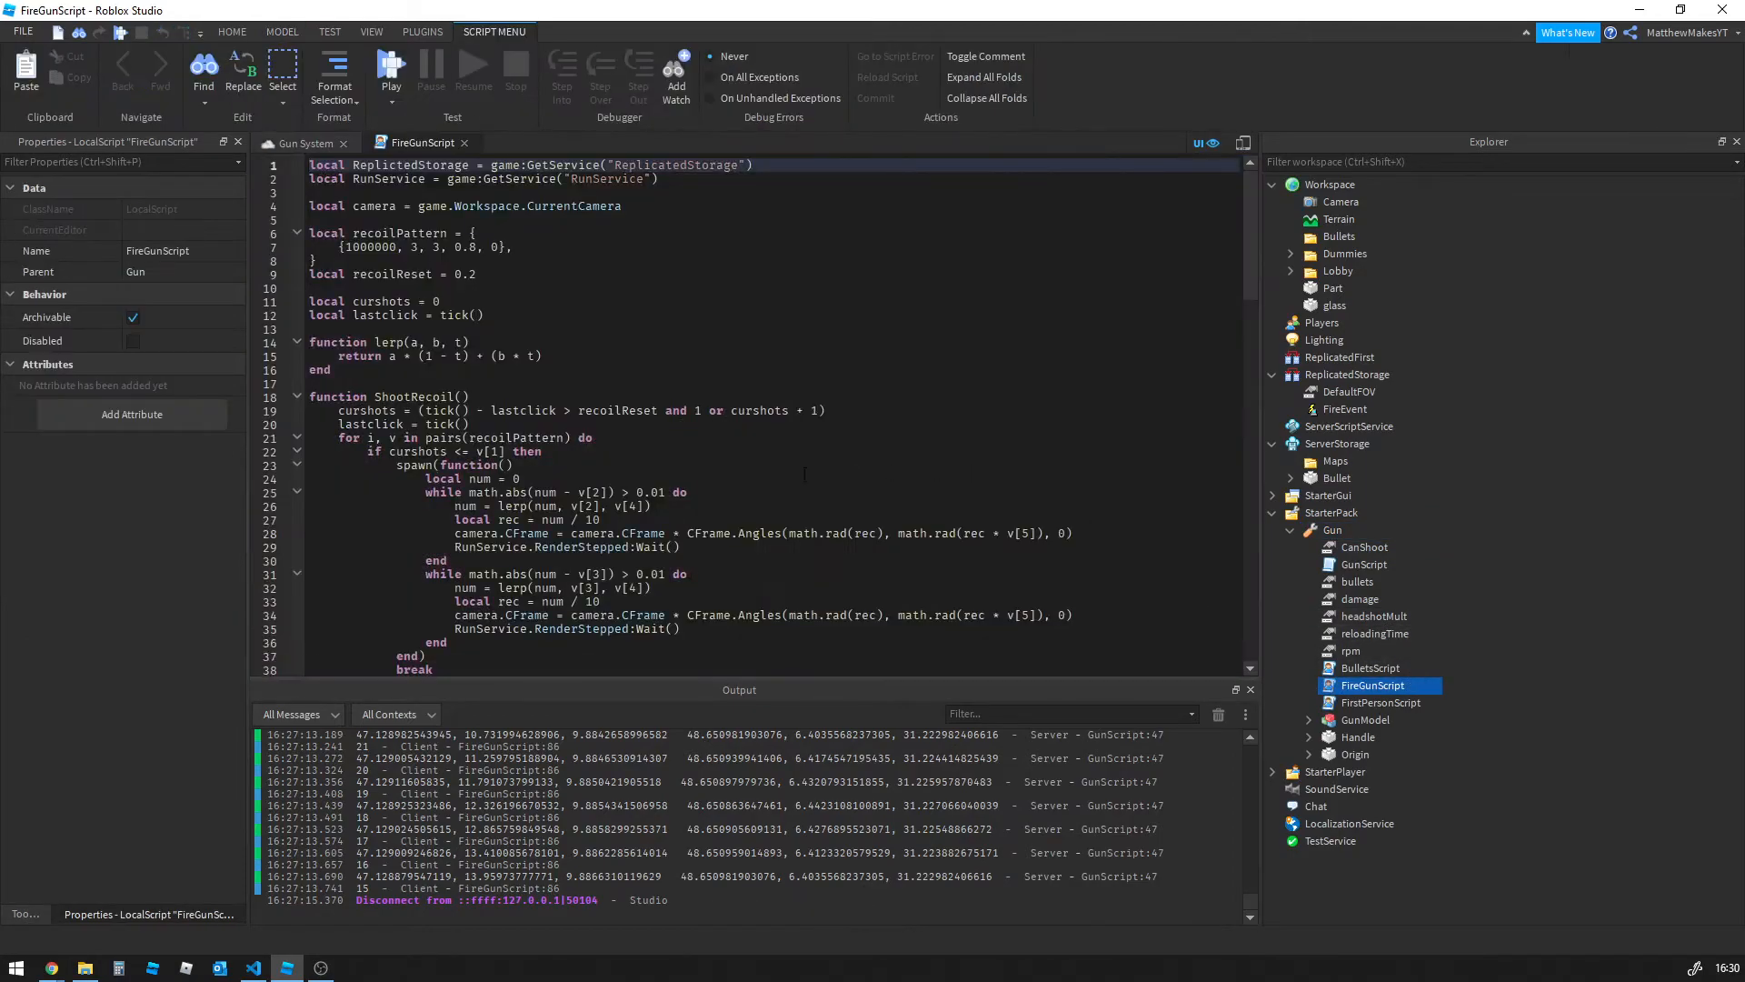
pyautogui.click(534, 251)
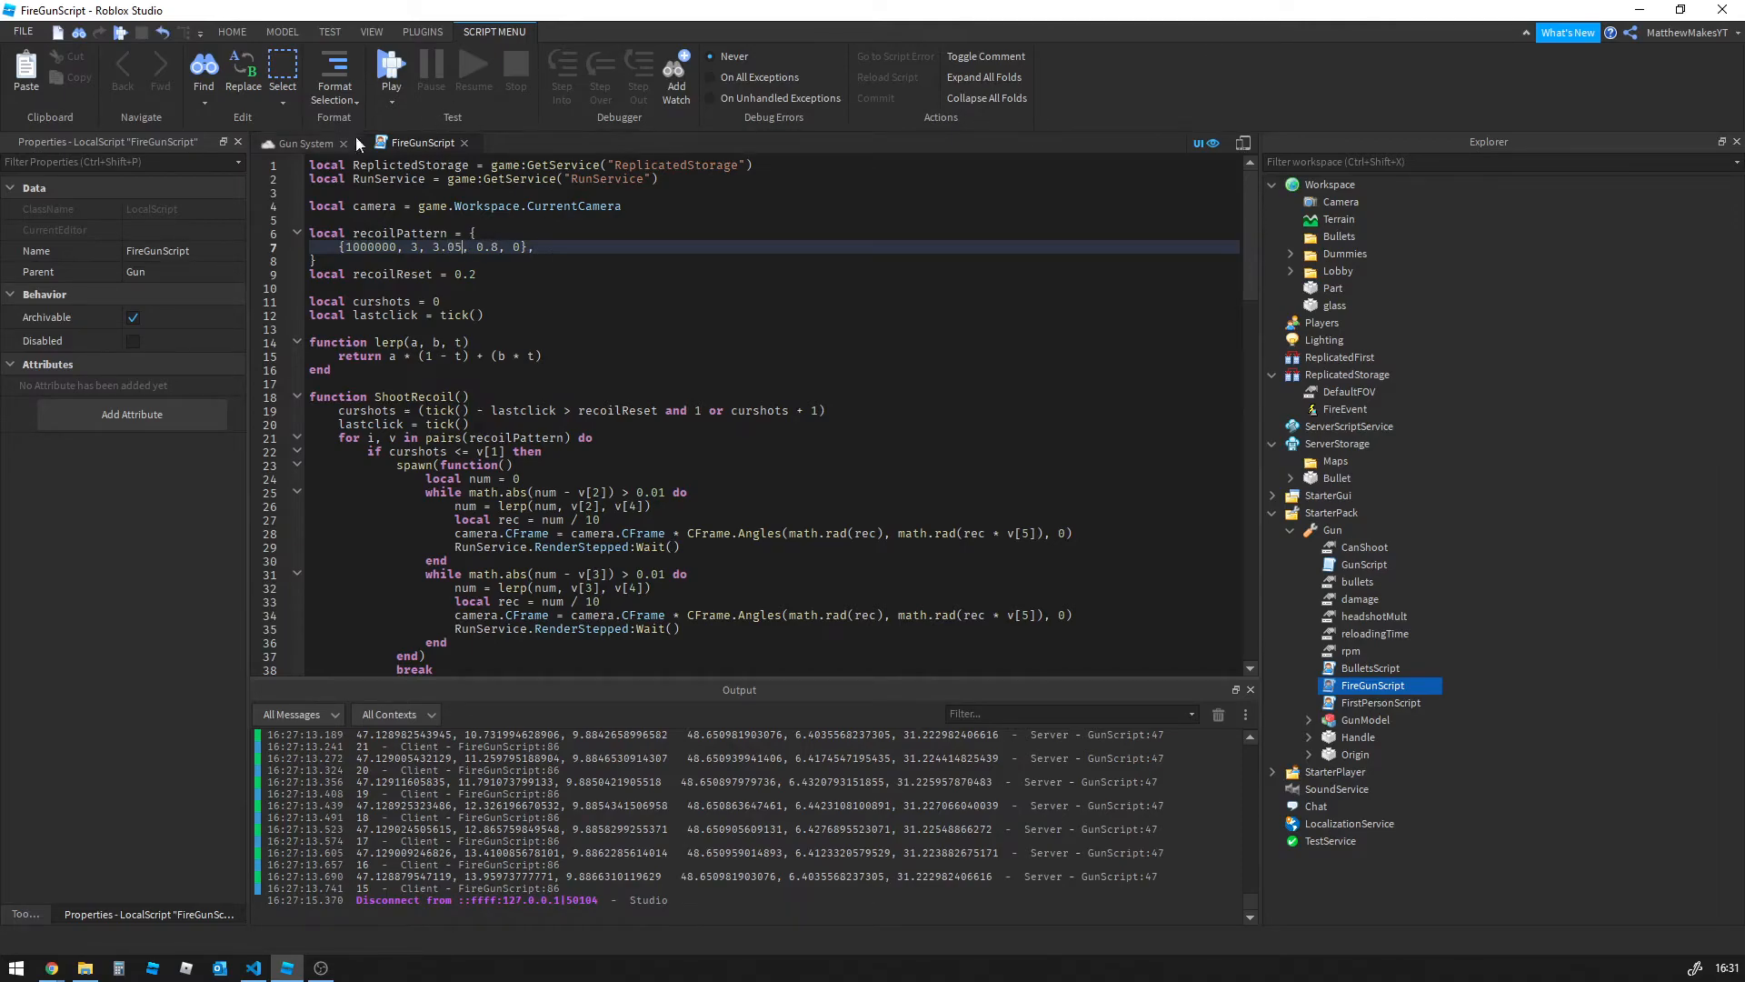
# Playtest the place, equip the Gun and fire at the dummies to check recoil and muzzle flash, and stop the test
pyautogui.click(307, 146)
pyautogui.moveTo(577, 326); pyautogui.dragTo(576, 325, button='right')
pyautogui.press('w')
pyautogui.press('w')
pyautogui.press('s')
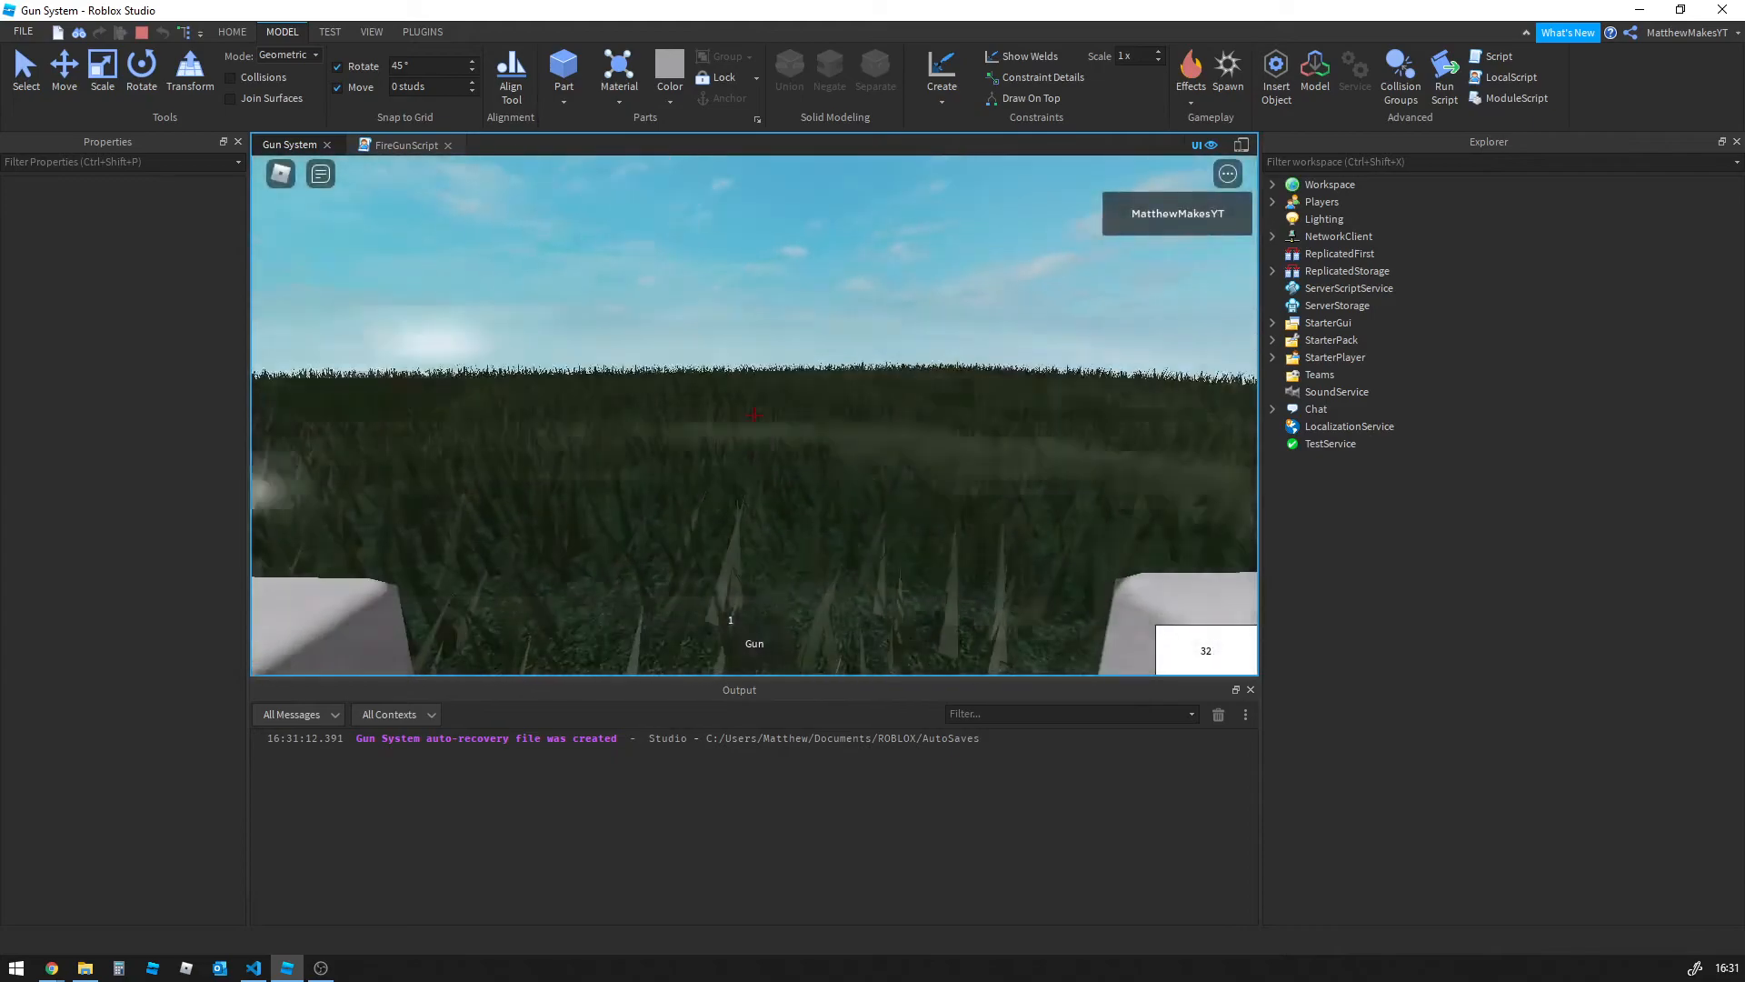
pyautogui.press('1')
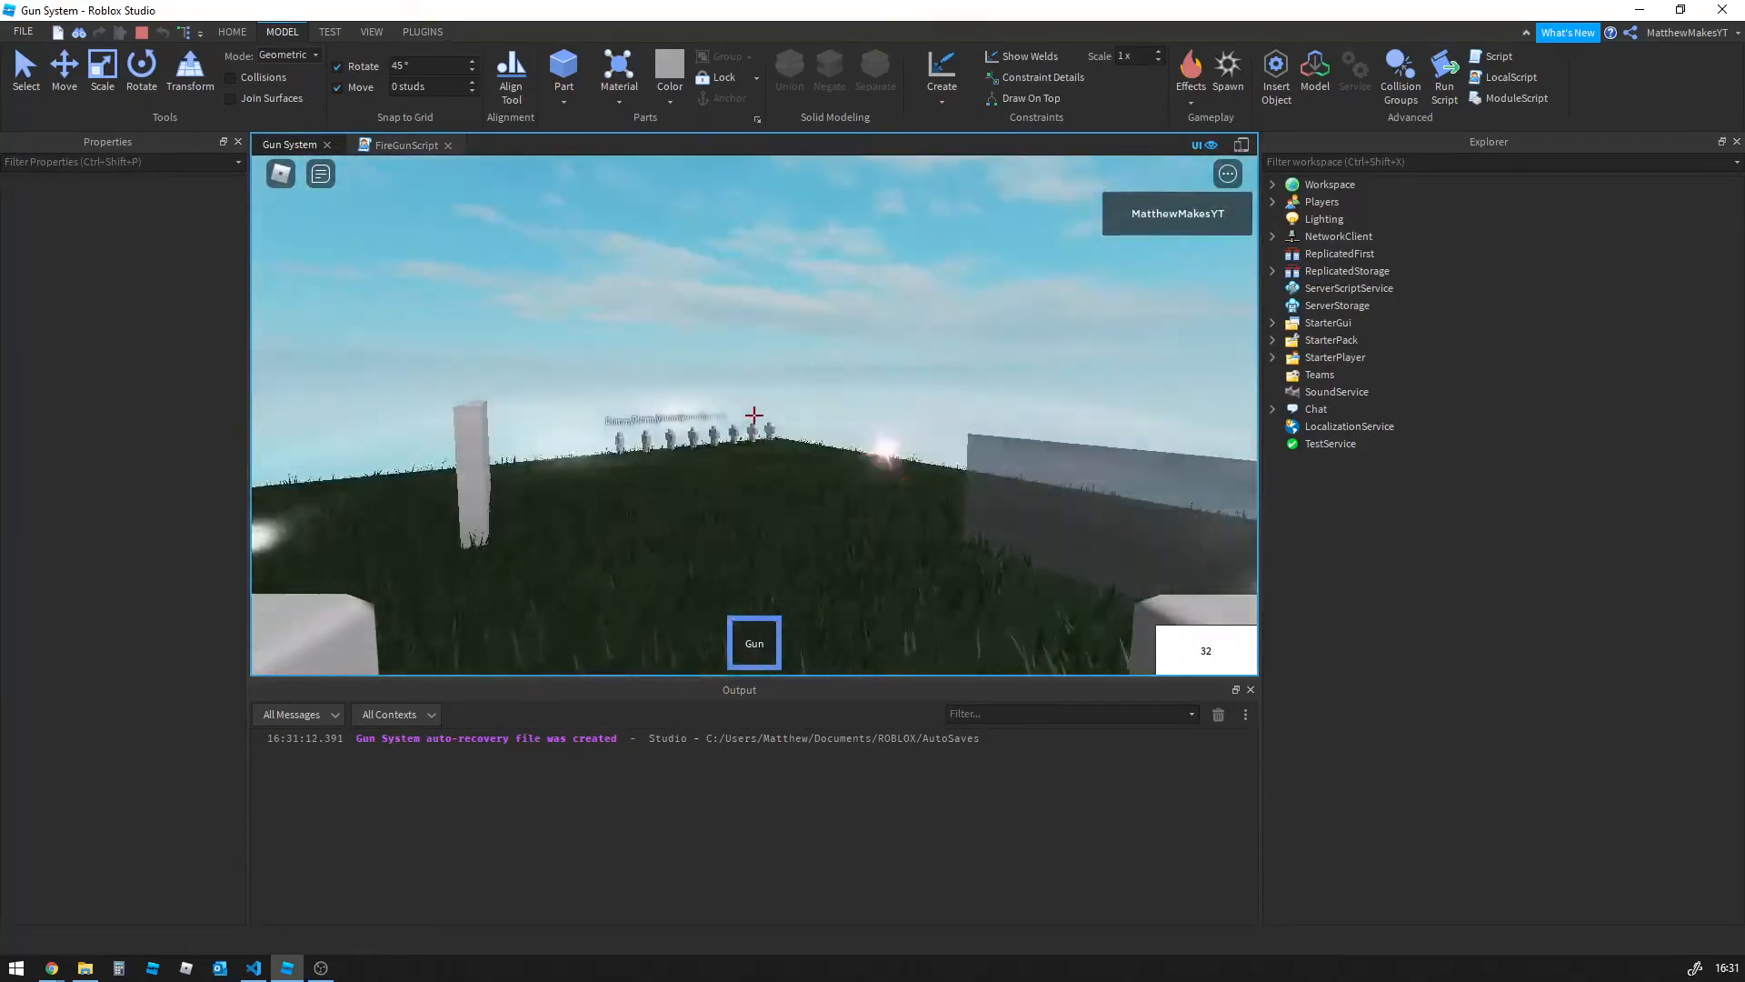
pyautogui.press('w')
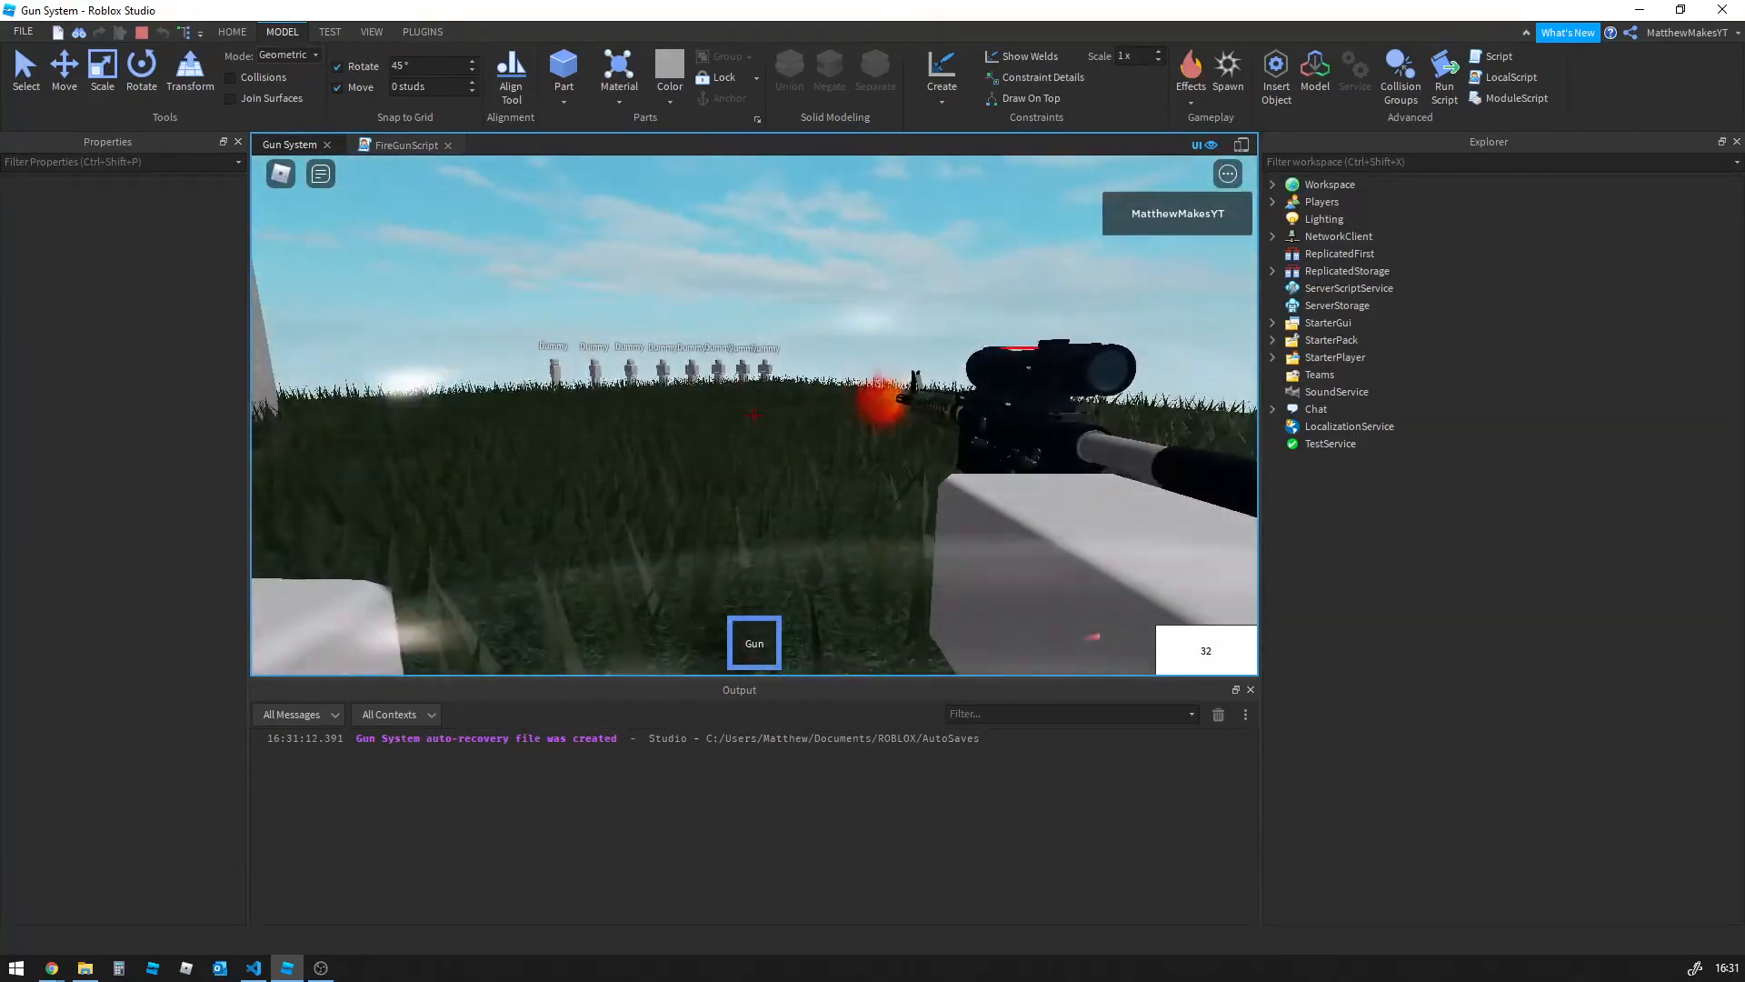
pyautogui.click(755, 414)
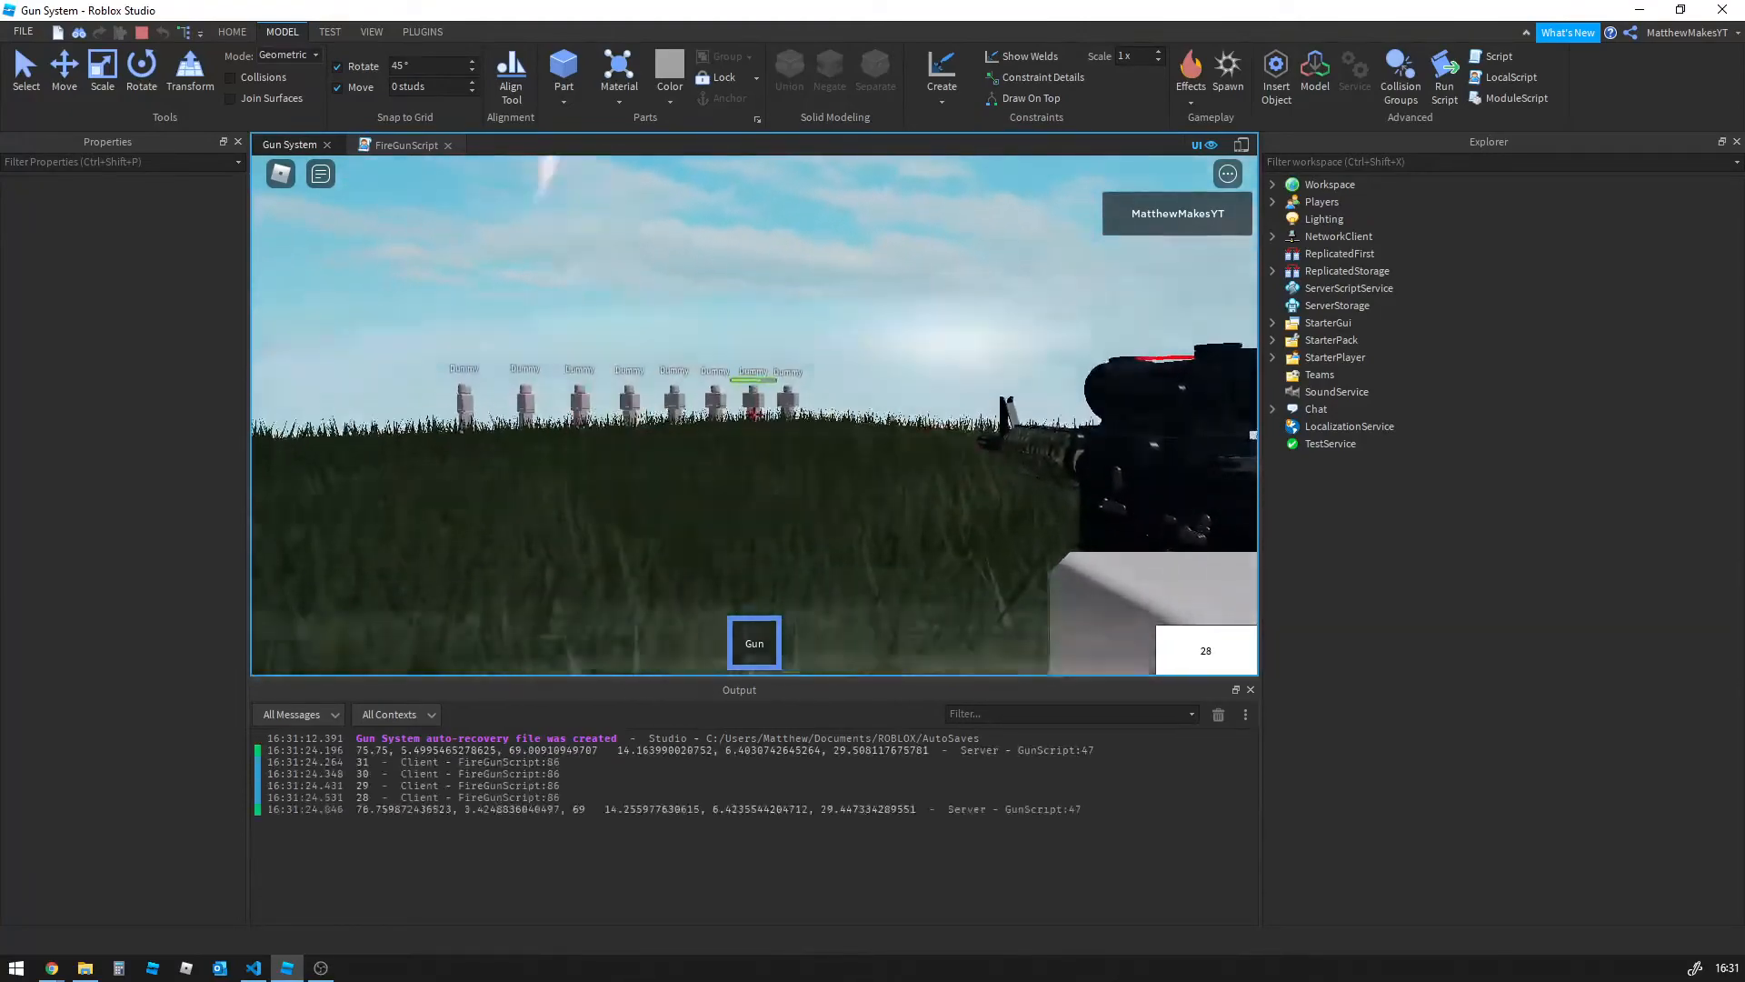
pyautogui.click(754, 415)
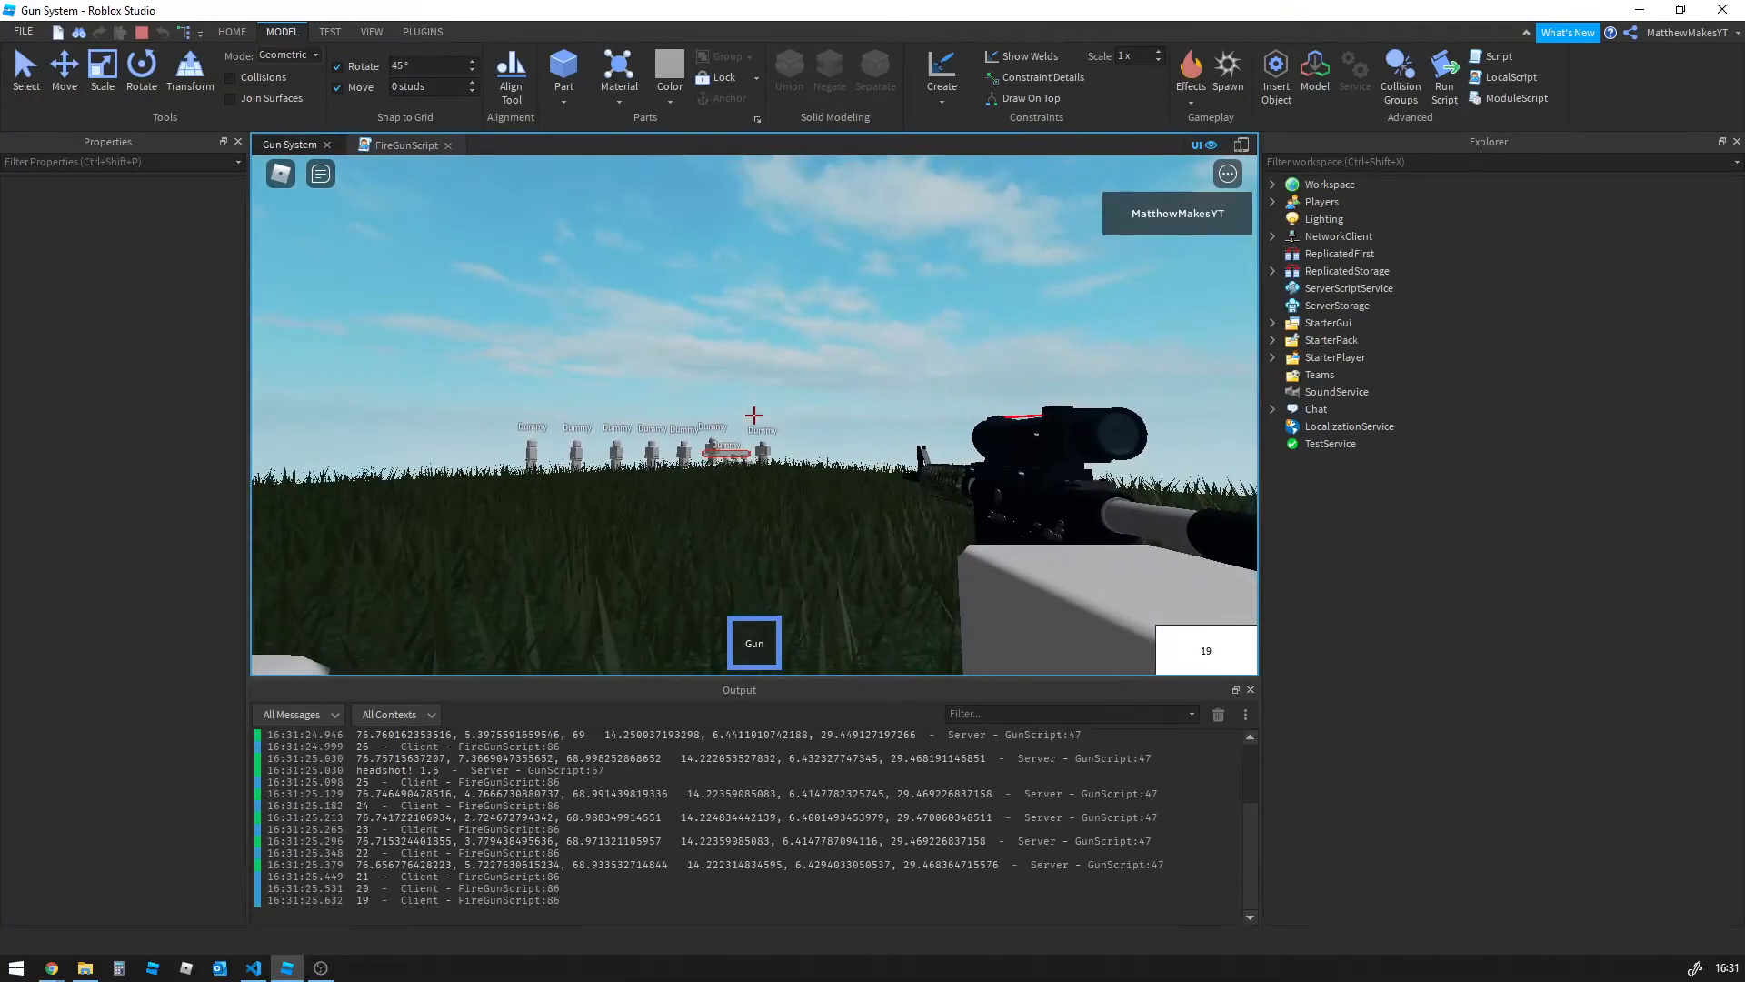
pyautogui.hotkey('shift', 'F5')
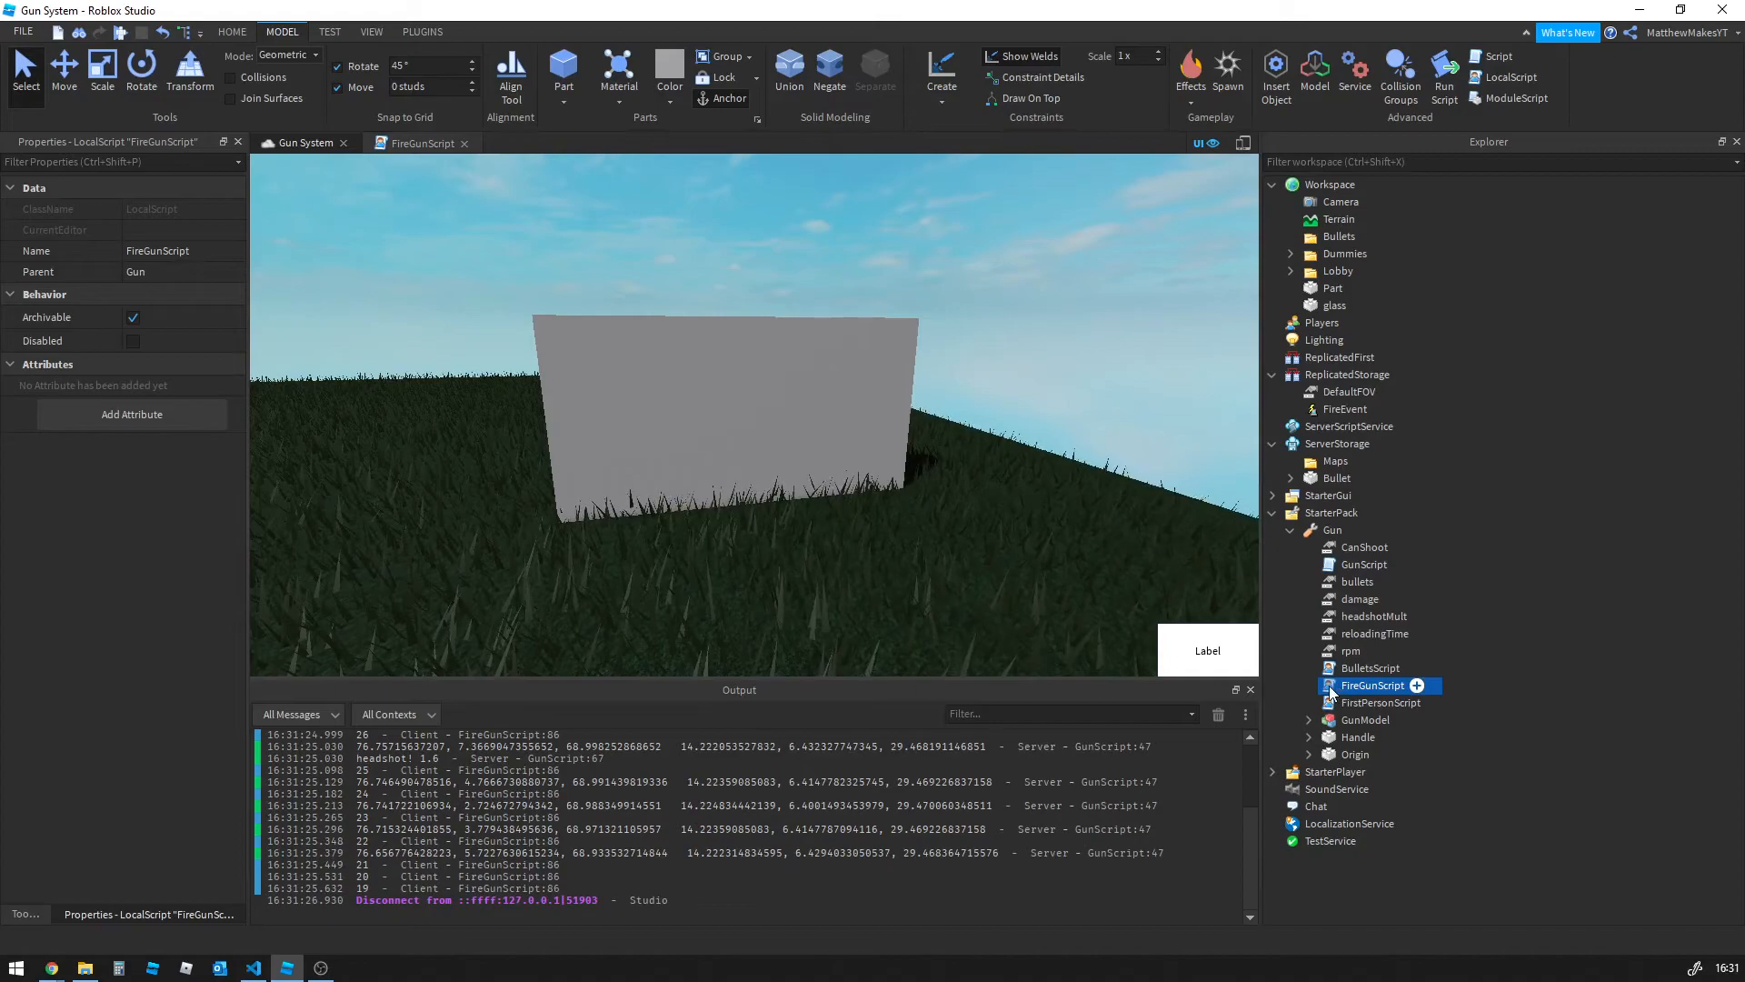
# Set the third recoilPattern value in FireGunScript to 3.2 and disable the MuzzleFlash emitter under the Gun's Origin part
pyautogui.doubleClick(1330, 688)
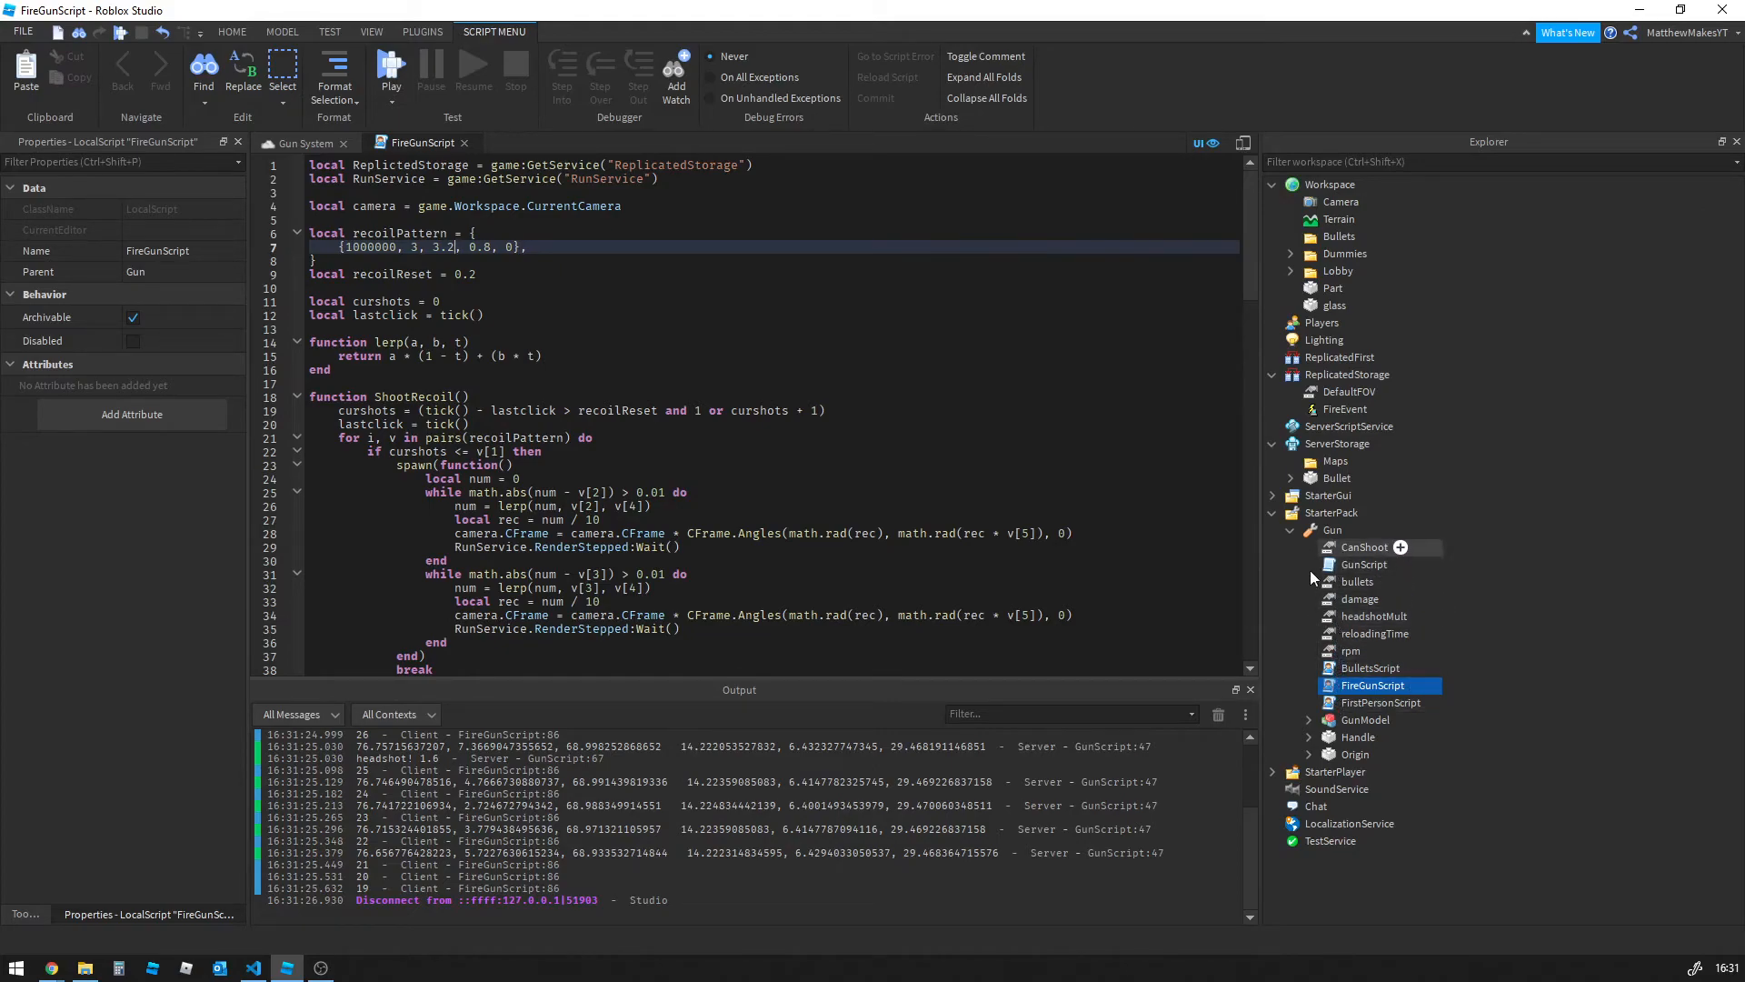
pyautogui.click(1309, 755)
pyautogui.click(1387, 772)
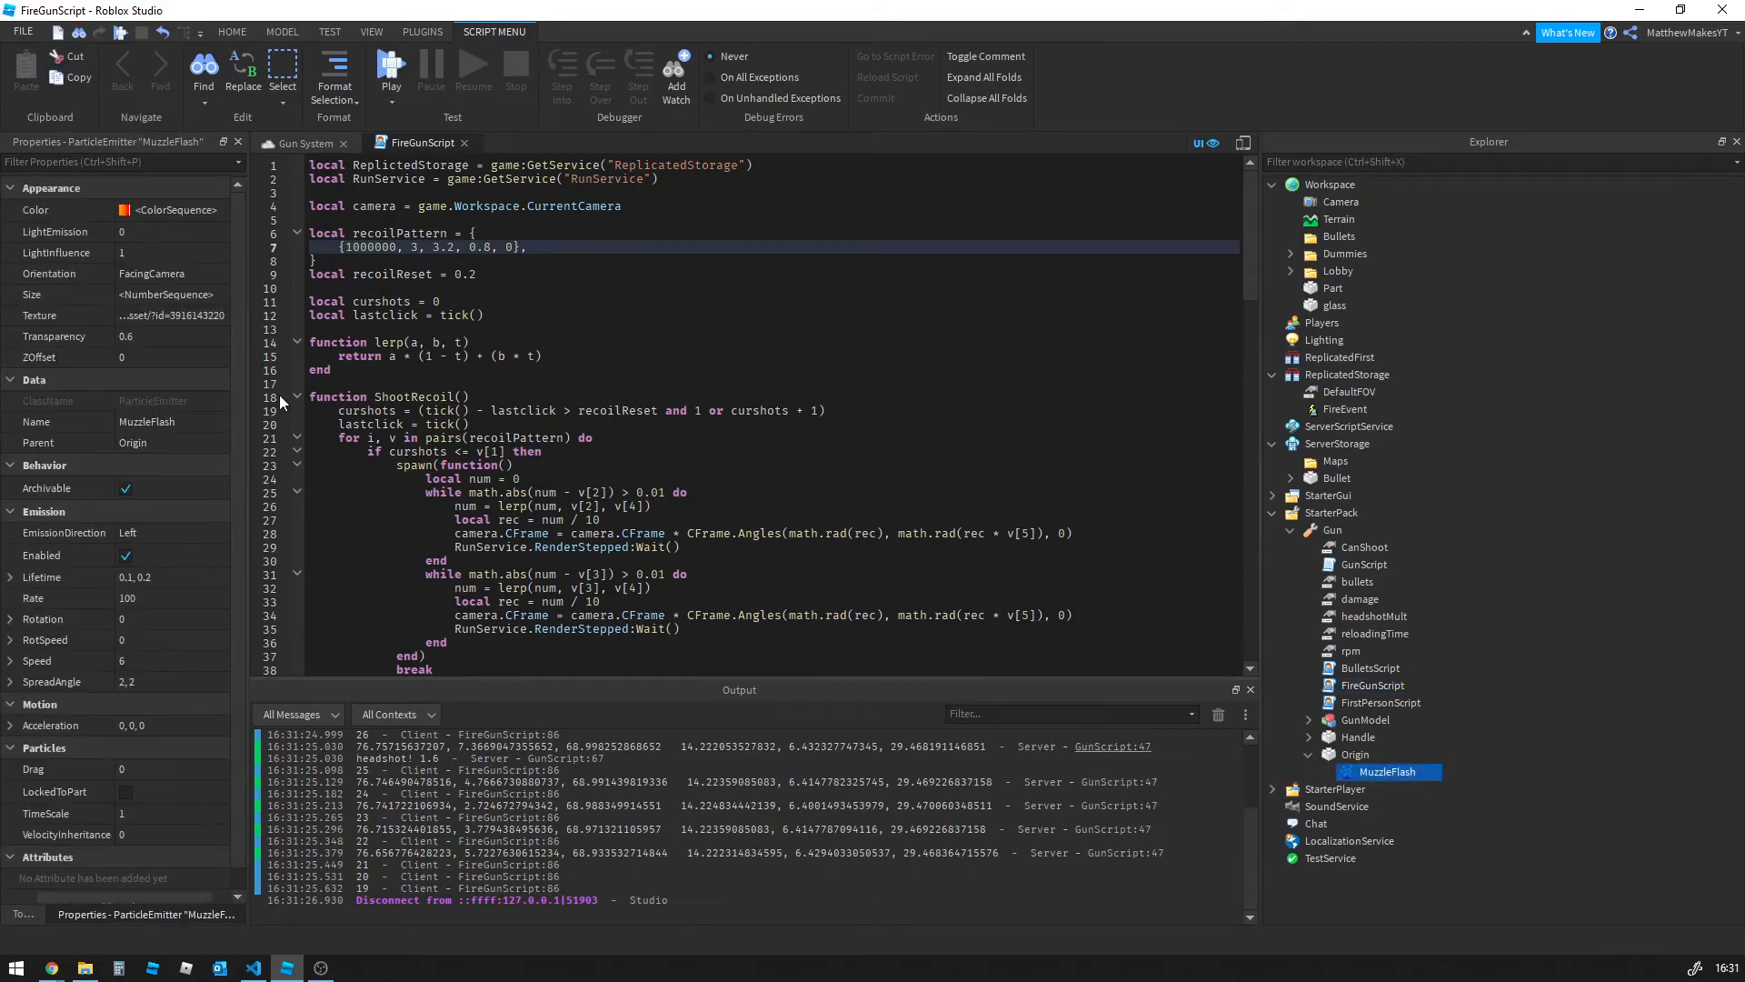
pyautogui.click(125, 556)
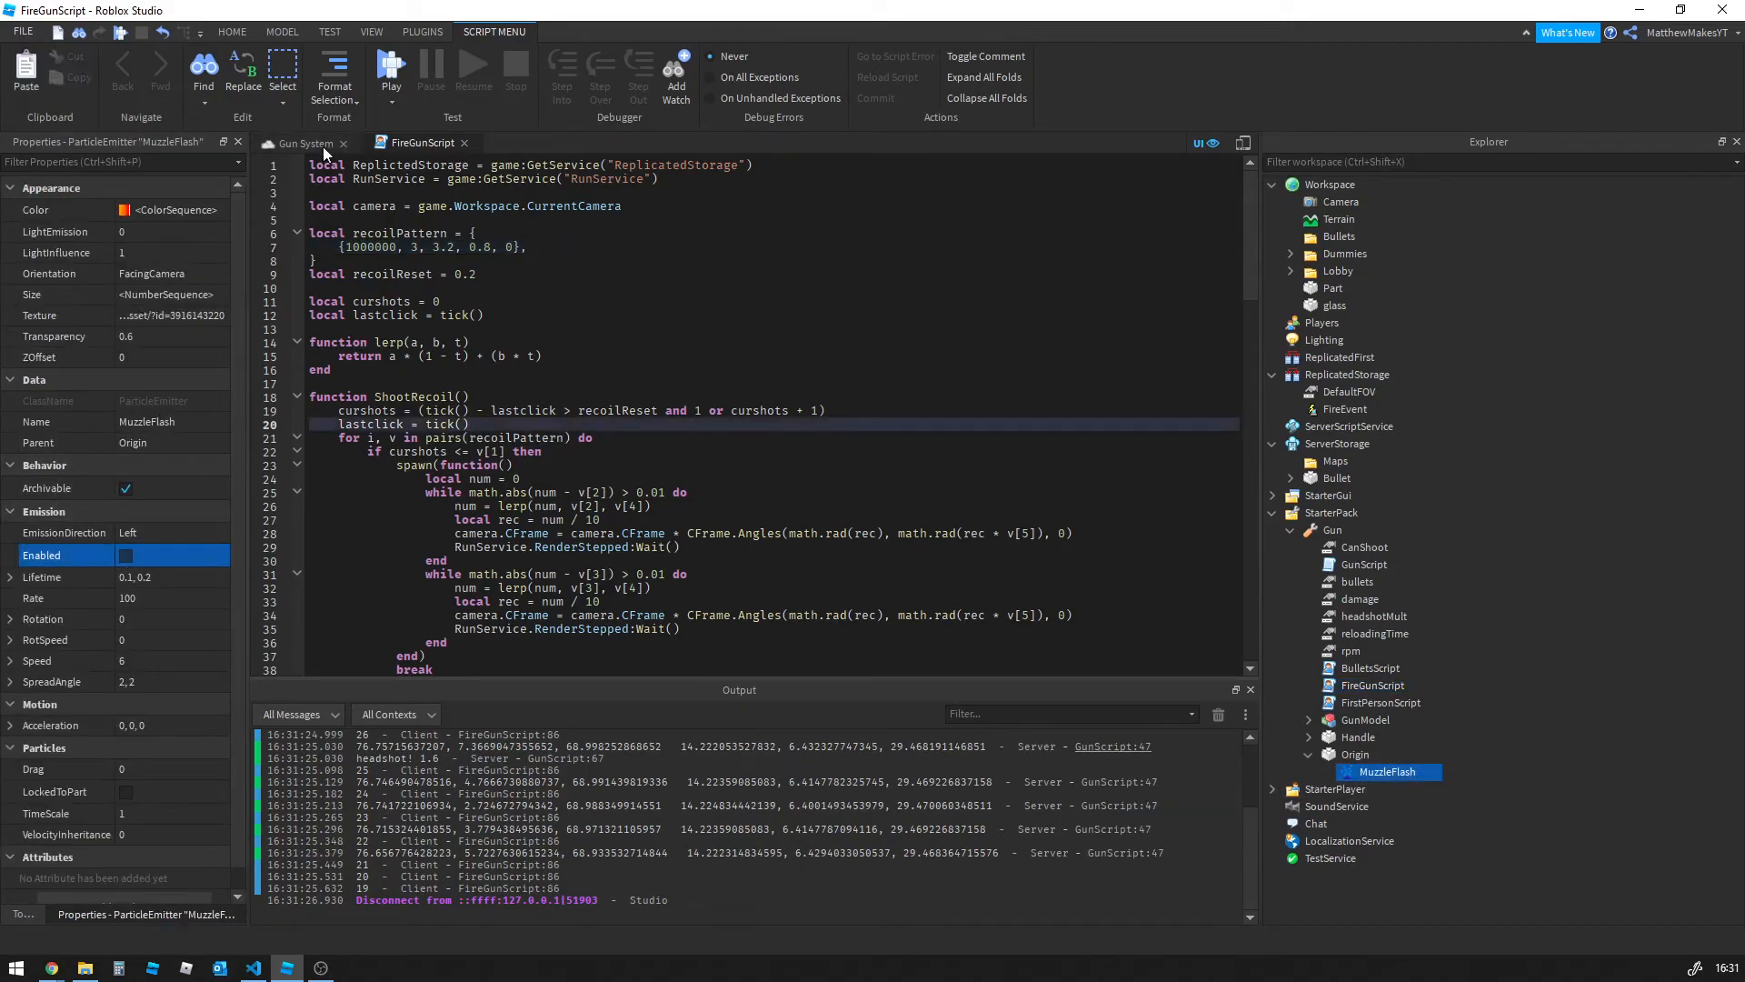
# Playtest the place again, equip the Gun, fire at the dummies and reload to check the changes, and stop the test
pyautogui.click(304, 143)
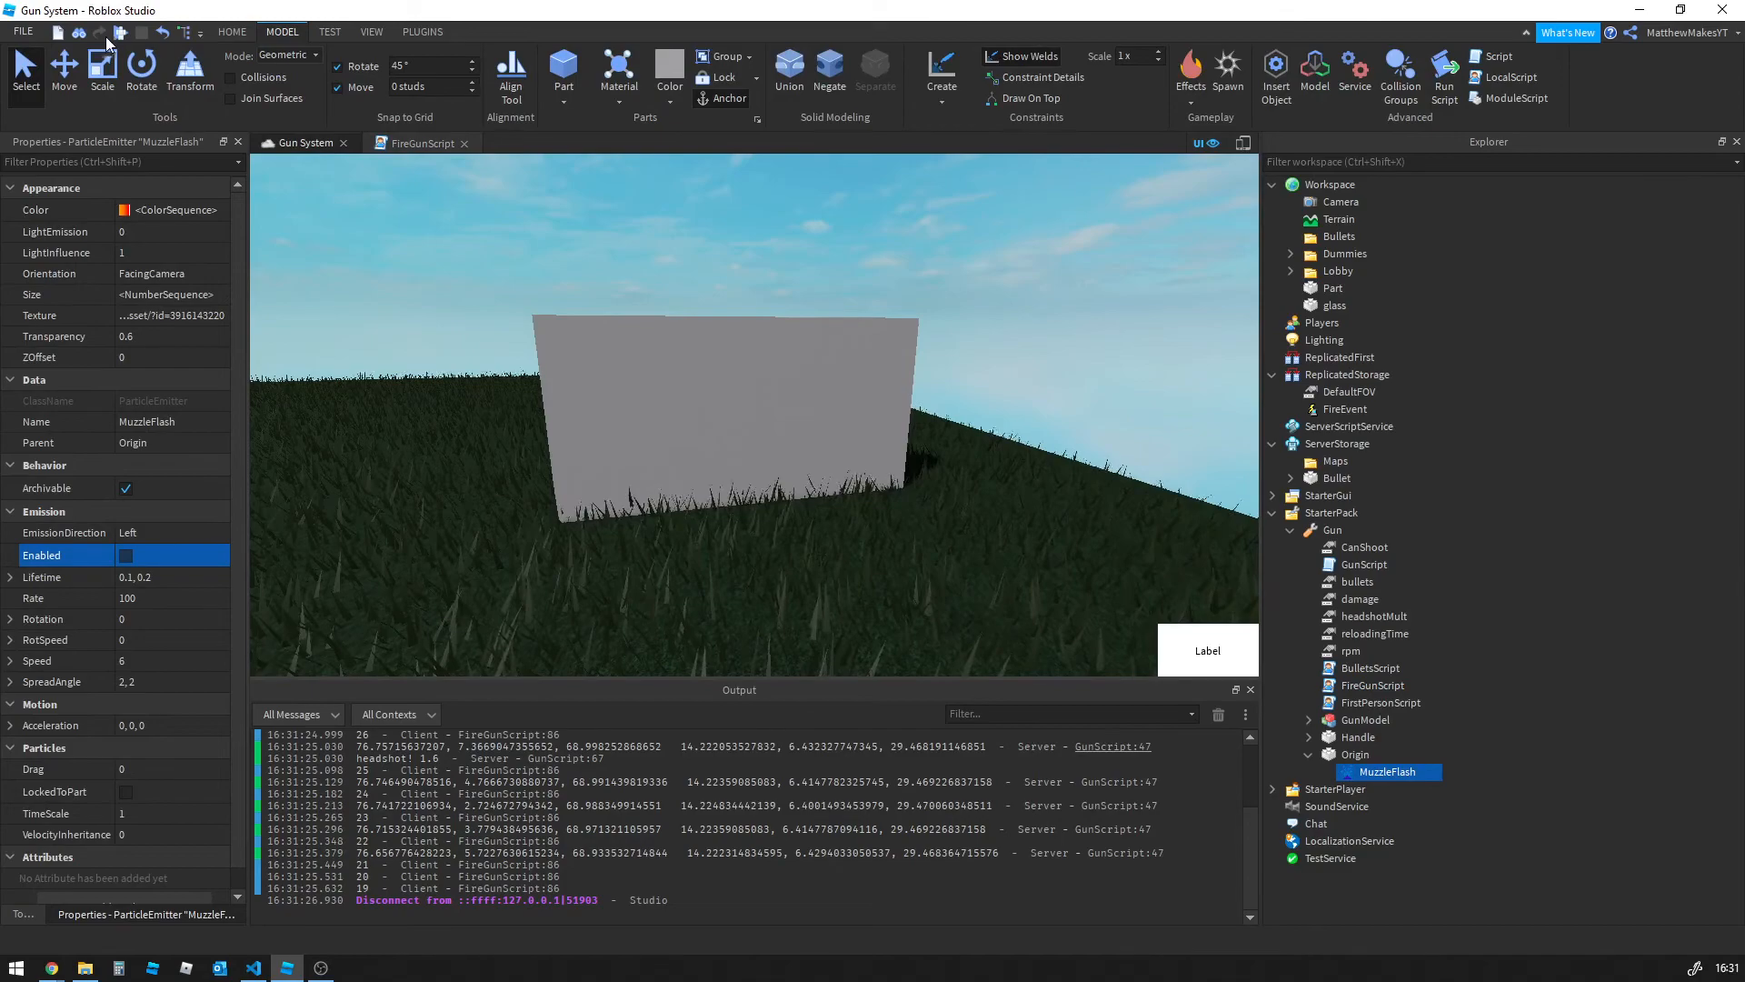
pyautogui.press('F5')
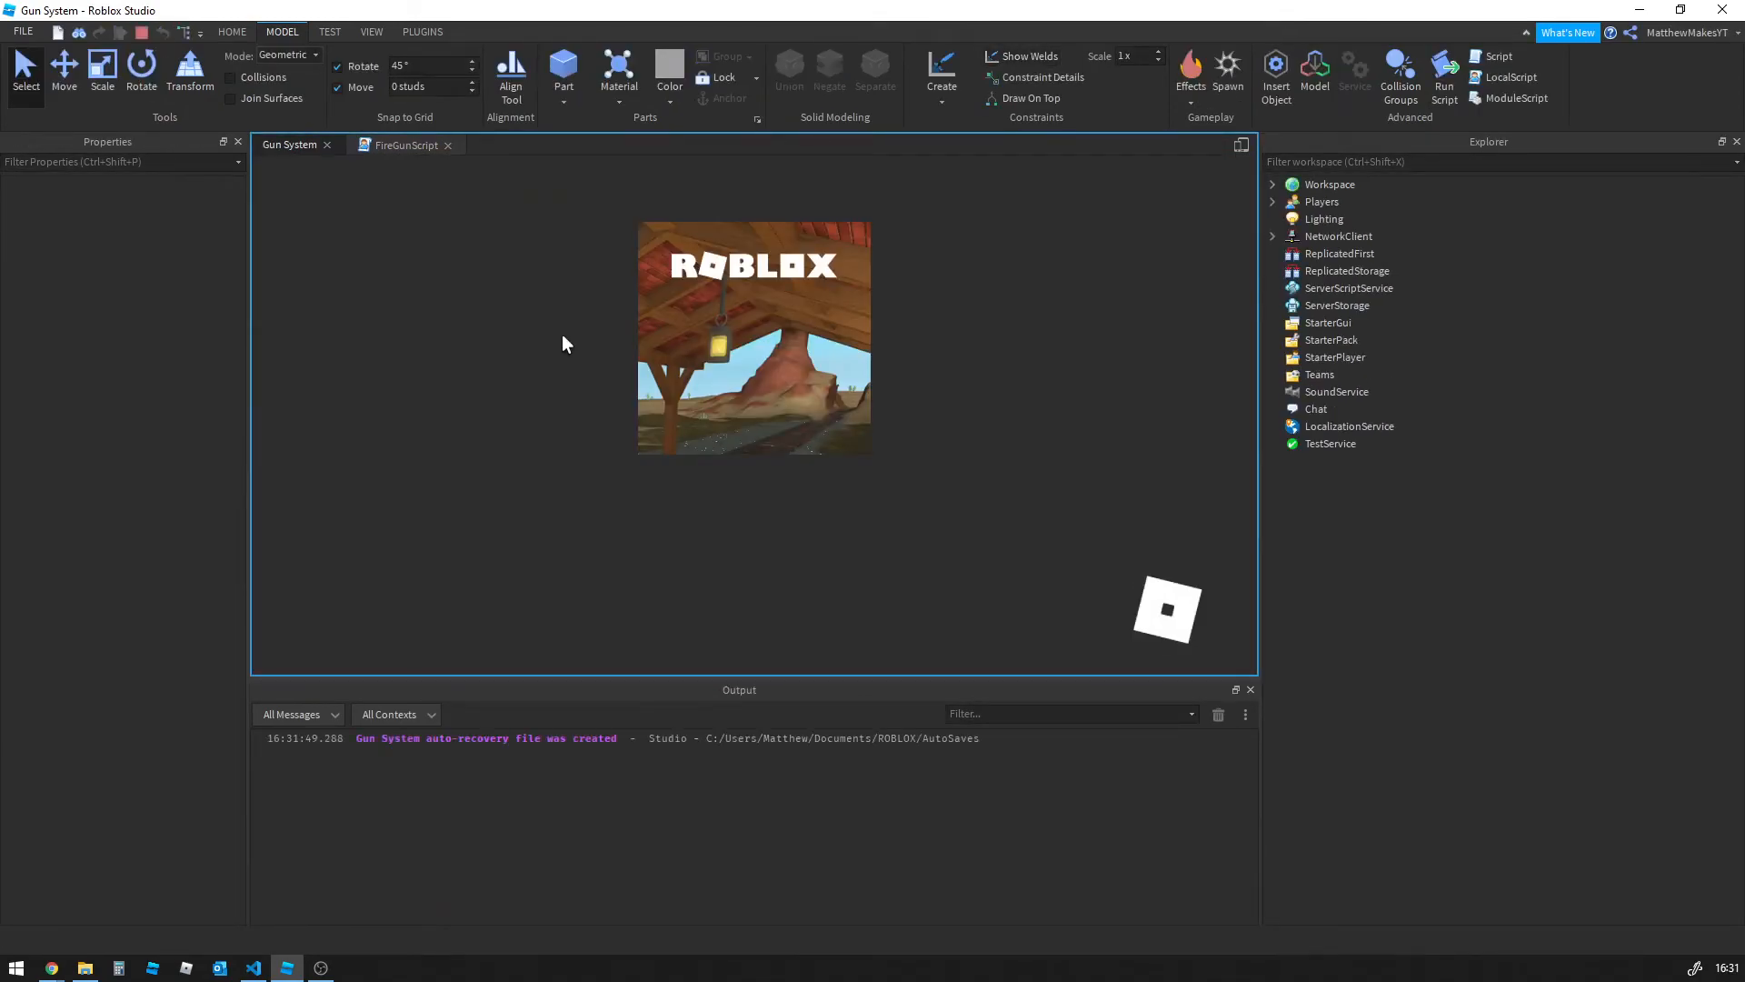
pyautogui.press('1')
pyautogui.press('1')
pyautogui.press('1')
pyautogui.moveTo(754, 415); pyautogui.dragTo(754, 415)
pyautogui.click(754, 415)
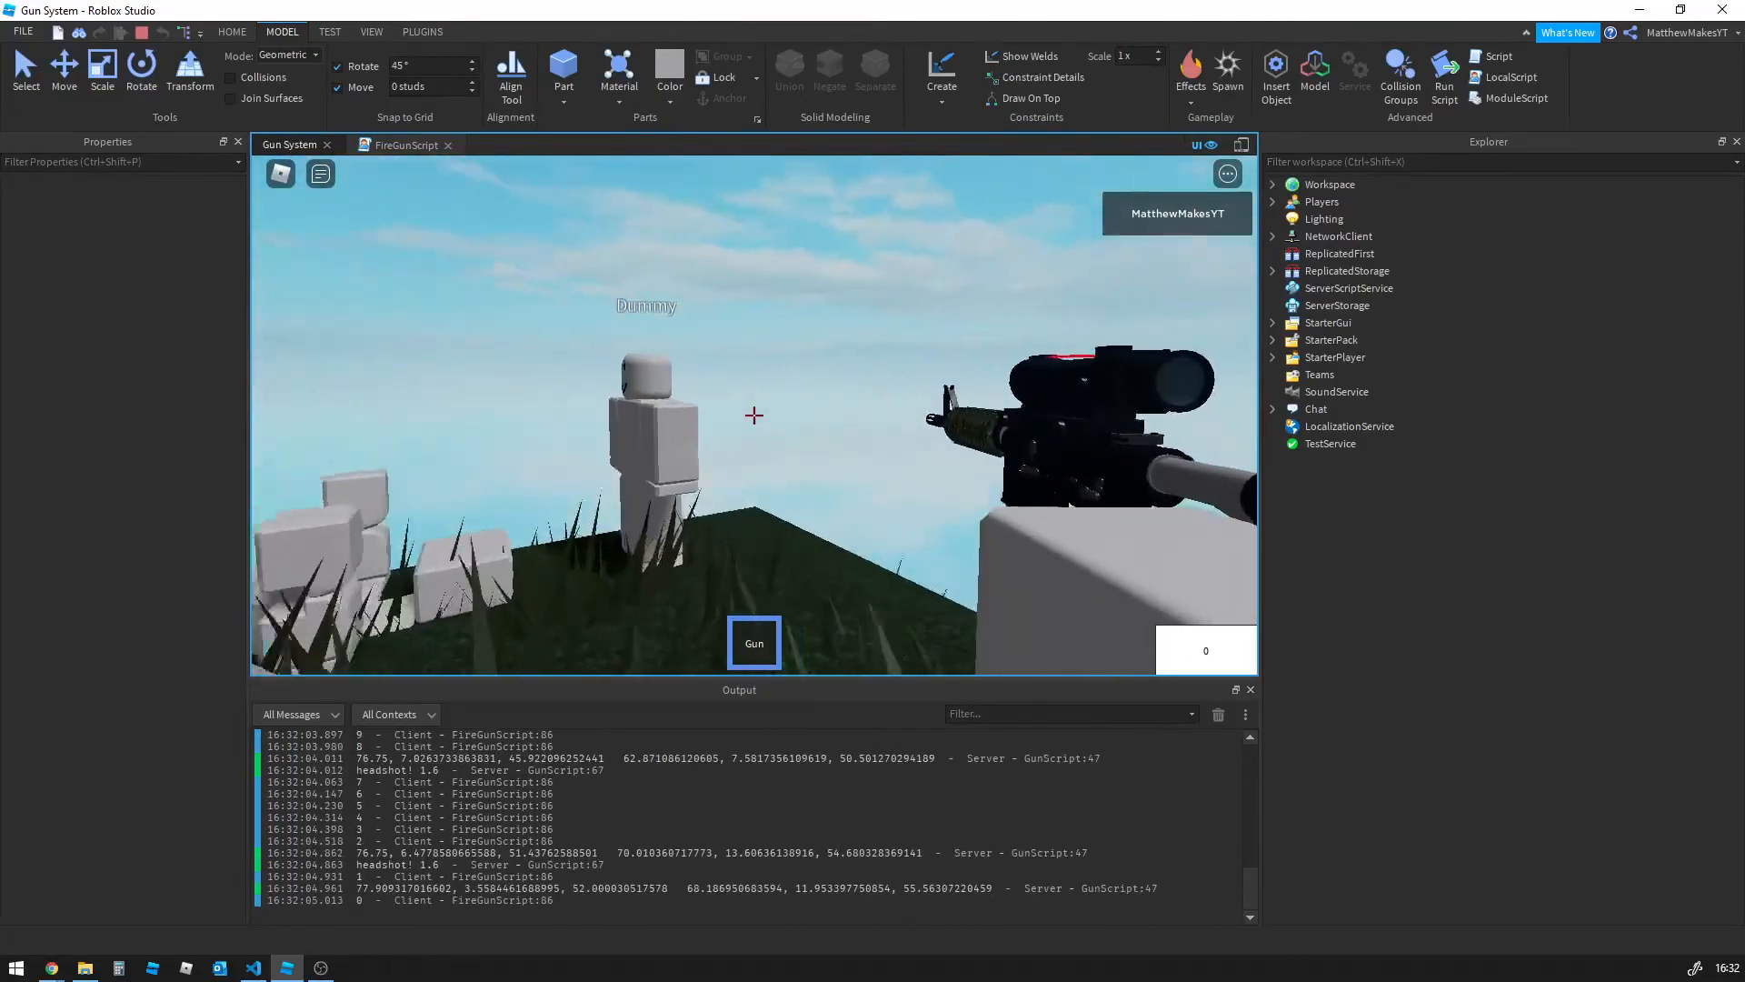
pyautogui.press('r')
pyautogui.moveTo(755, 415); pyautogui.dragTo(755, 414)
pyautogui.press('r')
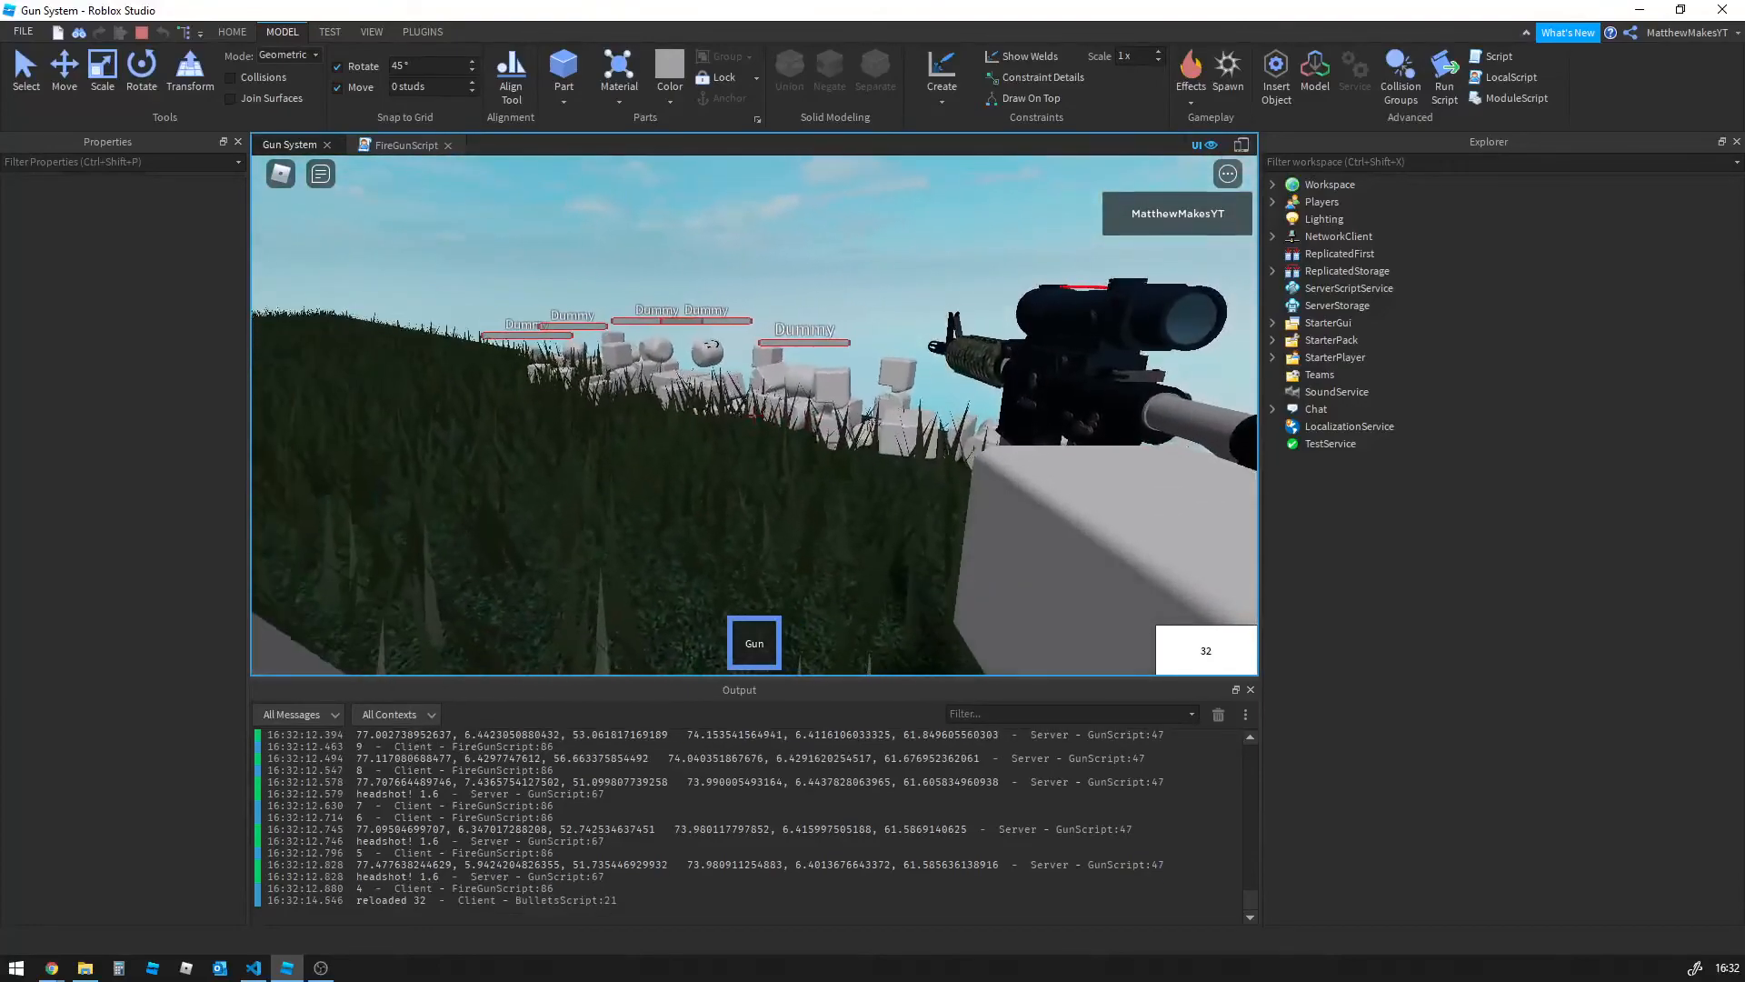
pyautogui.hotkey('shift', 'F5')
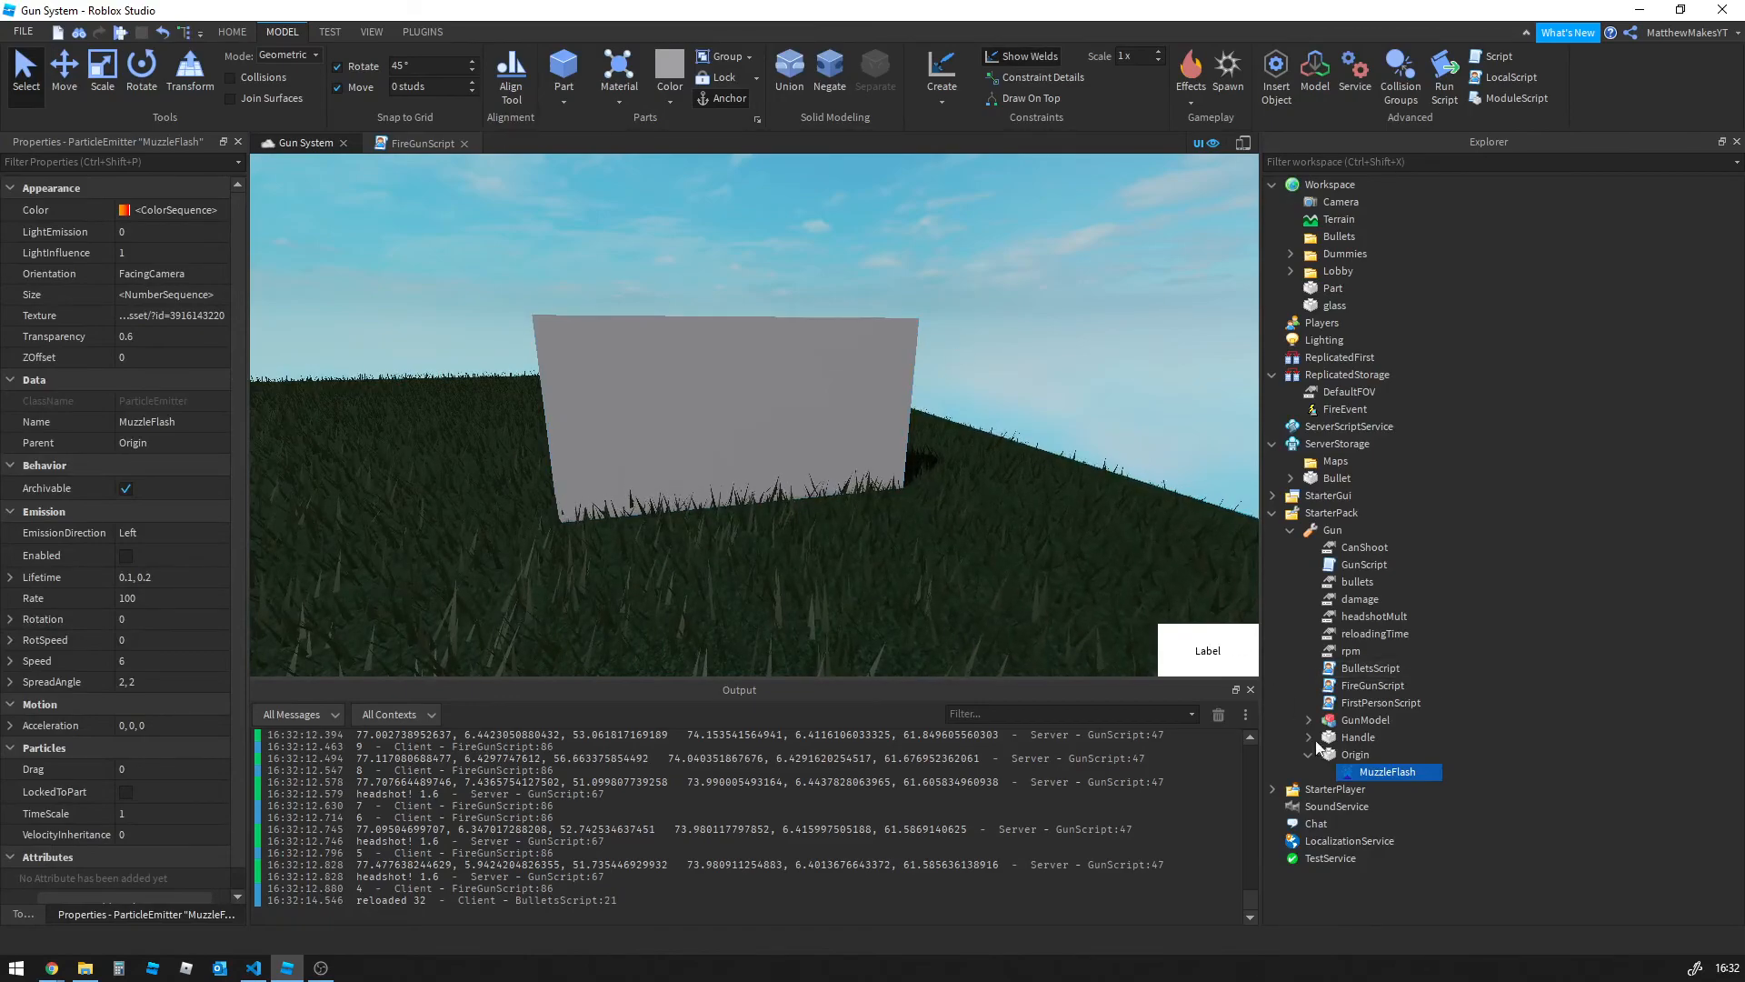
pyautogui.click(1309, 755)
pyautogui.moveTo(1115, 501); pyautogui.dragTo(1115, 501, button='right')
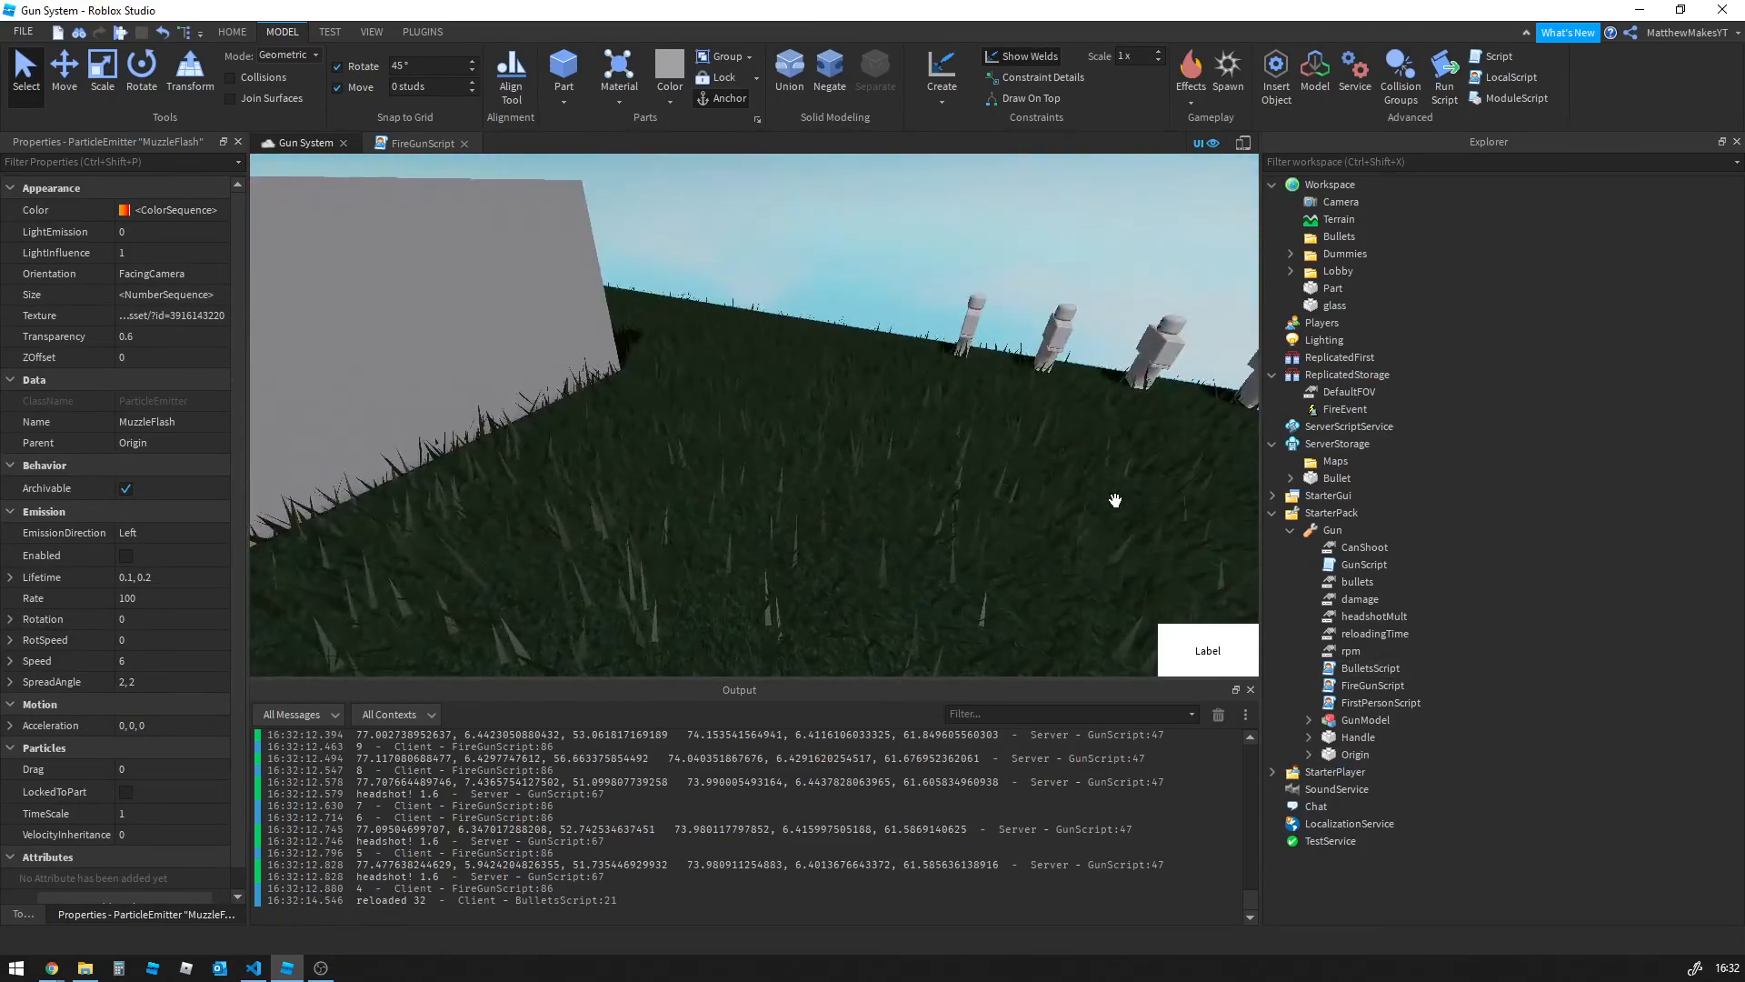